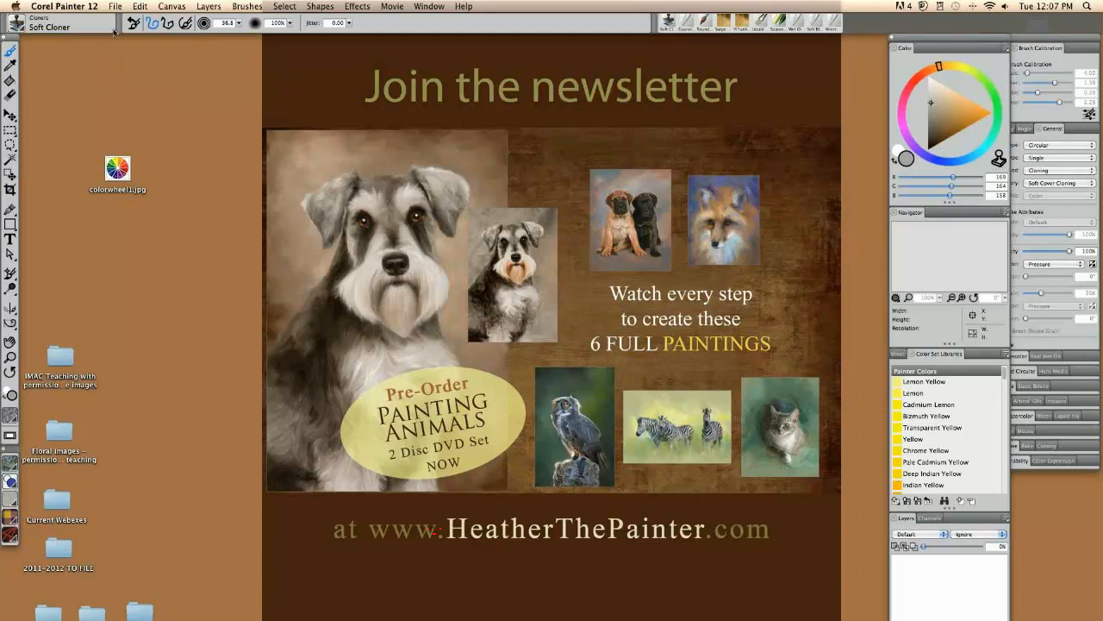
Open the puppy portrait whose file name ends in "8005_010 original.jpg"
click(115, 6)
click(146, 74)
click(553, 114)
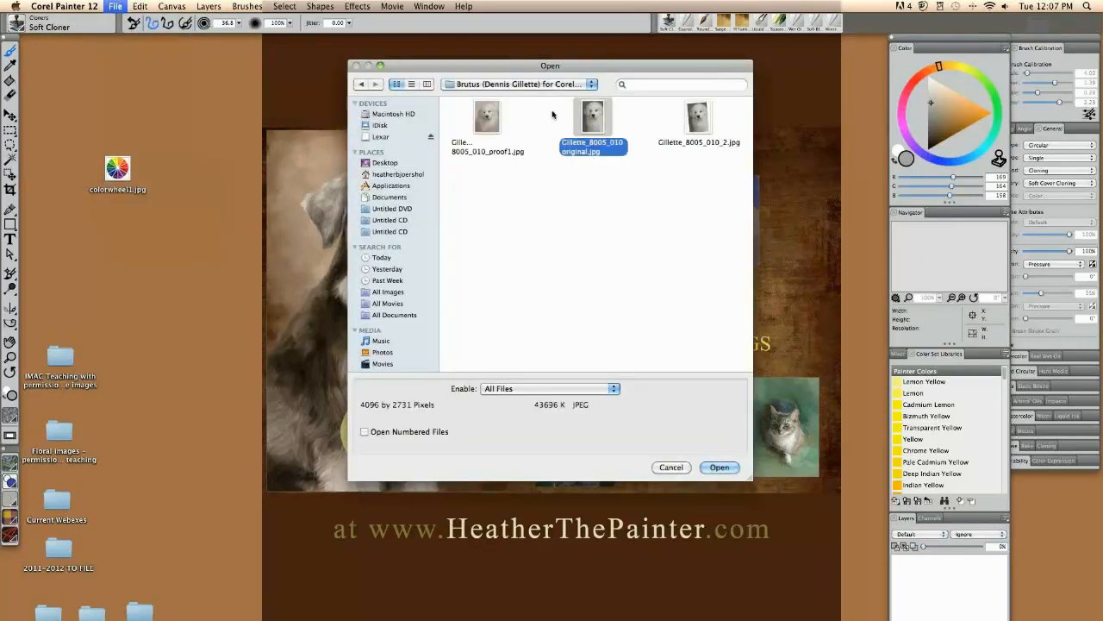
key(Return)
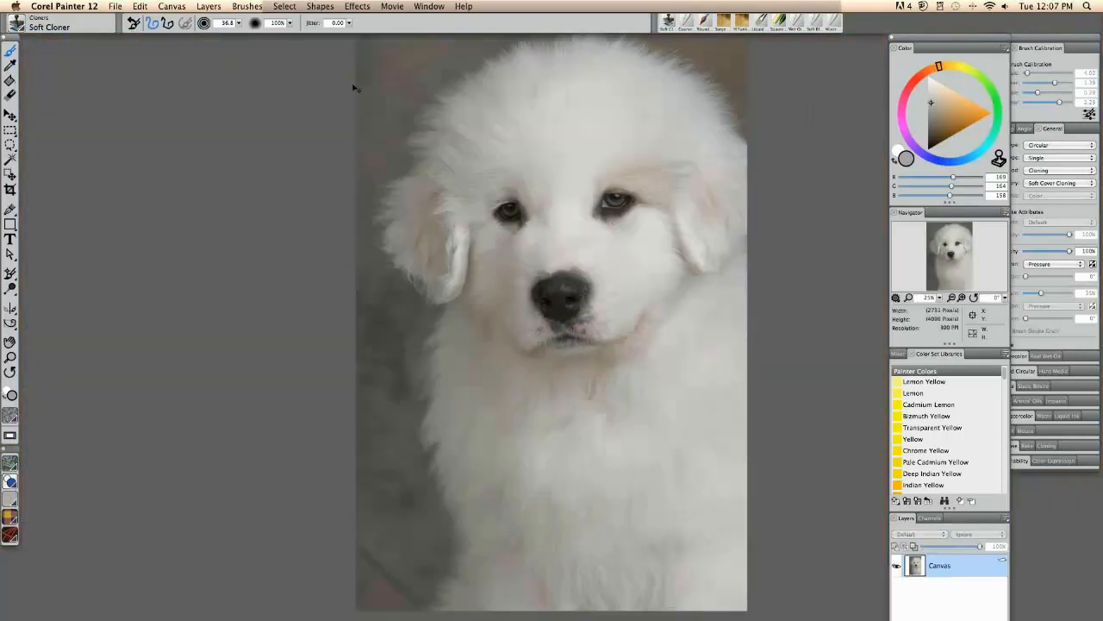
drag(353, 86, 266, 125)
key(super+minus)
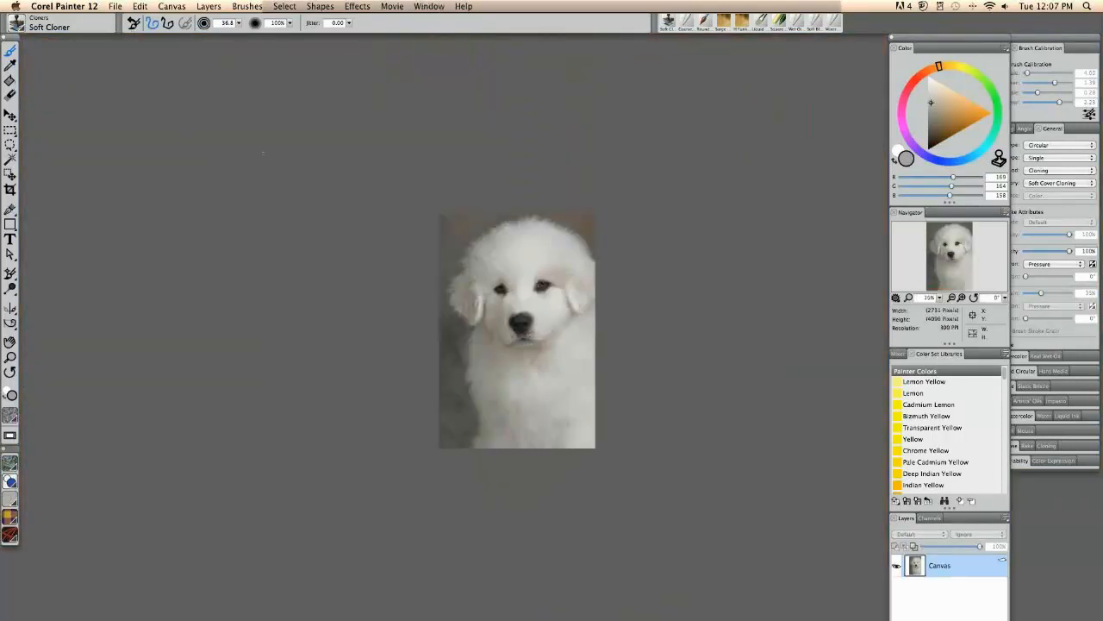
key(super+plus)
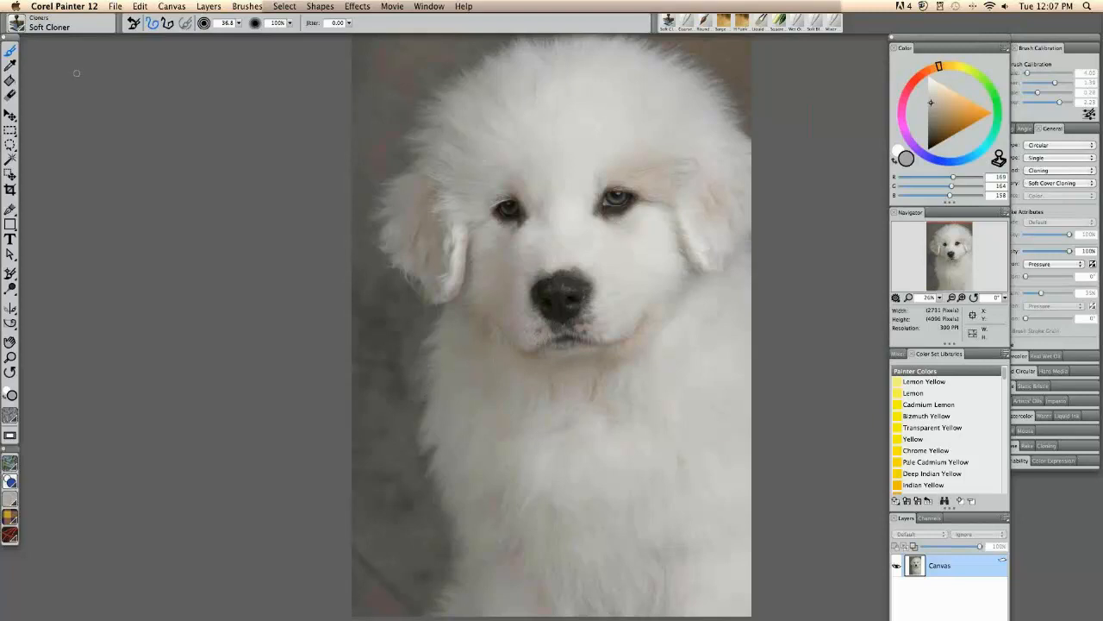
Open the rotated puppy portrait whose file name ends in "8005_010_2.jpg"
click(112, 6)
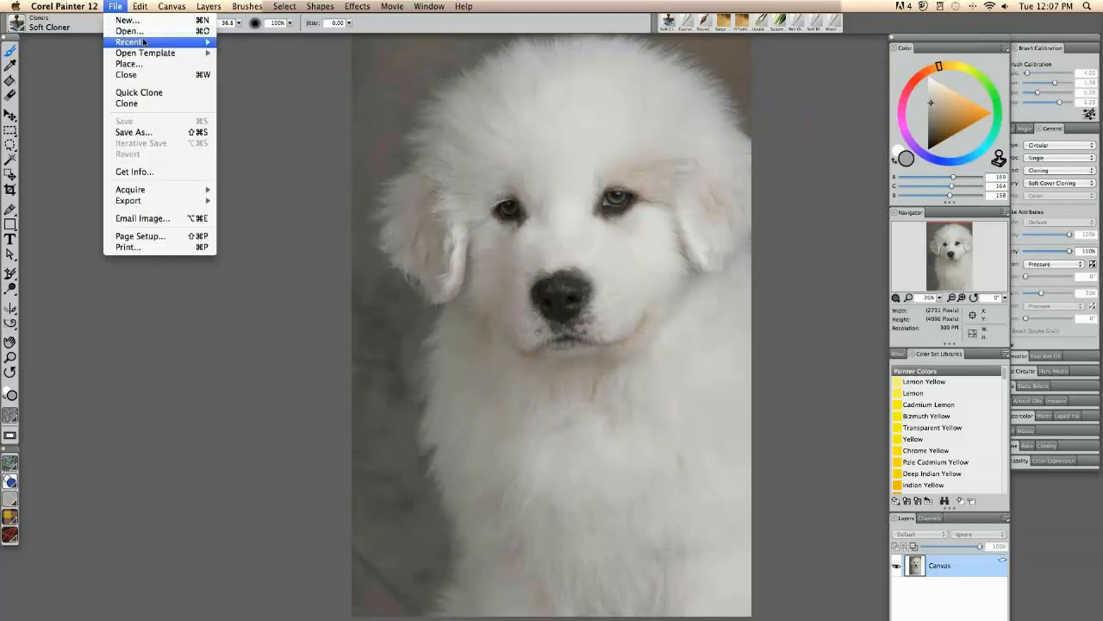
click(145, 31)
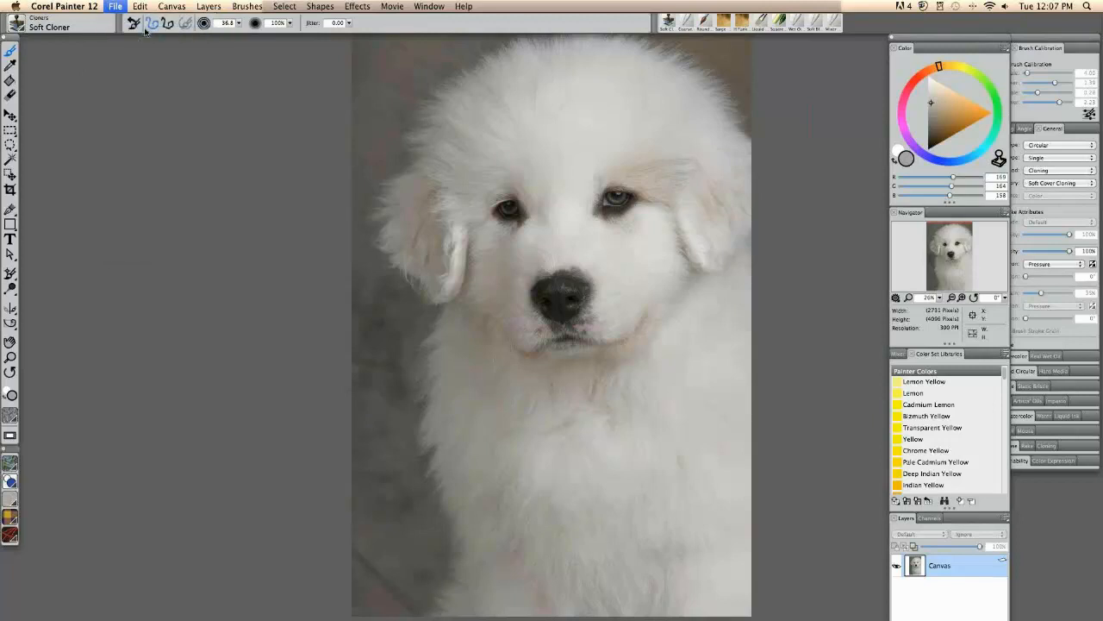
double_click(671, 113)
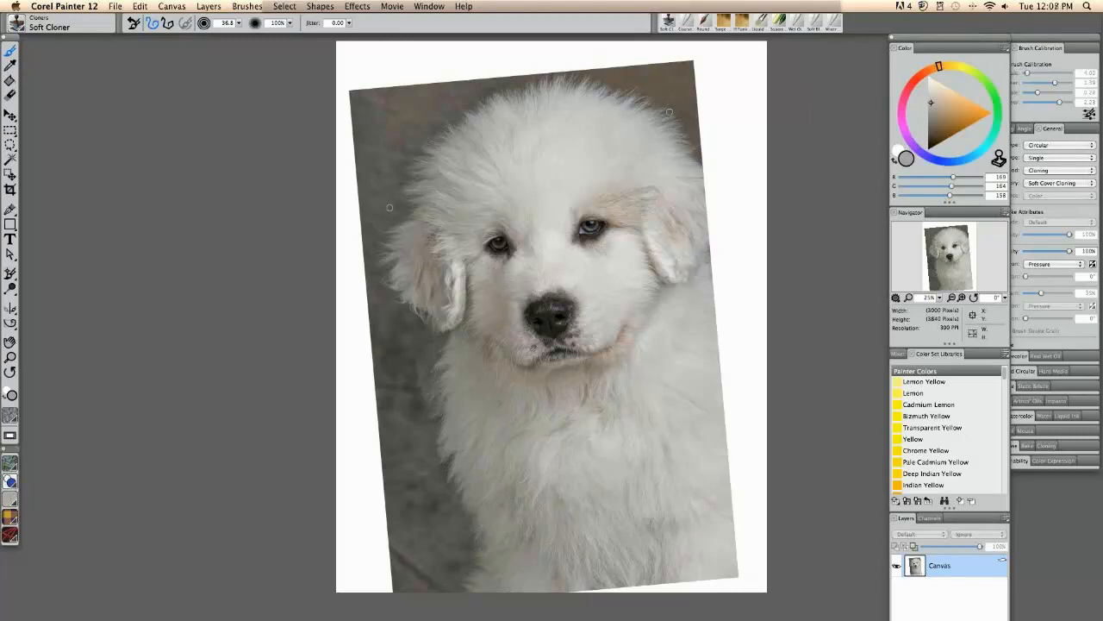
Toggle out of full-screen mode to view both open puppy images, and return to the rotated portrait in full-screen mode
key(super+m)
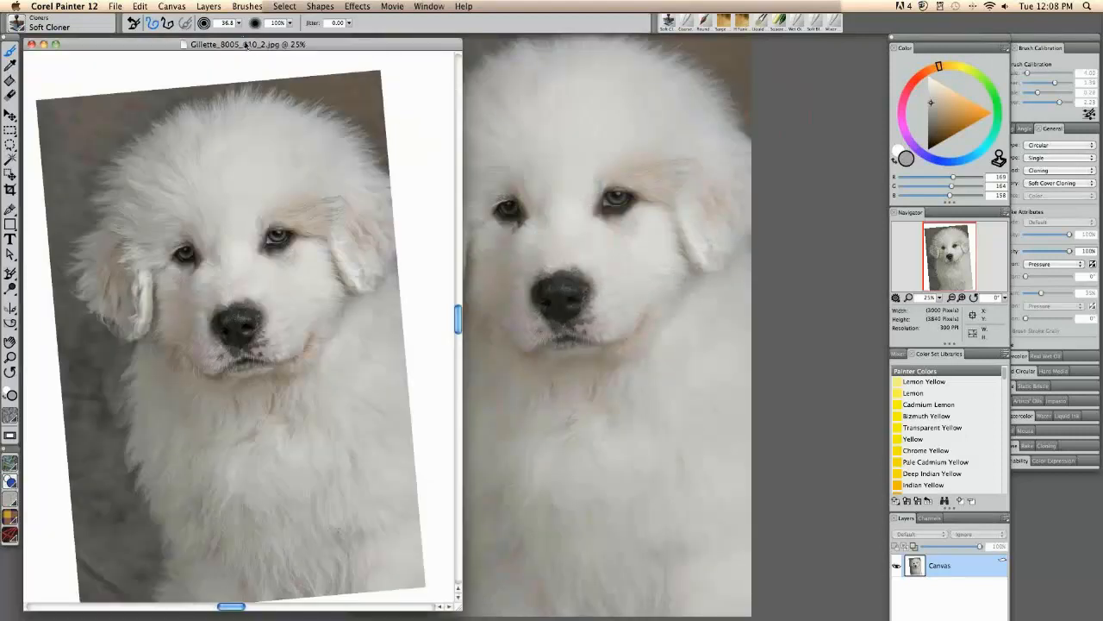
drag(245, 44, 286, 55)
click(571, 143)
key(super+w)
click(513, 223)
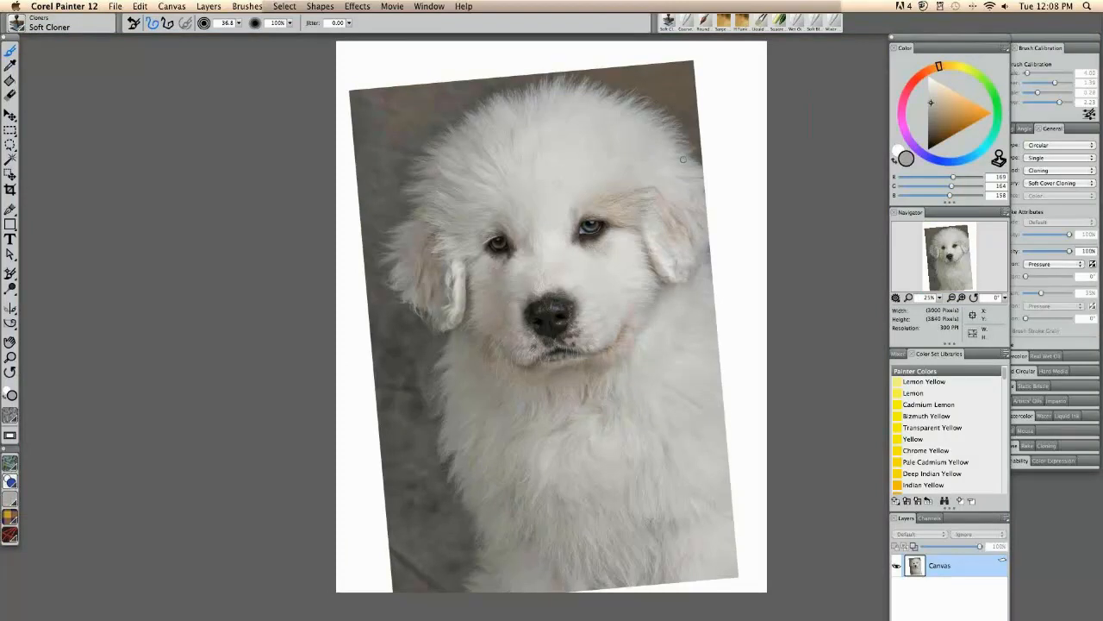
Place the Color panel beside the toolbox and the Brush Selector beside the Color panel, and close the Media Selector
drag(901, 50, 122, 60)
drag(12, 39, 89, 60)
drag(12, 449, 73, 466)
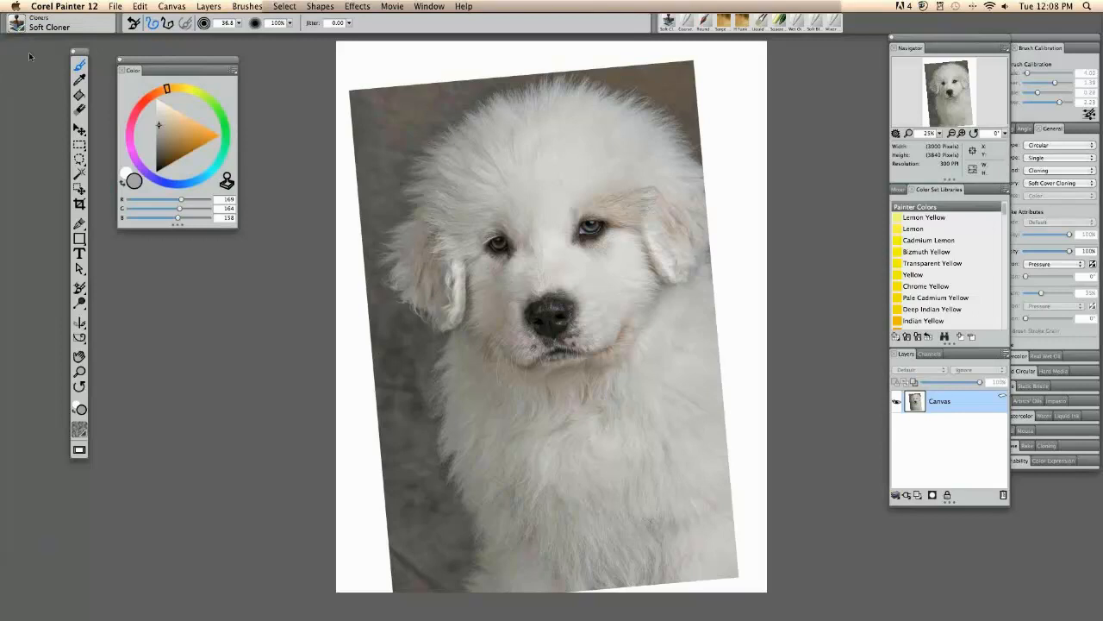
mouse_move(7, 31)
mouse_down()
mouse_move(14, 50)
mouse_move(258, 57)
mouse_move(233, 73)
mouse_move(248, 64)
mouse_up()
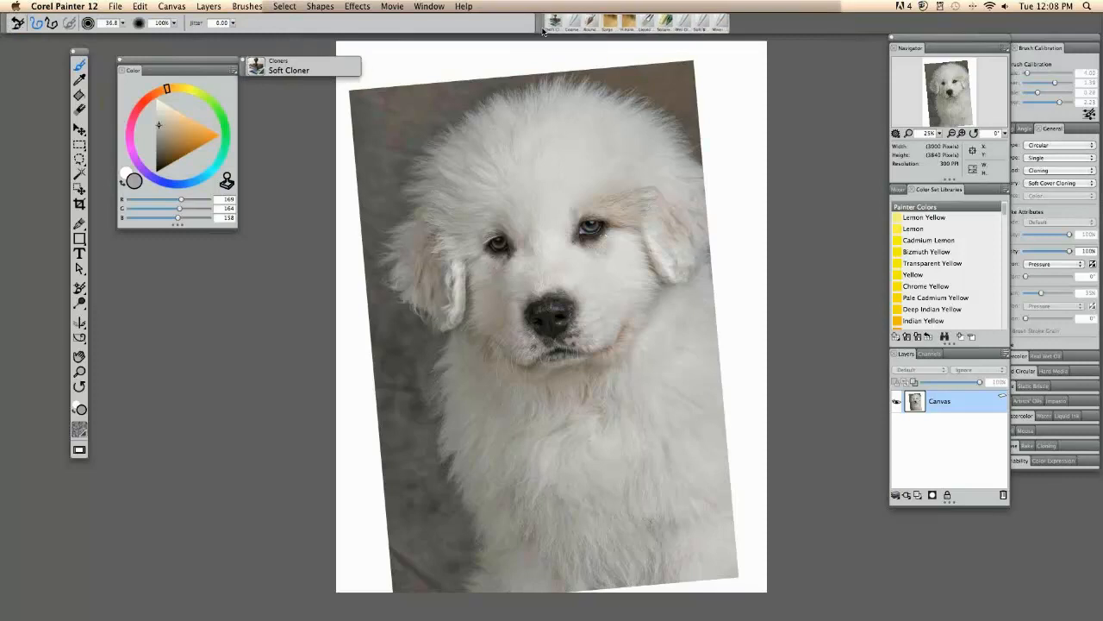
drag(544, 30, 538, 28)
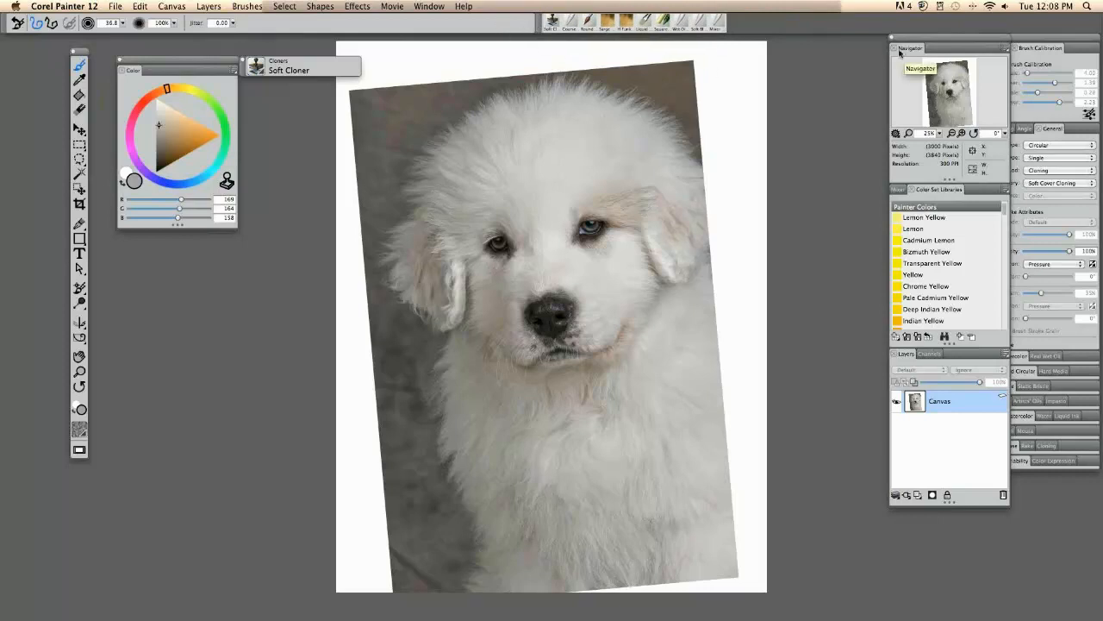
Detach the Navigator panel from its palette and view its settings options
mouse_move(900, 50)
mouse_down()
mouse_move(823, 49)
mouse_move(903, 49)
mouse_up()
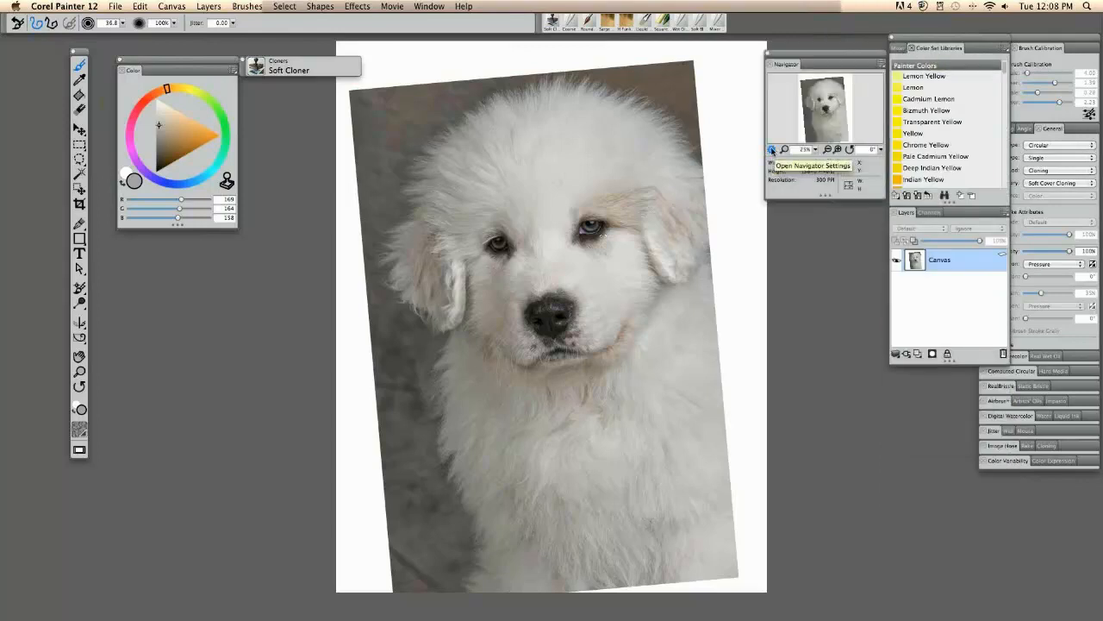
click(771, 150)
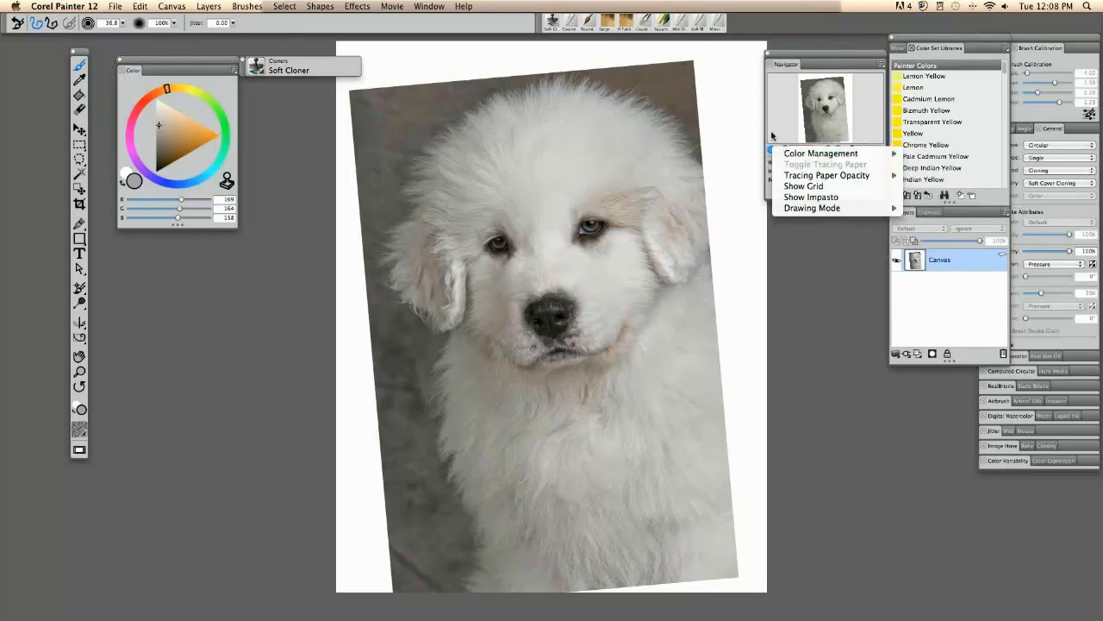
click(773, 138)
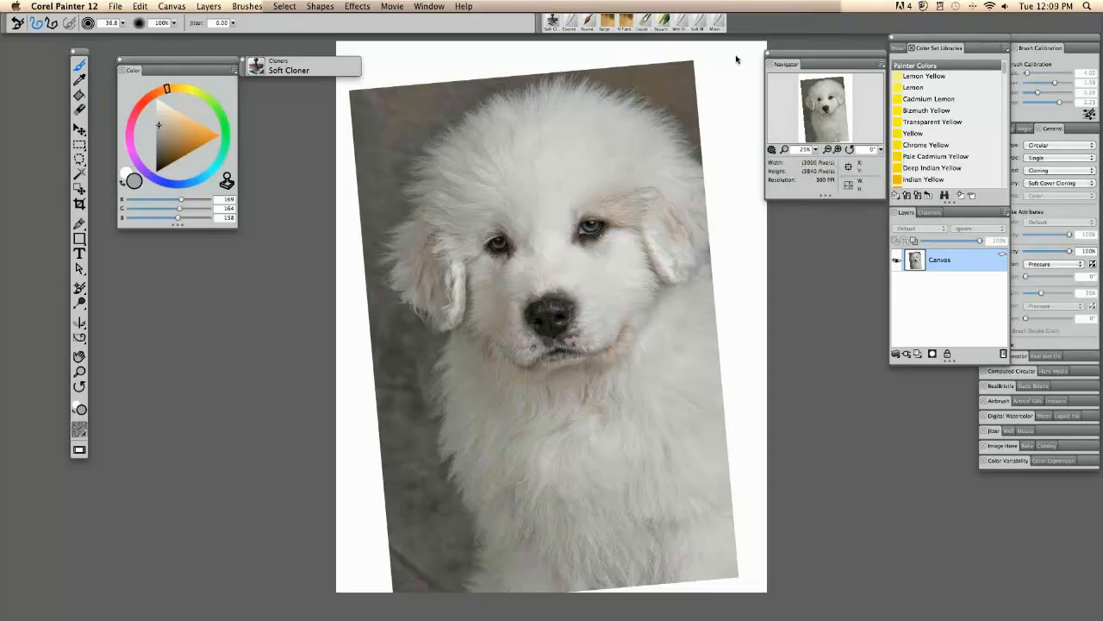
Close the Navigator, the palette with the Color Set Libraries and Layers, and the brush controls palette
click(771, 65)
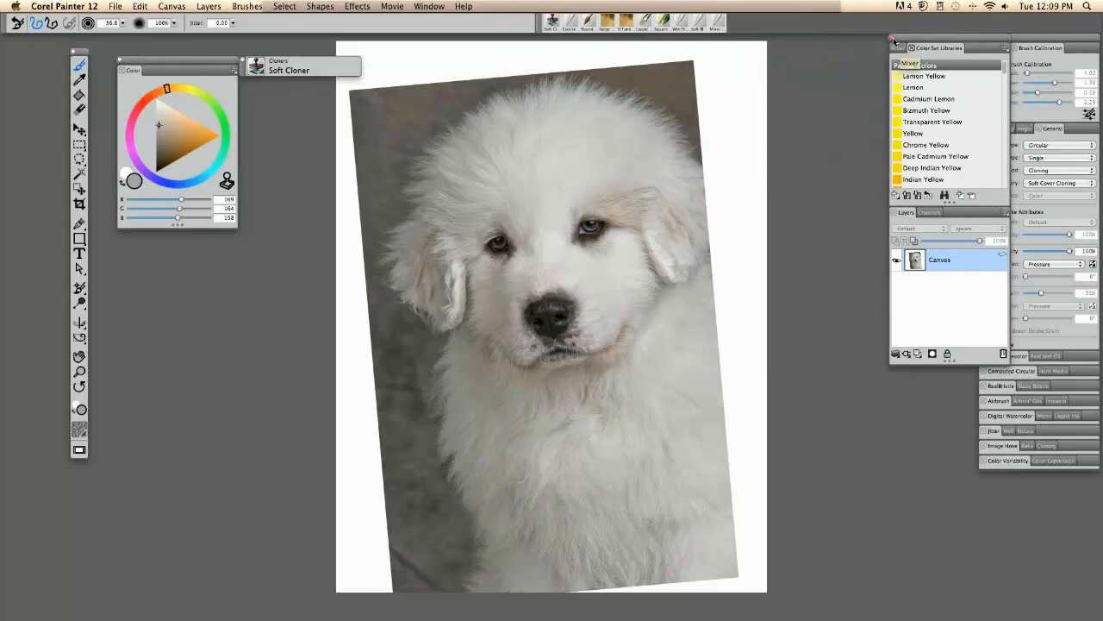
click(894, 41)
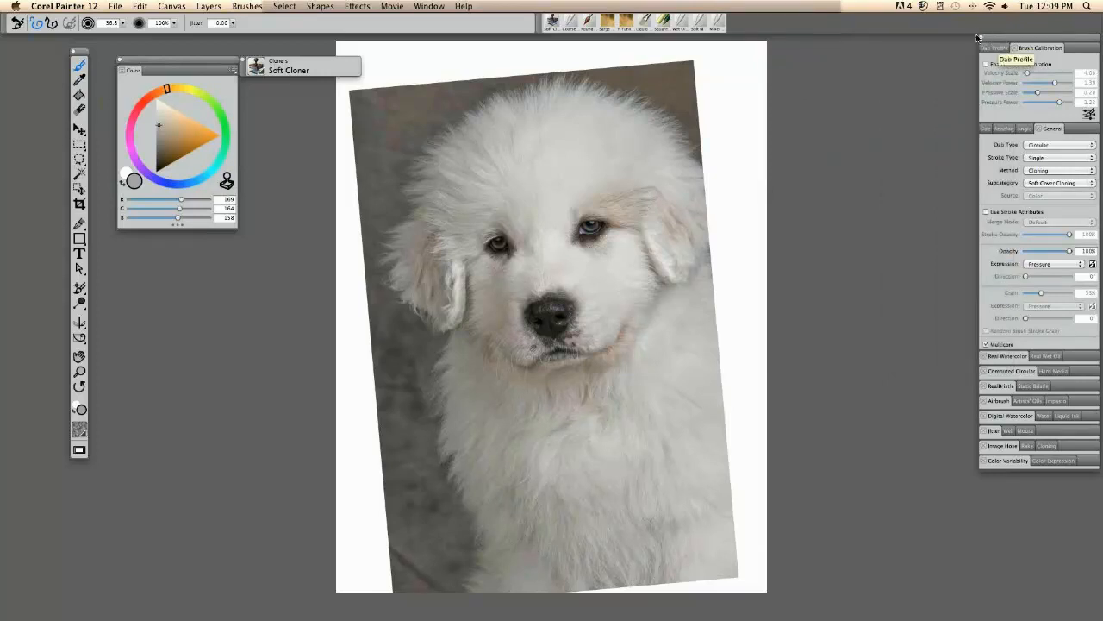
click(981, 39)
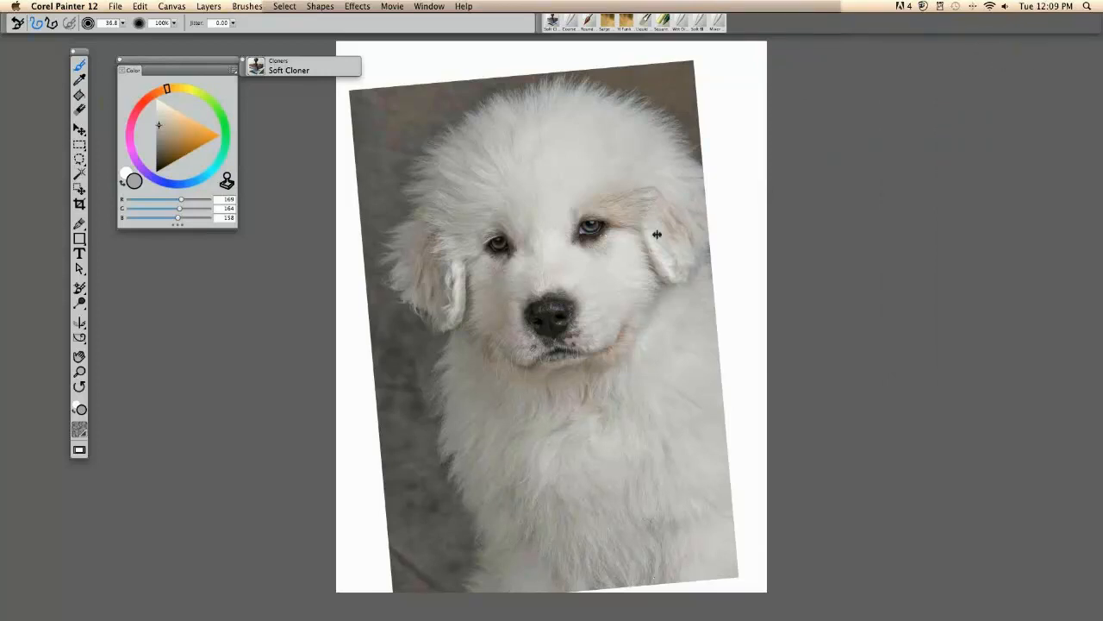
Show the Layers panel without the Mixer, and place it directly beneath the Color panel
click(426, 5)
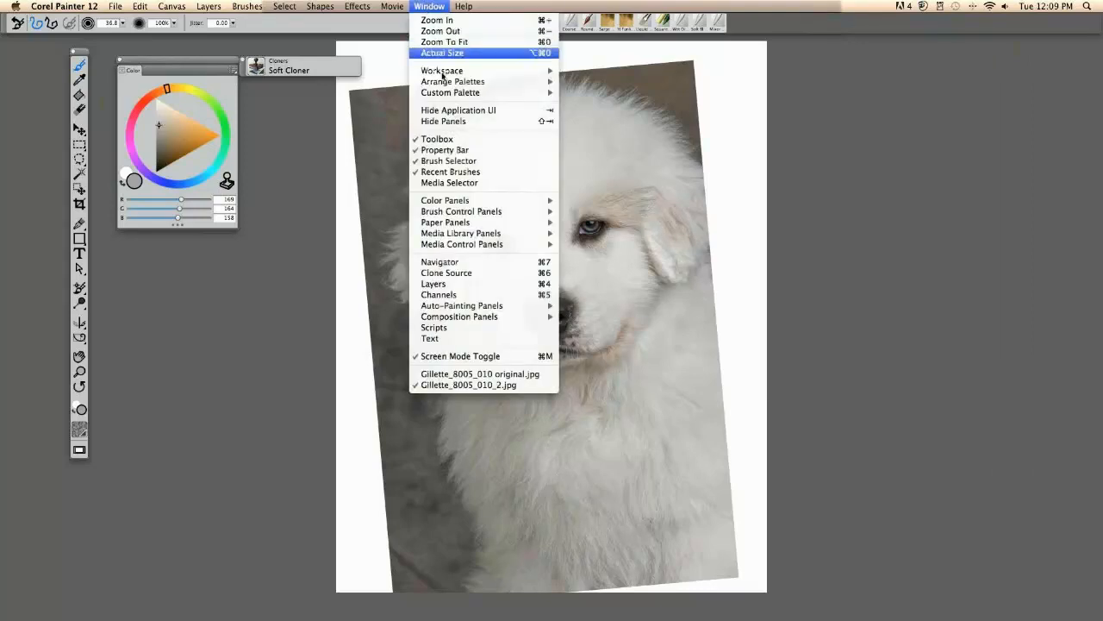
click(449, 285)
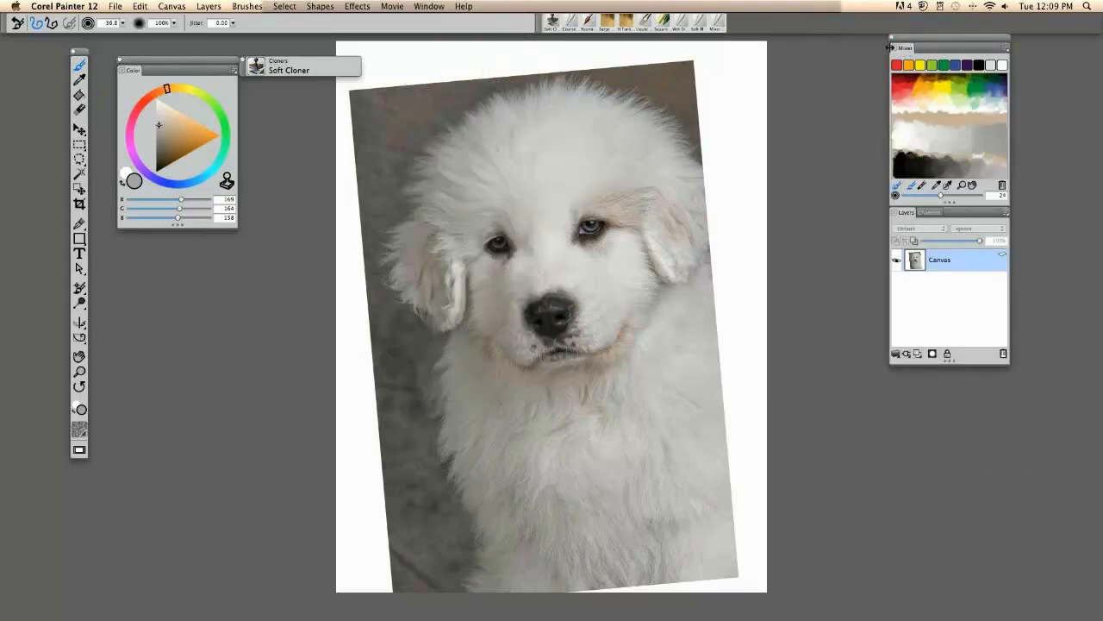
click(893, 48)
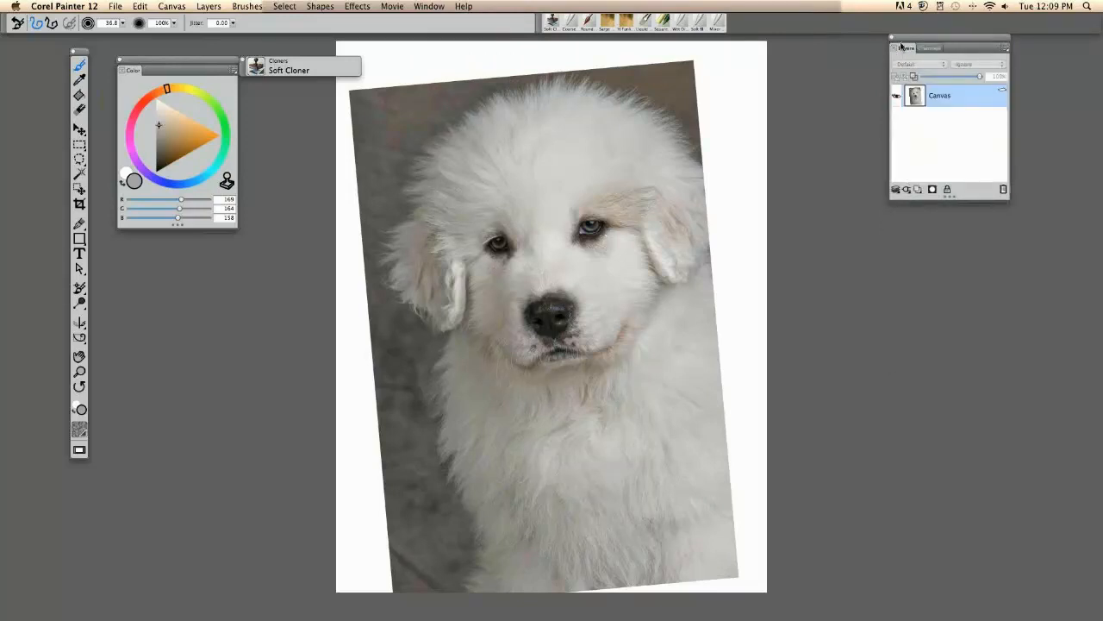
drag(902, 49, 120, 241)
Show the Clone Source panel and group it with the Layers panel in one palette
click(429, 6)
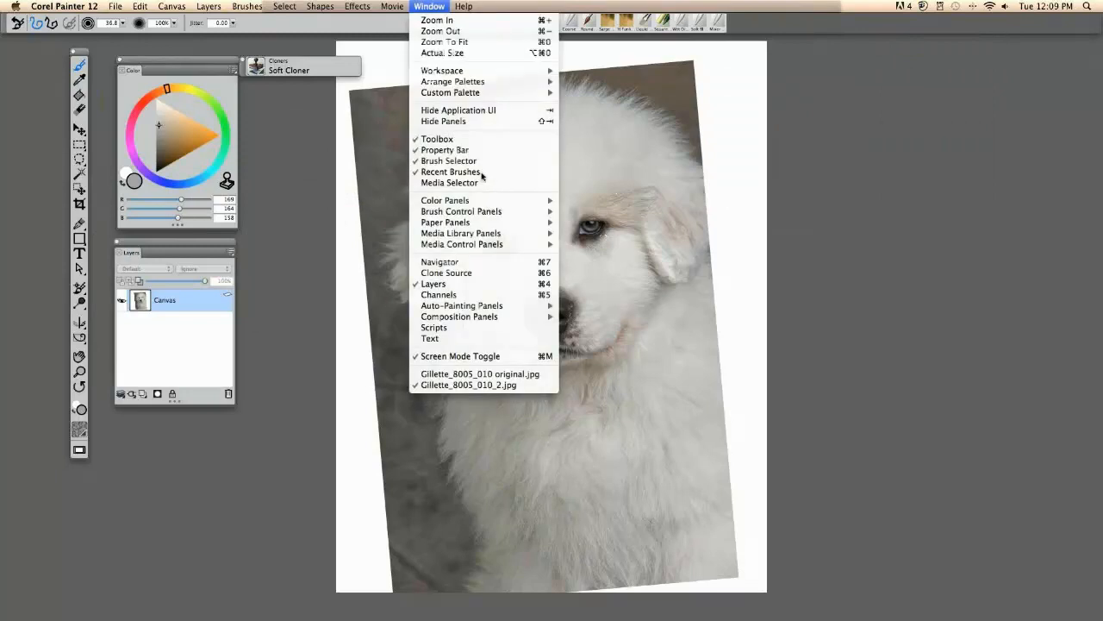
click(460, 273)
mouse_move(406, 151)
mouse_down()
mouse_move(248, 238)
mouse_move(250, 260)
mouse_move(246, 246)
mouse_up()
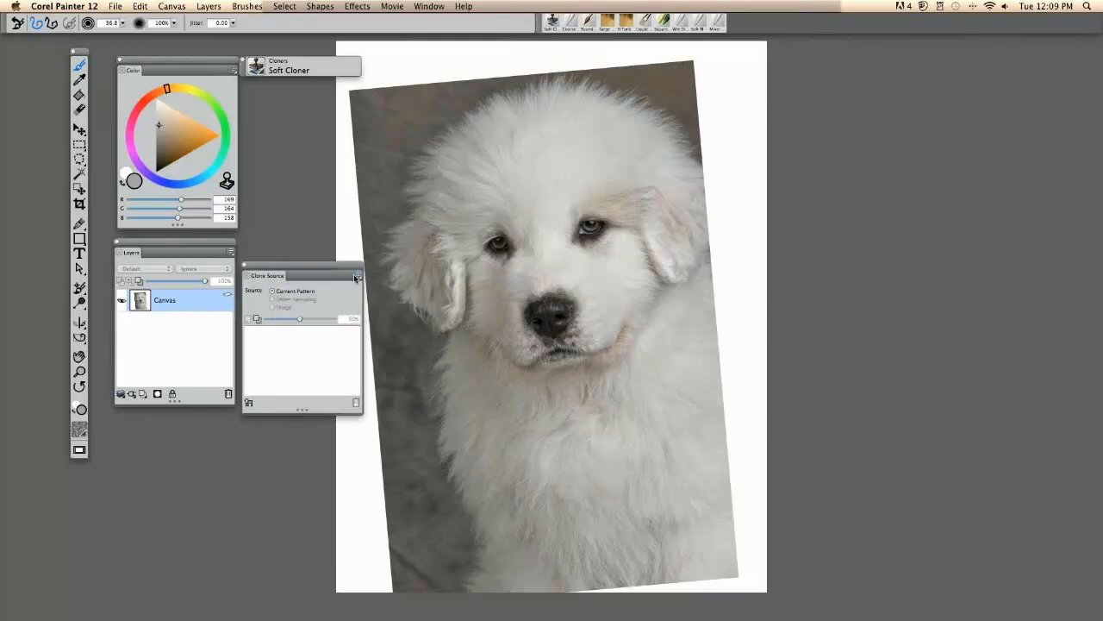
click(116, 7)
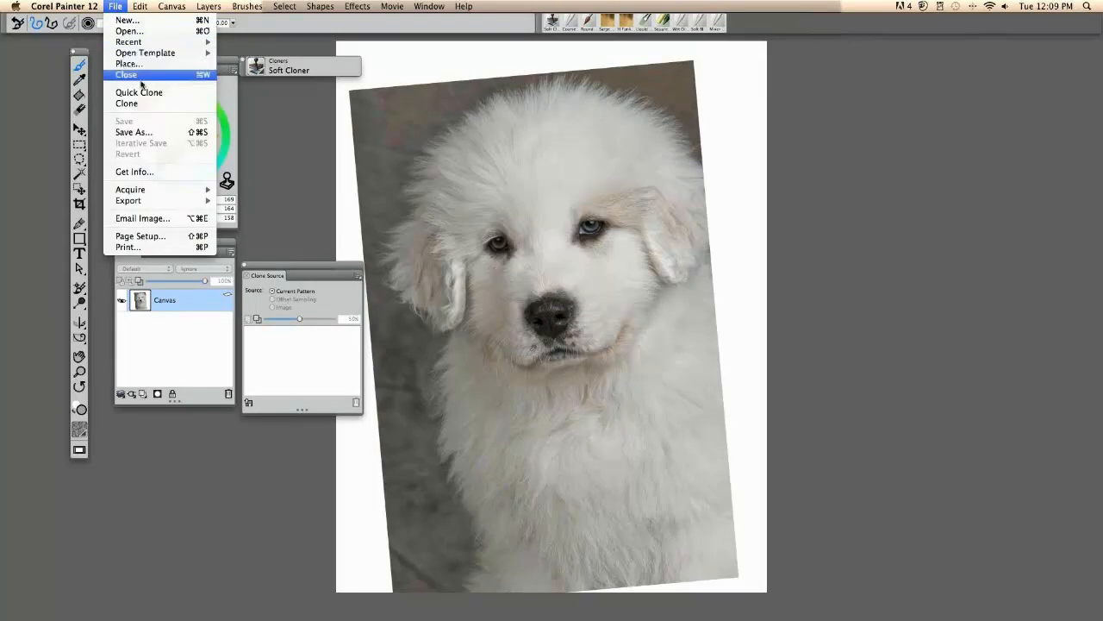
click(272, 302)
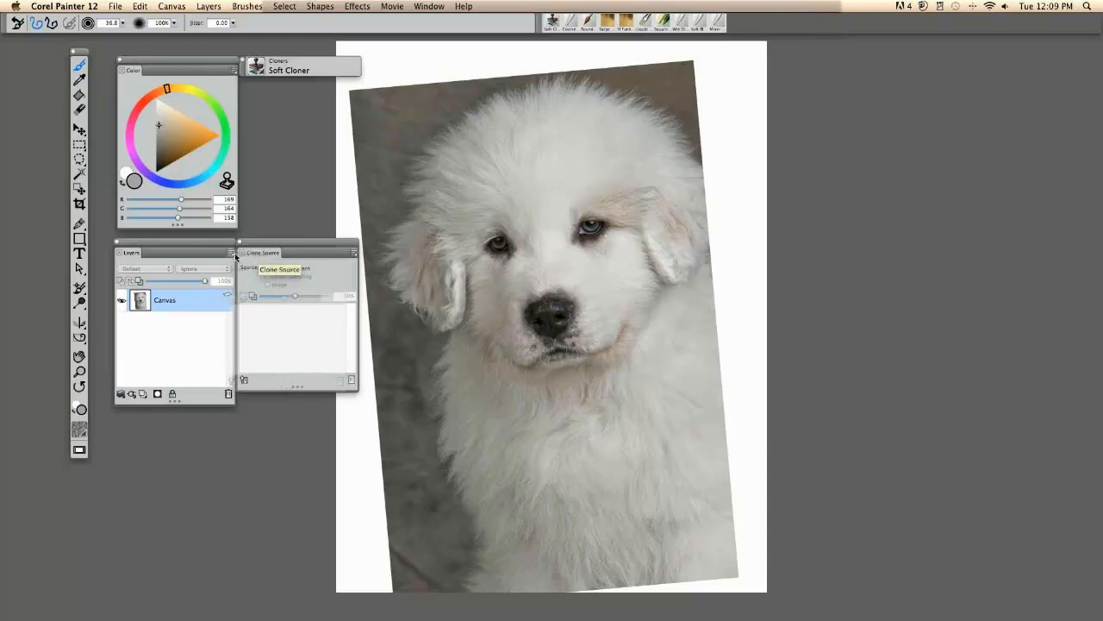
drag(236, 256, 172, 253)
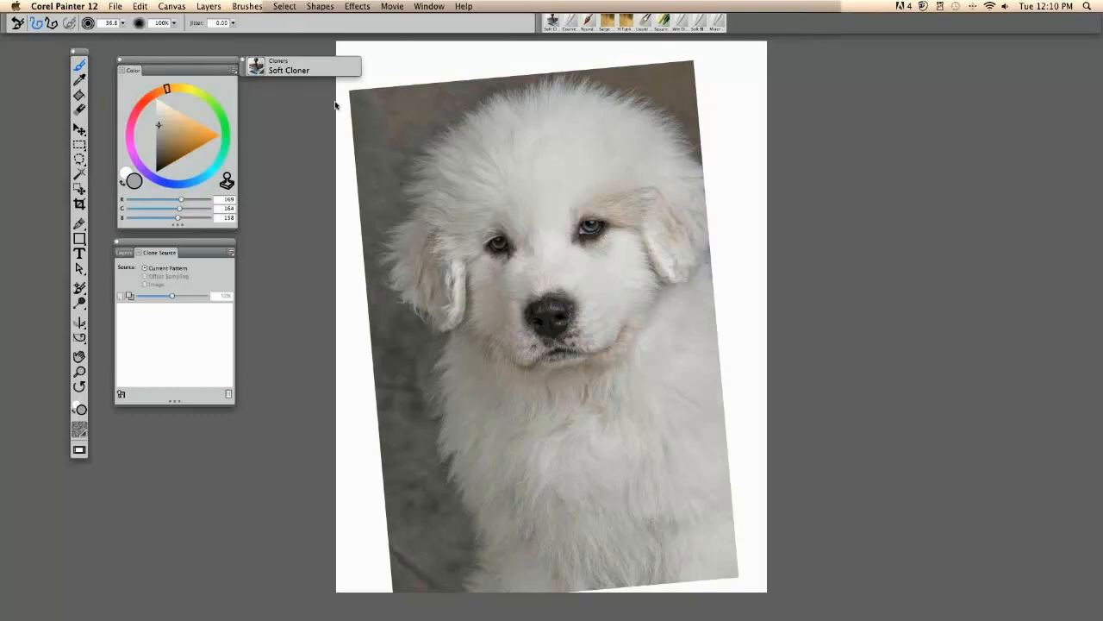
Save the current palette arrangement as a layout named "Lefty 2"
click(428, 6)
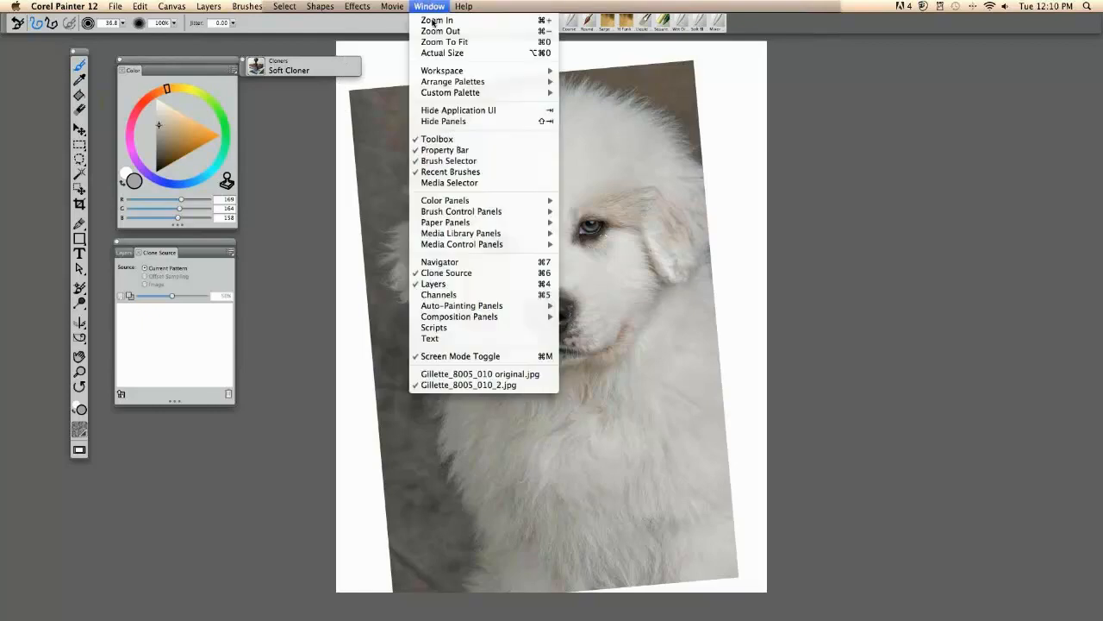
mouse_move(552, 82)
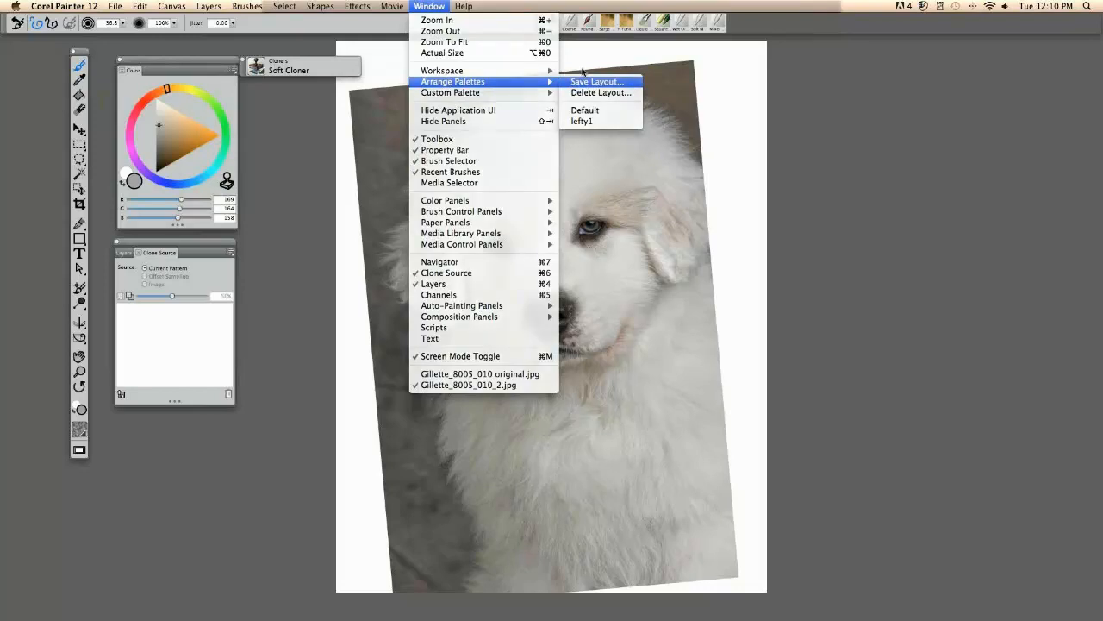
click(595, 81)
text(ty 2)
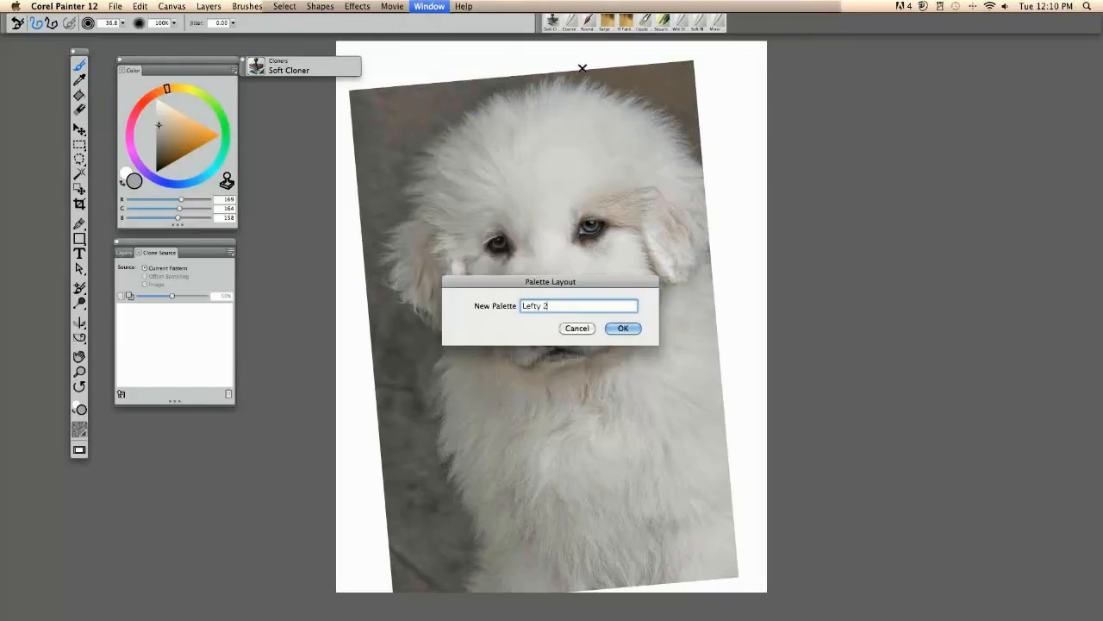
key(Return)
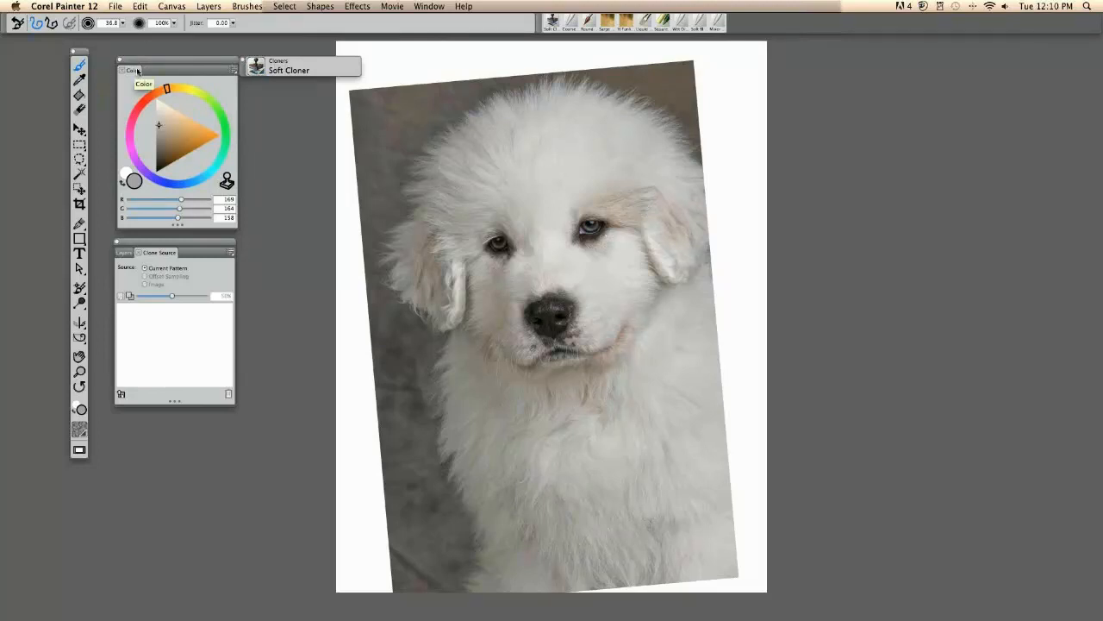
Test the saved layout by moving the Color panel over the image, closing the Brush Selector, and restoring the Lefty 2 arrangement
drag(158, 60, 486, 157)
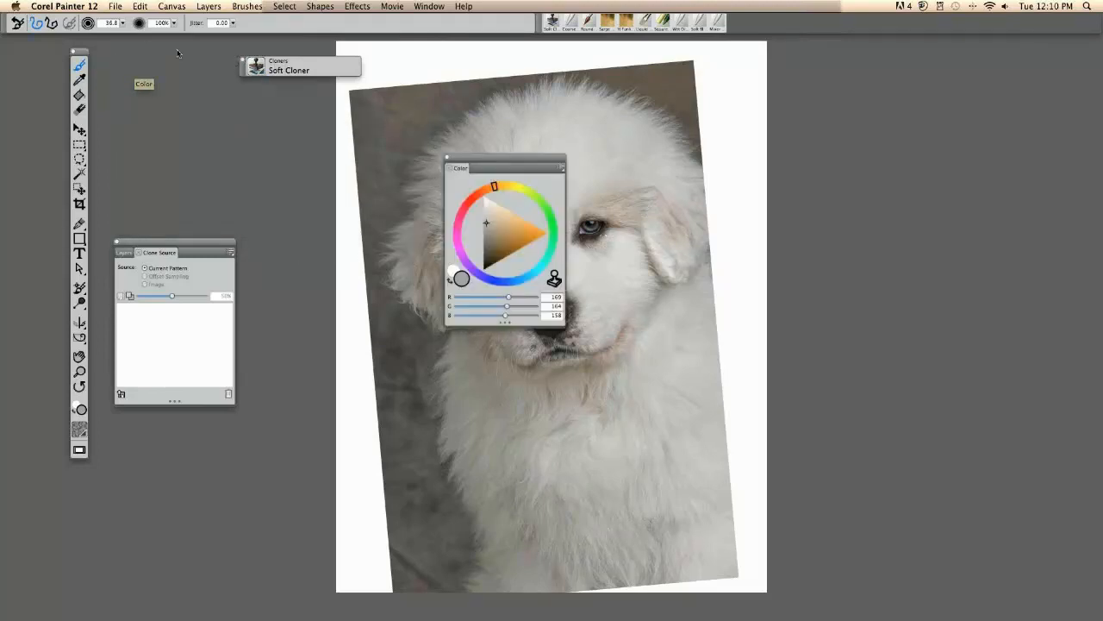
click(243, 59)
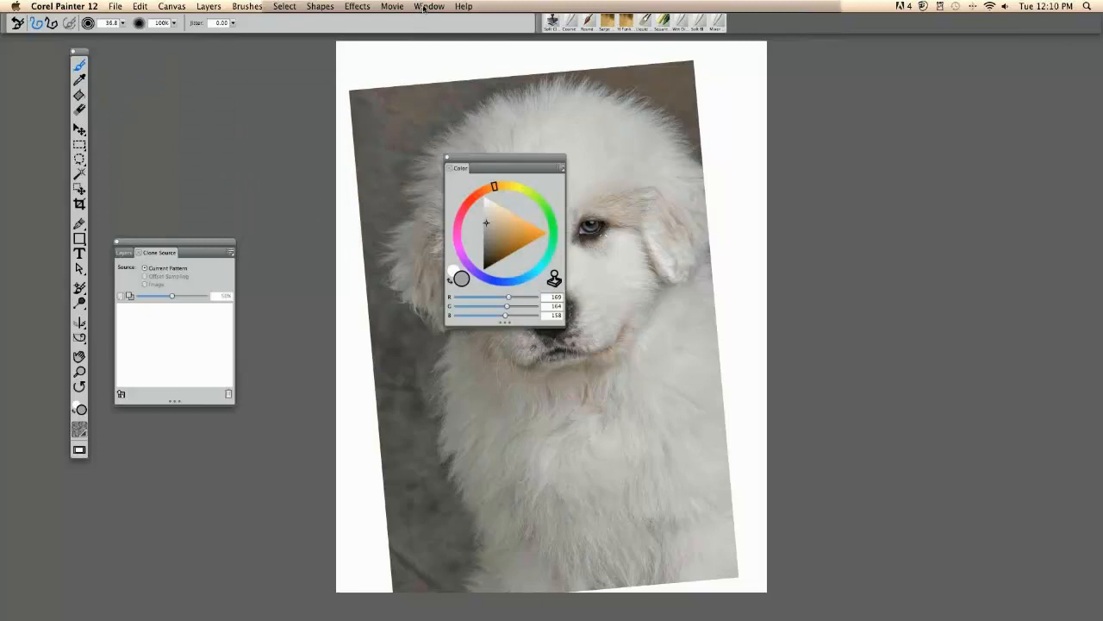
click(423, 7)
mouse_move(463, 84)
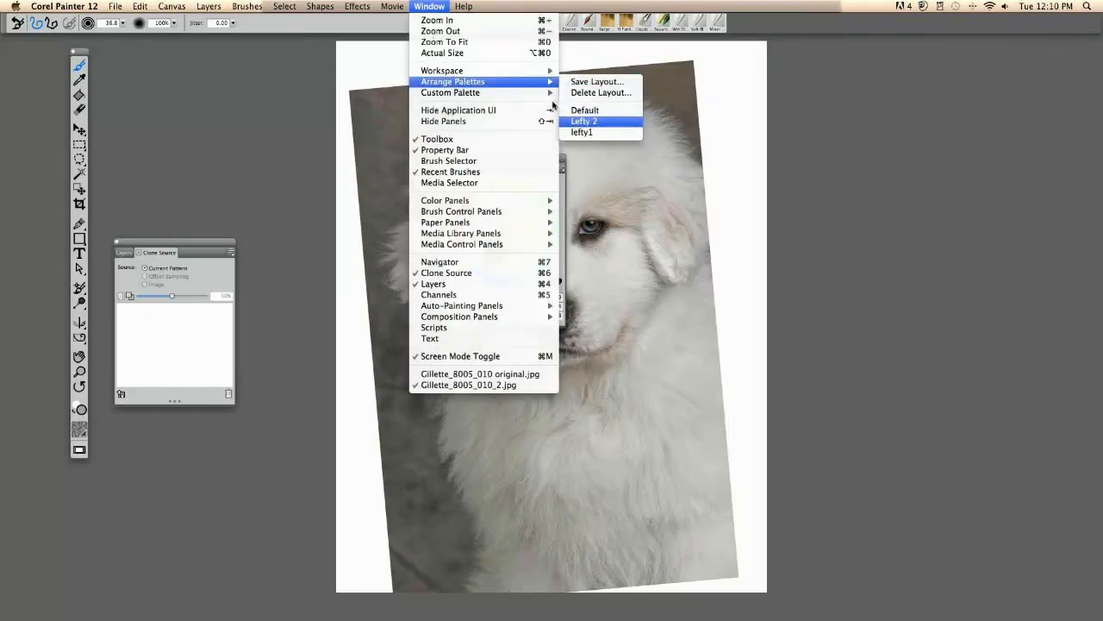
click(584, 121)
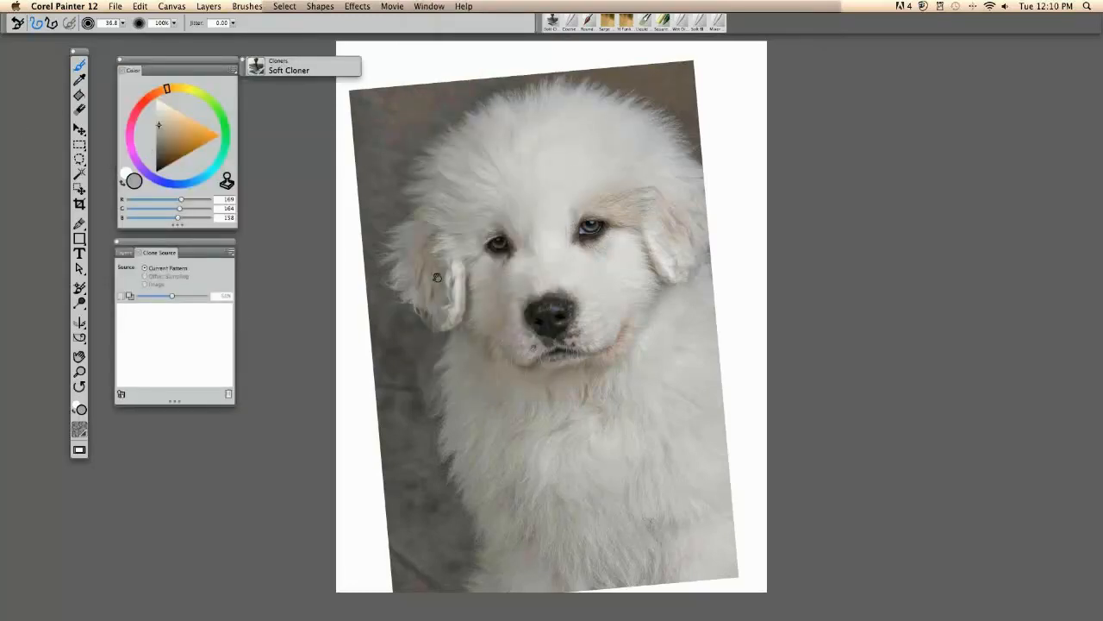
Create a new blank image from the Painter12 default preset at 1600 by 900 pixels
key(super+n)
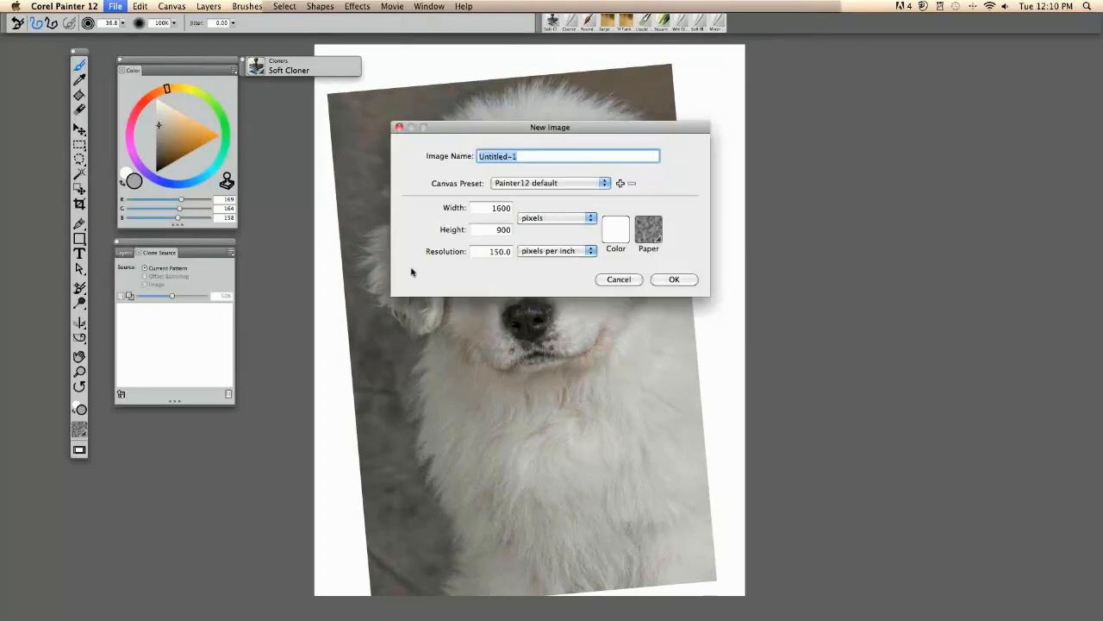
key(Escape)
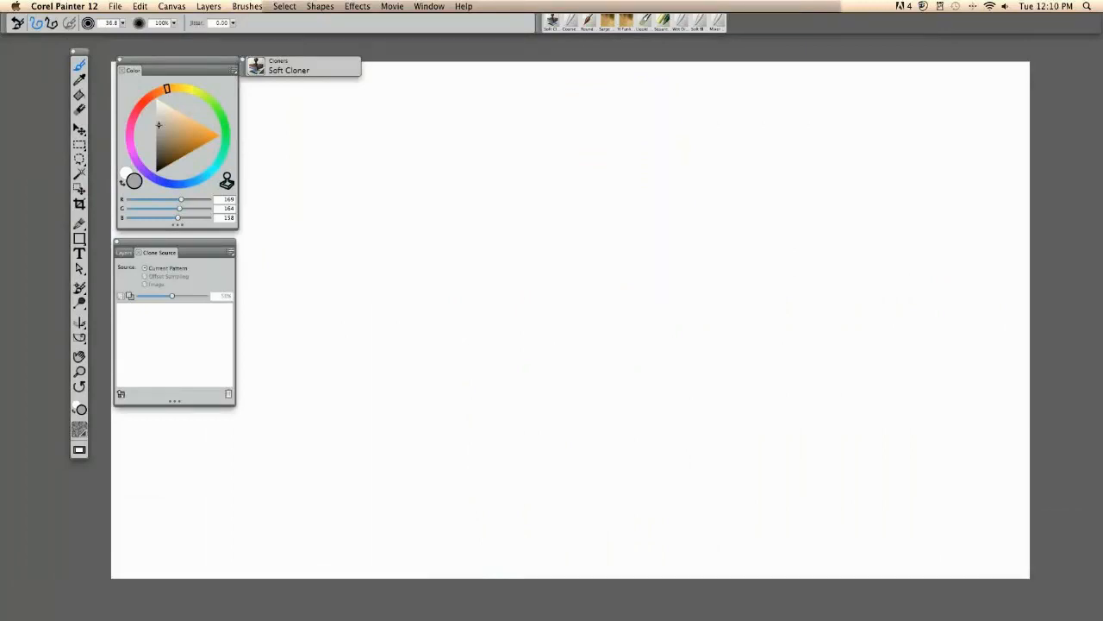
mouse_move(320, 236)
mouse_down()
mouse_move(345, 240)
mouse_move(334, 234)
mouse_up()
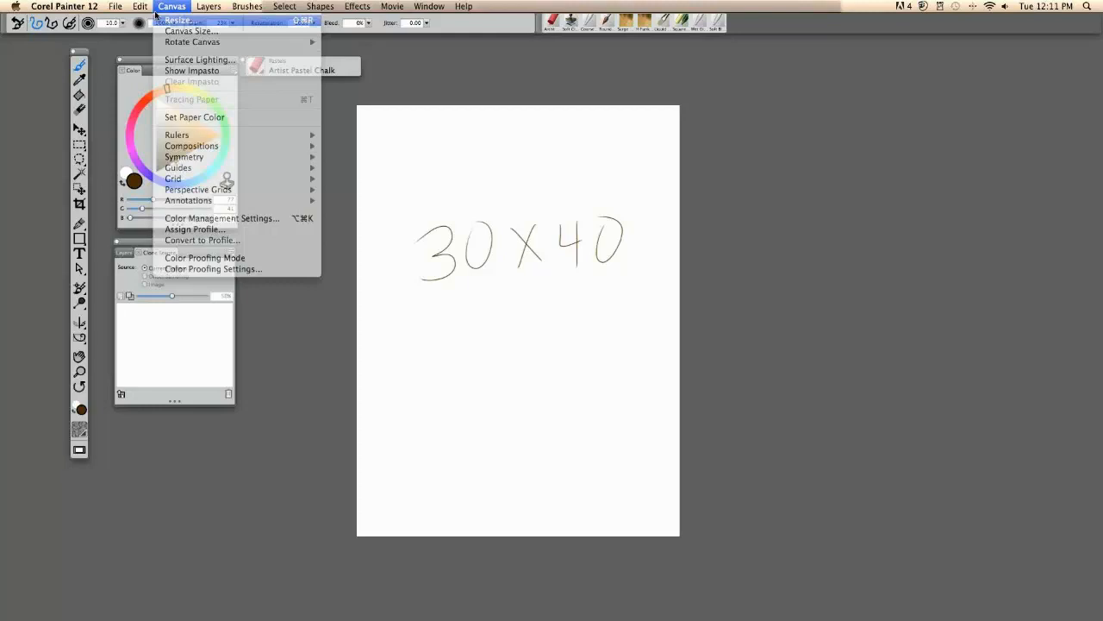
Check the 45 by 60 inch canvas's pixel dimensions in the Resize dialog without resizing it
click(157, 16)
drag(505, 216, 709, 136)
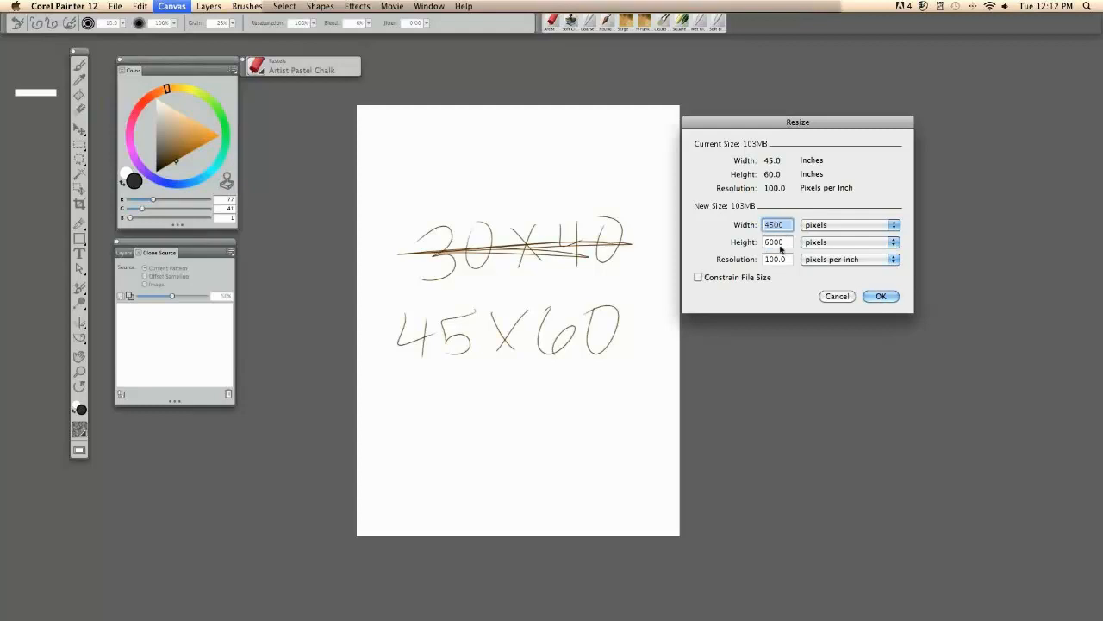
click(836, 296)
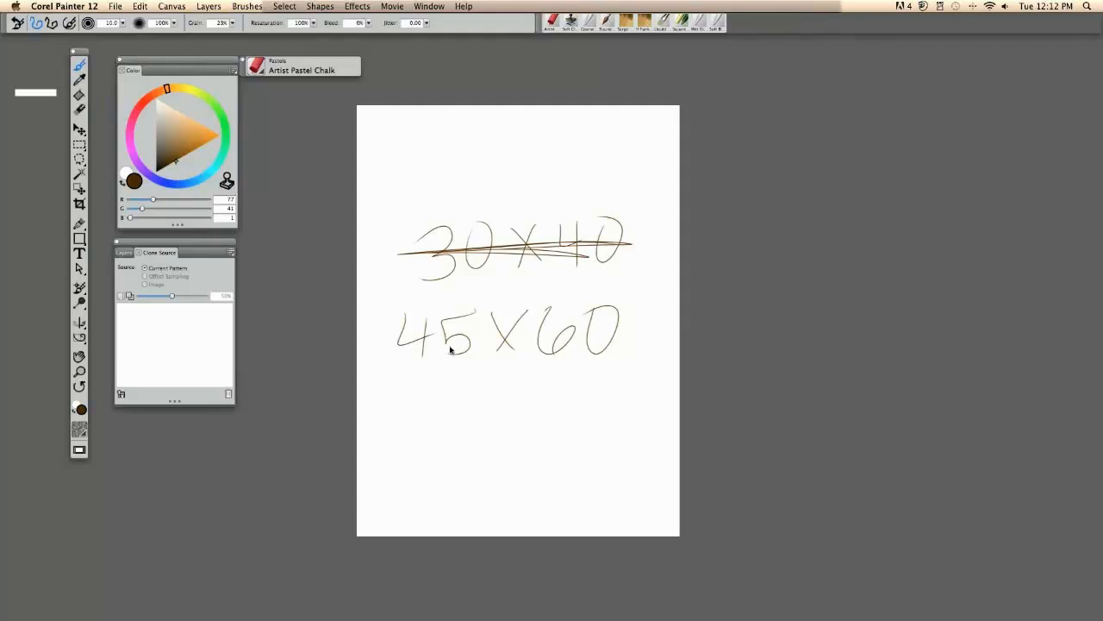
Handwrite "4500 x 6000 (100)" beneath "45 x 60" and rule a horizontal line across the canvas under it
mouse_move(401, 370)
mouse_down()
mouse_move(415, 385)
mouse_move(410, 402)
mouse_up()
mouse_move(431, 376)
mouse_down()
mouse_move(424, 399)
mouse_move(447, 378)
mouse_up()
mouse_move(463, 373)
mouse_down()
mouse_move(459, 388)
mouse_move(466, 372)
mouse_up()
drag(533, 377, 513, 398)
mouse_move(513, 376)
mouse_down()
mouse_move(528, 396)
mouse_move(547, 388)
mouse_up()
mouse_move(569, 377)
mouse_down()
mouse_move(566, 392)
mouse_move(571, 379)
mouse_up()
drag(592, 374, 605, 375)
mouse_move(617, 369)
mouse_down()
mouse_move(633, 389)
mouse_move(667, 366)
mouse_move(672, 392)
mouse_move(357, 421)
mouse_up()
Handwrite "15 x 20 (300)" beneath the ruled line as the print size at the higher resolution
mouse_move(615, 436)
mouse_down()
mouse_move(608, 474)
mouse_move(631, 470)
mouse_up()
drag(652, 447, 660, 448)
drag(666, 440, 668, 474)
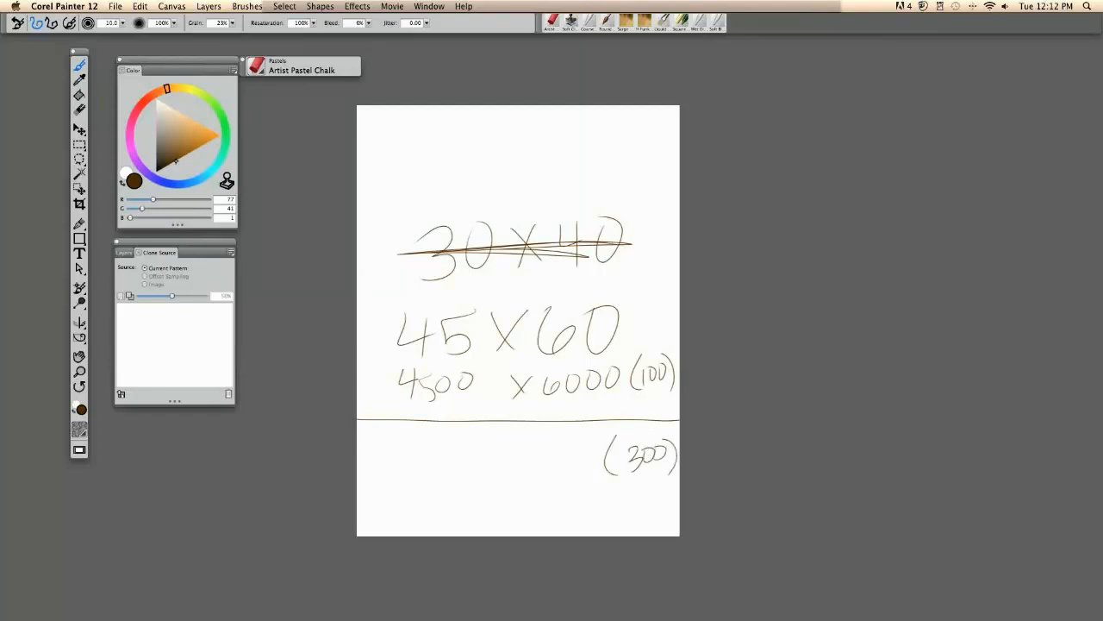
mouse_move(530, 453)
mouse_down()
mouse_move(548, 475)
mouse_move(563, 450)
mouse_up()
mouse_move(410, 438)
mouse_down()
mouse_move(409, 464)
mouse_move(422, 448)
mouse_move(420, 464)
mouse_move(486, 444)
mouse_up()
drag(464, 445, 488, 466)
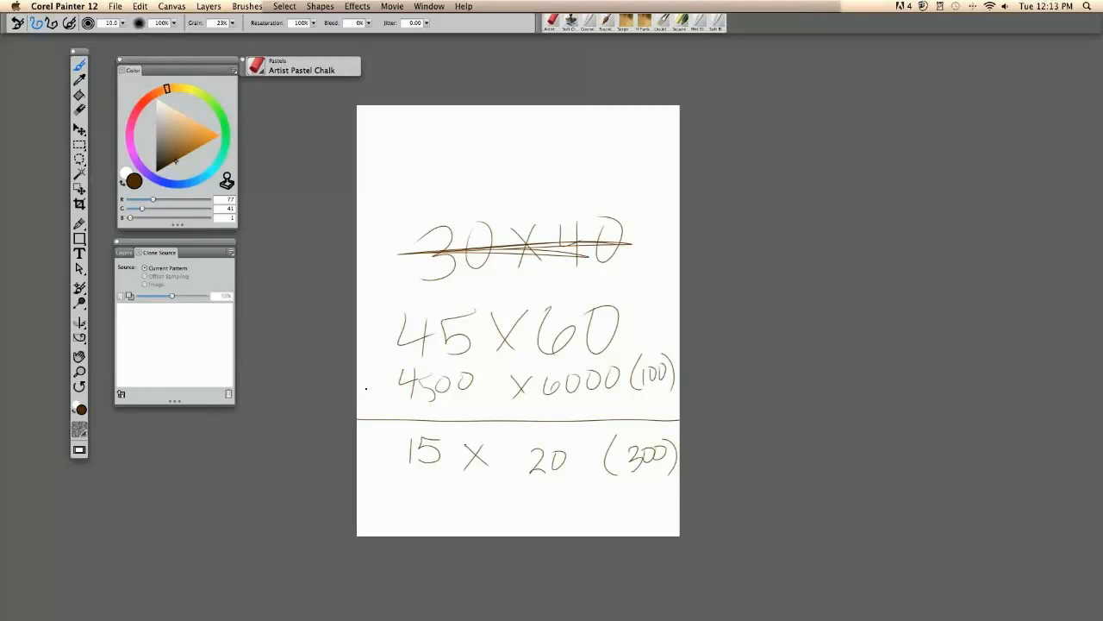
Close the image containing the handwritten size notes
key(super+w)
click(510, 221)
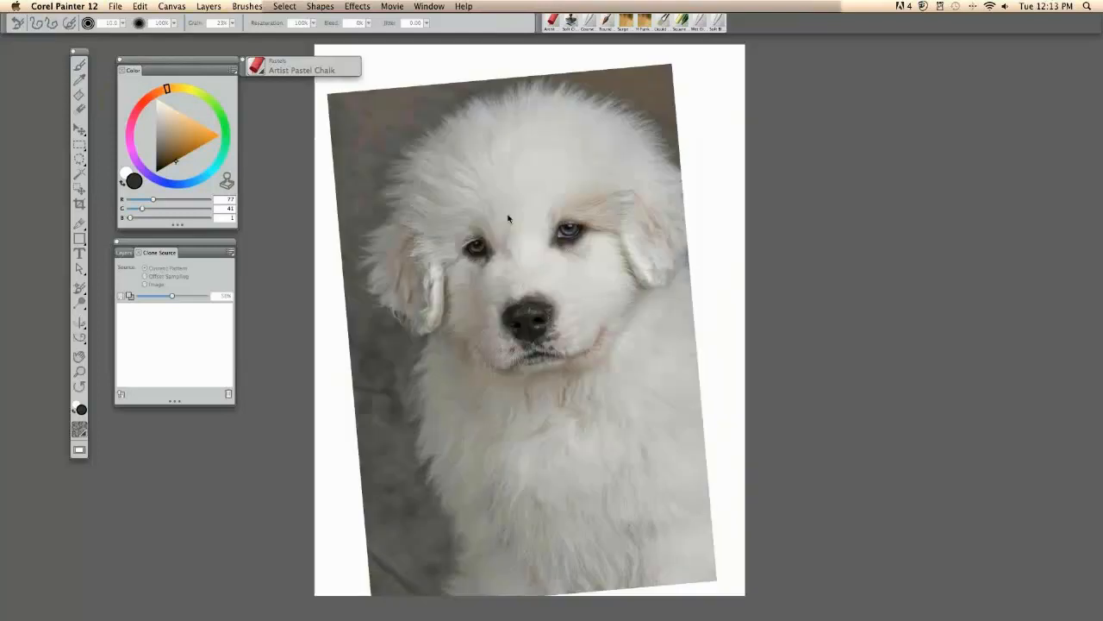
Inspect the puppy image's size and resolution in the Resize dialog, and close it without resizing
click(176, 8)
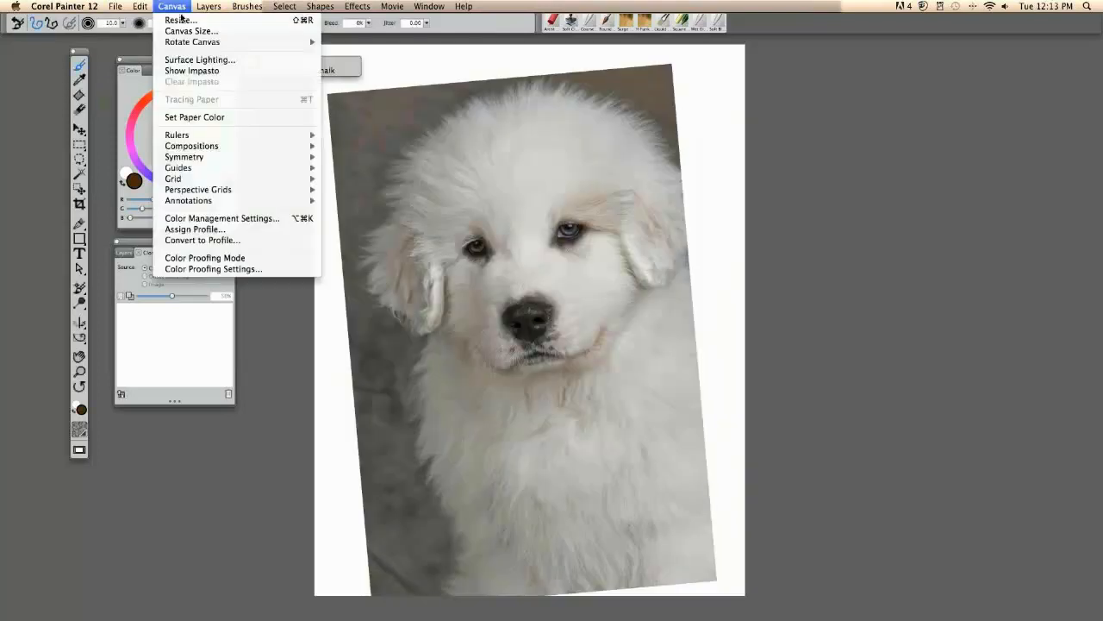
click(189, 19)
drag(512, 241, 717, 123)
click(802, 201)
click(773, 208)
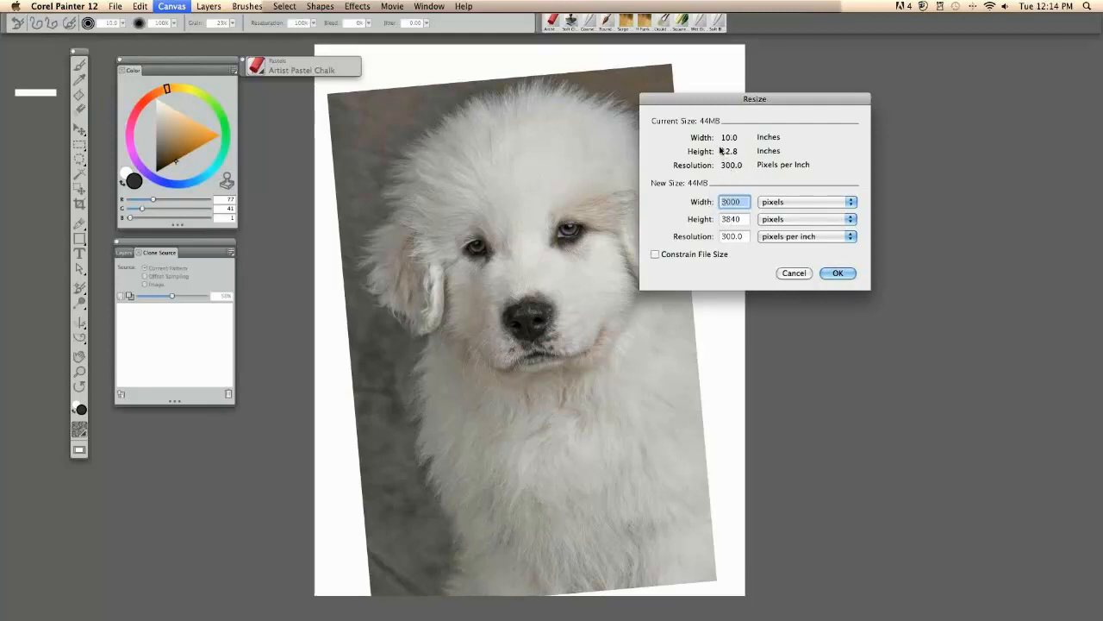
click(793, 272)
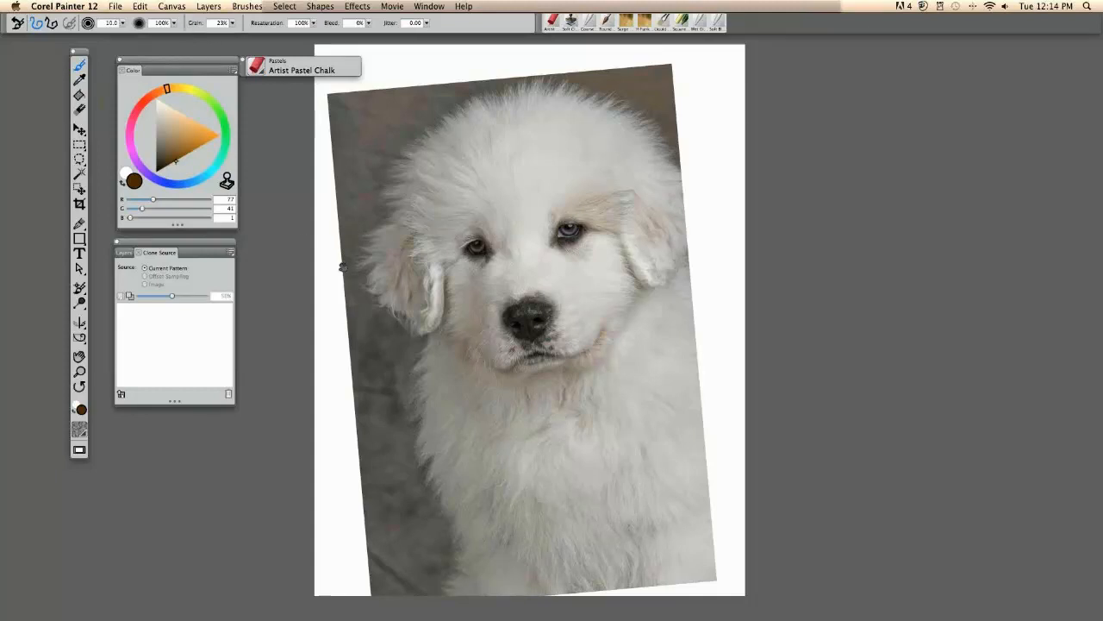
Create a new blank portrait-format image with its width set to 7 inches
drag(343, 267, 365, 265)
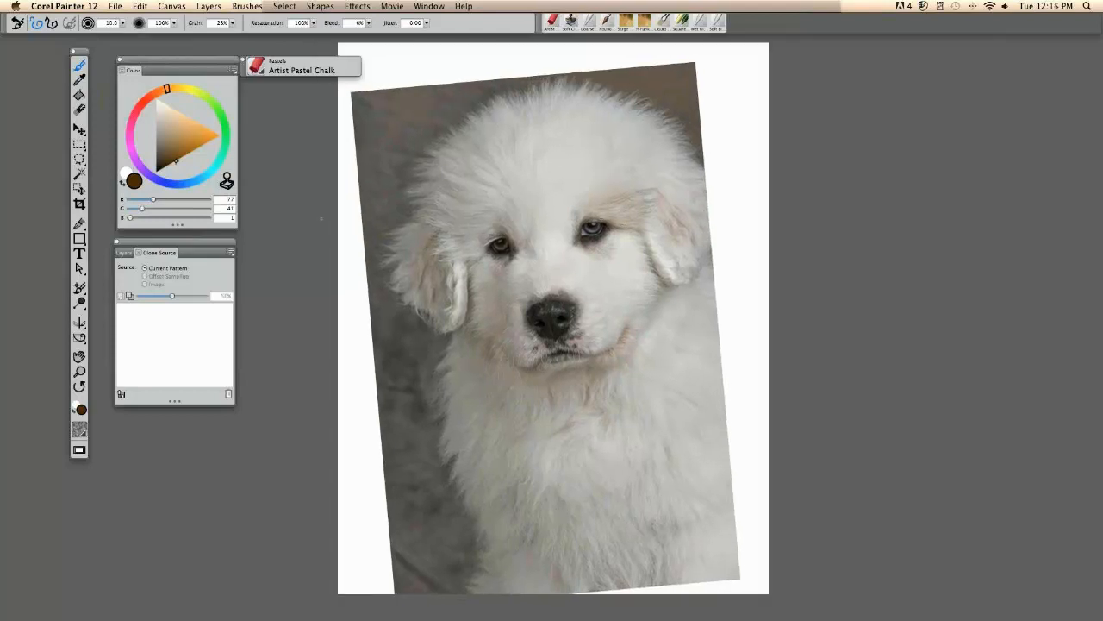
key(super+n)
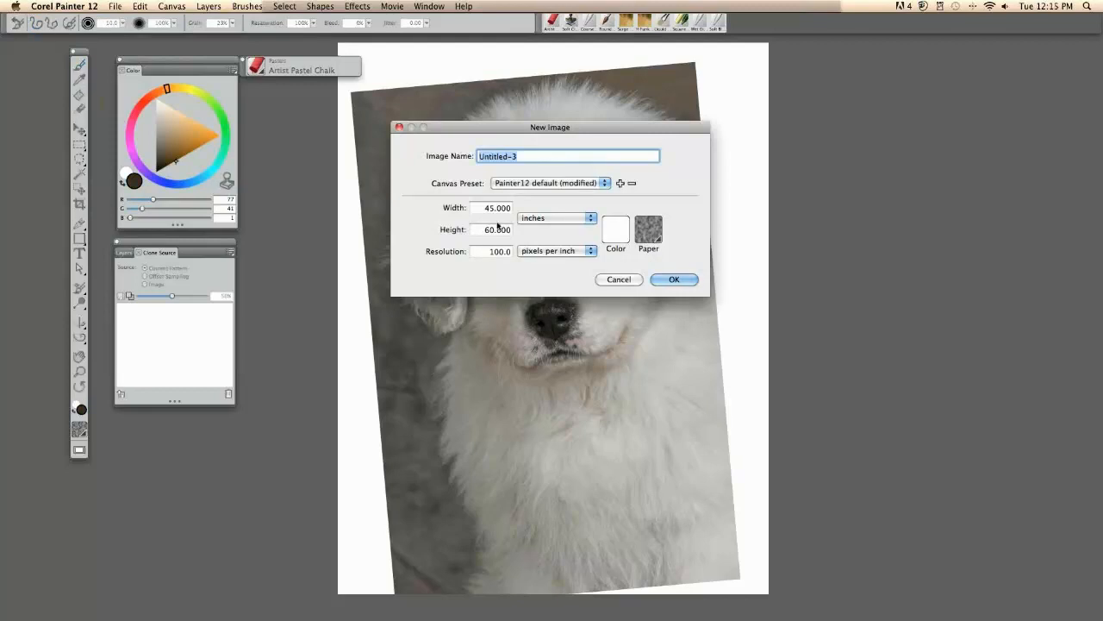
click(530, 221)
click(507, 183)
click(507, 183)
click(475, 216)
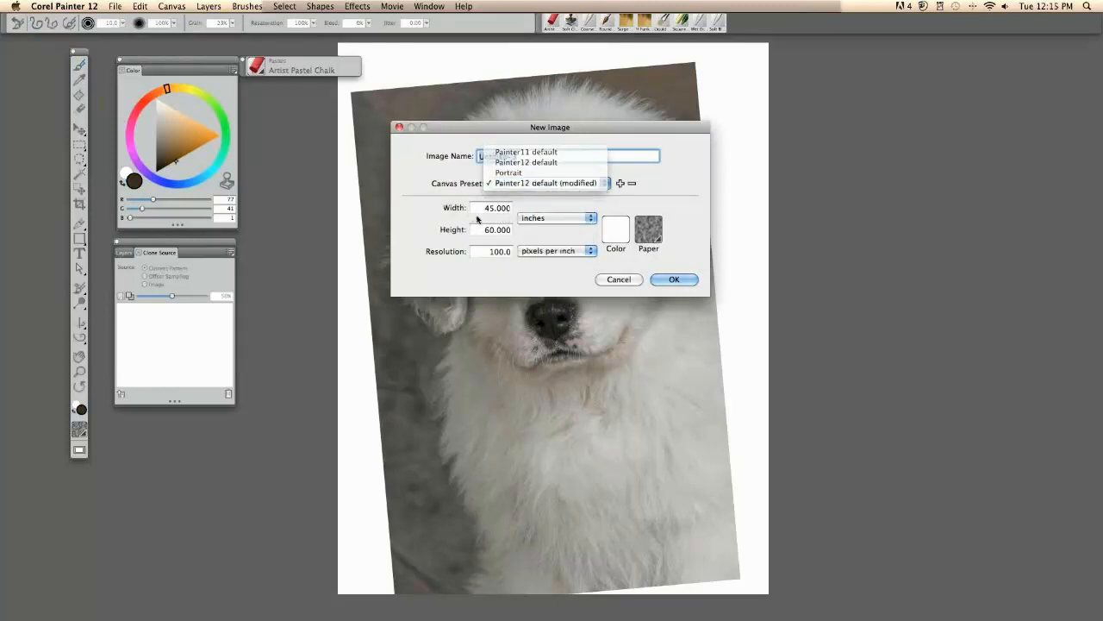
double_click(478, 208)
text(7)
key(Tab)
key(Return)
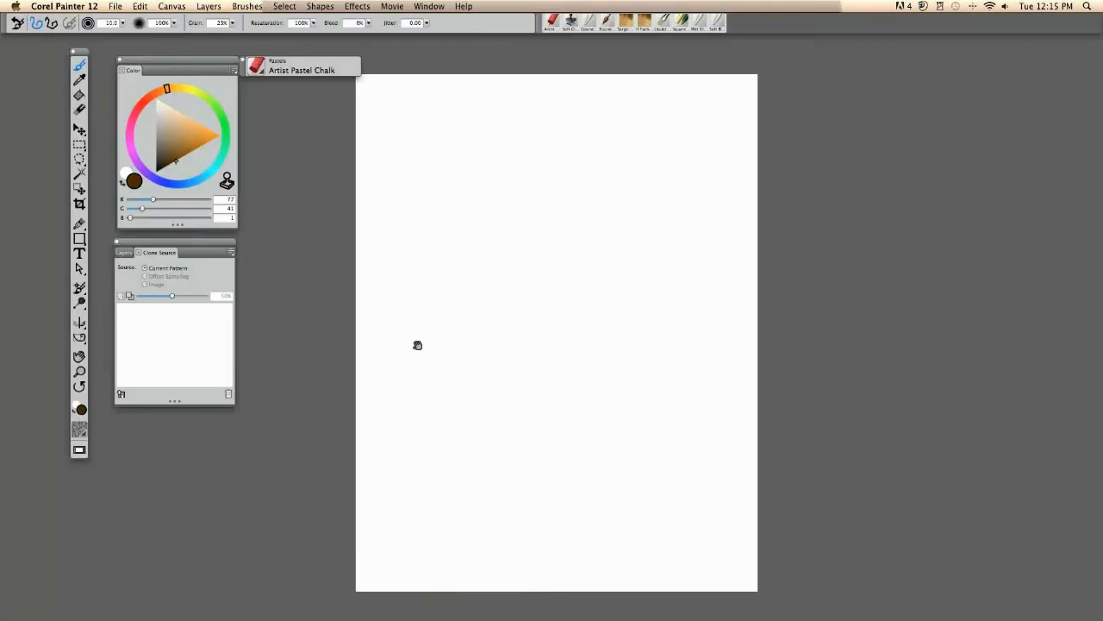
Choose the Real Soft Pastel variant from the Pastels brush category
drag(418, 345, 419, 397)
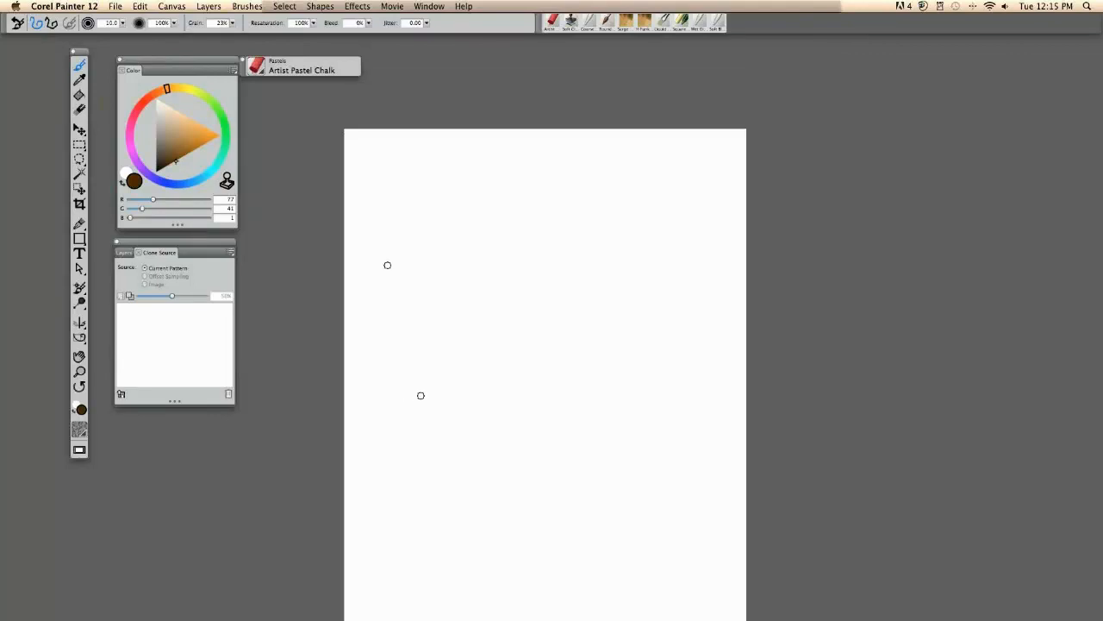
key(super+equal)
drag(350, 186, 368, 276)
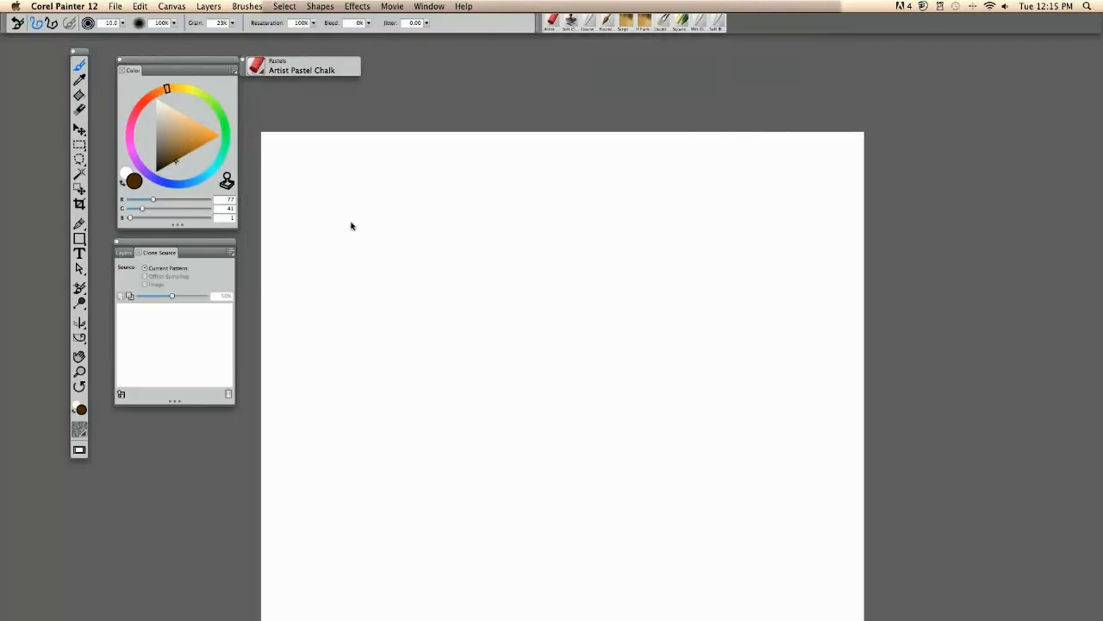
click(257, 68)
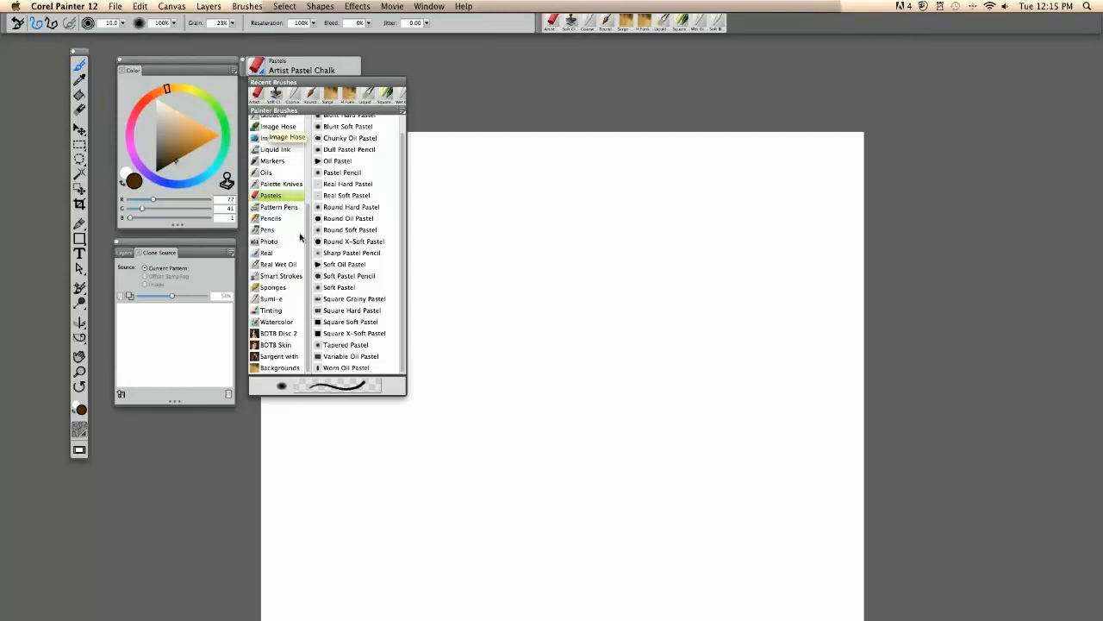
scroll(308, 249, up, 1)
mouse_move(309, 248)
mouse_down()
mouse_move(308, 205)
mouse_move(309, 251)
mouse_up()
click(338, 197)
Try displaying the brush categories as icons, and switch the brush library back to list display
click(256, 69)
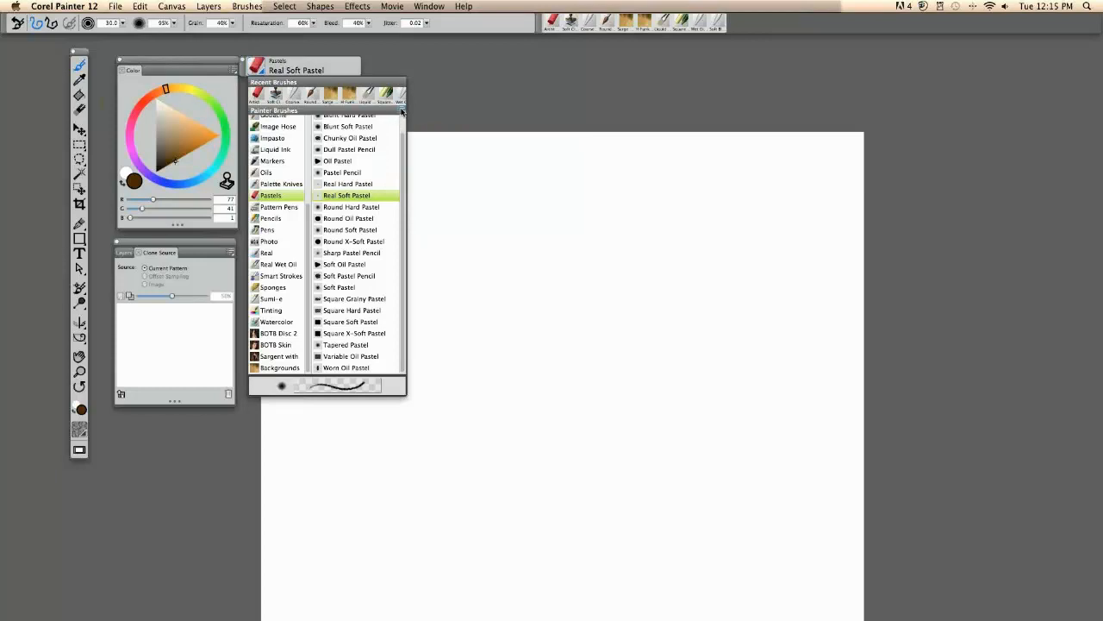
click(402, 111)
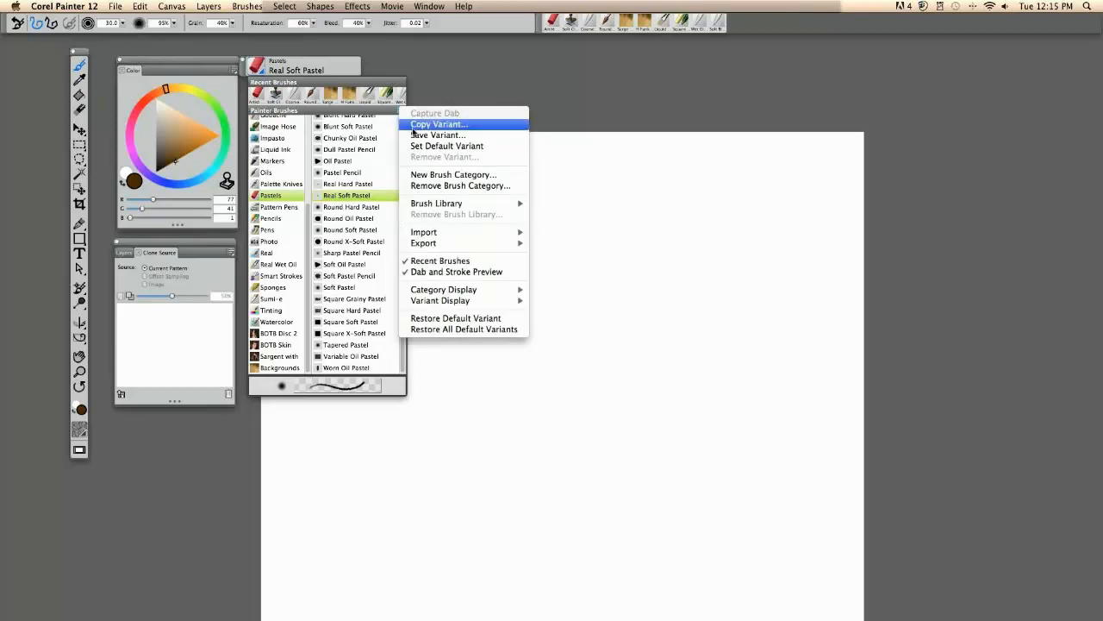
mouse_move(465, 290)
click(560, 290)
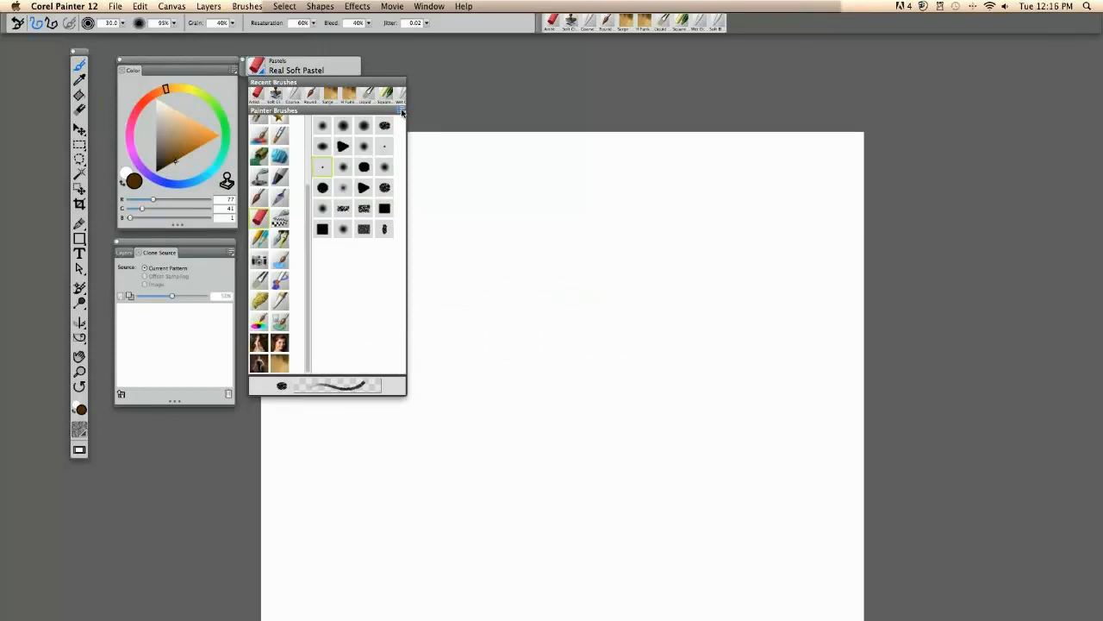
click(401, 112)
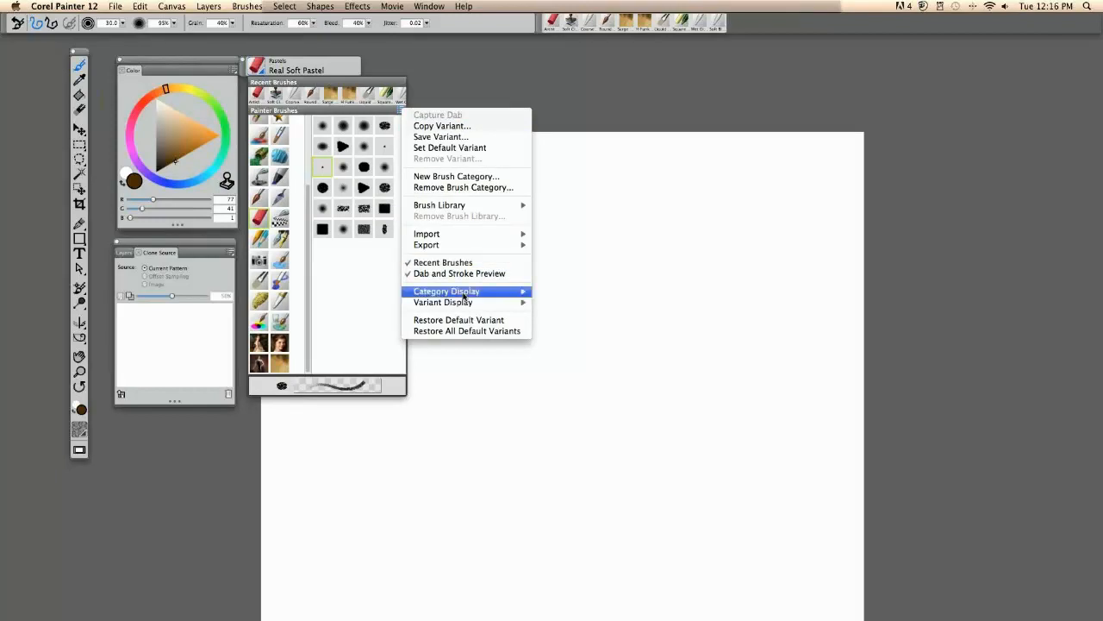
mouse_move(464, 292)
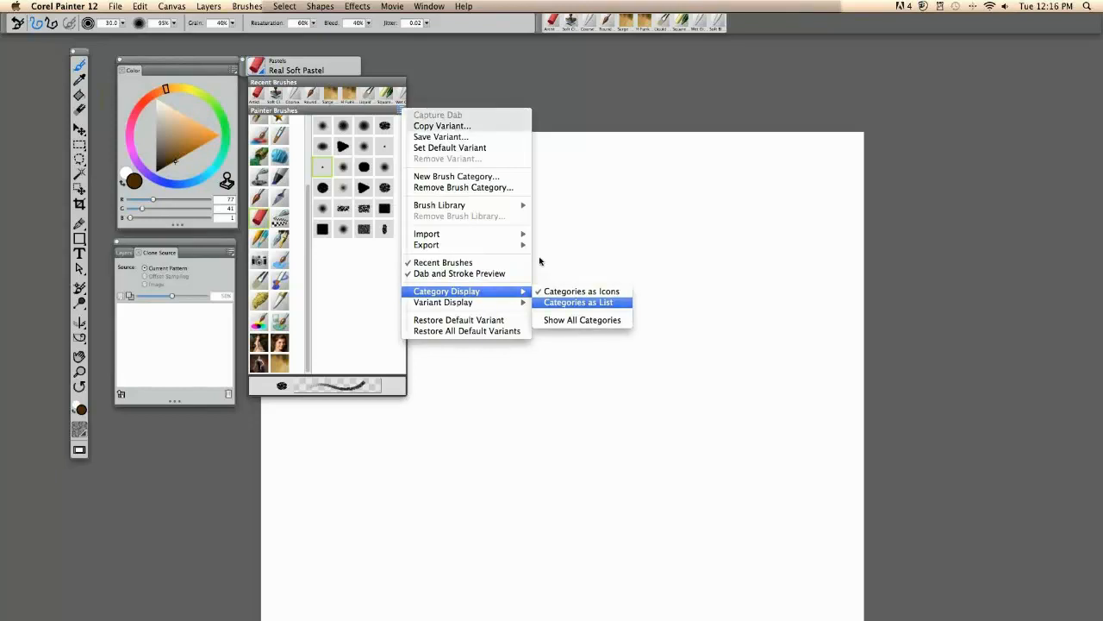
click(578, 303)
click(401, 110)
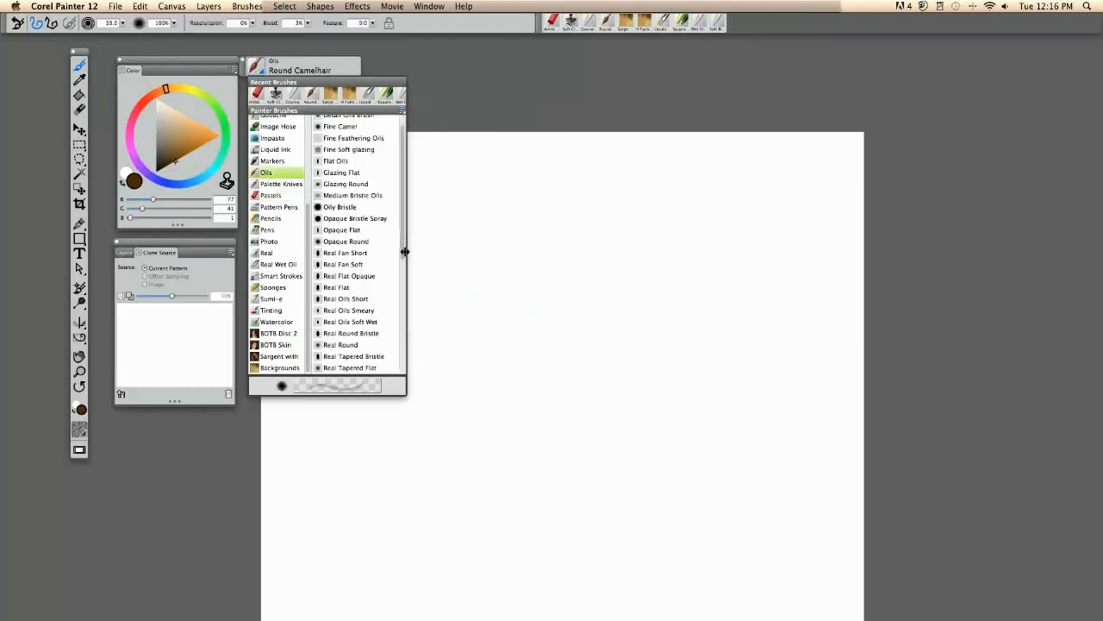
Choose the Smeary Round variant from the Oils brush category
scroll(337, 263, down, 5)
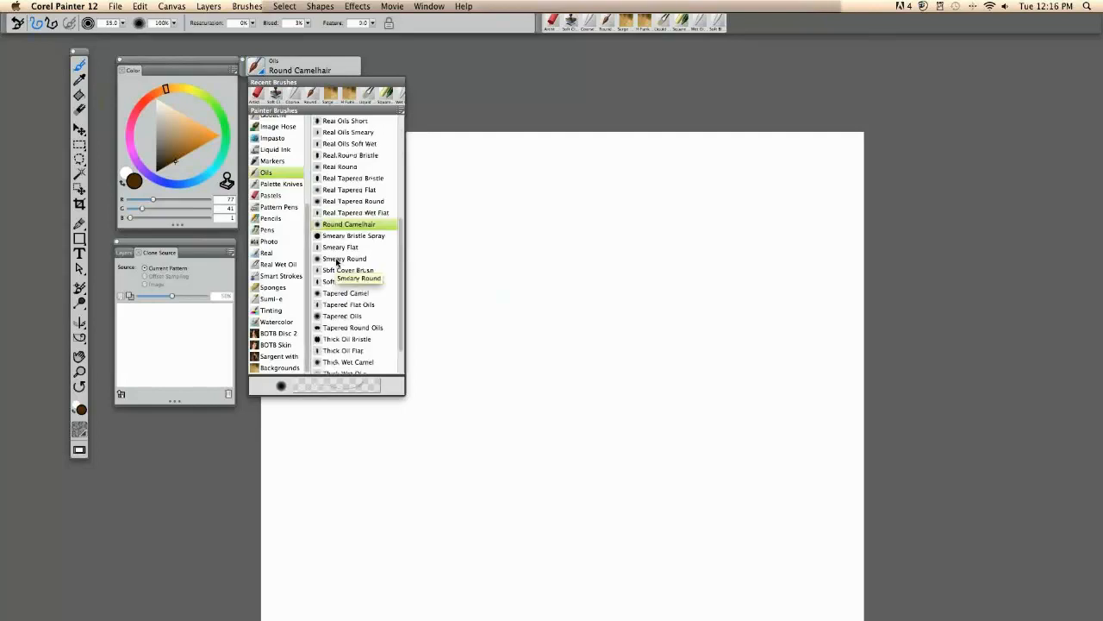
click(337, 259)
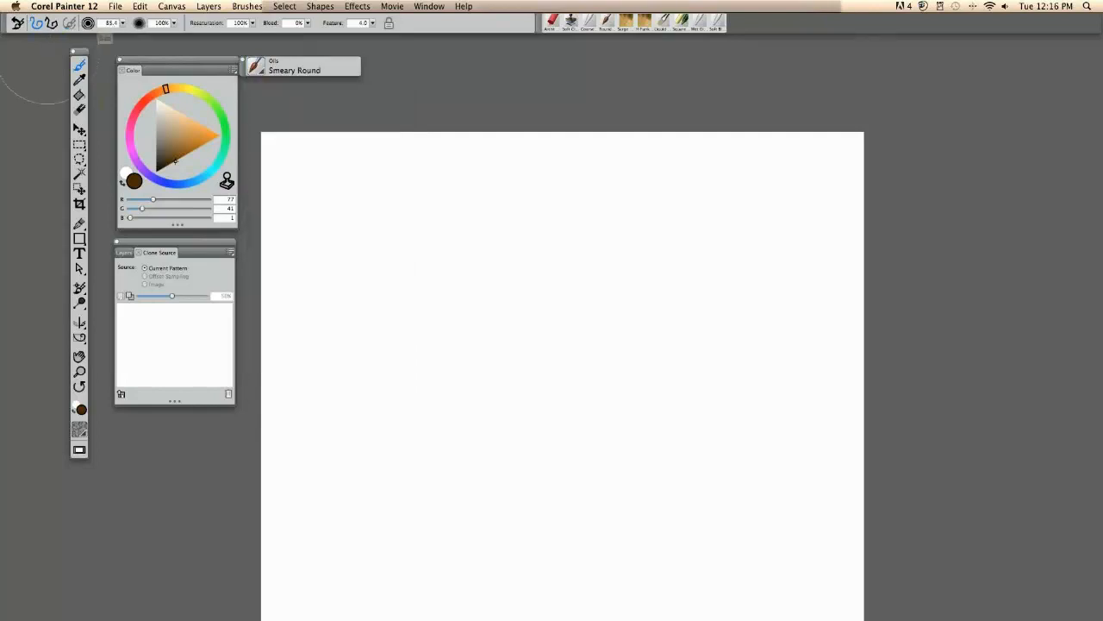
Compare the tool options for the Dropper, Paint Bucket and Rectangular Selection tools, and return to the Brush tool
click(80, 81)
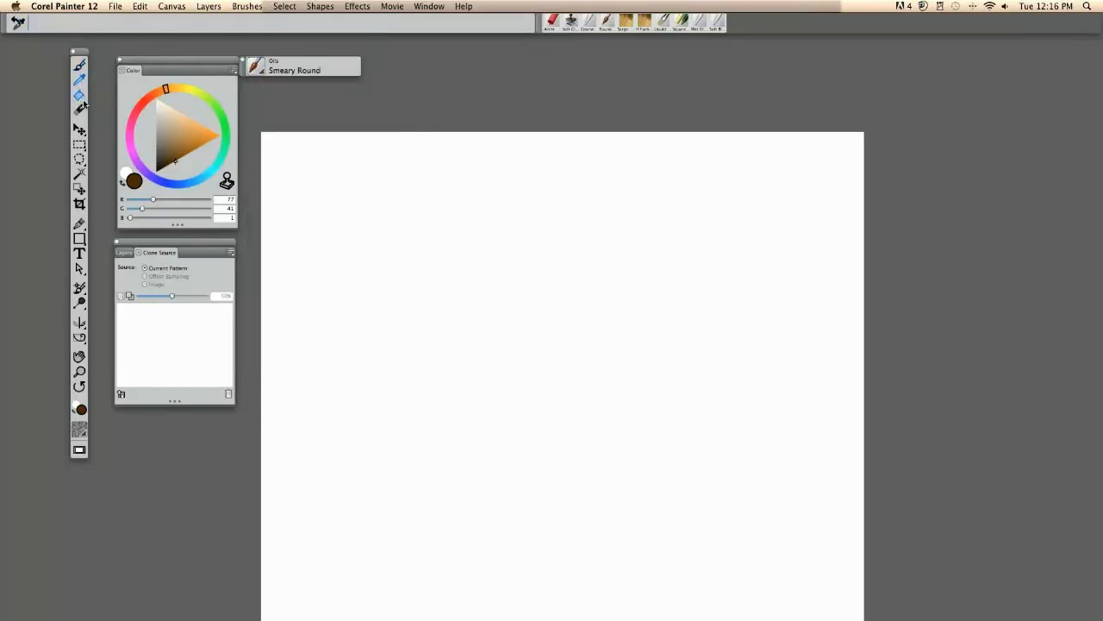
click(80, 97)
click(79, 145)
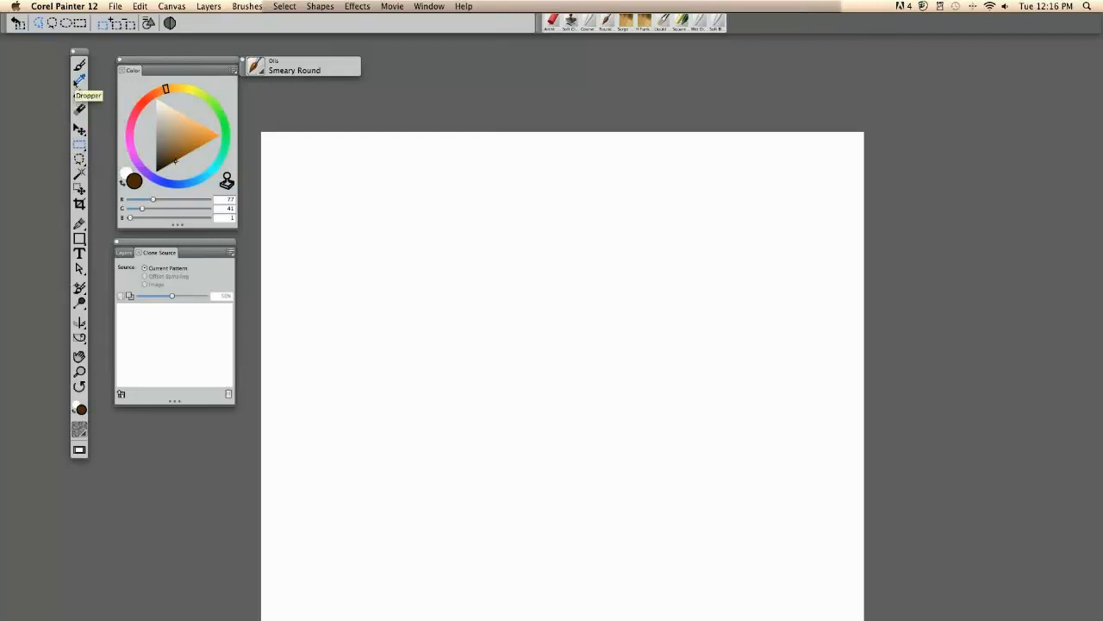
click(80, 64)
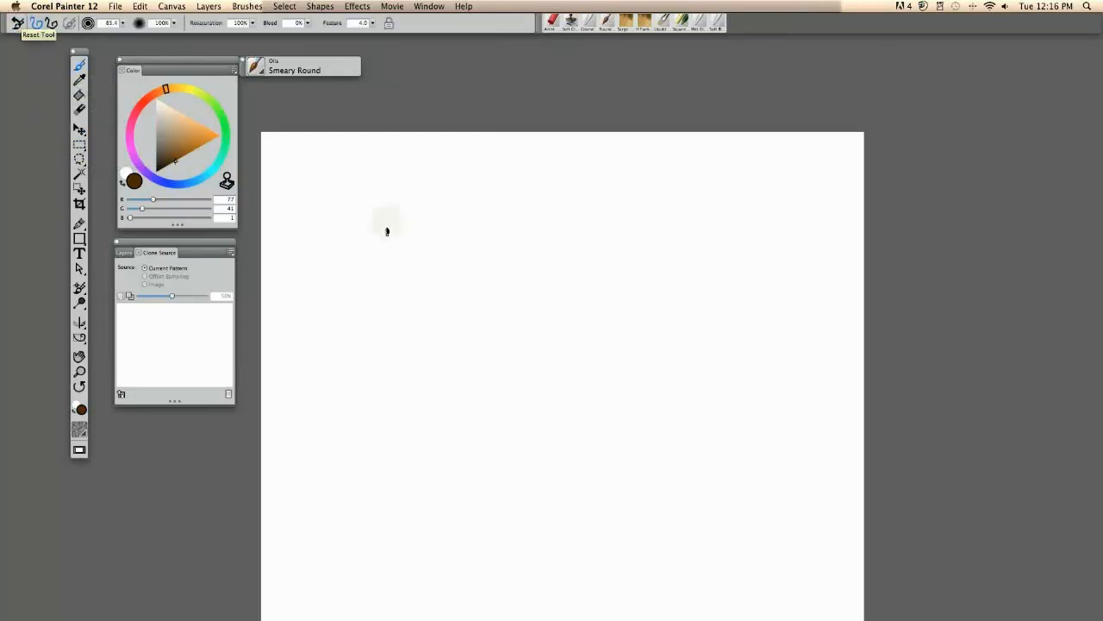
Paint broad vertical test strokes in dark brown with the Smeary Round brush, and overlap them with bright orange
click(379, 205)
drag(378, 214, 378, 357)
drag(426, 271, 426, 472)
mouse_move(435, 395)
mouse_down()
mouse_move(451, 250)
mouse_move(412, 475)
mouse_up()
drag(189, 153, 211, 141)
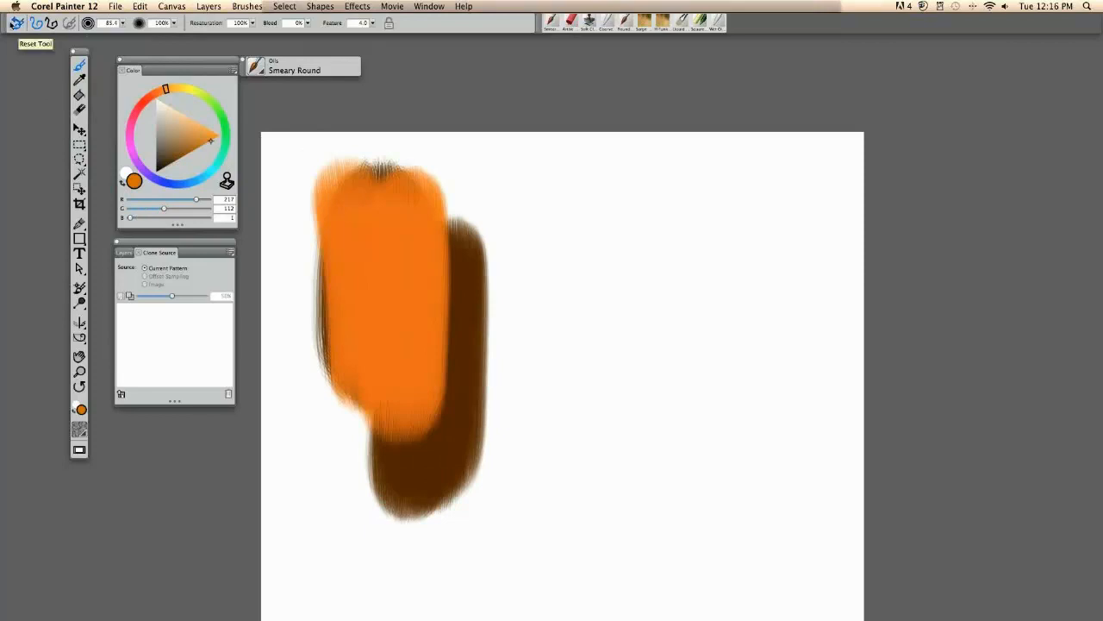
Reset the Smeary Round brush to its default settings and clear all paint from the canvas
click(17, 25)
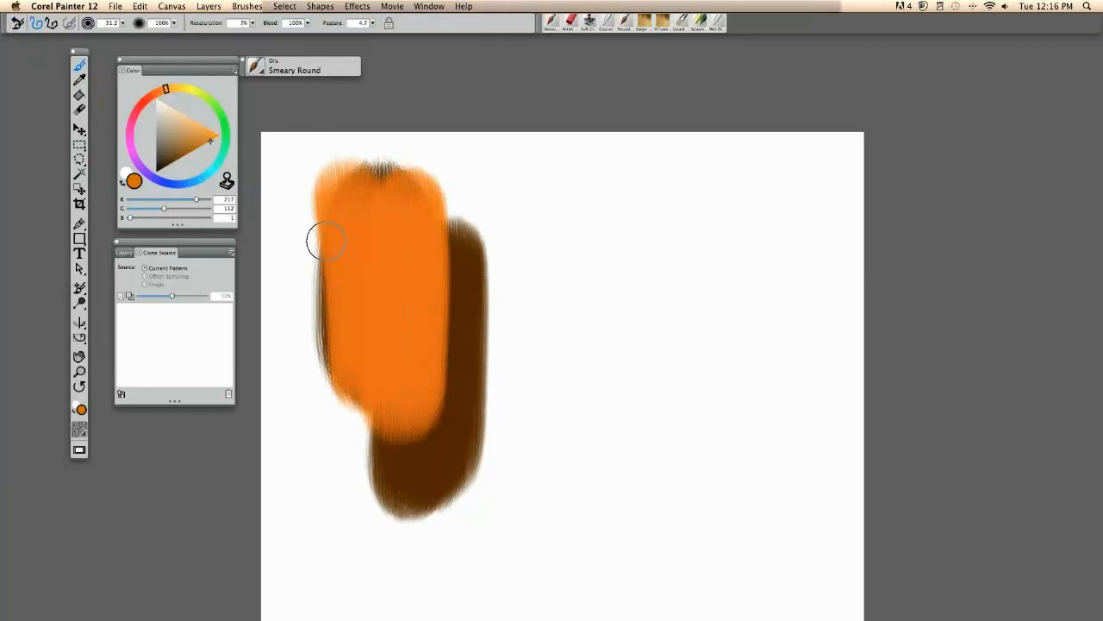
key(super+a)
key(BackSpace)
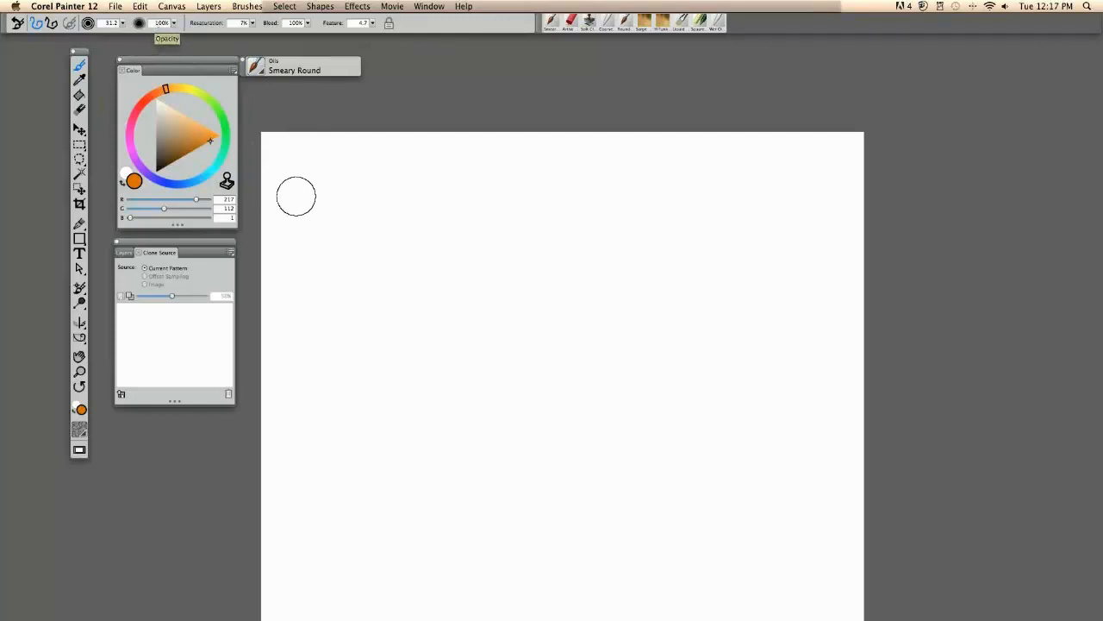
Paint a dark blue curved stroke at 100% opacity and a parallel one beside it at 10% opacity
click(177, 182)
click(186, 154)
mouse_move(513, 204)
mouse_down()
mouse_move(463, 244)
mouse_move(362, 451)
mouse_move(489, 233)
mouse_move(552, 203)
mouse_move(357, 491)
mouse_up()
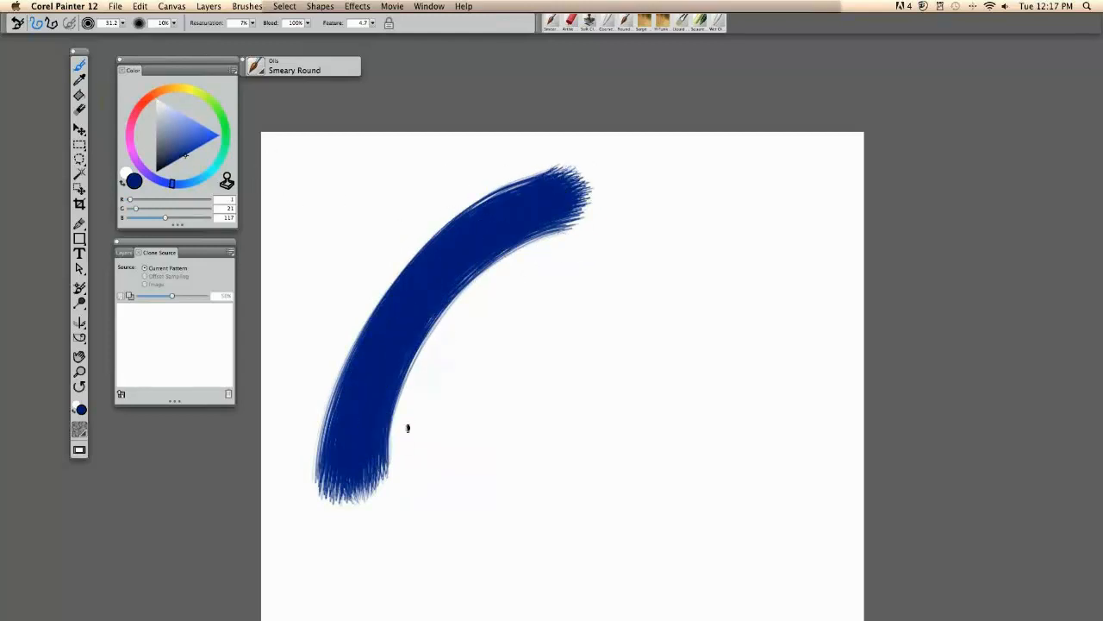
mouse_move(405, 485)
mouse_down()
mouse_move(444, 379)
mouse_move(583, 242)
mouse_move(423, 475)
mouse_move(517, 271)
mouse_move(491, 232)
mouse_up()
Set the brush's resaturation to 100% and paint a teal curved stroke over the faint blue one
drag(343, 250, 328, 234)
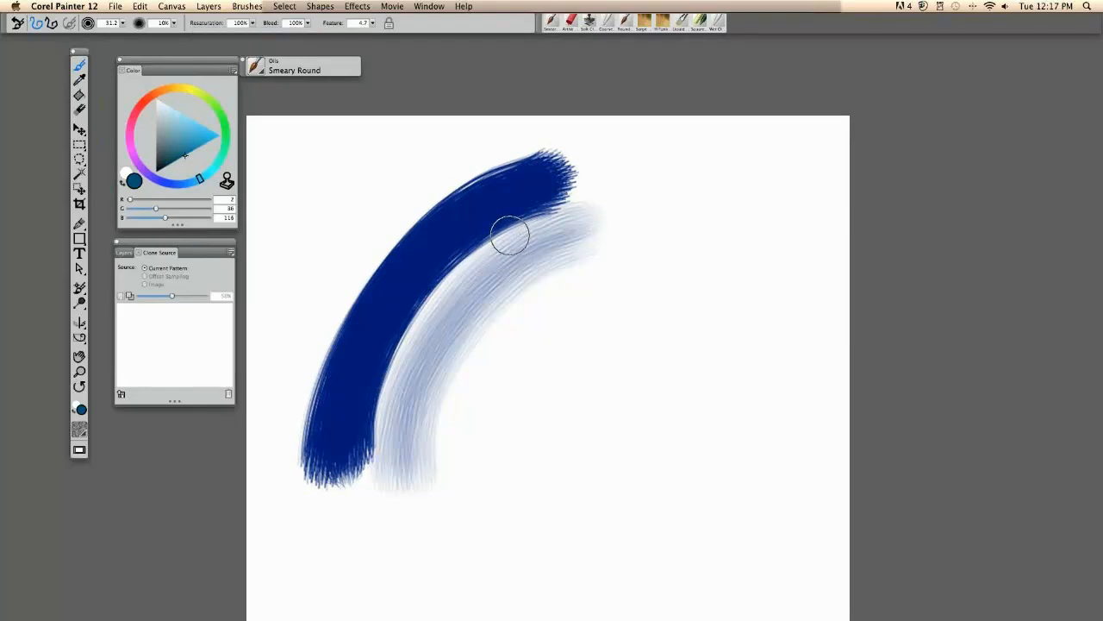
mouse_move(558, 228)
mouse_down()
mouse_move(500, 227)
mouse_move(406, 374)
mouse_move(393, 466)
mouse_move(523, 242)
mouse_up()
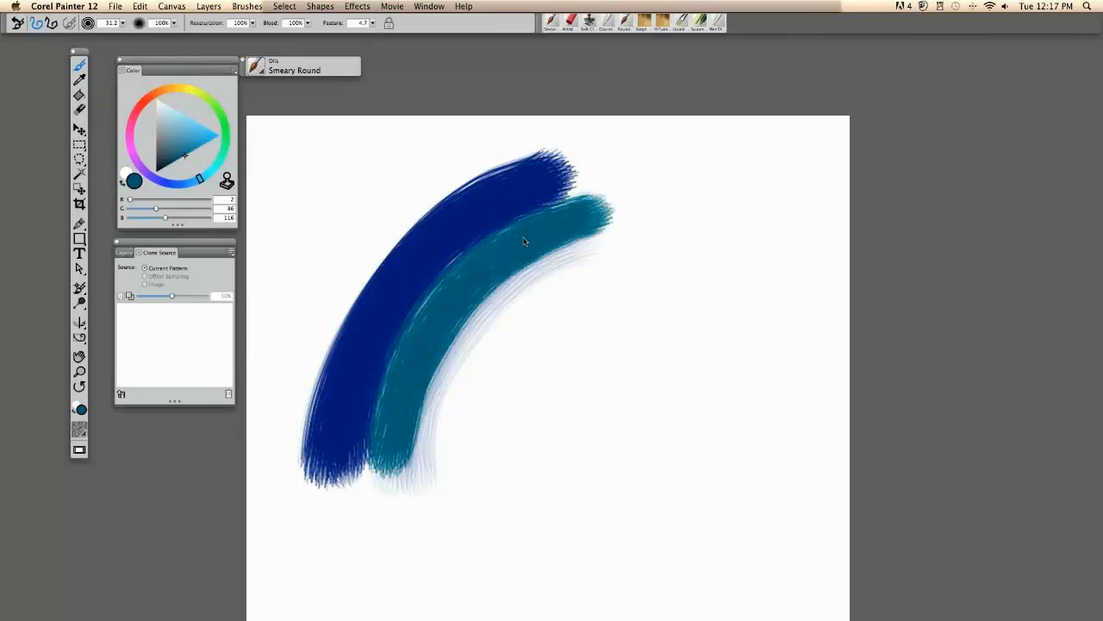
Lower the brush's resaturation to below 10% and paint two overlapping faint teal curved strokes beside the solid teal one
right_click(569, 222)
click(444, 312)
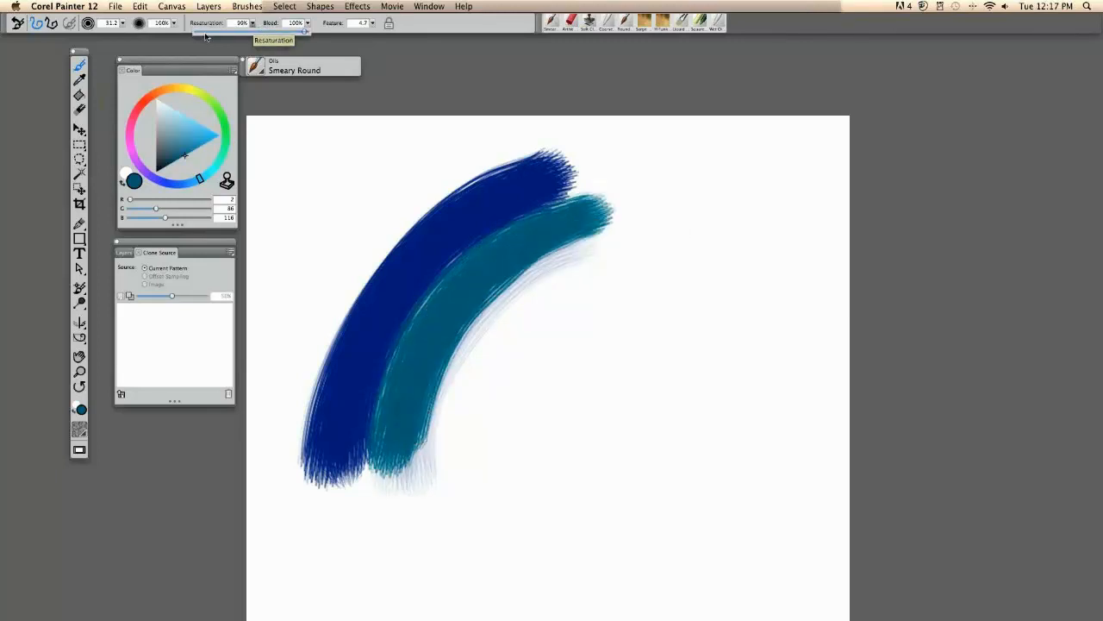
click(206, 36)
mouse_move(606, 251)
mouse_down()
mouse_move(479, 408)
mouse_move(459, 460)
mouse_up()
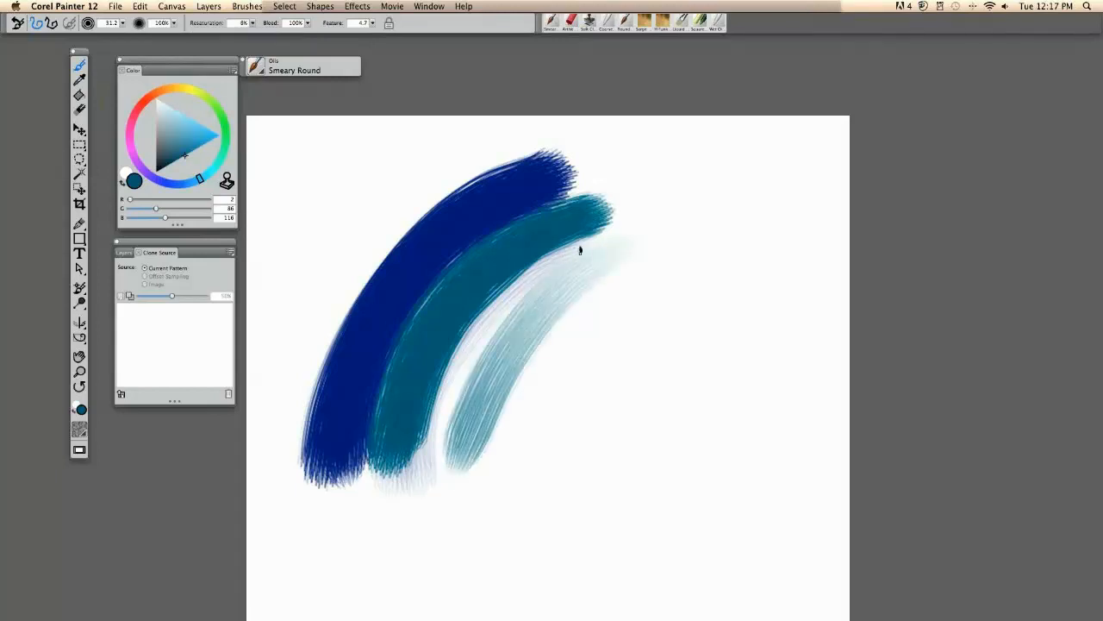
drag(581, 247, 453, 465)
Set the brush's resaturation to 0% and blend along the inner edge of the solid teal stroke
click(254, 24)
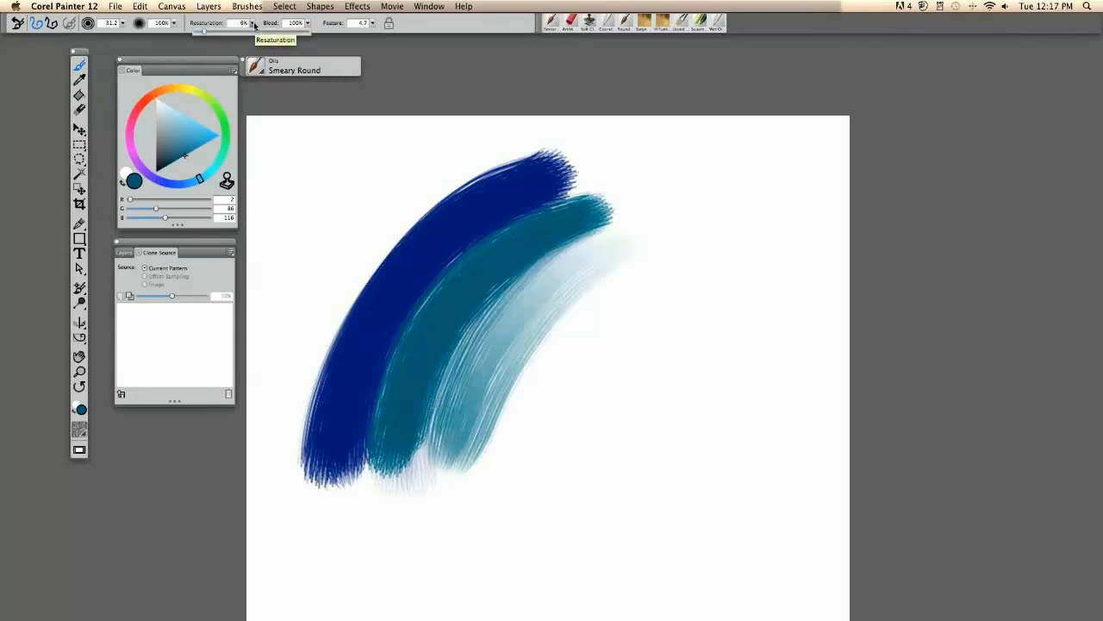
drag(230, 37, 177, 33)
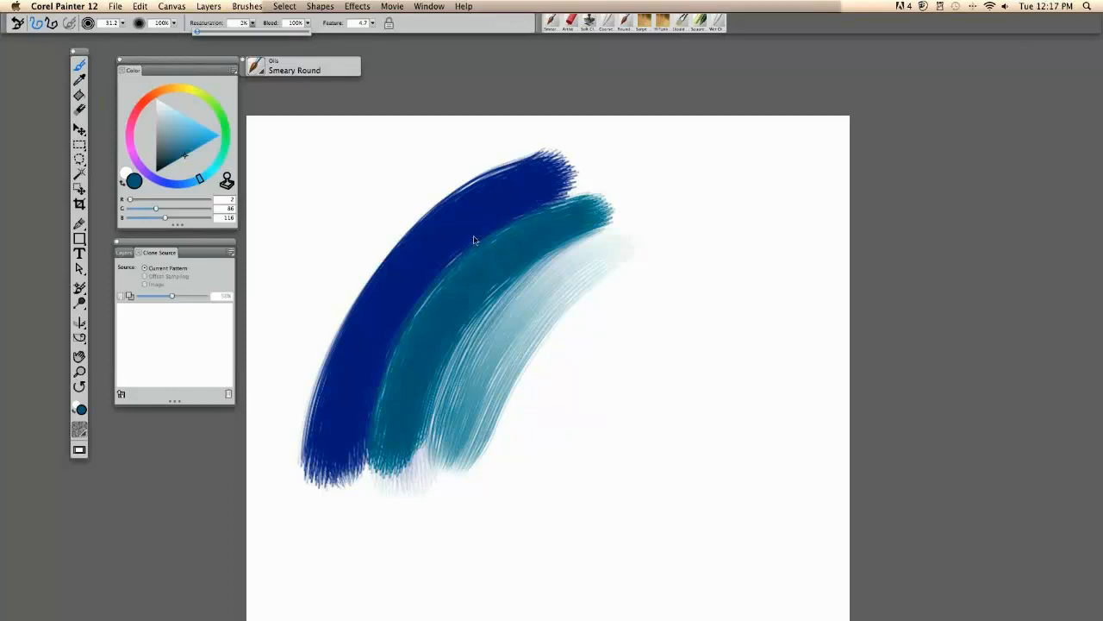
drag(408, 444, 475, 296)
mouse_move(474, 296)
mouse_down()
mouse_move(448, 349)
mouse_move(417, 479)
mouse_up()
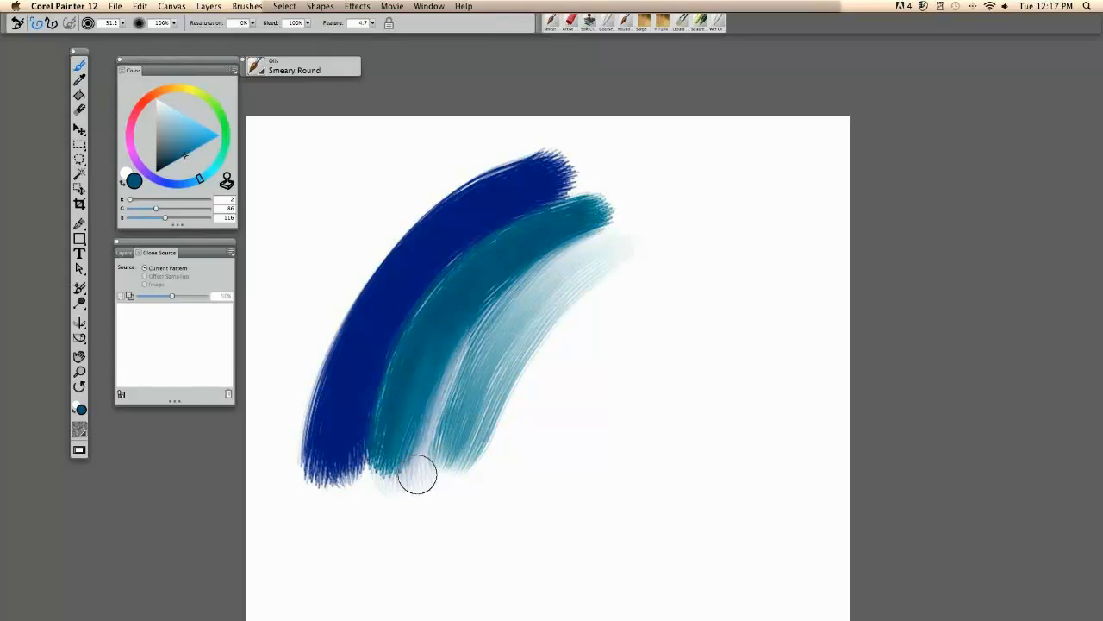
Pick a bright purple and, still at 0% resaturation, smear along the boundary between the dark blue and teal strokes
click(134, 158)
click(179, 142)
click(209, 138)
drag(419, 289, 613, 178)
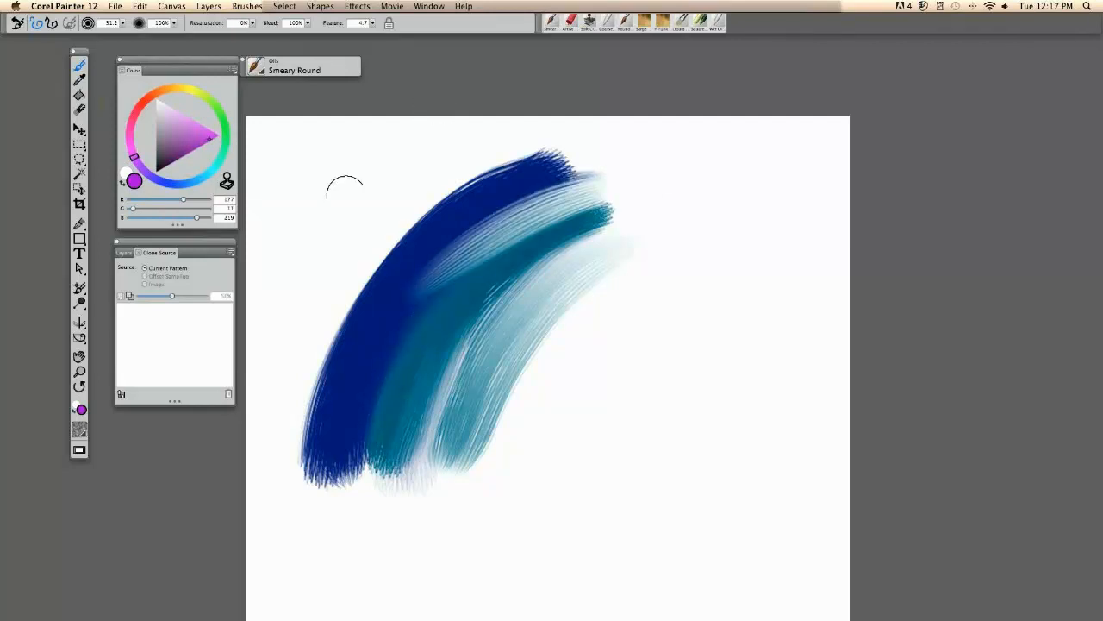
mouse_move(427, 293)
mouse_down()
mouse_move(508, 225)
mouse_move(606, 180)
mouse_up()
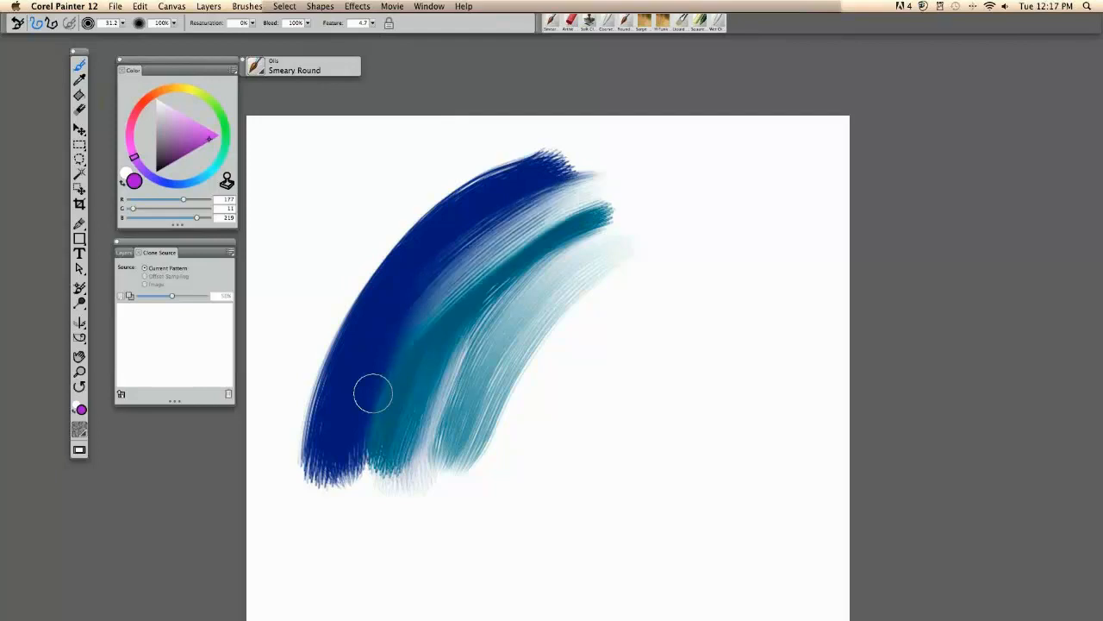
mouse_move(510, 229)
mouse_down()
mouse_move(399, 374)
mouse_move(380, 423)
mouse_up()
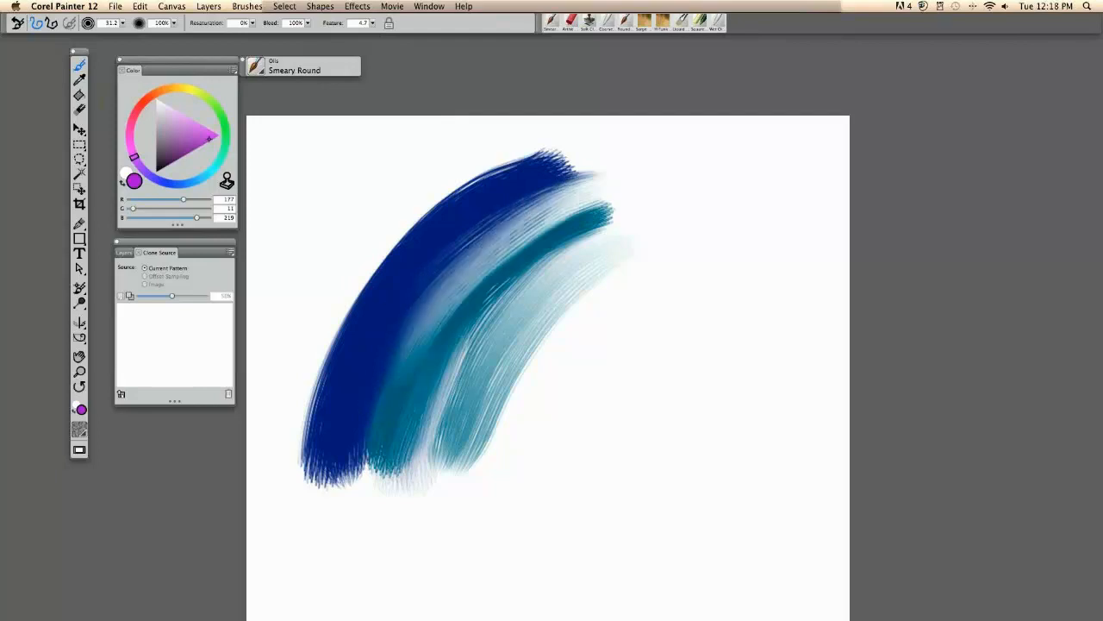
drag(517, 276, 638, 180)
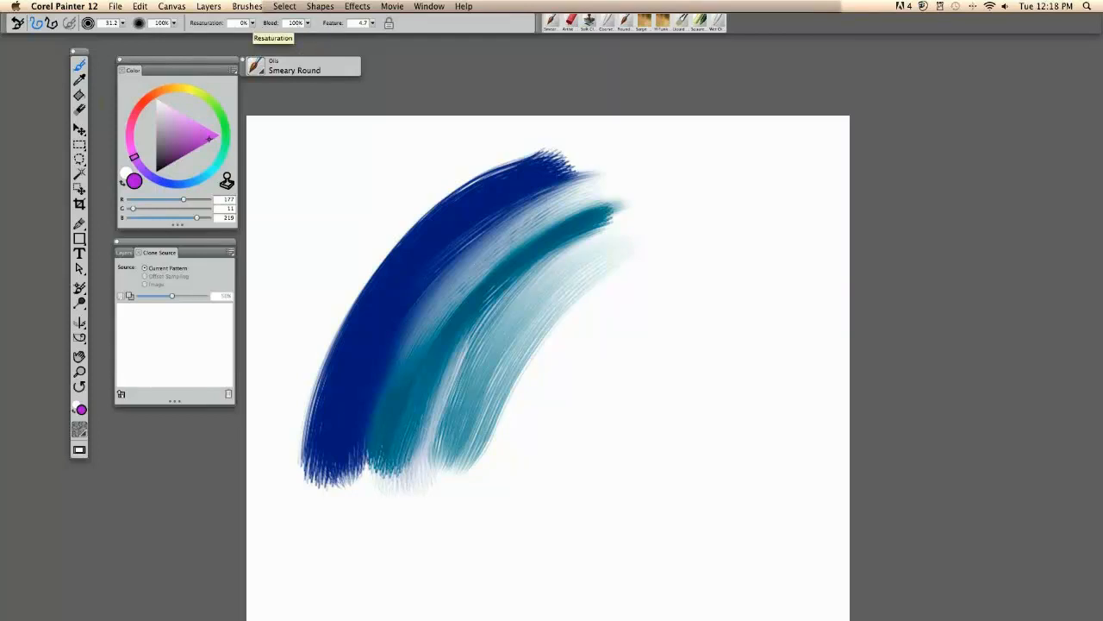
Set bleed to 0% and resaturation to 100%, and paint curved strokes in purple, golden yellow and pink beside the blended ones
click(307, 23)
drag(295, 33, 335, 47)
click(252, 24)
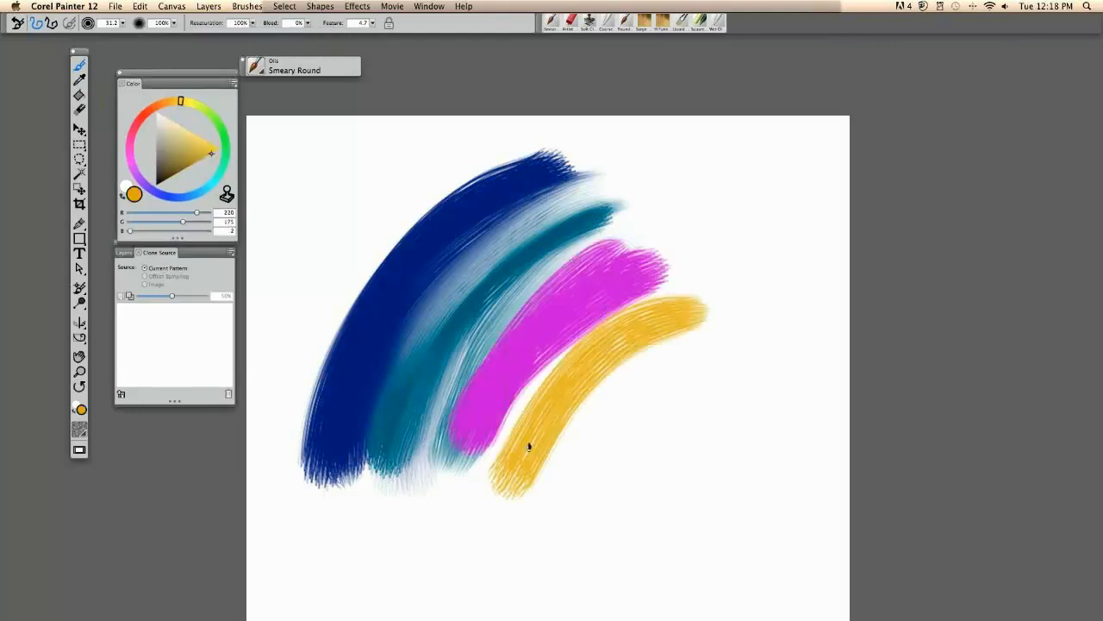
drag(561, 399, 508, 454)
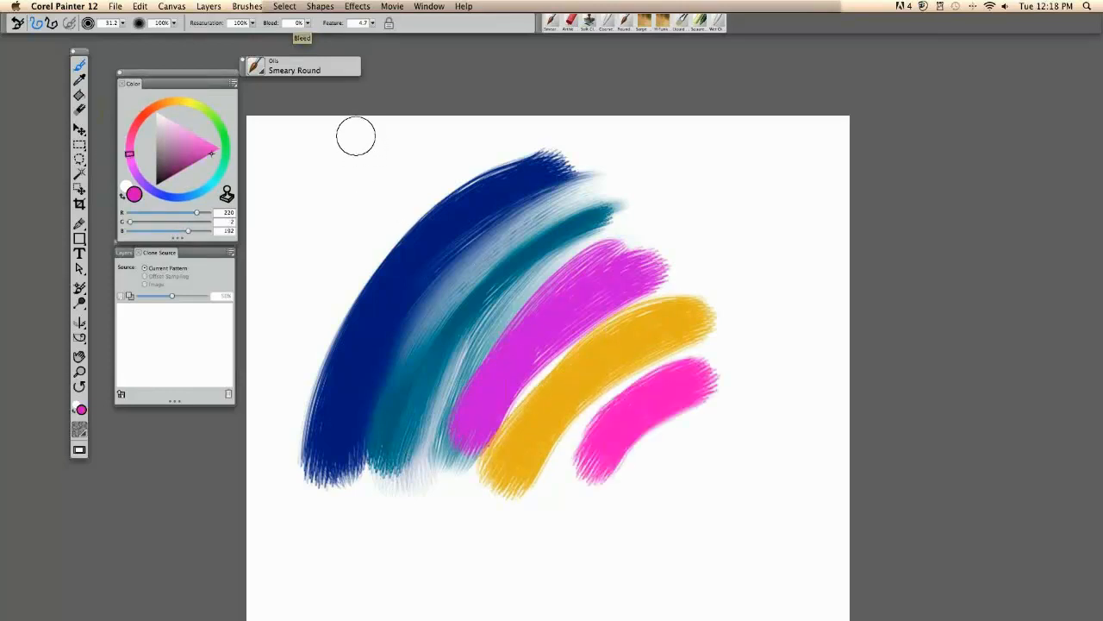
Set the brush's bleed back to 100% and enlarge the brush to 44.7
click(307, 23)
drag(262, 33, 300, 34)
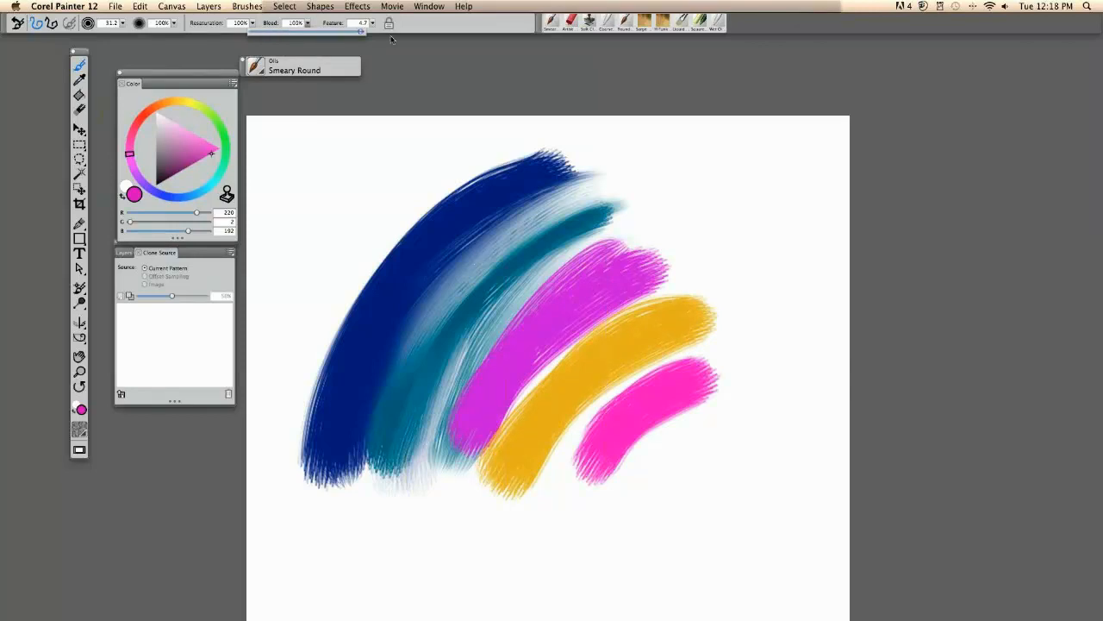
click(446, 263)
drag(438, 231, 468, 231)
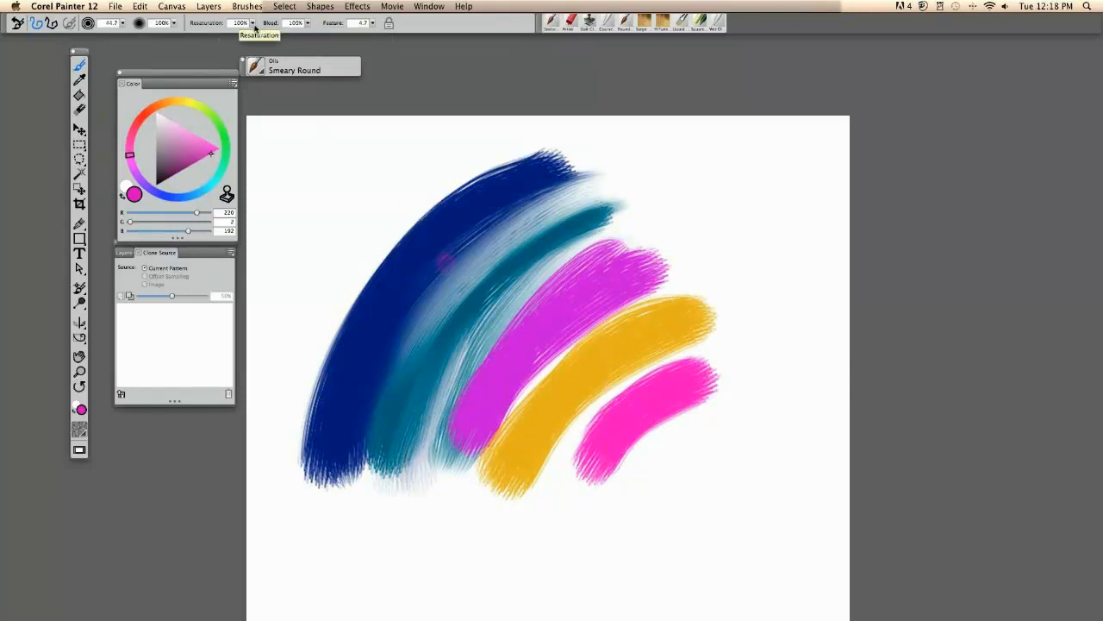
Set resaturation to 0% and smear broad diagonal strokes through the upper part of the coloured bands at full bleed
click(253, 23)
drag(227, 32, 178, 33)
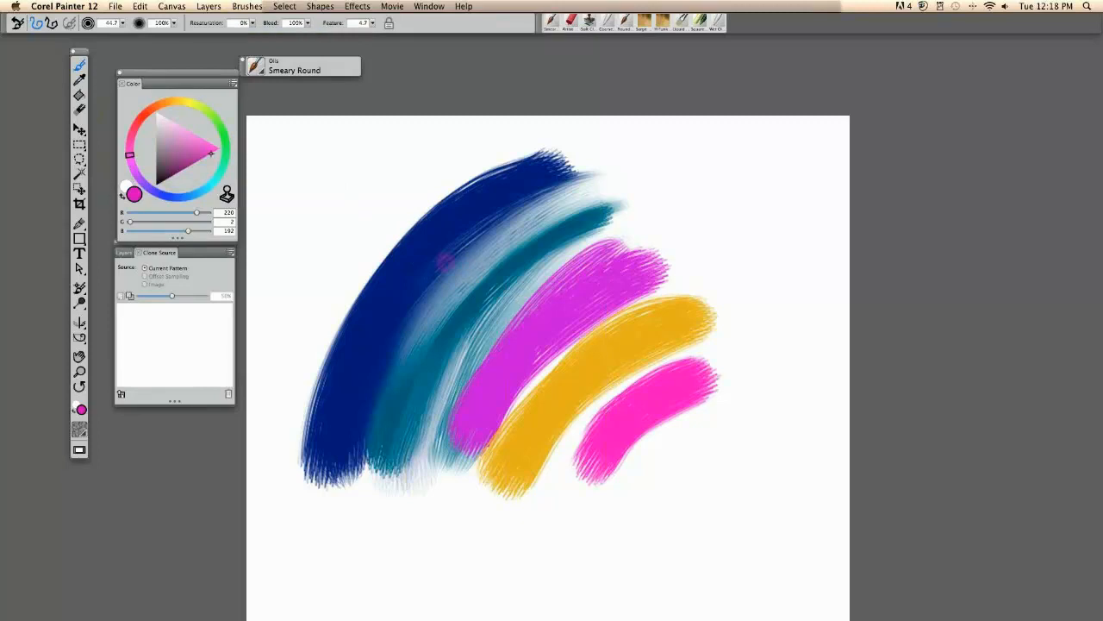
mouse_move(645, 374)
mouse_down()
mouse_move(457, 222)
mouse_move(343, 162)
mouse_move(611, 350)
mouse_move(587, 349)
mouse_move(517, 296)
mouse_move(306, 185)
mouse_up()
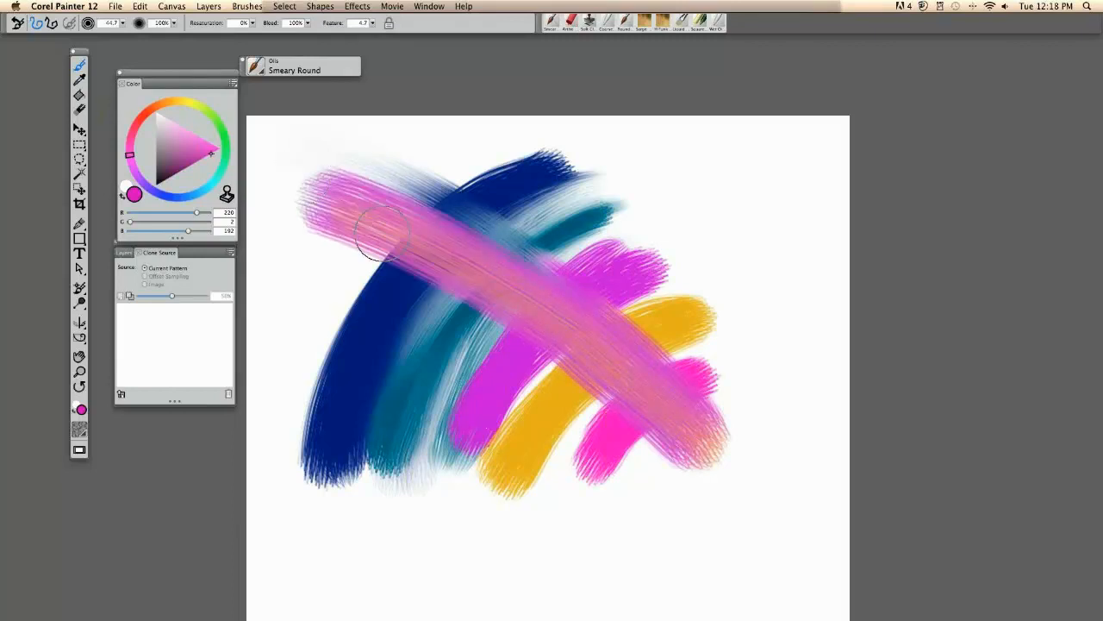
mouse_move(401, 242)
mouse_down()
mouse_move(497, 281)
mouse_move(635, 305)
mouse_move(513, 209)
mouse_move(362, 144)
mouse_up()
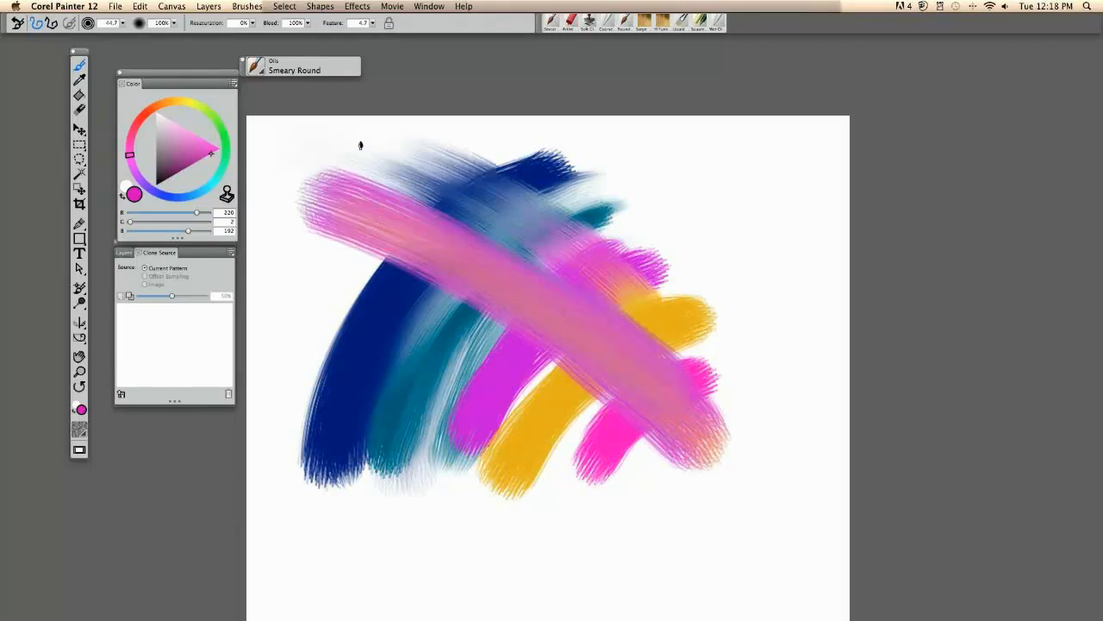
Set bleed to 0% and smear three diagonal strokes across the lower part of the coloured bands
click(299, 23)
text(0)
key(Return)
mouse_move(341, 335)
mouse_down()
mouse_move(506, 394)
mouse_move(616, 472)
mouse_up()
mouse_move(512, 456)
mouse_down()
mouse_move(353, 370)
mouse_move(258, 340)
mouse_up()
mouse_move(319, 440)
mouse_down()
mouse_move(478, 474)
mouse_move(608, 535)
mouse_up()
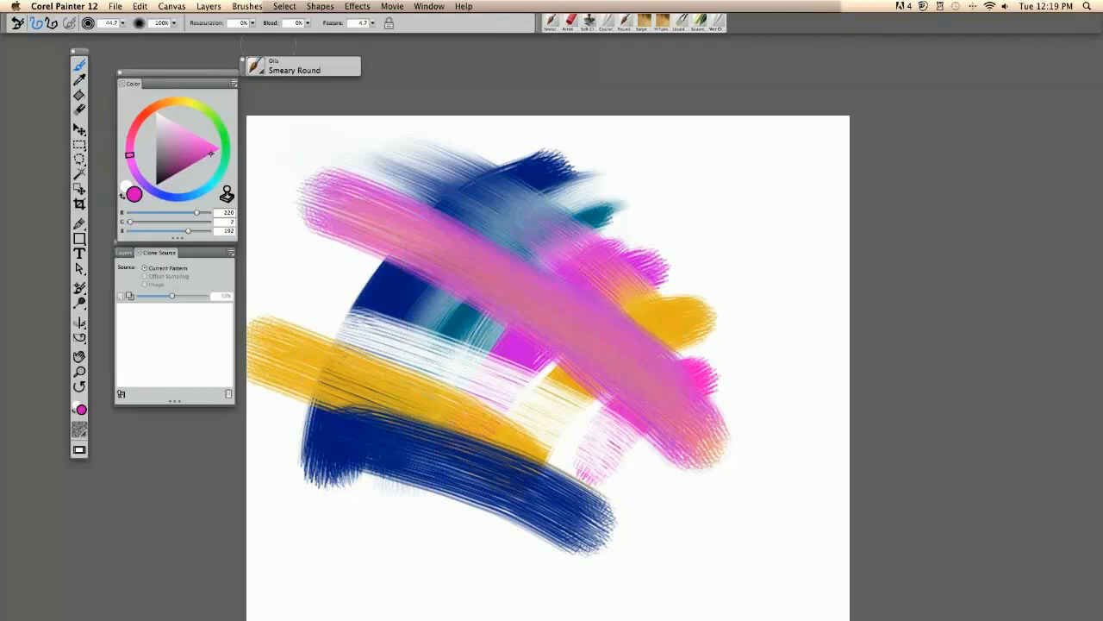
Enlarge the brush to 72.5 and make a black dab and a long vertical stroke on the cleared canvas at feature size 20
drag(520, 342, 553, 379)
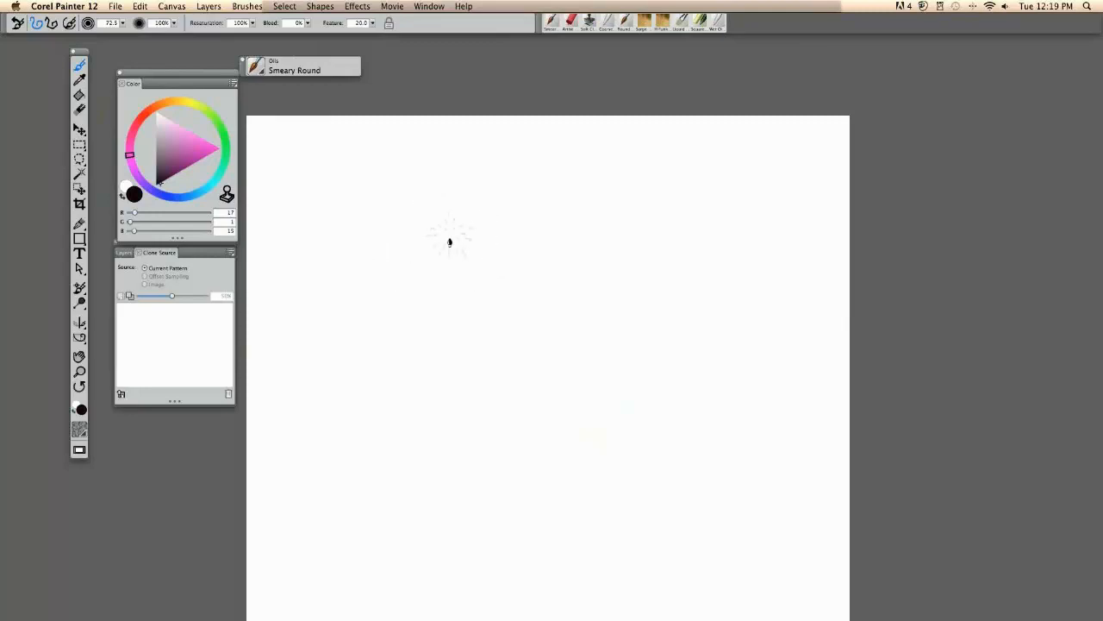
click(447, 236)
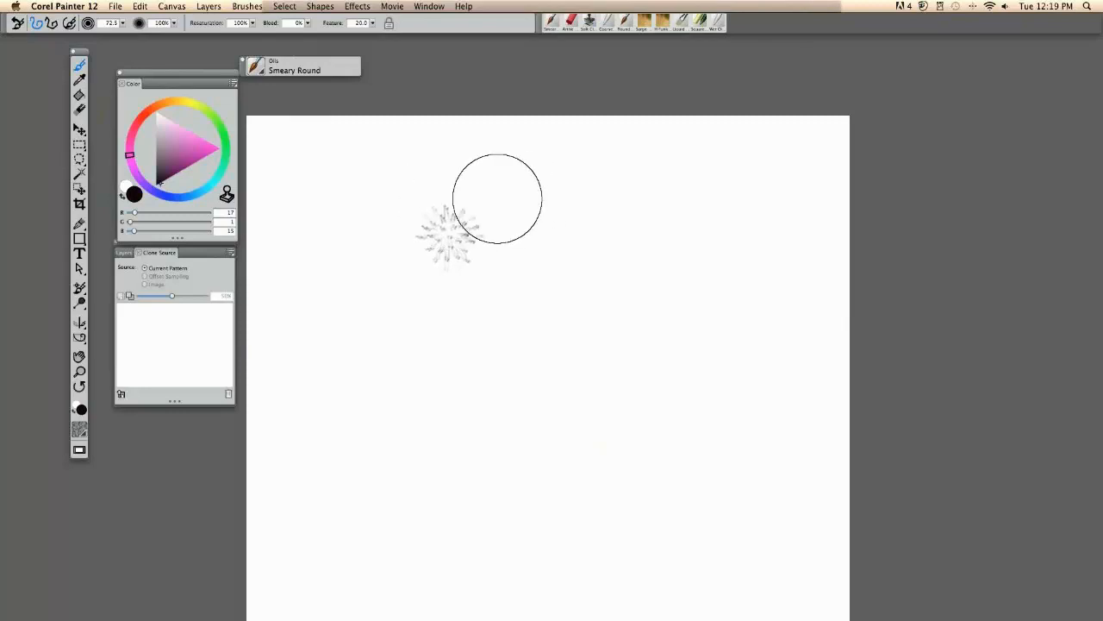
mouse_move(508, 214)
mouse_down()
mouse_move(517, 483)
mouse_move(531, 309)
mouse_move(523, 431)
mouse_move(532, 374)
mouse_move(544, 387)
mouse_move(515, 207)
mouse_up()
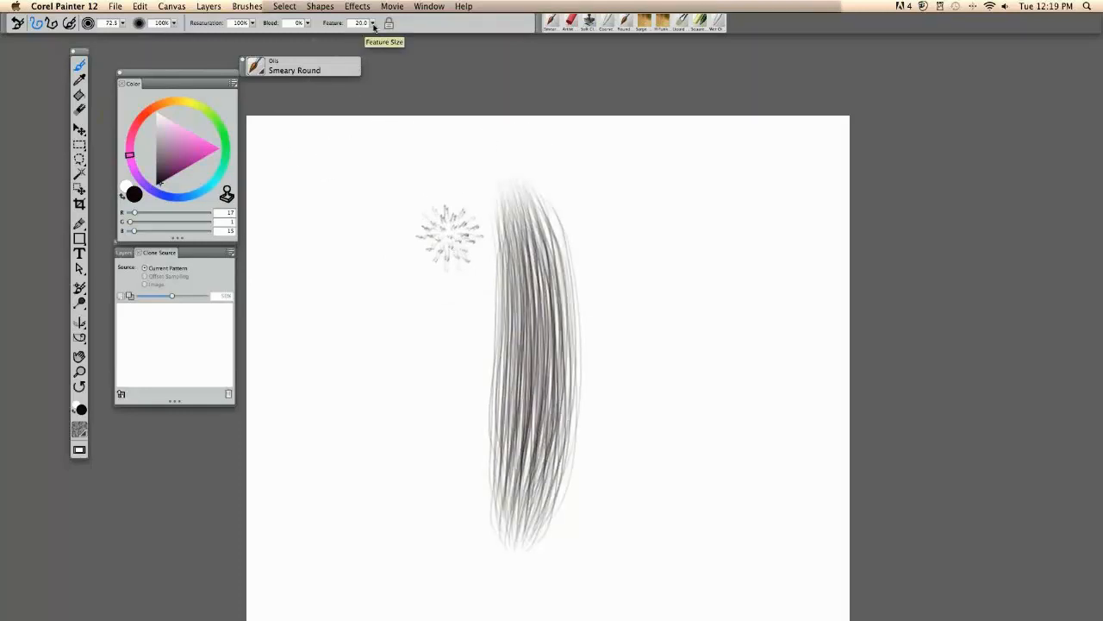
Set the feature size to 1.0 and make a solid black dab and overlapping long vertical strokes beside the bristly one
click(373, 24)
drag(372, 26, 323, 36)
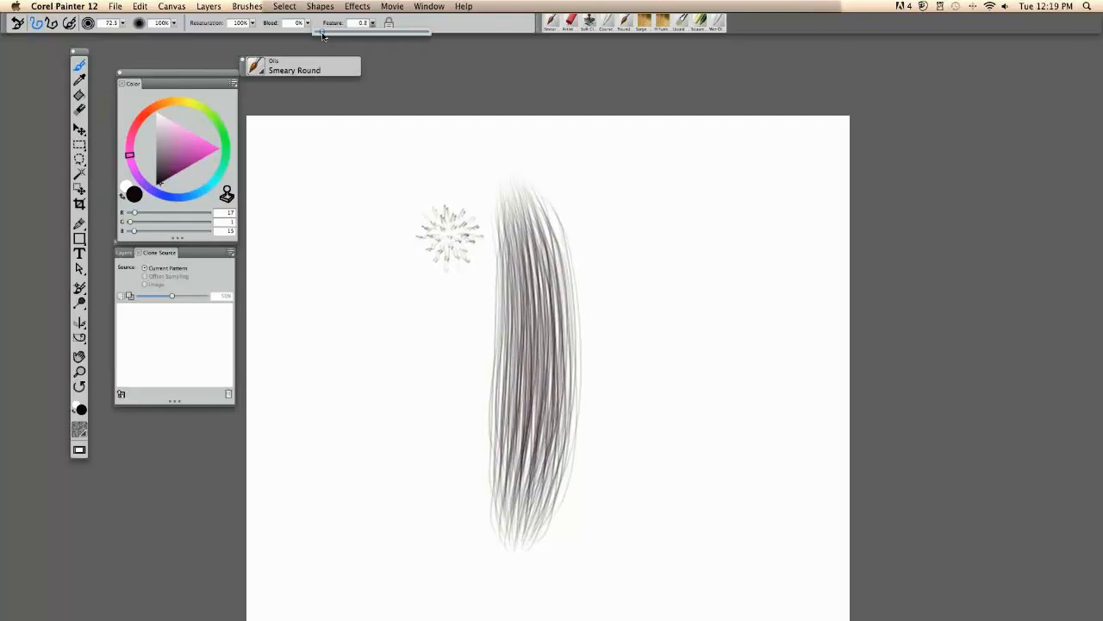
click(634, 239)
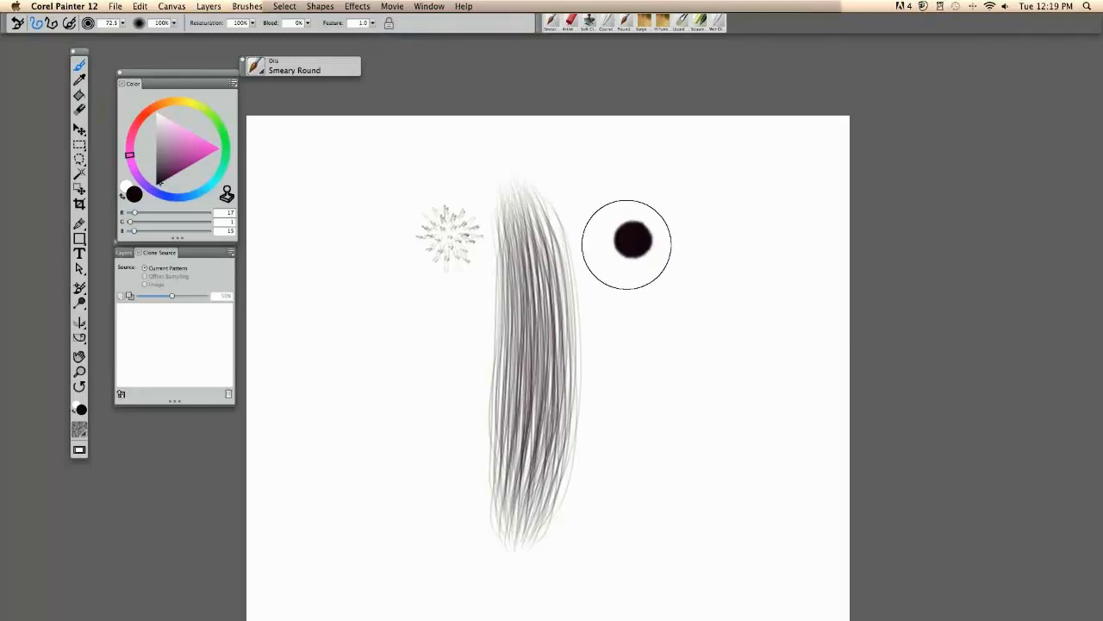
mouse_move(711, 203)
mouse_down()
mouse_move(715, 519)
mouse_move(757, 258)
mouse_move(720, 185)
mouse_up()
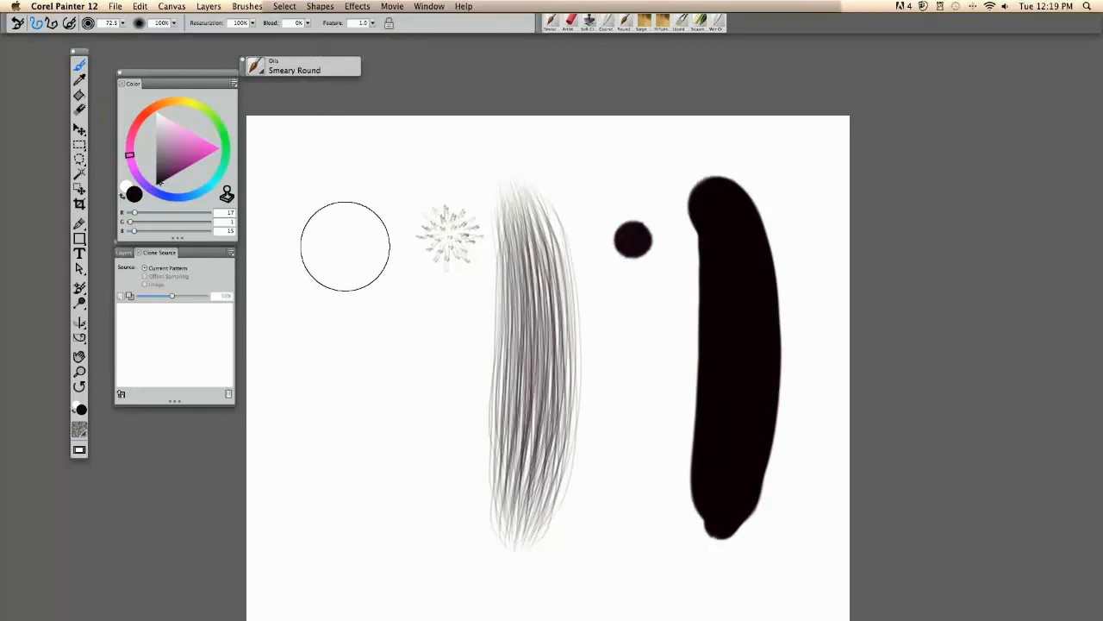
mouse_move(741, 229)
mouse_down()
mouse_move(760, 373)
mouse_move(759, 482)
mouse_up()
Set the feature size to 20 and paint a sparse bristly stroke between the earlier bristly stroke and the solid black one
double_click(363, 23)
text(20)
key(Return)
mouse_move(605, 190)
mouse_down()
mouse_move(626, 328)
mouse_move(613, 486)
mouse_move(608, 215)
mouse_up()
drag(442, 262, 434, 230)
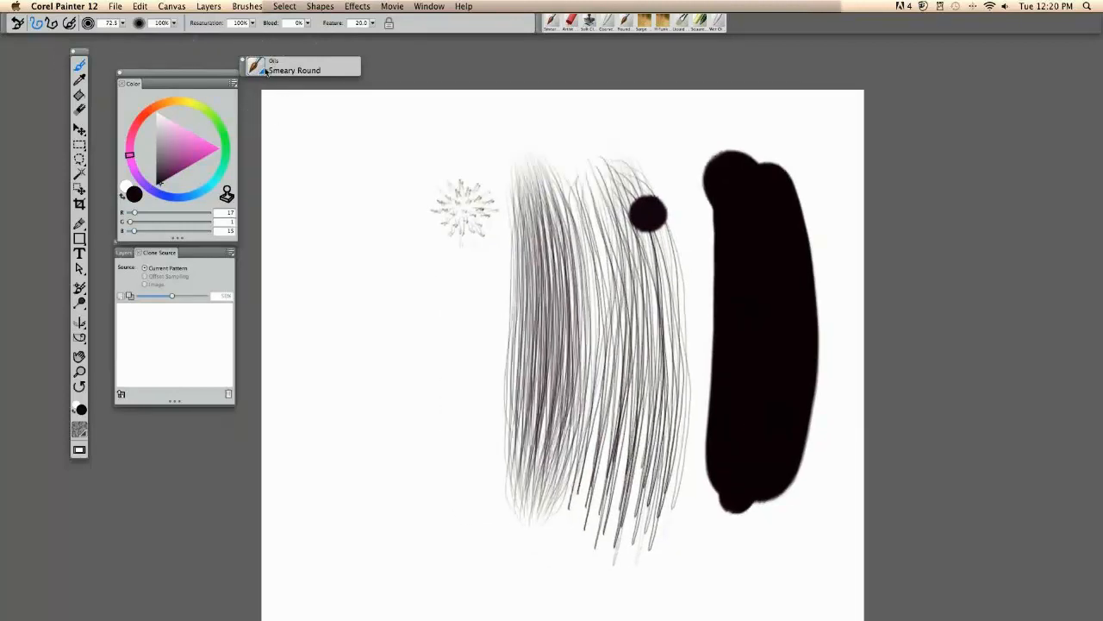
Switch to the Square Chalk variant in the Chalk & Crayons brush category
click(267, 71)
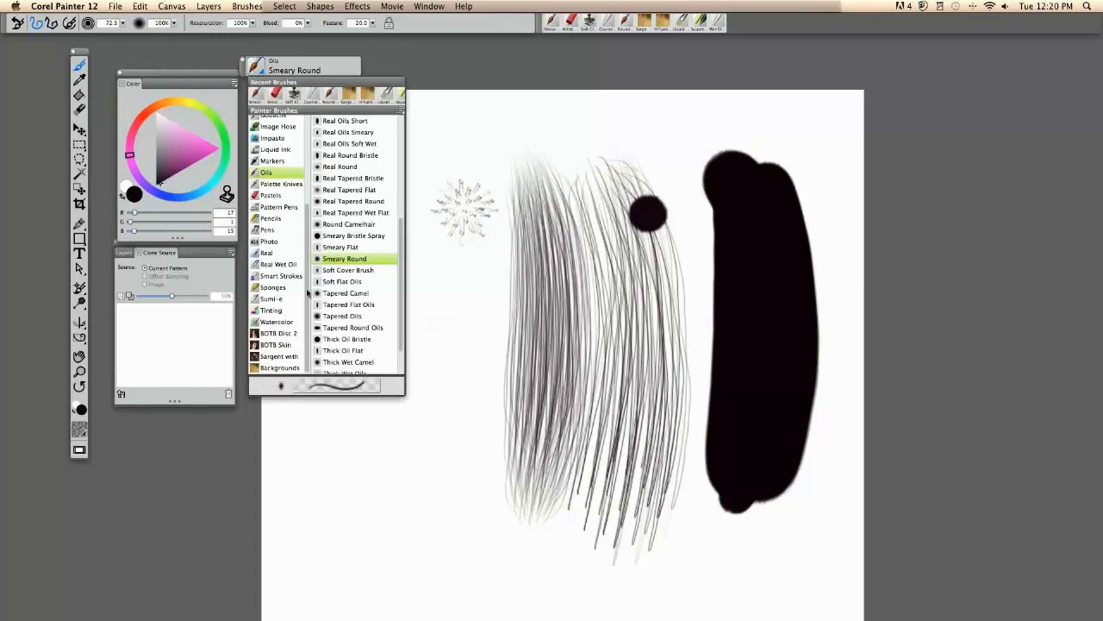
drag(307, 291, 273, 170)
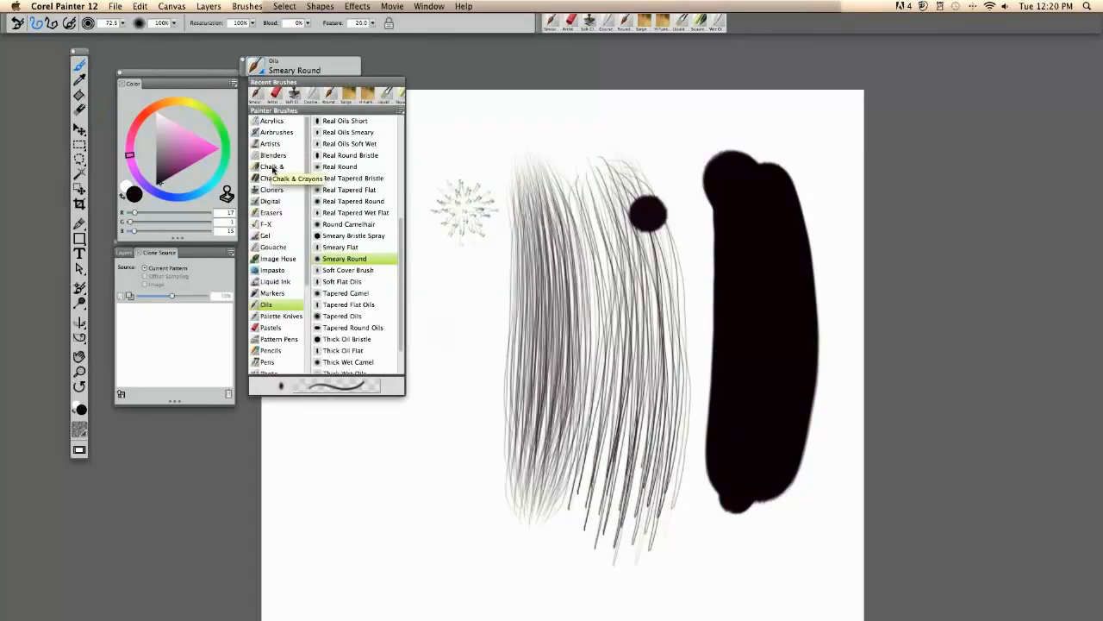
click(272, 169)
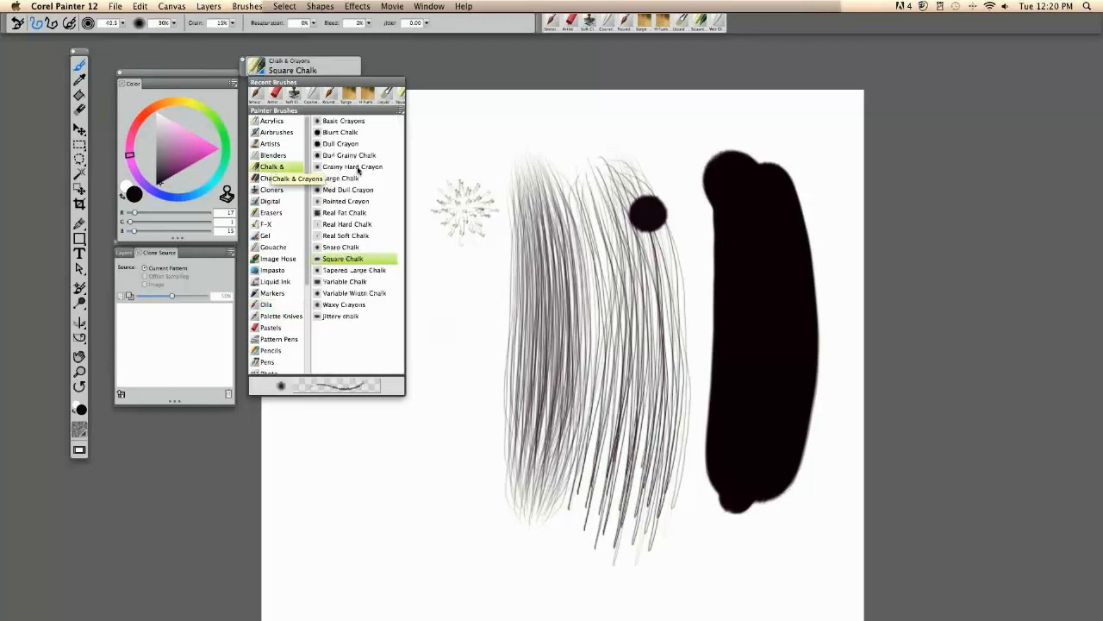
click(349, 258)
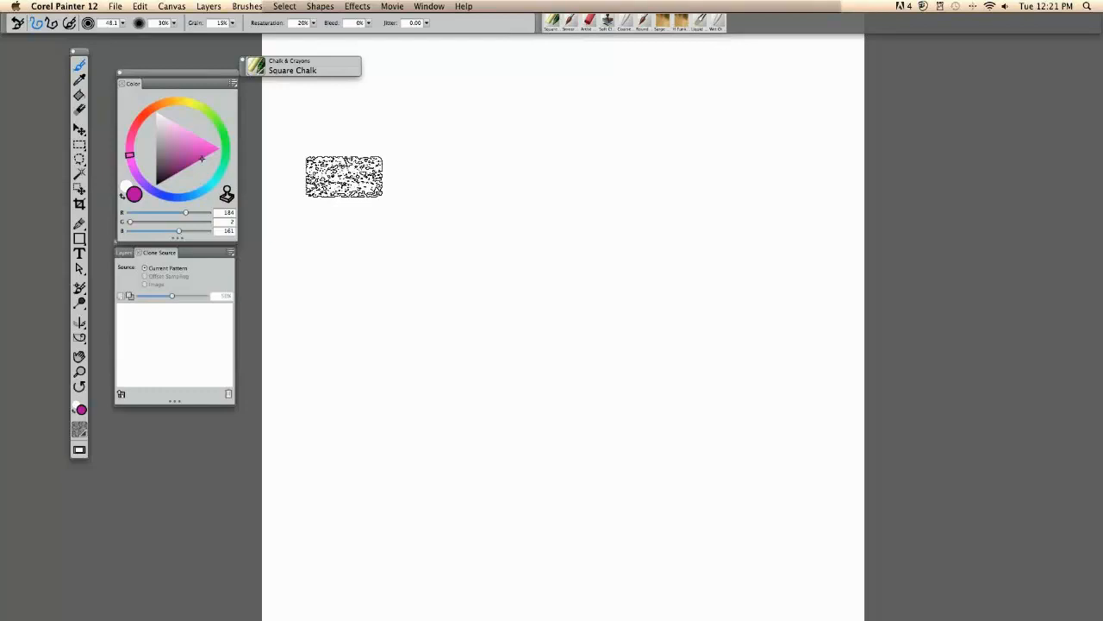
Choose a dark woven-looking paper texture and reduce the chalk brush size slightly
click(79, 431)
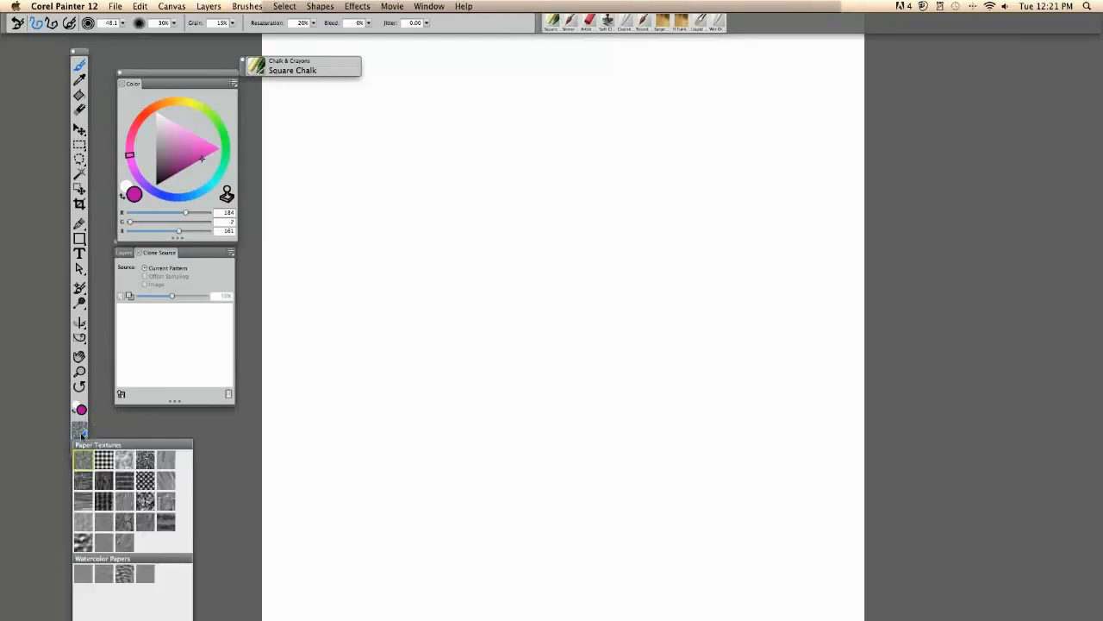
click(101, 504)
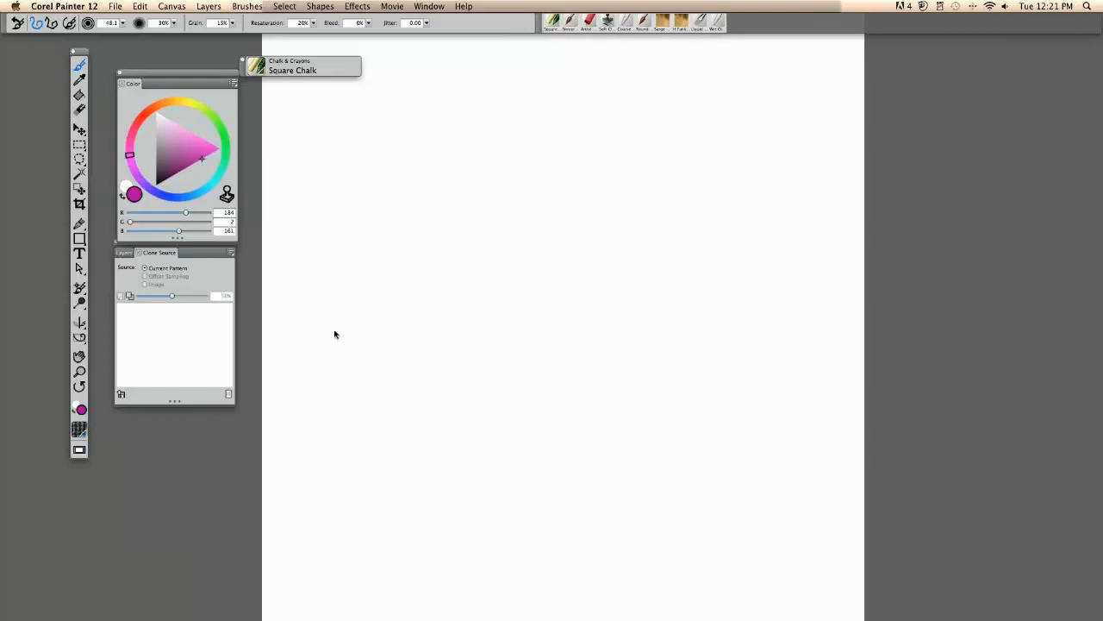
drag(345, 305, 368, 329)
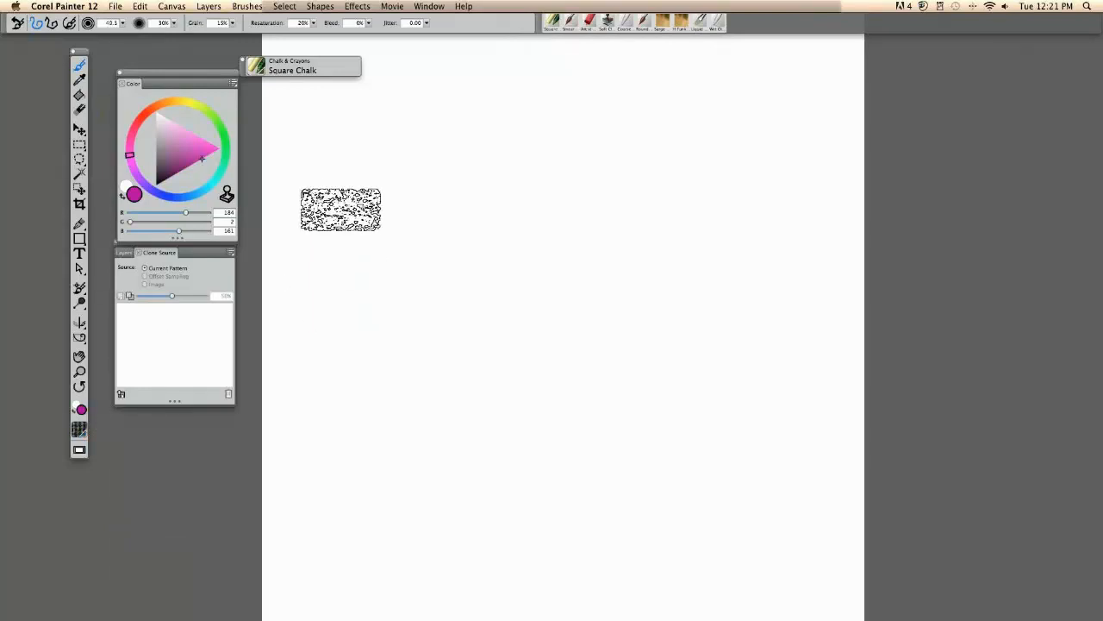
Paint overlapping vertical pink chalk strokes side by side on the blank canvas to bring out the woven paper grain
drag(343, 130, 352, 431)
drag(319, 200, 320, 369)
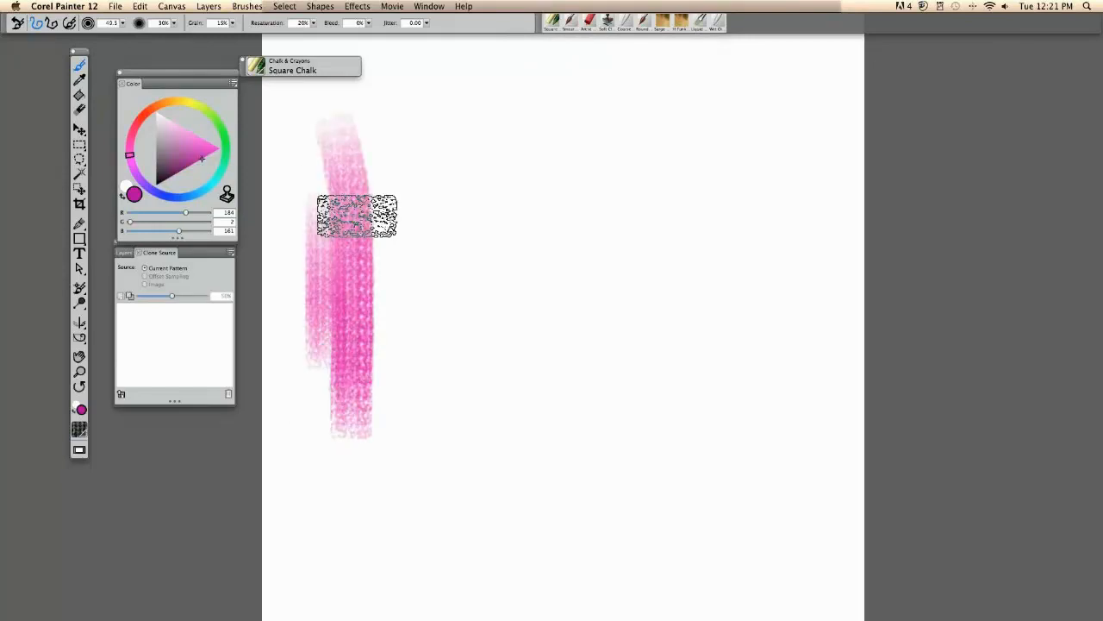
drag(379, 136, 395, 375)
drag(427, 111, 435, 250)
drag(430, 294, 424, 479)
drag(470, 142, 473, 401)
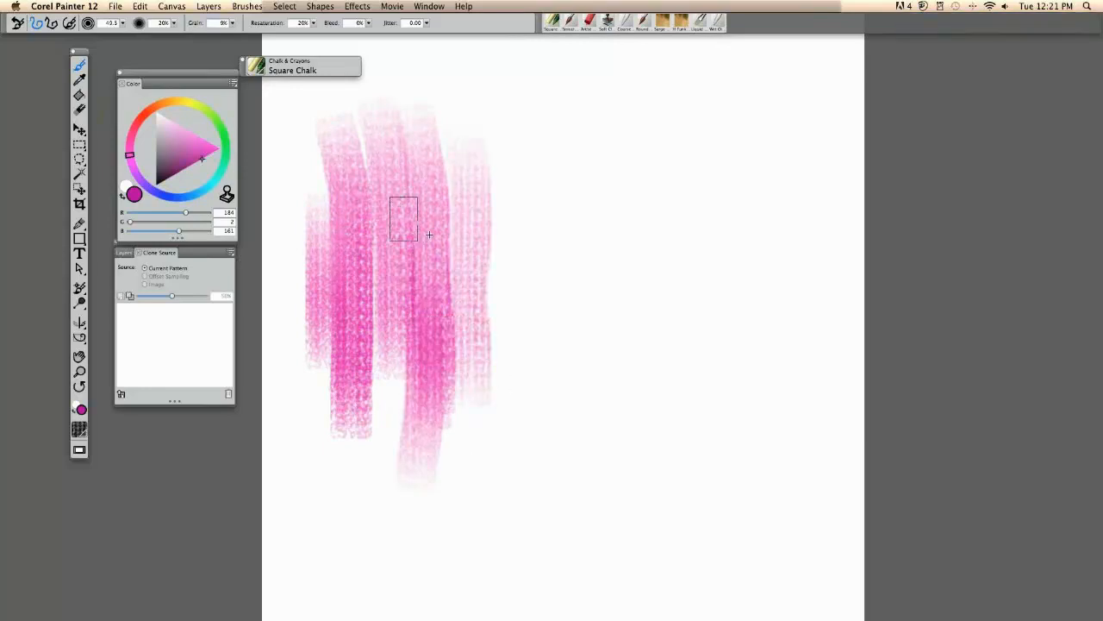
Inspect the chalk texture up close, then enlarge the brush to about 51 and add more vertical pink strokes beside the textured patch
drag(390, 197, 418, 241)
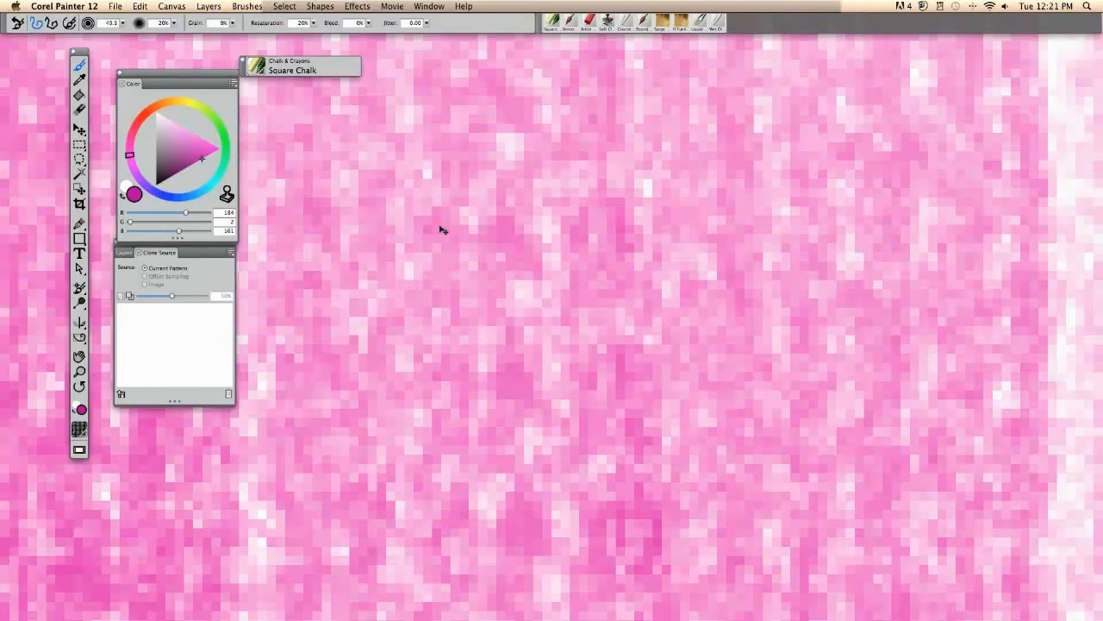
key(super+0)
drag(421, 197, 409, 182)
mouse_move(509, 189)
mouse_down()
mouse_move(512, 422)
mouse_move(483, 244)
mouse_move(477, 434)
mouse_up()
drag(487, 182, 483, 430)
drag(531, 182, 525, 462)
key(space)
drag(471, 293, 397, 305)
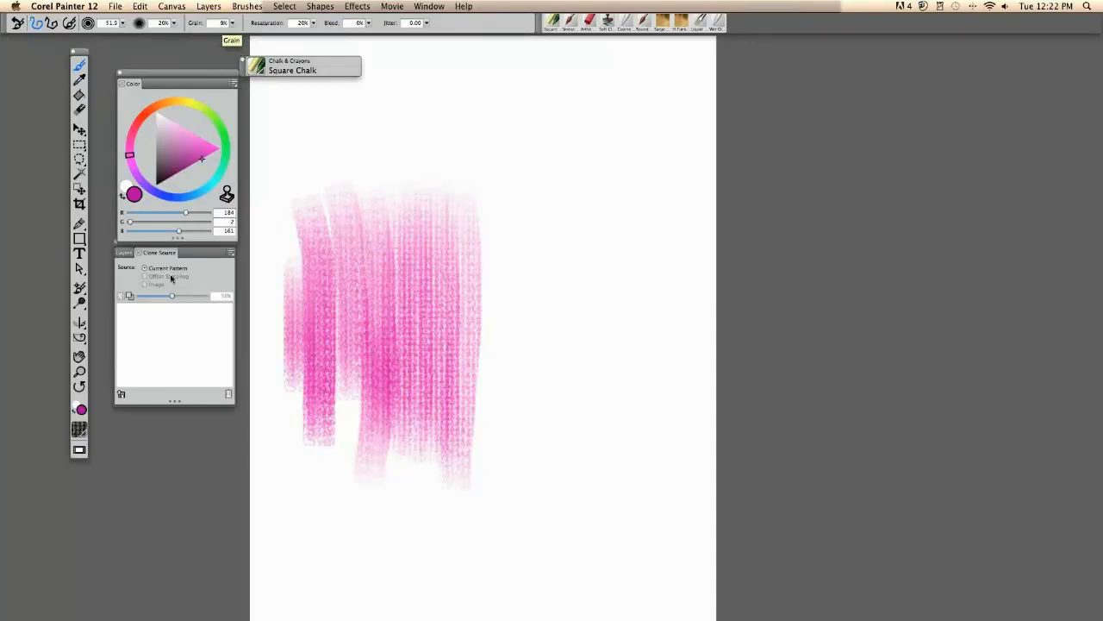
Pick a teal colour, set the chalk's grain to 10% and opacity to 100%, and paint a dense block beside the pink strokes
click(207, 186)
click(222, 22)
mouse_move(531, 310)
mouse_down()
mouse_move(557, 301)
mouse_move(577, 333)
mouse_move(577, 439)
mouse_move(597, 273)
mouse_move(599, 446)
mouse_move(618, 453)
mouse_move(677, 419)
mouse_move(702, 388)
mouse_up()
key(0)
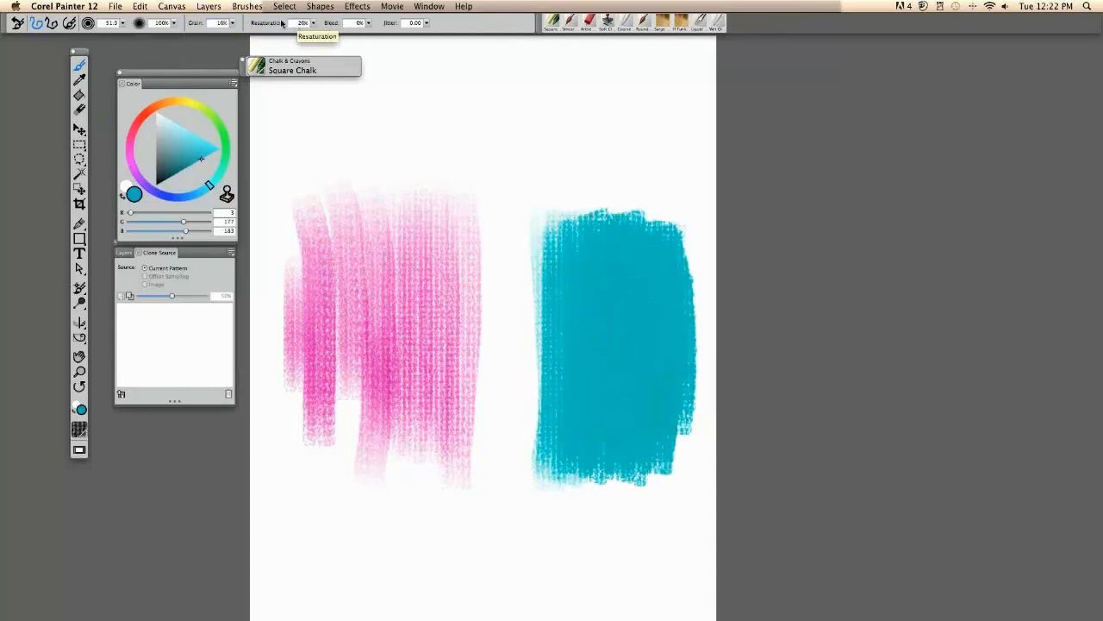
Set the grain to 100% and paint solid teal strokes between the pink and teal patches and above them
click(221, 22)
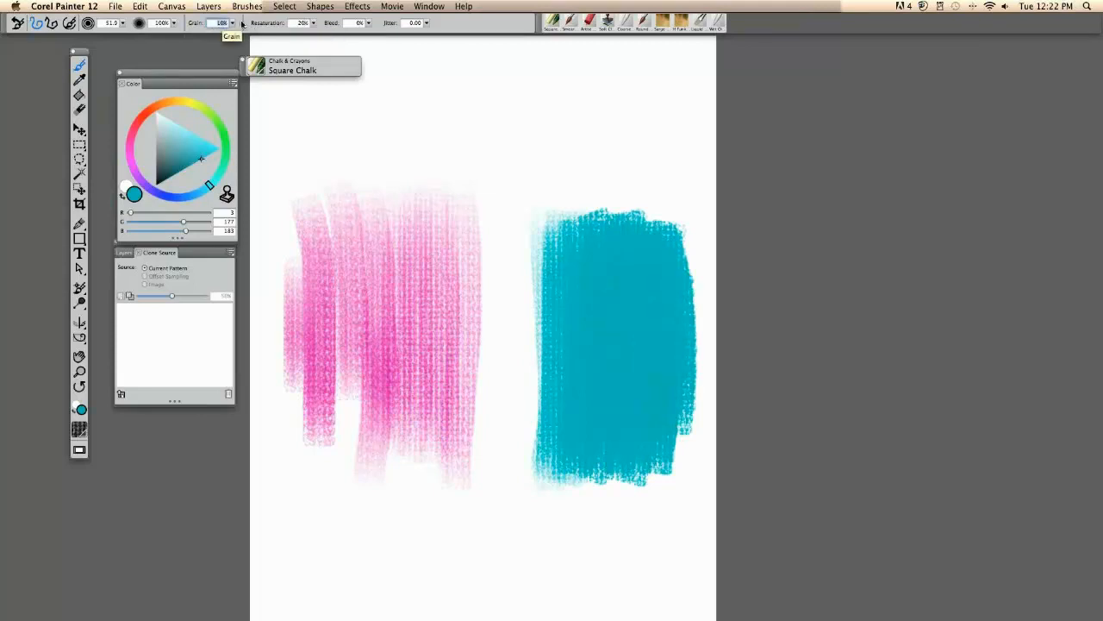
drag(231, 24, 188, 33)
drag(207, 36, 316, 39)
mouse_move(505, 239)
mouse_down()
mouse_move(501, 425)
mouse_move(487, 353)
mouse_move(509, 220)
mouse_move(536, 451)
mouse_move(557, 240)
mouse_move(554, 345)
mouse_up()
mouse_move(472, 90)
mouse_down()
mouse_move(503, 162)
mouse_move(523, 94)
mouse_move(505, 86)
mouse_move(586, 86)
mouse_move(565, 64)
mouse_up()
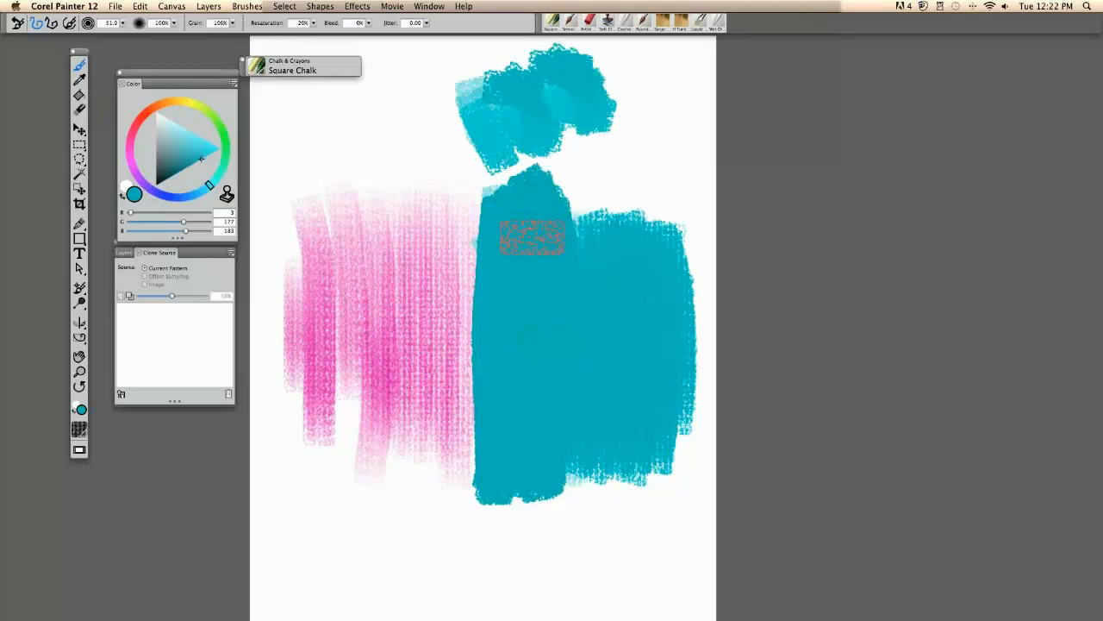
Set the grain back to 10% and paint two vertical teal patches below the pink strokes
click(231, 23)
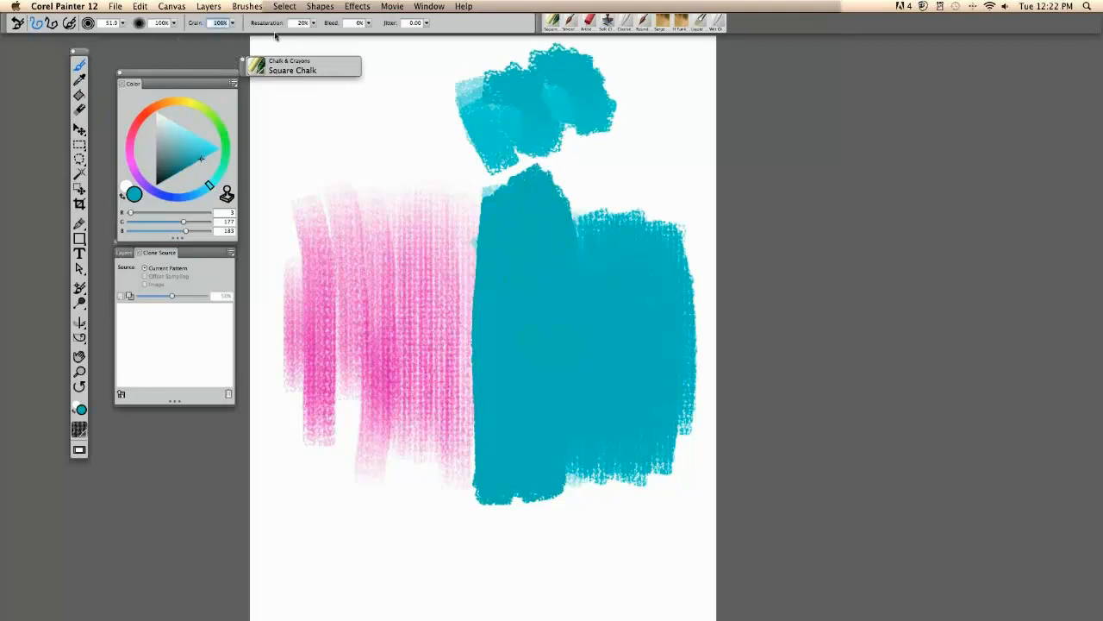
text(10)
key(Return)
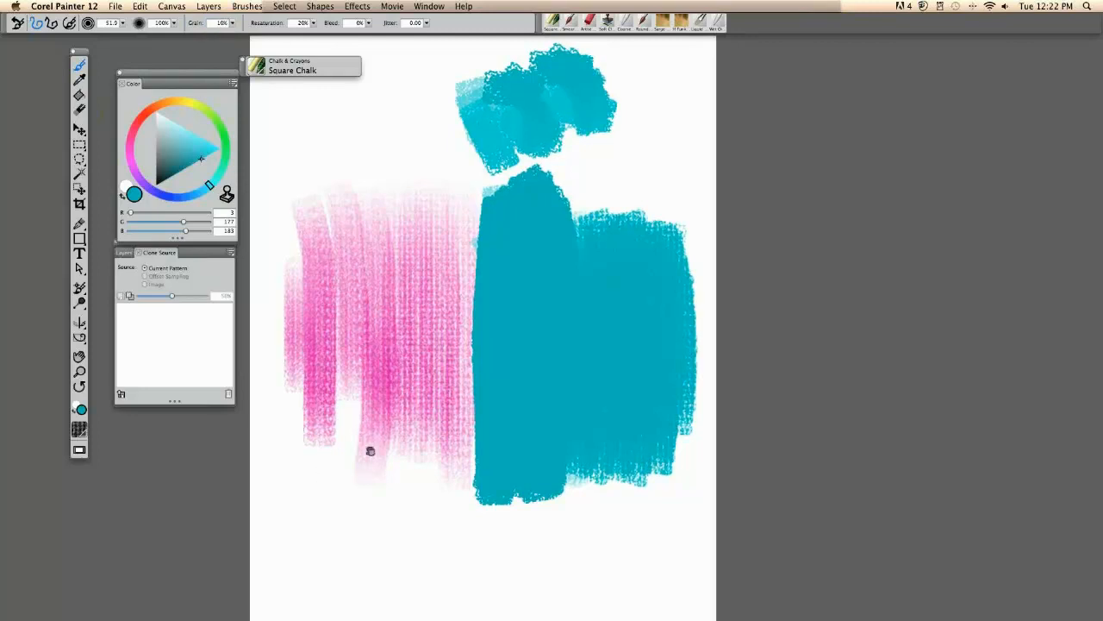
drag(371, 451, 372, 272)
drag(354, 307, 355, 420)
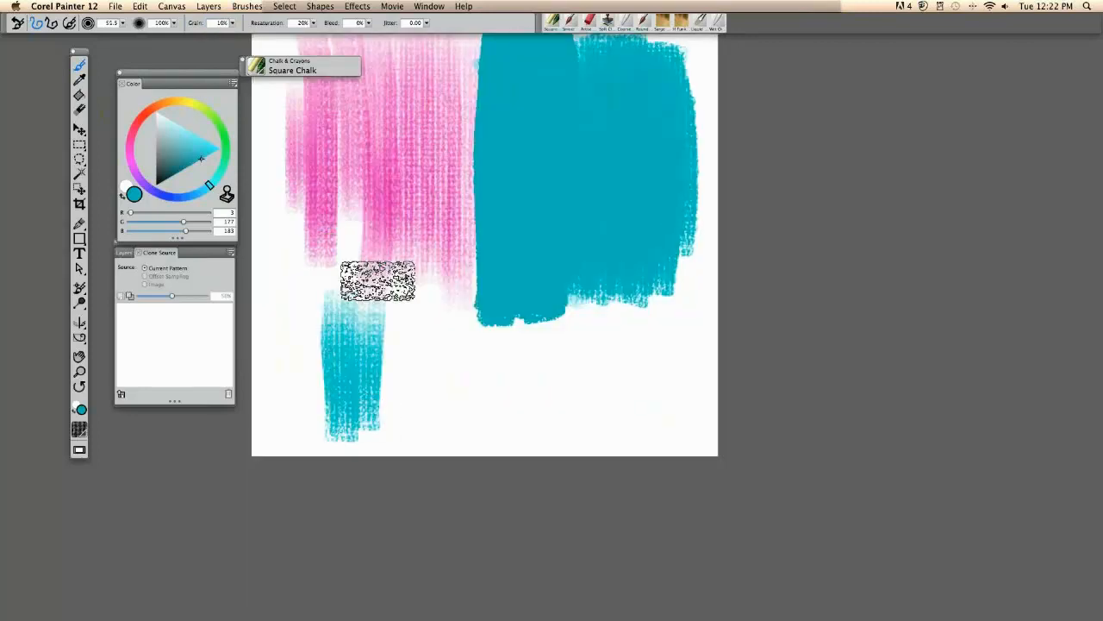
drag(409, 375, 426, 436)
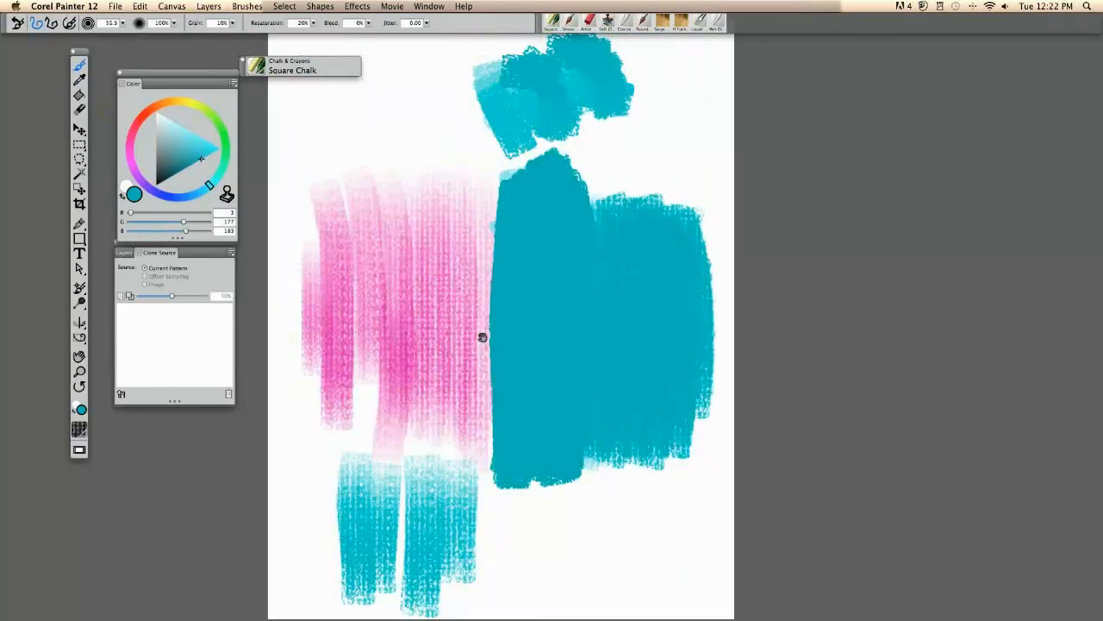
Close the practice document without saving and return to the puppy photo
key(super+w)
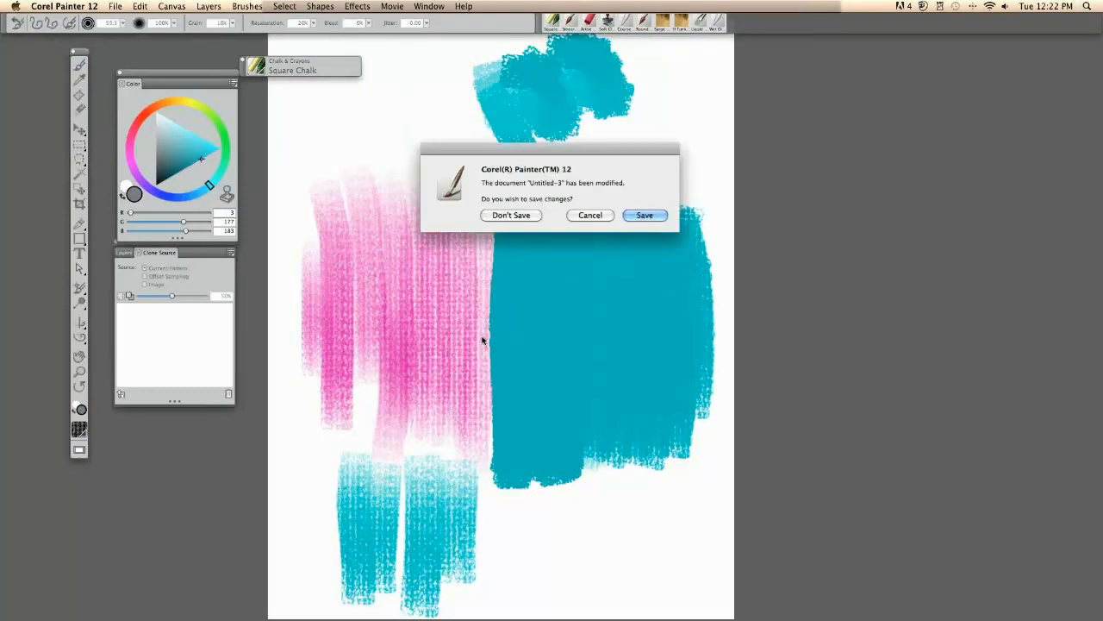
click(504, 216)
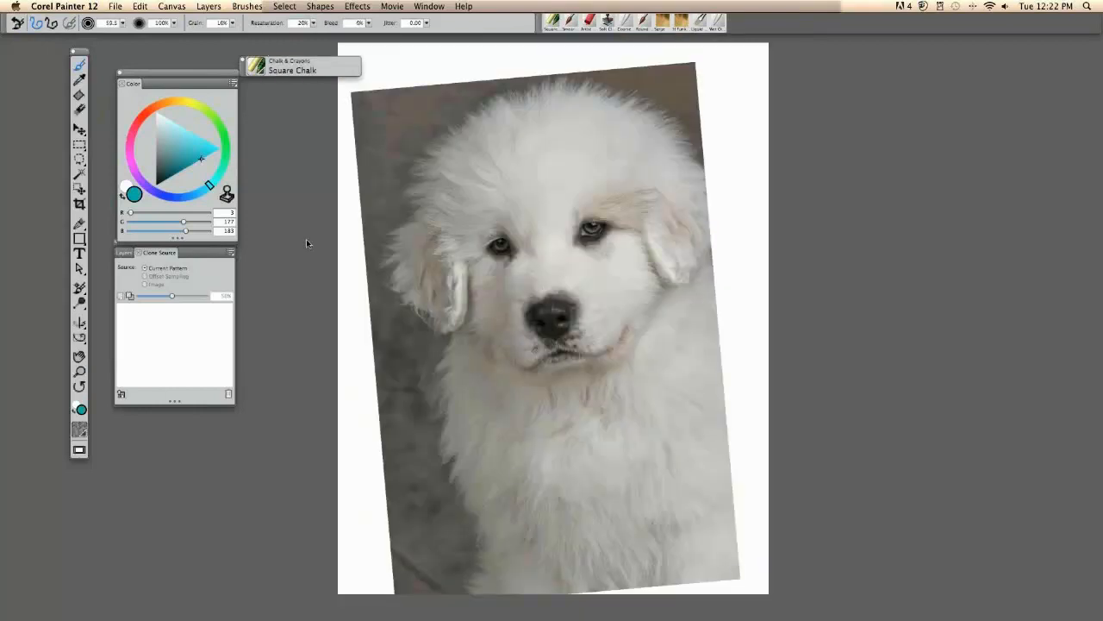
mouse_move(327, 252)
mouse_down()
mouse_move(336, 267)
mouse_move(347, 256)
mouse_up()
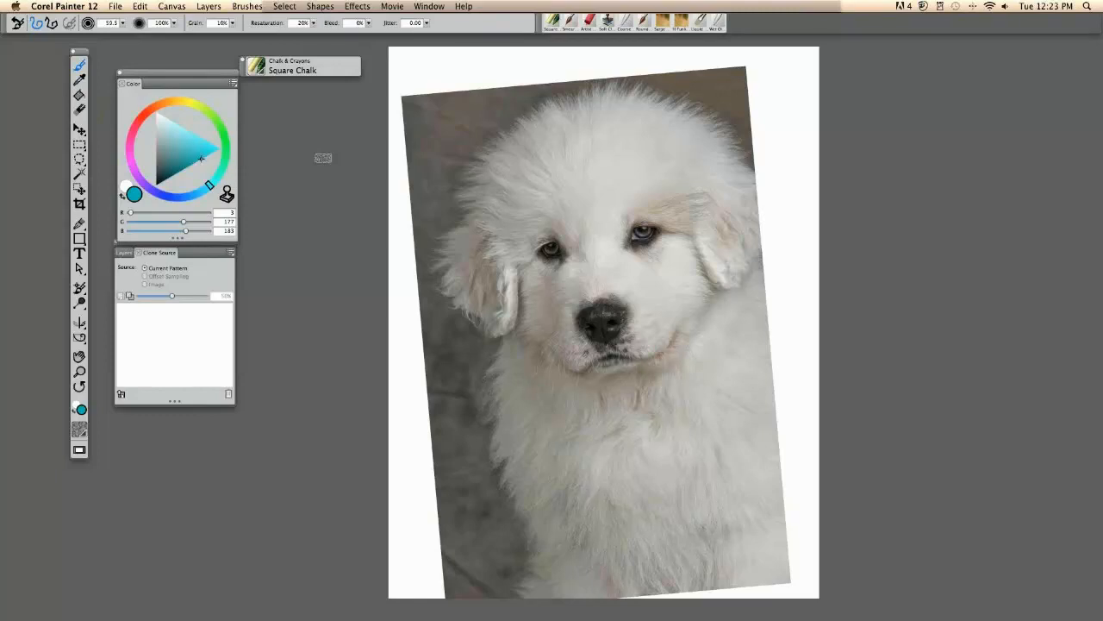
Create a Quick Clone of the puppy photo, compare it beside the original, and show the clone full screen
click(136, 6)
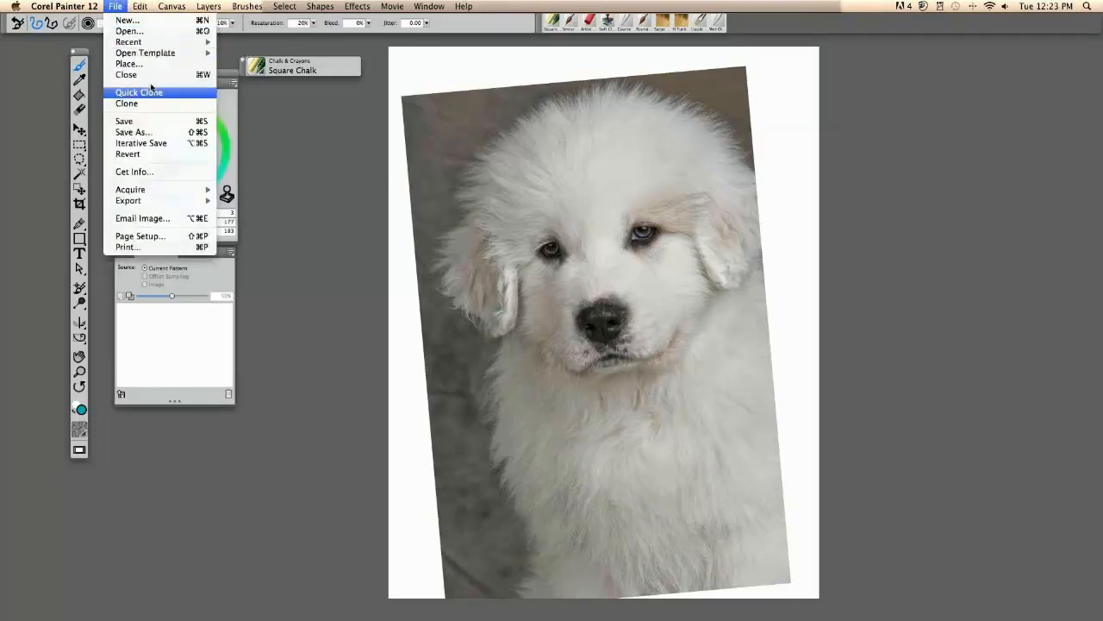
click(151, 90)
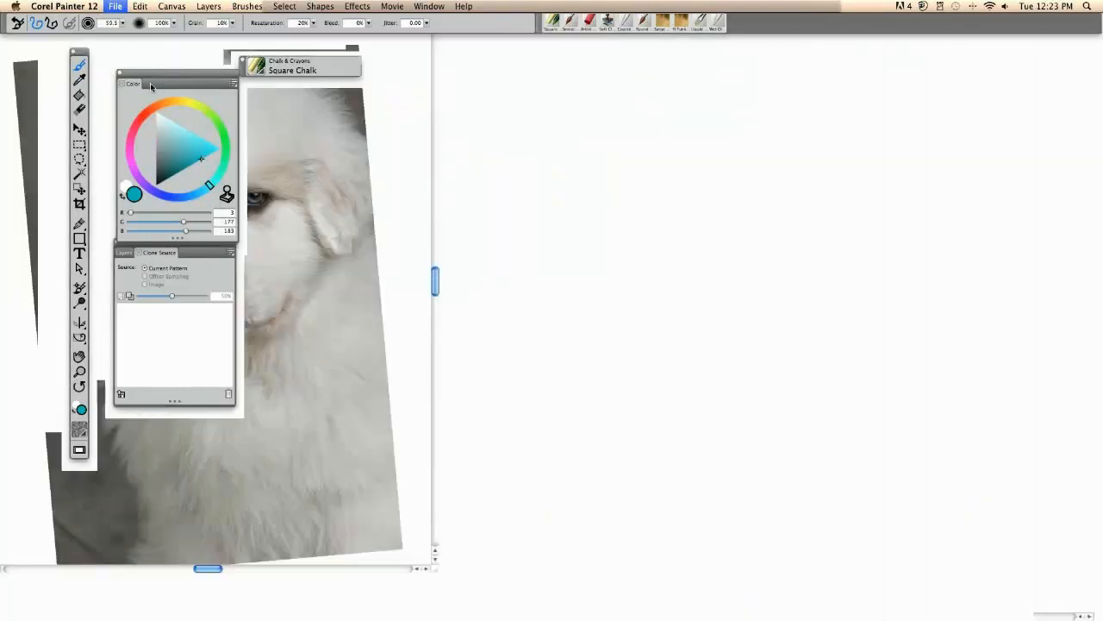
key(super+m)
drag(679, 43, 844, 47)
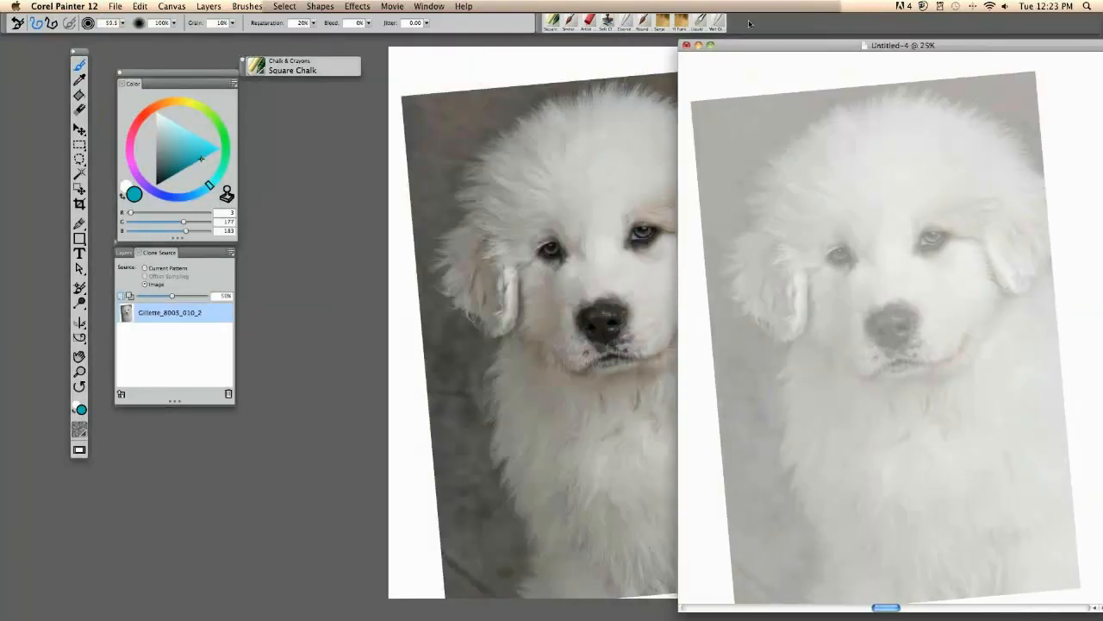
mouse_move(761, 47)
mouse_down()
mouse_move(342, 56)
mouse_move(393, 53)
mouse_up()
key(super+m)
drag(371, 373, 383, 378)
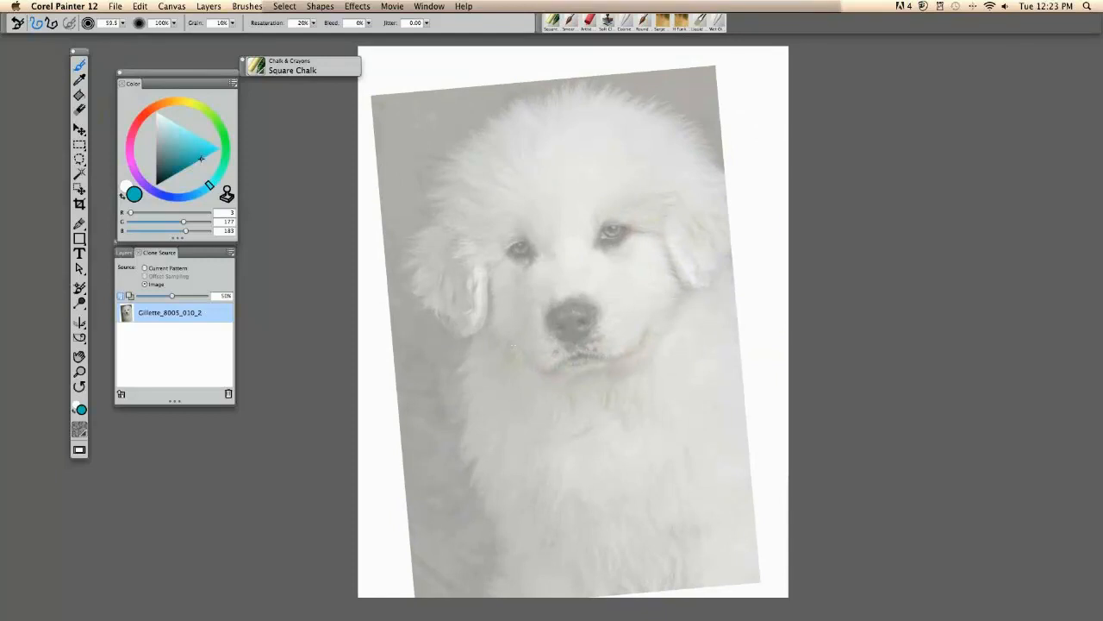
mouse_move(355, 337)
mouse_down()
mouse_move(381, 339)
mouse_move(286, 340)
mouse_move(437, 333)
mouse_move(292, 351)
mouse_move(343, 340)
mouse_up()
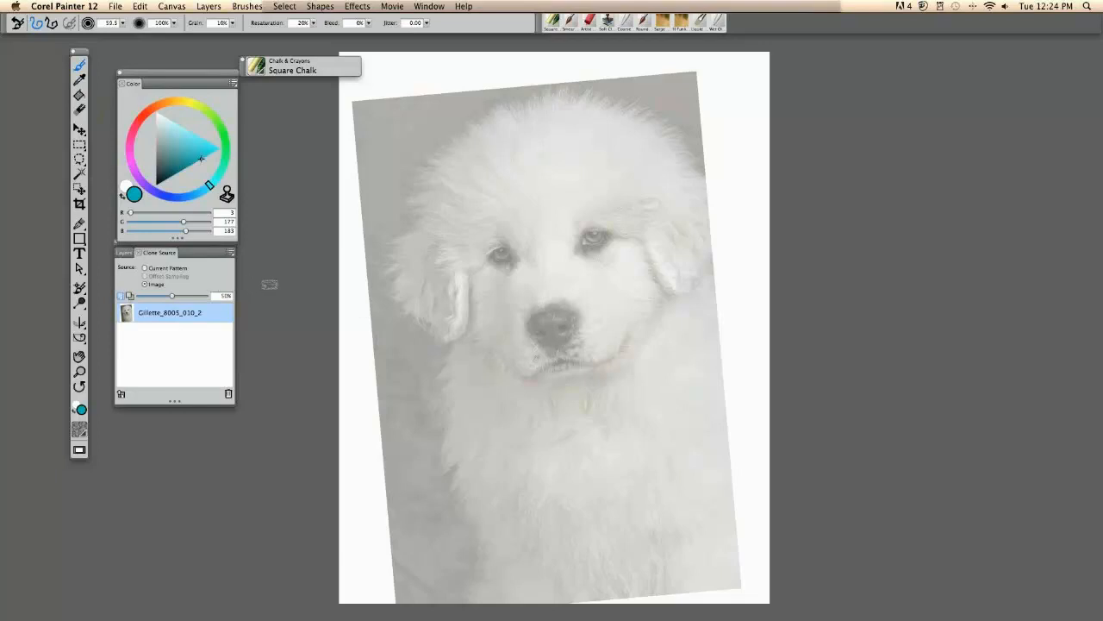
Toggle the tracing paper, check the clone's layers, and scribble teal chalk loops over the faded puppy on the canvas
key(super+t)
key(super+t)
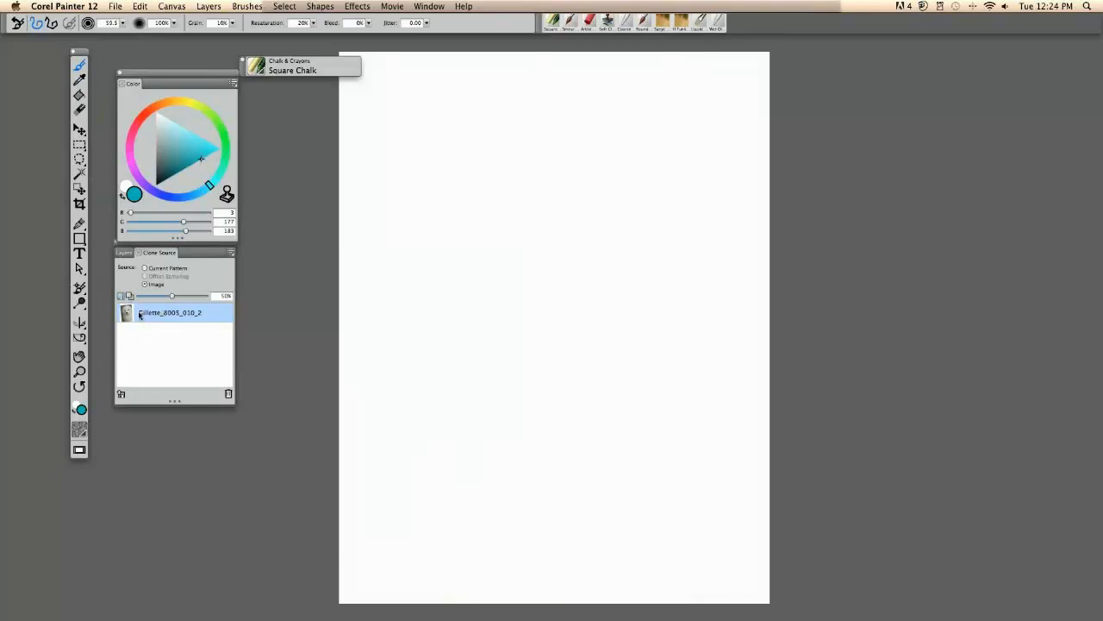
click(126, 252)
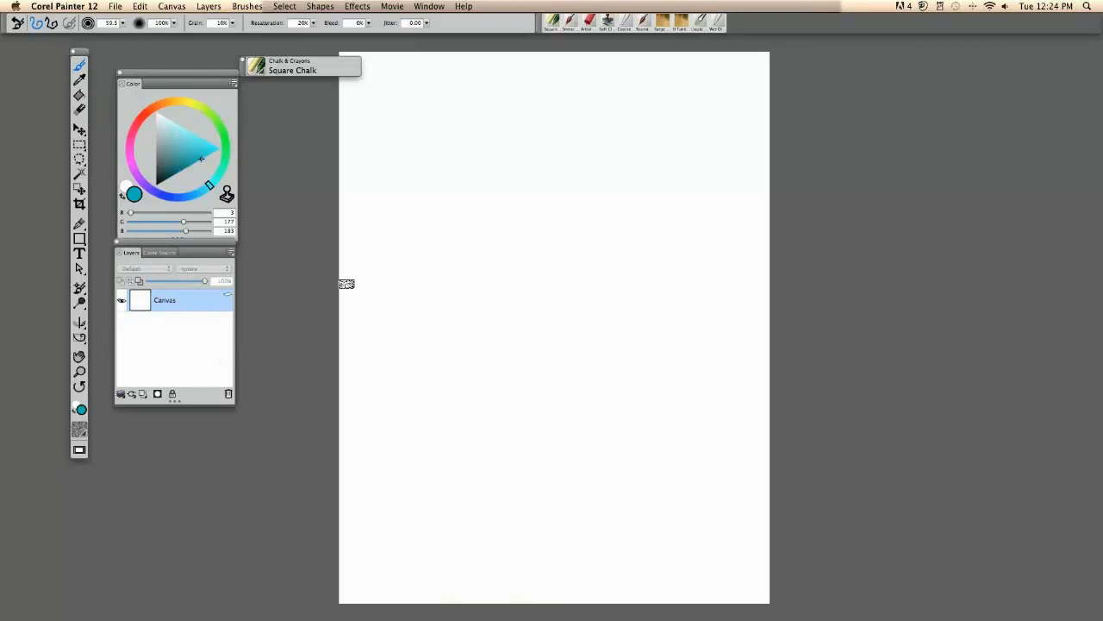
drag(420, 260, 497, 380)
mouse_move(462, 306)
mouse_down()
mouse_move(514, 366)
mouse_move(450, 236)
mouse_move(530, 337)
mouse_move(439, 208)
mouse_move(613, 297)
mouse_move(504, 264)
mouse_move(447, 161)
mouse_move(570, 167)
mouse_move(650, 388)
mouse_move(425, 365)
mouse_move(504, 192)
mouse_move(616, 169)
mouse_move(723, 315)
mouse_move(682, 351)
mouse_move(664, 419)
mouse_move(641, 449)
mouse_move(651, 418)
mouse_move(609, 475)
mouse_up()
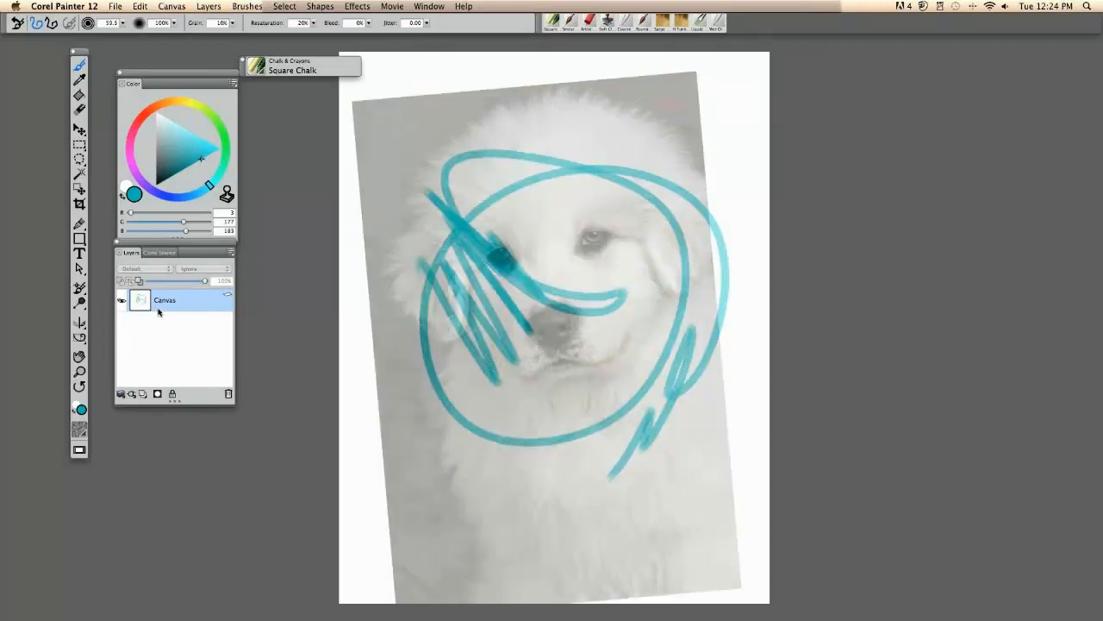
Set the clone source's tracing paper opacity to 0% and toggle the tracing paper to compare the puppy with the canvas
click(158, 252)
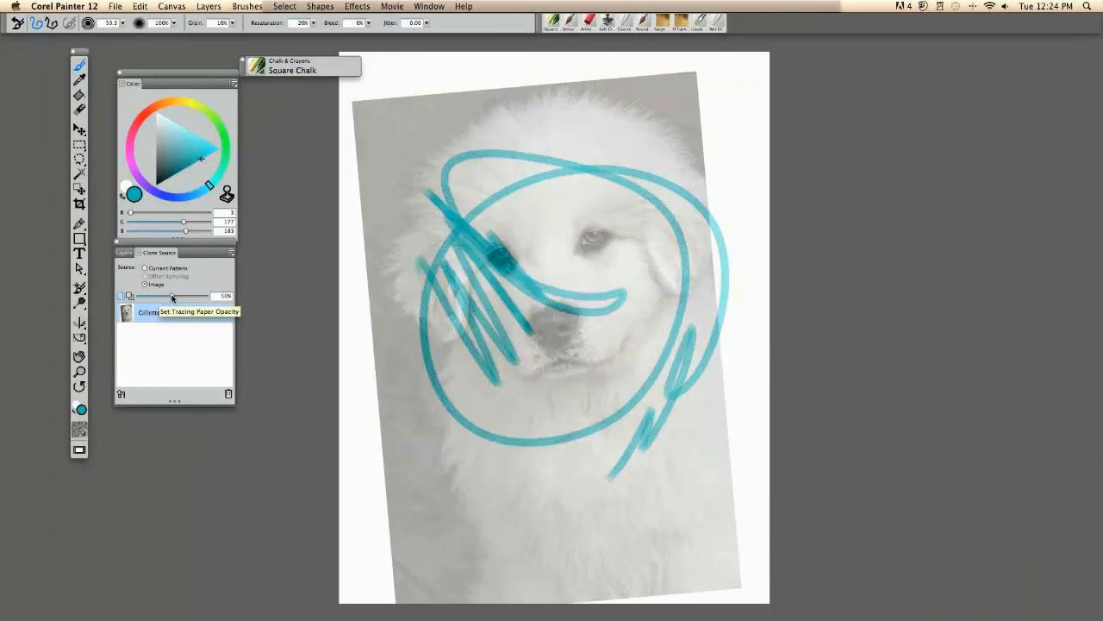
drag(173, 297, 344, 297)
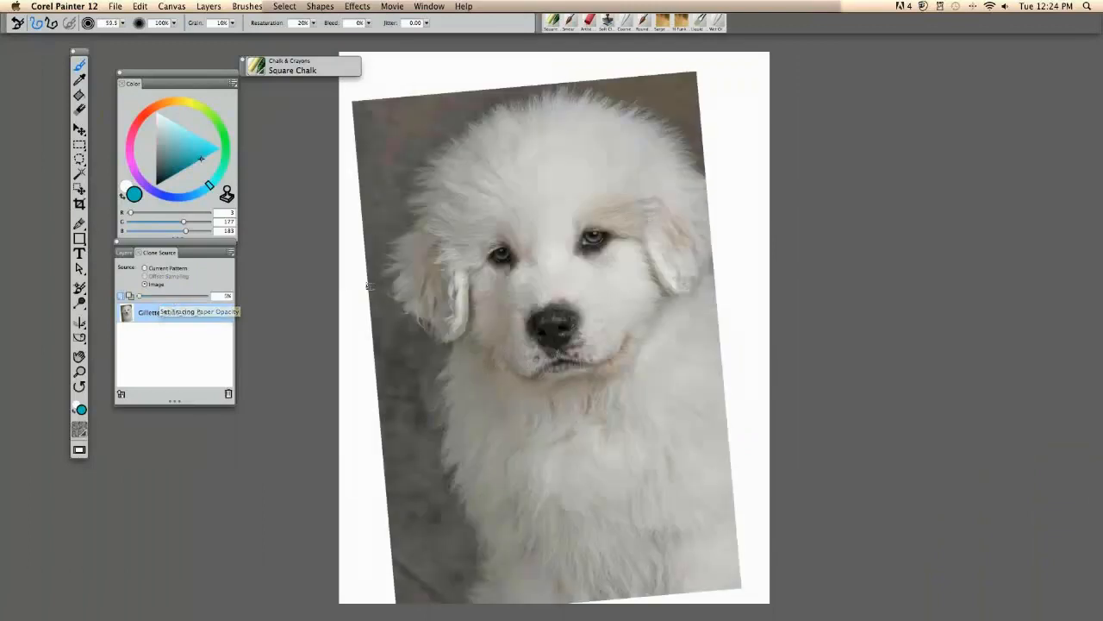
key(super+t)
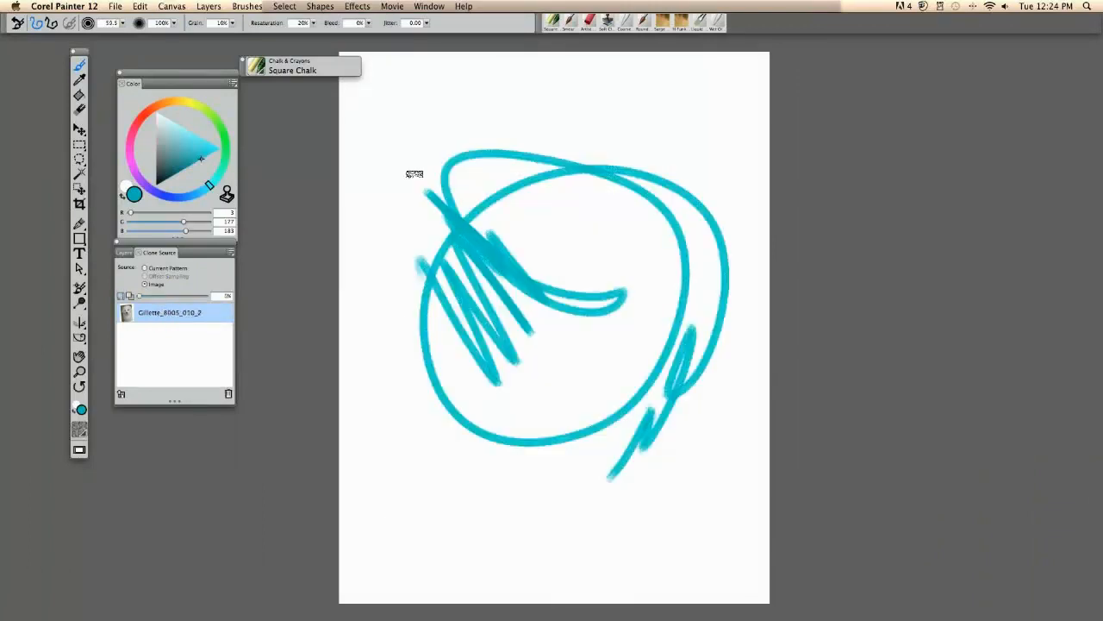
key(super+t)
key(super+t)
key(super+t)
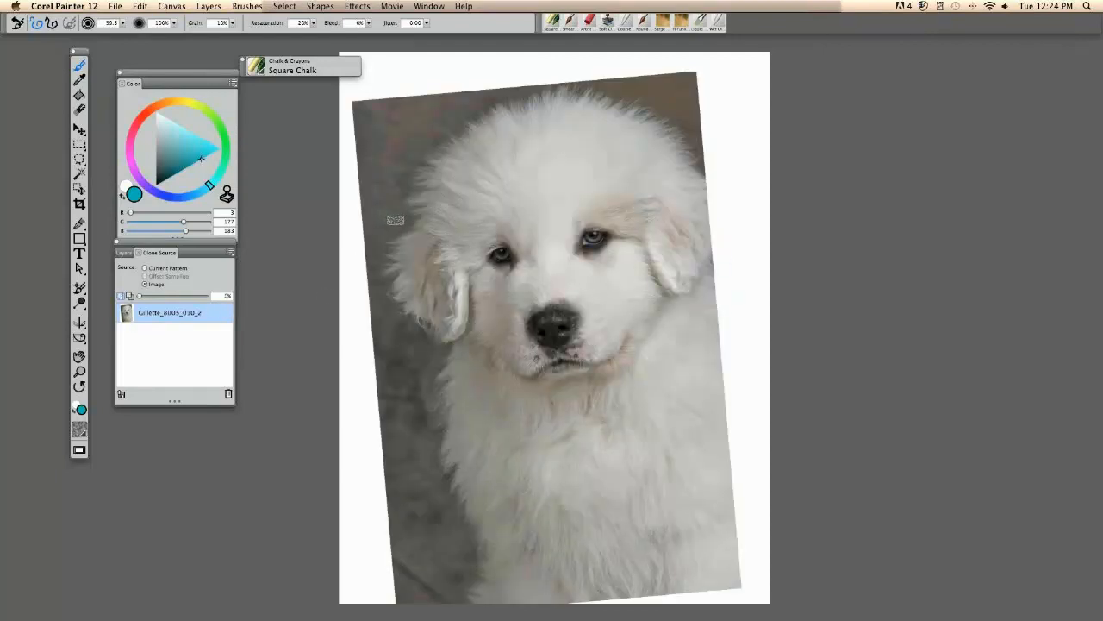
Trace the puppy's ears, eyes, nose and mouth in teal chalk, toggling the tracing paper to check the marks
key(super+t)
key(super+t)
key(super+t)
key(super+t)
key(super+t)
drag(559, 341, 545, 327)
key(super+t)
key(super+t)
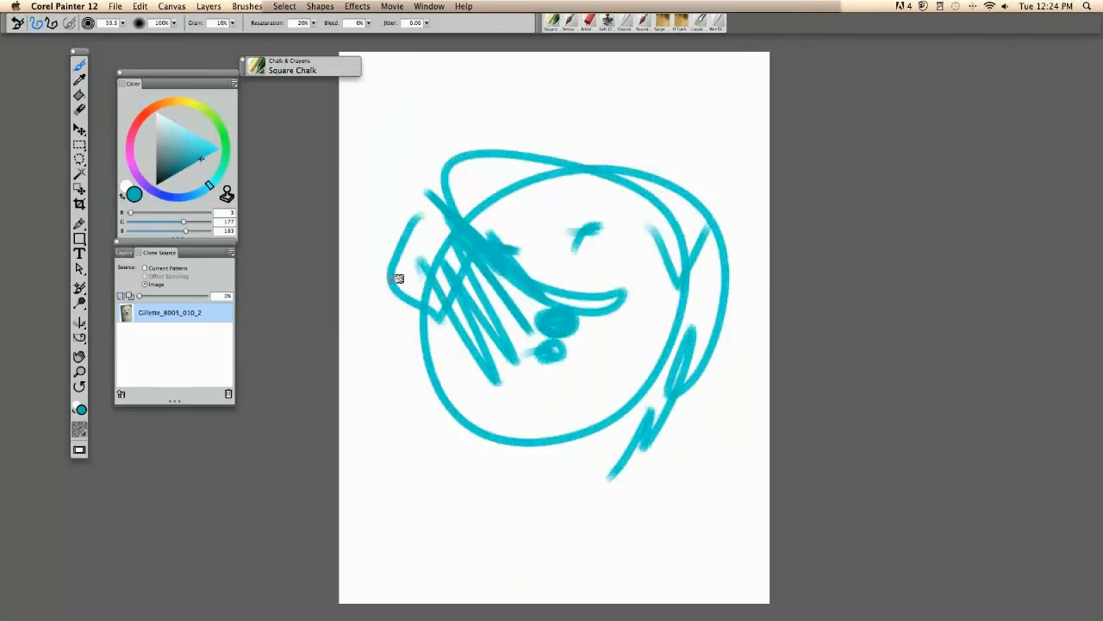
Clear all the teal chalk marks from the clone canvas
key(super+a)
key(BackSpace)
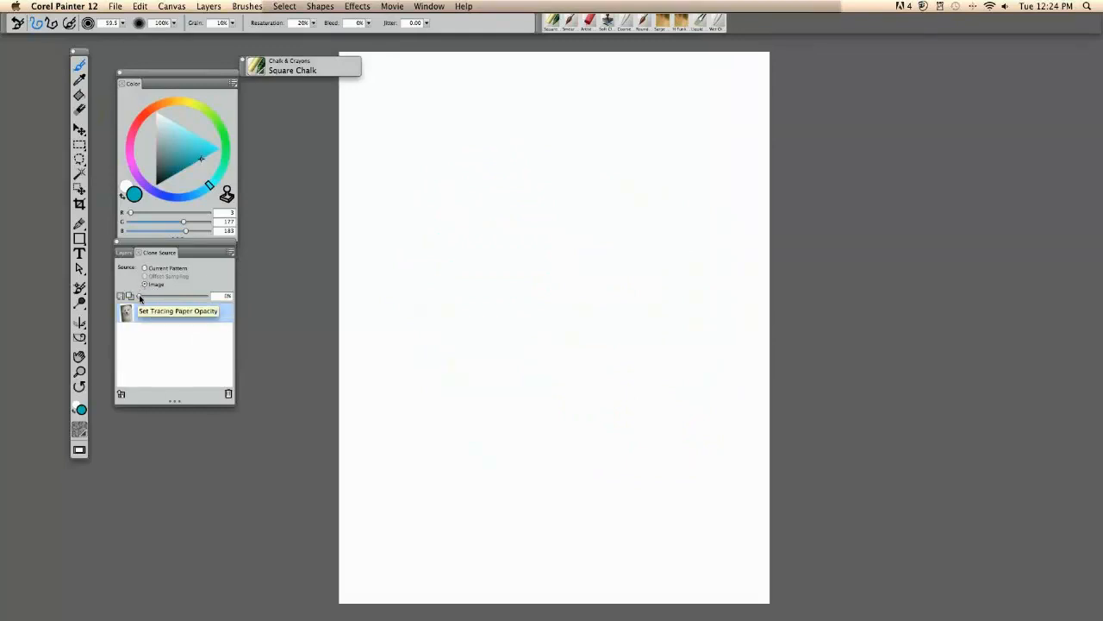
drag(442, 357, 419, 360)
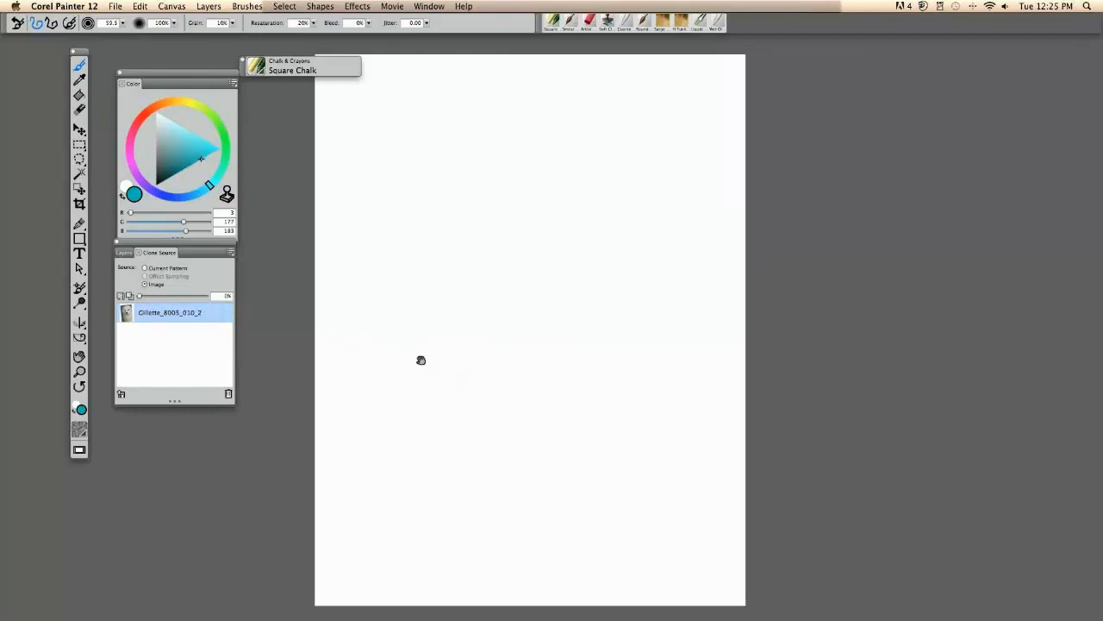
Switch to the Soft Cloner in the Cloners brush category and browse the other cloner variants
click(259, 75)
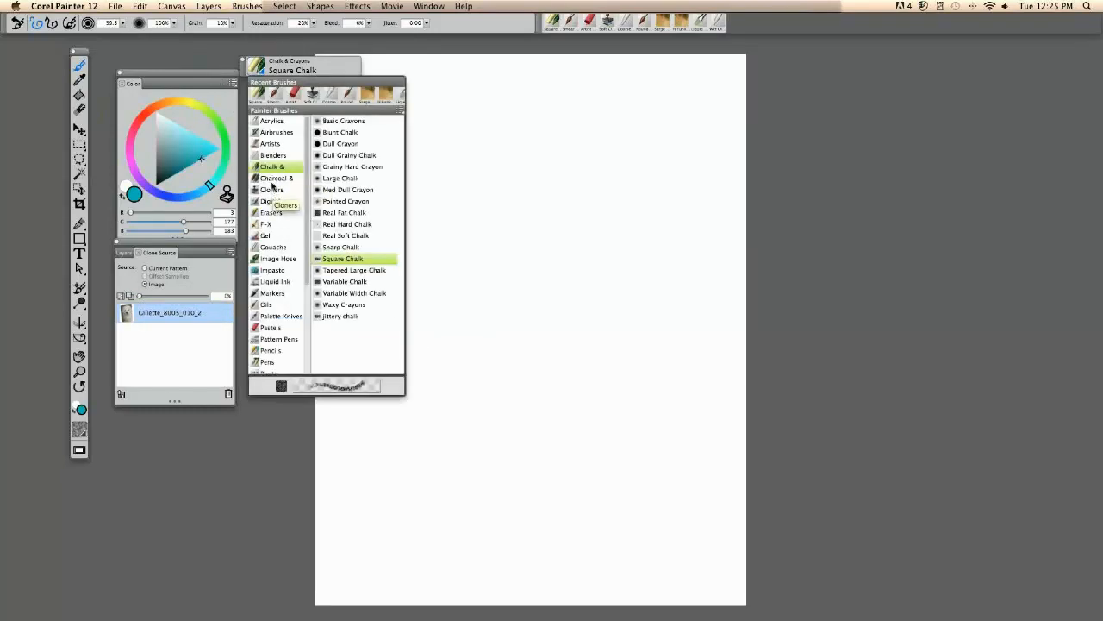
click(271, 189)
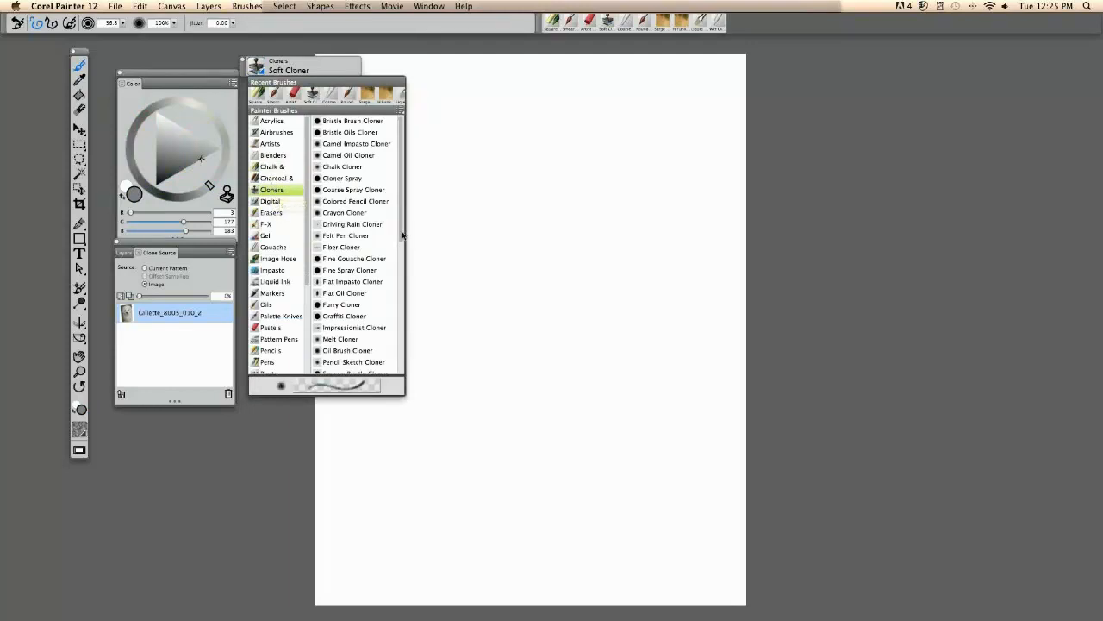
drag(403, 234, 399, 336)
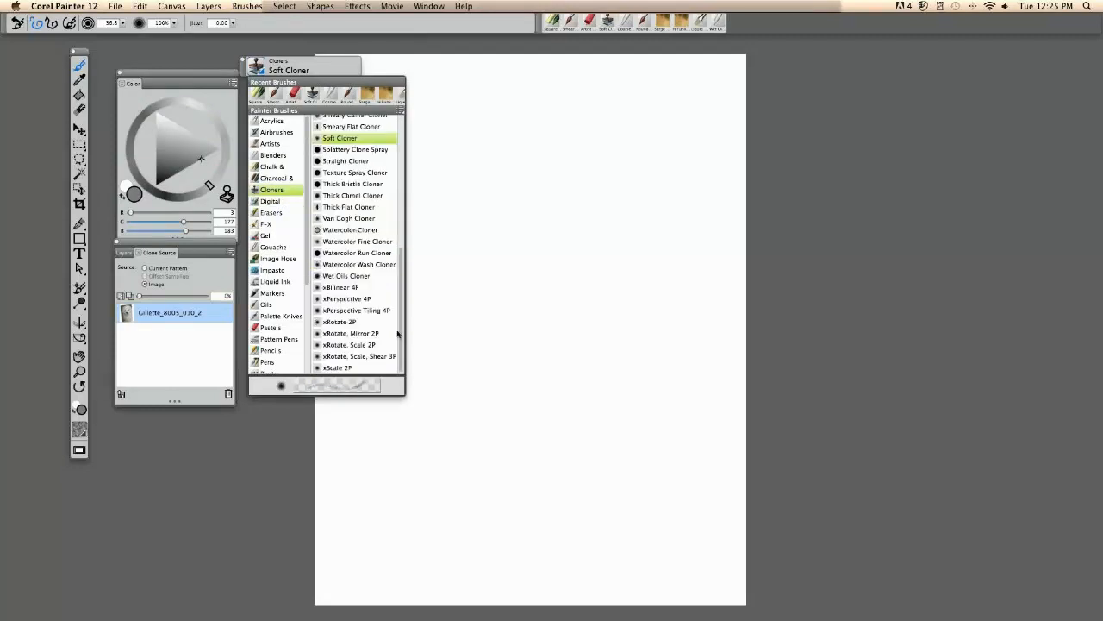
click(446, 213)
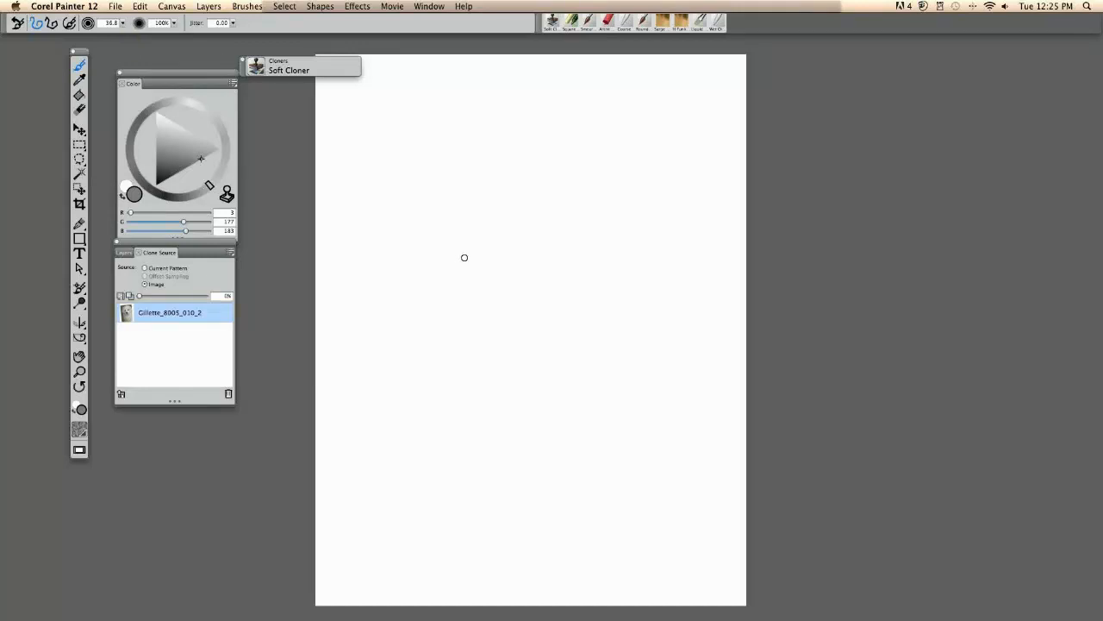
Try Soft Cloner strokes over the puppy's eye and the dark background near the photo's corner, and undo each attempt
drag(450, 231, 476, 264)
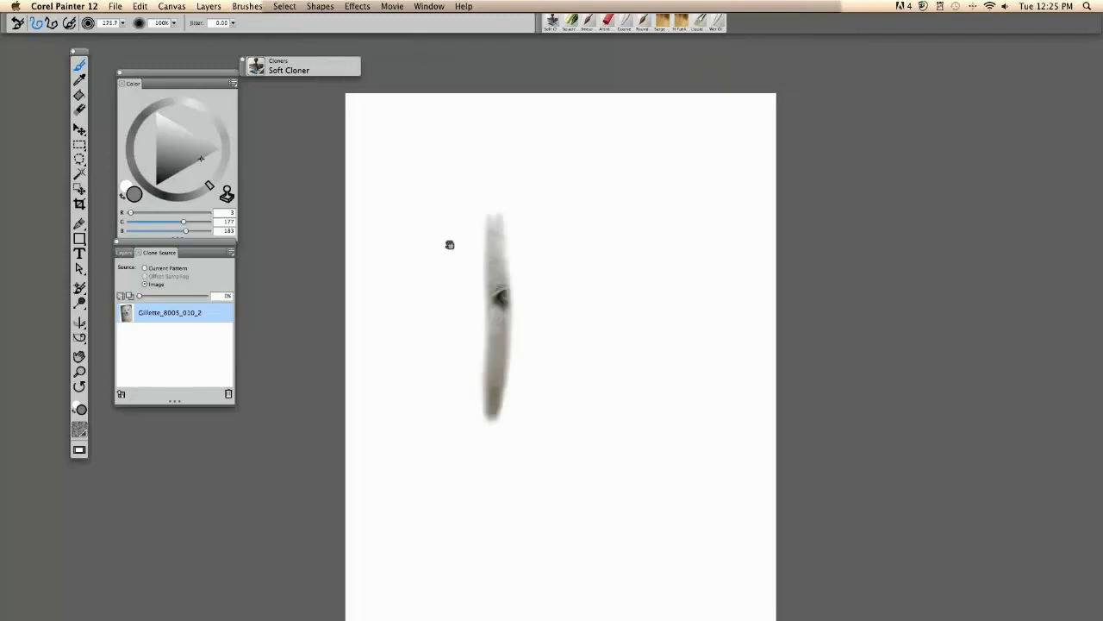
key(super+z)
drag(405, 199, 416, 151)
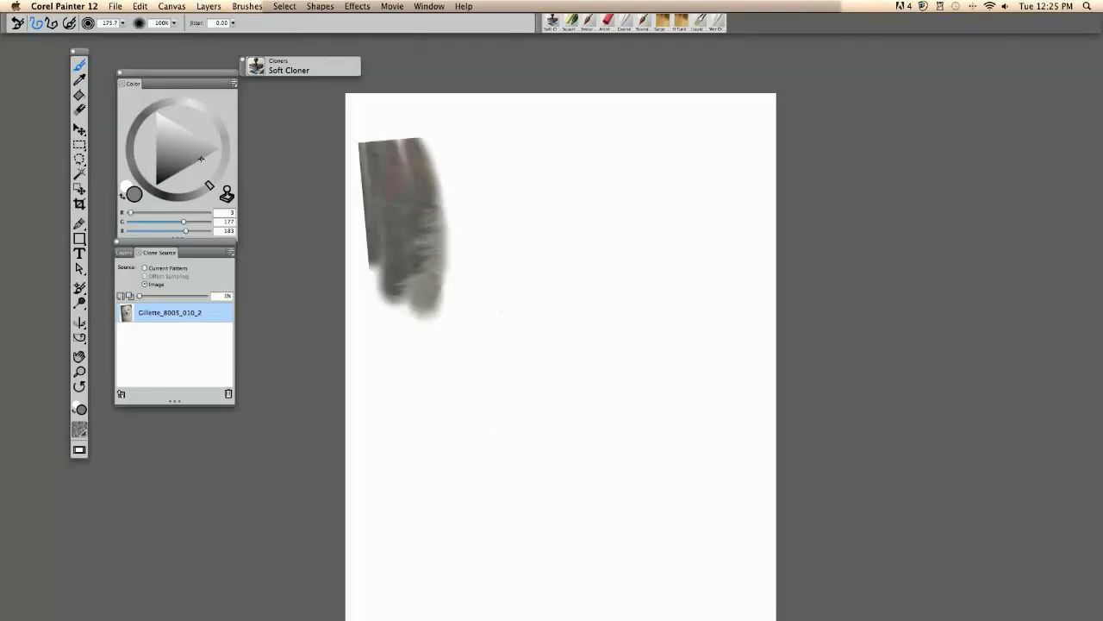
key(super+z)
Locate the puppy with the tracing paper and clone in its head, ears and eyes with the Soft Cloner at size 175.7
key(super+t)
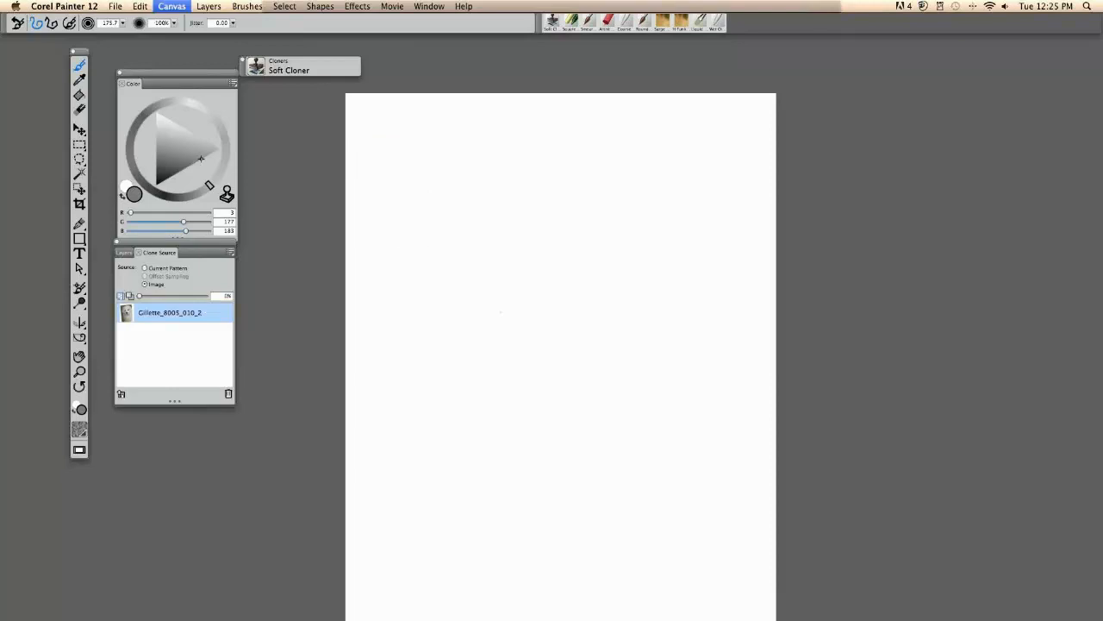
key(super+t)
mouse_move(690, 240)
mouse_down()
mouse_move(620, 158)
mouse_move(406, 241)
mouse_move(426, 217)
mouse_move(399, 340)
mouse_move(444, 376)
mouse_move(403, 292)
mouse_move(432, 215)
mouse_move(452, 196)
mouse_move(466, 223)
mouse_move(483, 171)
mouse_move(431, 253)
mouse_move(522, 160)
mouse_move(498, 274)
mouse_move(502, 219)
mouse_move(472, 185)
mouse_move(506, 191)
mouse_move(556, 262)
mouse_move(594, 267)
mouse_move(668, 200)
mouse_move(685, 272)
mouse_move(676, 289)
mouse_move(610, 261)
mouse_move(512, 255)
mouse_move(496, 237)
mouse_move(437, 247)
mouse_up()
scroll(448, 238, down, 2)
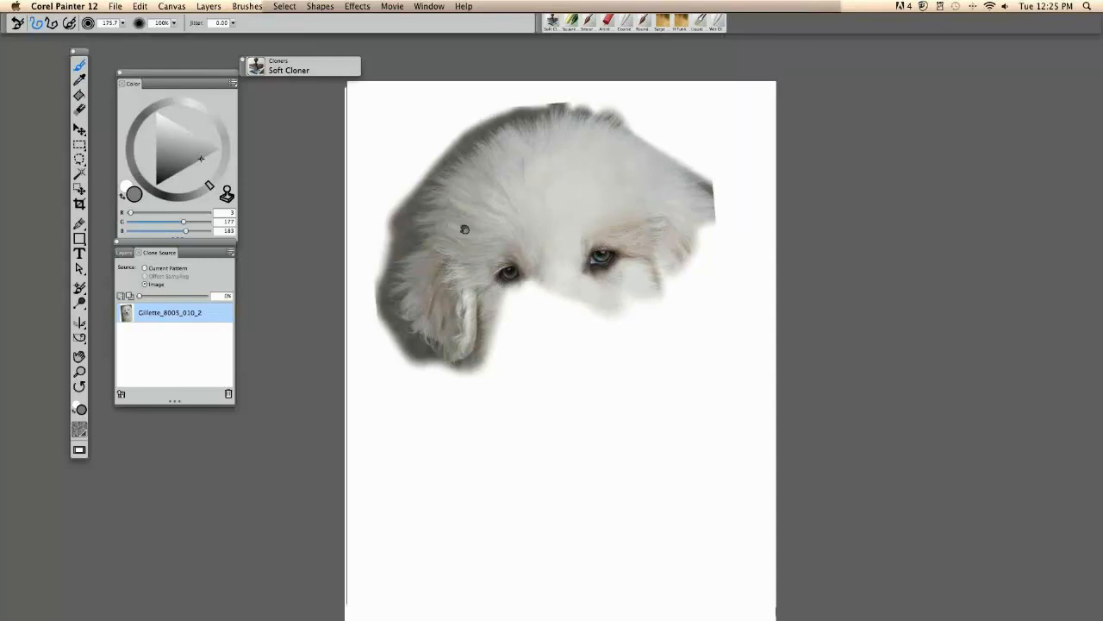
scroll(465, 229, down, 2)
mouse_move(538, 131)
mouse_down()
mouse_move(712, 235)
mouse_move(736, 238)
mouse_move(616, 321)
mouse_move(556, 197)
mouse_move(508, 215)
mouse_move(605, 335)
mouse_move(586, 207)
mouse_move(607, 233)
mouse_up()
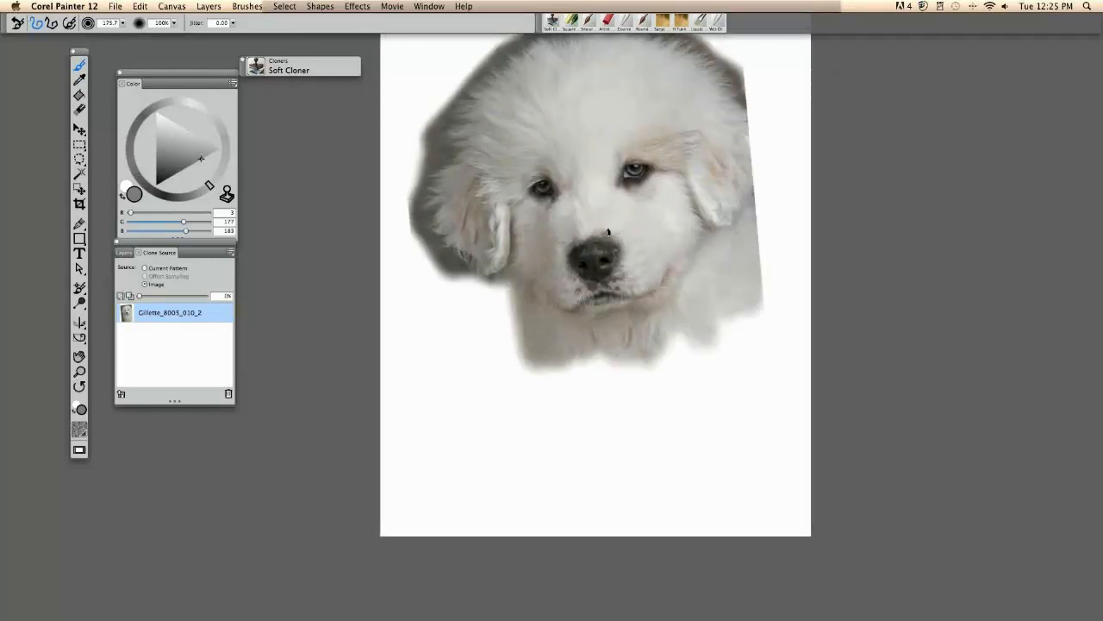
Clone in the puppy's chest and body down toward the canvas edge, checking coverage against the tracing paper
mouse_move(589, 193)
mouse_down()
mouse_move(525, 298)
mouse_move(469, 244)
mouse_move(498, 370)
mouse_up()
key(super+t)
mouse_move(498, 284)
mouse_down()
mouse_move(516, 304)
mouse_move(515, 397)
mouse_move(527, 358)
mouse_move(535, 413)
mouse_move(572, 396)
mouse_move(568, 447)
mouse_move(619, 415)
mouse_move(582, 504)
mouse_move(722, 375)
mouse_move(648, 423)
mouse_move(667, 325)
mouse_move(692, 360)
mouse_move(702, 311)
mouse_move(709, 477)
mouse_move(609, 539)
mouse_move(774, 316)
mouse_move(774, 378)
mouse_move(712, 365)
mouse_move(712, 419)
mouse_up()
key(super+t)
key(super+t)
mouse_move(568, 307)
mouse_down()
mouse_move(547, 354)
mouse_move(529, 364)
mouse_up()
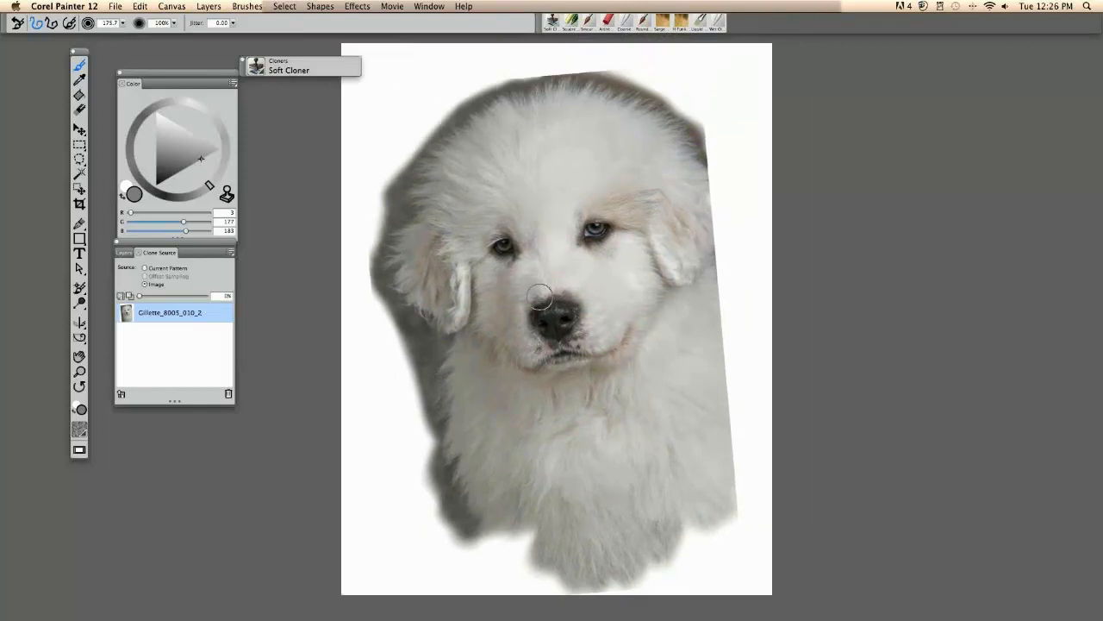
Compare the cloned puppy with the source photo by toggling the tracing paper on and off
key(super+t)
key(super+t)
key(super+t)
key(super+t)
mouse_move(492, 299)
mouse_down()
mouse_move(470, 291)
mouse_move(475, 309)
mouse_up()
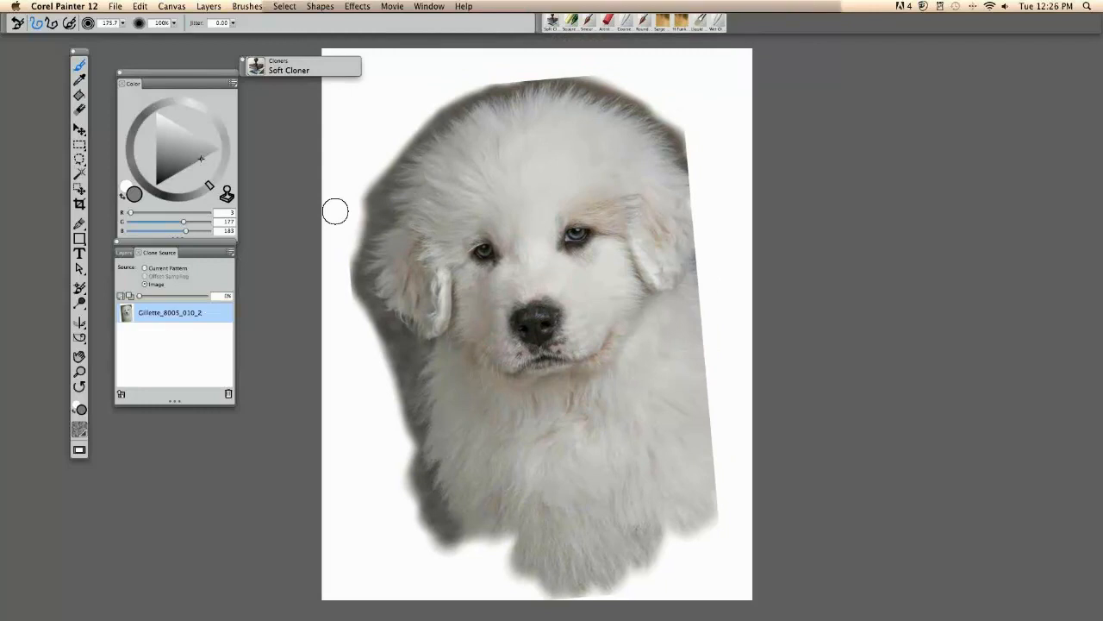
Open the finished puppy painting from the webinar folder on the Desktop and show it full screen with the panels hidden
key(super+s)
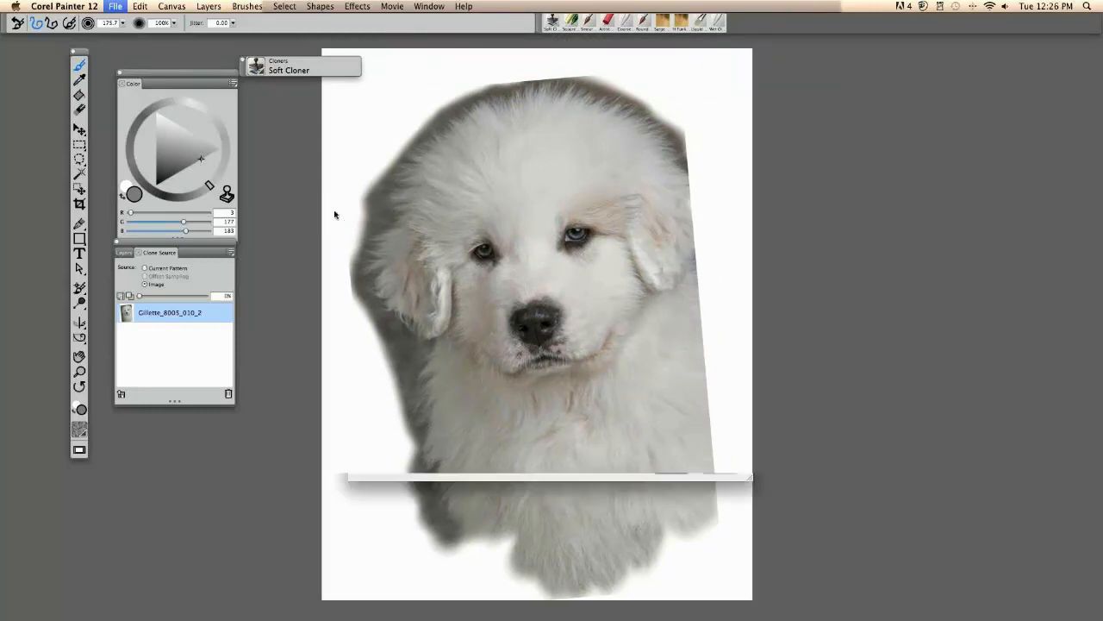
click(385, 164)
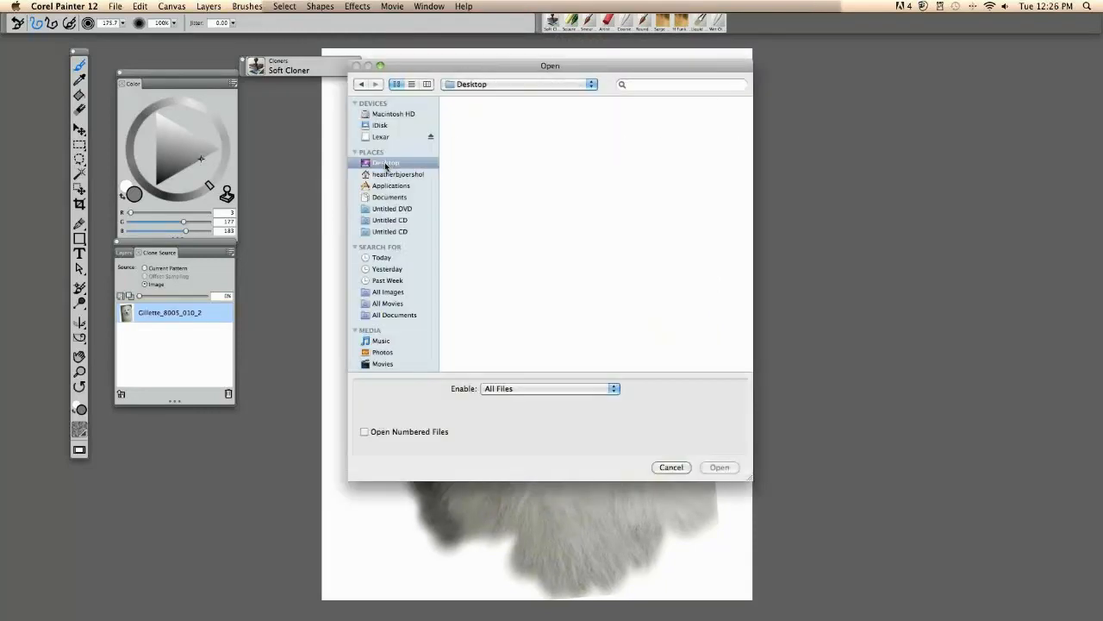
click(427, 83)
click(466, 133)
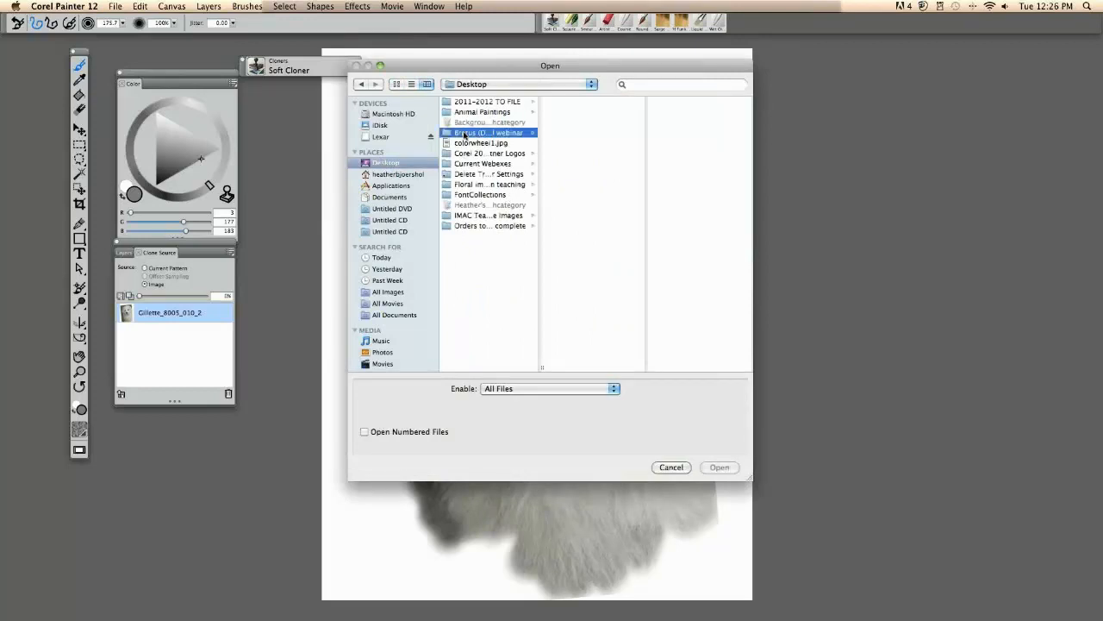
click(596, 101)
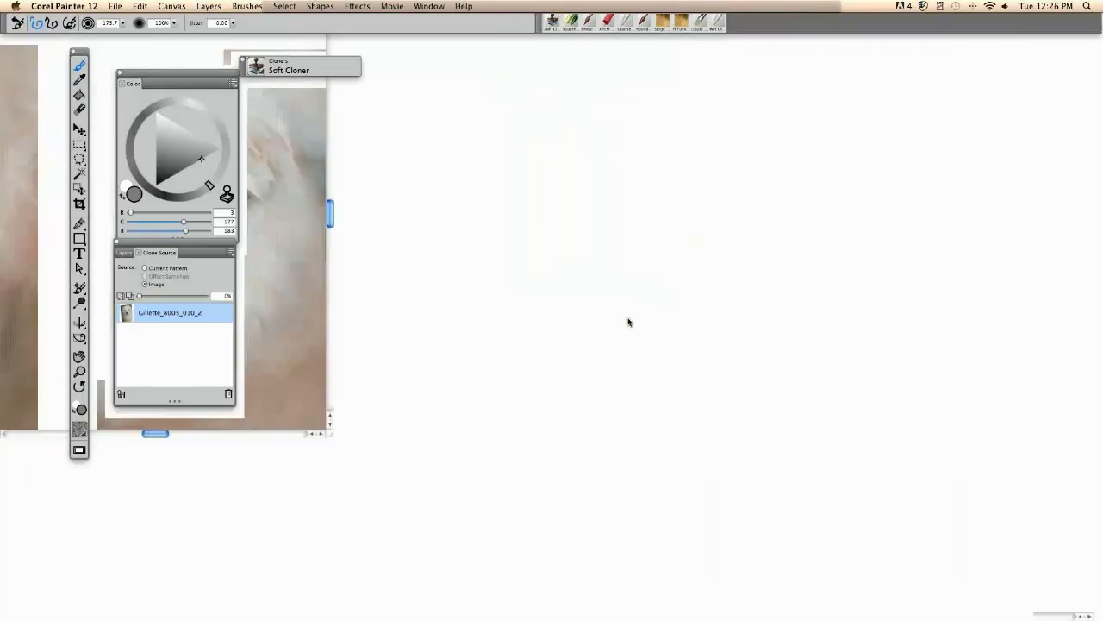
key(super+m)
key(super+plus)
key(Tab)
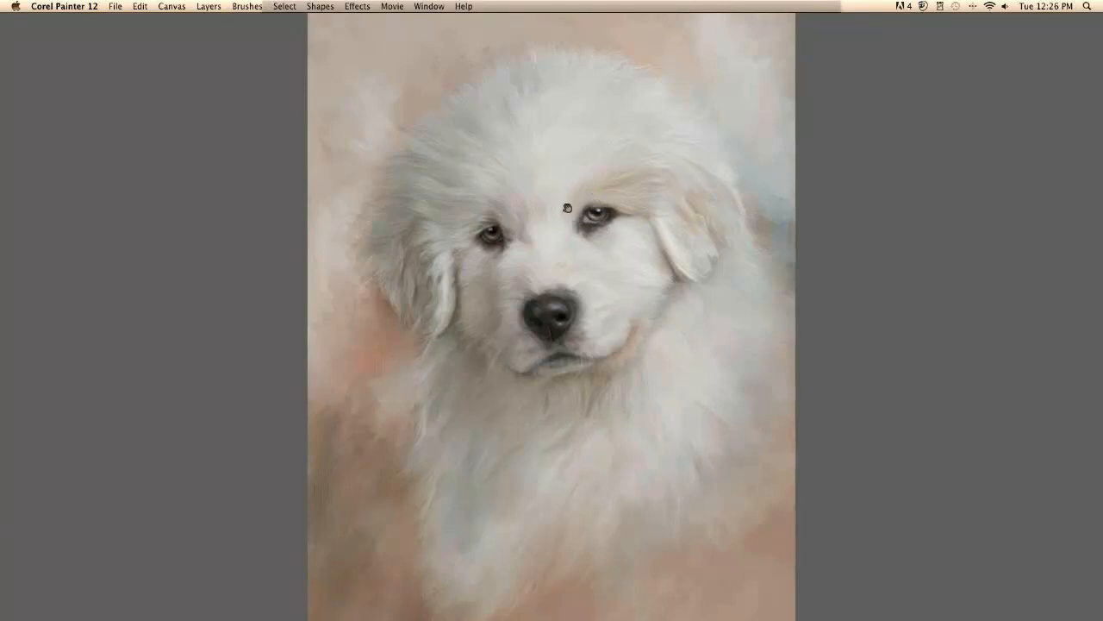
Examine the finished painting's fur, eyes, soft edges and background colours up close and as a whole
drag(567, 208, 565, 276)
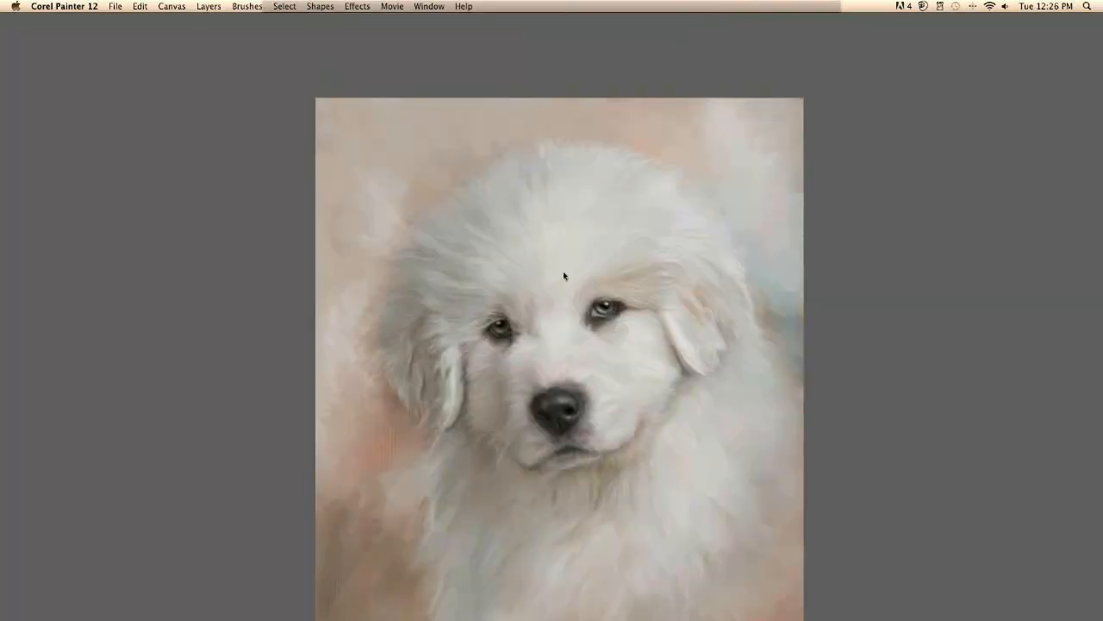
key(super+equal)
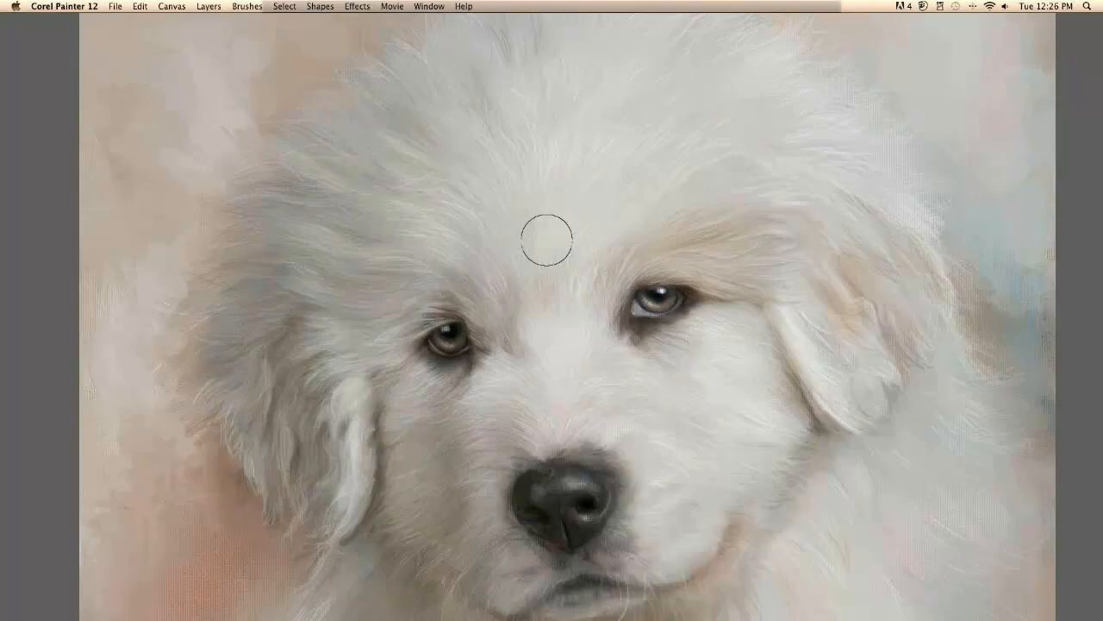
key(super+equal)
key(super+minus)
key(super+minus)
key(super+minus)
mouse_move(391, 356)
mouse_down()
mouse_move(408, 302)
mouse_move(389, 277)
mouse_up()
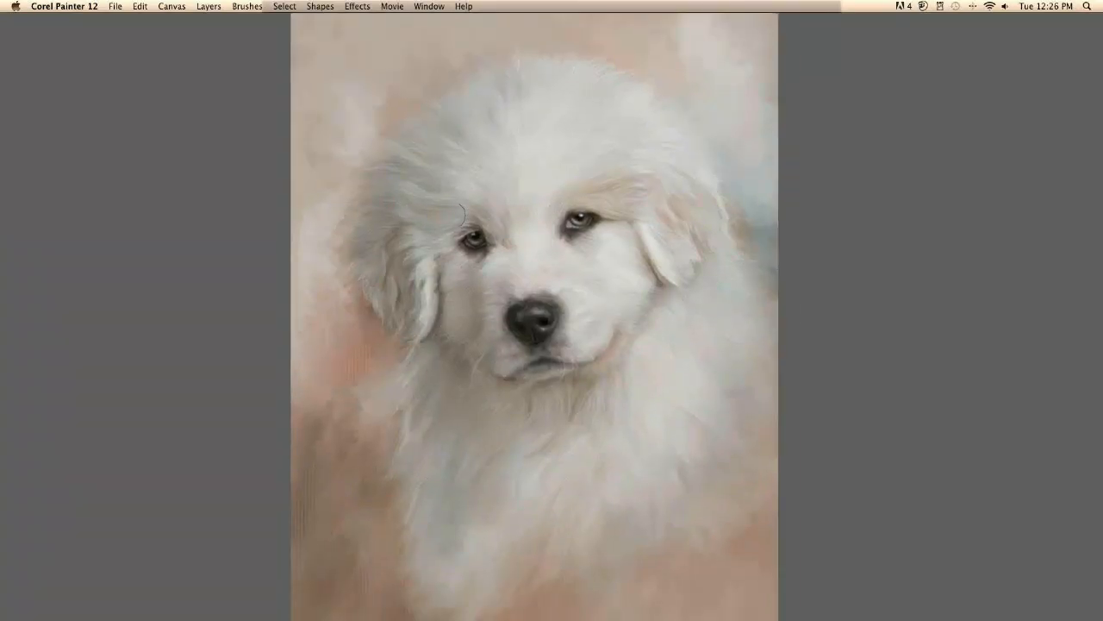
drag(453, 214, 426, 221)
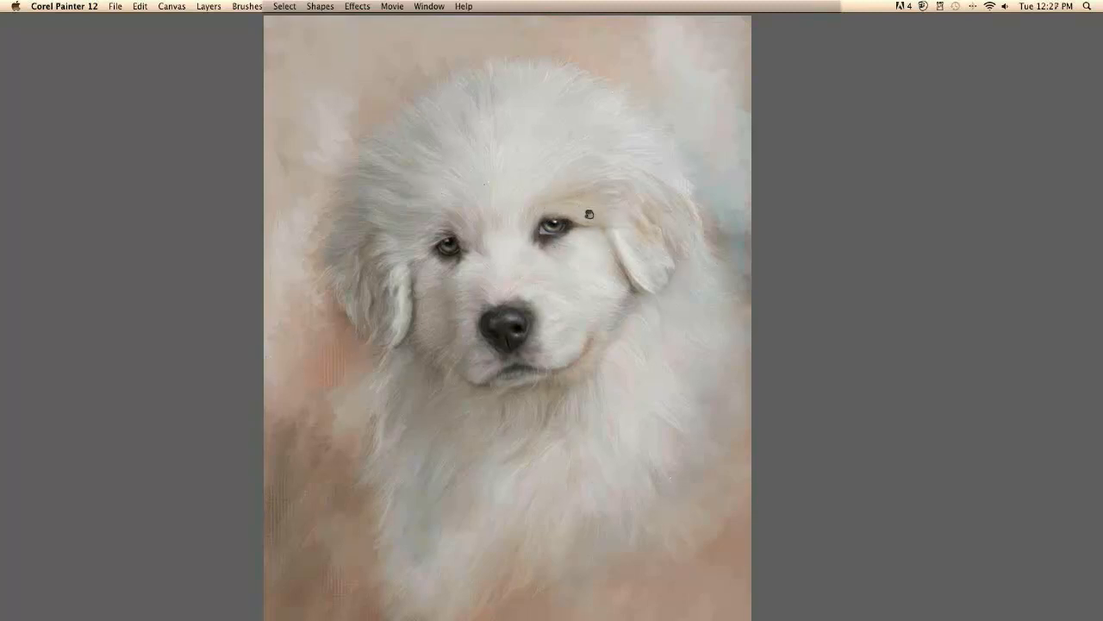
drag(590, 214, 569, 224)
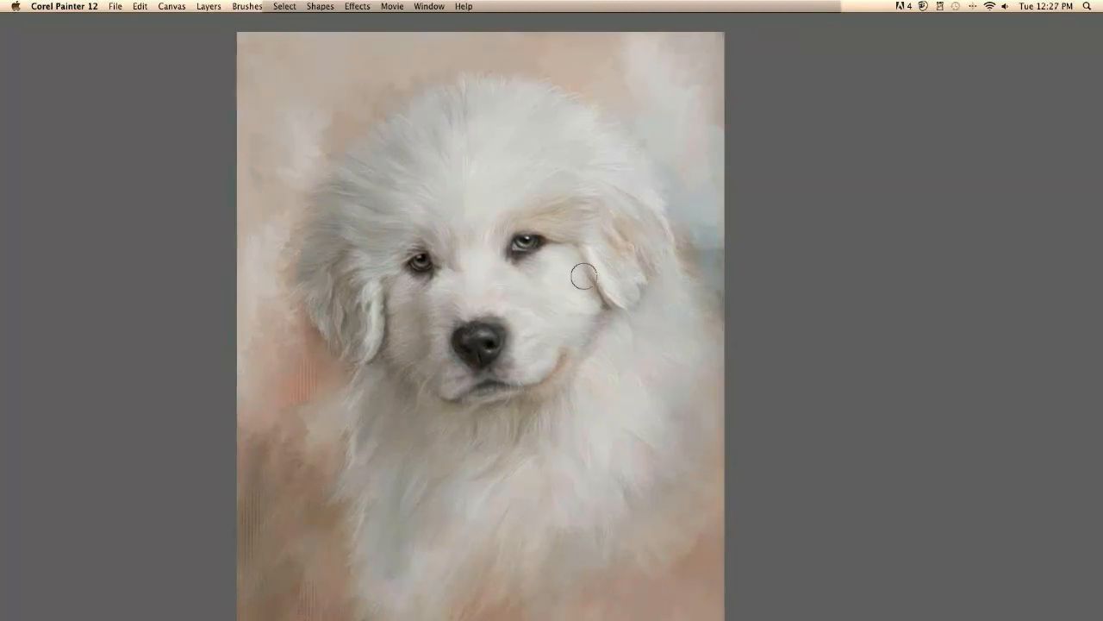
drag(500, 232, 554, 200)
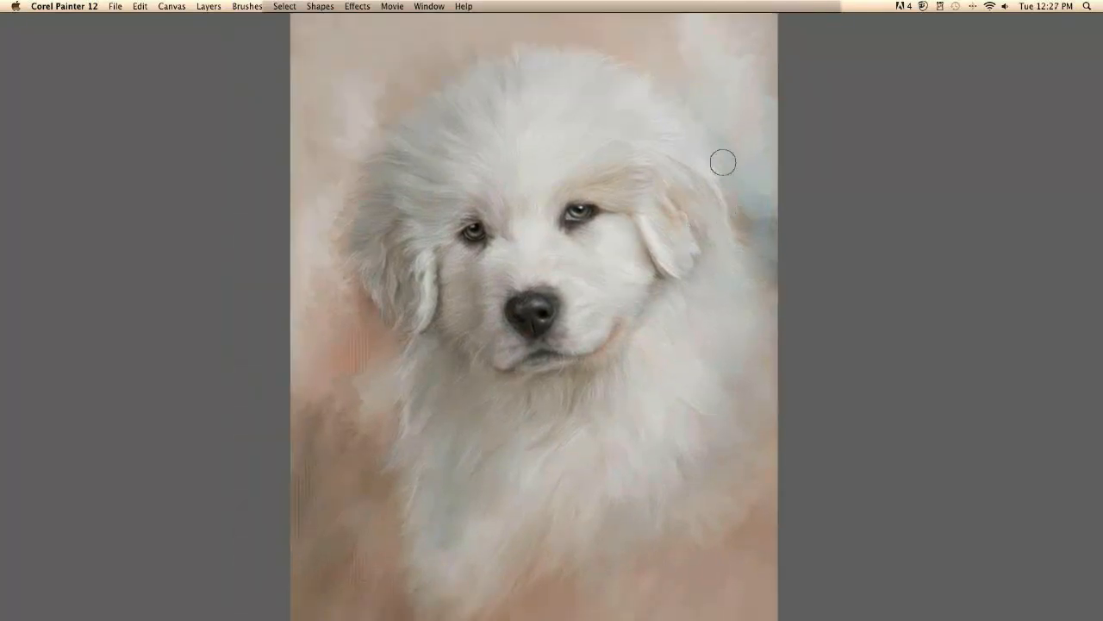
drag(686, 239, 662, 253)
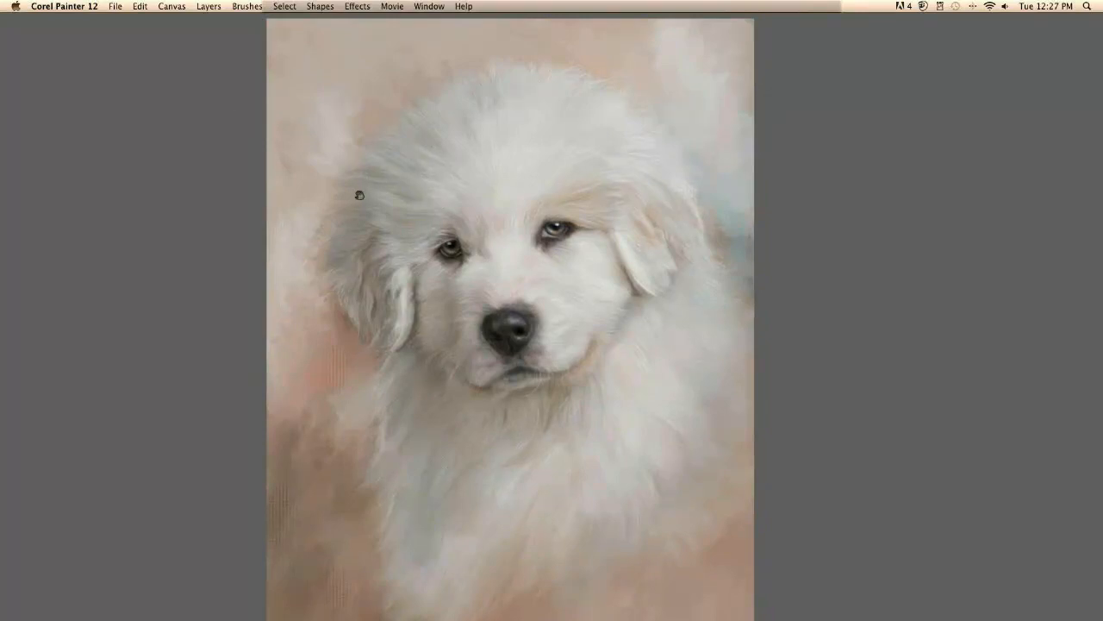
drag(361, 194, 366, 183)
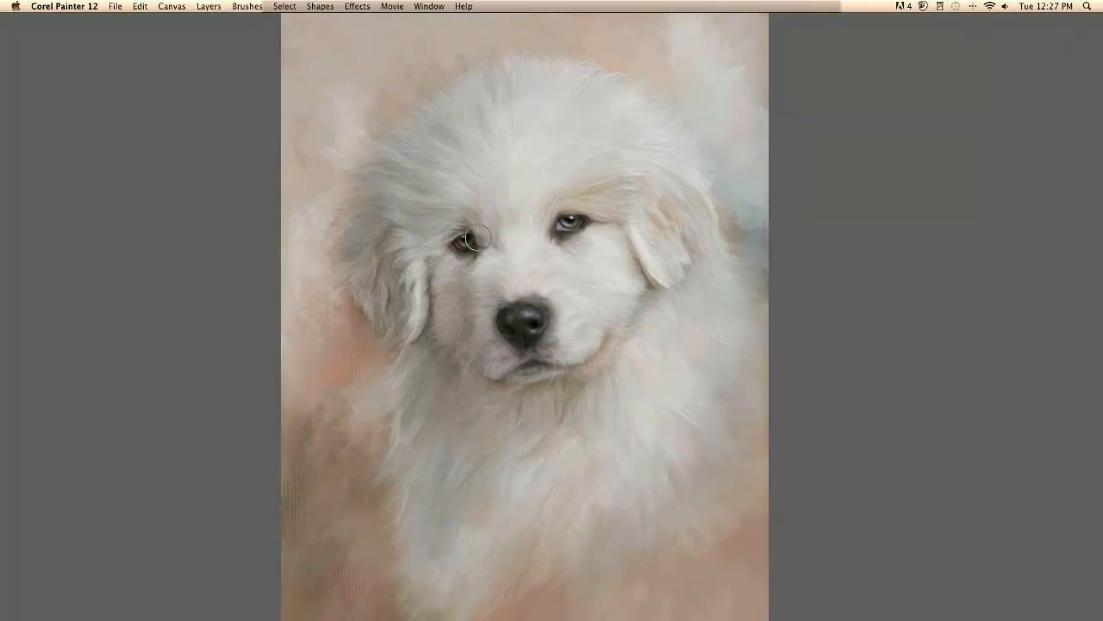
Close the finished painting and return to the puppy clone with the panels showing
key(super+w)
key(super+0)
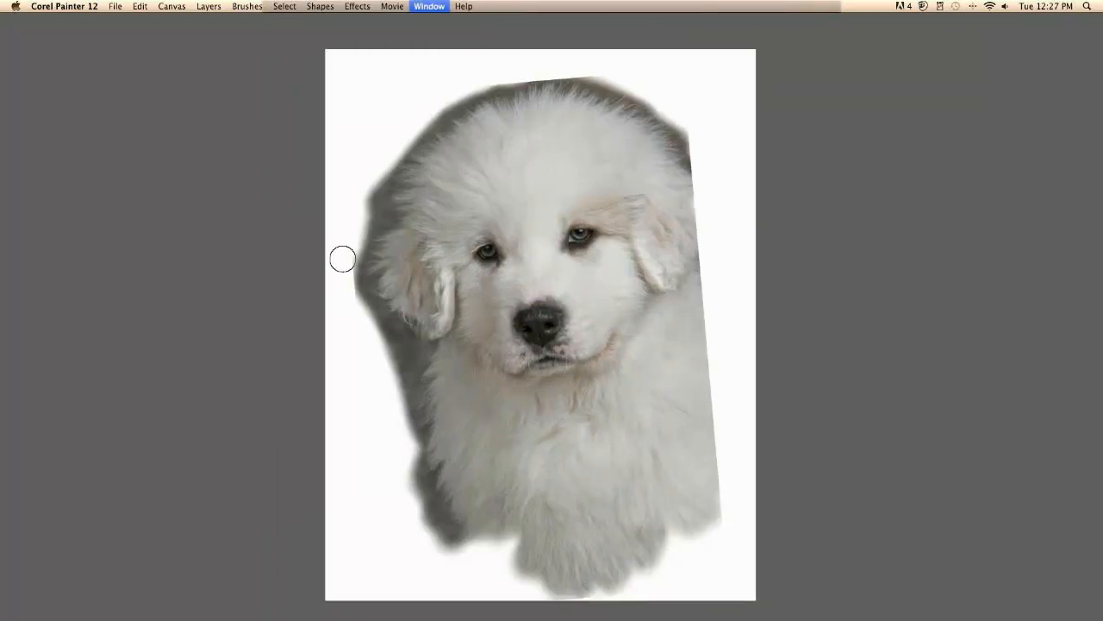
key(Tab)
drag(361, 302, 370, 310)
key(super+equal)
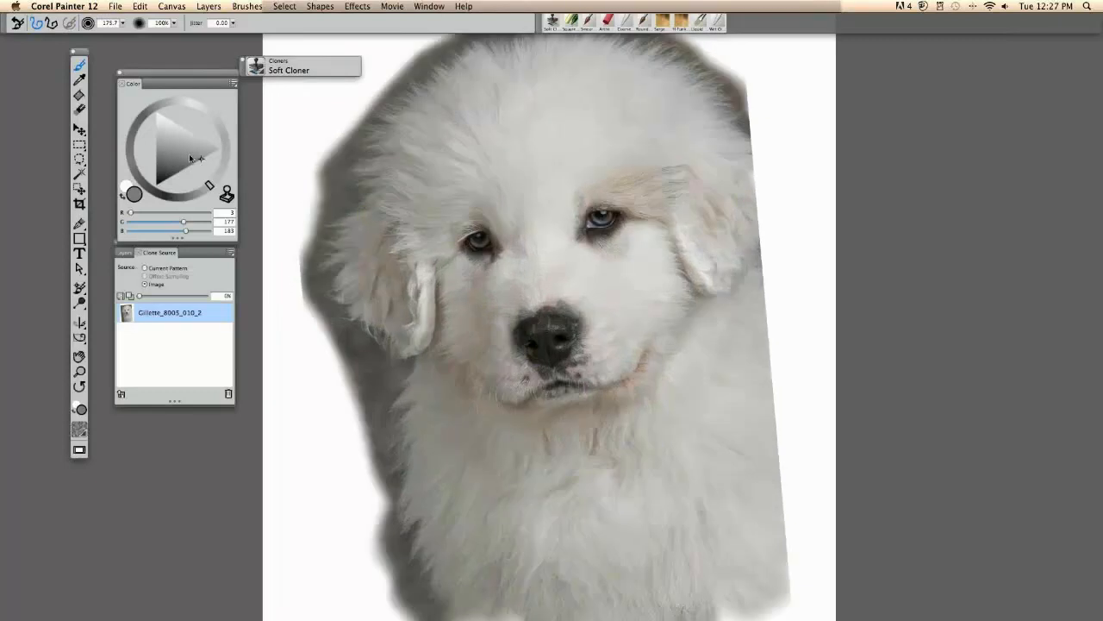
Switch to the Square Chalk variant in the Chalk & Crayons brush category
click(302, 66)
click(278, 166)
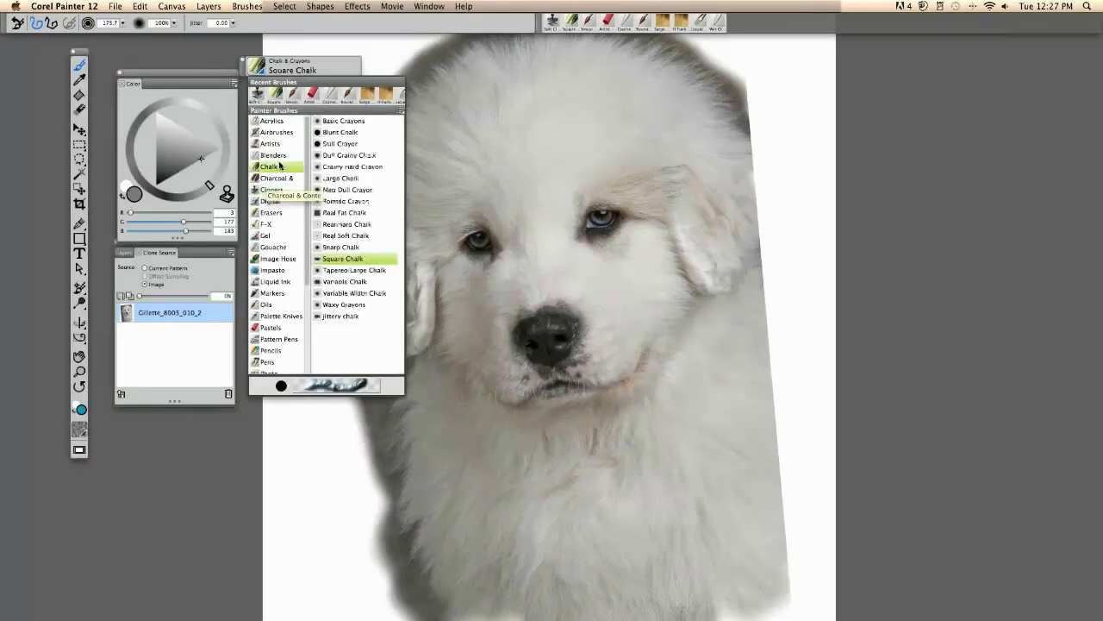
click(516, 278)
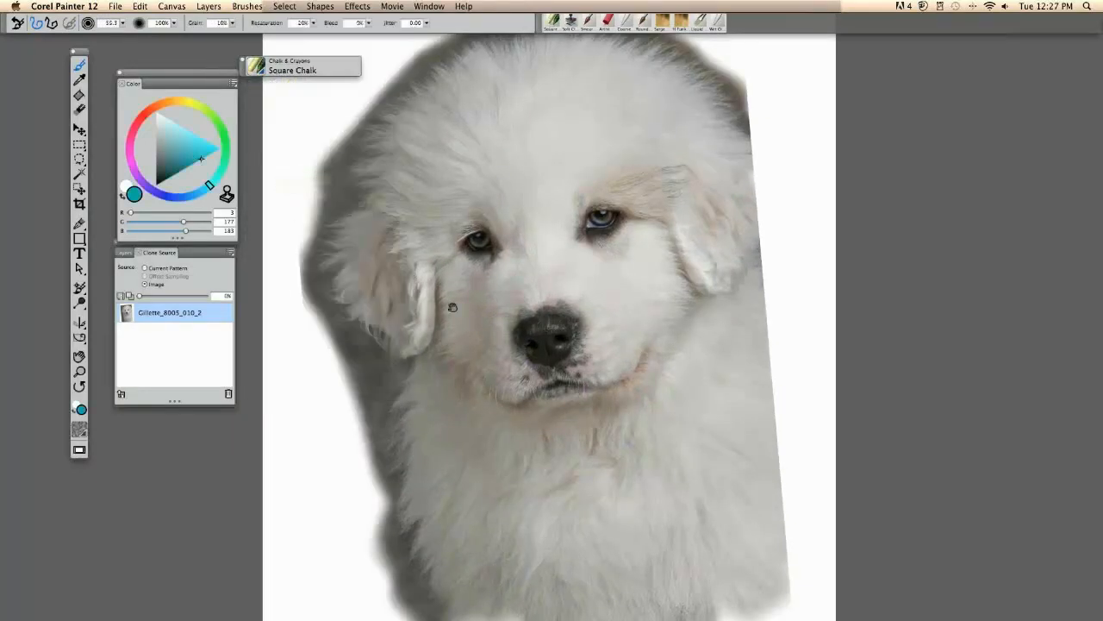
drag(453, 307, 554, 236)
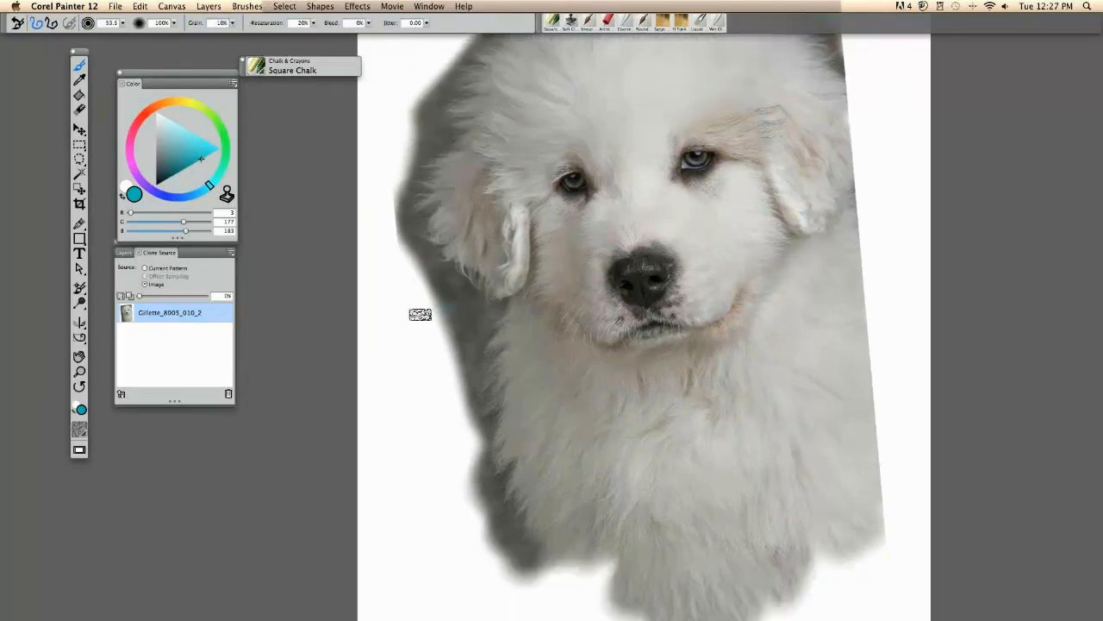
Try Square Chalk strokes on the white area beside the puppy's body at full, 30% and 50% opacity, and undo them
drag(410, 295, 411, 487)
drag(410, 368, 398, 441)
key(super+z)
key(3)
drag(393, 296, 409, 456)
key(super+z)
key(5)
key(super+z)
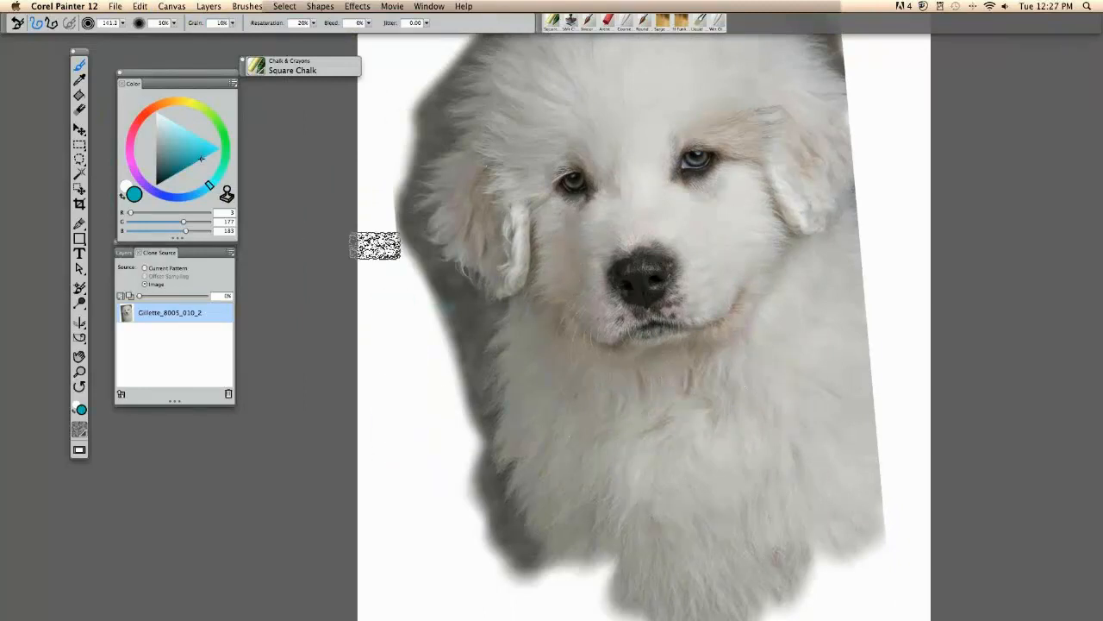
Sample beige from the fur above the puppy's eye and chalk in the white background beside the body at size 141.2 and 90% opacity
drag(415, 291, 339, 360)
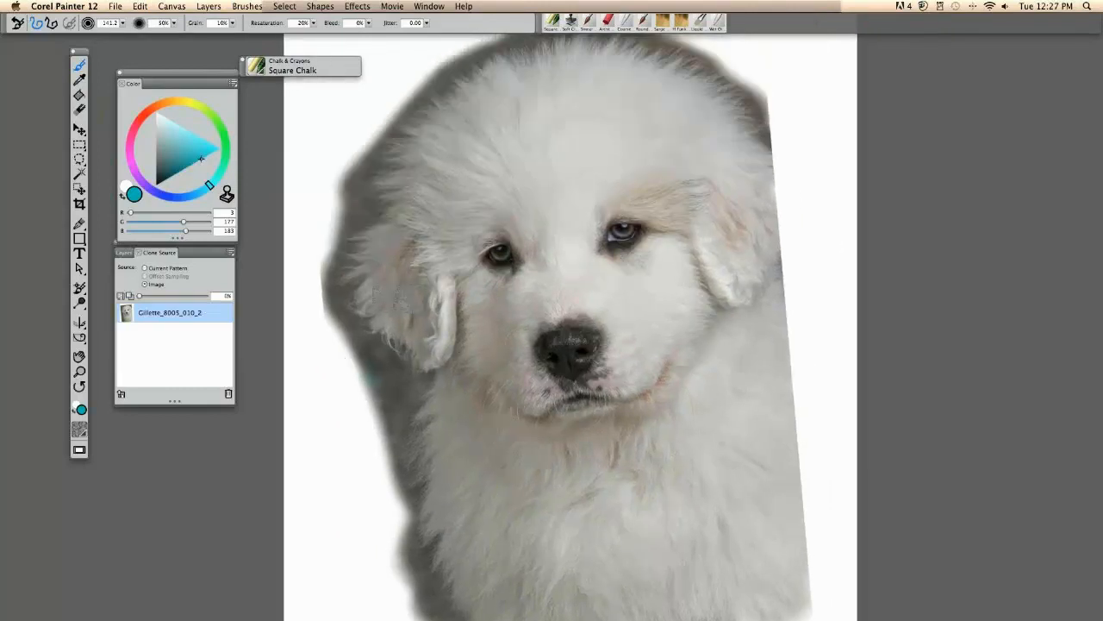
alt+click(628, 196)
drag(628, 196, 638, 194)
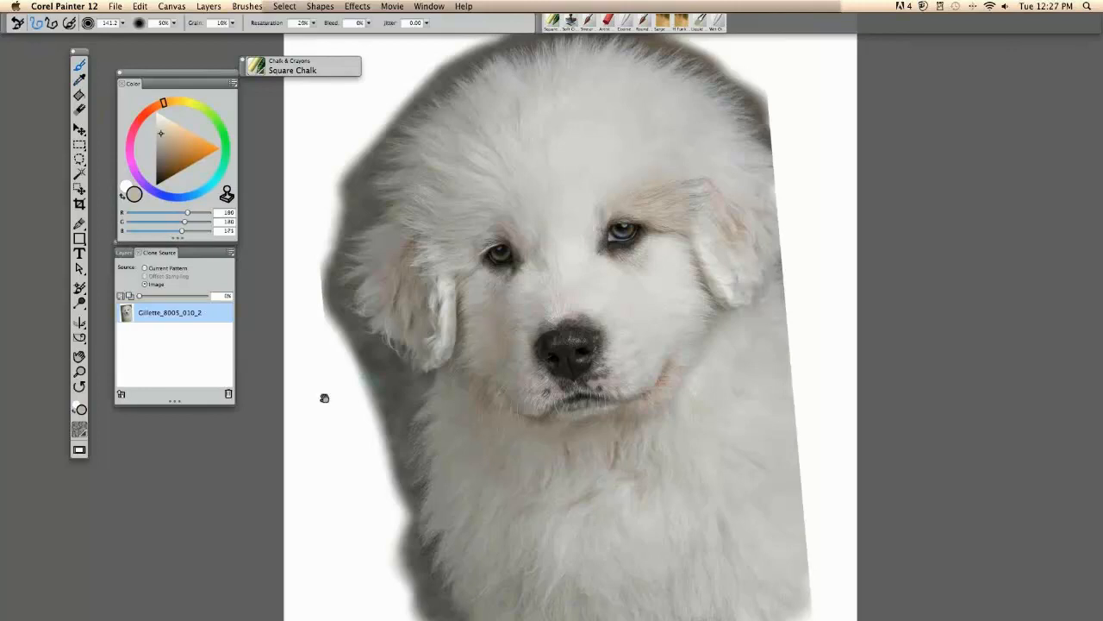
drag(359, 369, 407, 325)
key(super+minus)
mouse_move(406, 402)
mouse_down()
mouse_move(448, 338)
mouse_move(380, 370)
mouse_up()
mouse_move(371, 250)
mouse_down()
mouse_move(423, 362)
mouse_move(431, 345)
mouse_move(410, 286)
mouse_move(444, 337)
mouse_move(406, 424)
mouse_move(447, 403)
mouse_move(456, 362)
mouse_move(443, 451)
mouse_move(458, 443)
mouse_move(439, 473)
mouse_move(396, 394)
mouse_move(402, 348)
mouse_move(375, 400)
mouse_up()
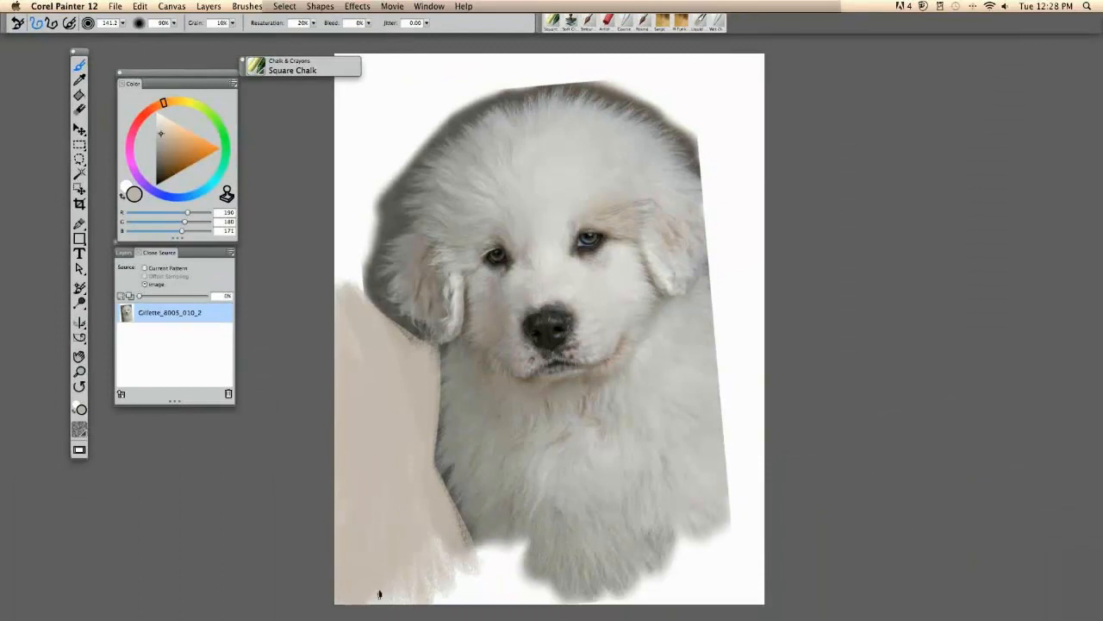
Cover the remaining white background and dark cloned edges around the puppy's head and body with the same beige chalk
mouse_move(400, 597)
mouse_down()
mouse_move(482, 584)
mouse_move(497, 598)
mouse_move(662, 593)
mouse_move(609, 606)
mouse_move(756, 549)
mouse_move(745, 618)
mouse_move(726, 434)
mouse_move(760, 448)
mouse_move(716, 405)
mouse_move(732, 485)
mouse_up()
mouse_move(373, 344)
mouse_down()
mouse_move(407, 274)
mouse_move(387, 374)
mouse_move(409, 303)
mouse_move(394, 323)
mouse_move(353, 239)
mouse_move(364, 175)
mouse_up()
mouse_move(766, 234)
mouse_down()
mouse_move(716, 224)
mouse_move(739, 350)
mouse_move(761, 264)
mouse_move(776, 374)
mouse_move(739, 438)
mouse_move(712, 190)
mouse_move(766, 217)
mouse_move(646, 141)
mouse_move(730, 141)
mouse_move(561, 129)
mouse_move(732, 207)
mouse_move(704, 210)
mouse_move(591, 141)
mouse_move(773, 135)
mouse_move(770, 204)
mouse_move(577, 158)
mouse_move(414, 143)
mouse_move(472, 188)
mouse_move(420, 187)
mouse_move(406, 221)
mouse_move(510, 167)
mouse_move(434, 235)
mouse_move(509, 168)
mouse_move(394, 222)
mouse_move(509, 141)
mouse_move(415, 213)
mouse_move(452, 189)
mouse_up()
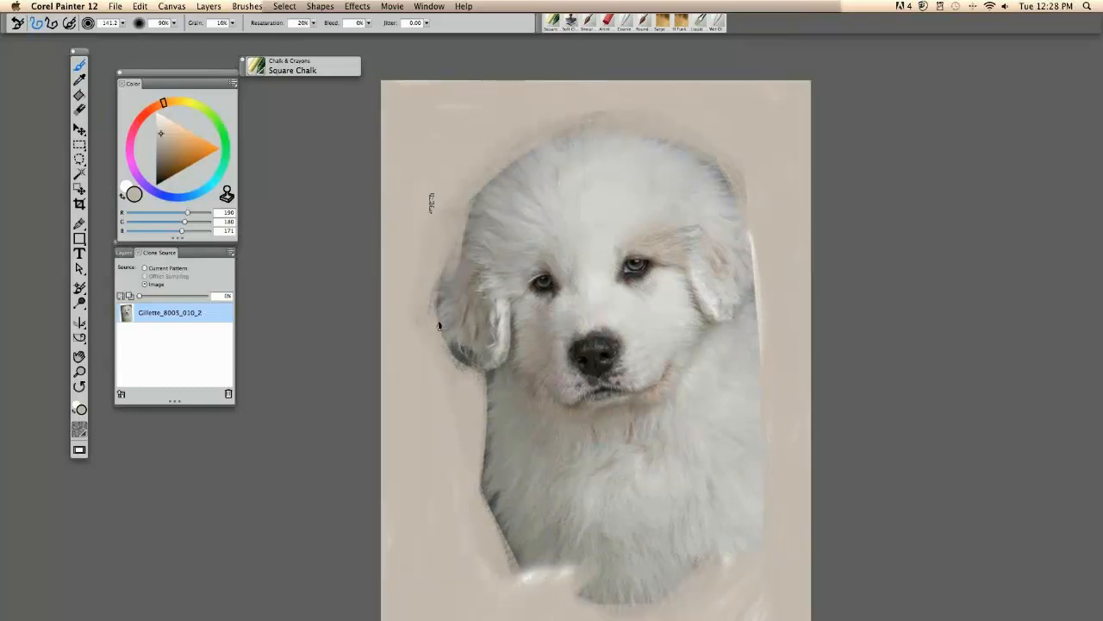
mouse_move(775, 297)
mouse_down()
mouse_move(759, 250)
mouse_move(756, 338)
mouse_up()
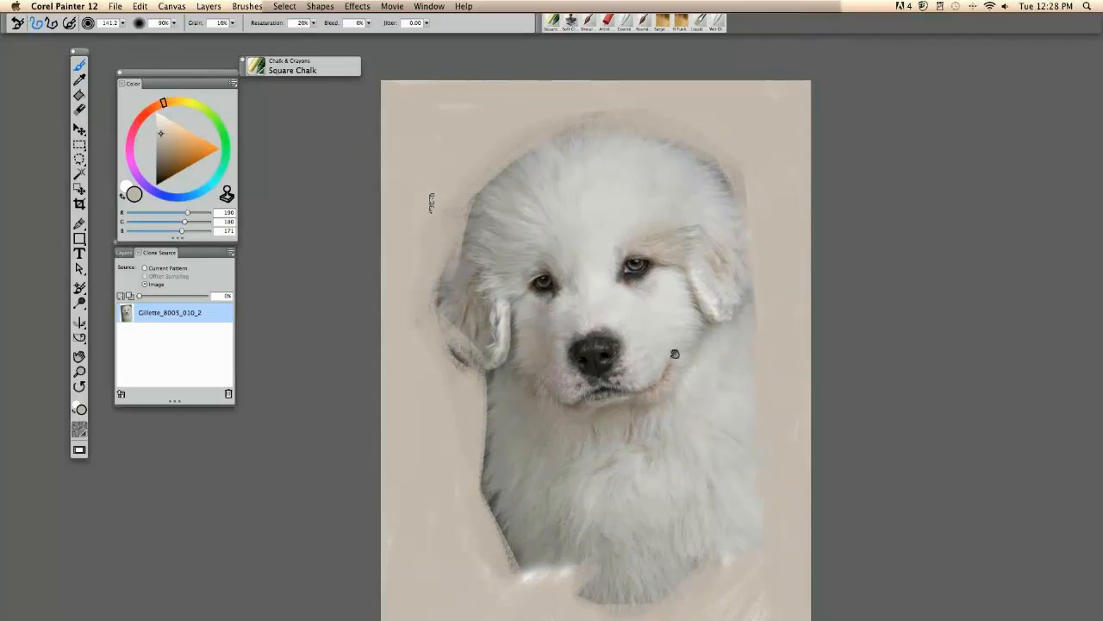
drag(675, 353, 680, 282)
mouse_move(490, 379)
mouse_down()
mouse_move(434, 404)
mouse_move(443, 400)
mouse_up()
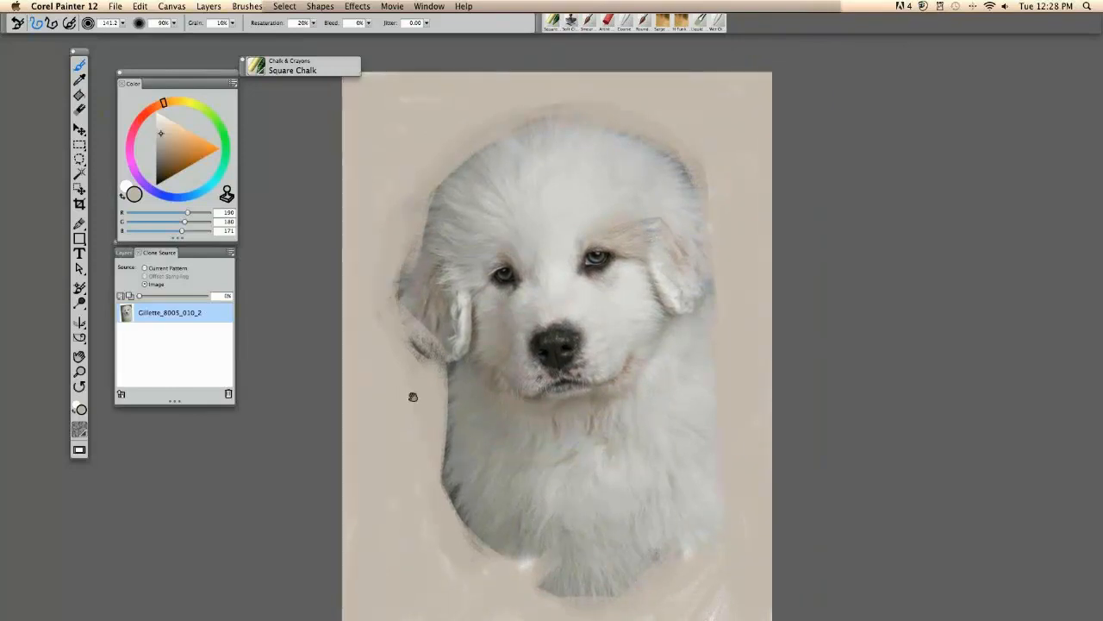
drag(413, 396, 427, 362)
Pick a warmer tan, RGB 192, 164, 138, and chalk it at 40% opacity into the background on both sides of the puppy's body
alt+click(629, 191)
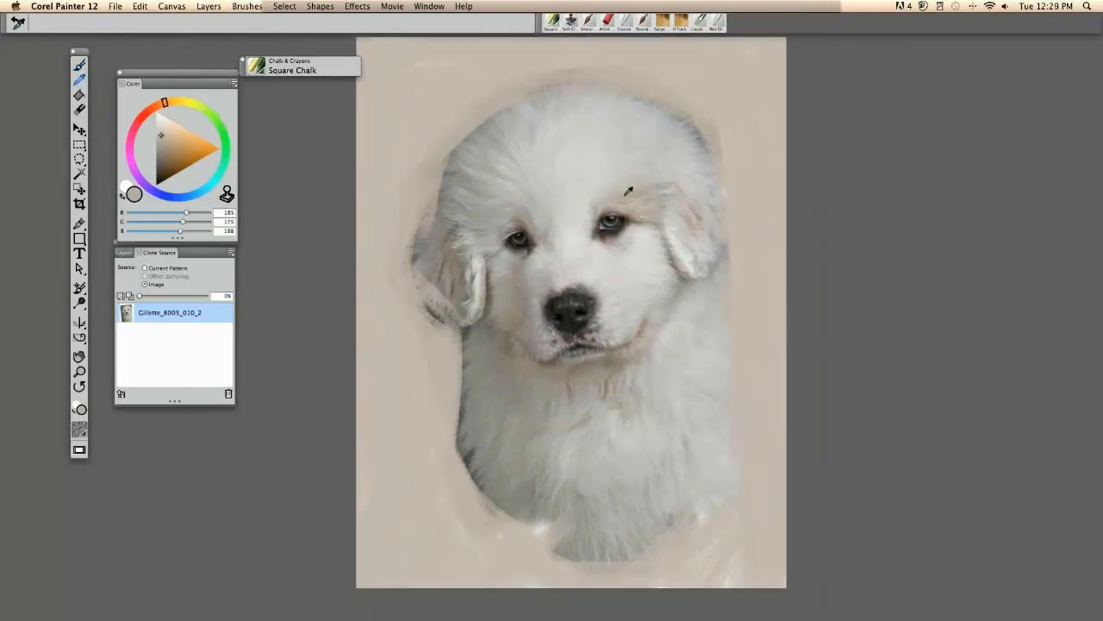
alt+click(630, 183)
drag(163, 133, 169, 137)
drag(405, 403, 411, 485)
mouse_move(410, 433)
mouse_down()
mouse_move(436, 373)
mouse_move(451, 451)
mouse_move(446, 396)
mouse_up()
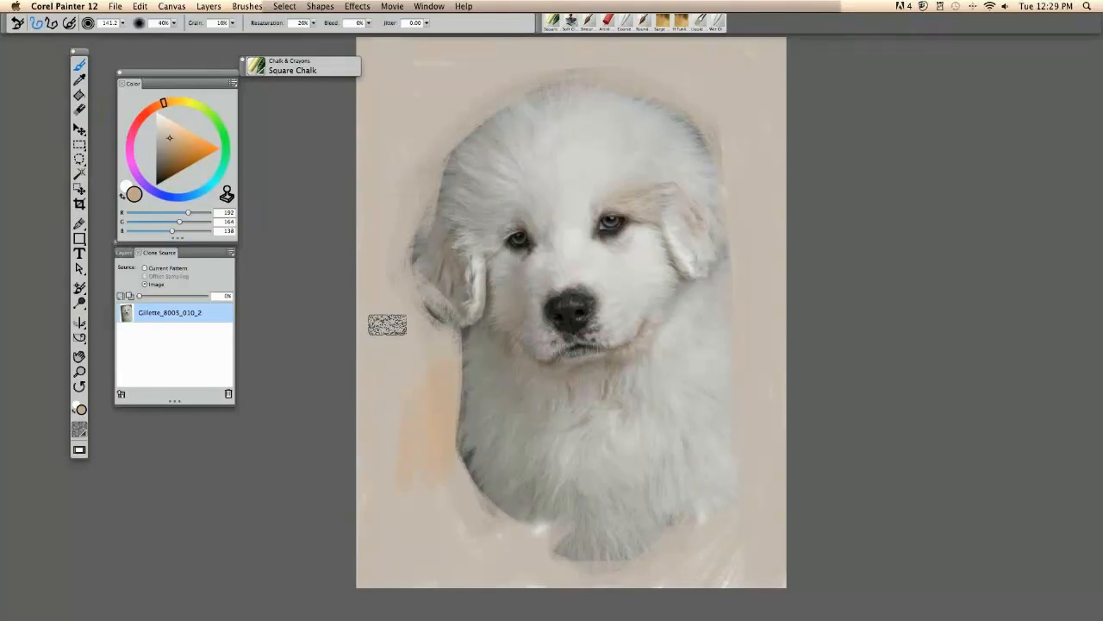
drag(385, 325, 387, 329)
mouse_move(409, 463)
mouse_down()
mouse_move(418, 443)
mouse_move(471, 539)
mouse_move(486, 494)
mouse_move(460, 537)
mouse_move(519, 552)
mouse_up()
mouse_move(752, 298)
mouse_down()
mouse_move(766, 343)
mouse_move(783, 284)
mouse_up()
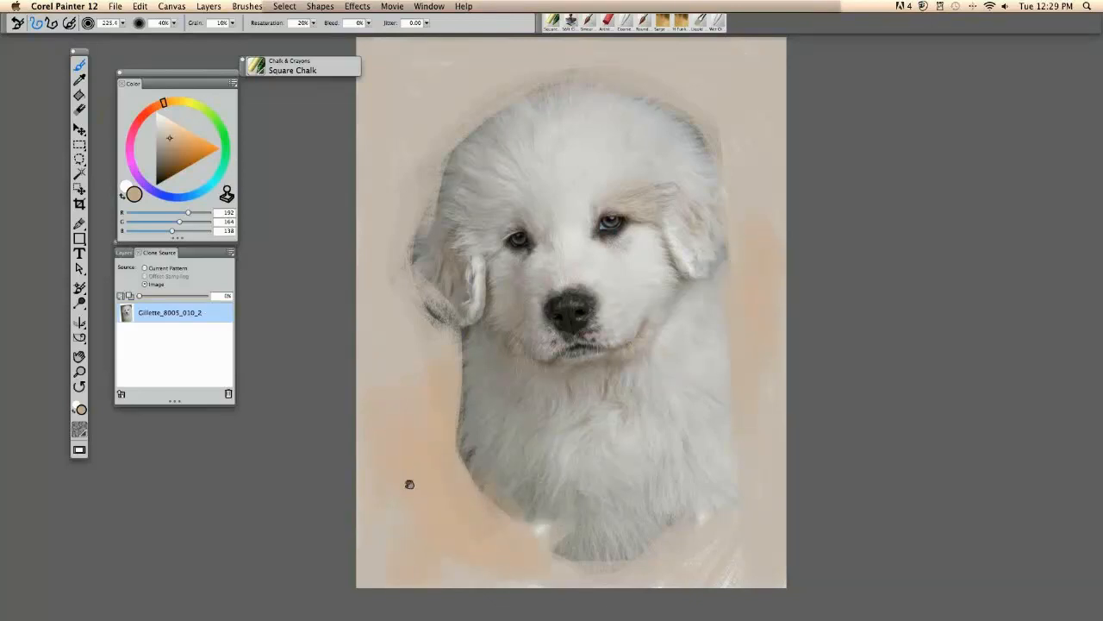
Deepen the tan background patches beside the puppy with a darker brown, RGB 172, 145, 122, at brush size 225.4
alt+click(465, 500)
mouse_move(412, 483)
mouse_down()
mouse_move(443, 448)
mouse_move(415, 455)
mouse_move(441, 499)
mouse_up()
mouse_move(453, 498)
mouse_down()
mouse_move(478, 468)
mouse_move(453, 525)
mouse_move(387, 535)
mouse_move(403, 570)
mouse_up()
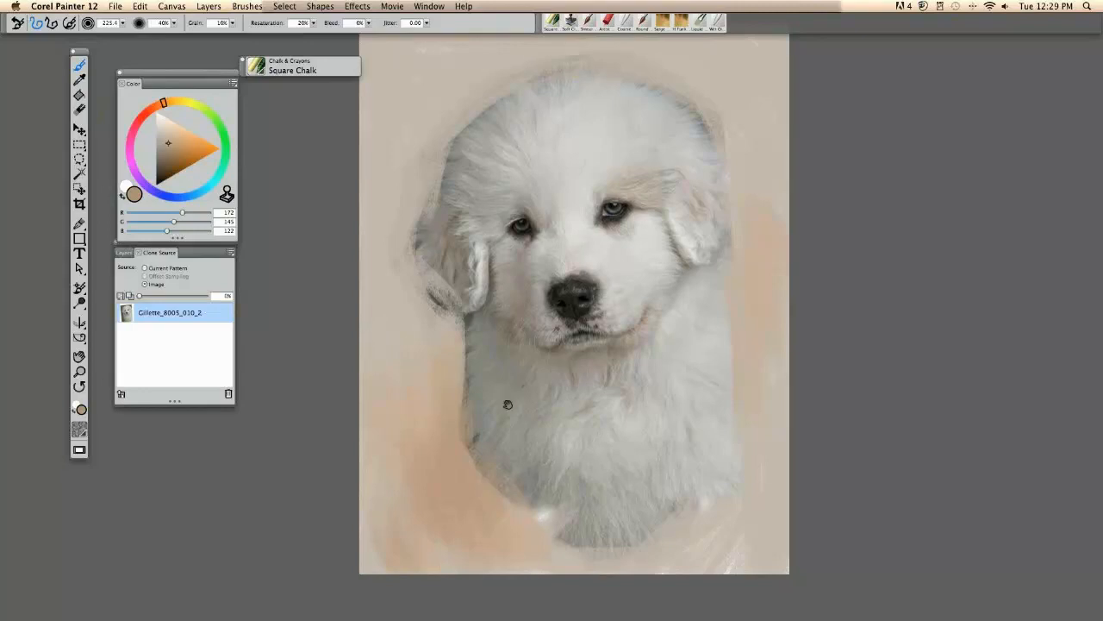
mouse_move(451, 446)
mouse_down()
mouse_move(470, 443)
mouse_move(442, 438)
mouse_up()
drag(434, 362, 411, 433)
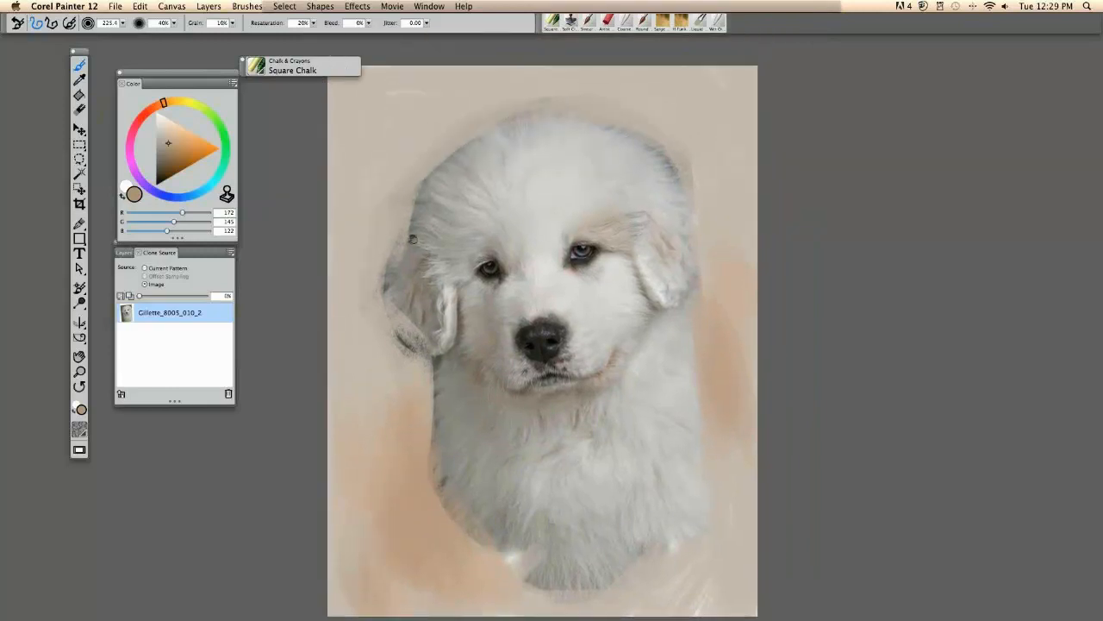
drag(413, 240, 418, 289)
Sample pale tones and chalk lighter colour into the background around the puppy's head, picking RGB 219, 209, 201
alt+click(457, 235)
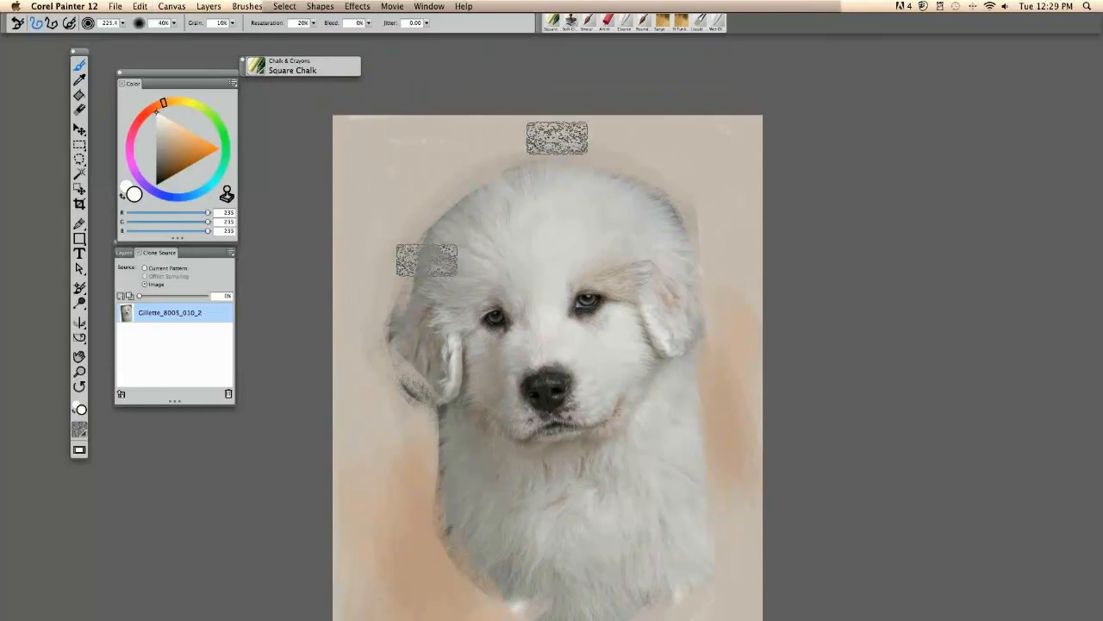
mouse_move(402, 234)
mouse_down()
mouse_move(423, 322)
mouse_move(490, 227)
mouse_move(411, 344)
mouse_up()
alt+click(502, 219)
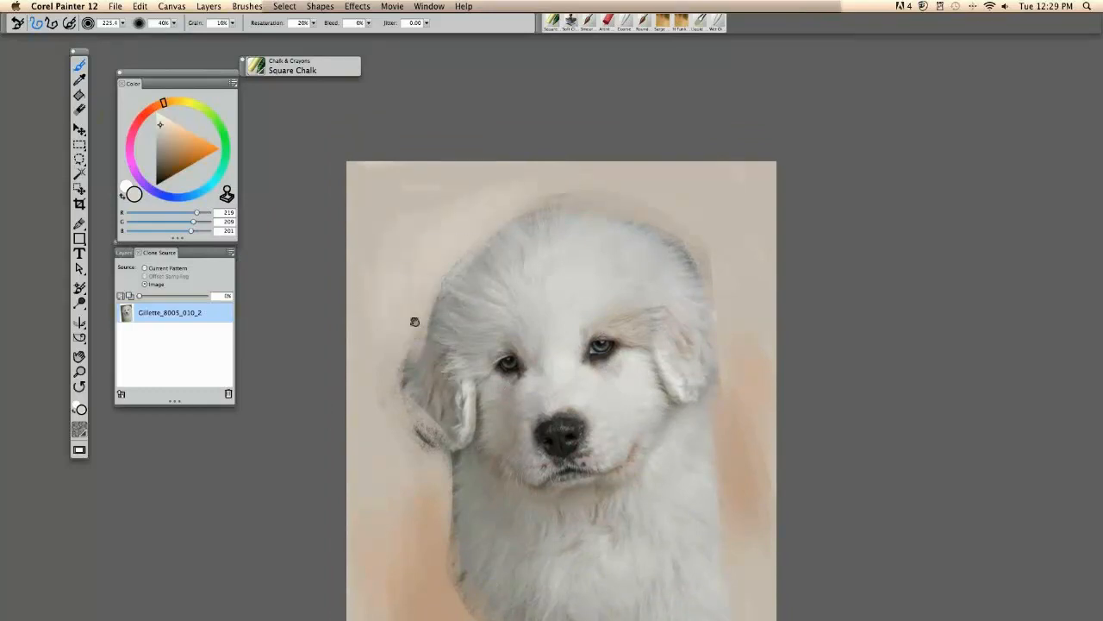
drag(415, 321, 413, 281)
key(super+minus)
key(super+minus)
key(super+minus)
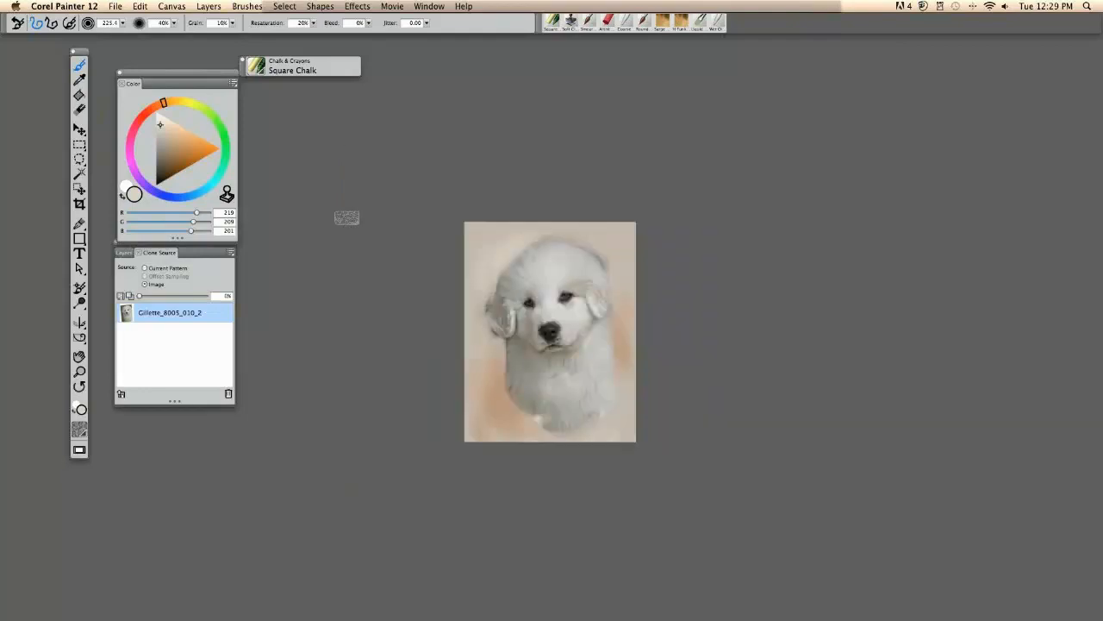
key(super+plus)
key(super+plus)
key(super+plus)
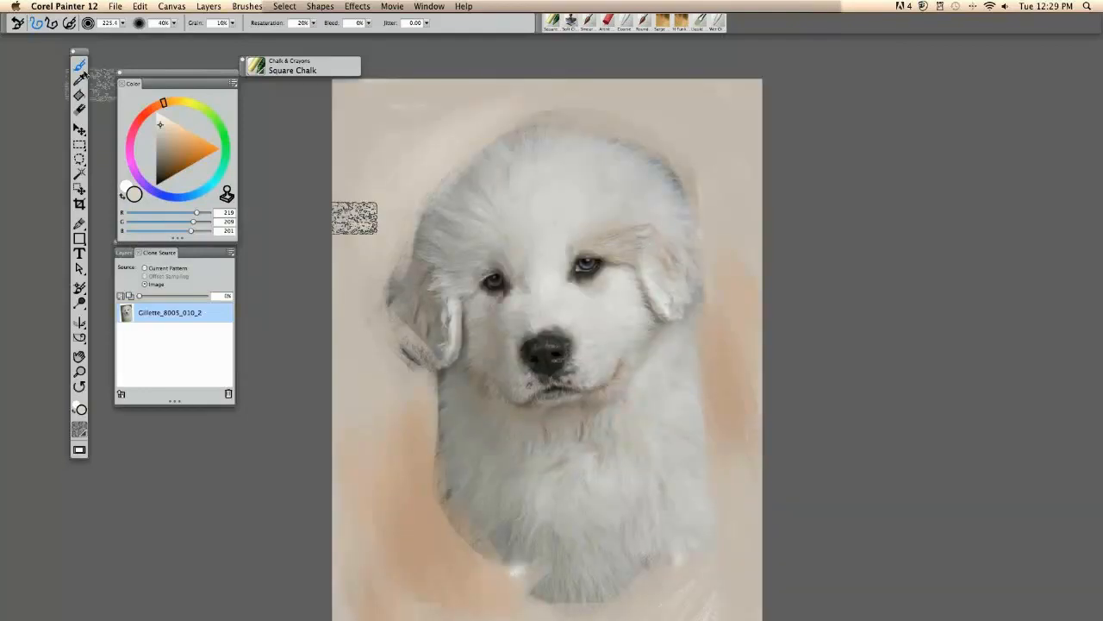
Start a Save As in the Brutus webinar folder, naming the file with the source photo's name prefixed by "1 ptr"
click(115, 6)
click(130, 132)
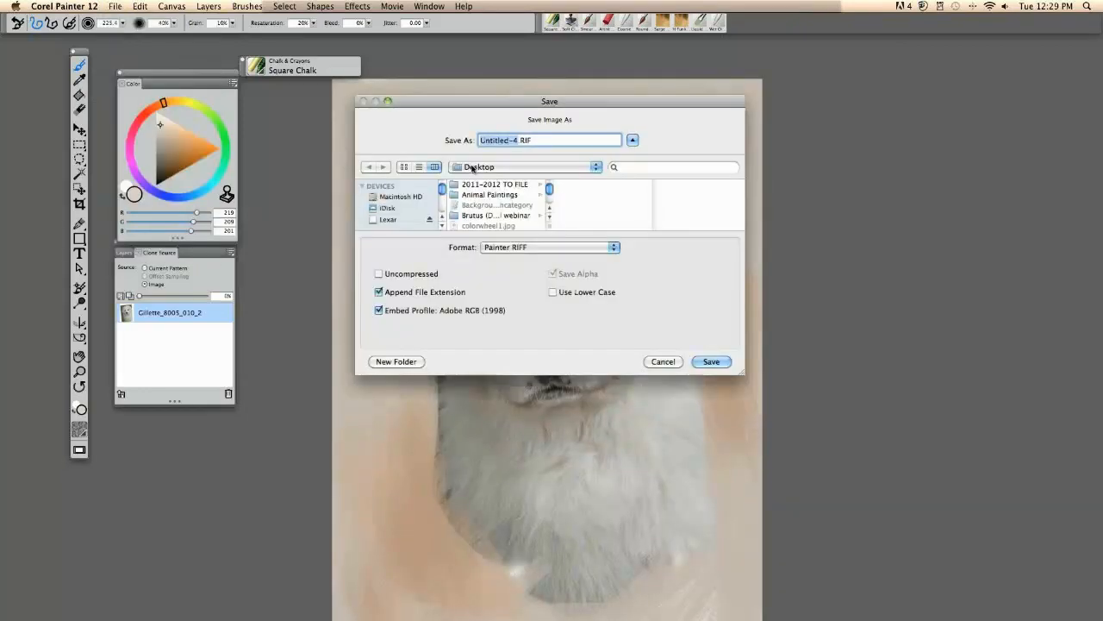
click(496, 168)
click(498, 253)
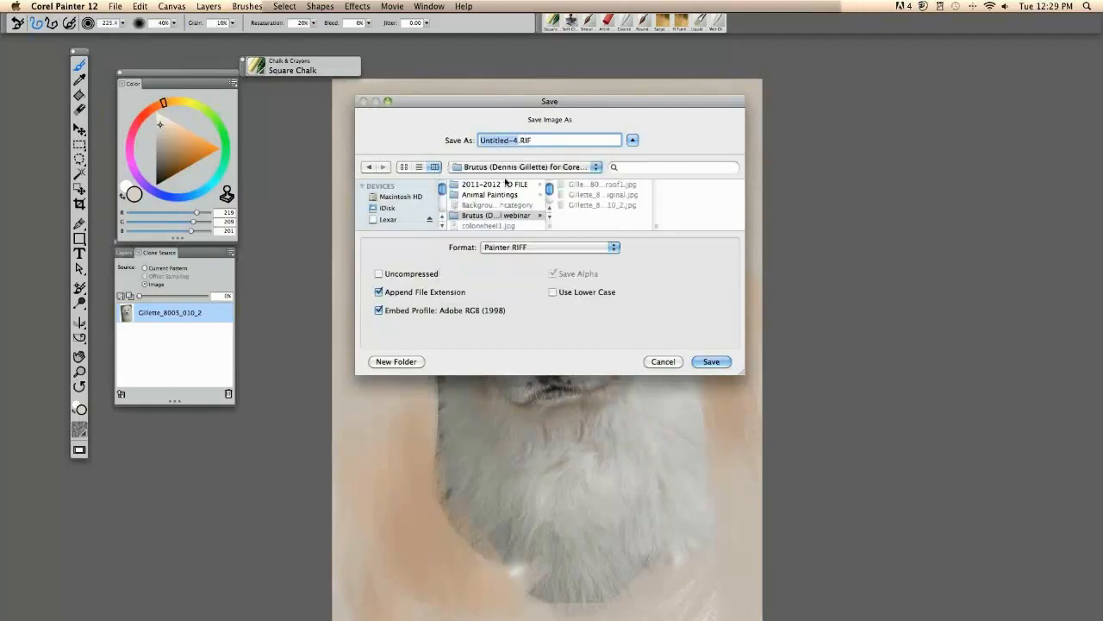
click(604, 205)
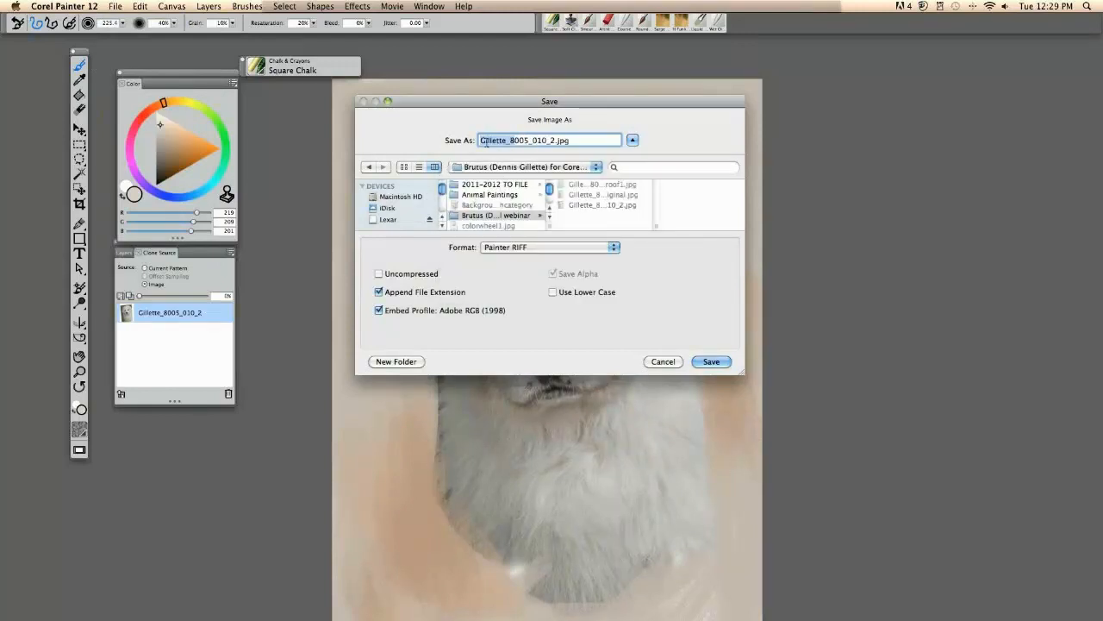
click(482, 142)
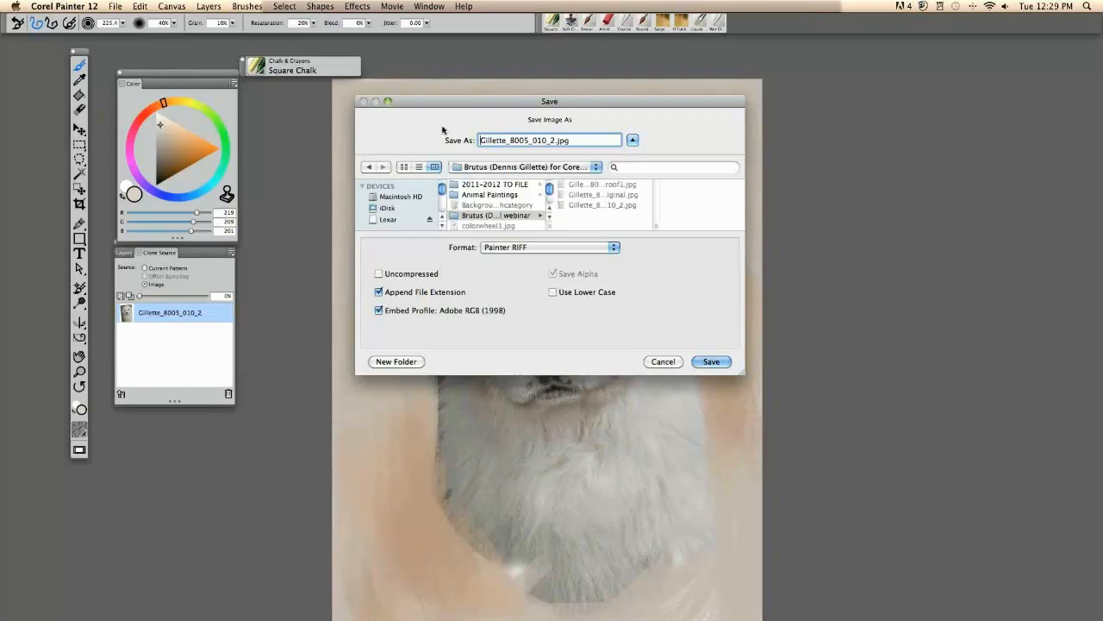
text(1 ptr)
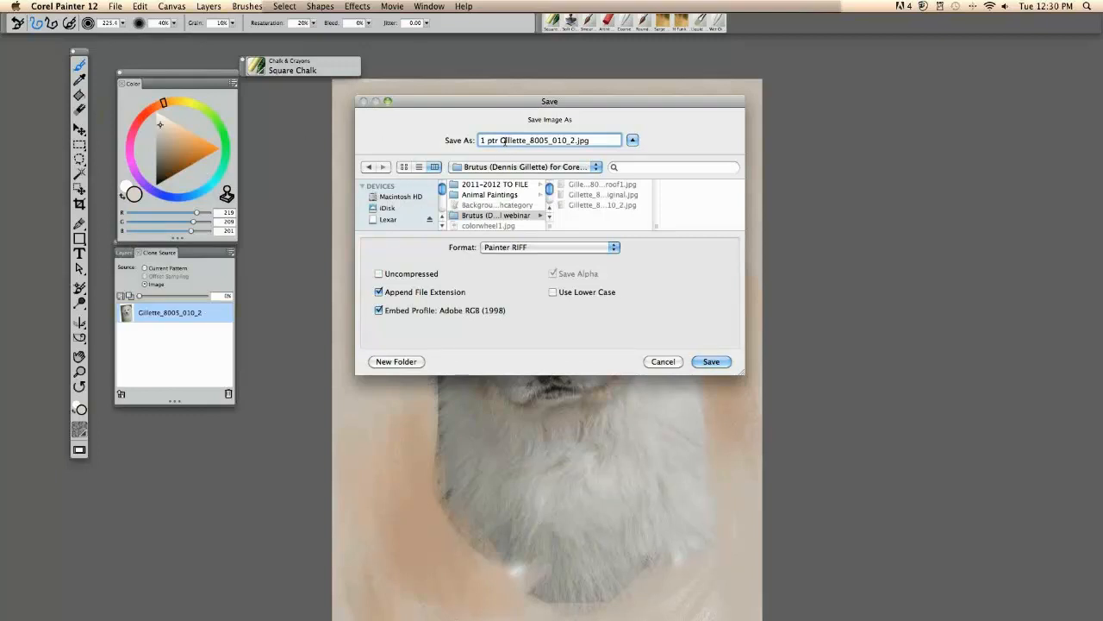
drag(501, 140, 590, 139)
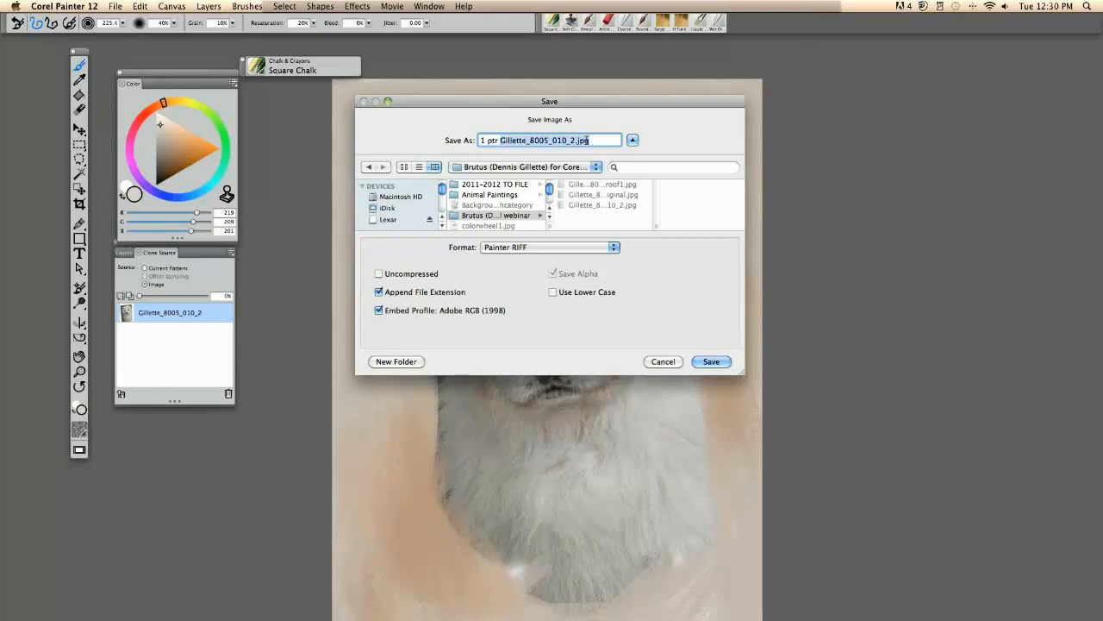
drag(500, 139, 396, 138)
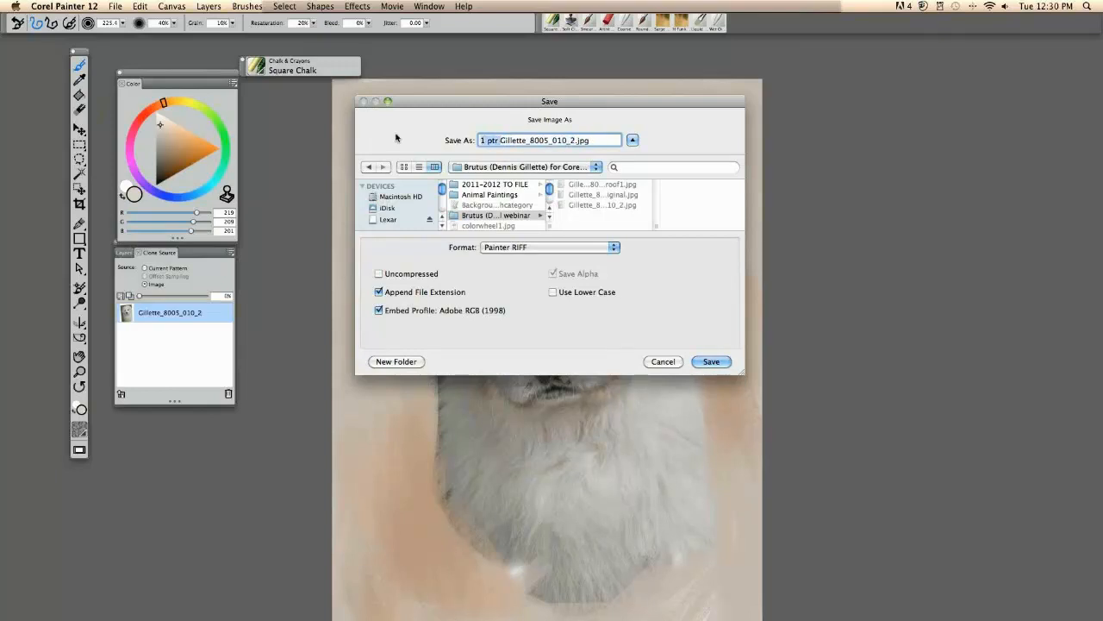
Set the format to Photoshop with the uncompressed option and save the painting, accepting the clone source notice
click(495, 251)
click(495, 278)
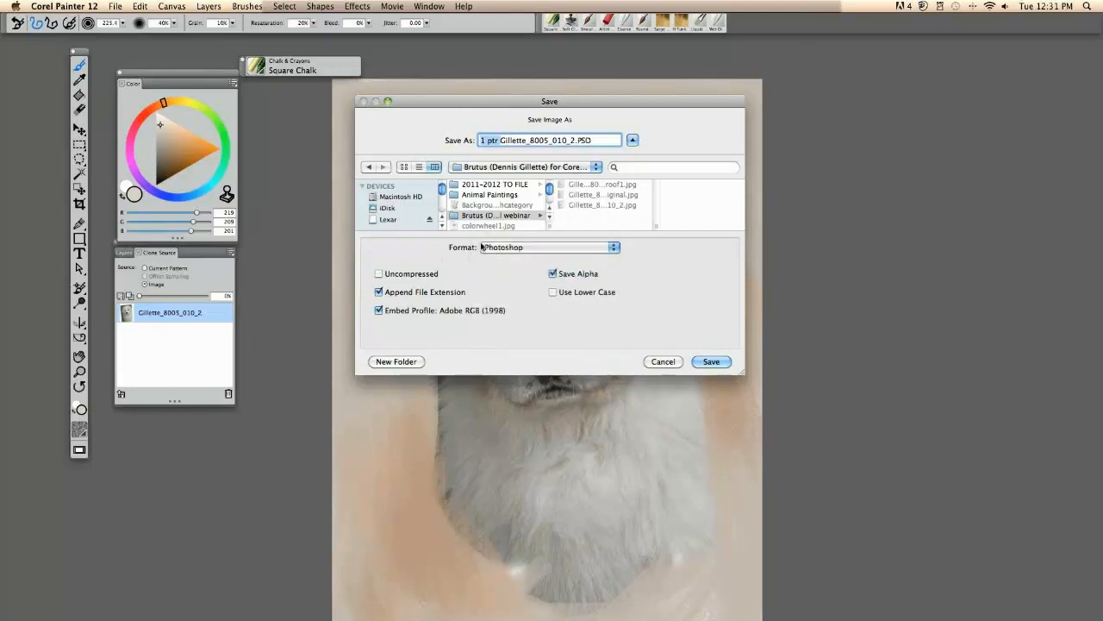
click(379, 274)
click(711, 361)
click(635, 216)
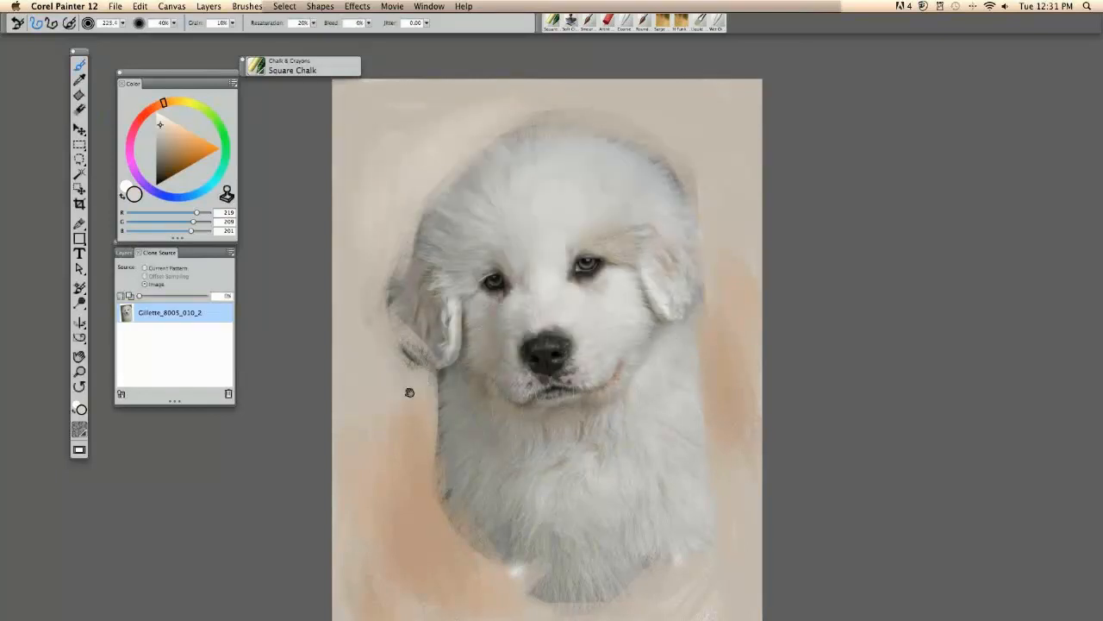
Compare the painted puppy with the clone source photo by toggling Tracing Paper
mouse_move(413, 388)
mouse_down()
mouse_move(414, 360)
mouse_move(417, 402)
mouse_up()
click(171, 6)
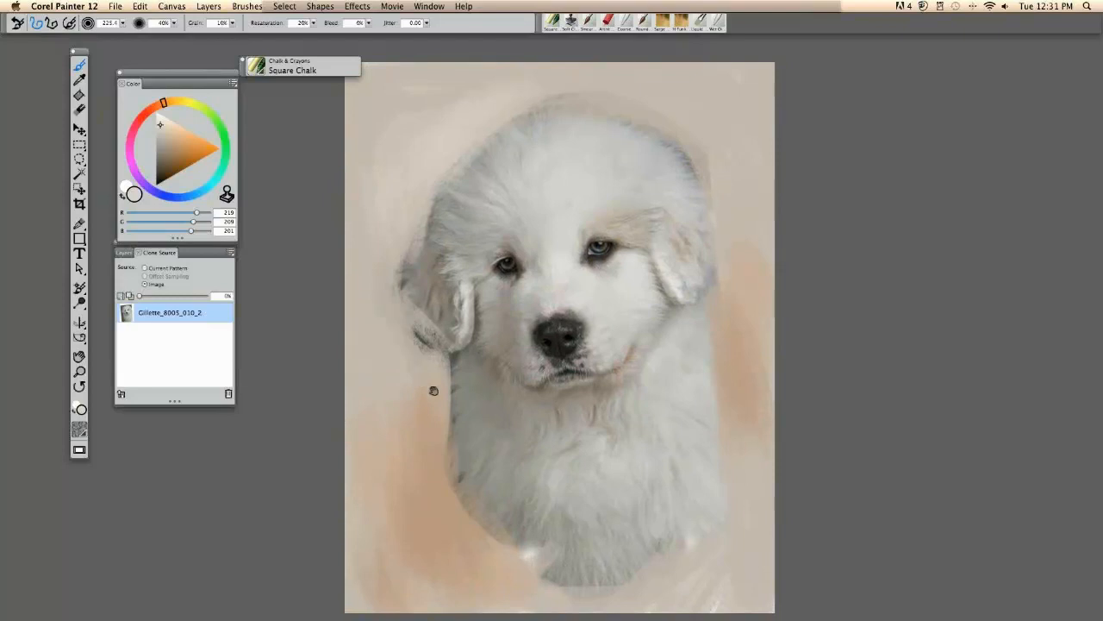
drag(434, 391, 397, 350)
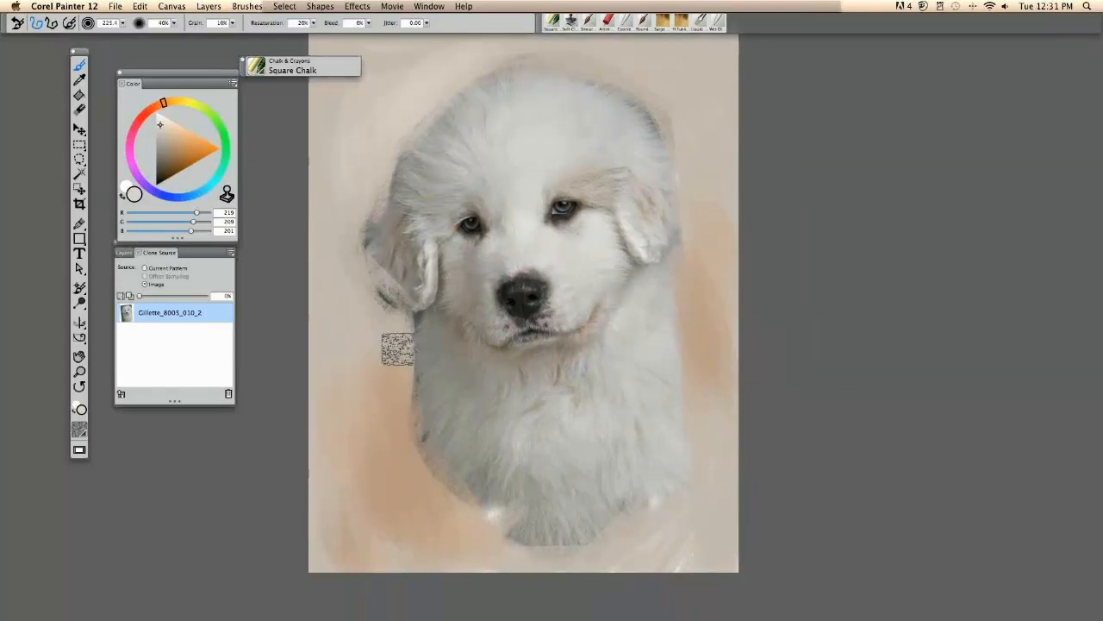
key(super+t)
key(super+t)
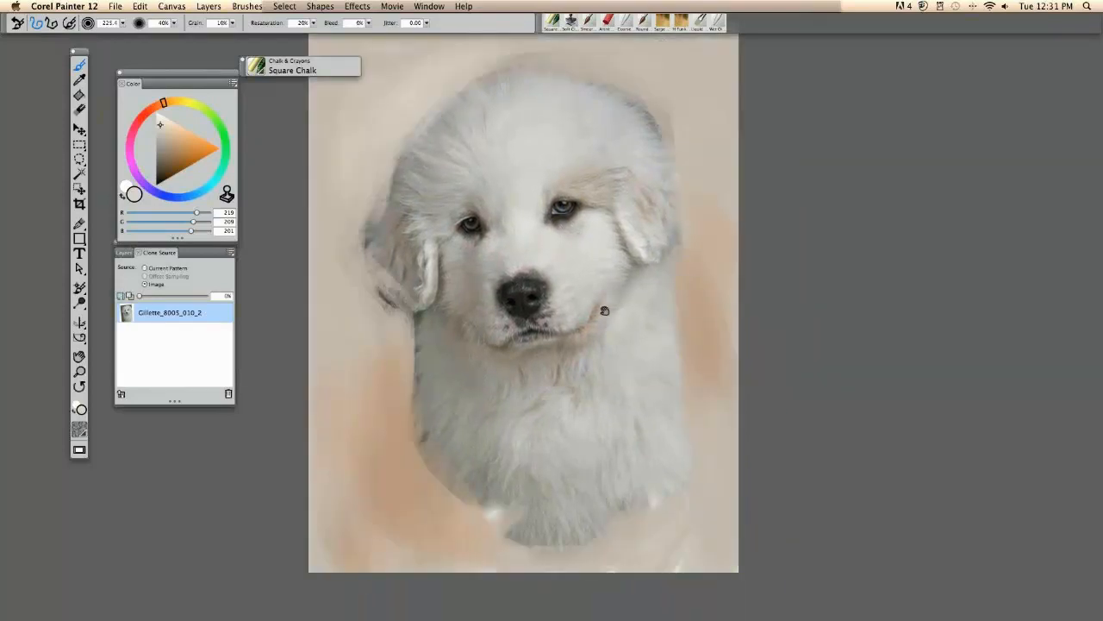
drag(604, 311, 605, 291)
key(super+t)
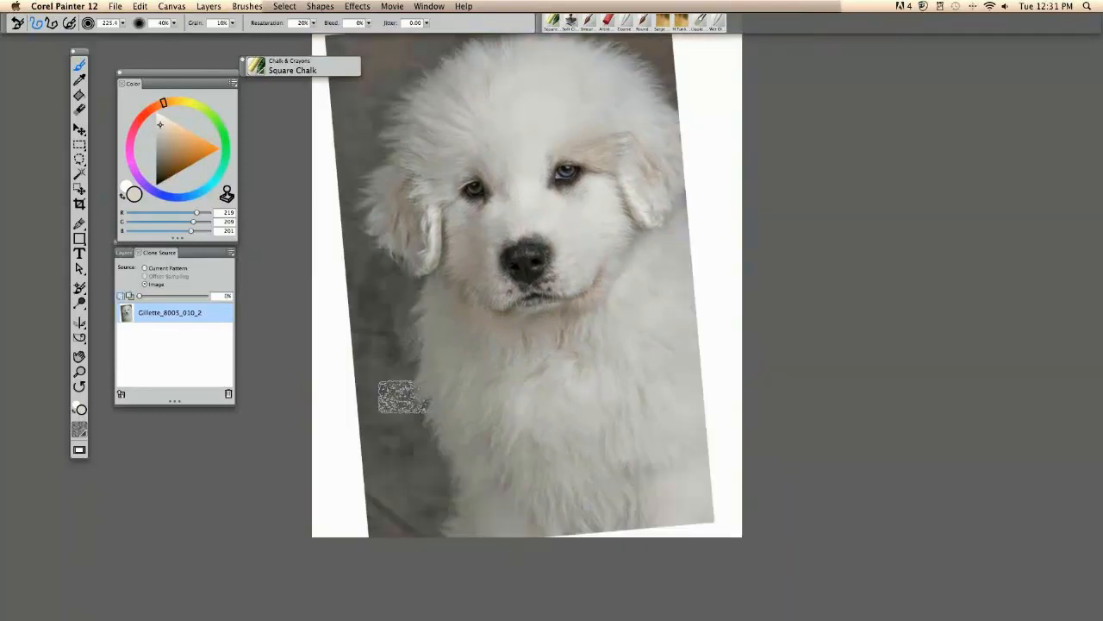
key(super+t)
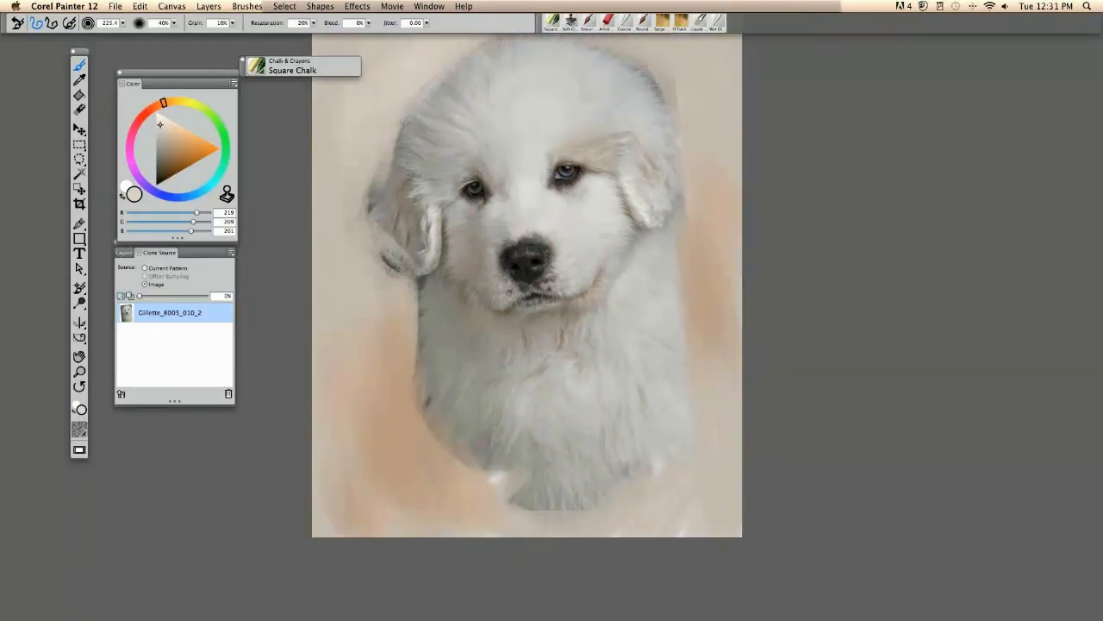
Sample grey fur tones and chalk them along the left edge of the puppy's body and across the lower chest
alt+click(443, 347)
drag(417, 314, 419, 368)
alt+click(445, 367)
mouse_move(434, 409)
mouse_down()
mouse_move(462, 466)
mouse_move(565, 531)
mouse_up()
key(super+t)
key(super+t)
alt+click(485, 439)
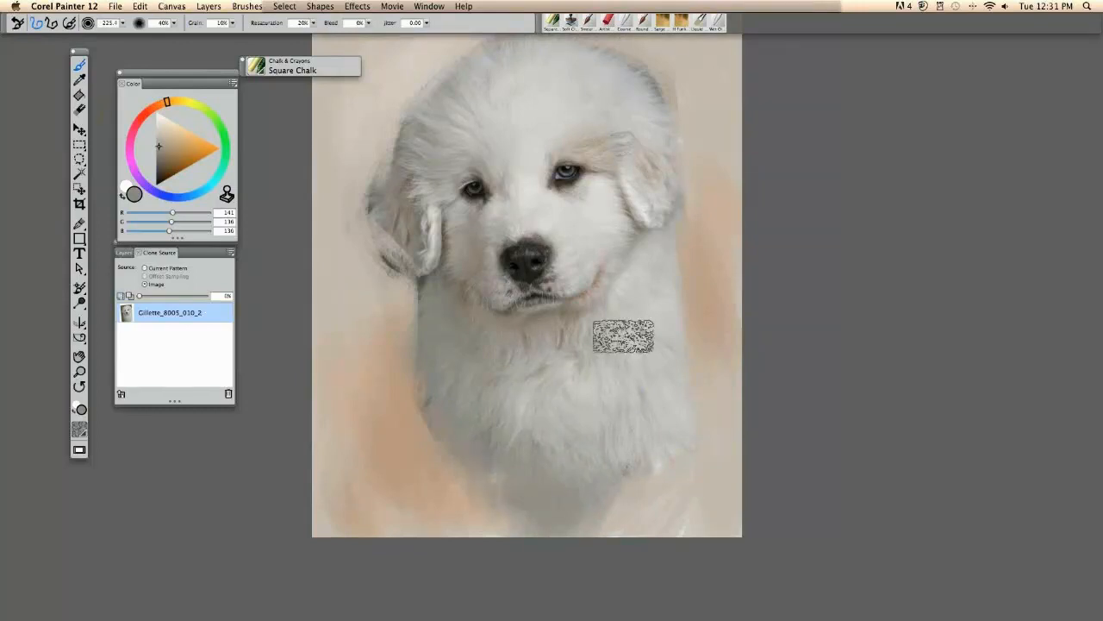
Sample more fur tones at the lower chest and chalk over its lower right edge, checking against the clone source
alt+click(670, 450)
alt+click(598, 458)
key(super+t)
key(super+t)
Sample light greys such as RGB 186, 185, 181 from the fur and chalk out the puppy's shoulder below the right-hand ear
alt+click(658, 276)
alt+click(657, 276)
key(super+t)
key(super+t)
key(super+t)
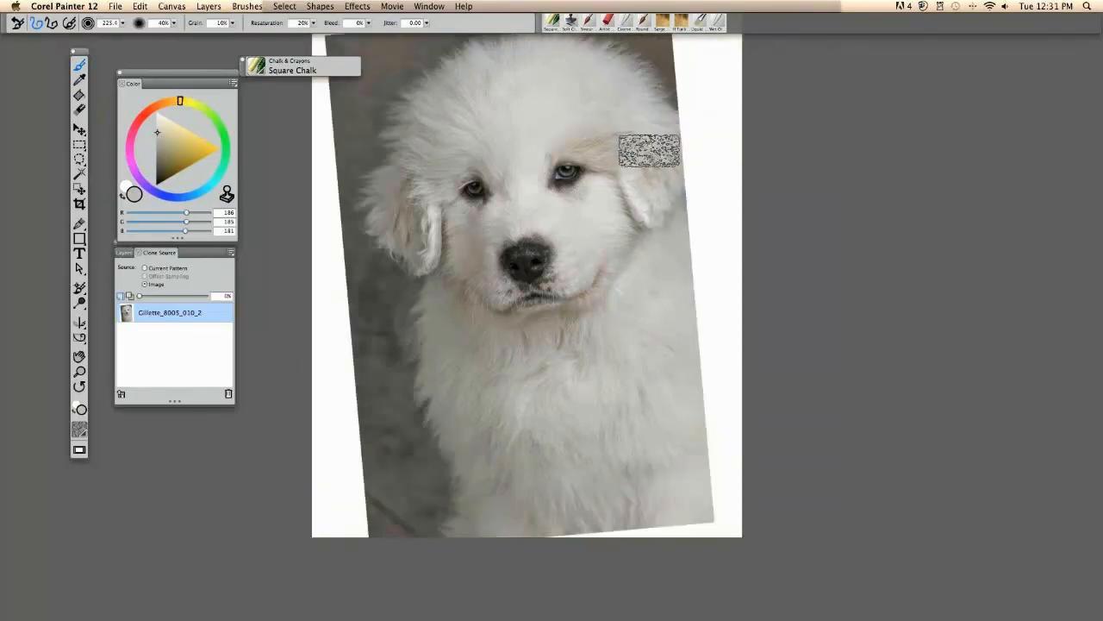
key(super+t)
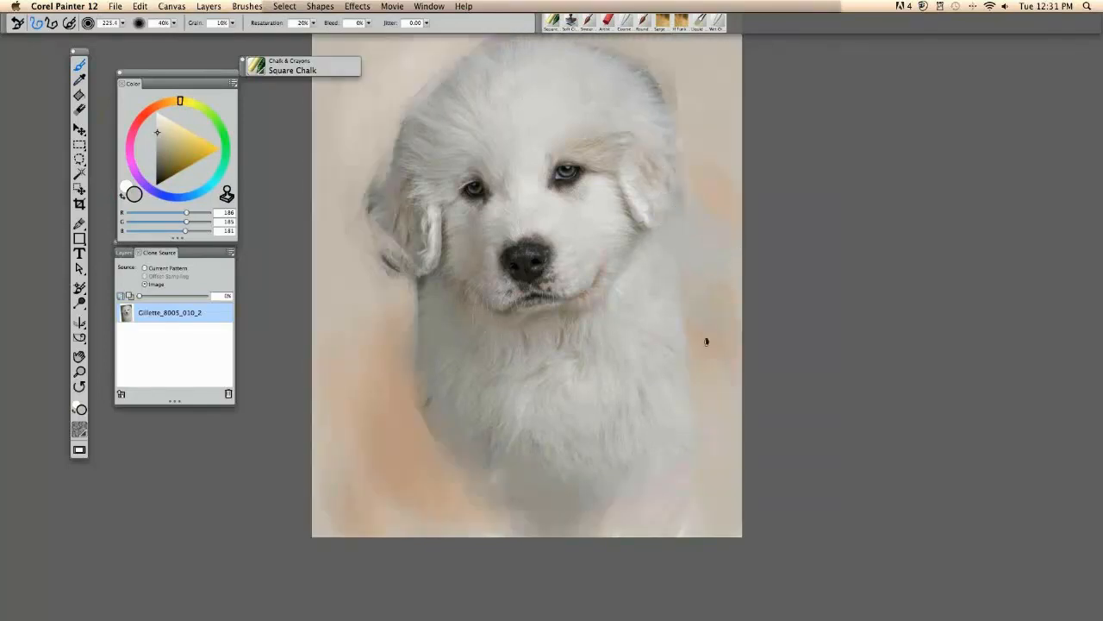
key(alt)
alt+click(660, 308)
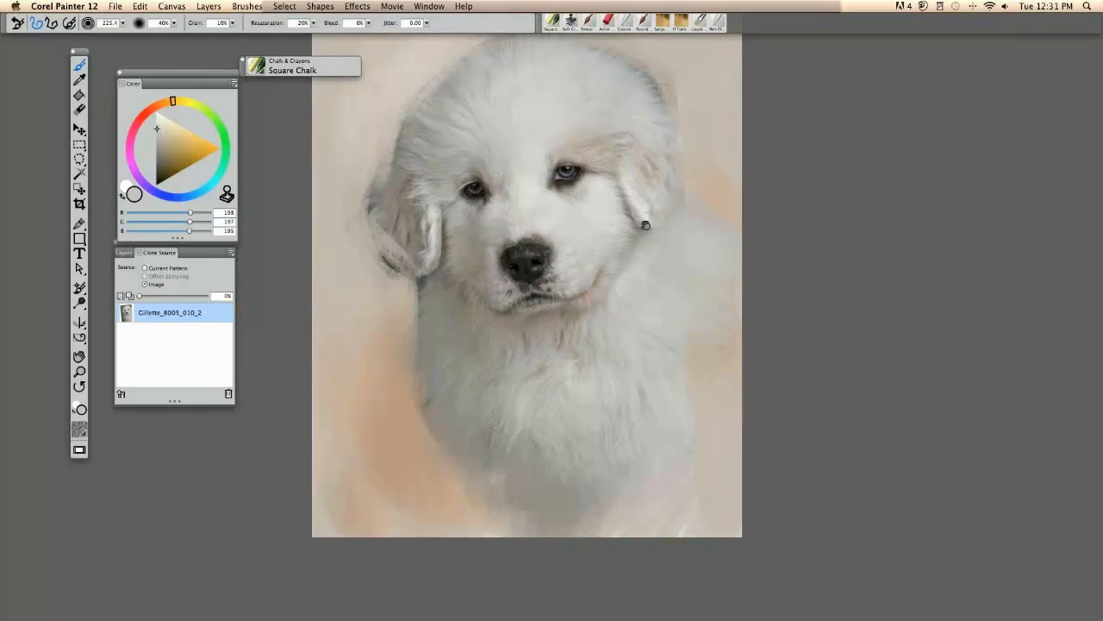
Chalk below the right-hand ear and soften the head's upper right edge with a sampled beige, RGB 189, 179, 170
drag(645, 223, 647, 264)
alt+click(662, 108)
drag(658, 130, 629, 110)
Check the whole painting and save it again in its Photoshop file, accepting the clone source notice
key(super+minus)
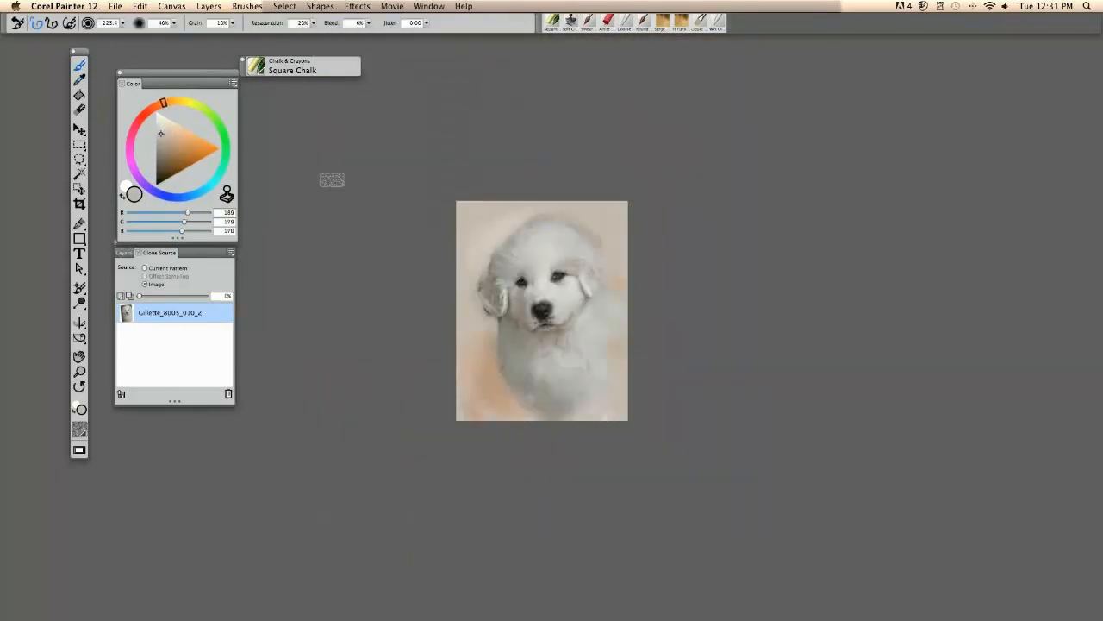
key(super+0)
key(super+s)
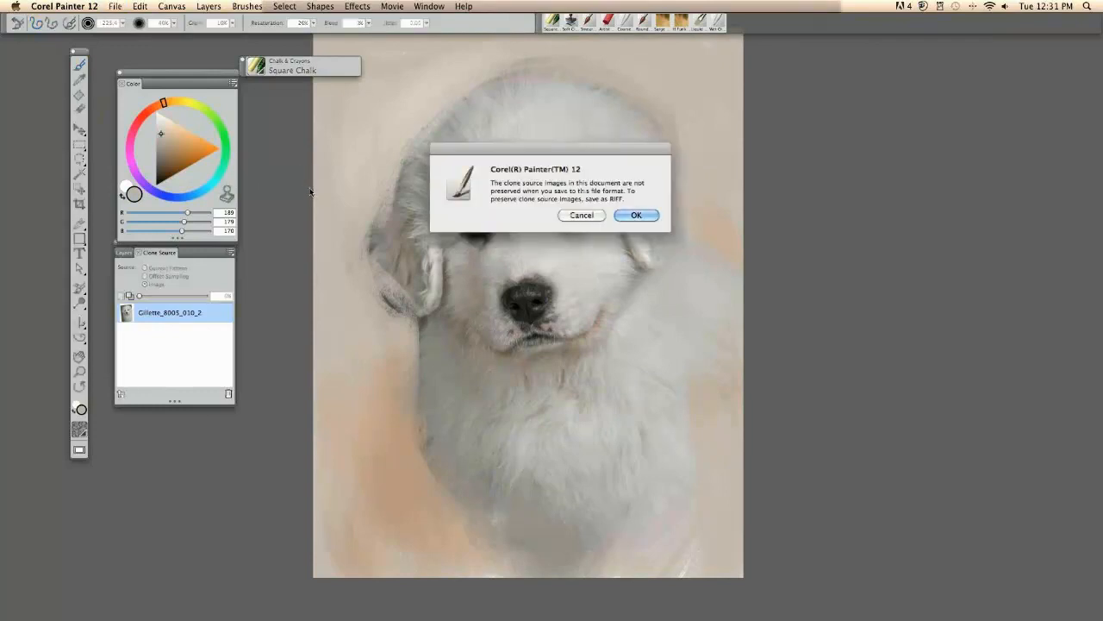
key(Return)
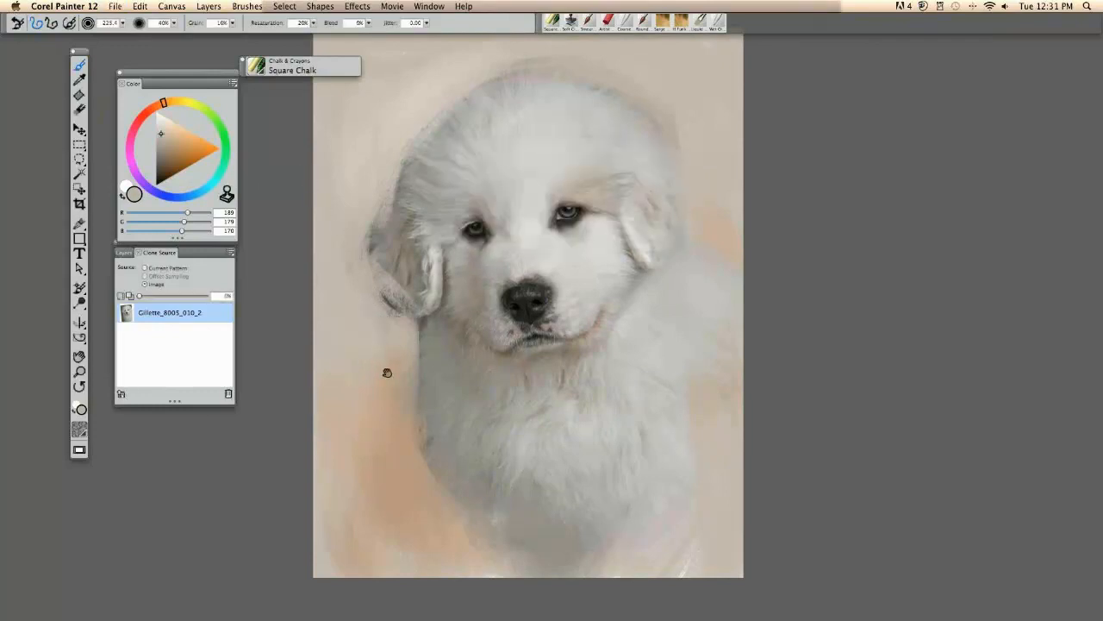
Choose the Smeary Round brush from the Oils category
drag(387, 373, 415, 387)
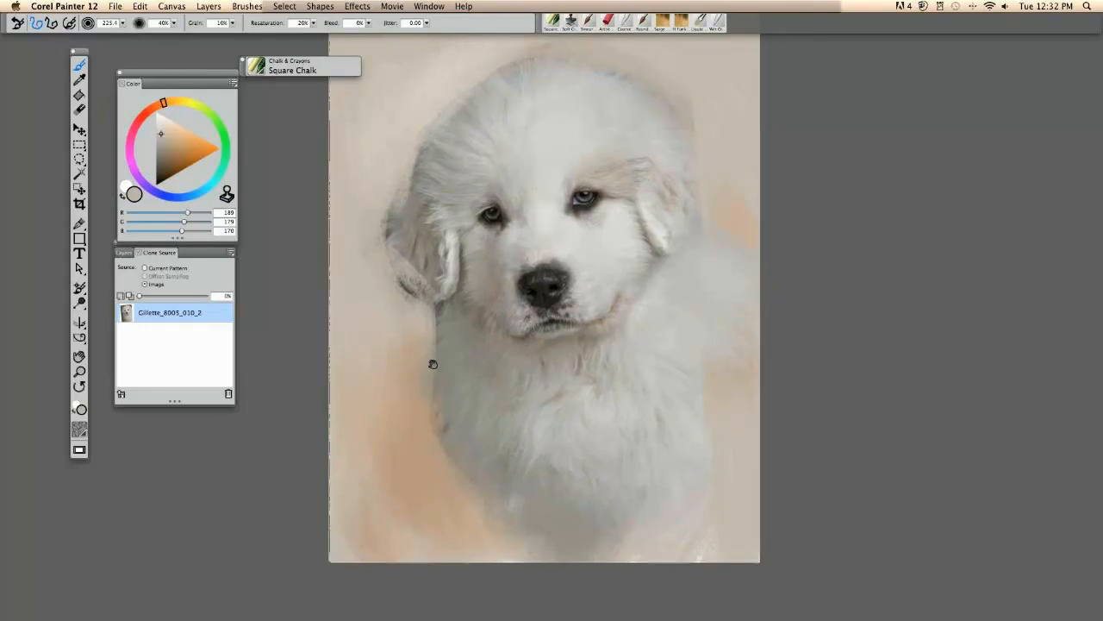
drag(431, 362, 444, 371)
click(261, 72)
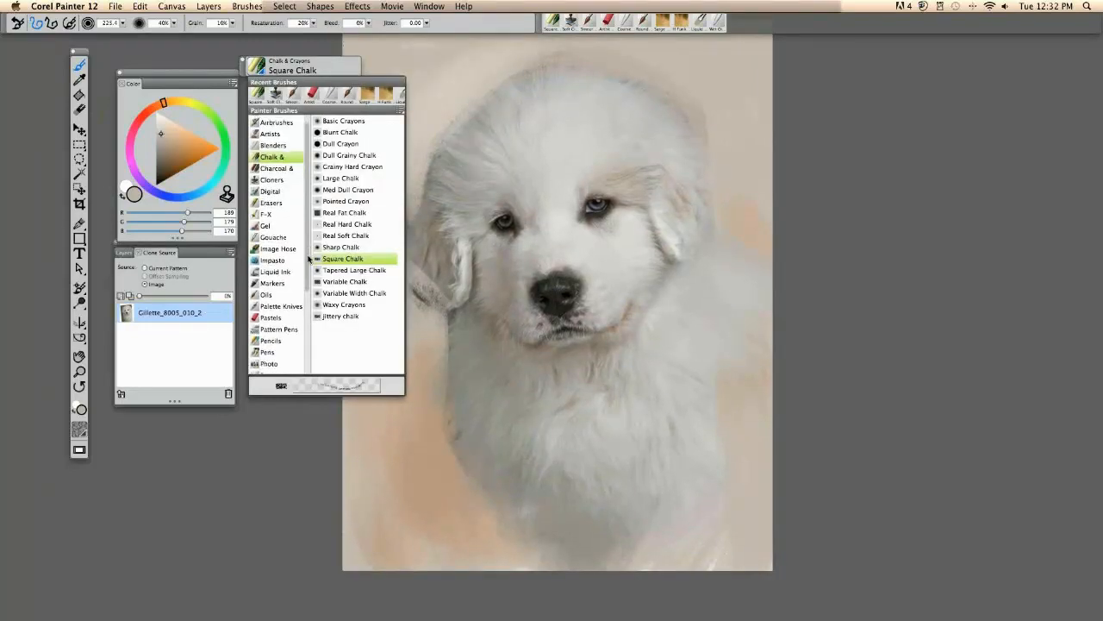
drag(309, 258, 308, 299)
click(269, 235)
drag(403, 235, 412, 246)
scroll(412, 276, down, 5)
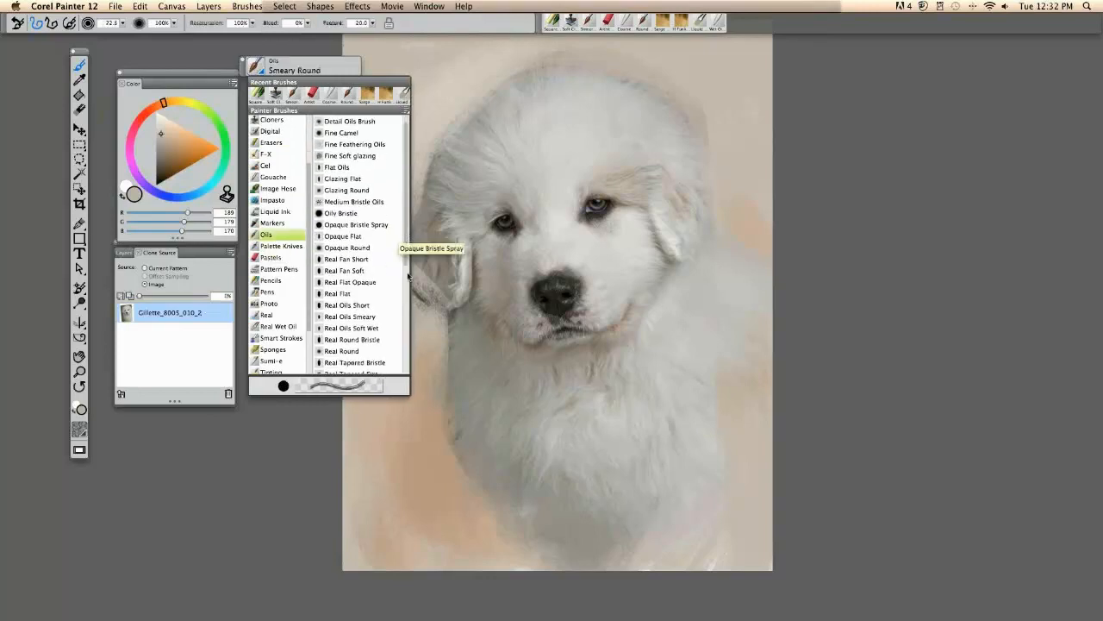
scroll(412, 311, down, 1)
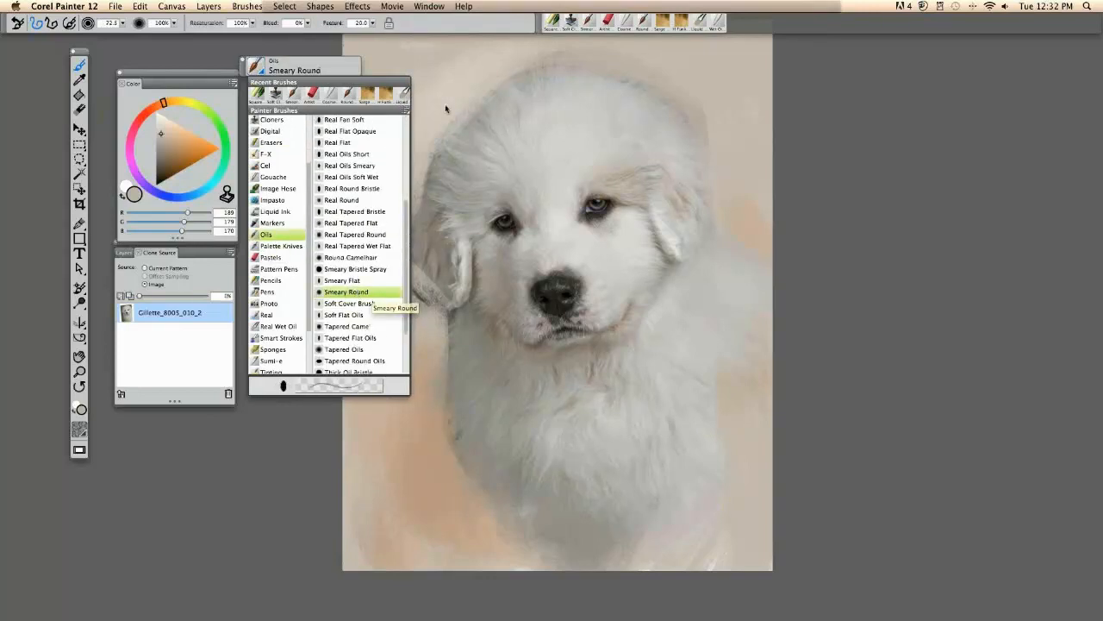
Set the Smeary Round brush's resaturation to 0% and enlarge it to about 94.8
click(251, 24)
text(0)
key(Return)
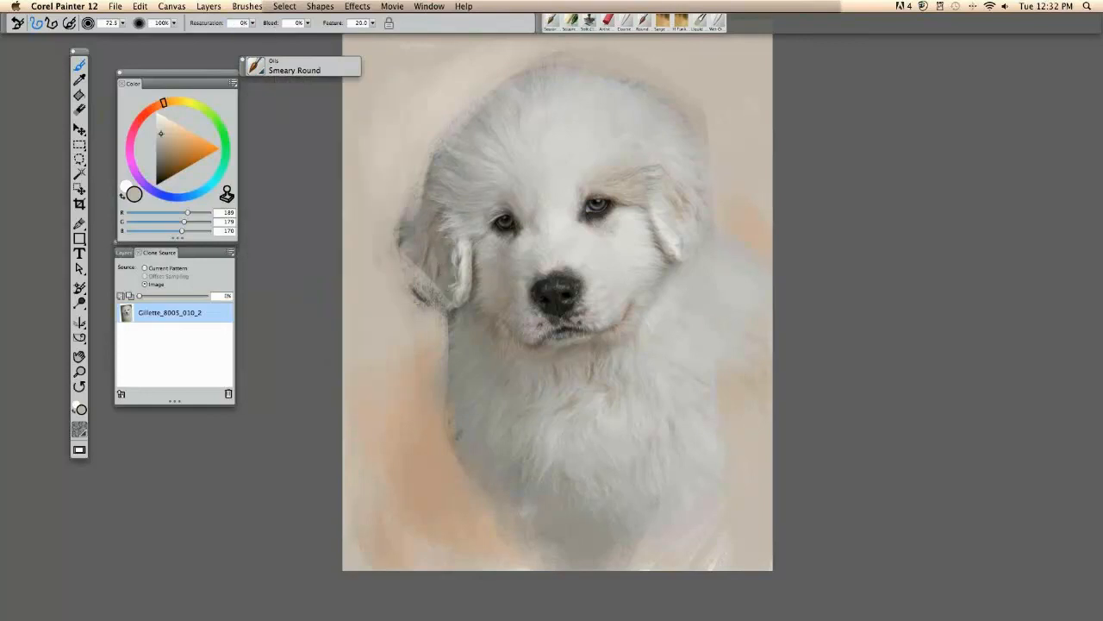
drag(433, 248, 445, 250)
drag(421, 349, 435, 308)
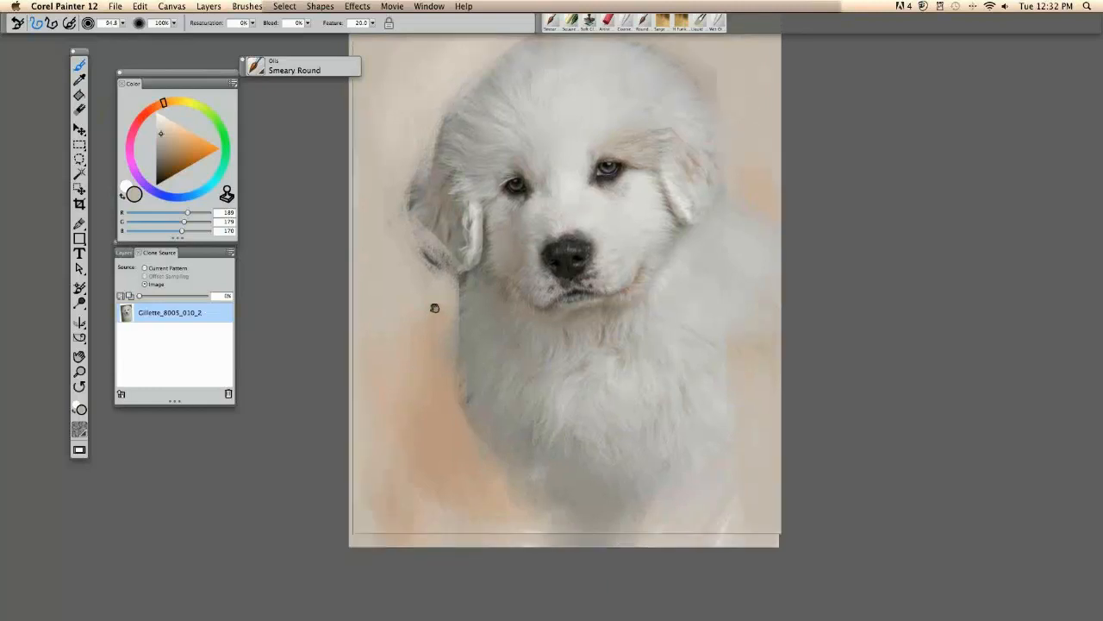
scroll(435, 308, up, 2)
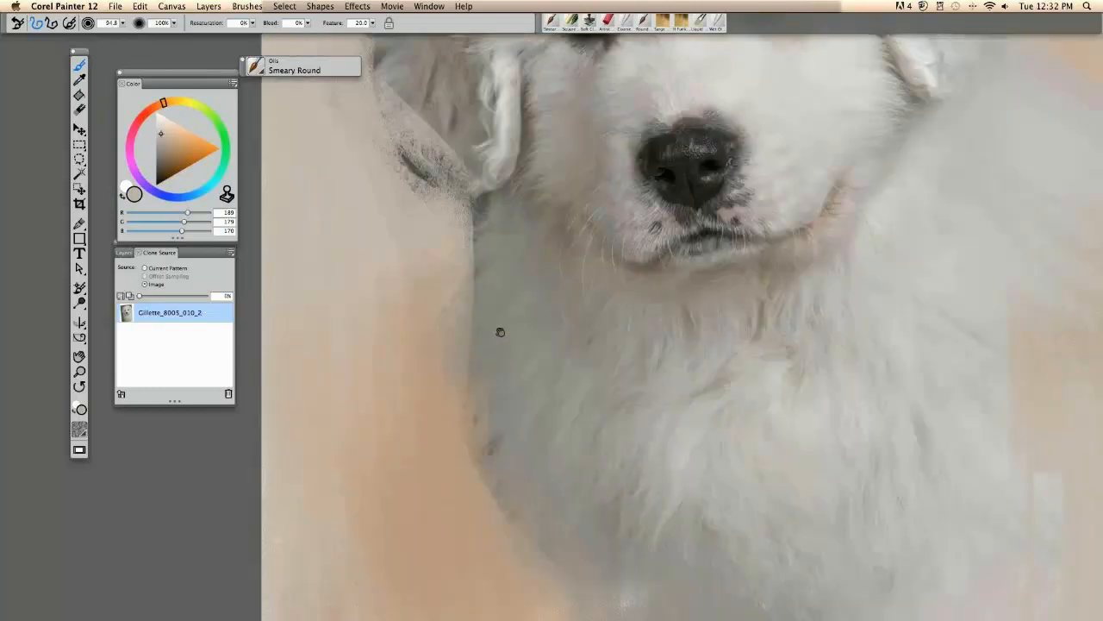
Lower the brush's Feature setting and try a smearing stroke in the background below the left-hand ear
drag(500, 332, 595, 293)
text(6)
drag(500, 246, 506, 379)
drag(367, 24, 345, 22)
text(9)
mouse_move(468, 204)
mouse_down()
mouse_move(528, 281)
mouse_move(476, 207)
mouse_move(512, 276)
mouse_move(498, 303)
mouse_up()
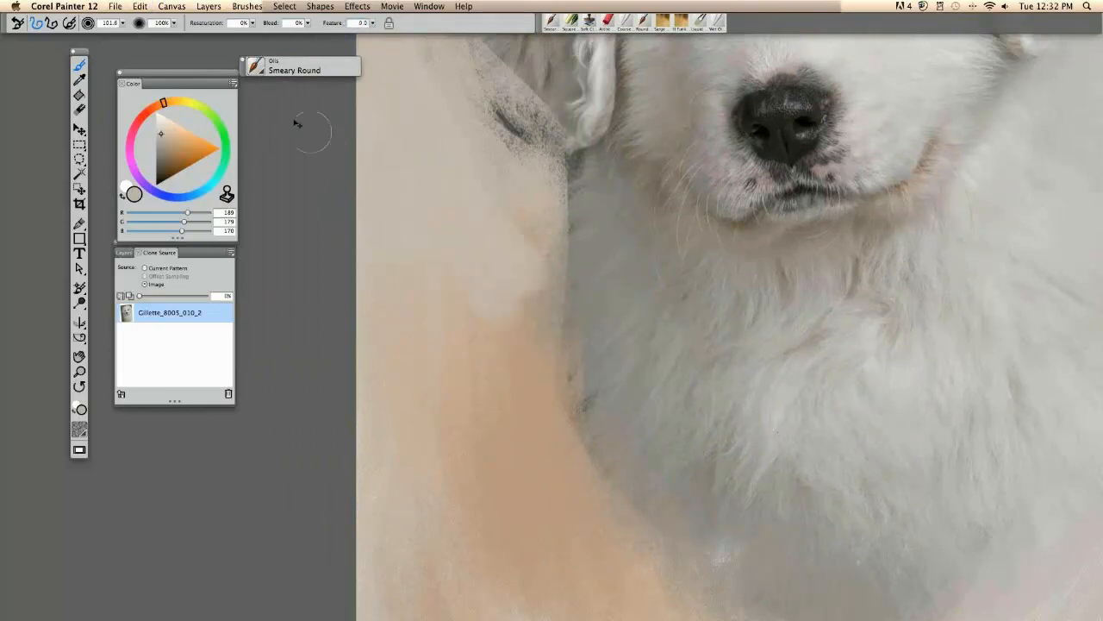
key(super+z)
Set the brush's bleed to 50% and smear the tan background beside the puppy's chest
drag(304, 24, 283, 23)
text(50)
mouse_move(525, 327)
mouse_down()
mouse_move(481, 298)
mouse_move(458, 318)
mouse_move(451, 345)
mouse_up()
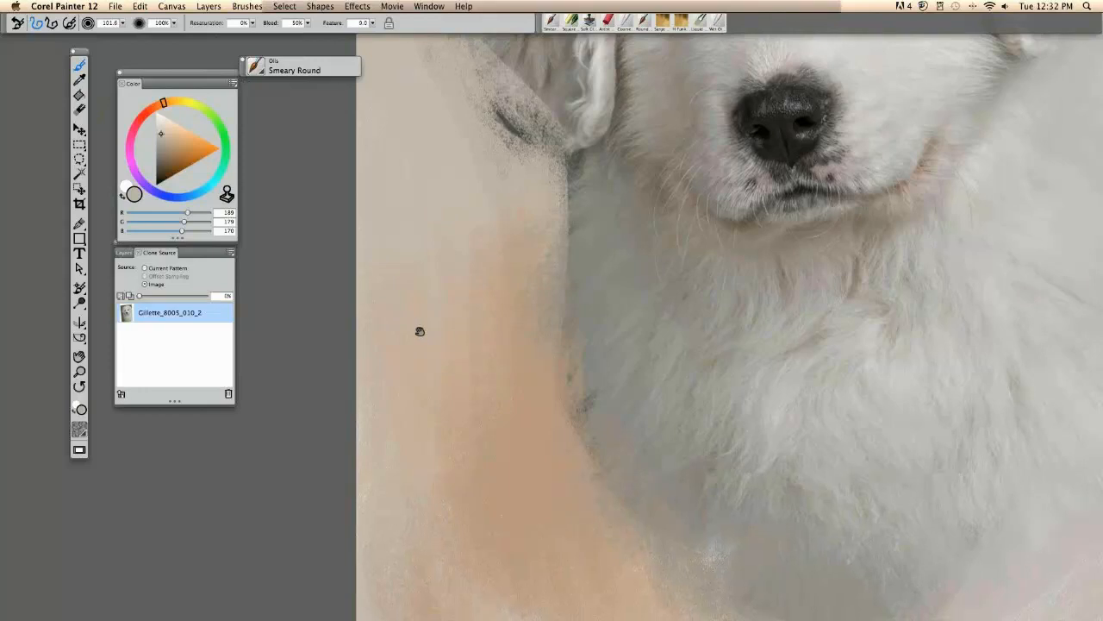
Switch the paper texture to Artists Canvas and blend the tan background into the left edge of the chest at brush size 81.6
drag(420, 331, 379, 324)
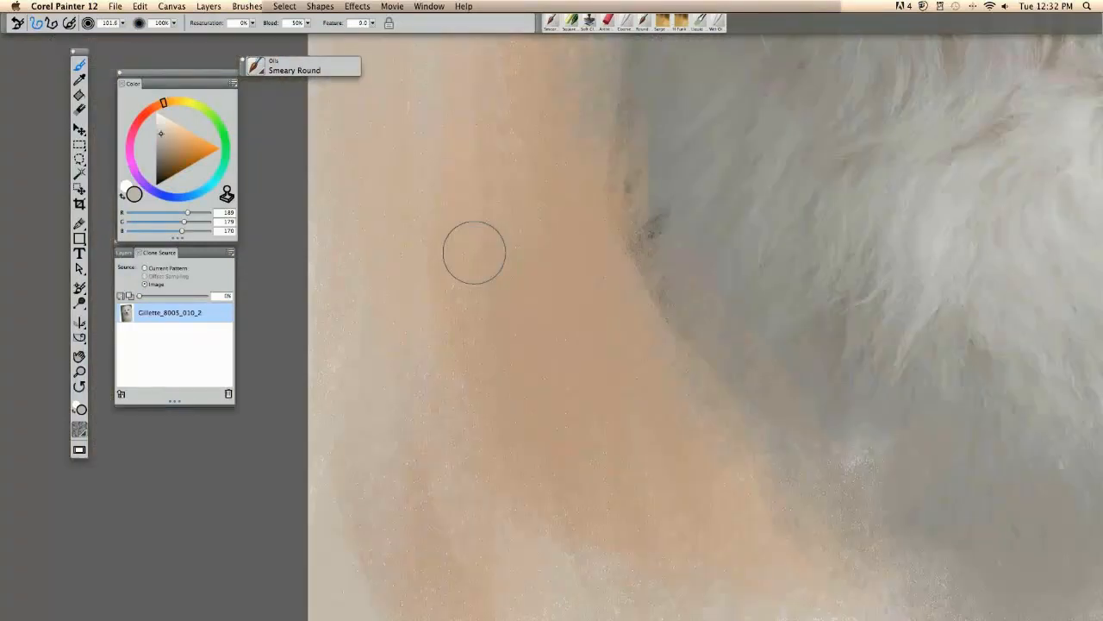
click(79, 429)
click(89, 457)
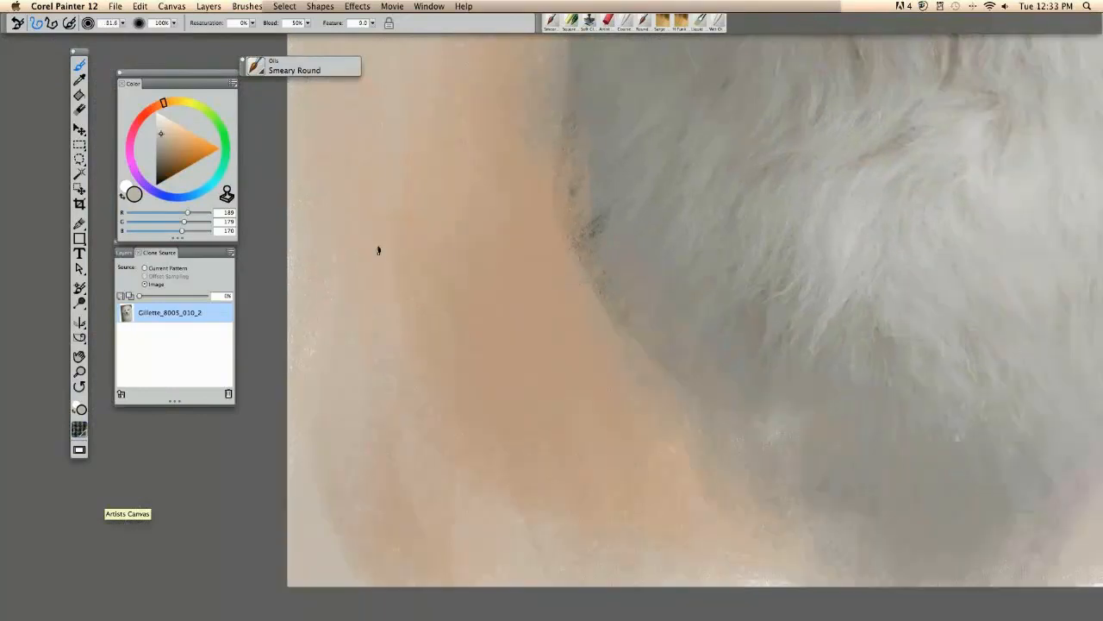
mouse_move(541, 219)
mouse_down()
mouse_move(562, 246)
mouse_move(583, 247)
mouse_move(600, 289)
mouse_move(568, 329)
mouse_move(599, 322)
mouse_move(609, 353)
mouse_up()
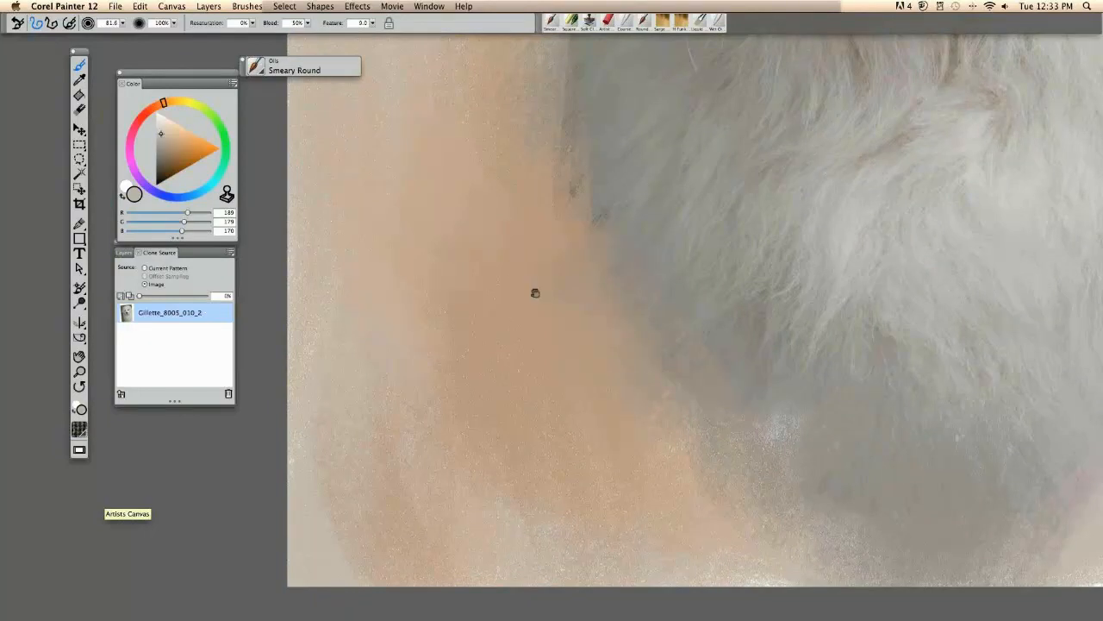
drag(536, 293, 543, 321)
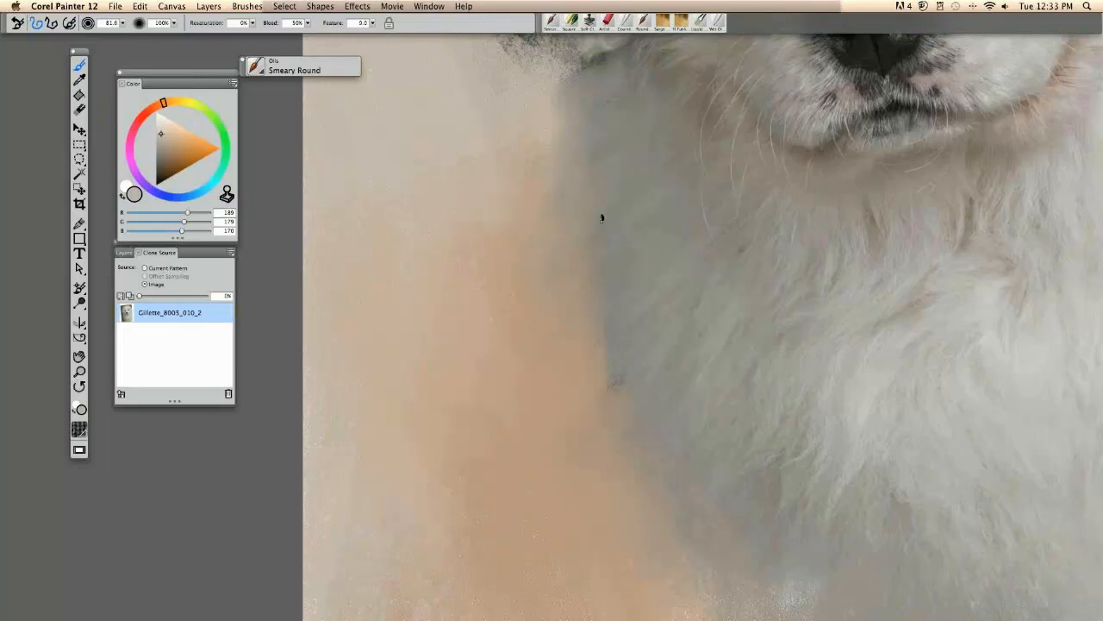
key(super+minus)
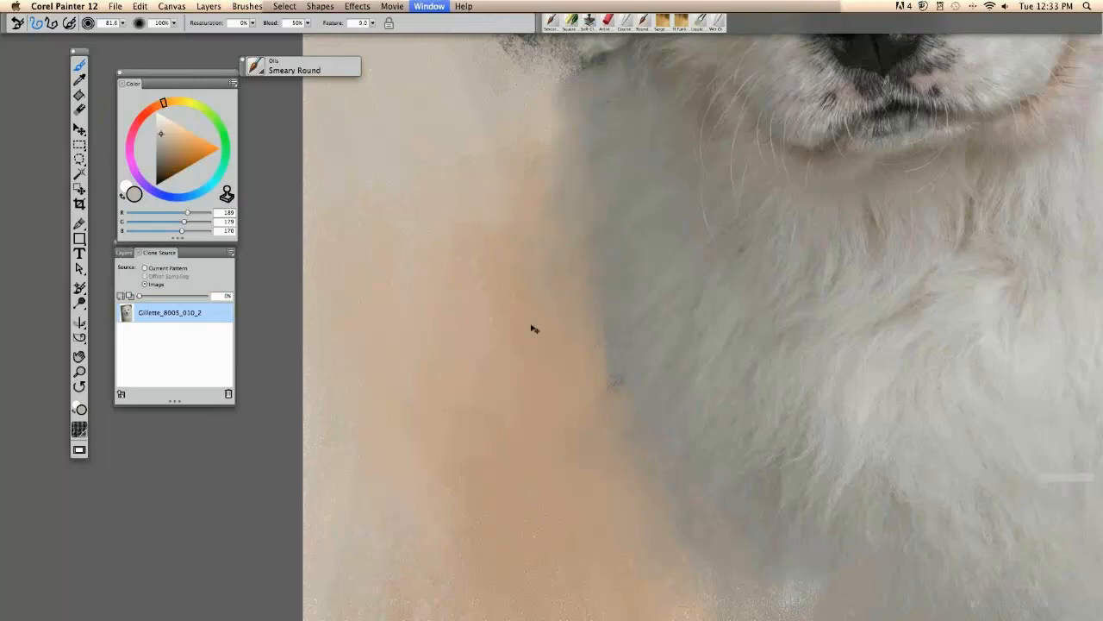
Blend the tan background into the puppy's lower-left chest edge and smooth the speckled area beneath the chest
key(super+minus)
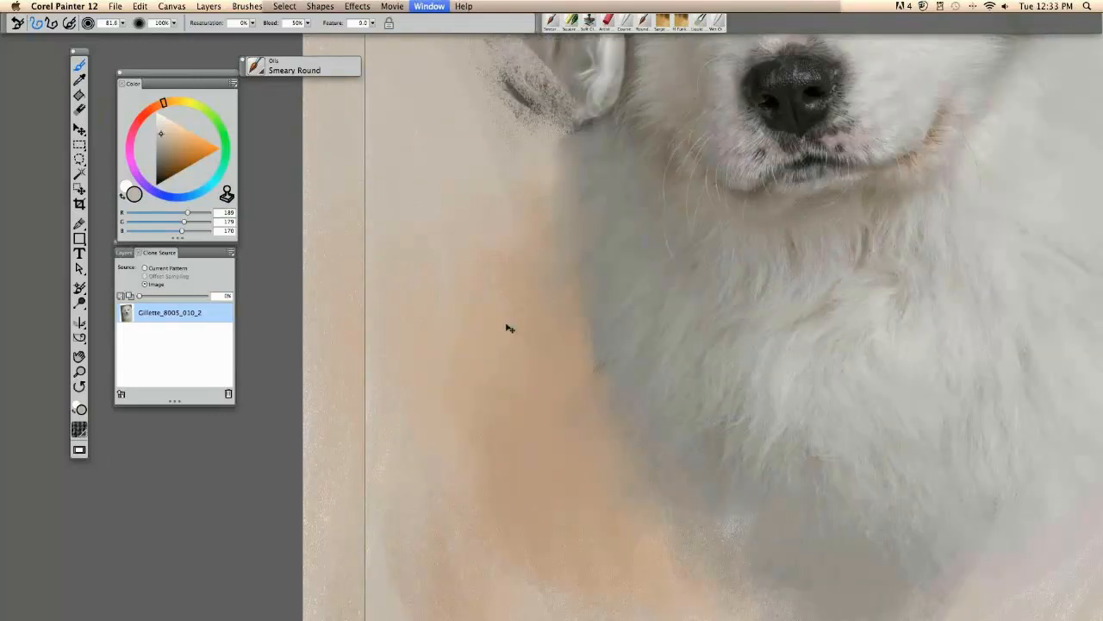
drag(557, 250, 536, 295)
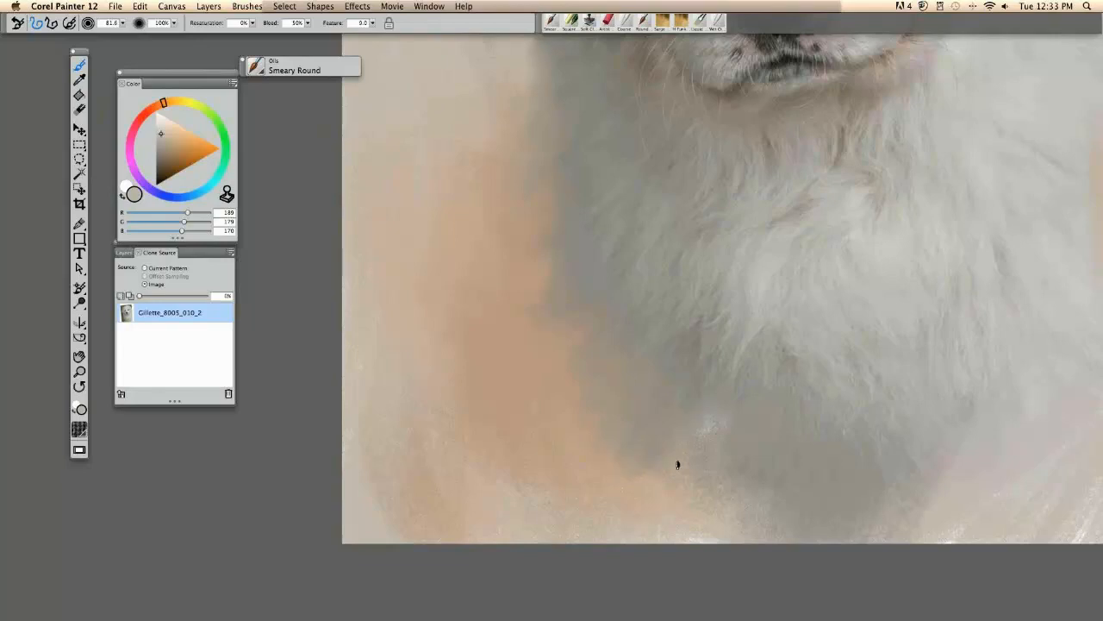
drag(716, 490, 679, 500)
drag(733, 495, 758, 503)
drag(775, 543, 781, 528)
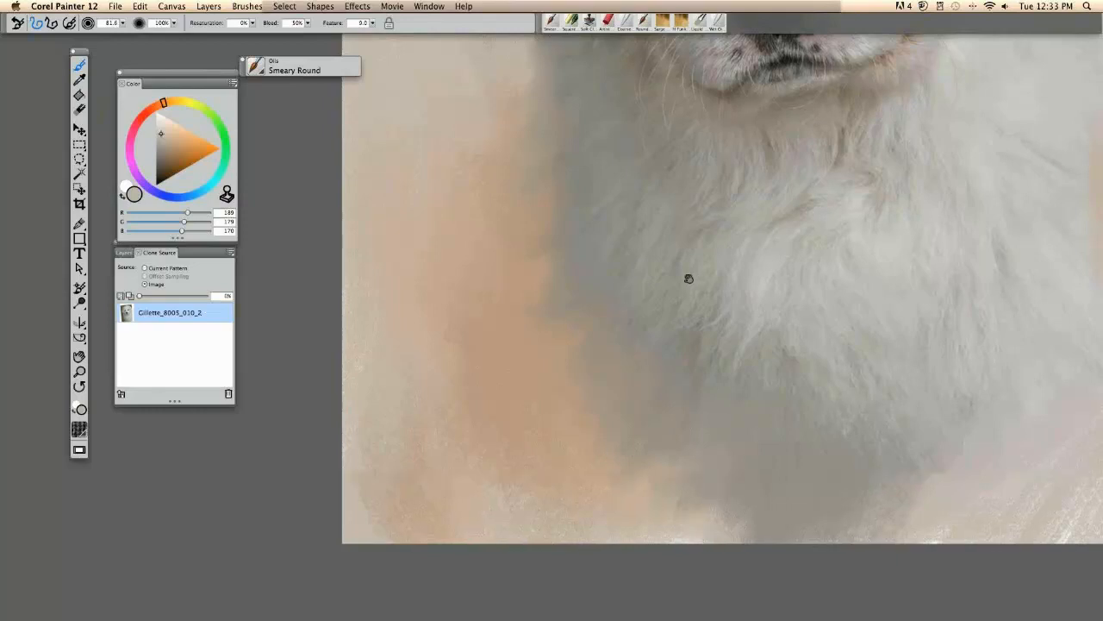
Compare with the clone source and smear the fur on the right side of the chest into the background
drag(689, 278, 424, 271)
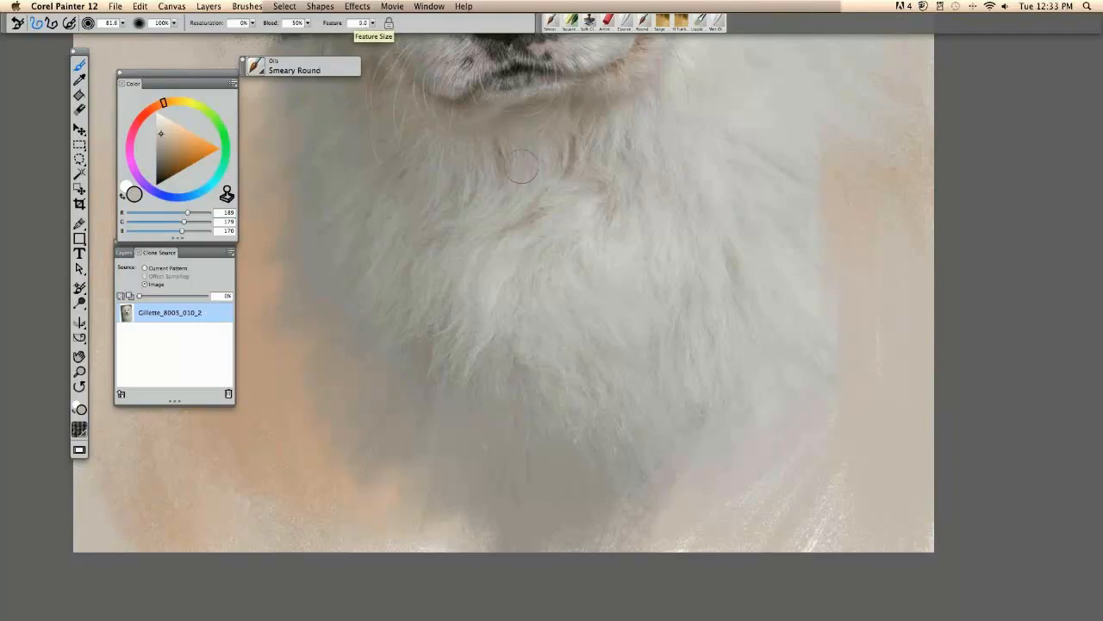
key(super+t)
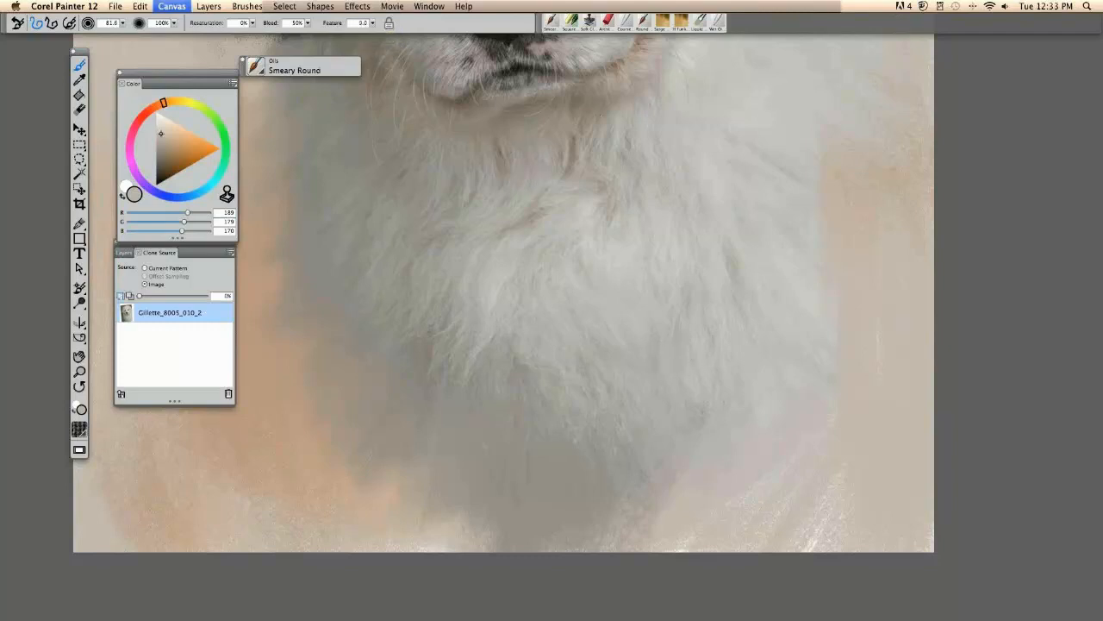
key(super+t)
key(super+t)
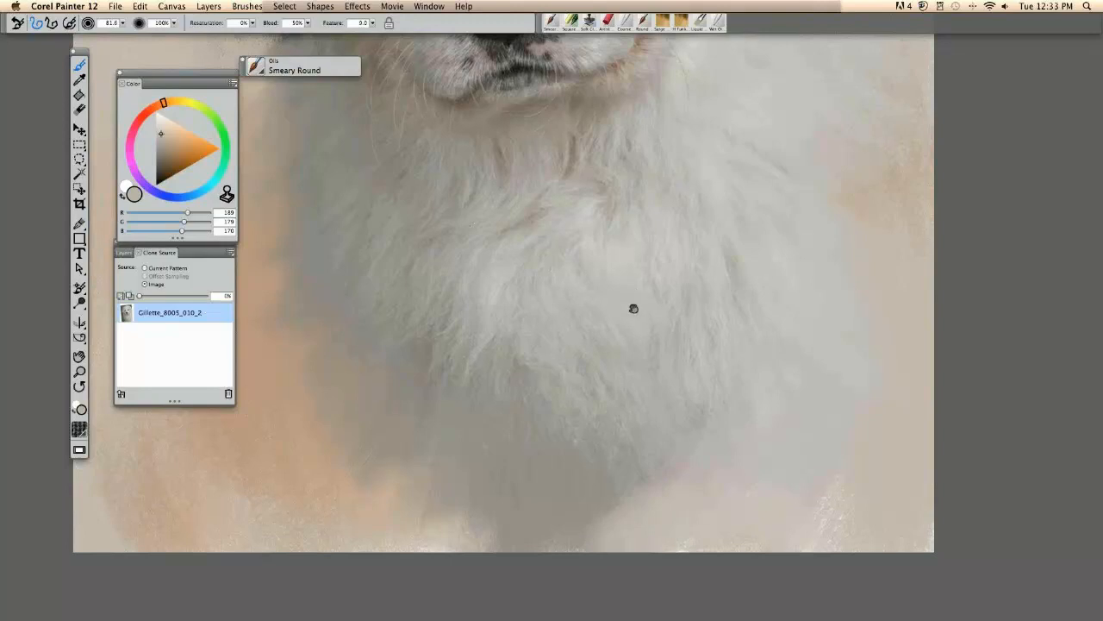
Blend the fur around the right shoulder and right-hand ear into the background, checking its shape against the clone source
drag(634, 308, 537, 482)
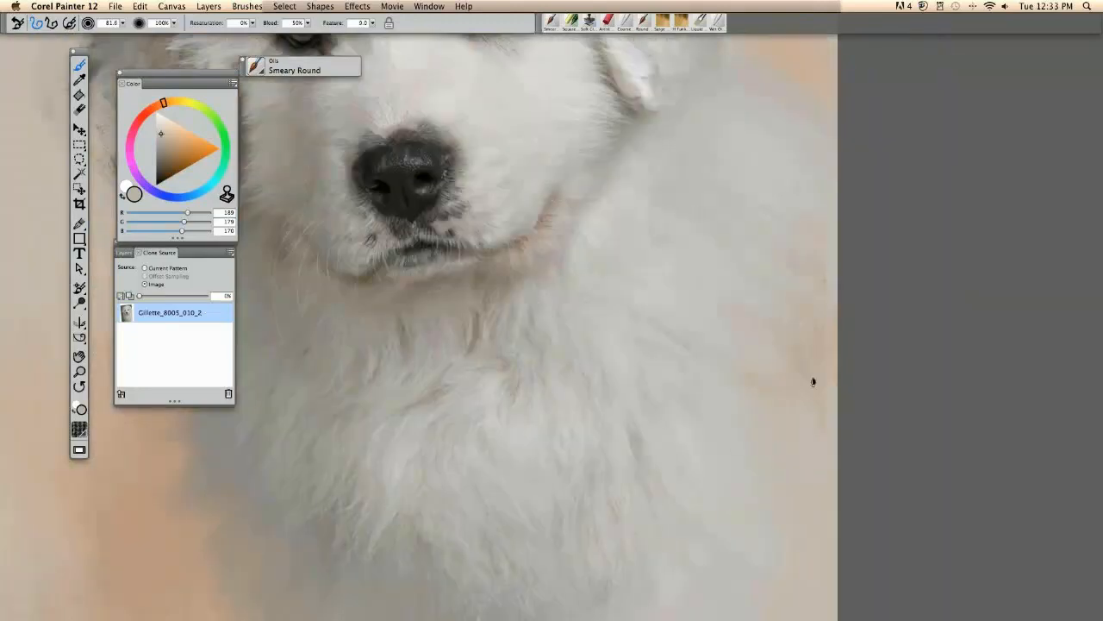
key(super+t)
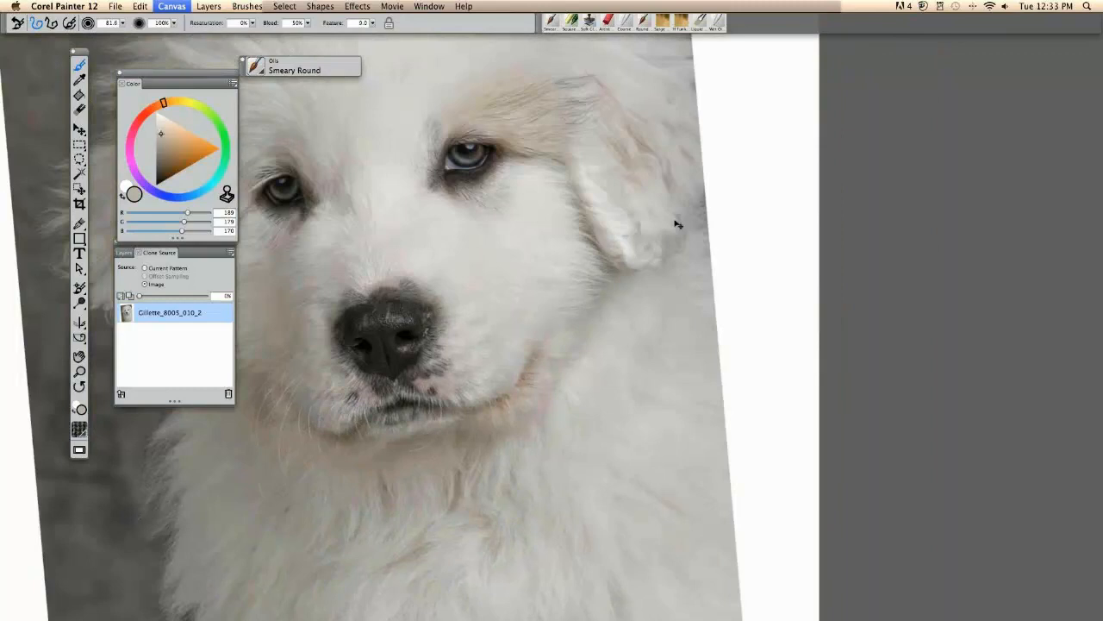
key(super+t)
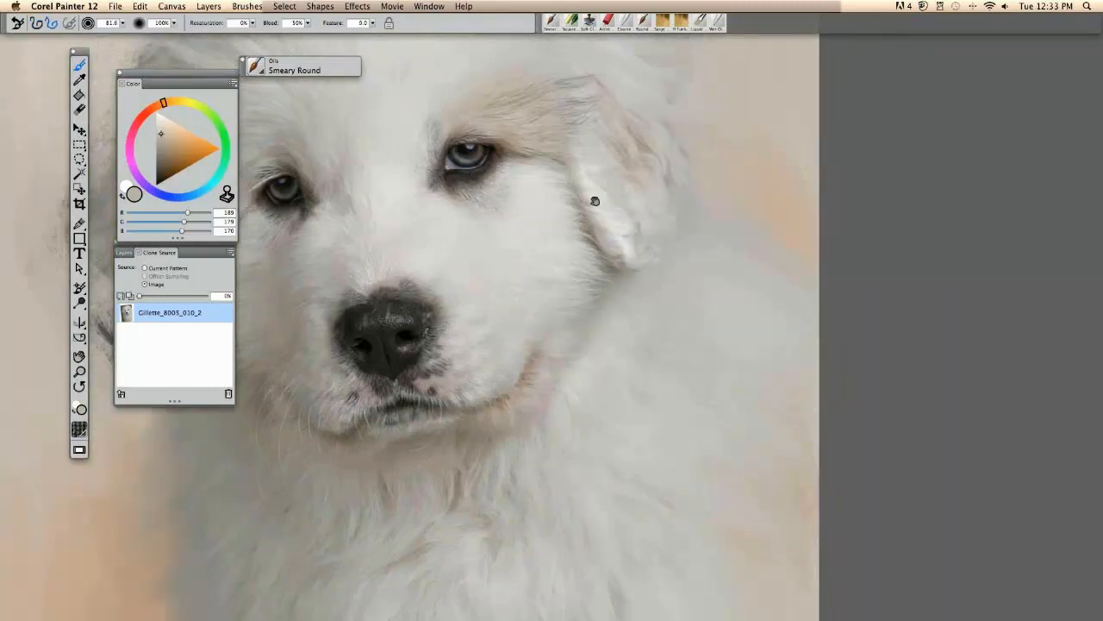
key(super+t)
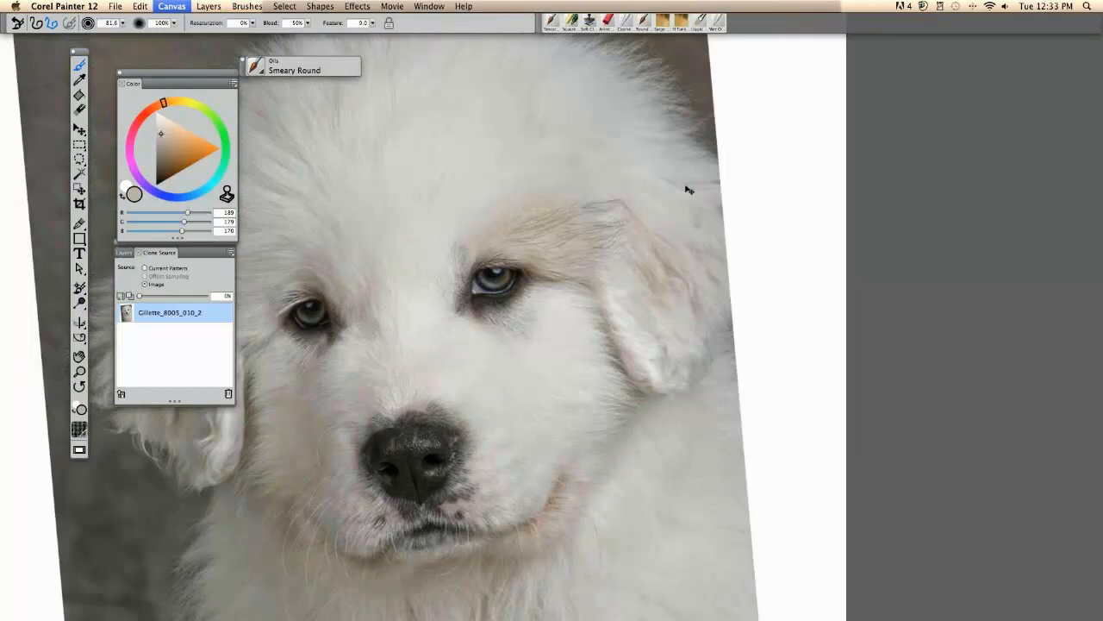
key(super+t)
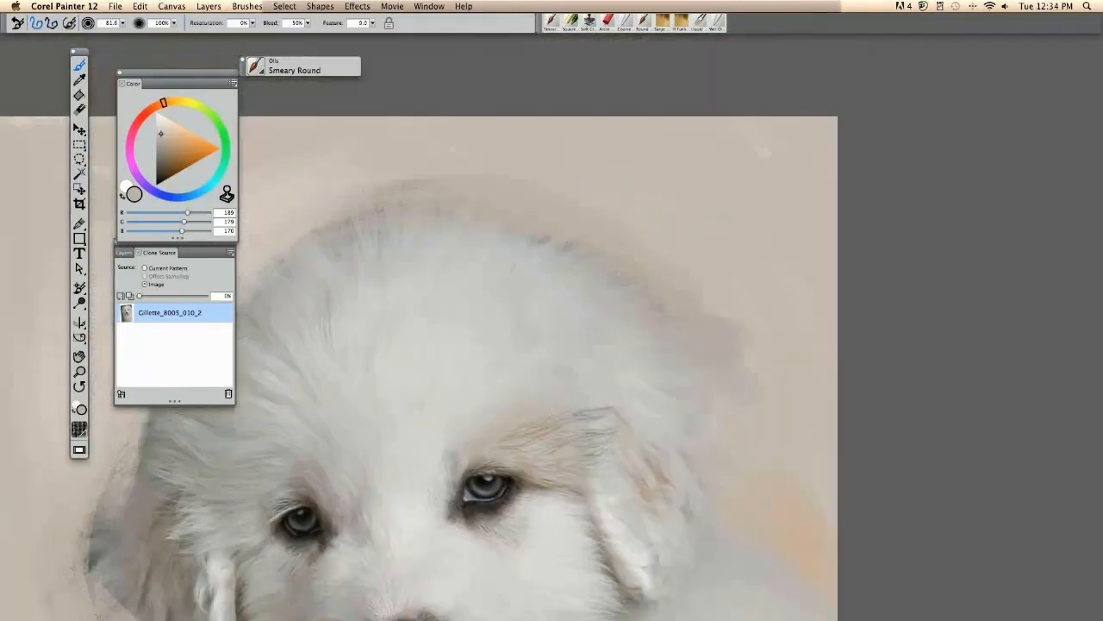
Check the head's outline against the clone source and soften its upper-right fur edge into the background
key(super+t)
key(super+t)
key(super+t)
key(super+t)
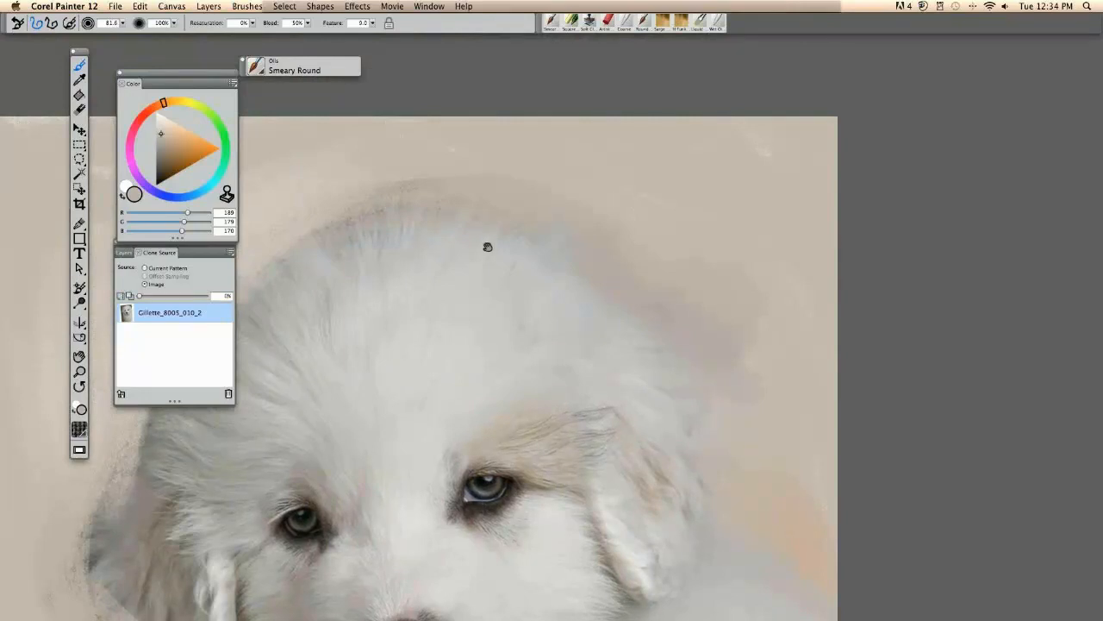
Smear the dark halo above the head and around the left-hand ear into the beige background
drag(487, 246, 711, 188)
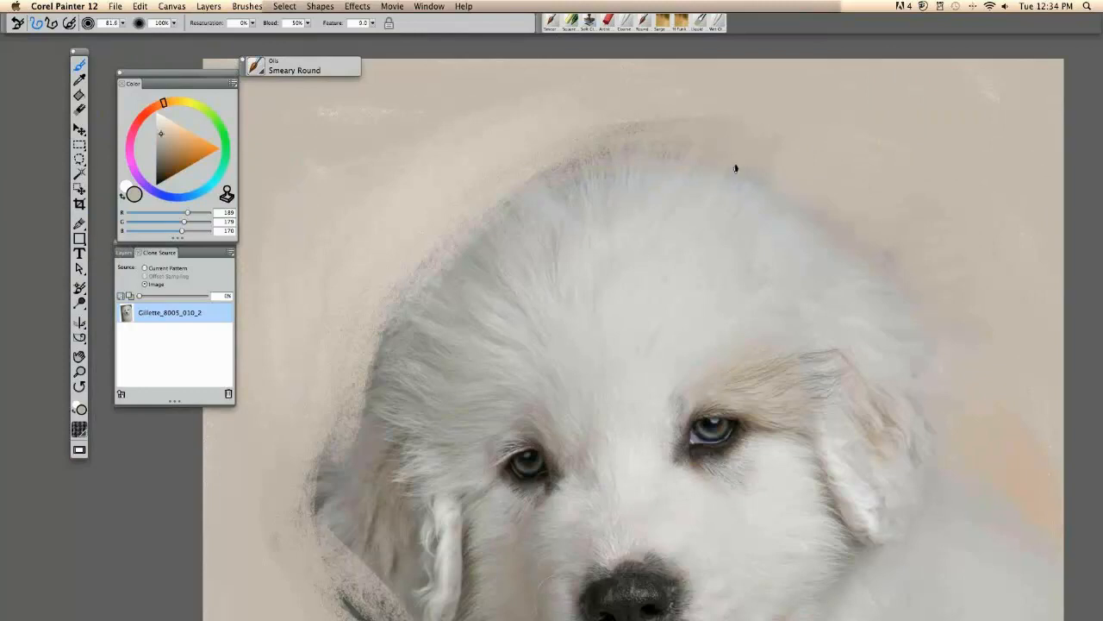
mouse_move(705, 120)
mouse_down()
mouse_move(688, 149)
mouse_move(665, 143)
mouse_move(657, 160)
mouse_move(612, 128)
mouse_move(543, 180)
mouse_move(607, 130)
mouse_move(619, 162)
mouse_move(521, 198)
mouse_move(424, 264)
mouse_up()
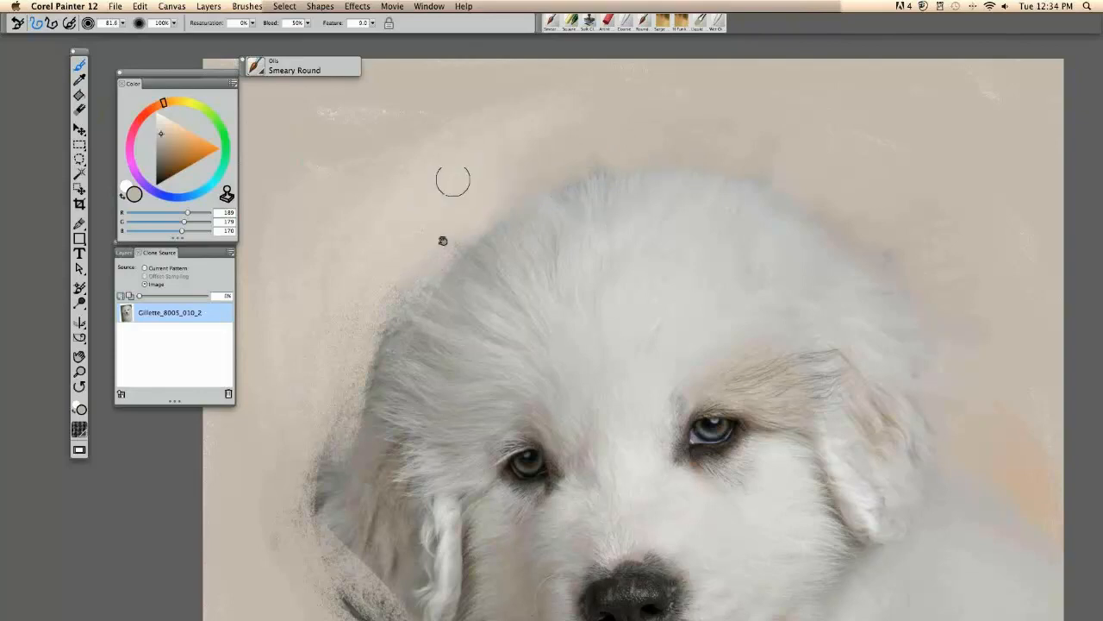
drag(443, 241, 547, 88)
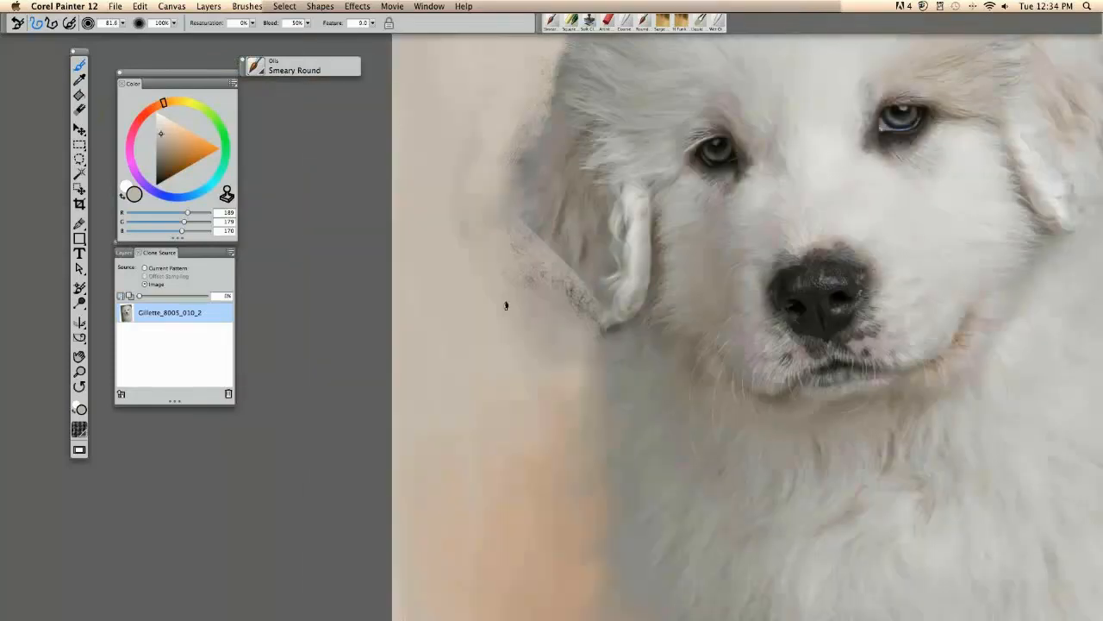
View the whole painting and save it in its current format, accepting that clone source images are not preserved
key(super+minus)
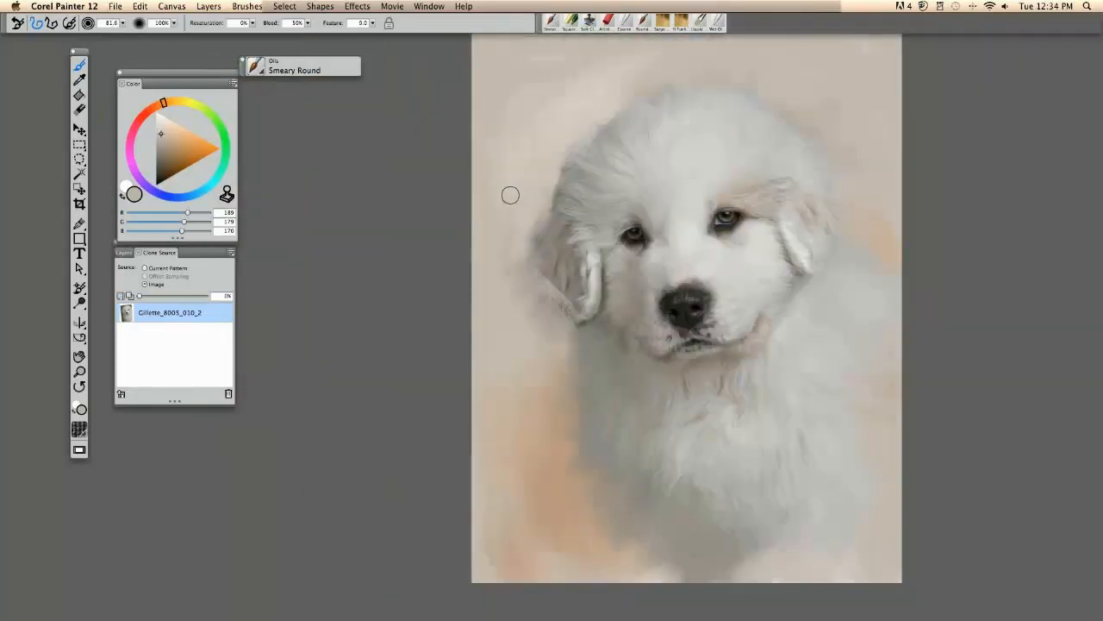
drag(541, 196, 495, 207)
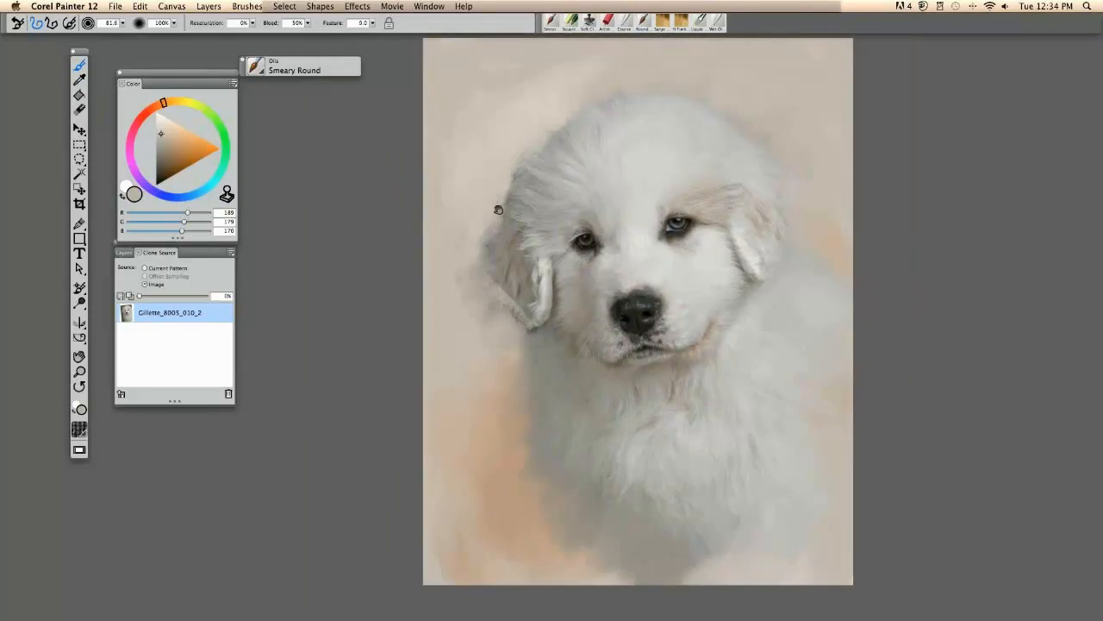
key(super+s)
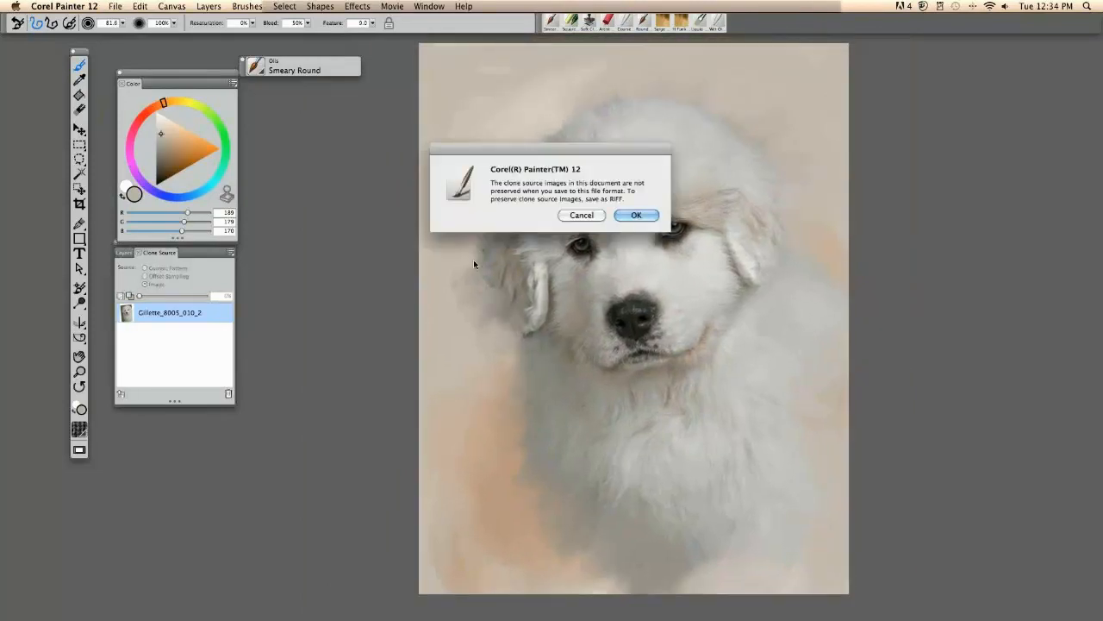
key(Return)
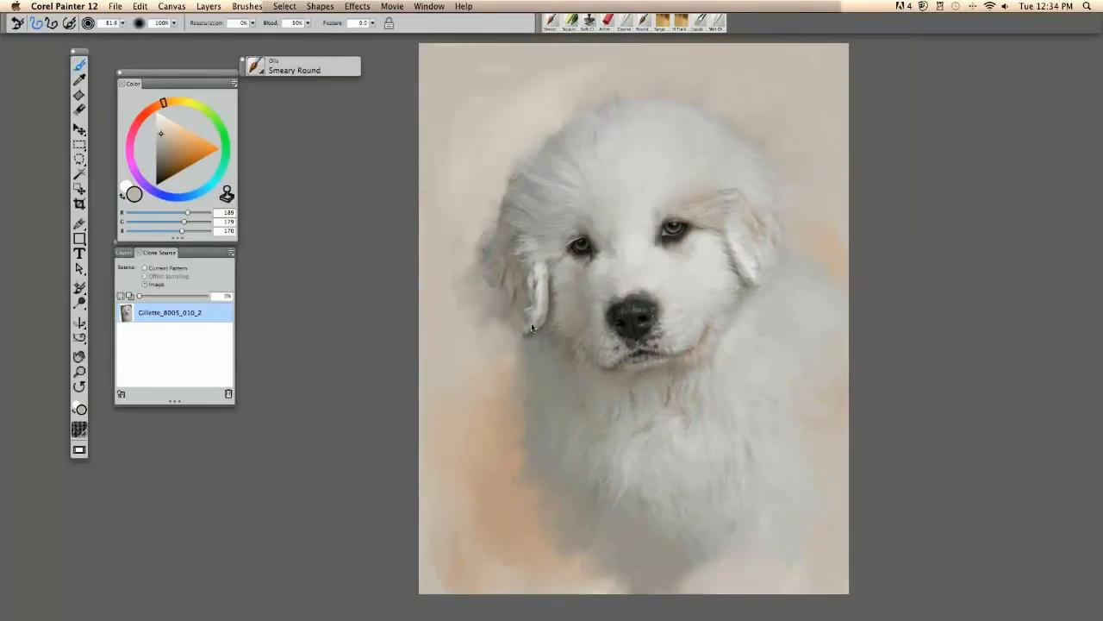
Switch to Square Chalk with 0% resaturation at size 138.2 and blend the tan background into the lower-left chest edge
mouse_move(488, 331)
mouse_down()
mouse_move(526, 306)
mouse_move(480, 289)
mouse_move(418, 296)
mouse_up()
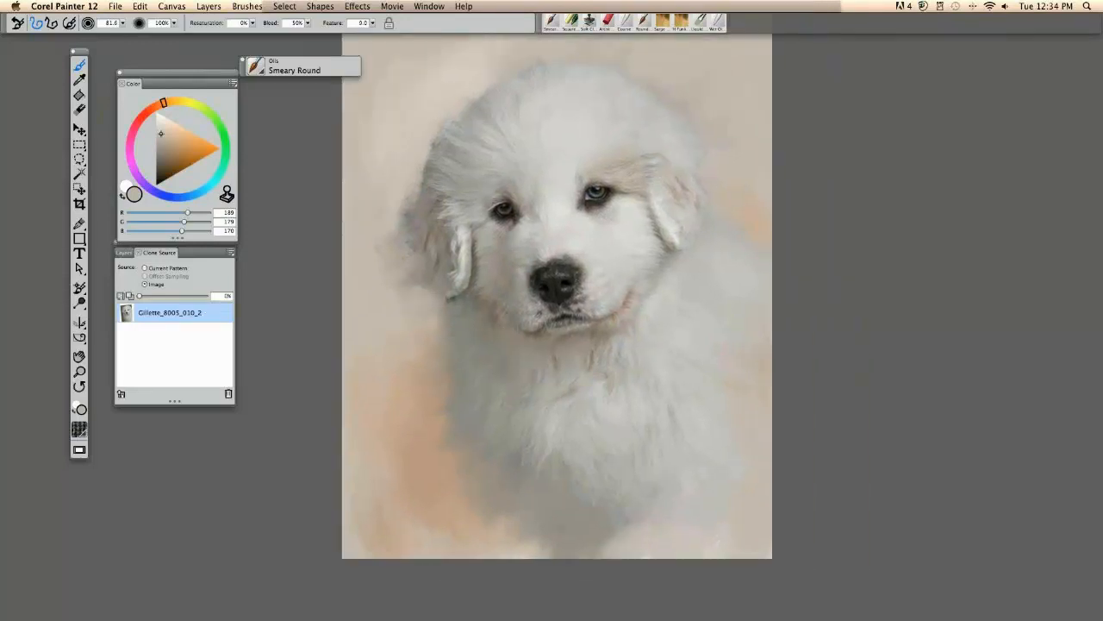
drag(461, 359, 482, 285)
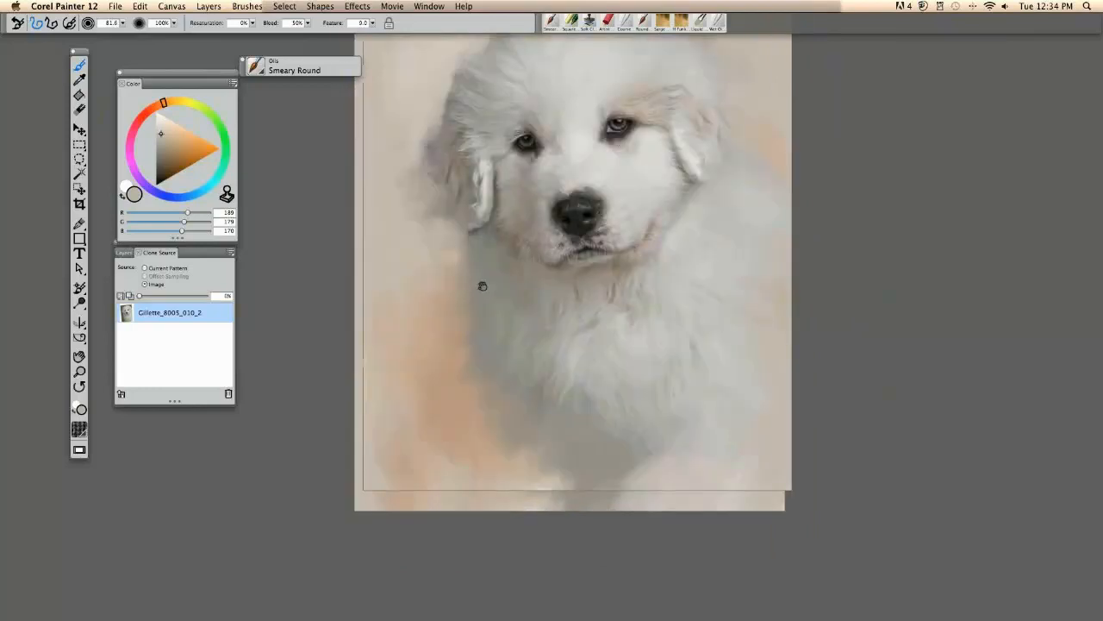
key(super+plus)
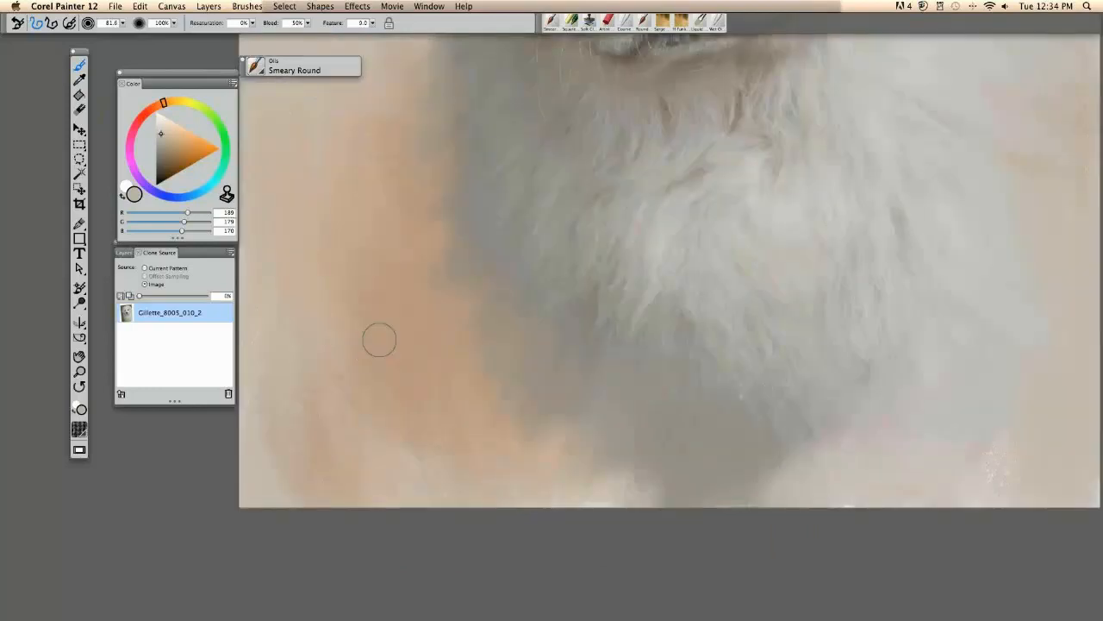
key(super+plus)
drag(476, 329, 388, 367)
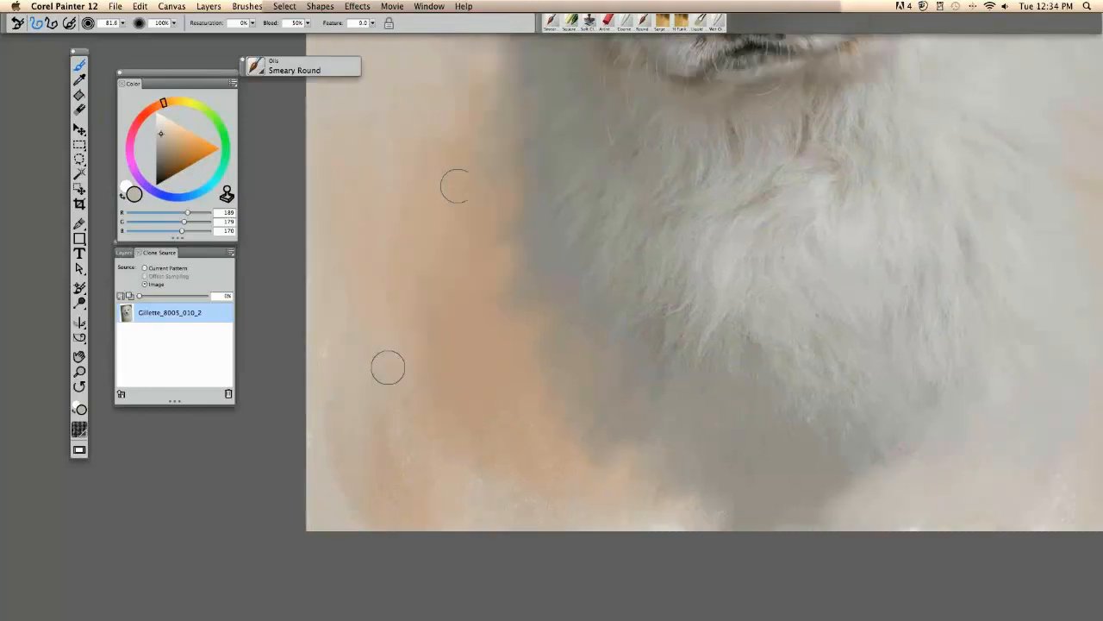
click(285, 69)
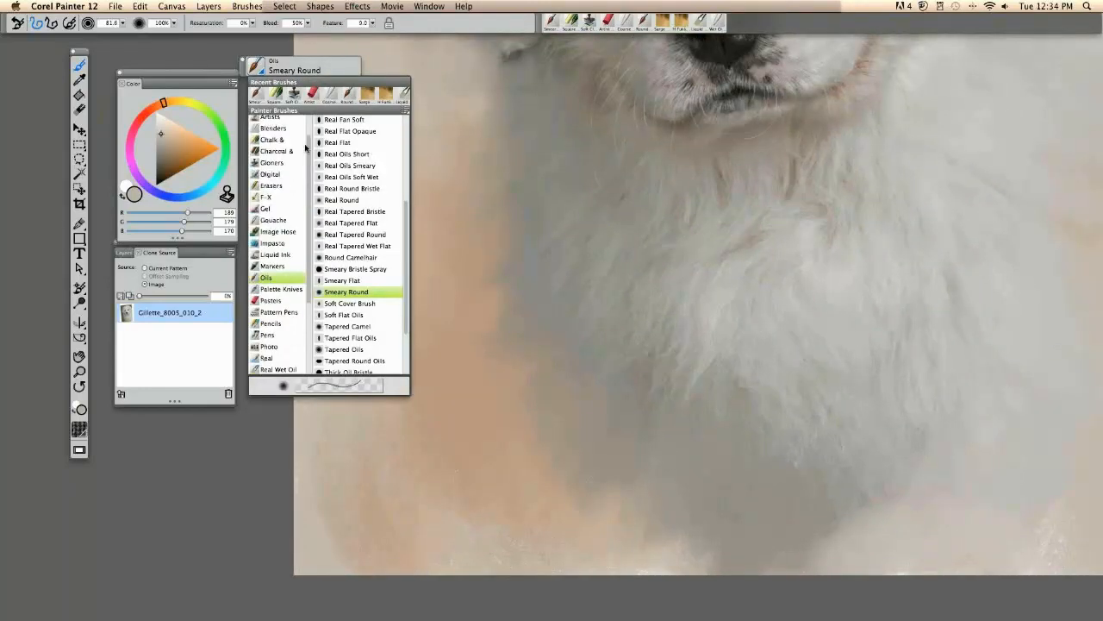
scroll(268, 167, up, 1)
click(269, 168)
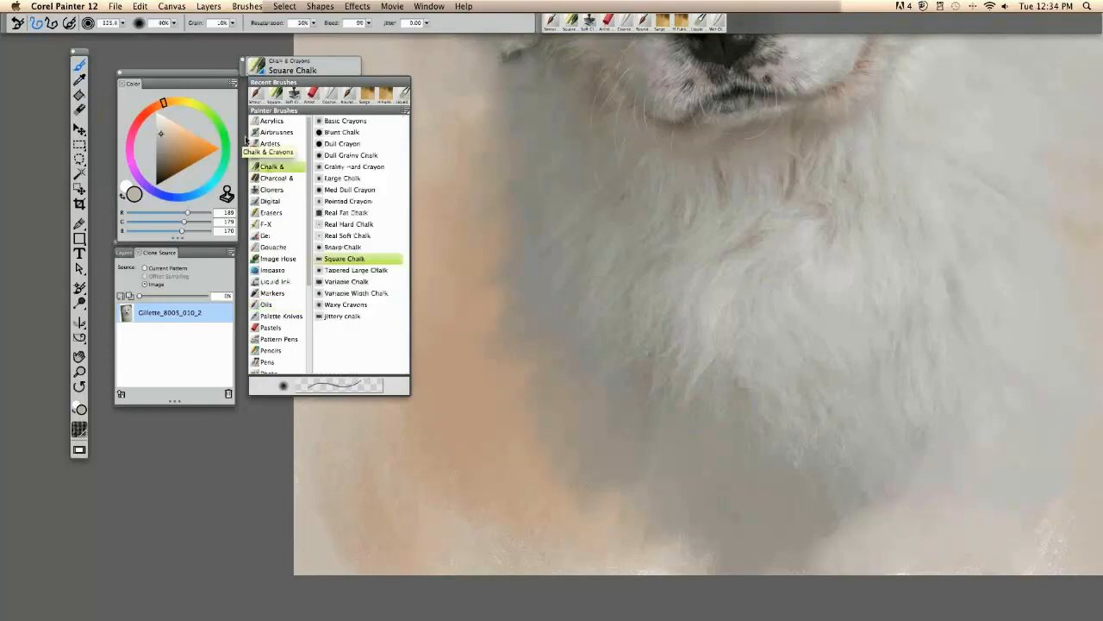
click(469, 223)
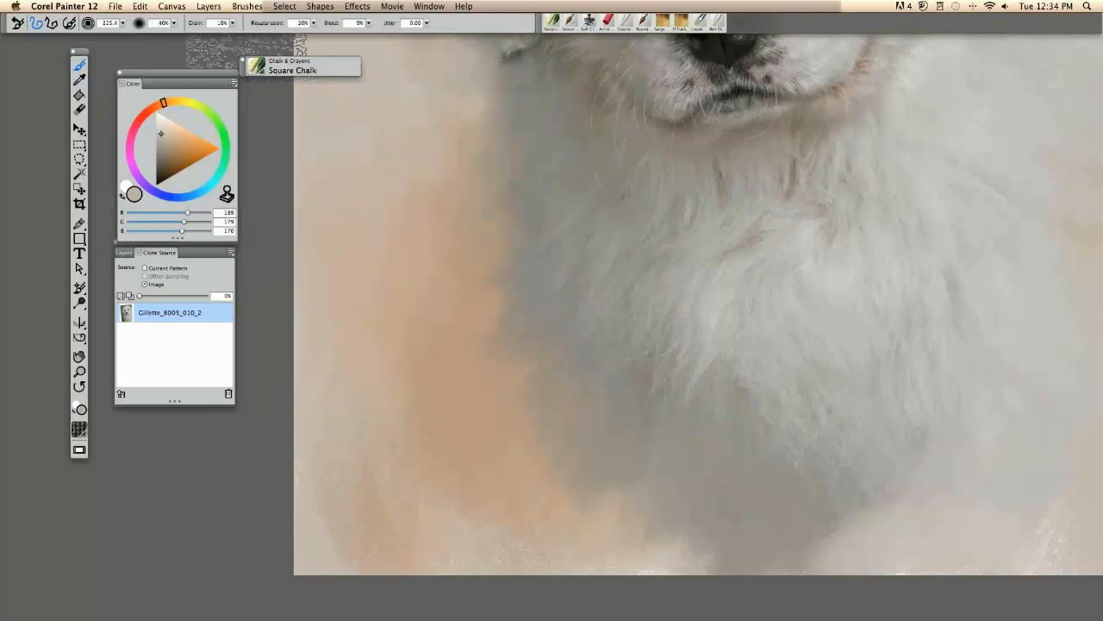
drag(314, 25, 307, 40)
drag(385, 268, 353, 283)
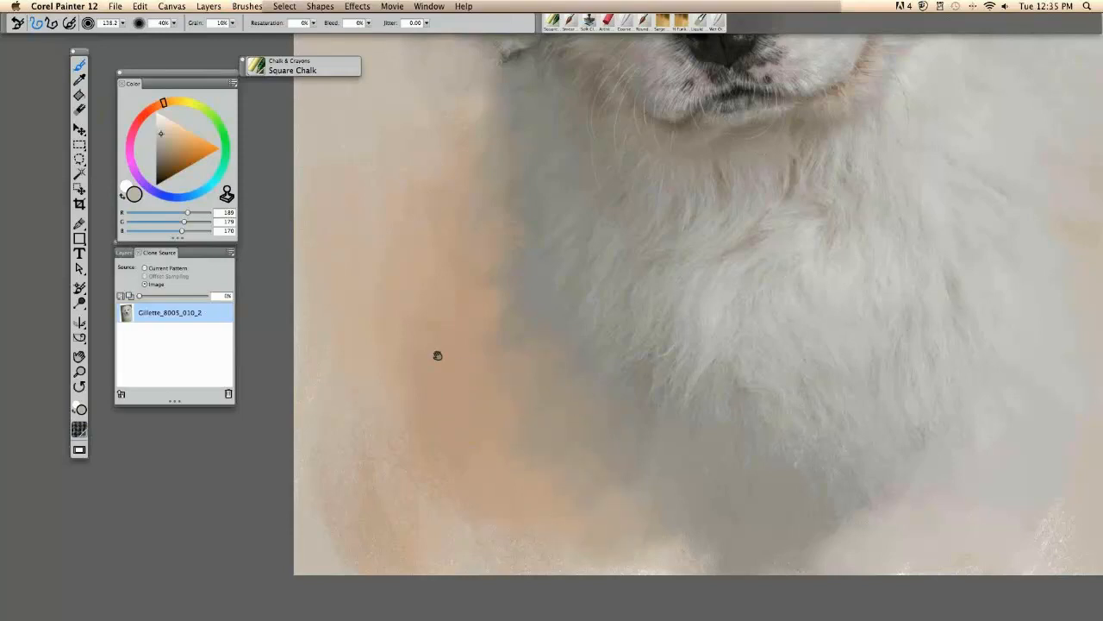
Add soft chalk blending to the background beside the chest, around the left-hand ear and along the head
mouse_move(438, 355)
mouse_down()
mouse_move(449, 354)
mouse_move(451, 227)
mouse_move(480, 378)
mouse_up()
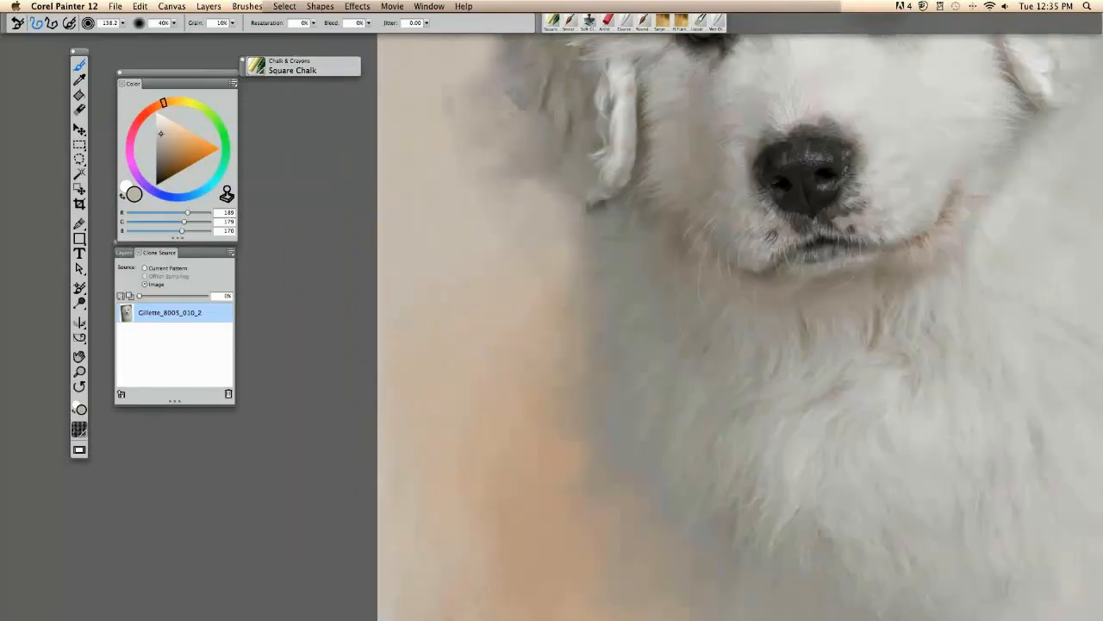
drag(426, 157, 442, 354)
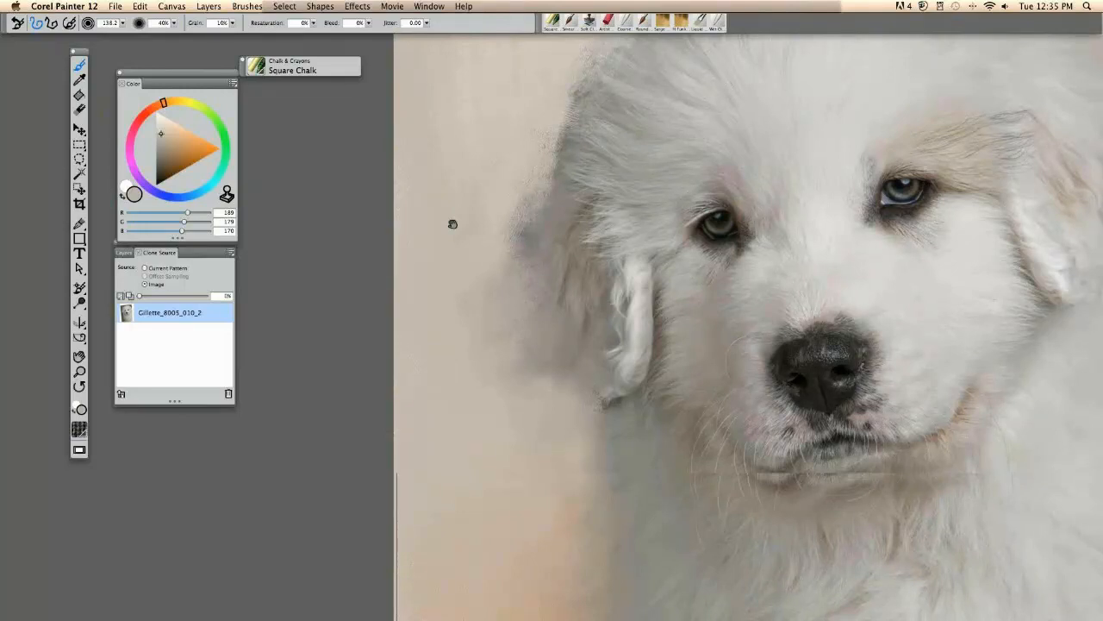
scroll(452, 224, up, 5)
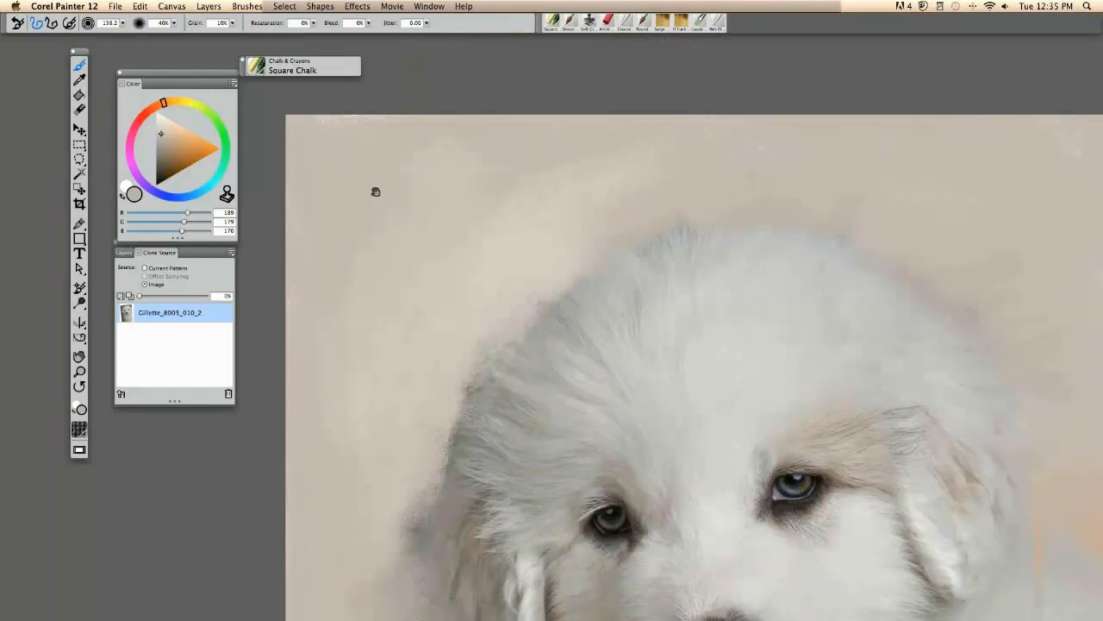
scroll(375, 191, down, 2)
scroll(375, 191, right, 2)
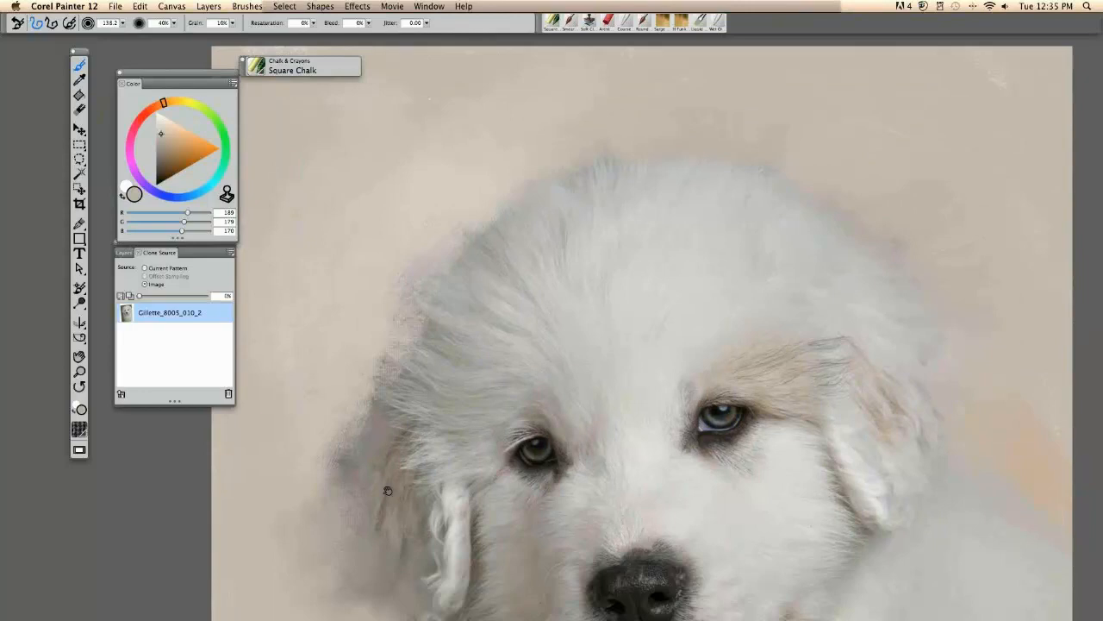
scroll(388, 491, down, 5)
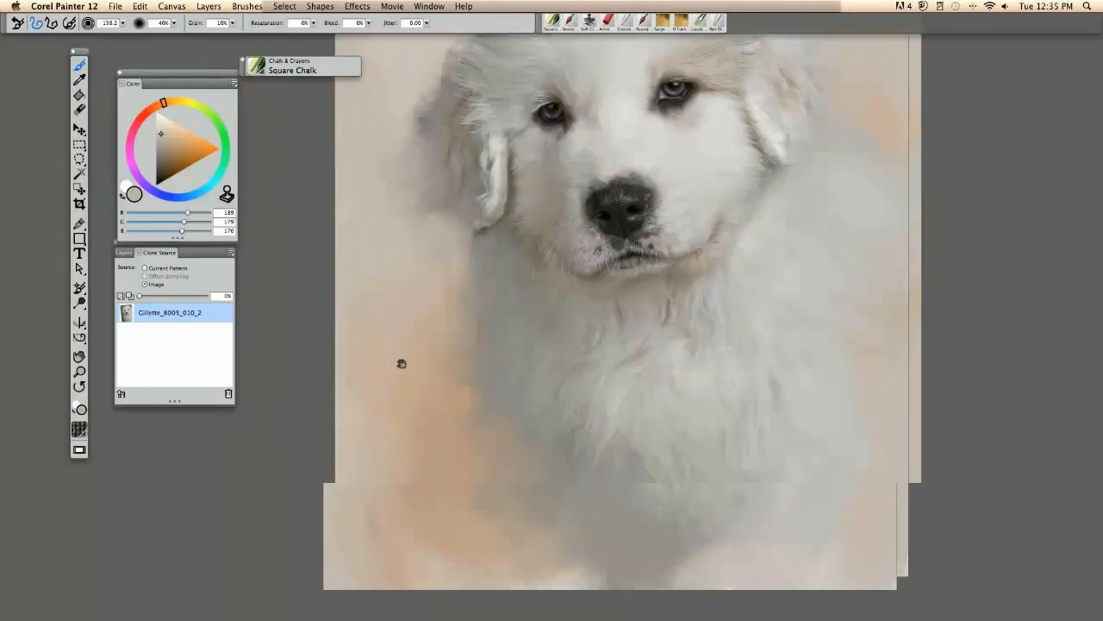
Switch back to the Smeary Round oil brush with Clone Color on, resaturation at 100% and size 65.4
click(123, 252)
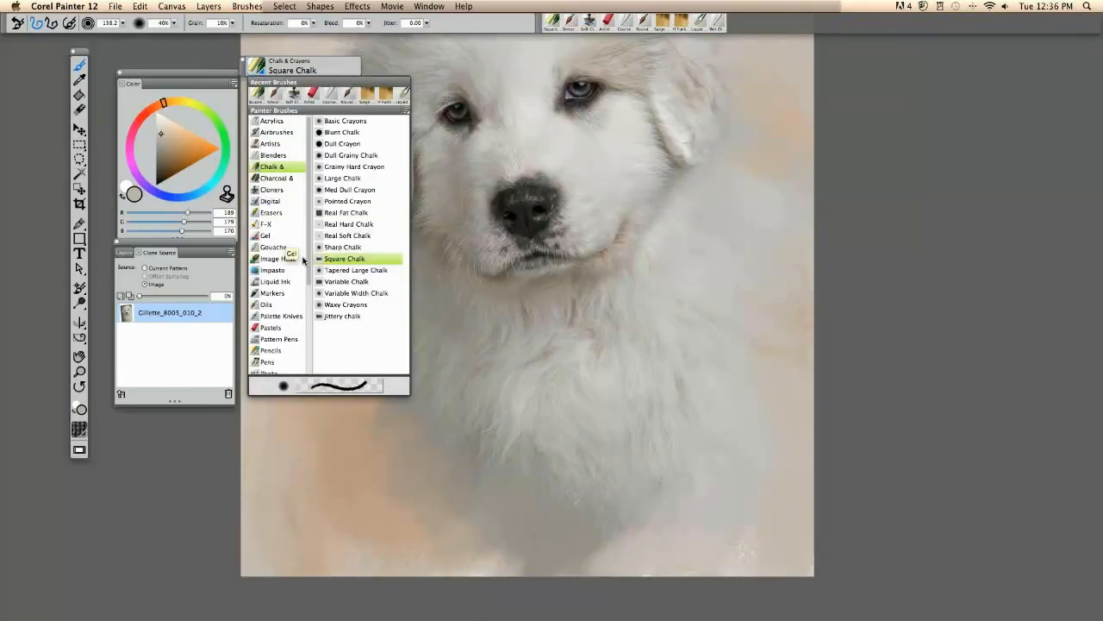
click(278, 304)
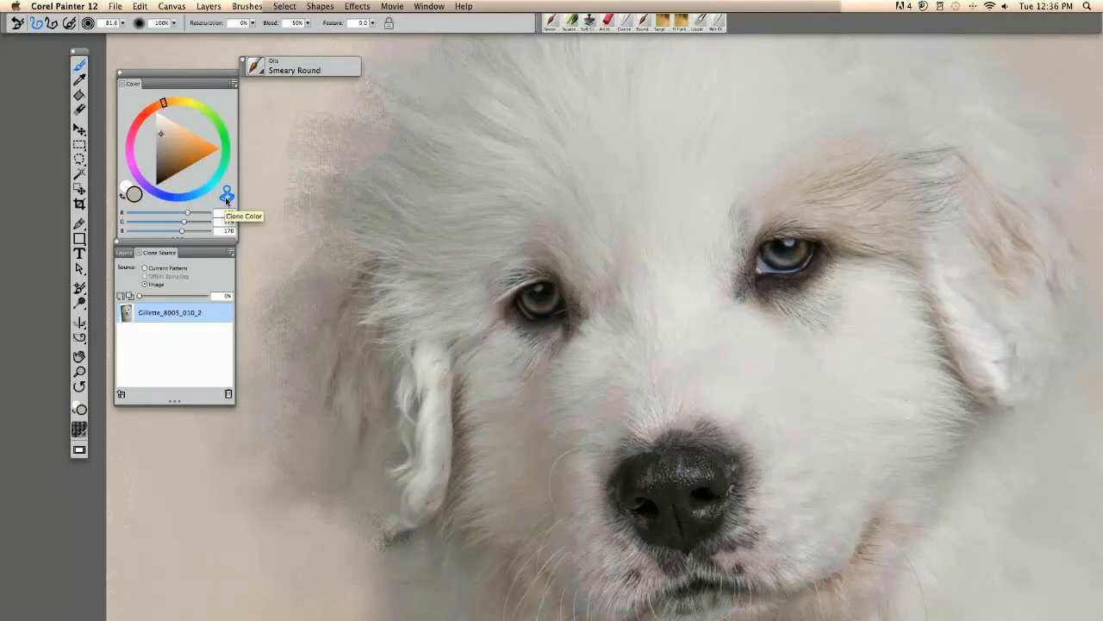
click(227, 198)
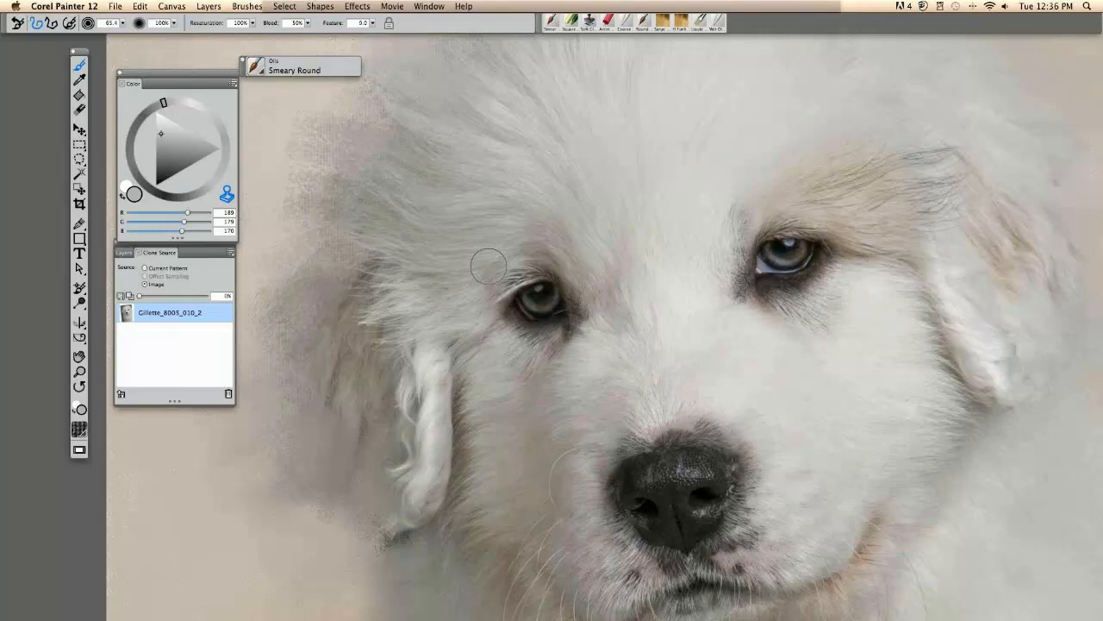
Set Smeary Round to 20% resaturation and 30% bleed and soften the nose and chest fur
scroll(488, 268, up, 2)
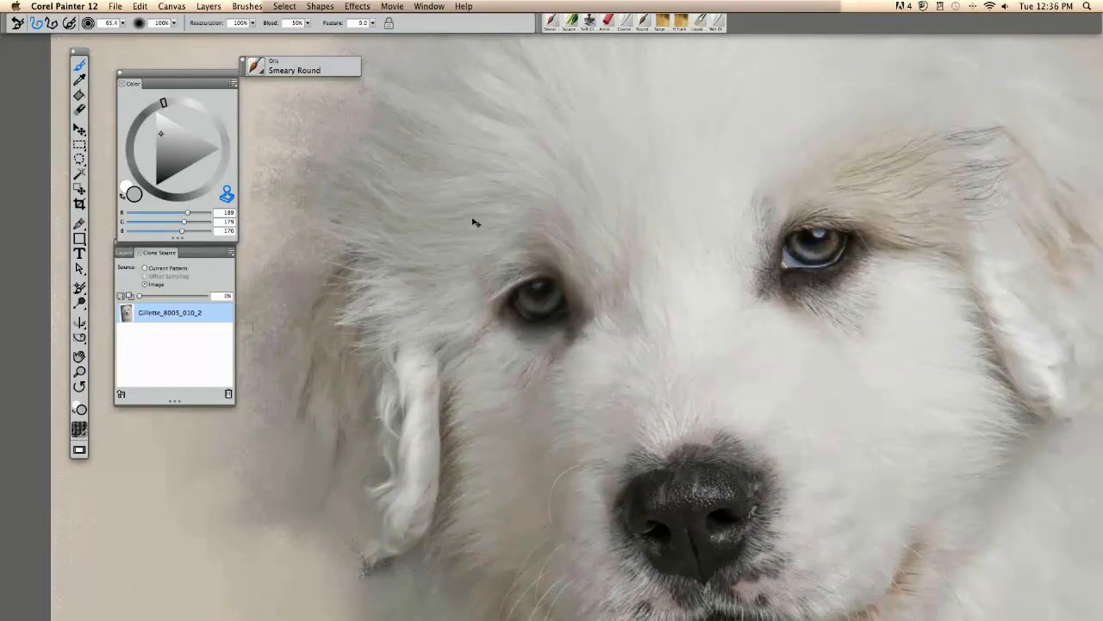
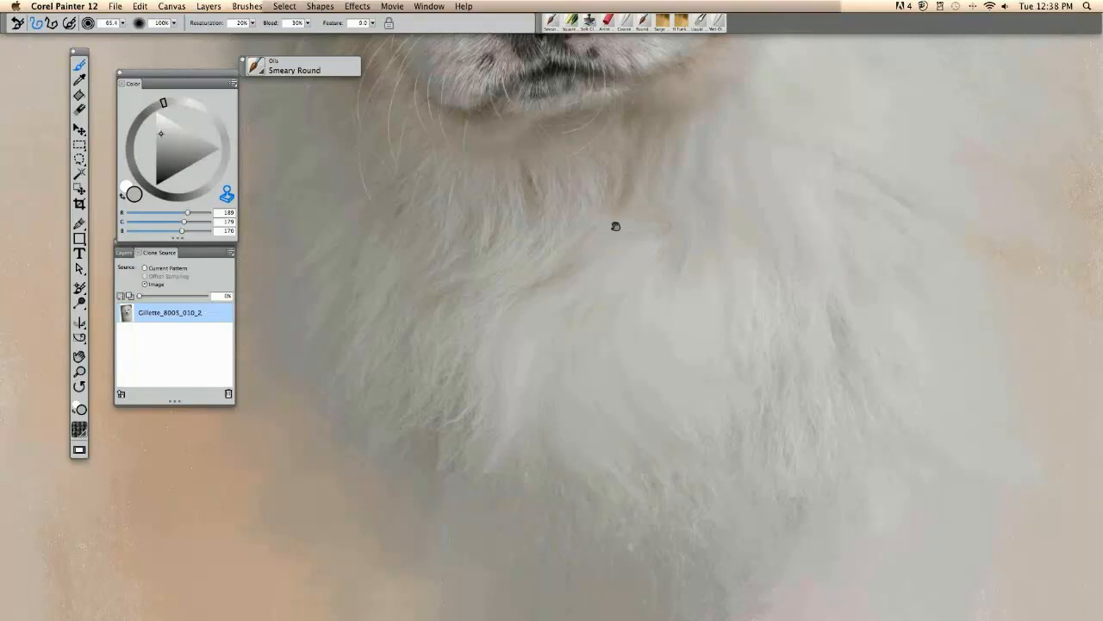
scroll(616, 226, down, 5)
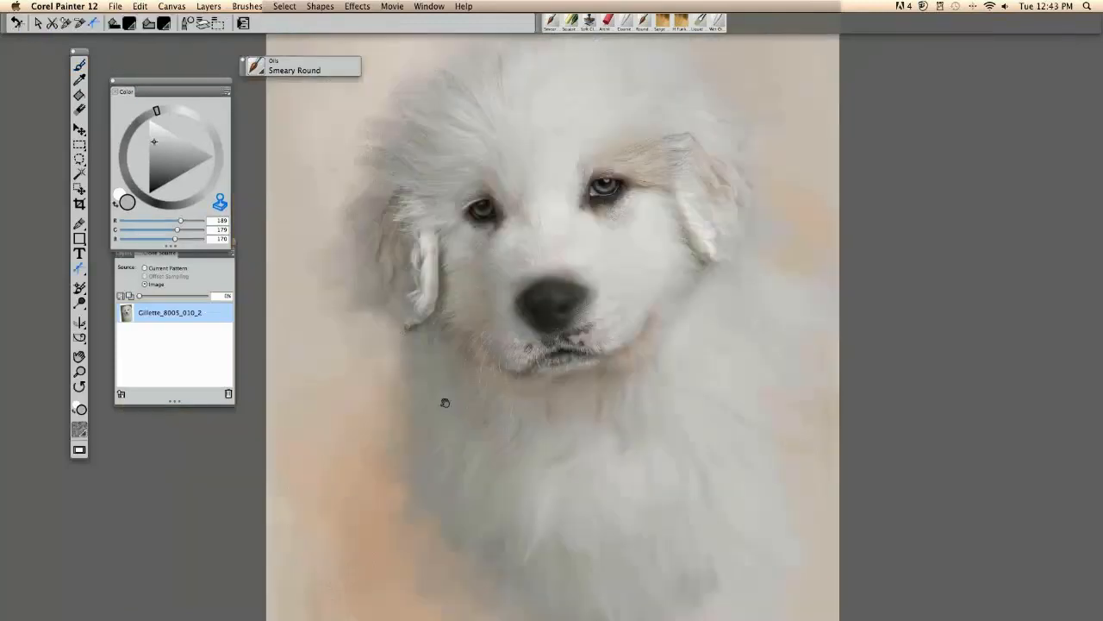
mouse_move(445, 402)
mouse_down()
mouse_move(505, 314)
mouse_move(512, 362)
mouse_up()
key(super+plus)
key(b)
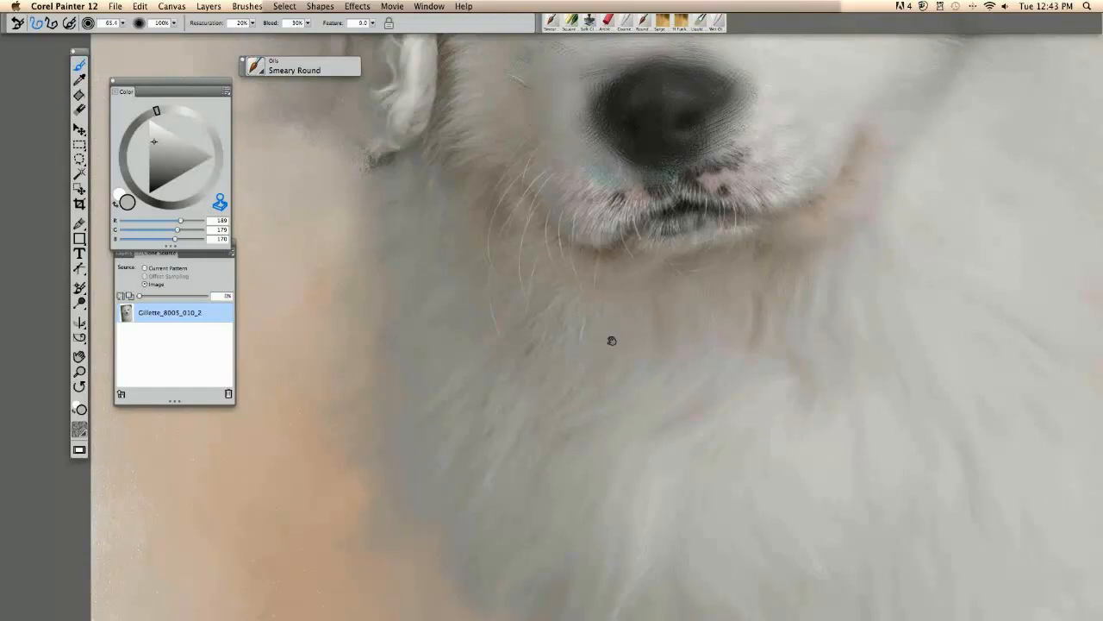
Compare the neck and chest with the clone source, and smear soft fur strokes below the left-hand ear and down the chest edge
drag(612, 341, 659, 332)
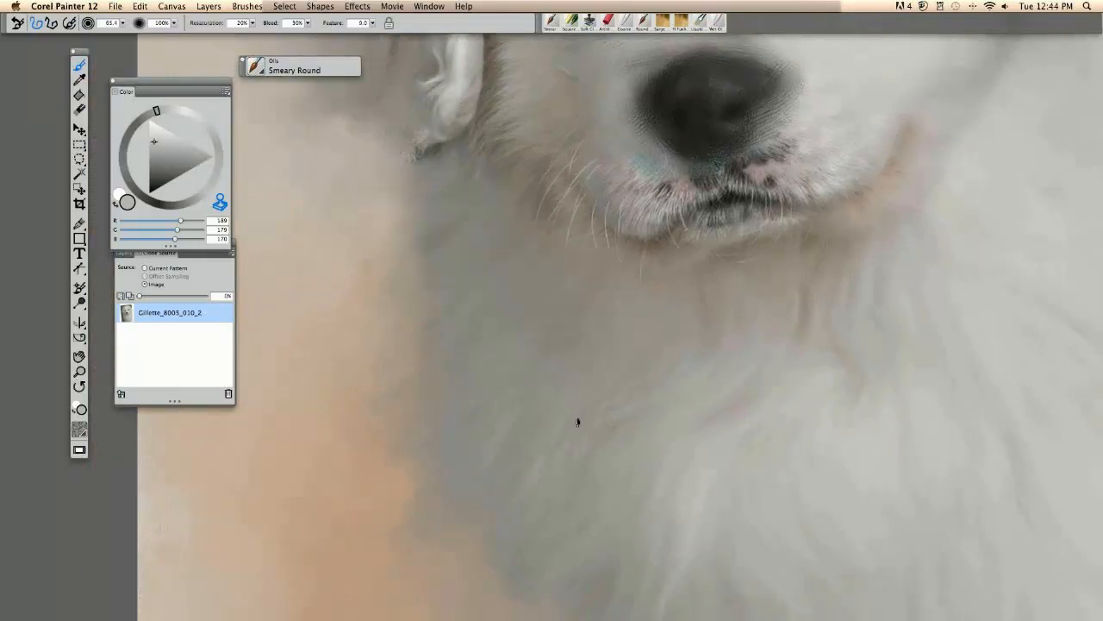
key(super+t)
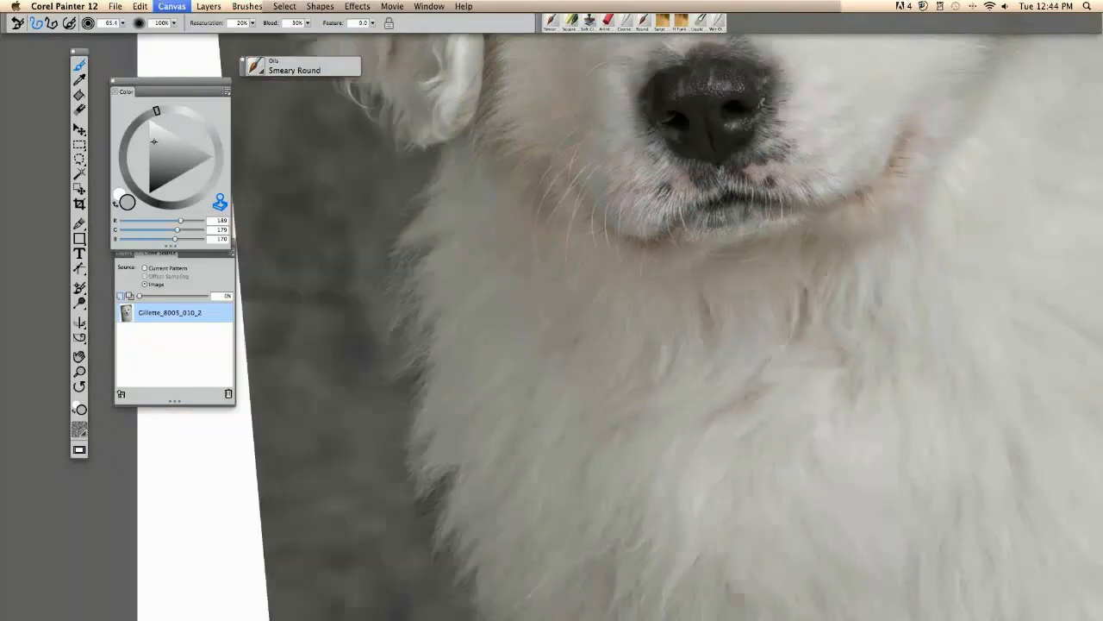
key(super+t)
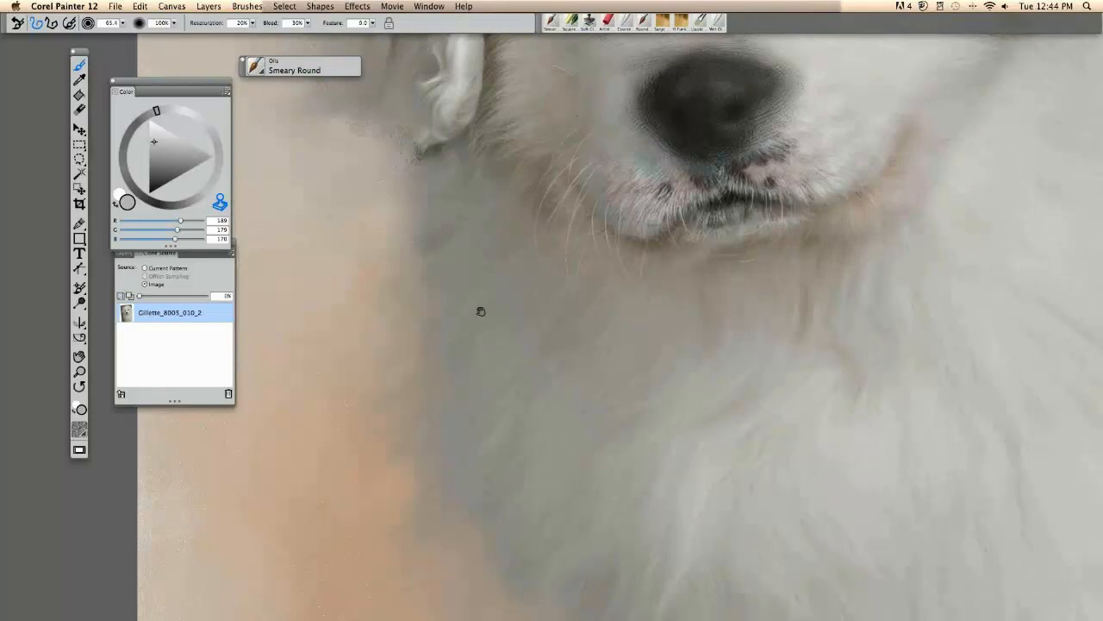
drag(480, 311, 422, 432)
key(super+minus)
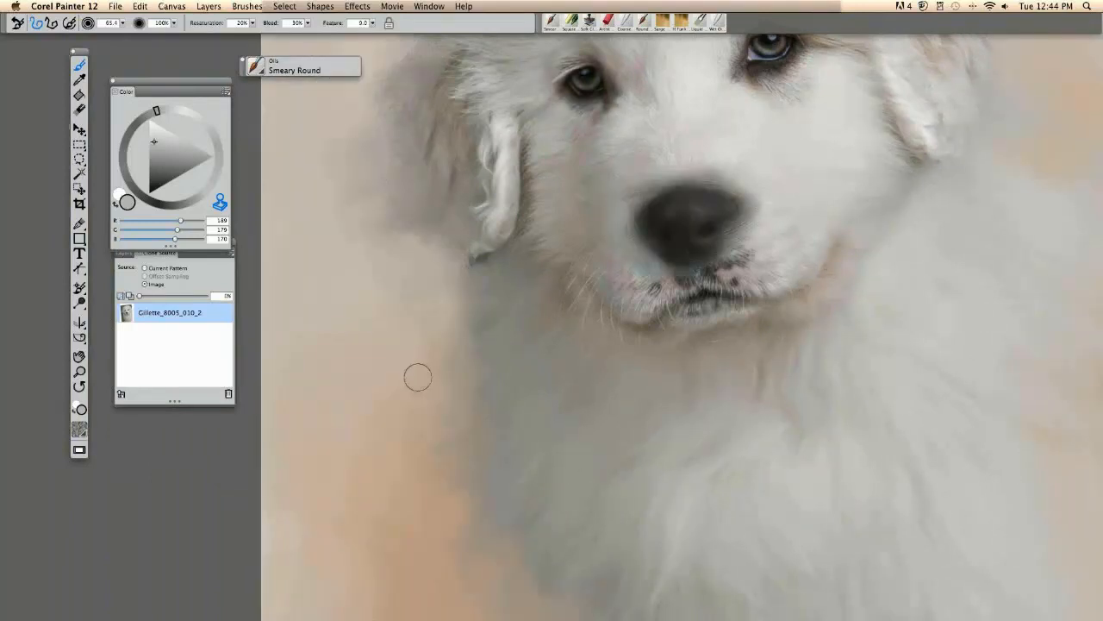
drag(393, 357, 373, 258)
key(super+minus)
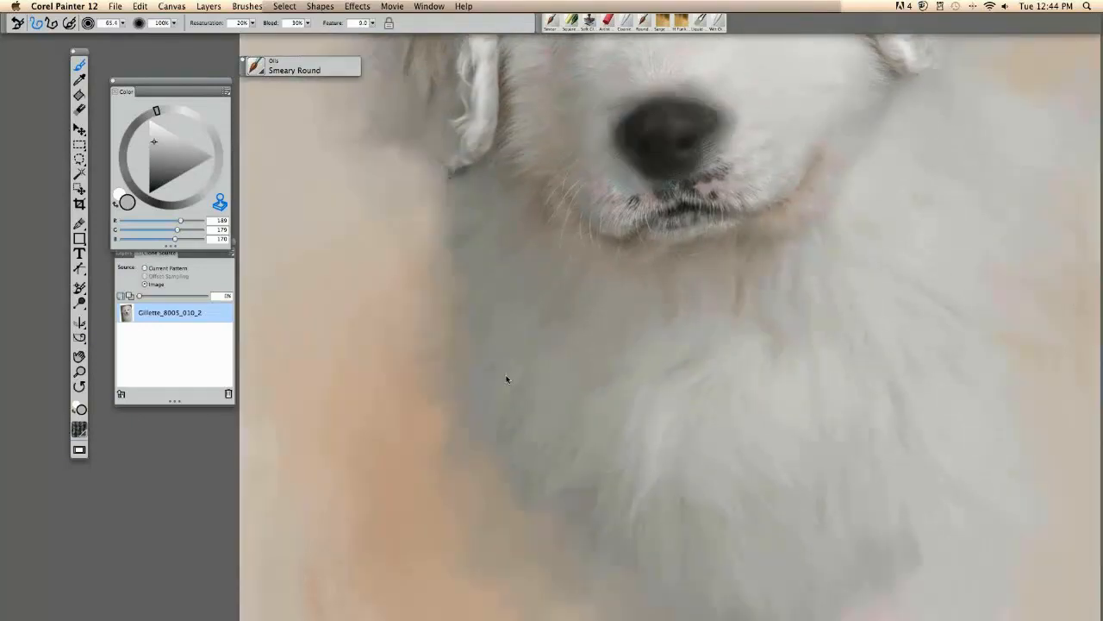
drag(554, 276, 543, 293)
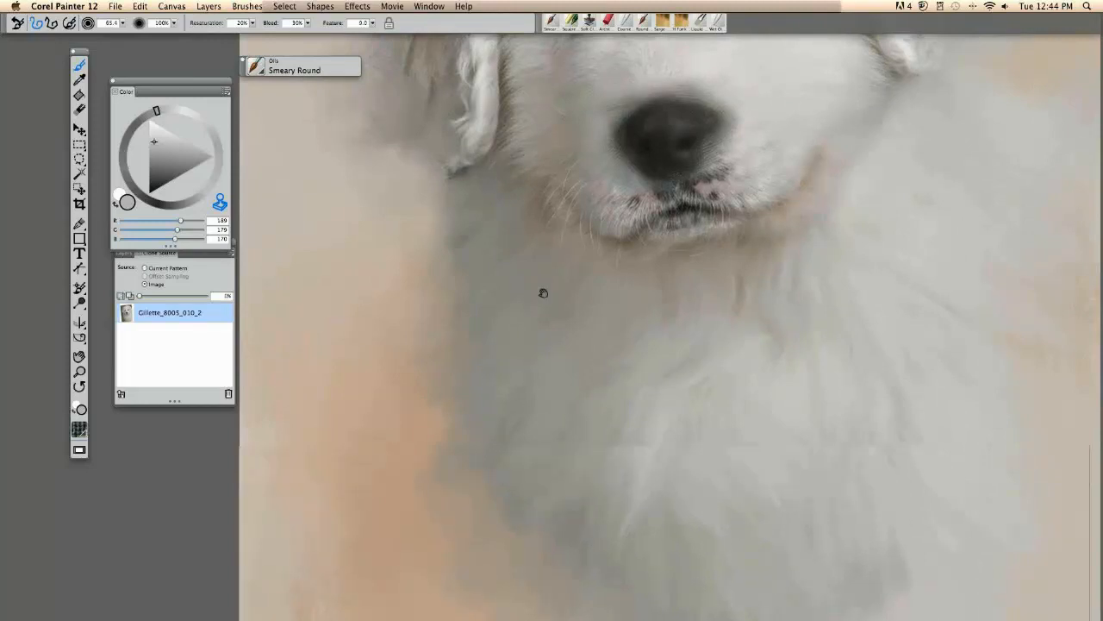
Check the head against the clone source and smear fur on its upper-left side, undoing the stroke that runs out into the background
key(super+minus)
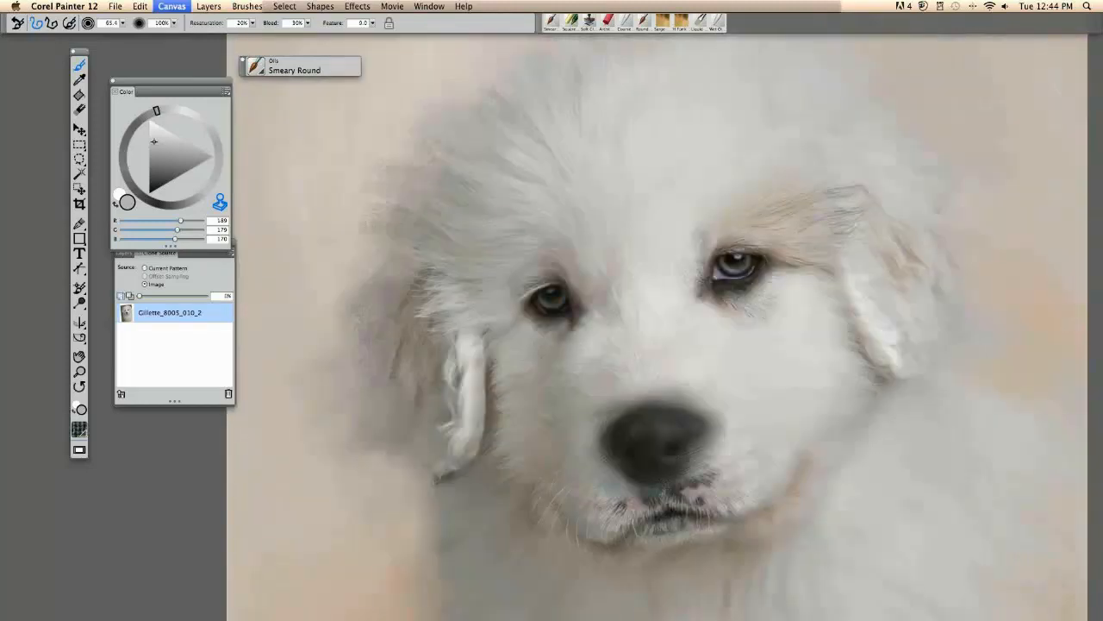
drag(447, 80, 515, 184)
key(super+t)
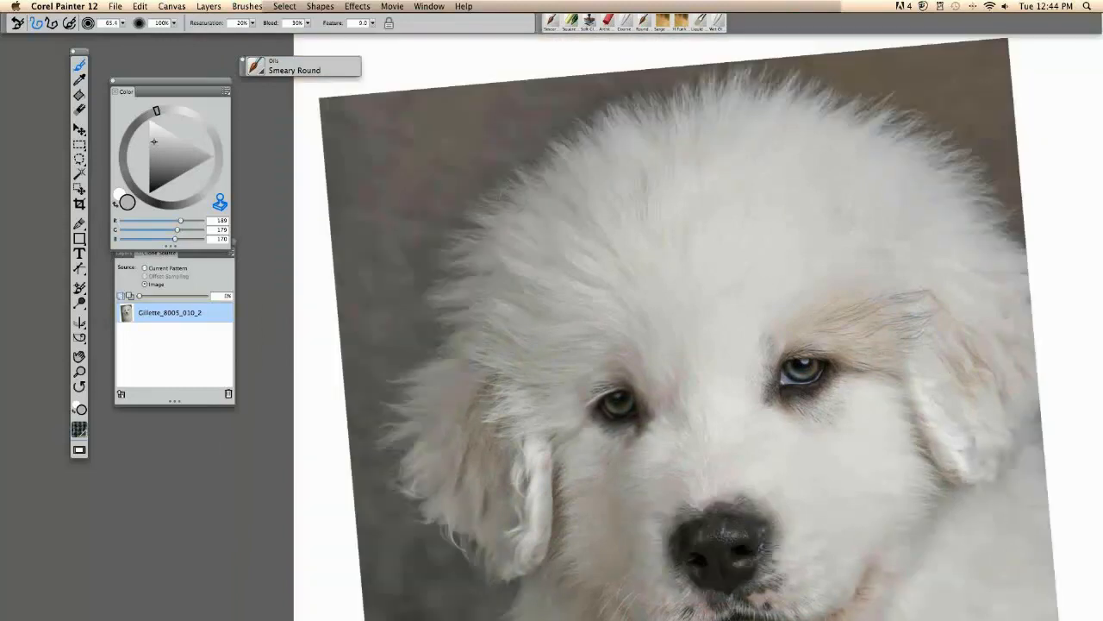
key(super+t)
key(super+t)
key(super+t)
mouse_move(561, 202)
mouse_down()
mouse_move(428, 196)
mouse_move(473, 197)
mouse_move(410, 179)
mouse_up()
key(super+z)
key(super+t)
key(super+t)
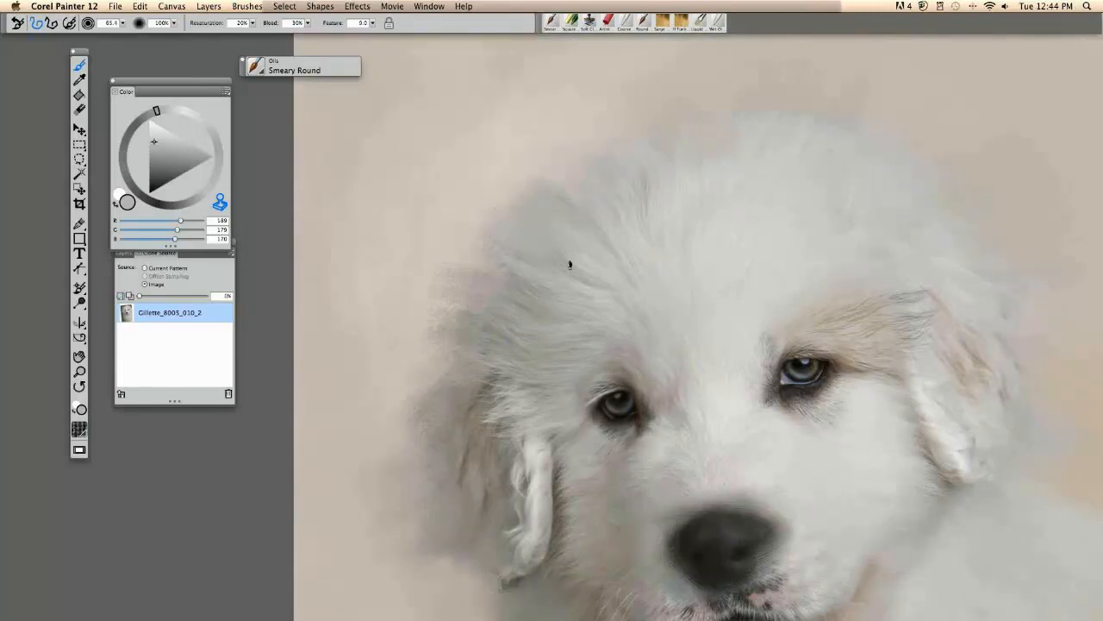
Smooth the fur above the left-hand ear and up across the forehead with Smeary Round, checking the clone source
drag(505, 235, 494, 188)
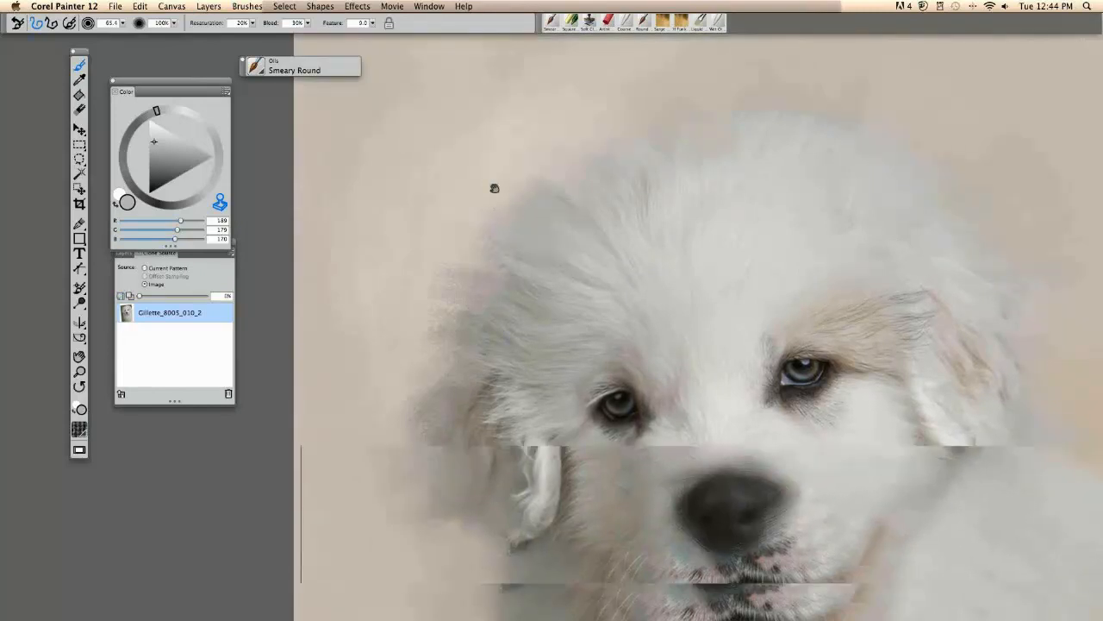
key(super+t)
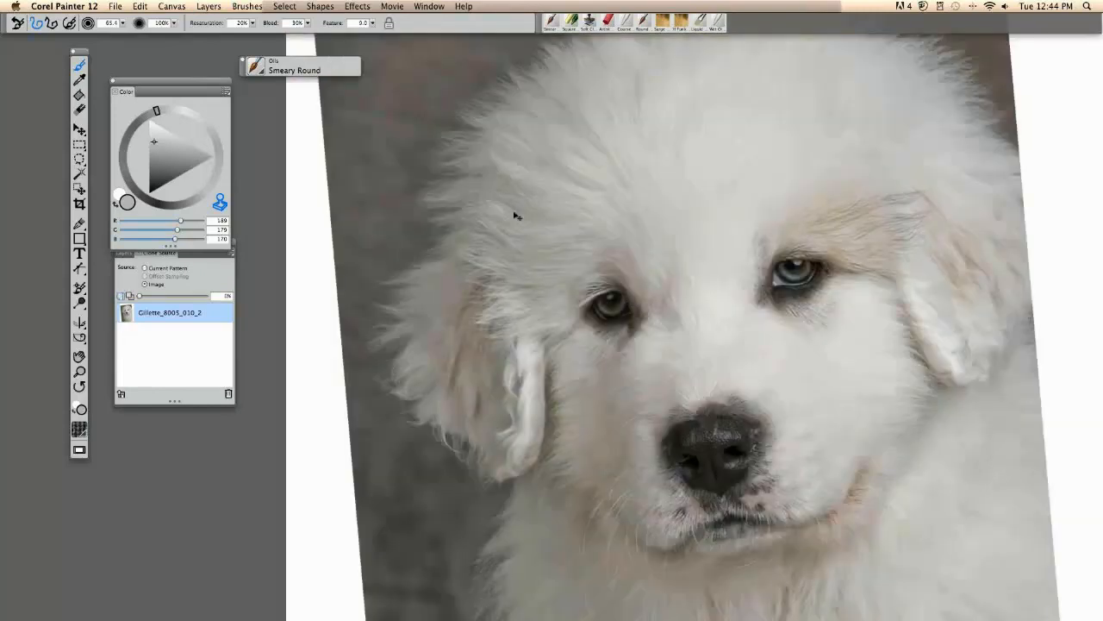
key(super+t)
key(super+t)
key(super+t)
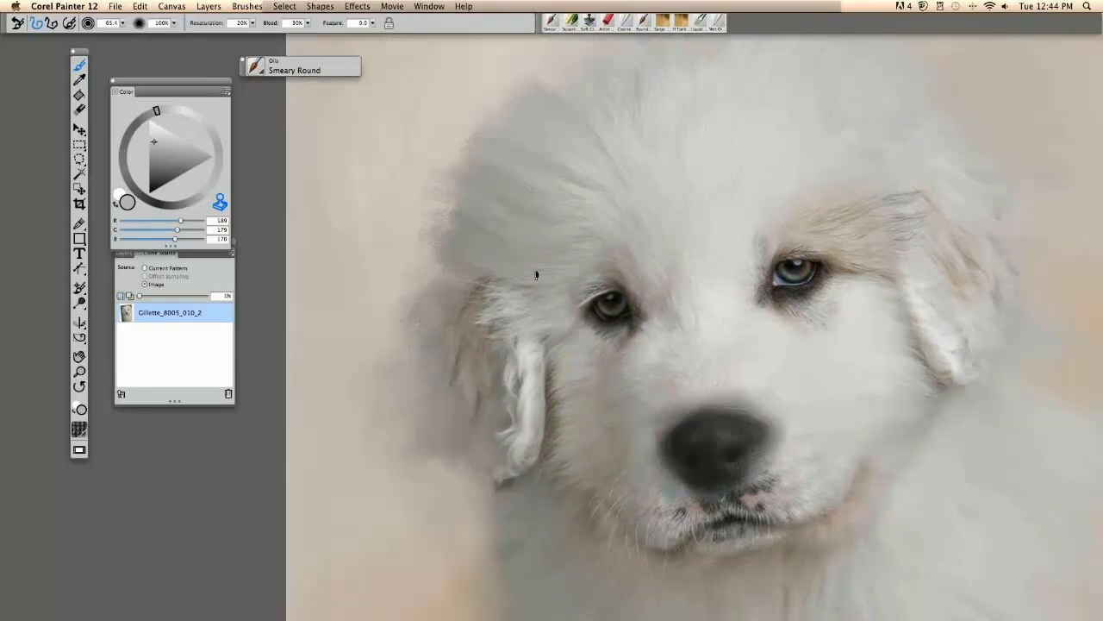
key(super+t)
key(super+t)
drag(584, 211, 542, 249)
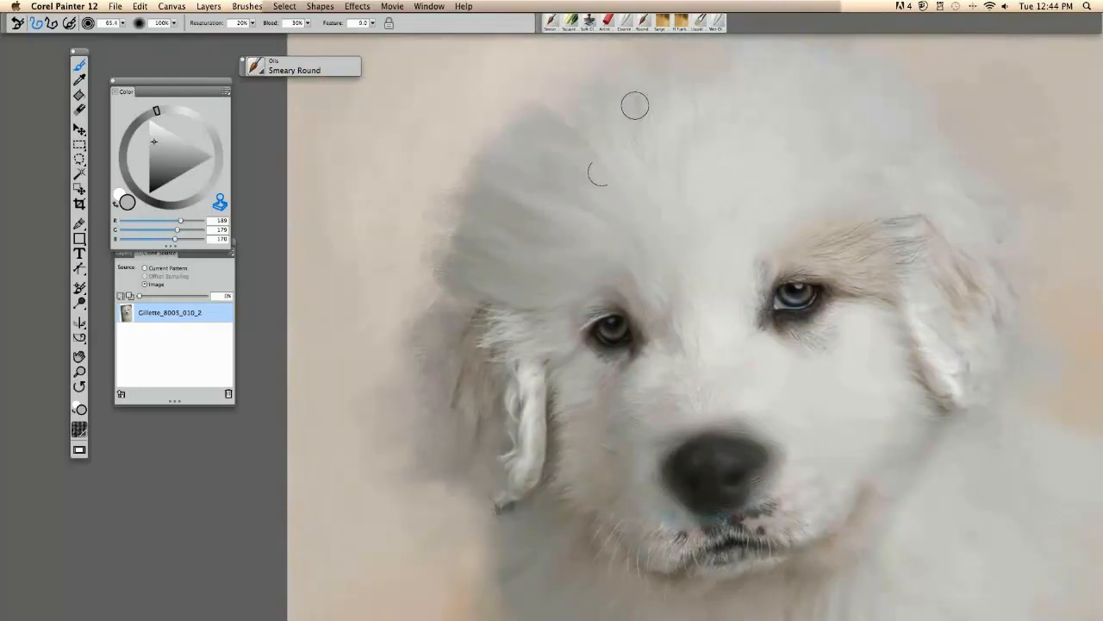
drag(635, 105, 658, 22)
Smear the outer fur of the left-hand ear into soft strokes, following the clone source
mouse_move(523, 238)
mouse_down()
mouse_move(449, 237)
mouse_move(458, 212)
mouse_up()
key(super+t)
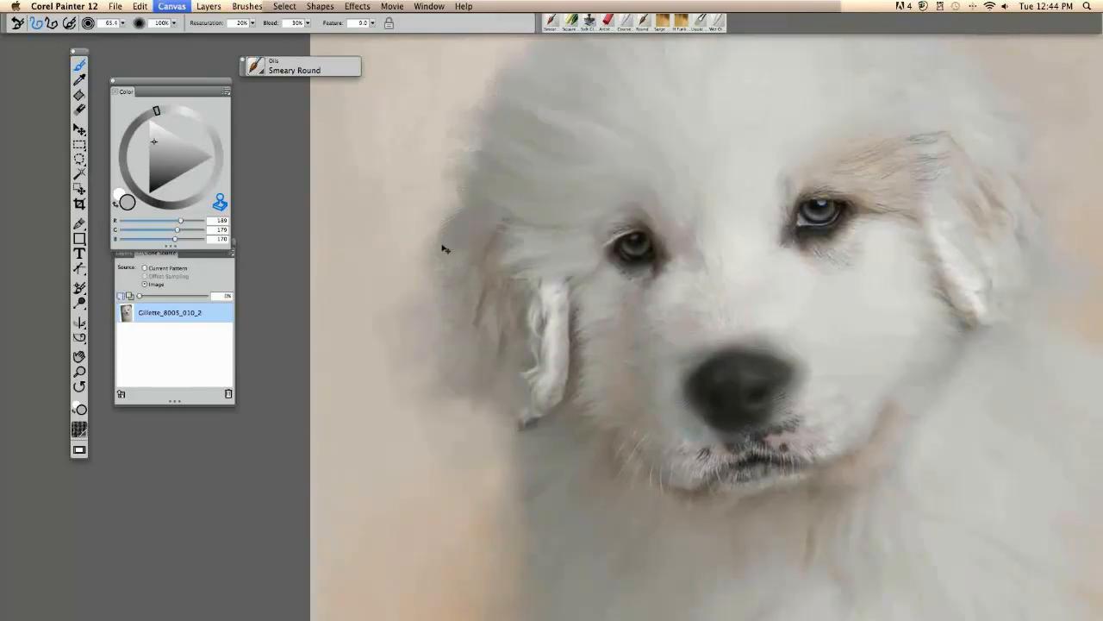
key(super+t)
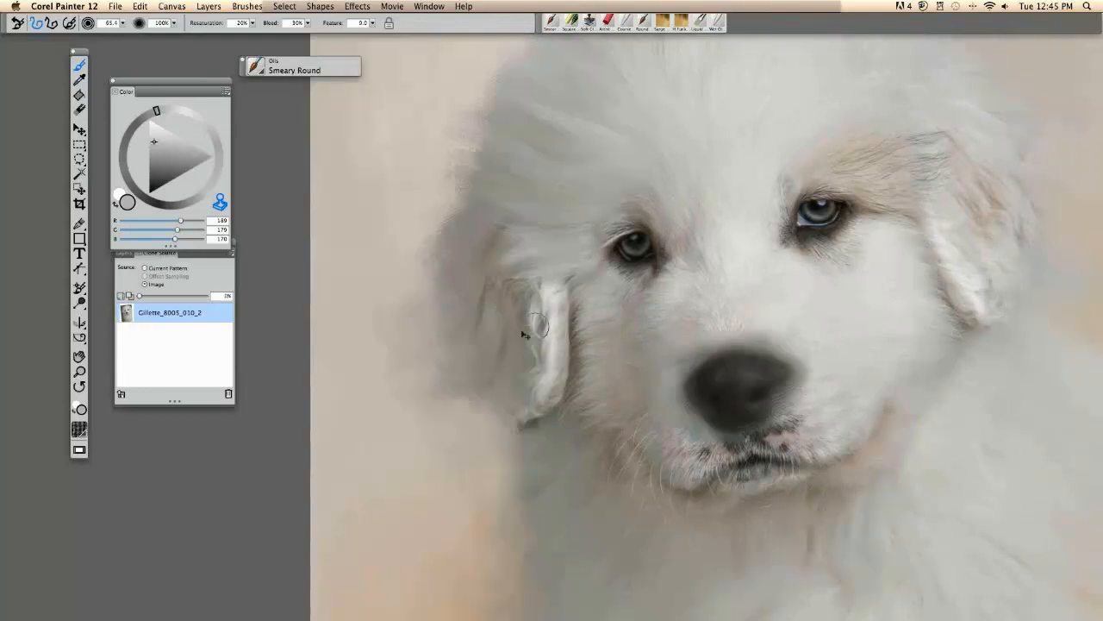
key(super+equal)
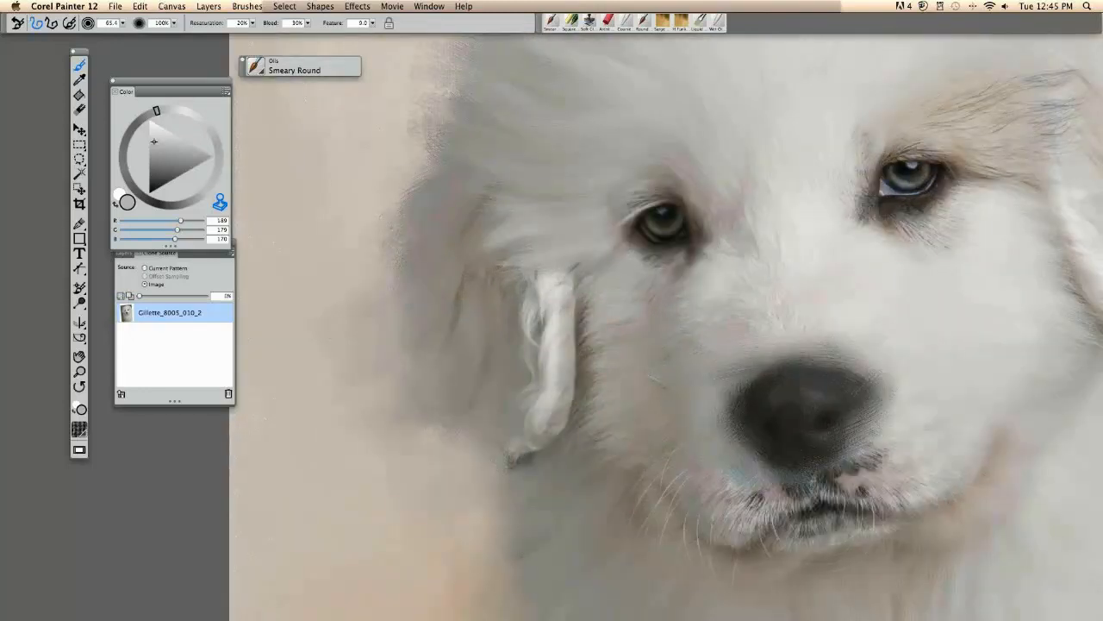
drag(597, 357, 607, 285)
Compare the left-hand ear with the clone source and smooth the white fur curl and the cheek beside it
key(super+t)
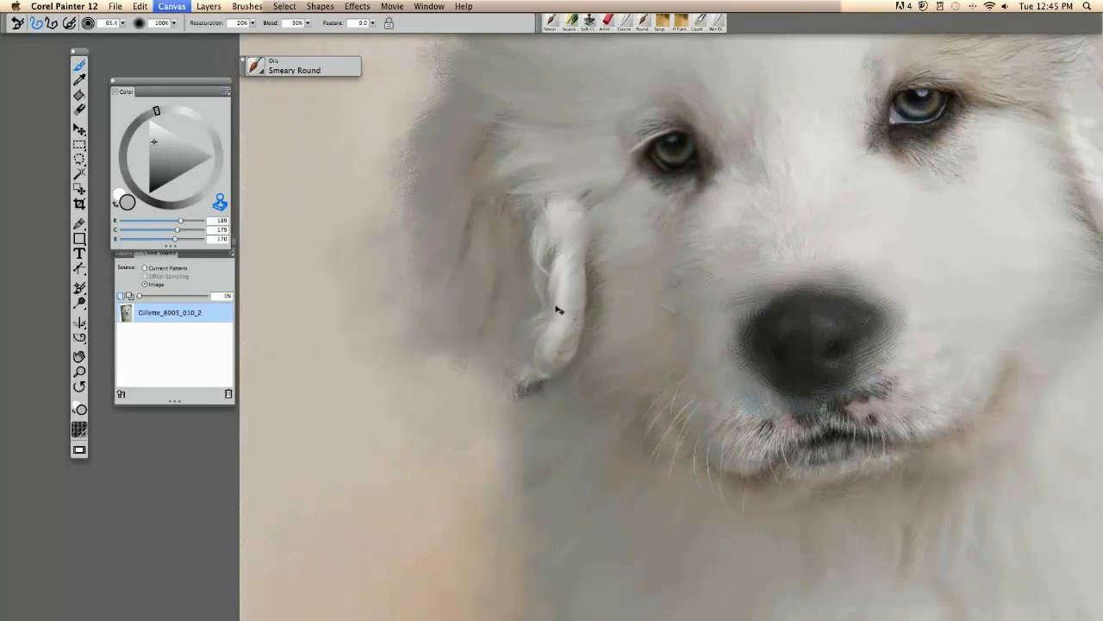
key(super+t)
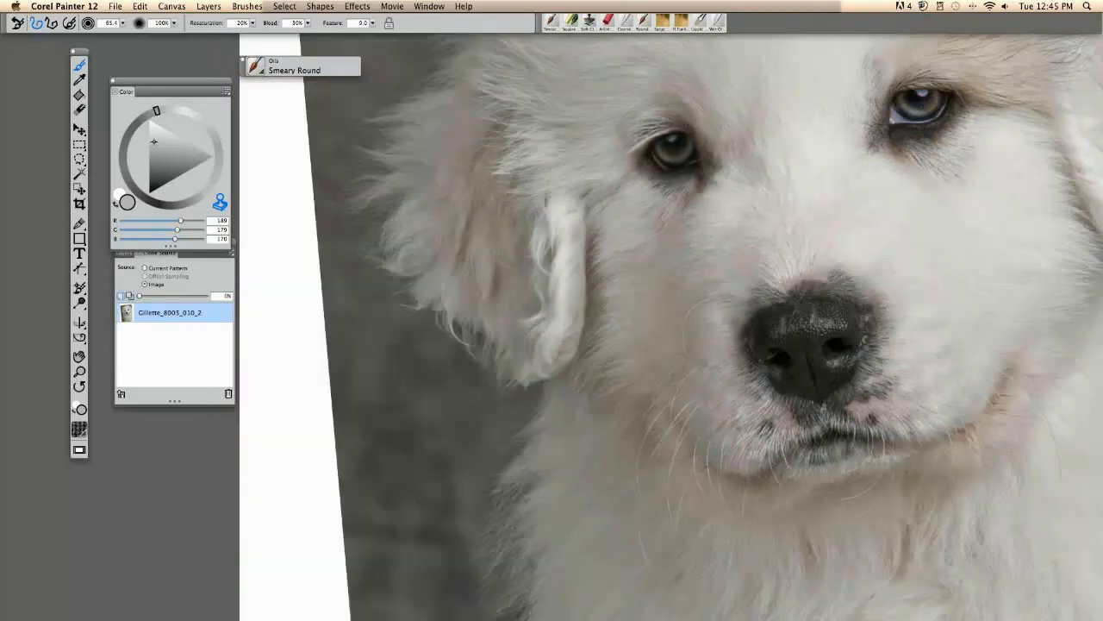
key(super+t)
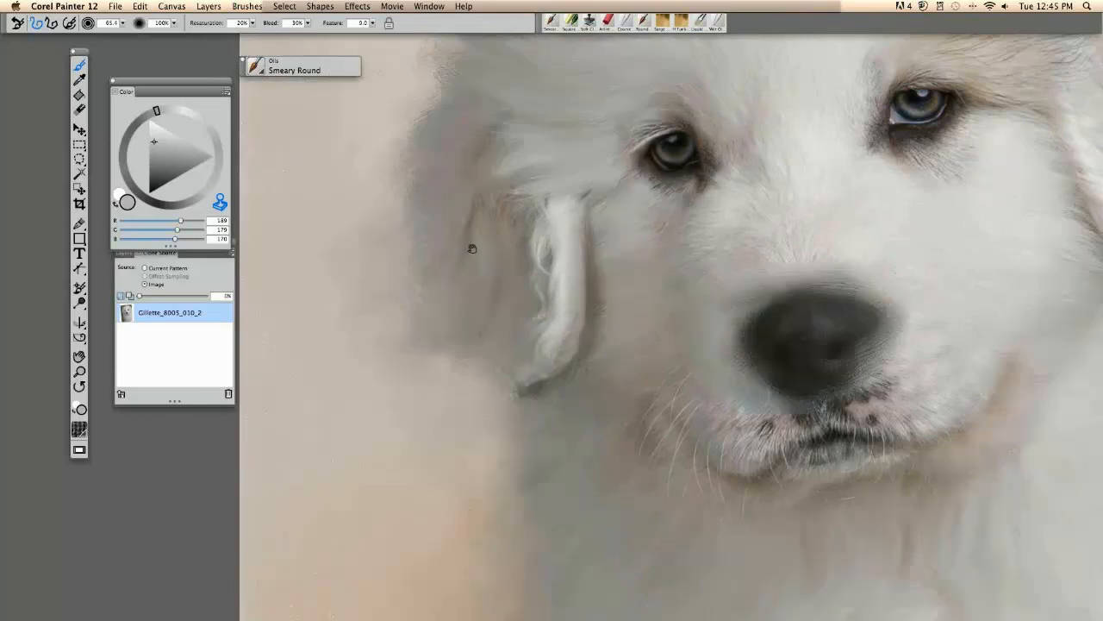
drag(472, 248, 449, 274)
Set Feature to 4.0 and the brush size to 25.6, and repaint the upper part of the white ear curl
key(super+t)
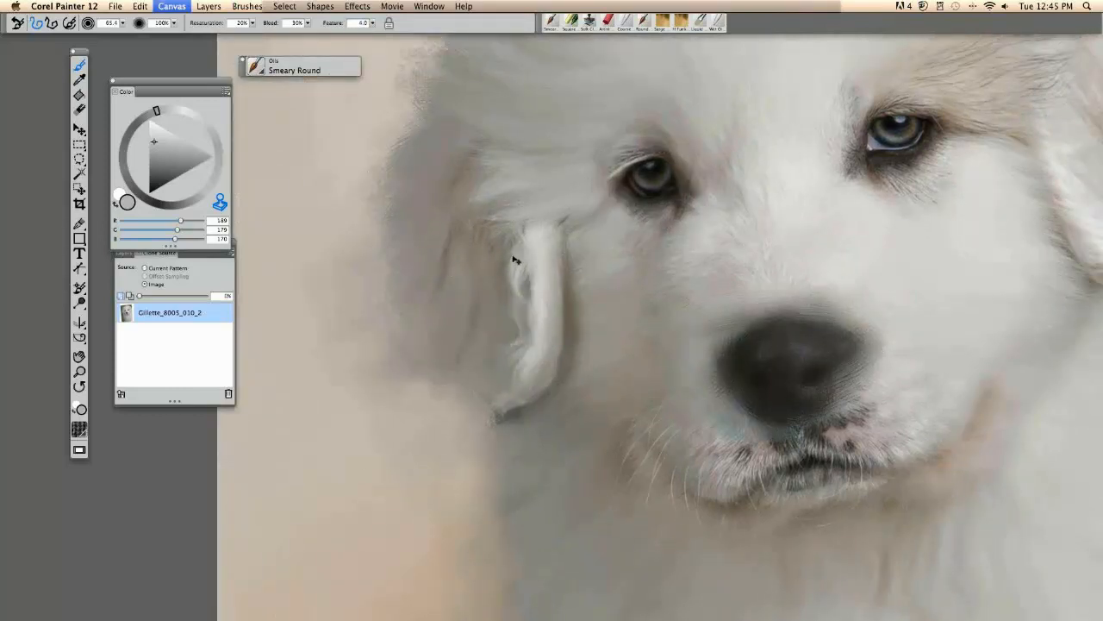
key(super+t)
key(super+t)
key(super+t)
key(super+t)
key(super+t)
key(super+t)
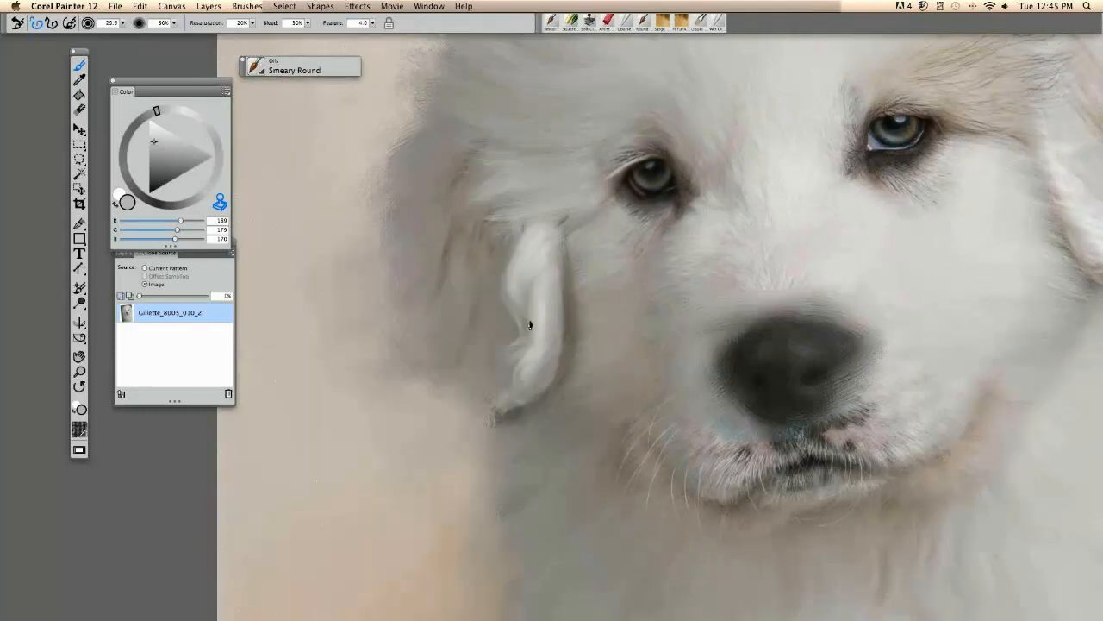
Set the brush size to 20.6 and soften the curl's lower tip and surrounding ear fur, checking the clone source
key(super+t)
key(super+t)
key(super+t)
key(super+t)
key(super+t)
key(super+t)
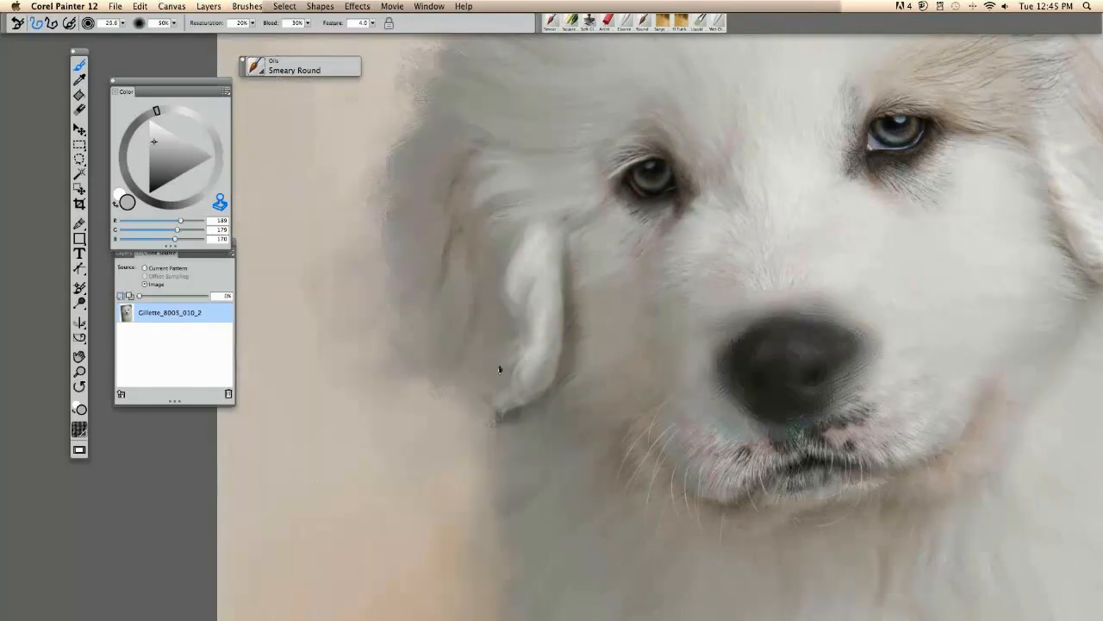
key(super+t)
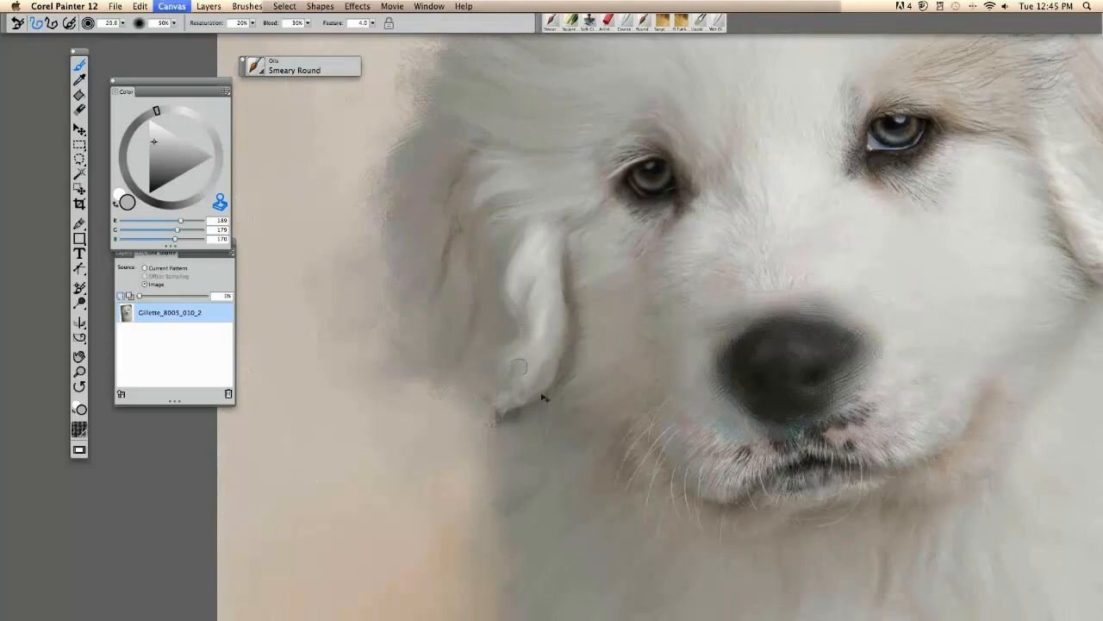
key(super+t)
key(super+t)
key(super+t)
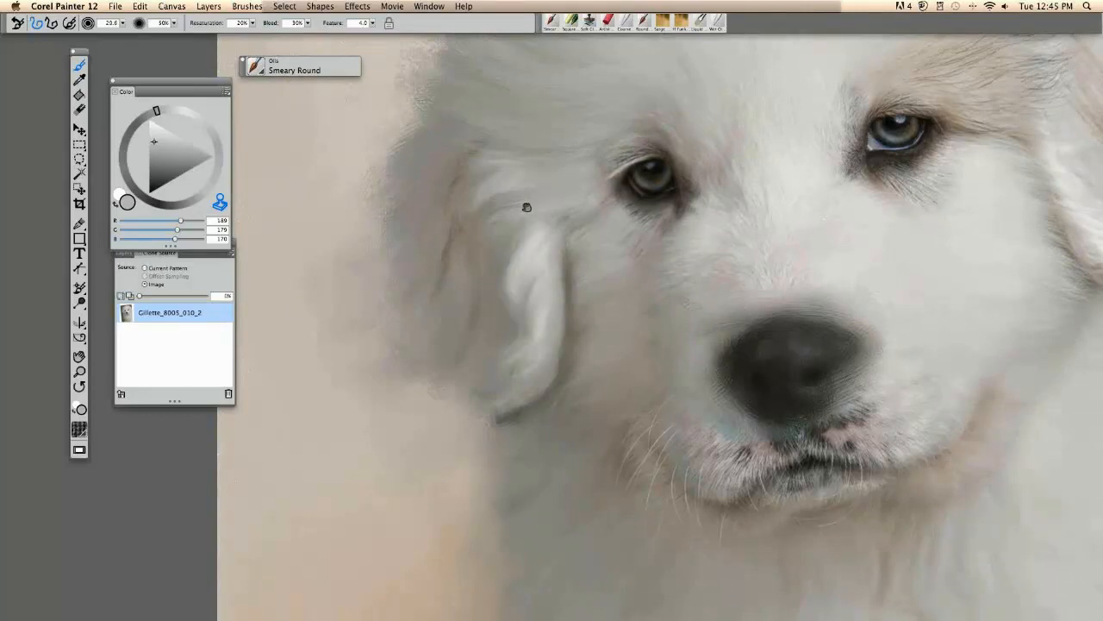
Set the brush size to 61.0 and opacity to 70%, and smooth the cheek, muzzle, whiskers and mouth
drag(527, 207, 401, 288)
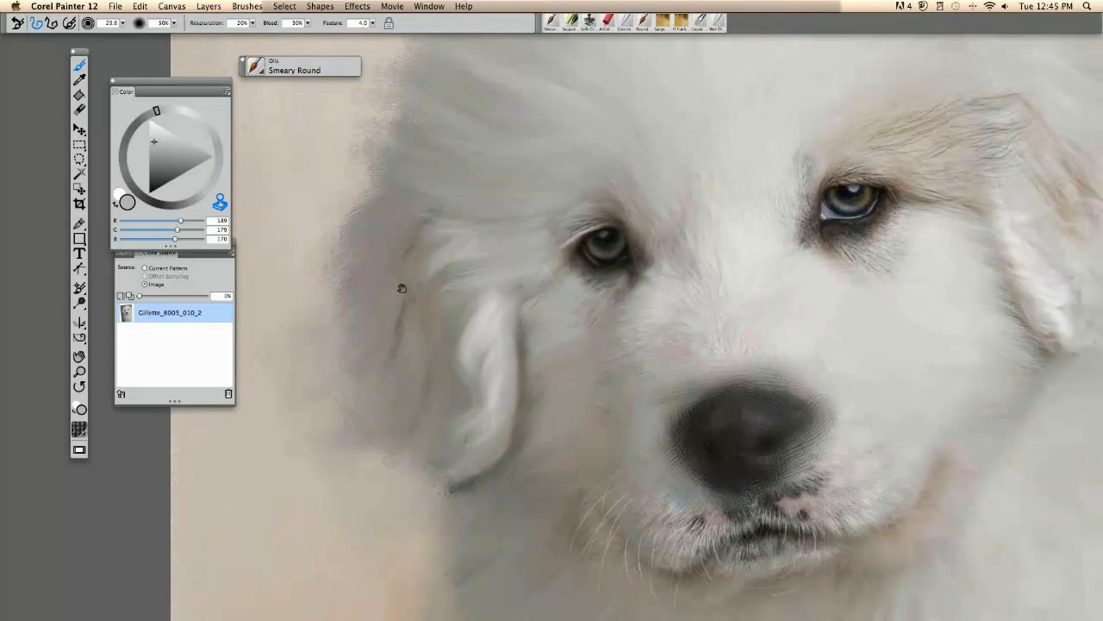
drag(402, 288, 293, 344)
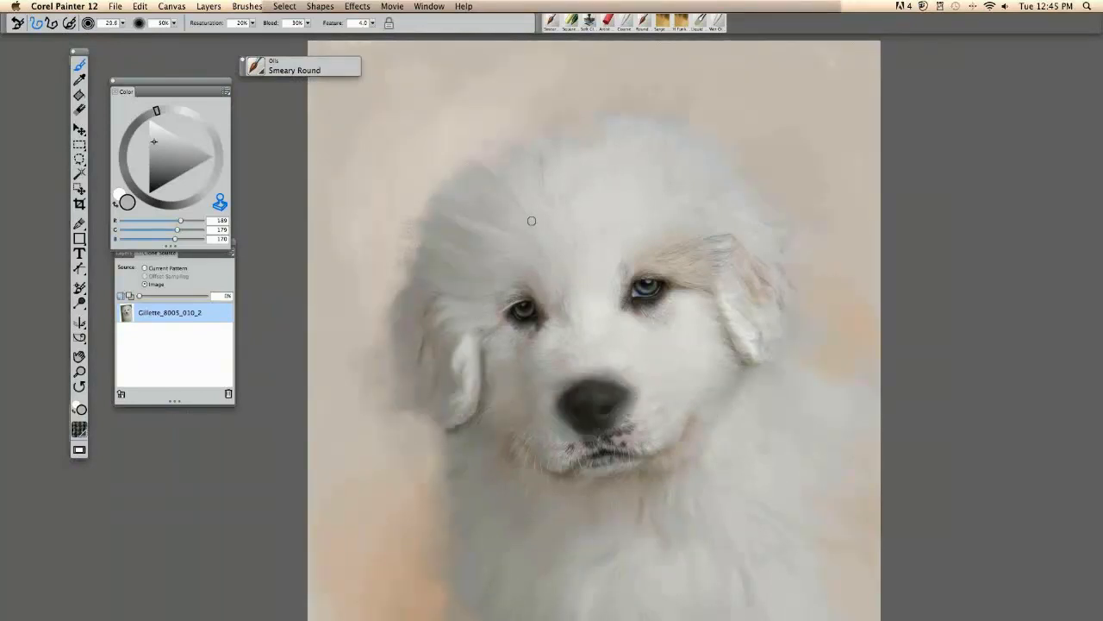
key(super+plus)
drag(513, 319, 516, 319)
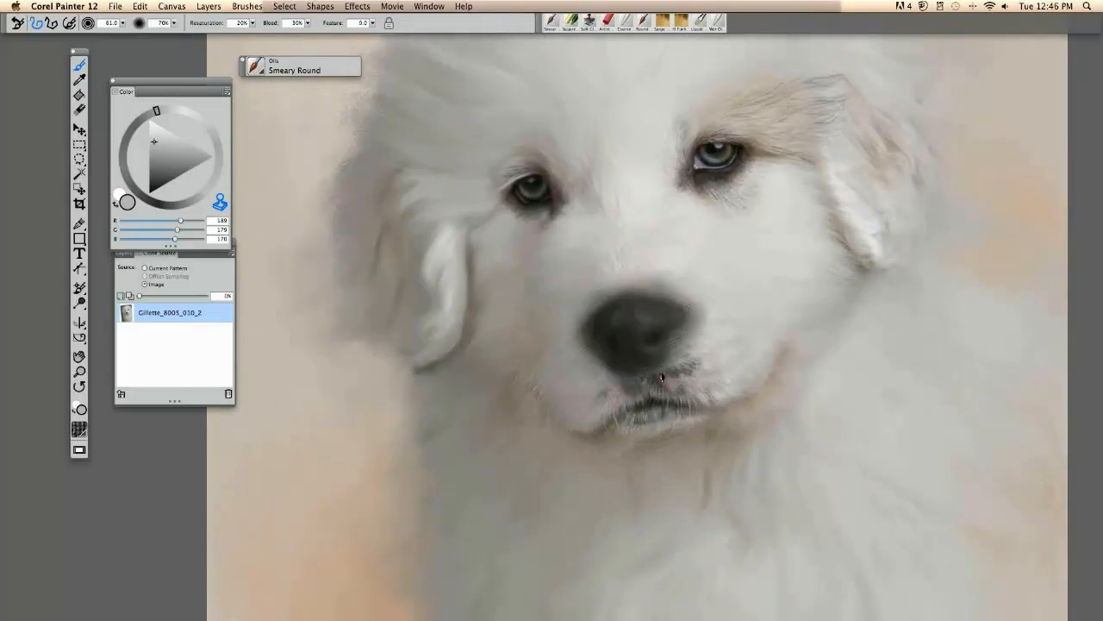
drag(695, 412, 606, 431)
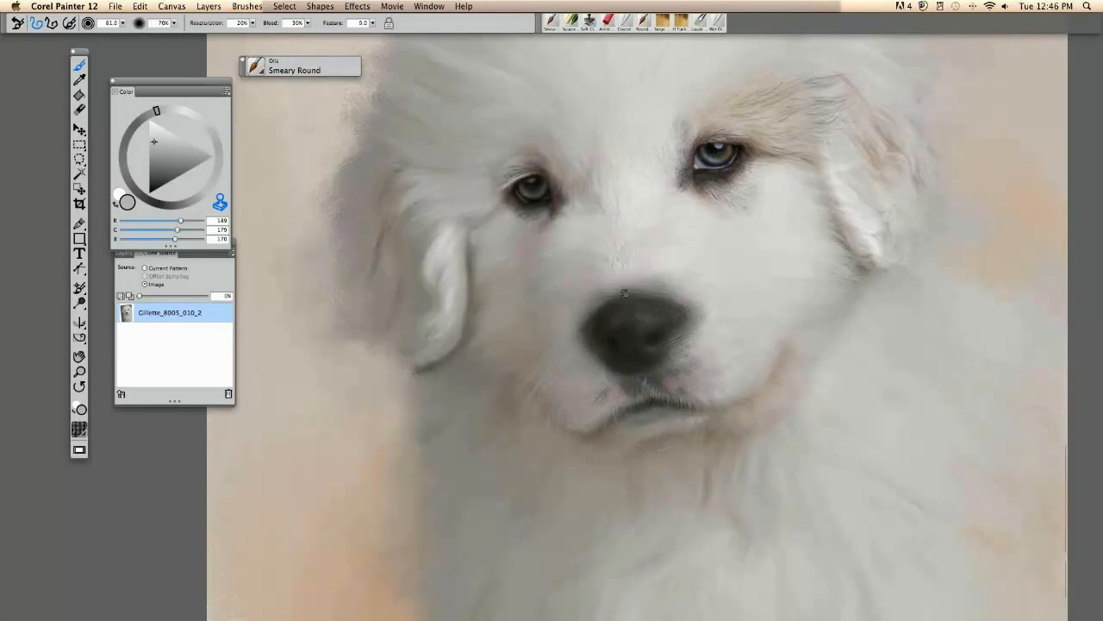
Blend the fur along the upper left-hand edge of the puppy's head into the background, checking strokes against the clone source
scroll(624, 294, up, 3)
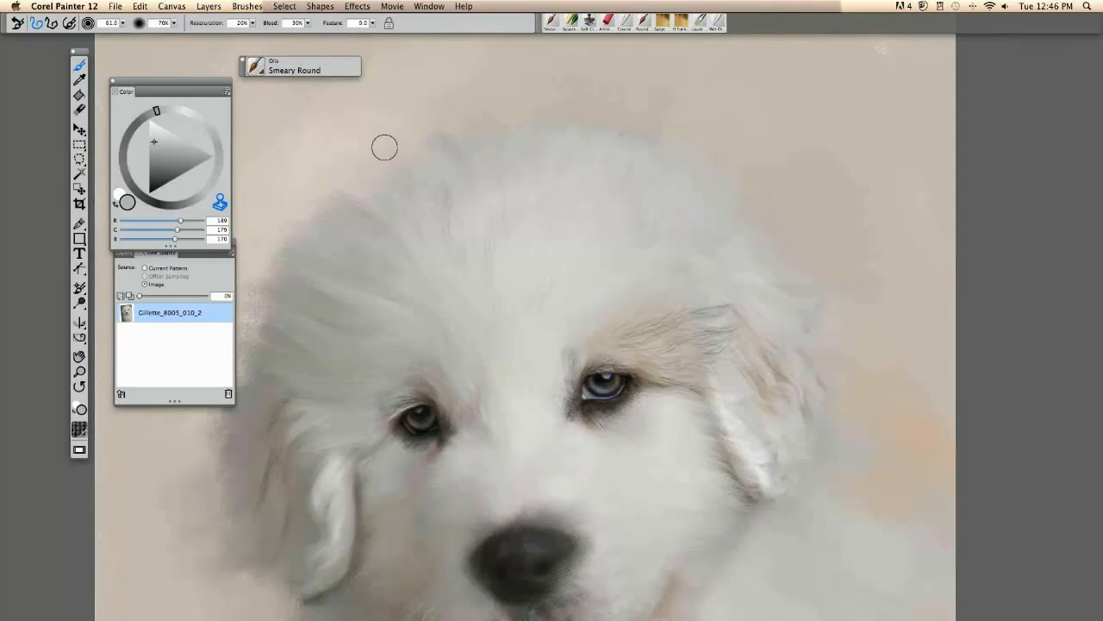
key(super+t)
key(super+t)
key(super+t)
key(super+t)
key(super+t)
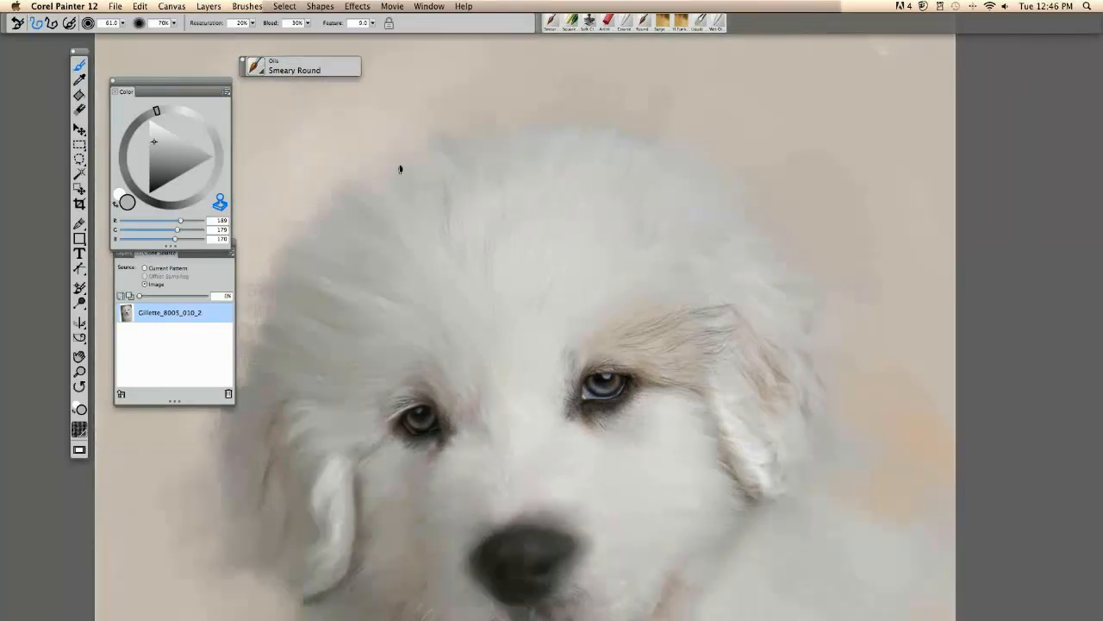
key(super+t)
key(super+t)
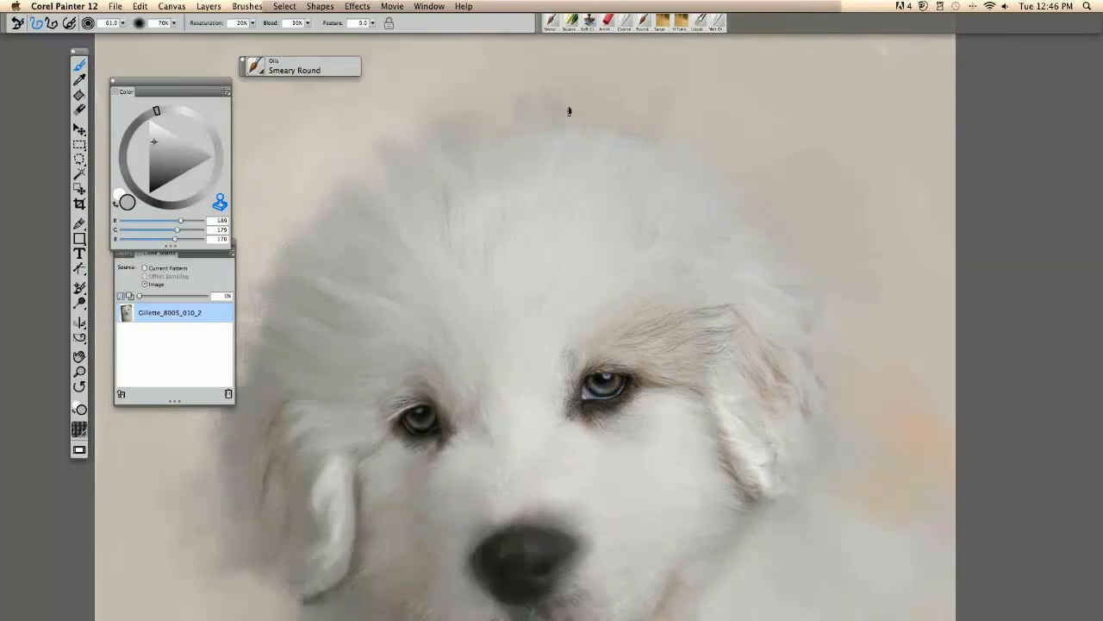
Extend and soften the fur across the crown and its right-hand edge, and smooth the forehead, comparing with the clone source
key(super+t)
key(super+t)
key(super+t)
key(super+t)
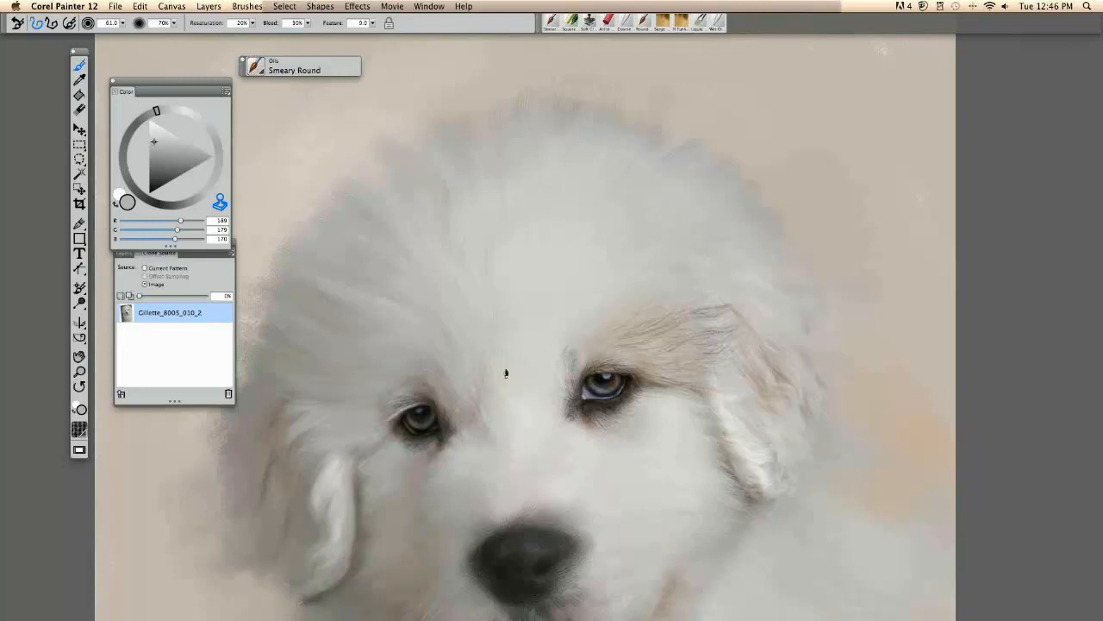
key(super+t)
key(super+t)
Smooth the right-hand ear, its white edge and the tan brow patch, and touch up beside the eye, checking the clone source
drag(581, 216, 508, 153)
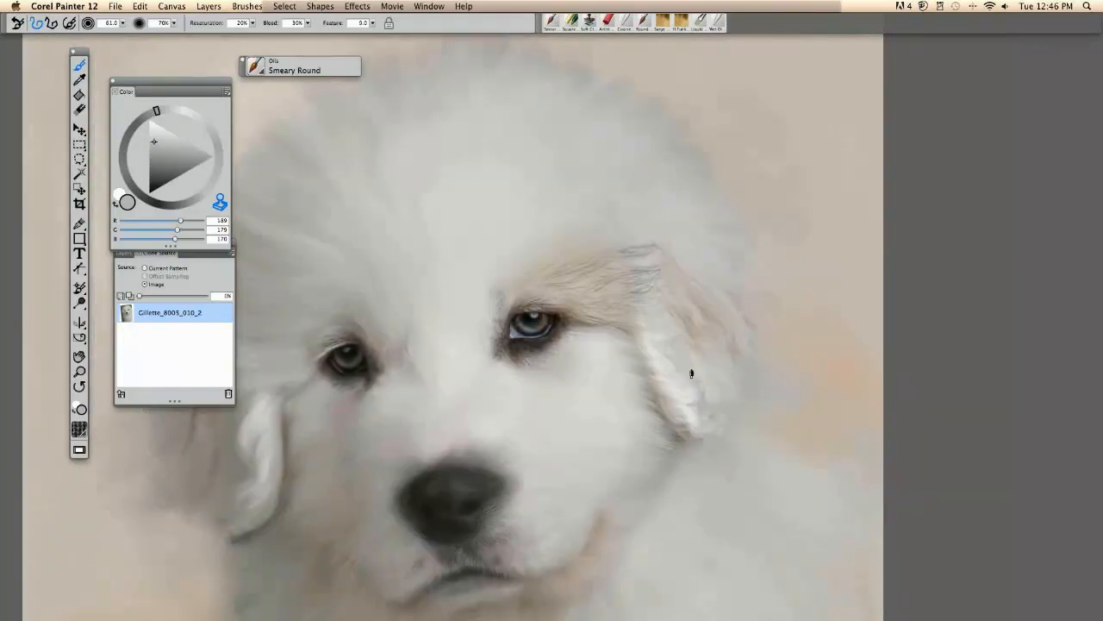
key(super+t)
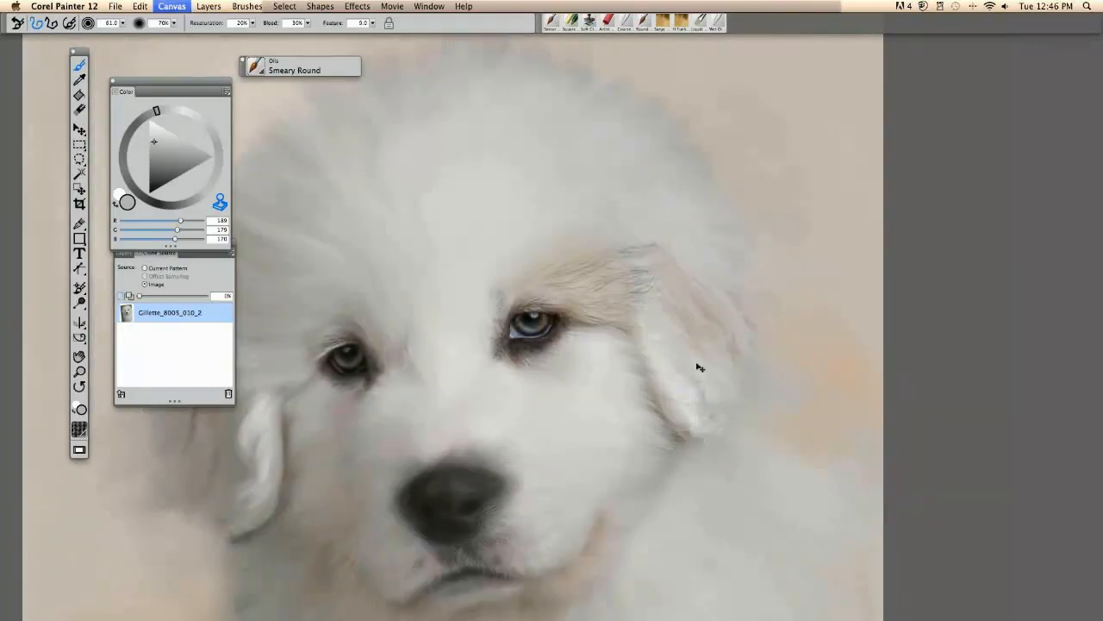
key(super+t)
key(super+t)
key(super+t)
key(super+t)
key(super+t)
drag(510, 289, 509, 315)
key(super+plus)
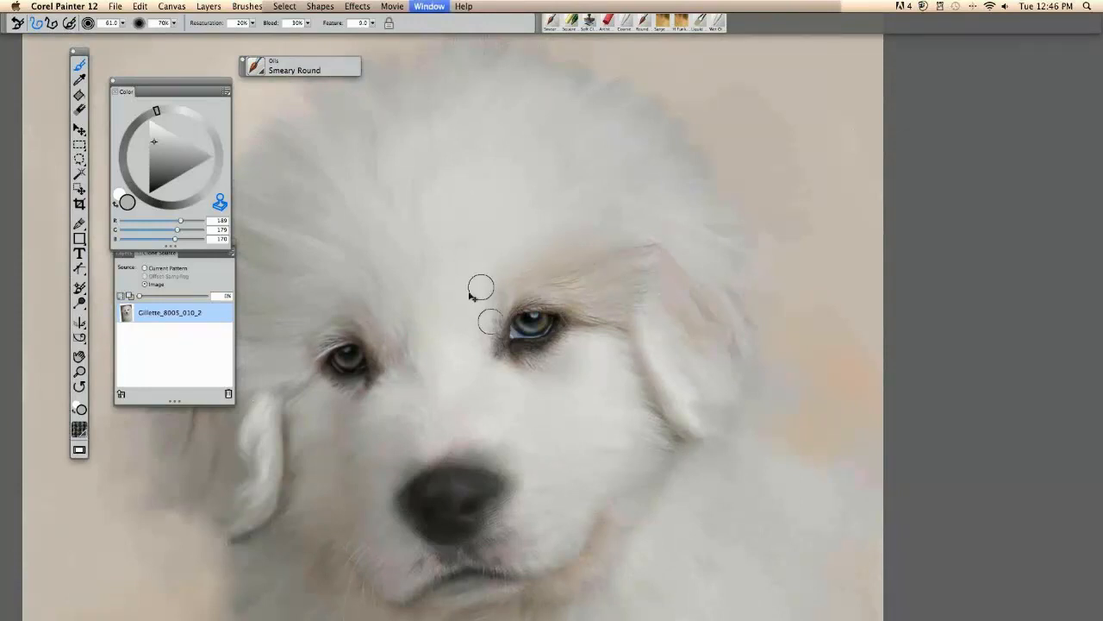
Examine the whole portrait, the head and ears, and the neck and chest fur to judge how smooth the painting is
key(super+minus)
key(super+minus)
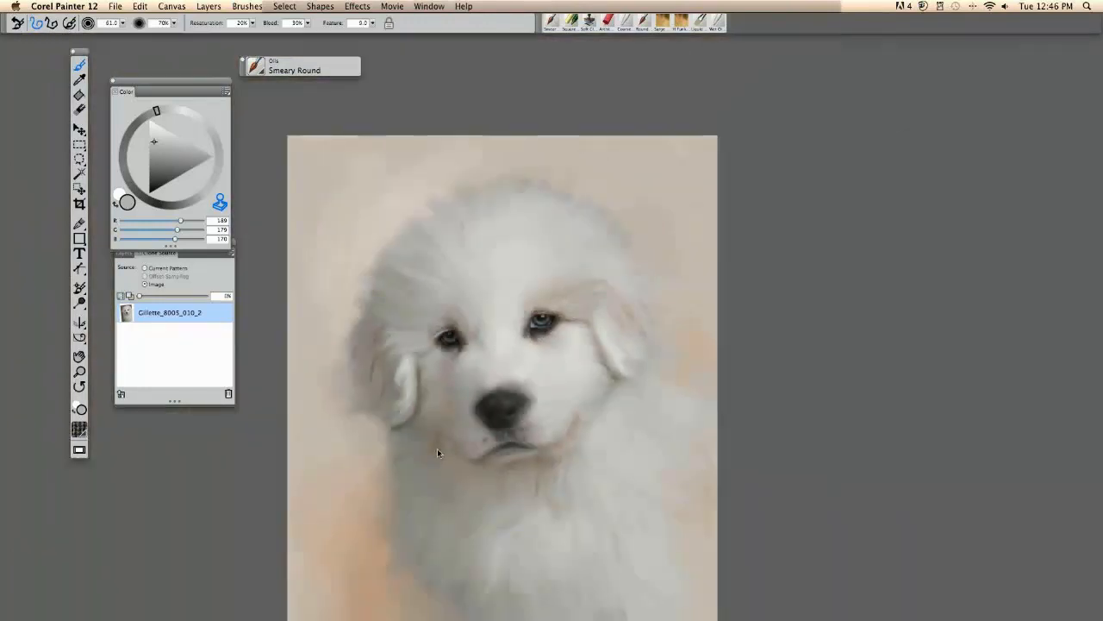
mouse_move(438, 449)
mouse_down()
mouse_move(480, 402)
mouse_move(438, 354)
mouse_up()
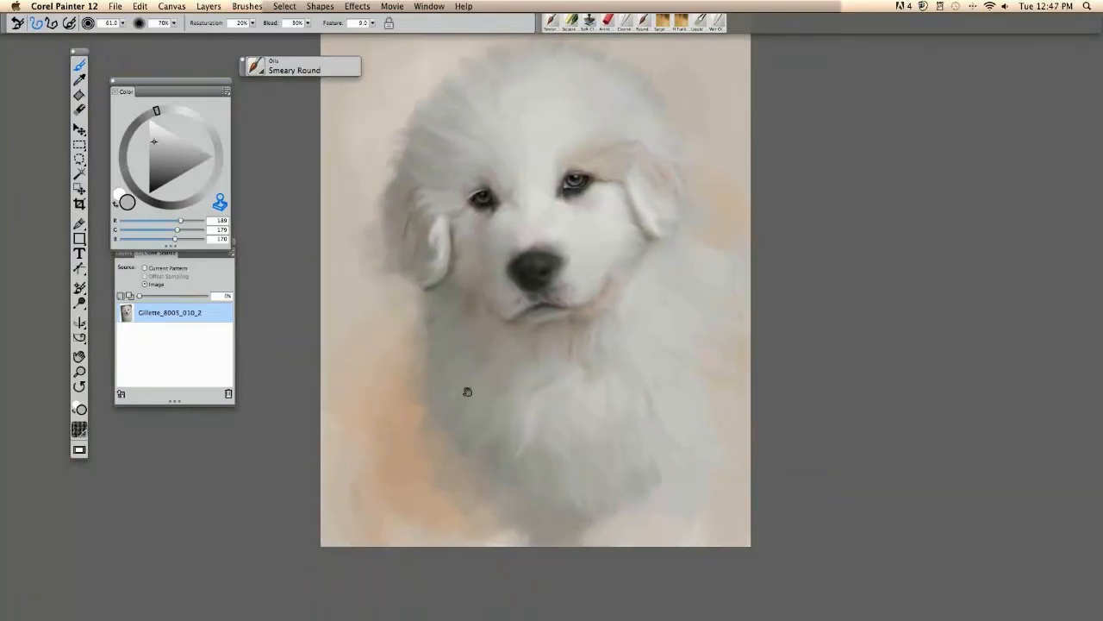
drag(465, 401, 473, 449)
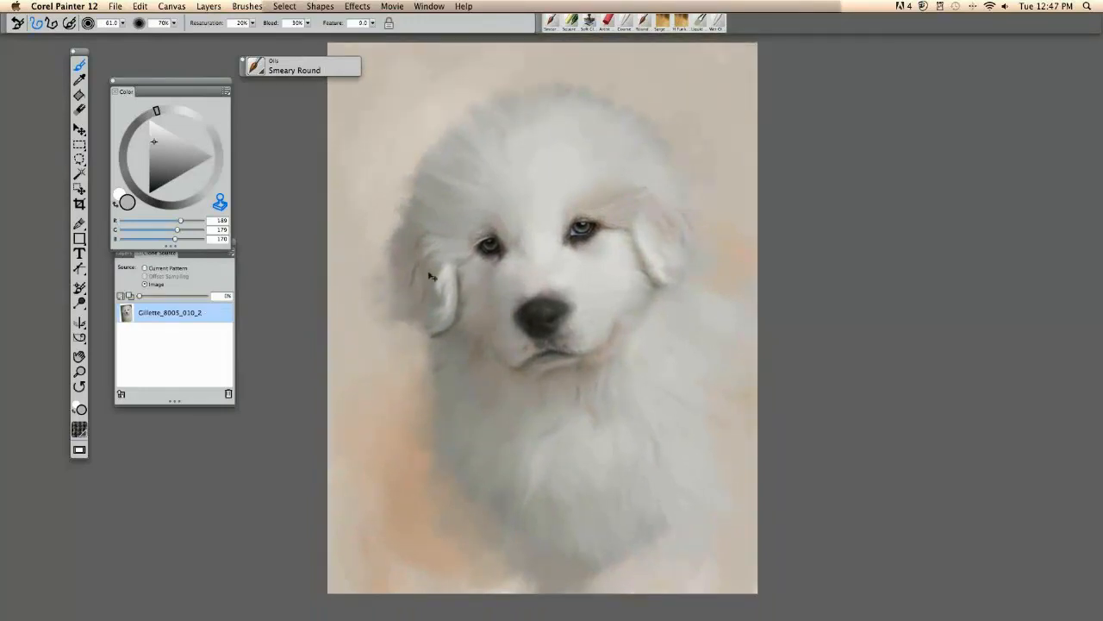
key(super+equal)
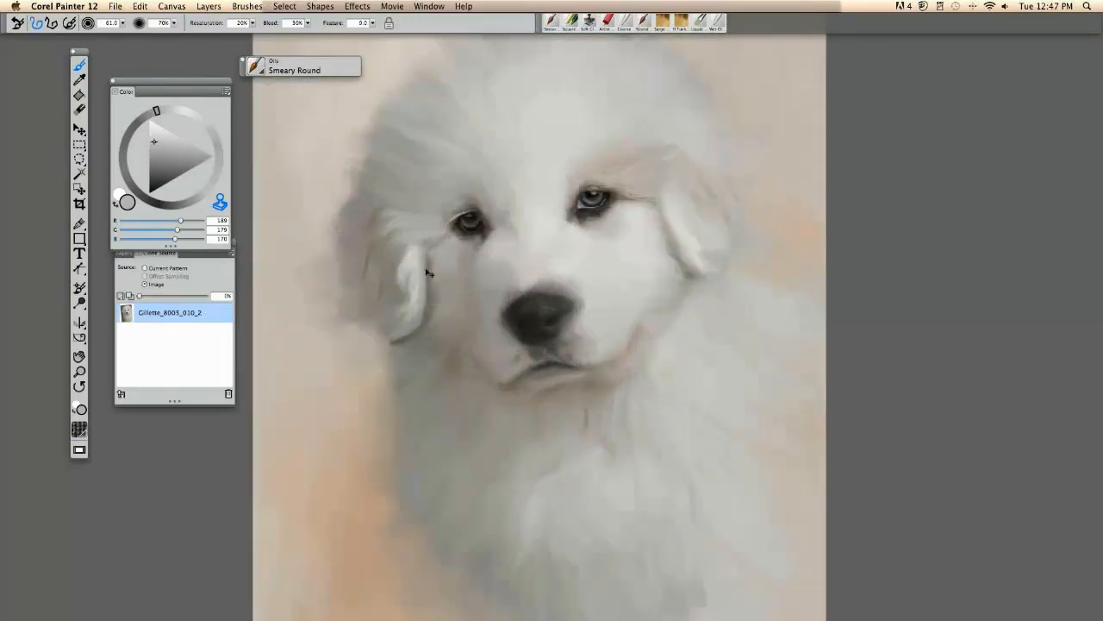
key(super+equal)
drag(422, 193, 516, 382)
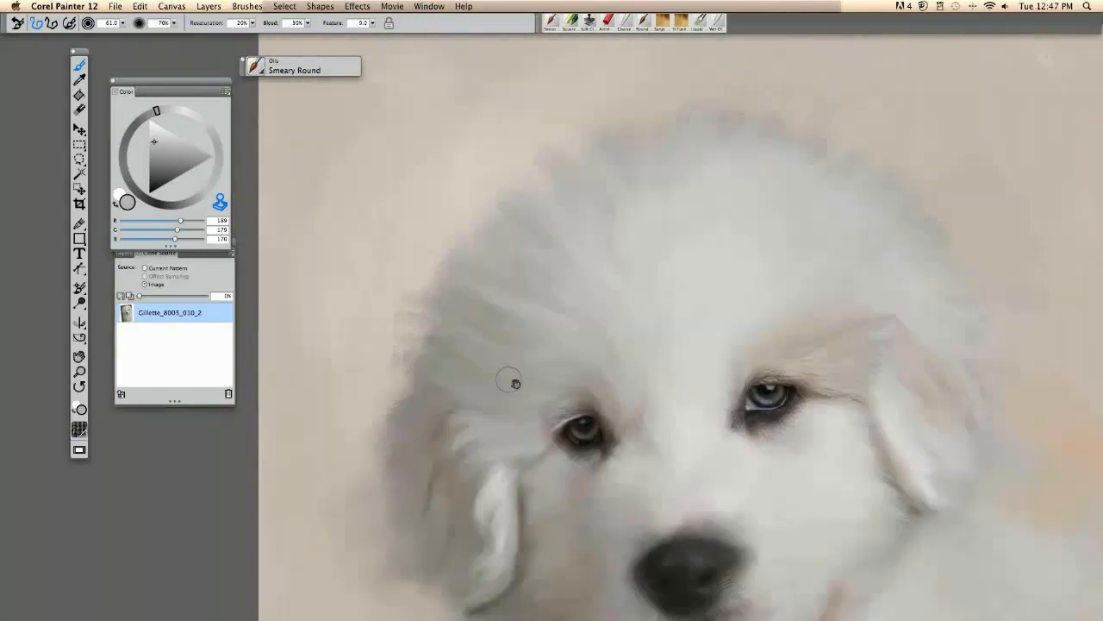
key(super+minus)
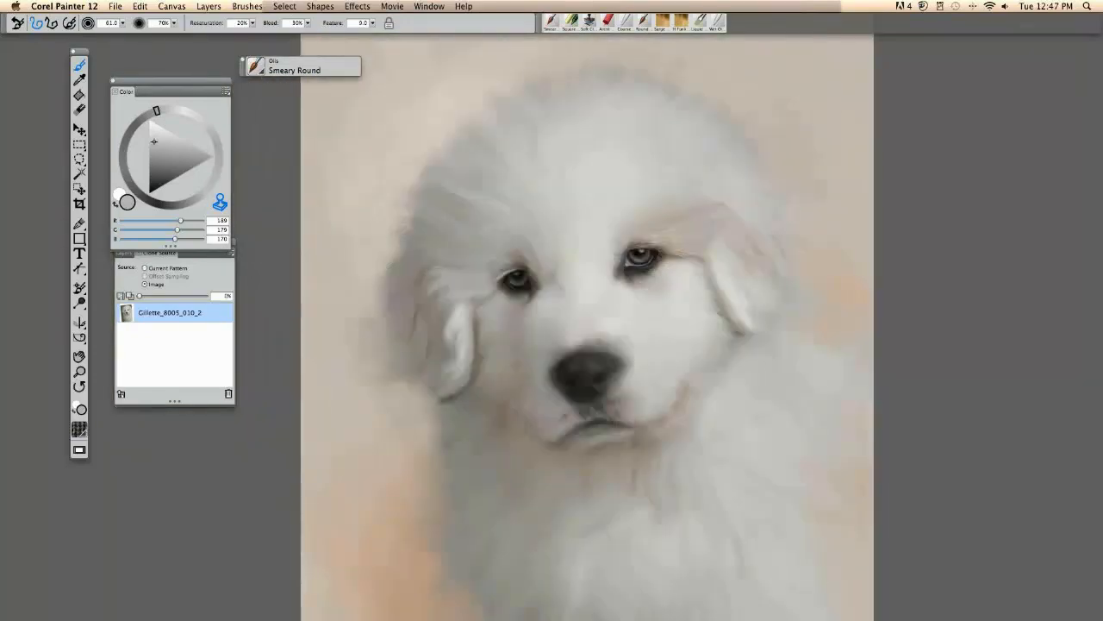
mouse_move(481, 445)
mouse_down()
mouse_move(405, 318)
mouse_move(456, 356)
mouse_up()
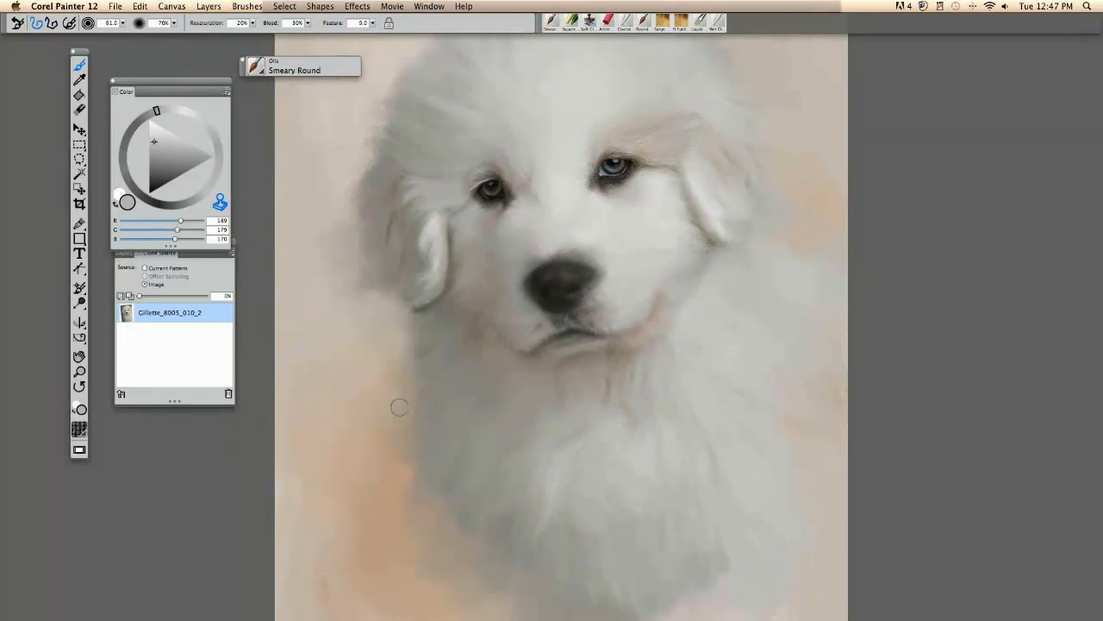
key(super+plus)
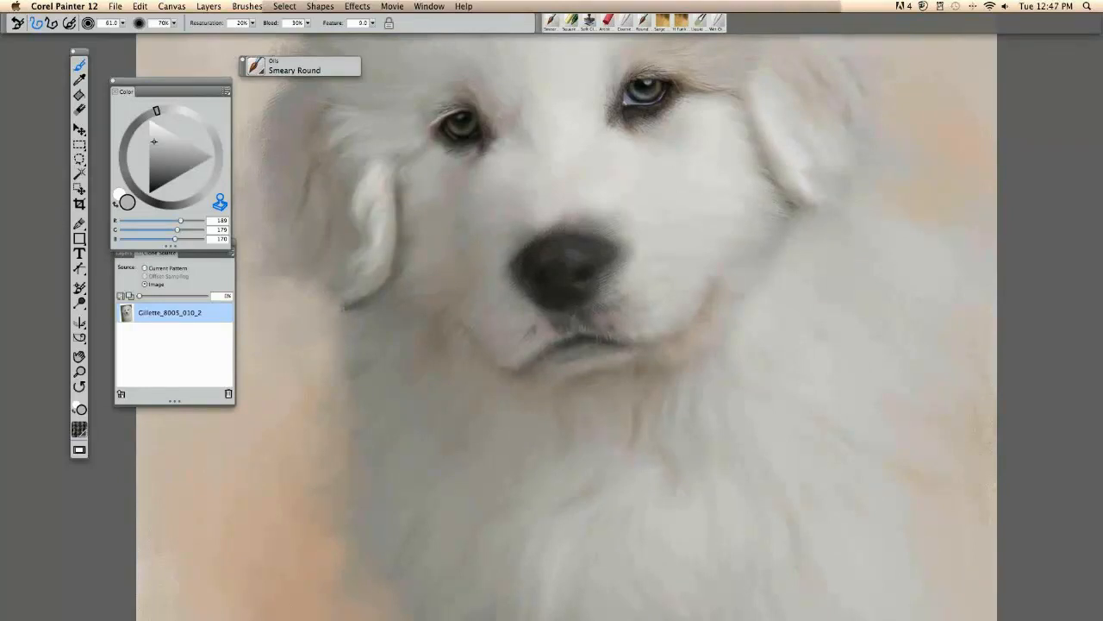
drag(492, 439, 521, 380)
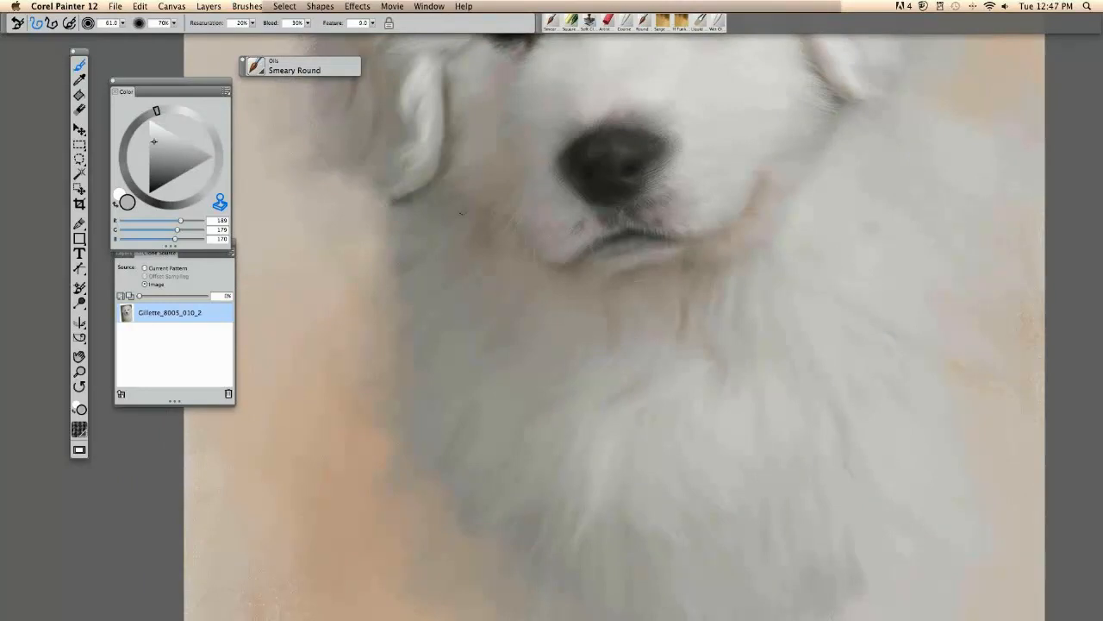
Examine the more detailed puppy painting's face and chest fur as a reference, and close it
key(super+m)
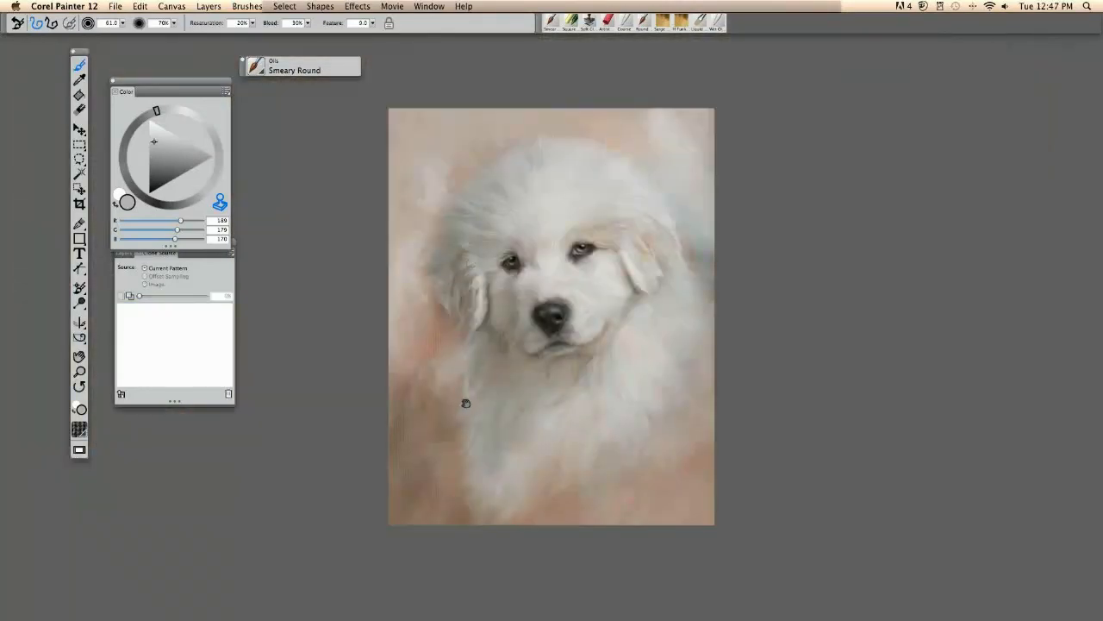
mouse_move(466, 403)
mouse_down()
mouse_move(542, 389)
mouse_move(578, 315)
mouse_move(469, 402)
mouse_up()
key(super+plus)
key(super+plus)
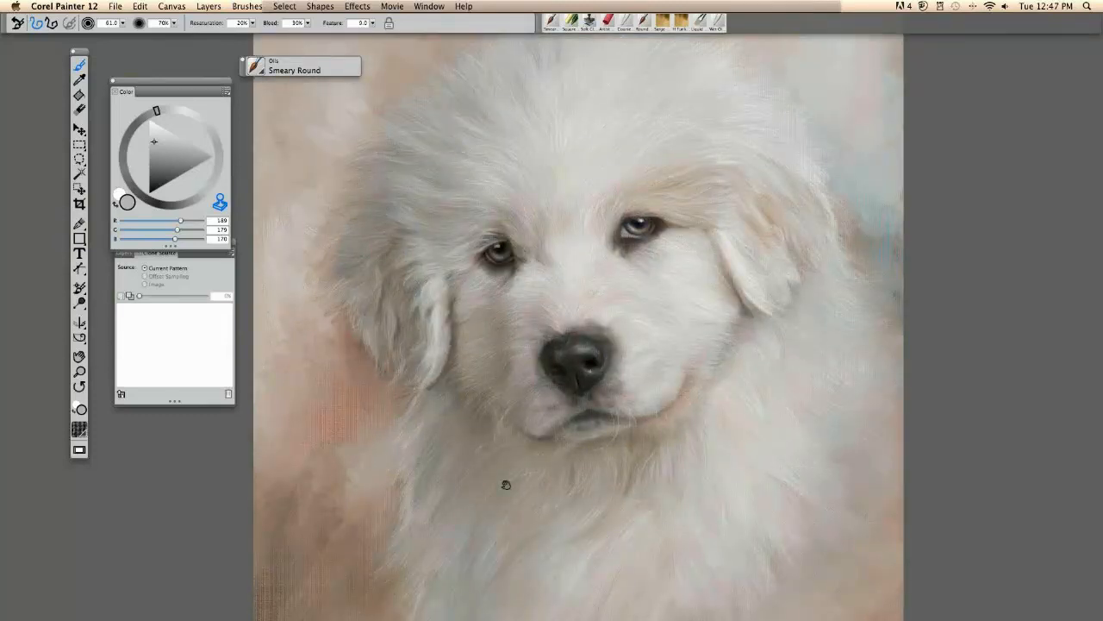
mouse_move(506, 485)
mouse_down()
mouse_move(524, 407)
mouse_move(531, 205)
mouse_up()
key(super+plus)
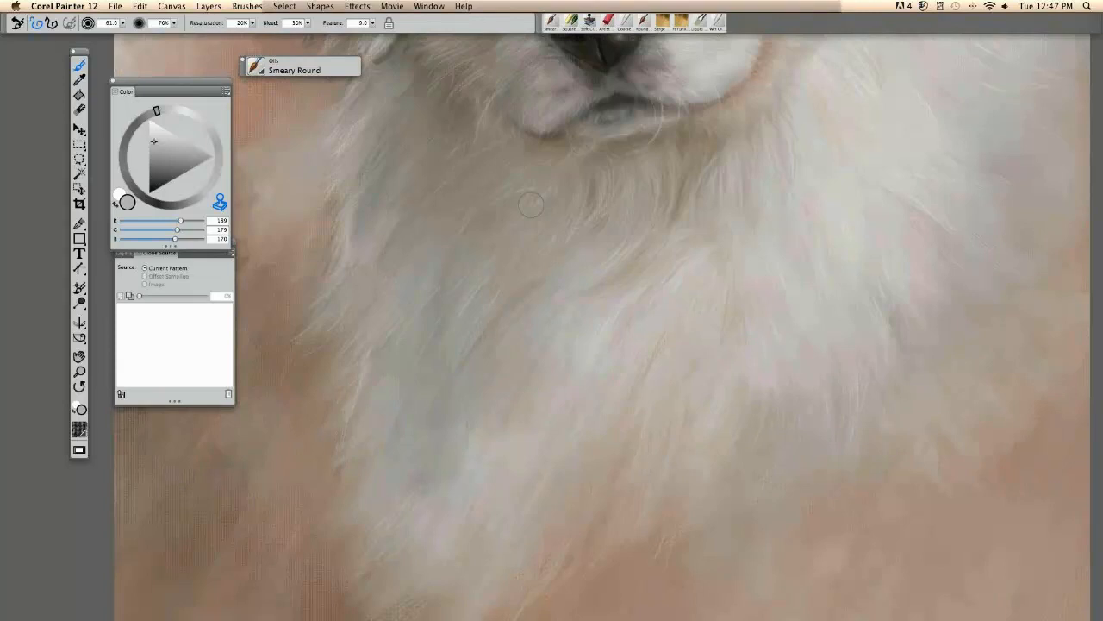
key(super+minus)
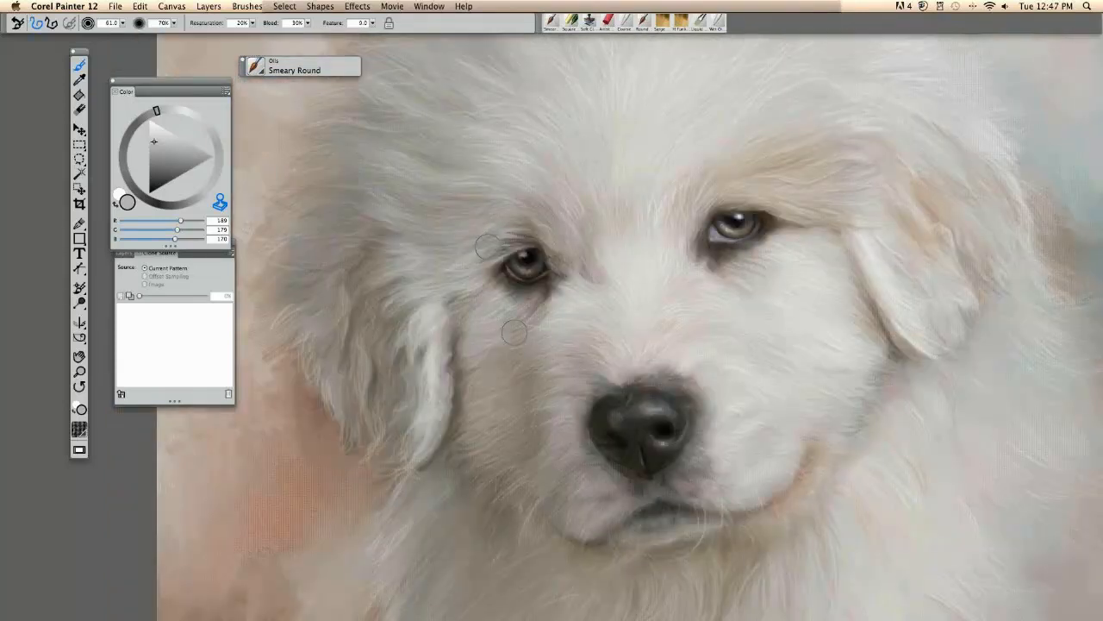
key(super+minus)
key(super+0)
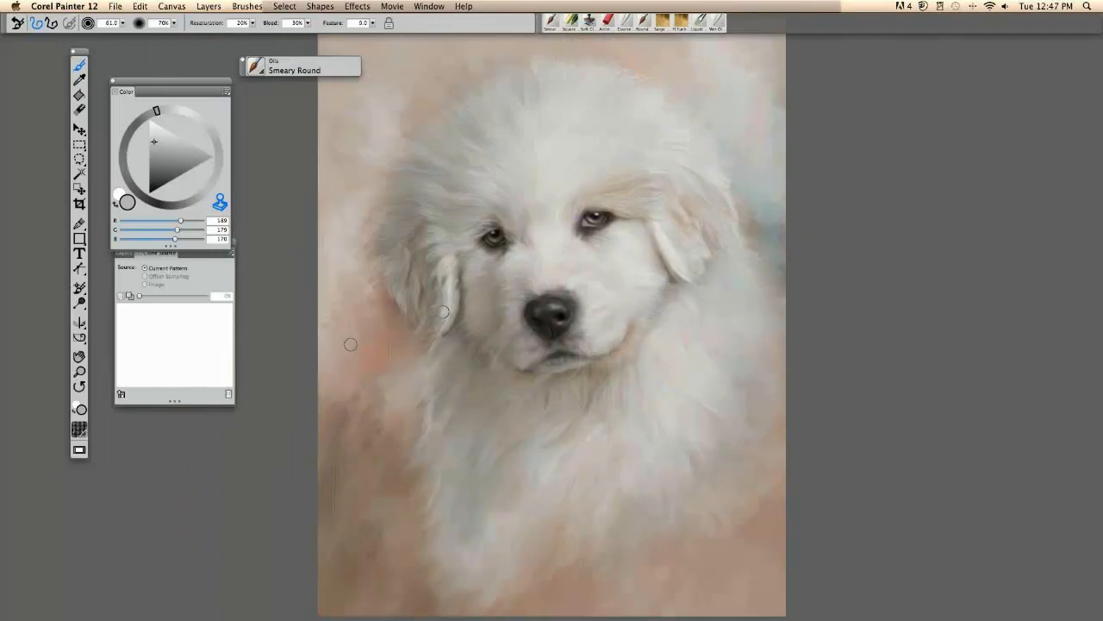
key(super+w)
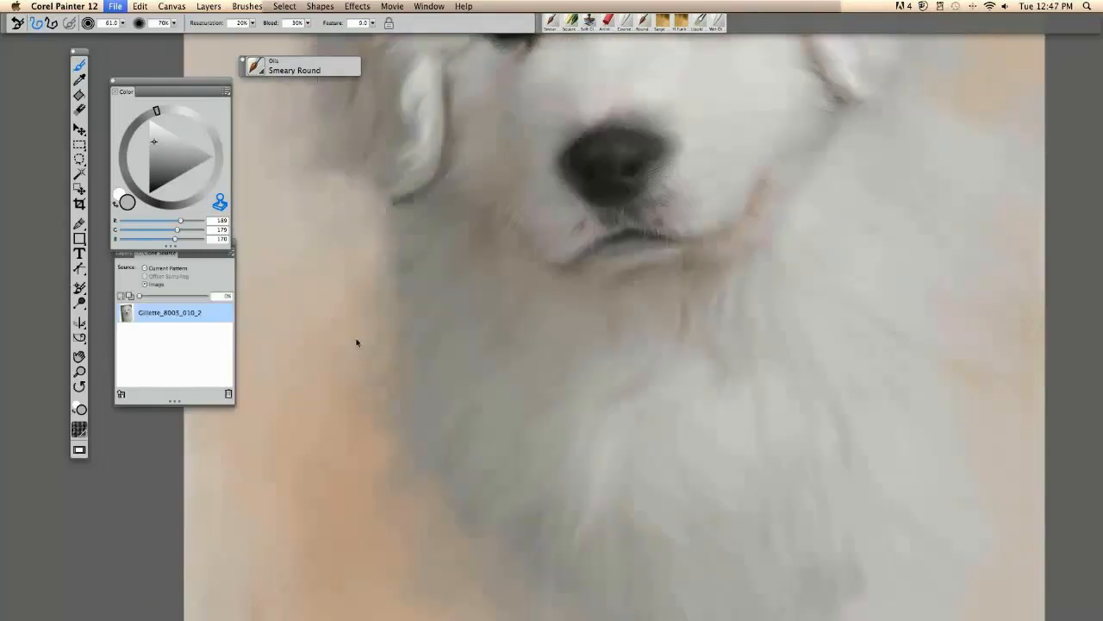
Show the whole smoothed painting and open the brush library
key(super+0)
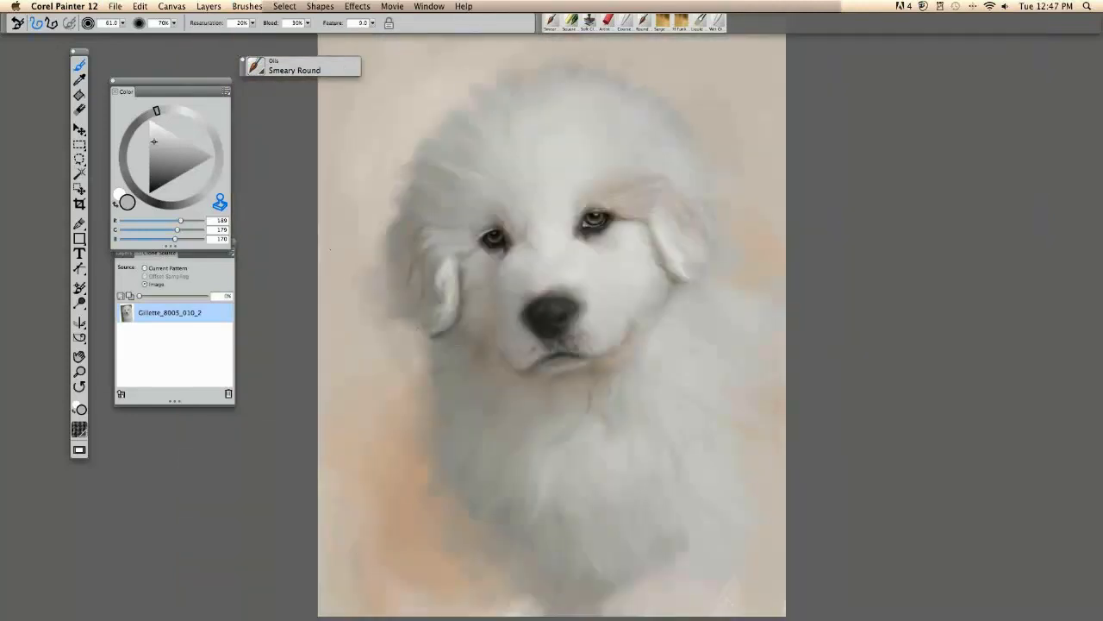
click(257, 67)
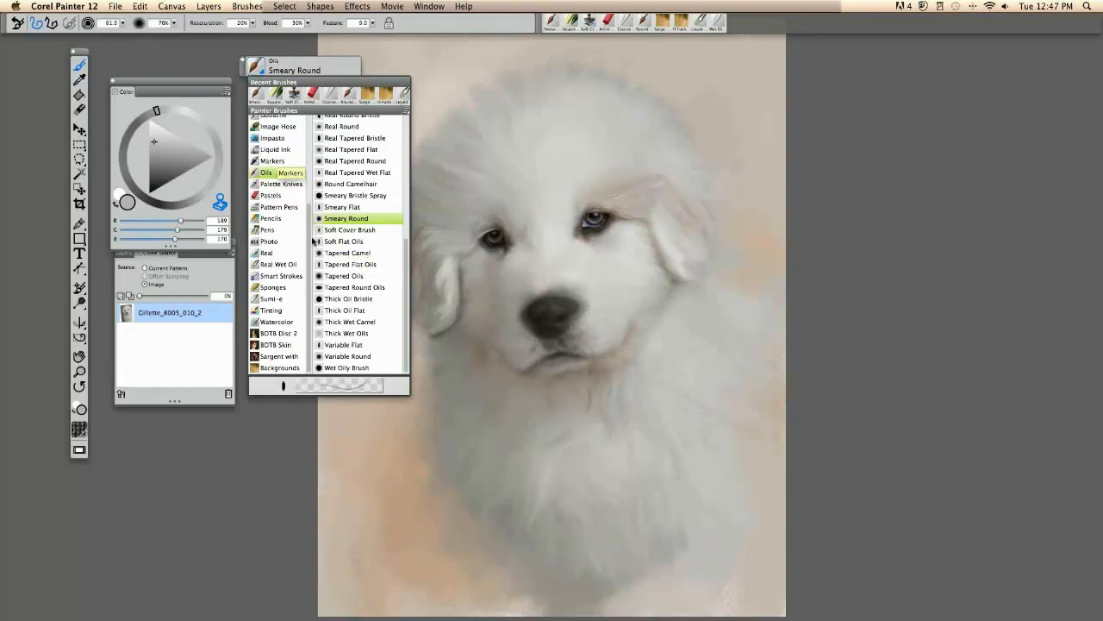
Switch the brush to Square Chalk from the Chalk & Crayons category
scroll(308, 239, up, 2)
scroll(309, 239, up, 4)
click(269, 140)
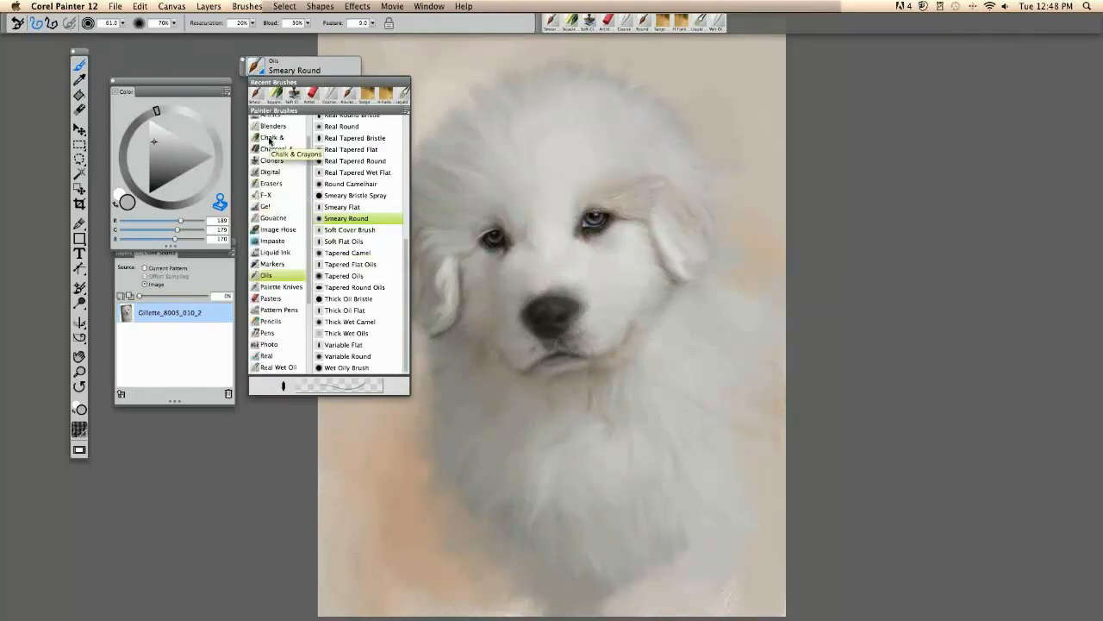
click(345, 252)
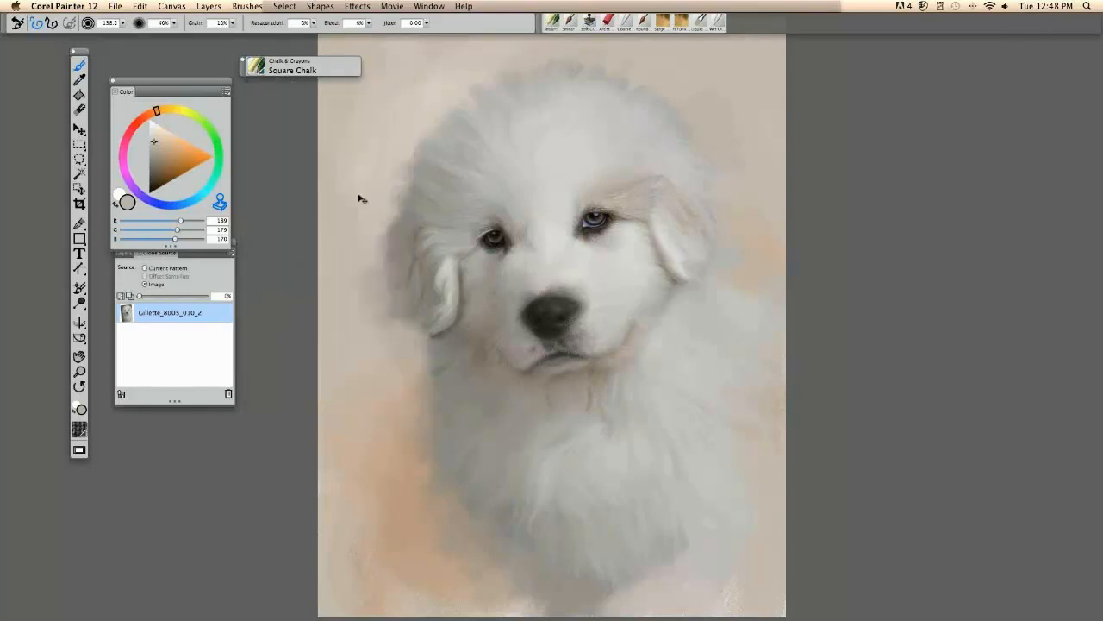
Choose a near-white chalk colour (RGB 218, 218, 218) and reduce the brush size to 21.7 for the chest fur
key(super+plus)
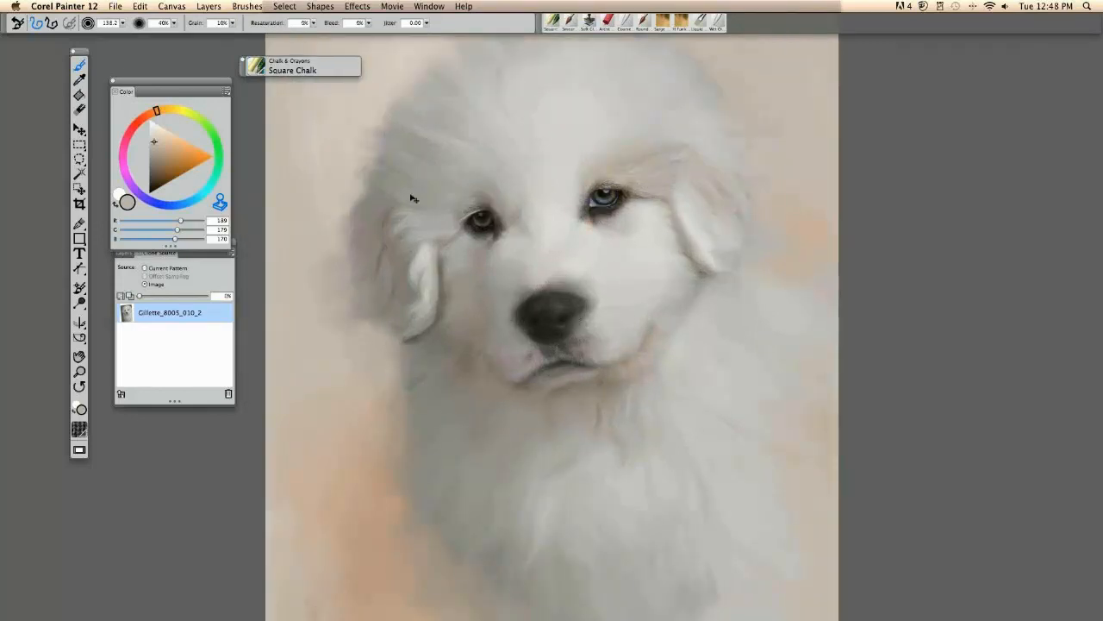
key(super+plus)
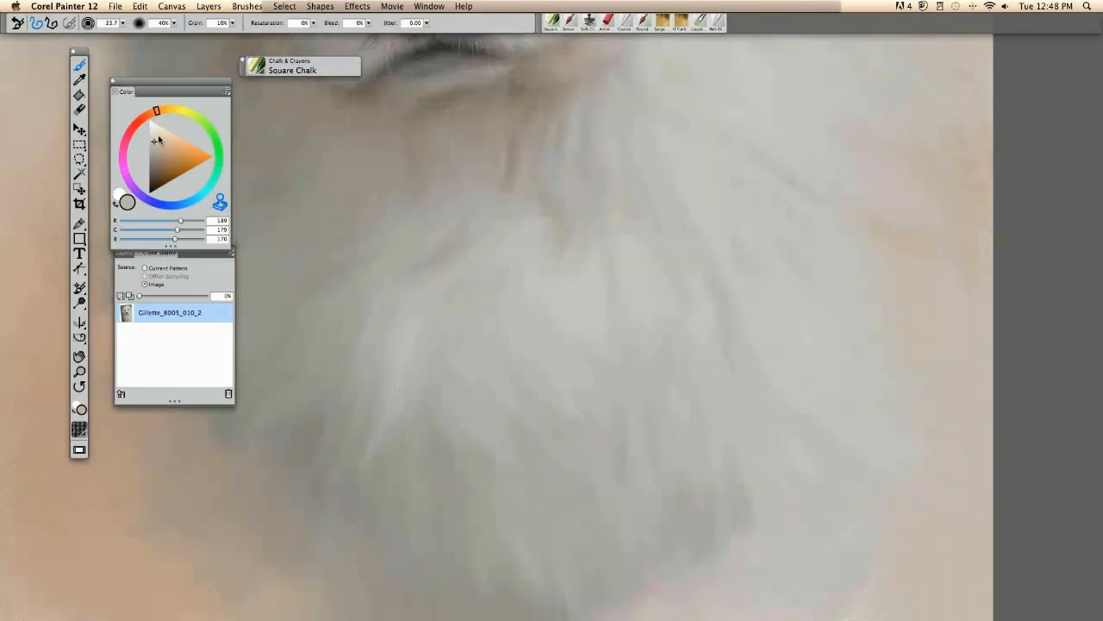
drag(159, 140, 149, 128)
alt+click(495, 319)
key(bracketleft)
key(bracketleft)
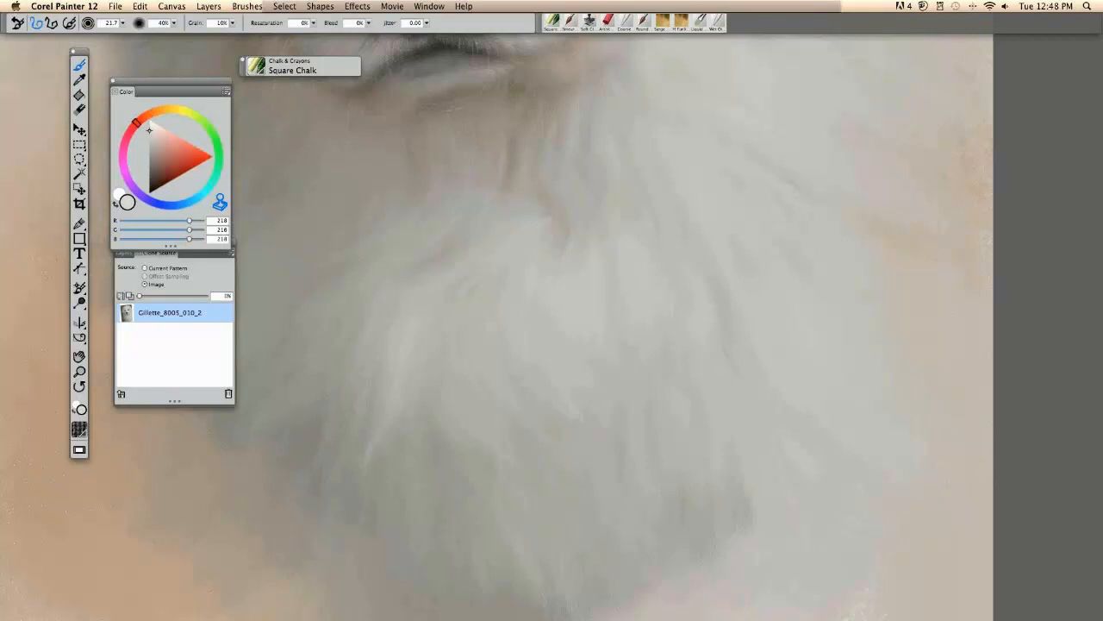
Set the chalk's resaturation and bleed to 20%, trying strokes on the chest fur and undoing them
text(30)
mouse_move(522, 370)
mouse_down()
mouse_move(535, 285)
mouse_move(514, 343)
mouse_up()
key(super+z)
drag(448, 321, 469, 238)
key(super+z)
click(359, 23)
text(20)
Try a few light chalk strokes on the chest fur and undo them
mouse_move(568, 252)
mouse_down()
mouse_move(529, 331)
mouse_move(530, 357)
mouse_up()
key(super+z)
mouse_move(425, 319)
mouse_down()
mouse_move(449, 313)
mouse_move(478, 390)
mouse_up()
drag(502, 323, 444, 412)
key(super+z)
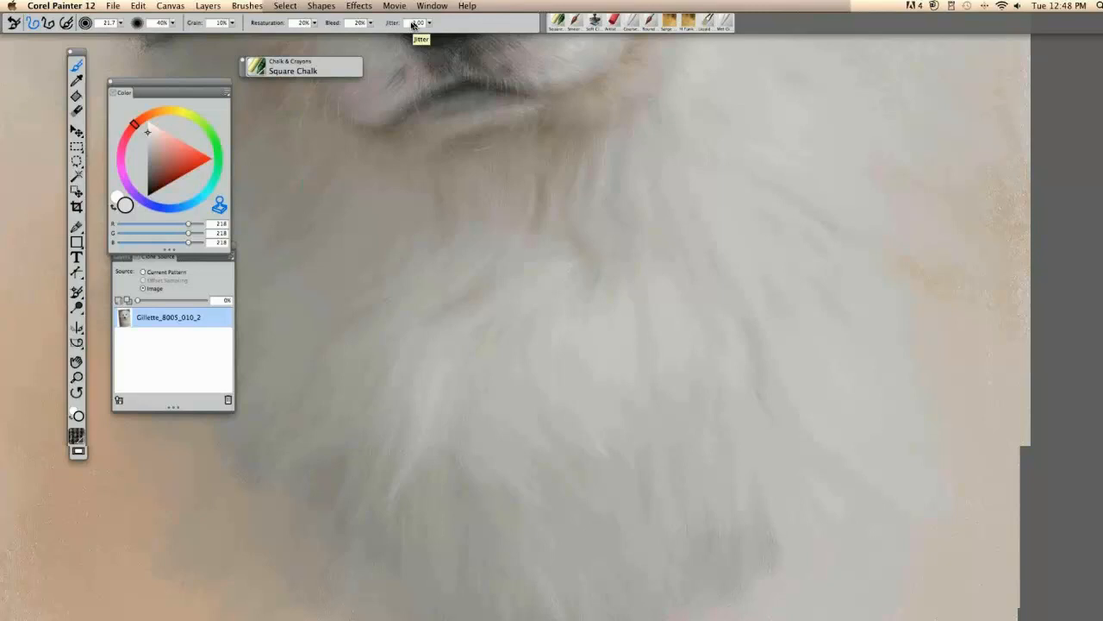
Paint fine curved fur strands on the chest below the chin in light grey (RGB 214) at brush size 12.7
drag(354, 79, 457, 383)
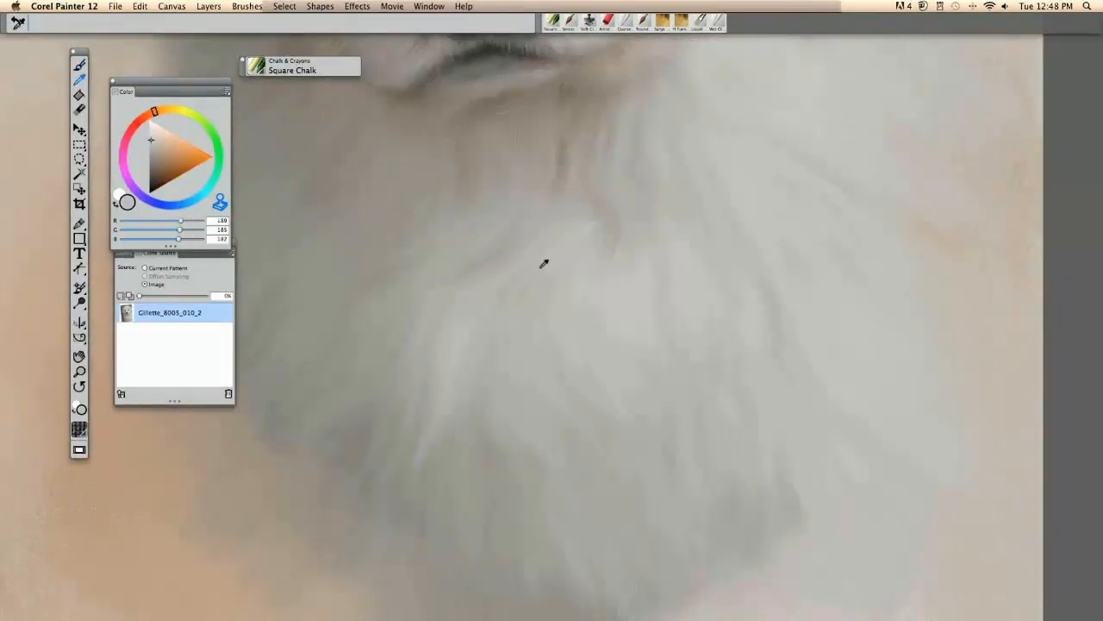
alt+click(544, 264)
mouse_move(528, 303)
mouse_down()
mouse_move(578, 249)
mouse_move(512, 276)
mouse_move(512, 247)
mouse_up()
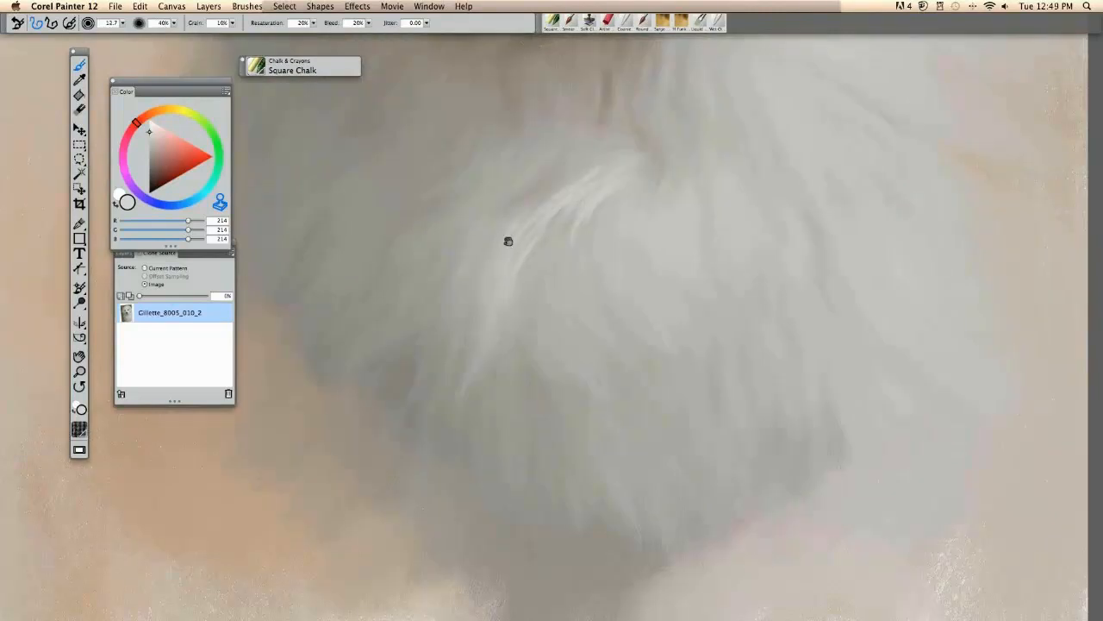
drag(508, 242, 503, 281)
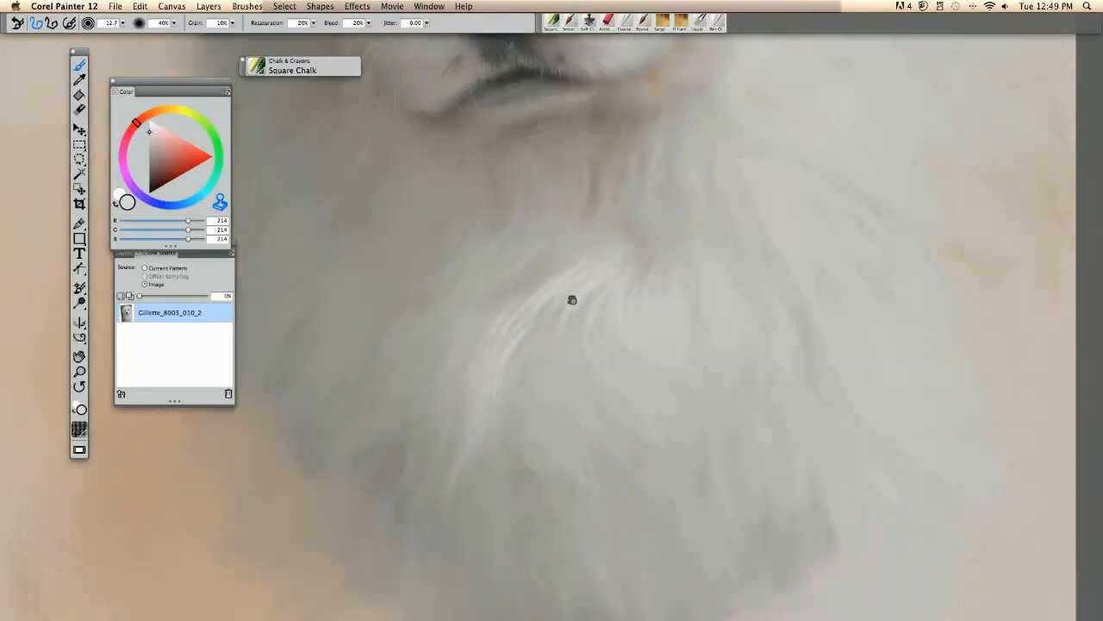
drag(572, 299, 582, 260)
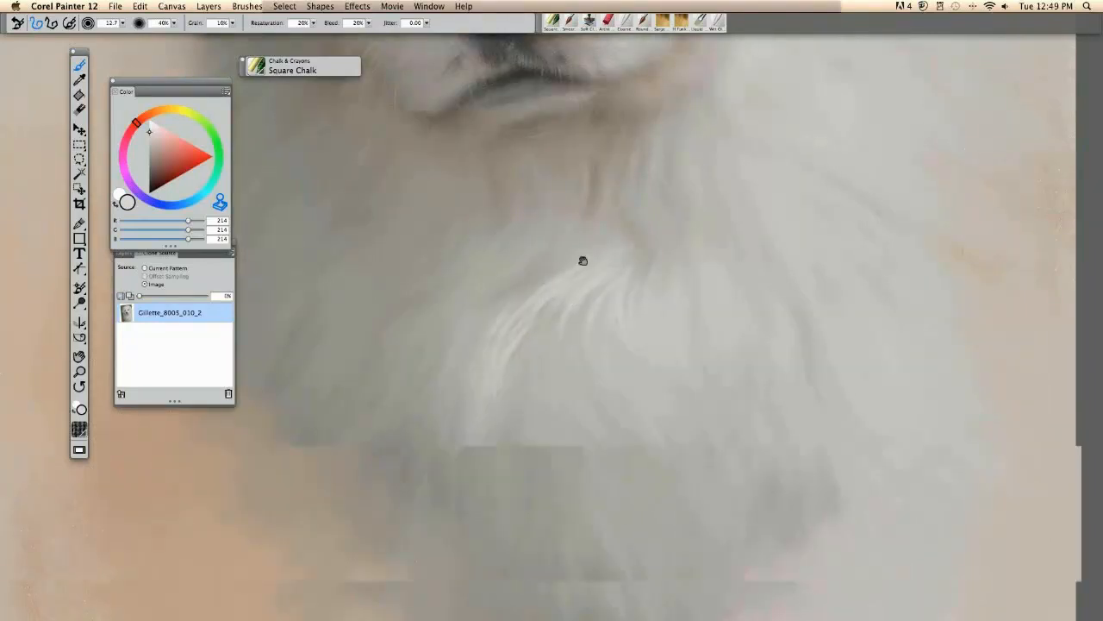
Compare the chest with the source photo using tracing paper and extend the light strands down the chest
key(super+t)
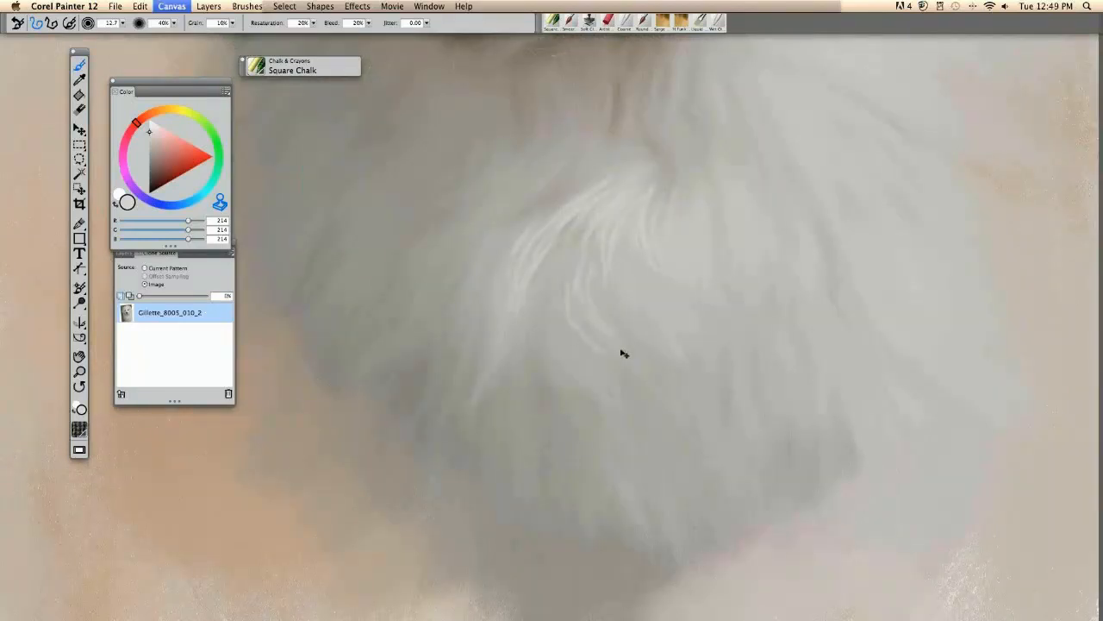
key(super+t)
key(super+t)
key(super+t)
key(super+t)
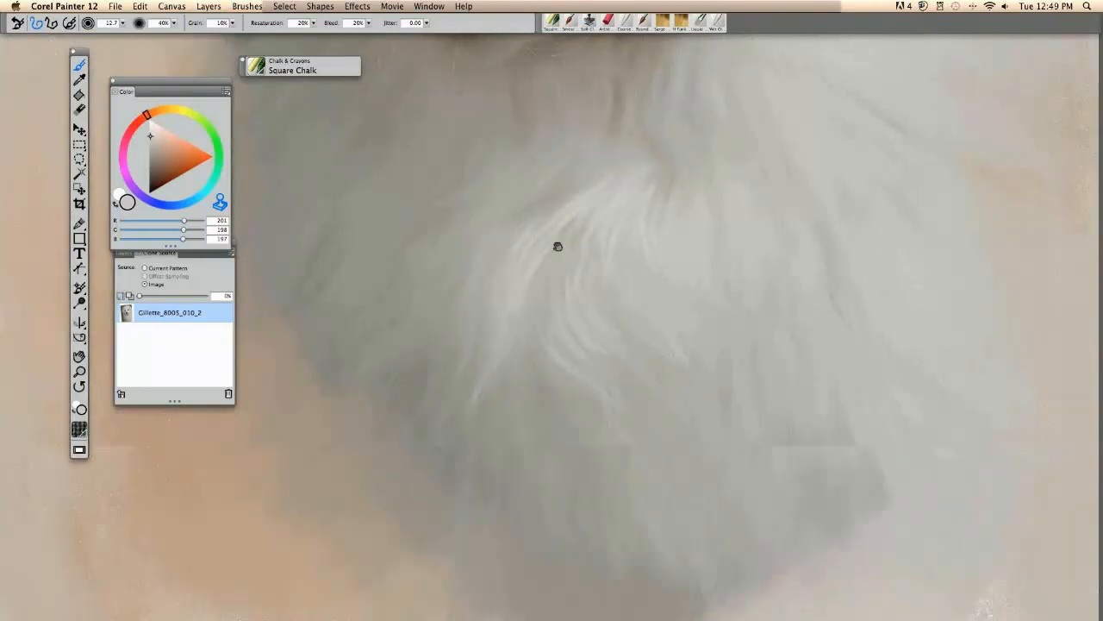
Undo the last four chalk strokes on the chest
key(super+z)
key(super+z)
key(super+z)
key(super+z)
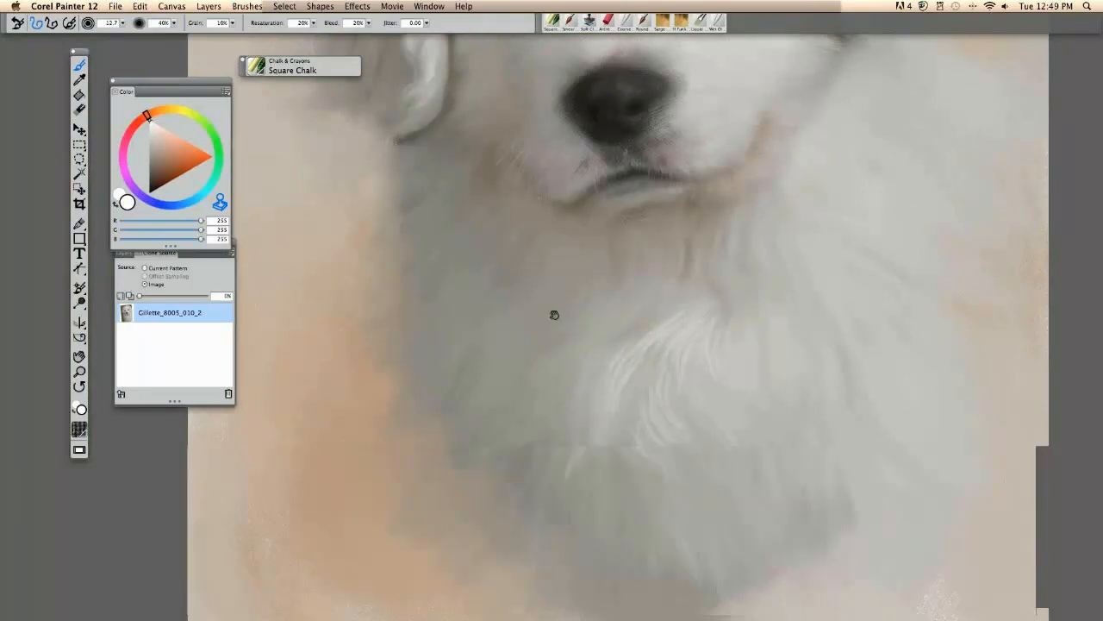
Paint brighter strands (RGB 238, size 10.7) over the chest tuft and sampled light-grey strands from the throat
drag(554, 315, 512, 284)
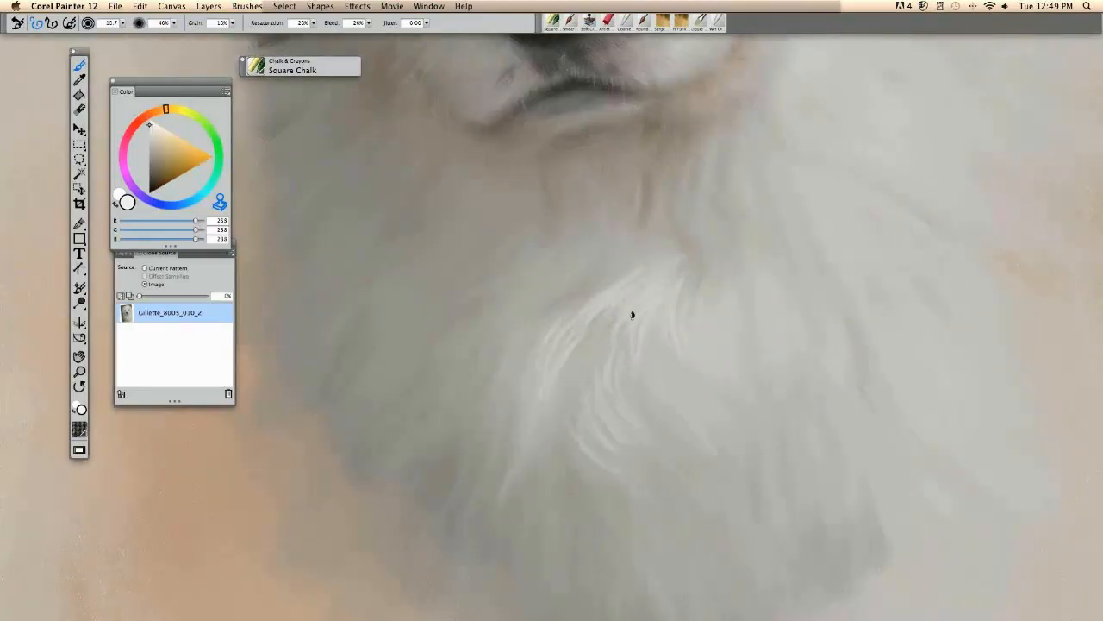
alt+click(631, 317)
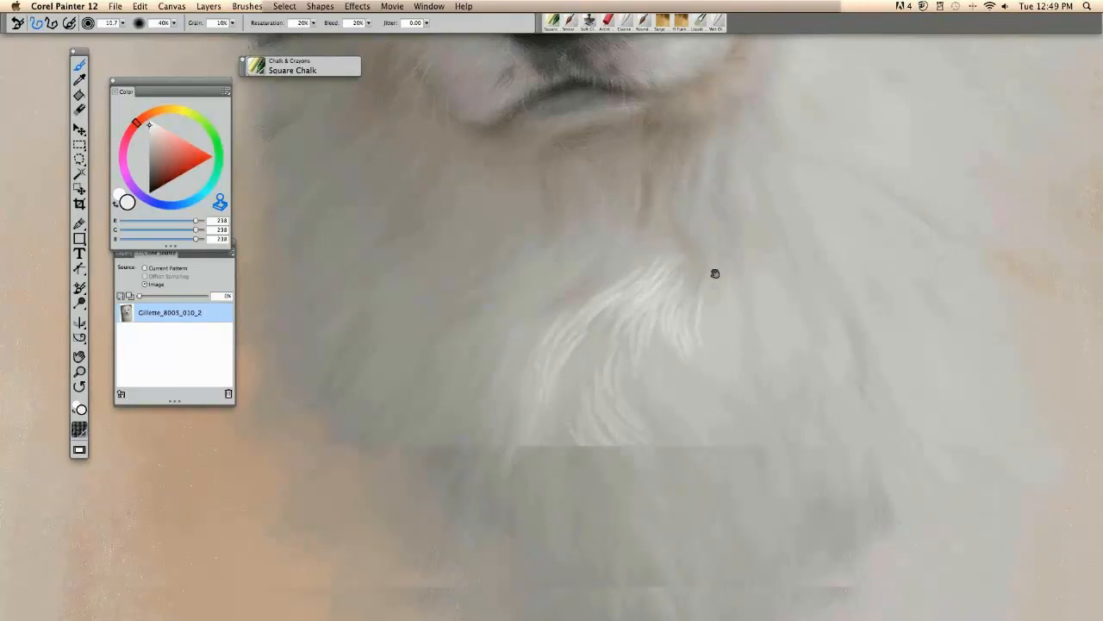
drag(714, 274, 720, 234)
alt+click(523, 307)
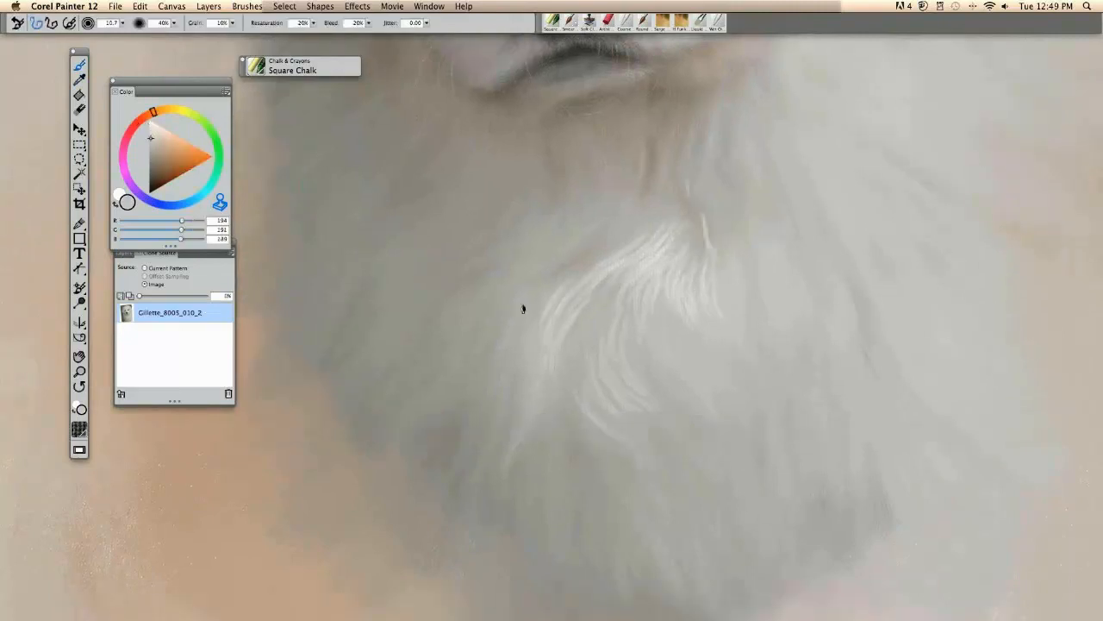
drag(567, 163, 556, 212)
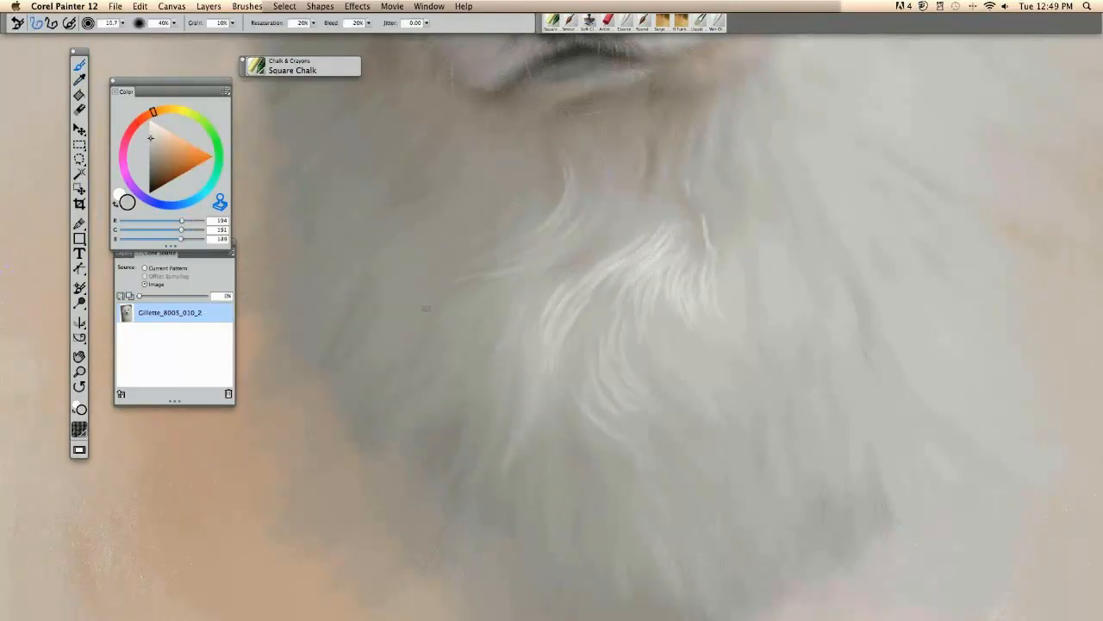
Sample the throat's shadow colour, darken it, and paint dark strands between the light ones, checking against the tracing paper
key(alt)
alt+click(650, 176)
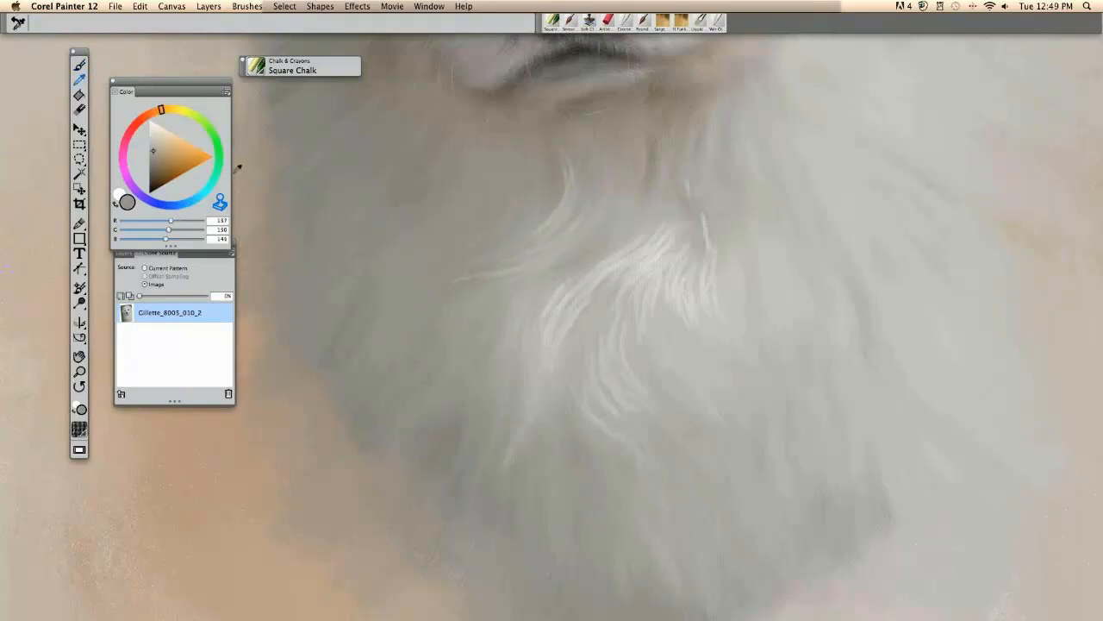
click(155, 156)
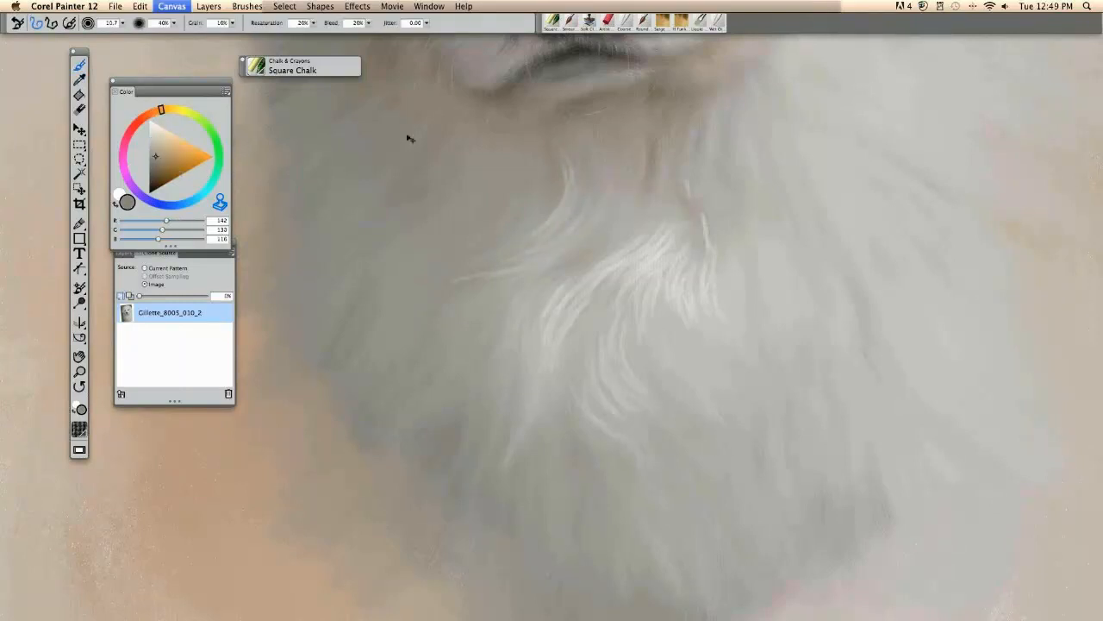
key(super+t)
key(super+t)
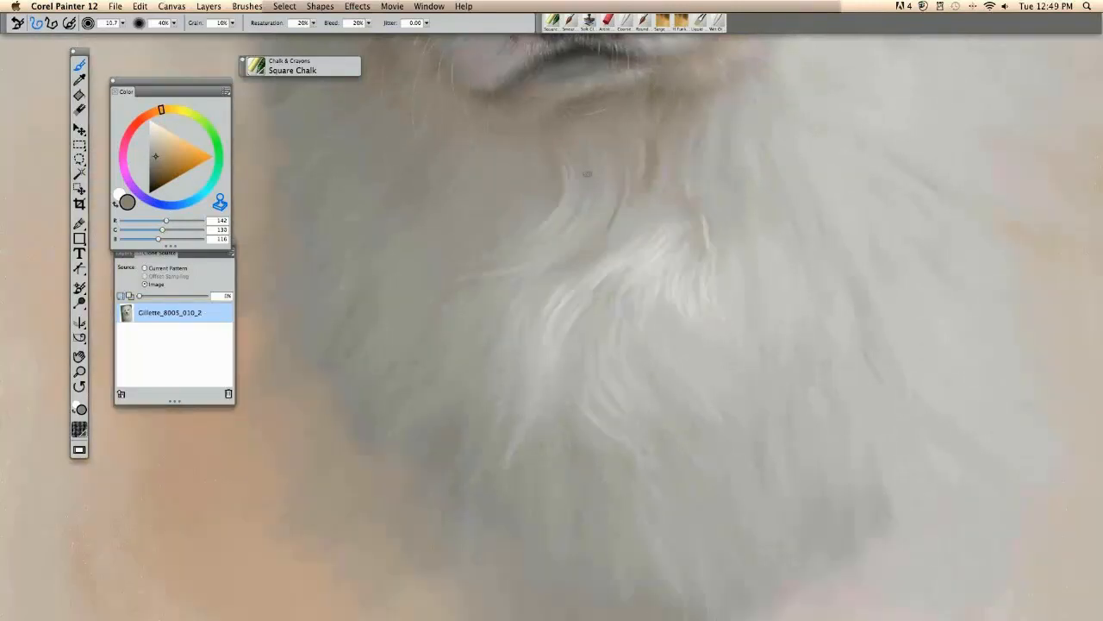
Lighten the sampled brown and add mid-tone strands on the throat, comparing them with the source photo through tracing paper
click(152, 150)
drag(153, 147, 158, 144)
key(super+t)
key(super+t)
key(super+t)
key(super+t)
Sample a throat strand, lighten it to a warm off-white, and paint more throat strands guided by the tracing paper
alt+click(568, 183)
drag(154, 144, 178, 126)
key(super+t)
key(super+t)
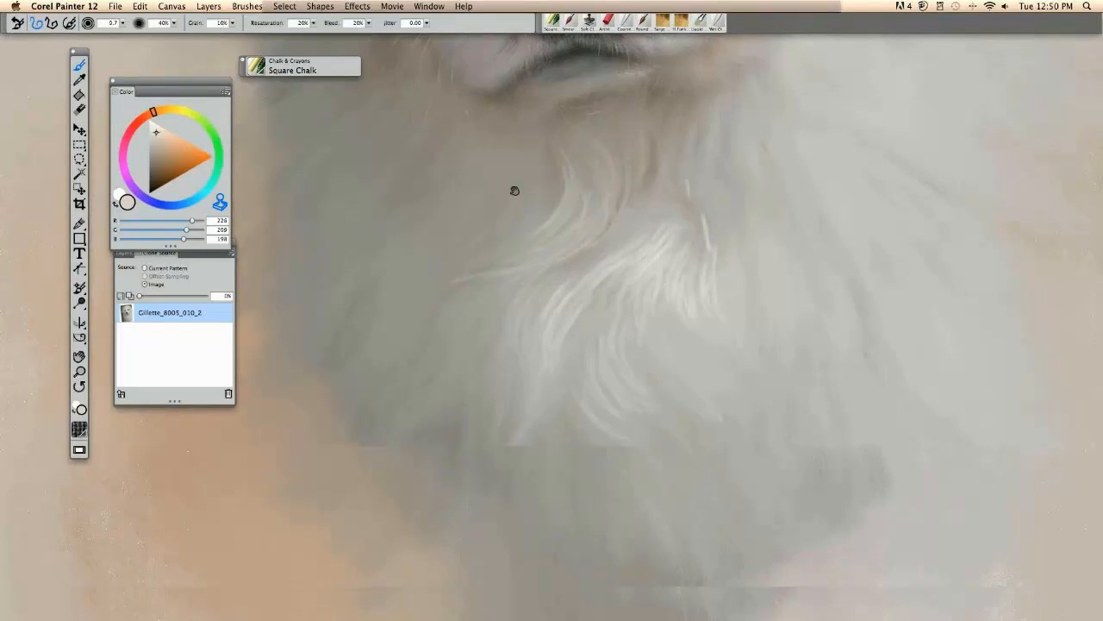
Paint shadow strands between the light chest tufts with sampled greys and choose a darker warm grey
drag(514, 191, 493, 109)
alt+click(468, 340)
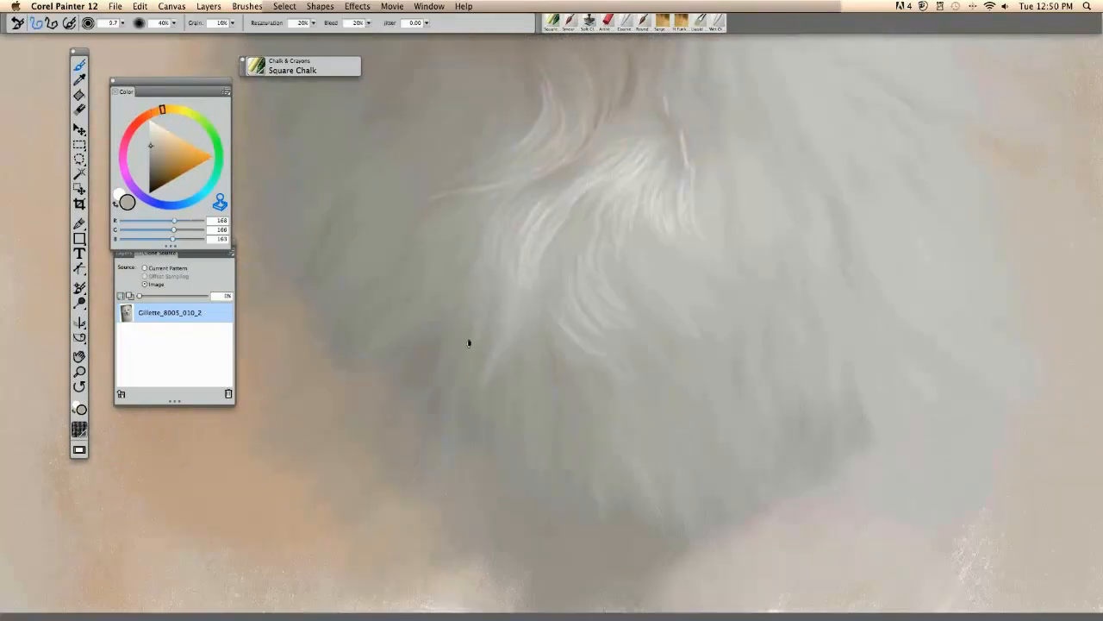
alt+click(476, 383)
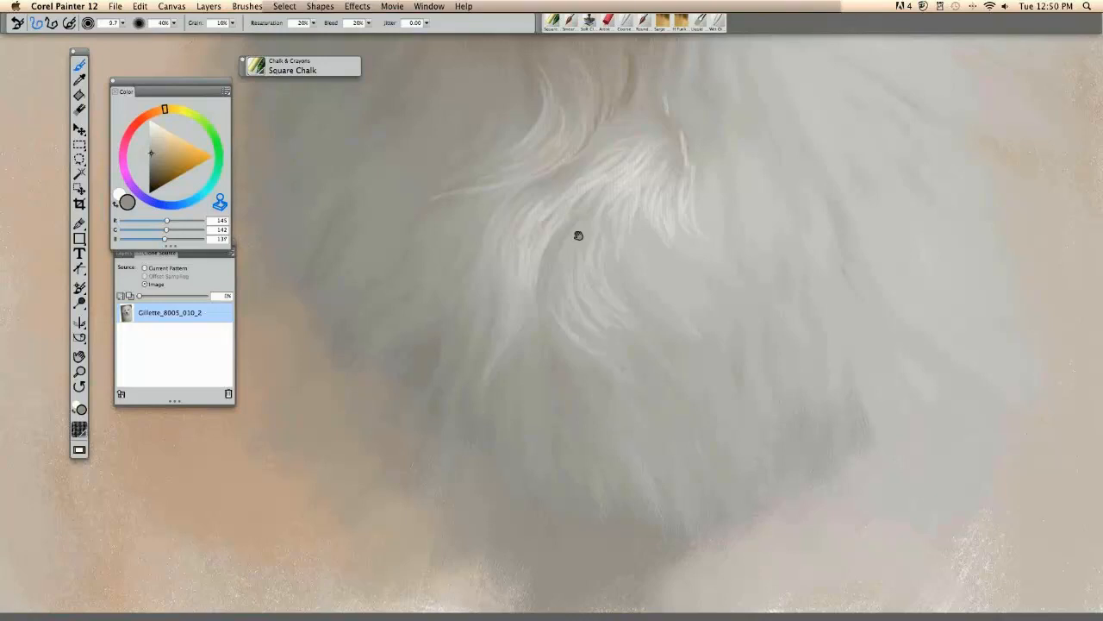
drag(579, 235, 542, 329)
key(super+t)
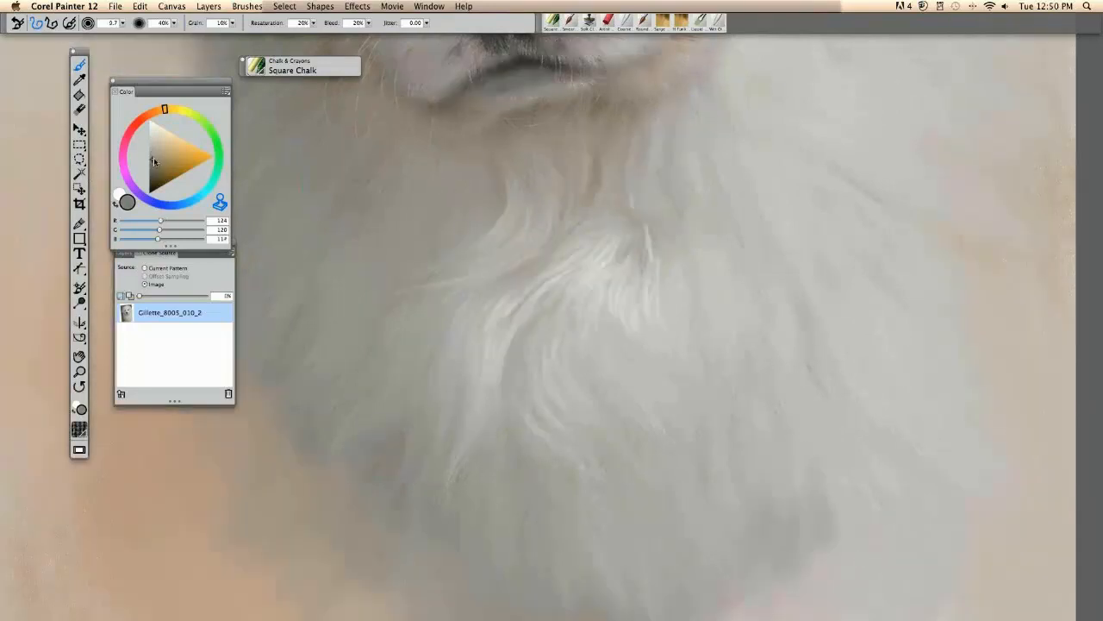
click(154, 159)
Examine the new chest fur in the full portrait and again close up
key(super+minus)
key(super+minus)
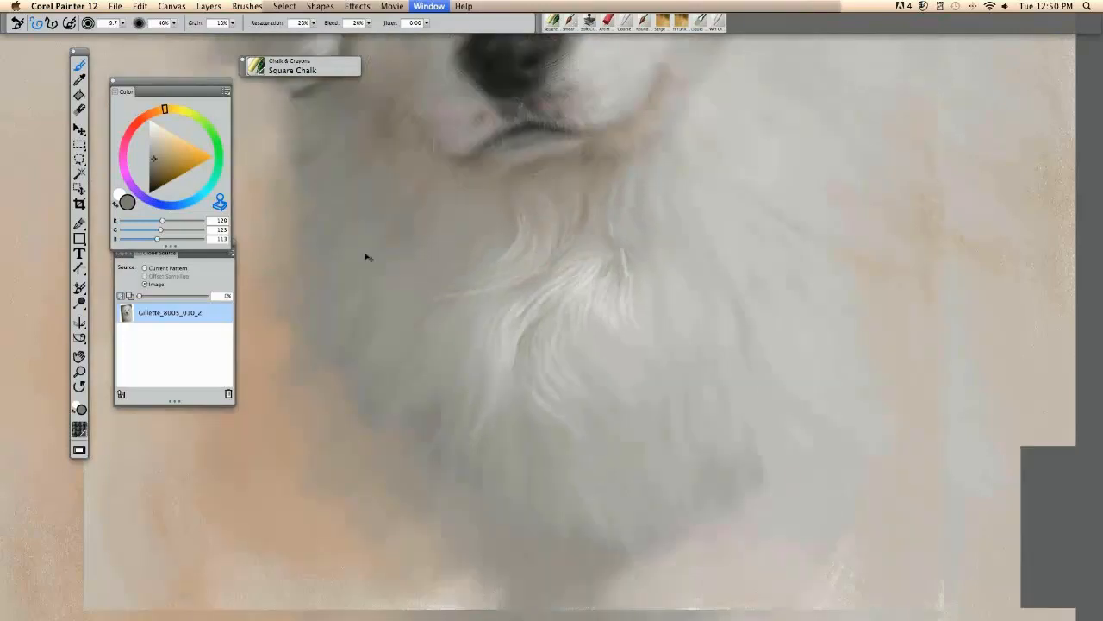
key(super+0)
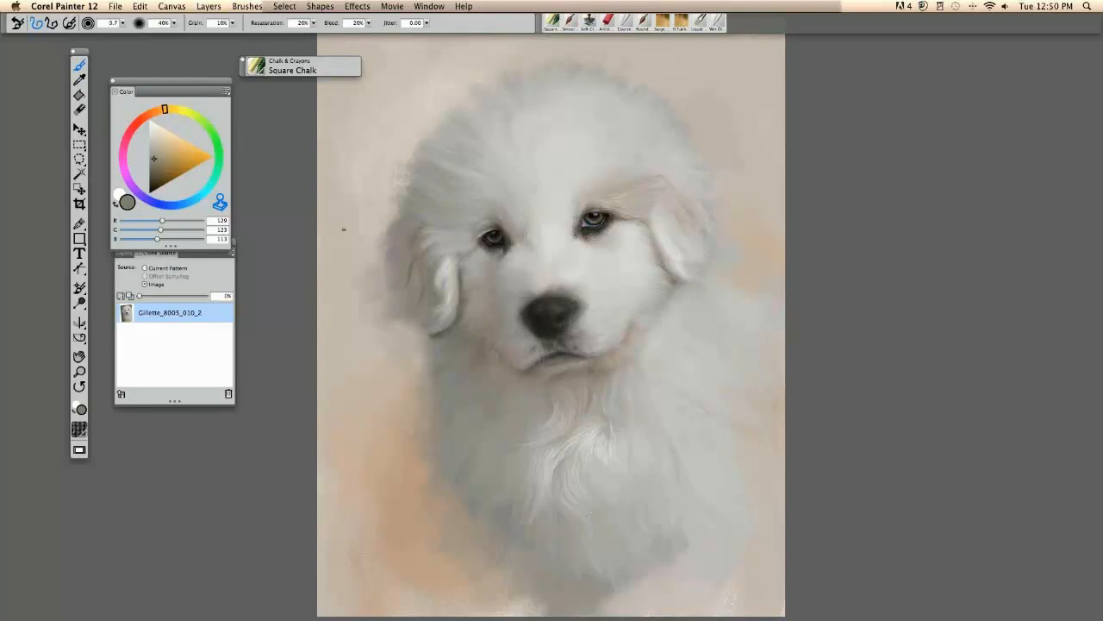
drag(510, 414, 551, 419)
key(super+plus)
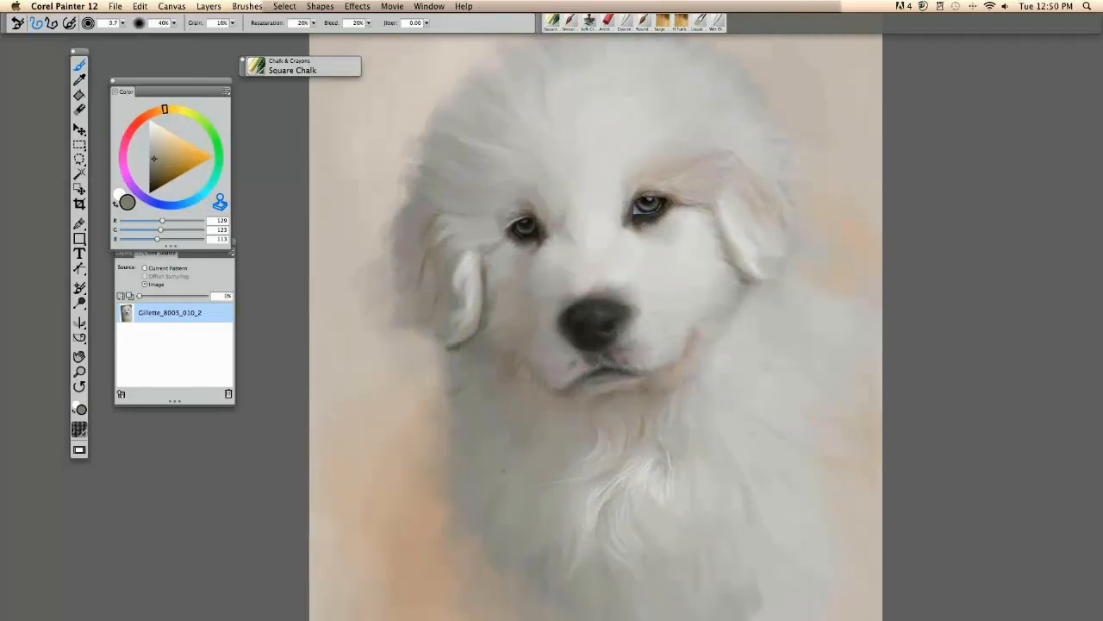
drag(503, 471, 406, 309)
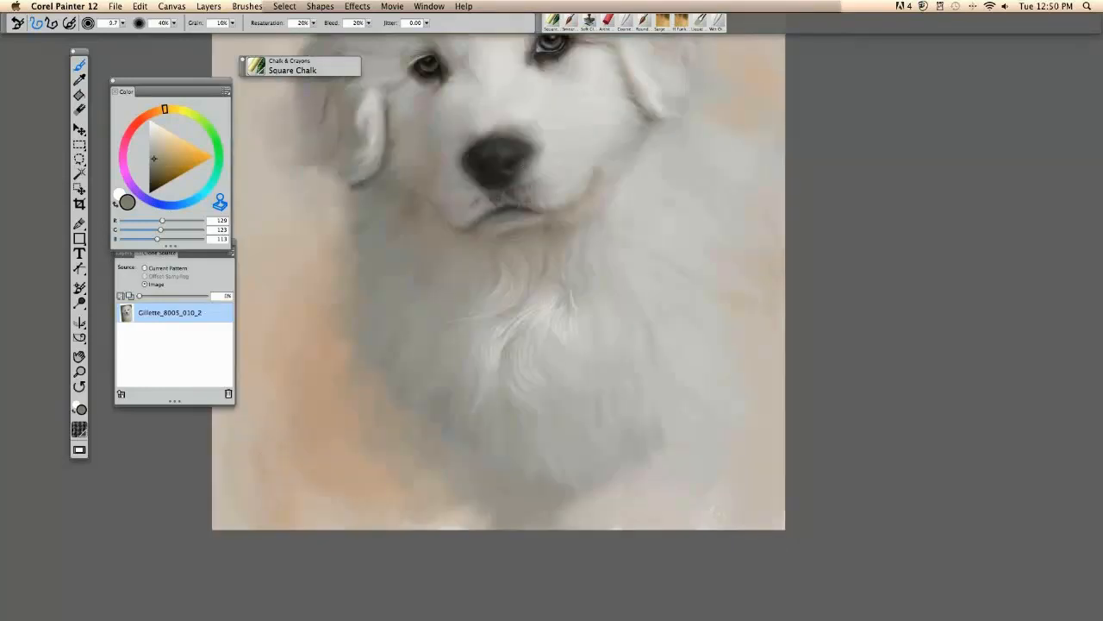
key(super+plus)
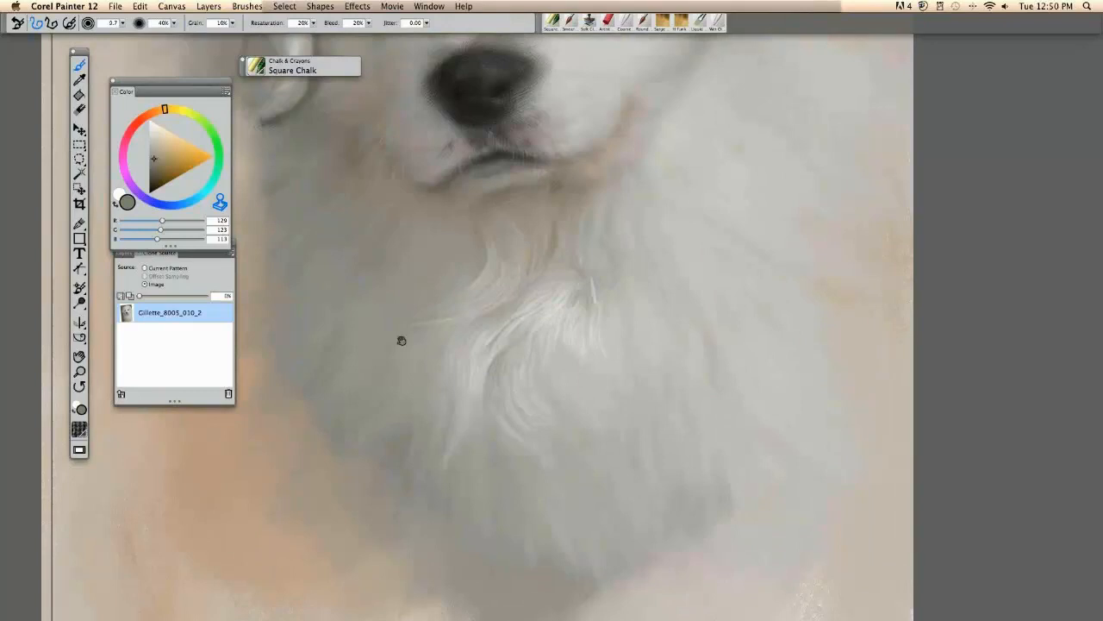
key(super+plus)
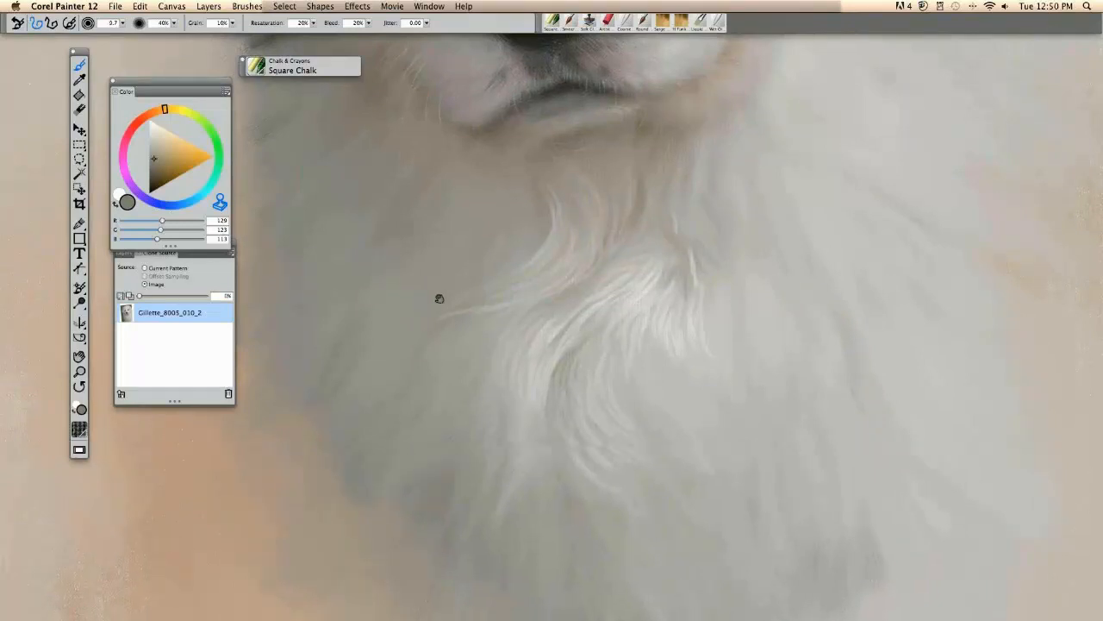
drag(440, 299, 446, 329)
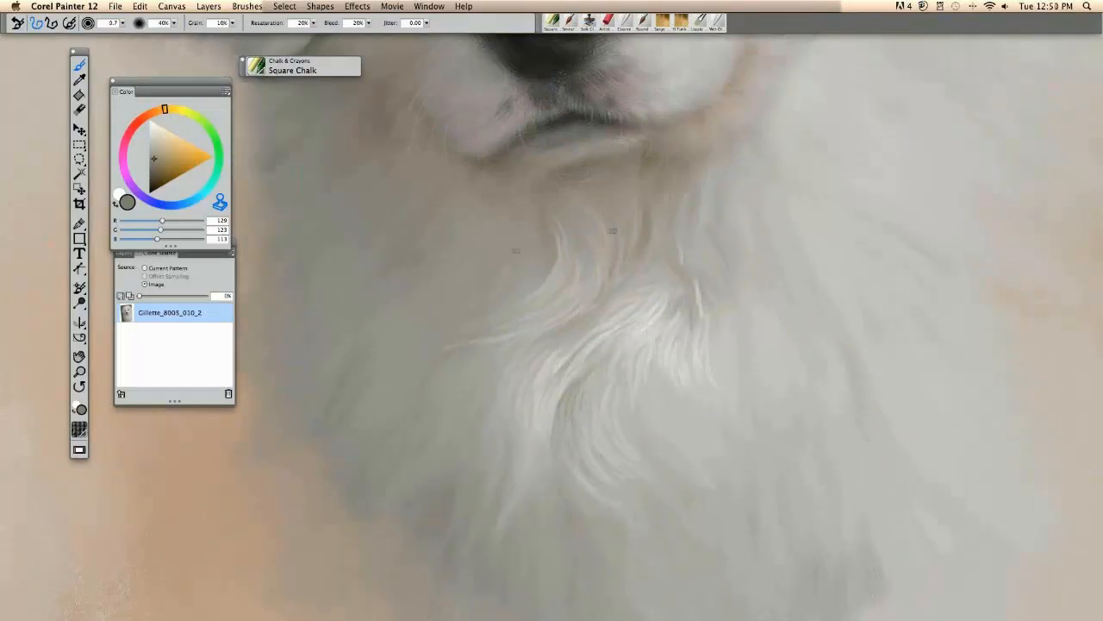
Switch the brush to Smeary Round from the Oils category
click(293, 67)
click(266, 275)
scroll(358, 258, down, 5)
click(423, 208)
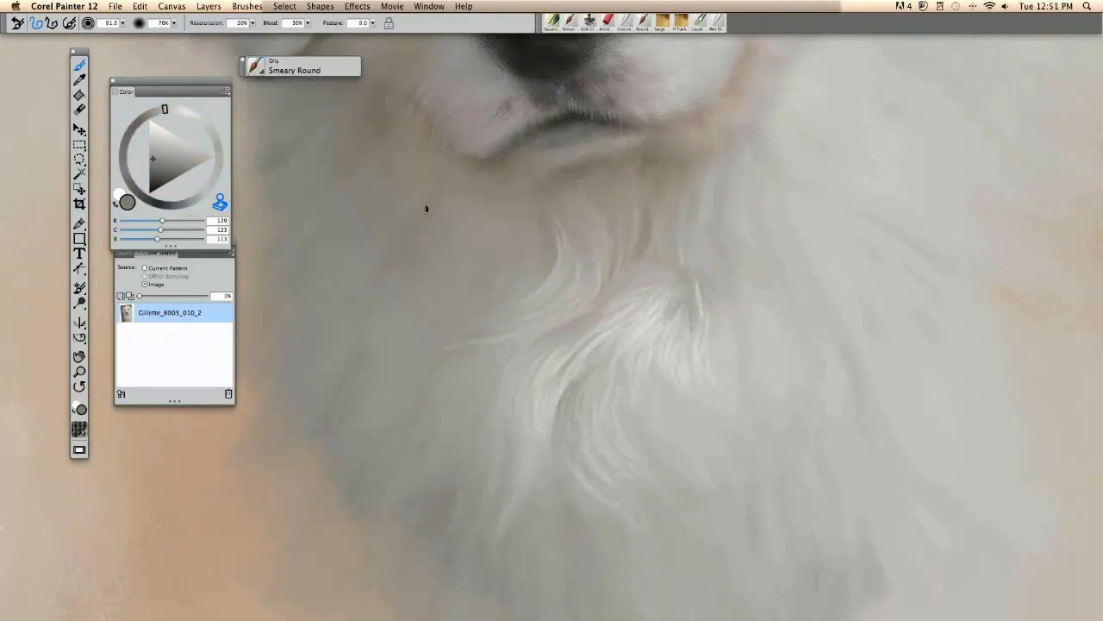
Set the Smeary Round brush to 100% opacity, 0% resaturation and 70% bleed
click(242, 24)
text(0)
key(Tab)
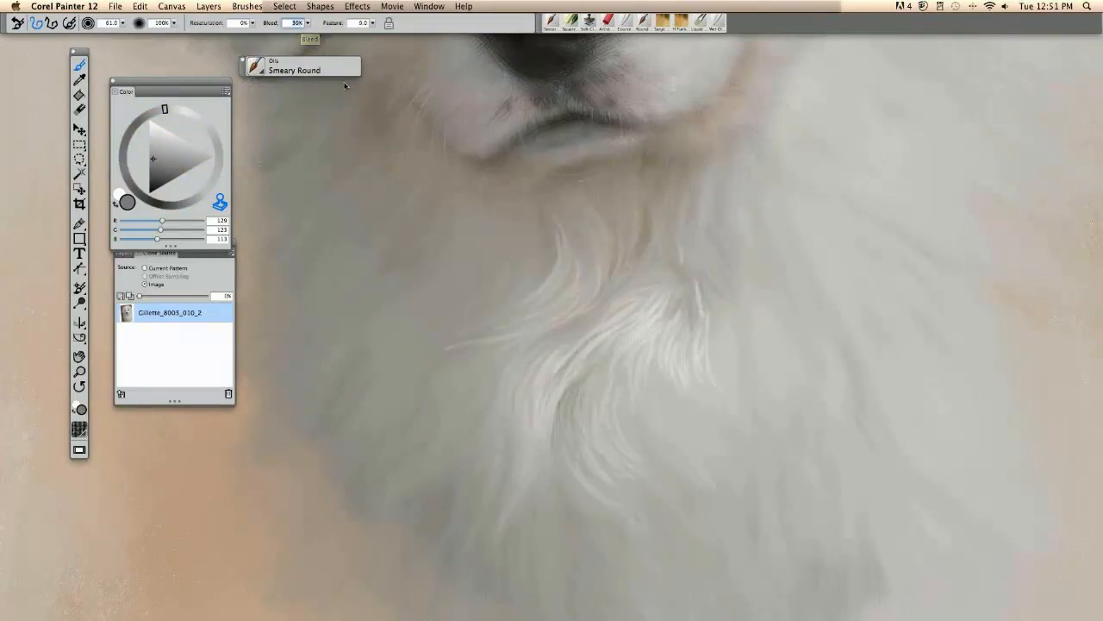
text(70)
key(Return)
Blend the chest strands into the surrounding fur with the Smeary Round brush at size 81.1, and check the portrait
drag(511, 269, 510, 270)
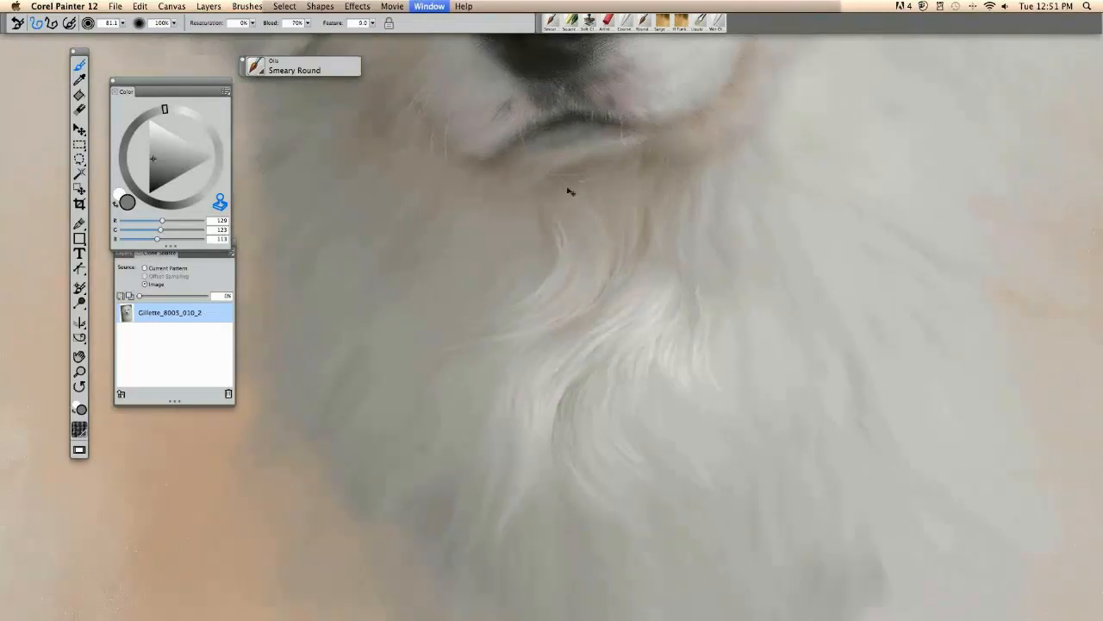
drag(571, 191, 781, 228)
key(super+minus)
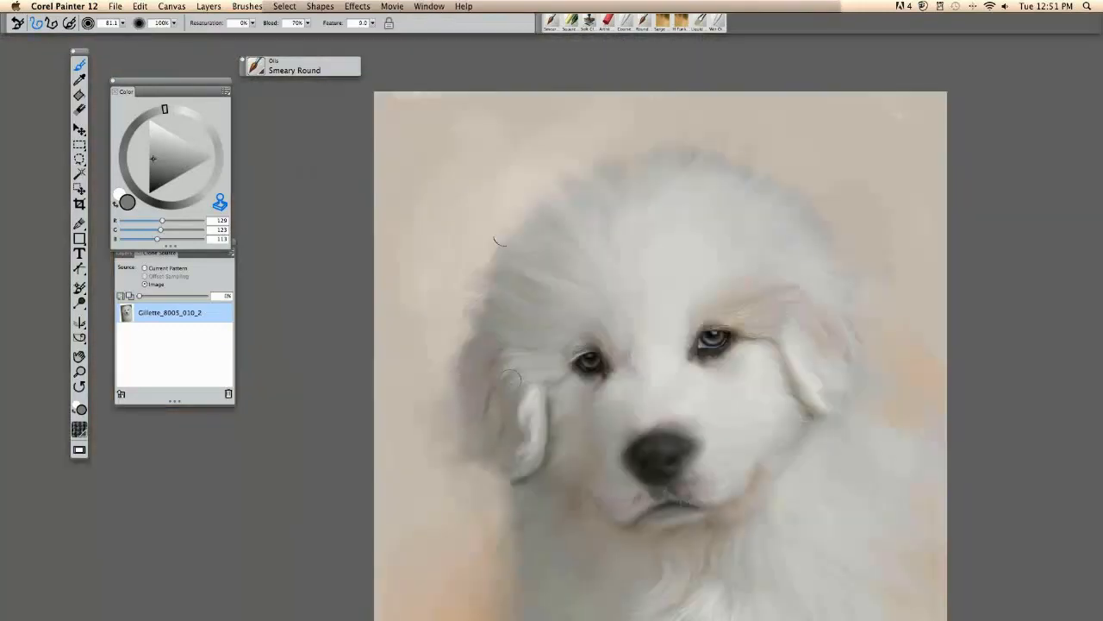
Switch the brush back to Square Chalk from Chalk & Crayons for work on the puppy's outer ear
key(super+plus)
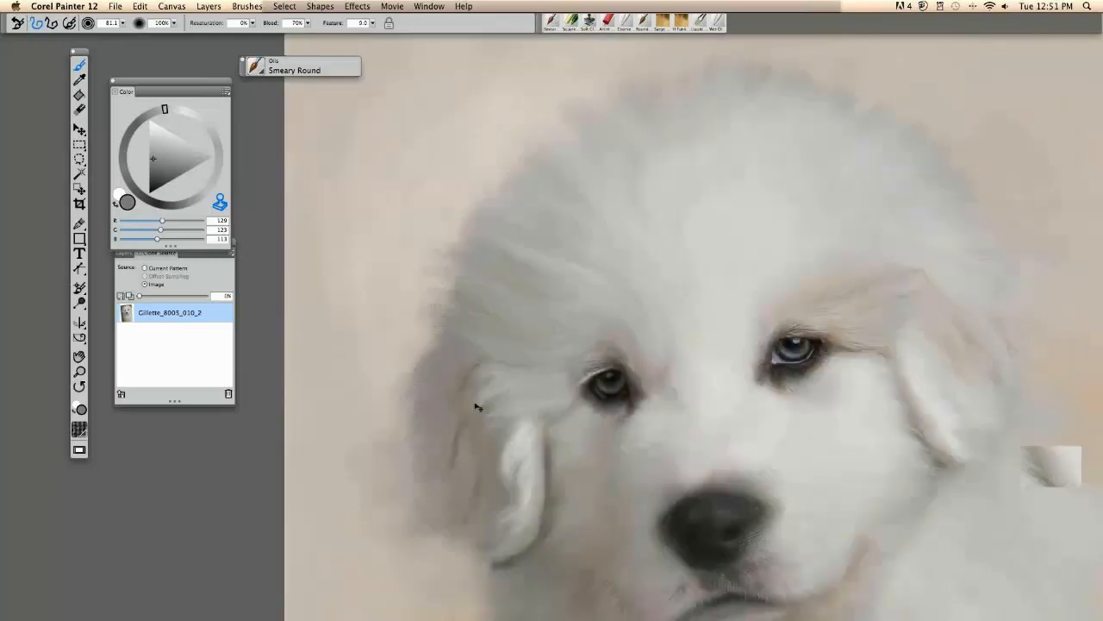
key(super+plus)
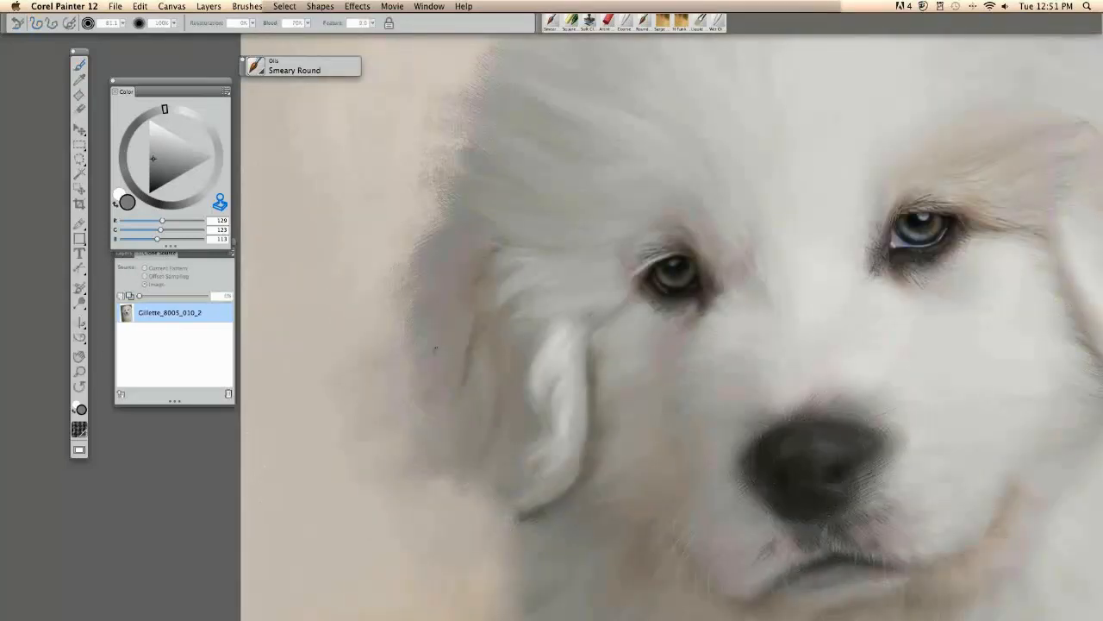
drag(436, 350, 485, 369)
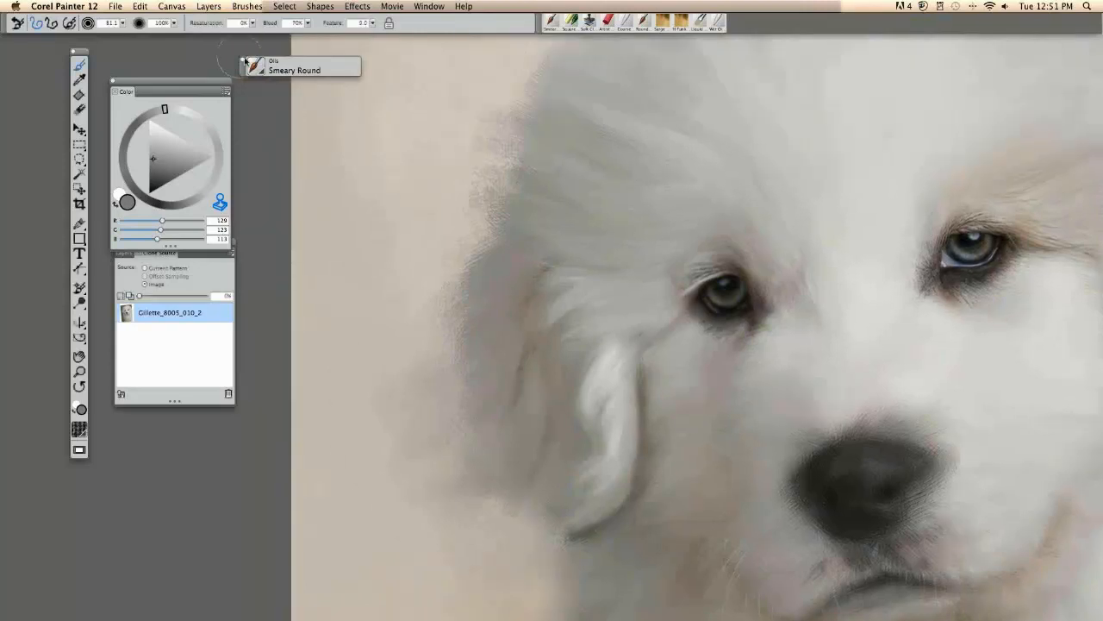
click(248, 62)
click(274, 166)
click(349, 256)
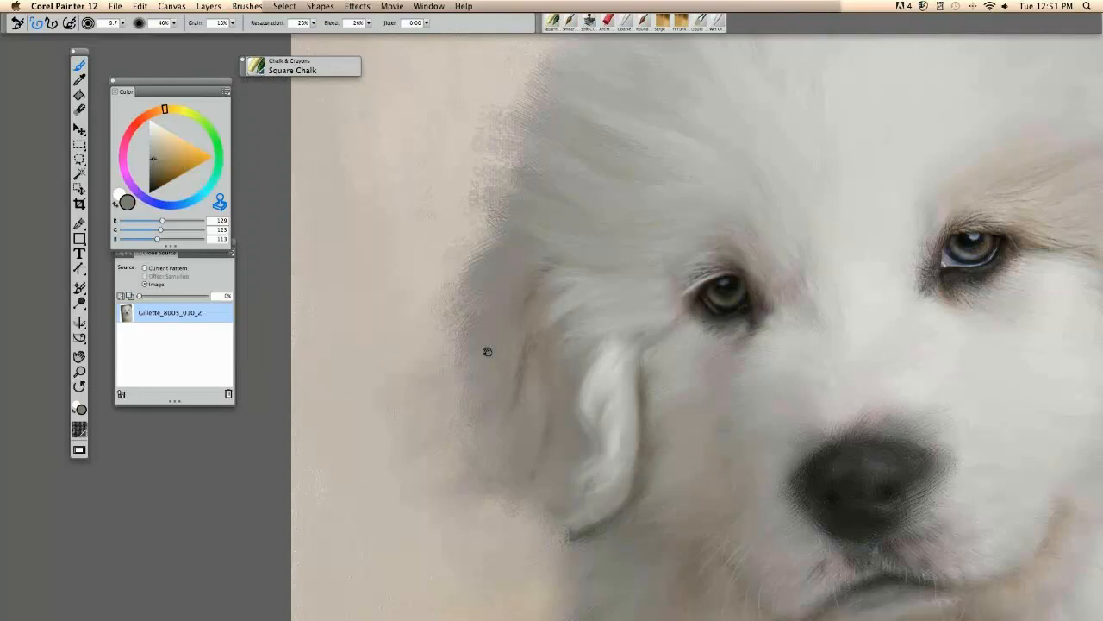
Sample gray from the ear and paint the first wispy strands along its upper outer edge, checking against the source photo
drag(487, 351, 540, 347)
alt+click(516, 259)
drag(522, 251, 473, 273)
key(super+t)
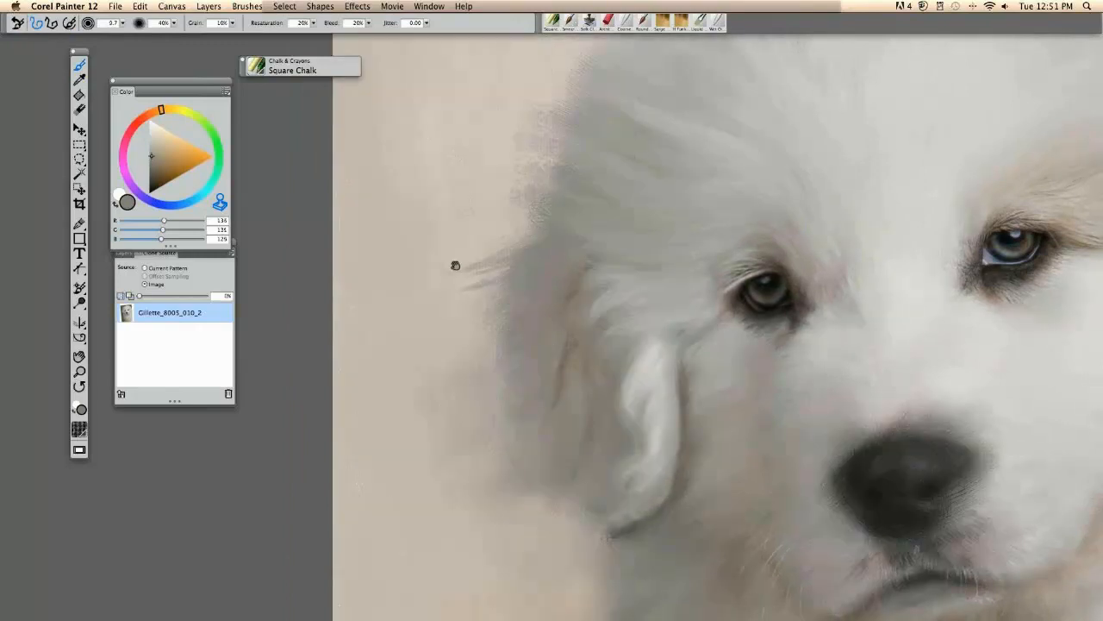
drag(455, 265, 458, 187)
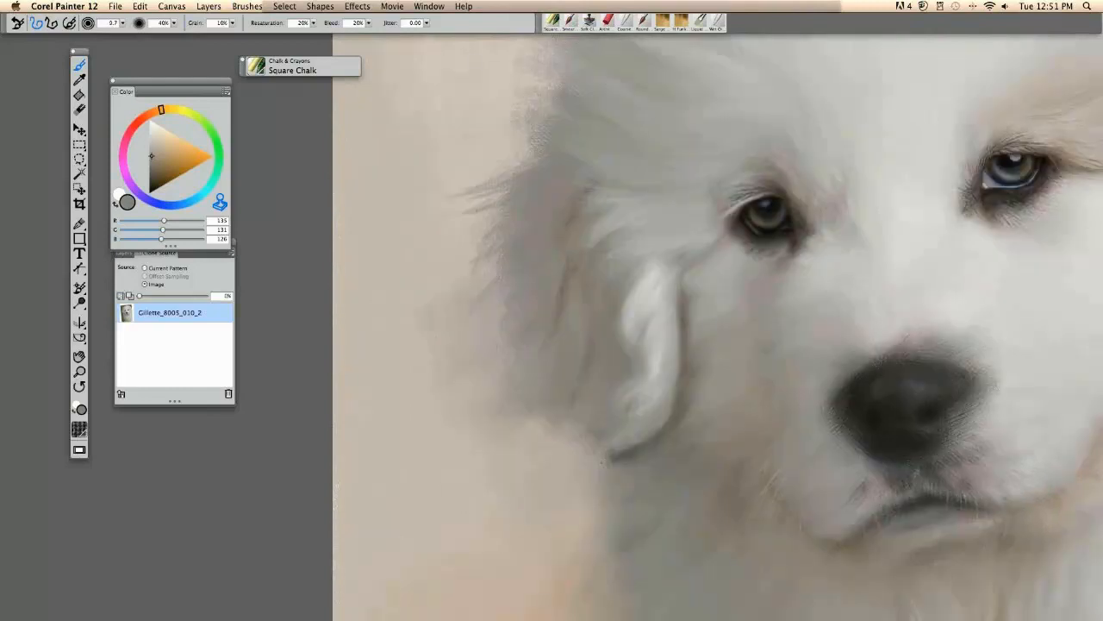
drag(497, 284, 464, 335)
key(super+t)
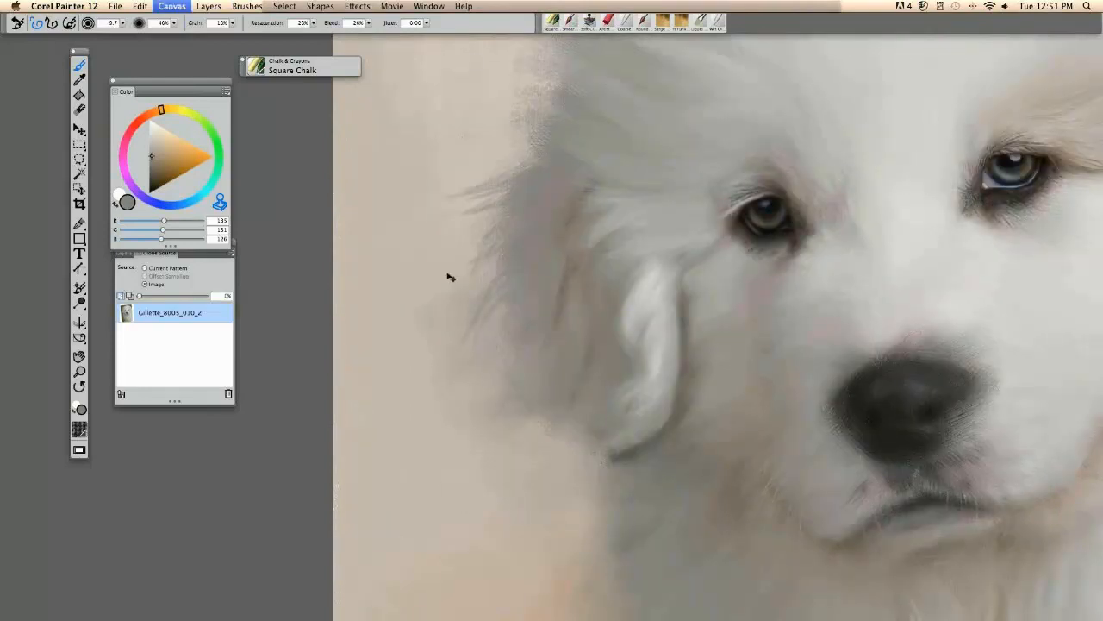
Paint more gray strands out from the middle of the ear's outer edge, then sample a lighter gray and compare with the photo
key(super+t)
alt+click(512, 226)
drag(489, 245, 445, 262)
drag(494, 231, 437, 274)
alt+click(596, 150)
key(super+t)
key(super+t)
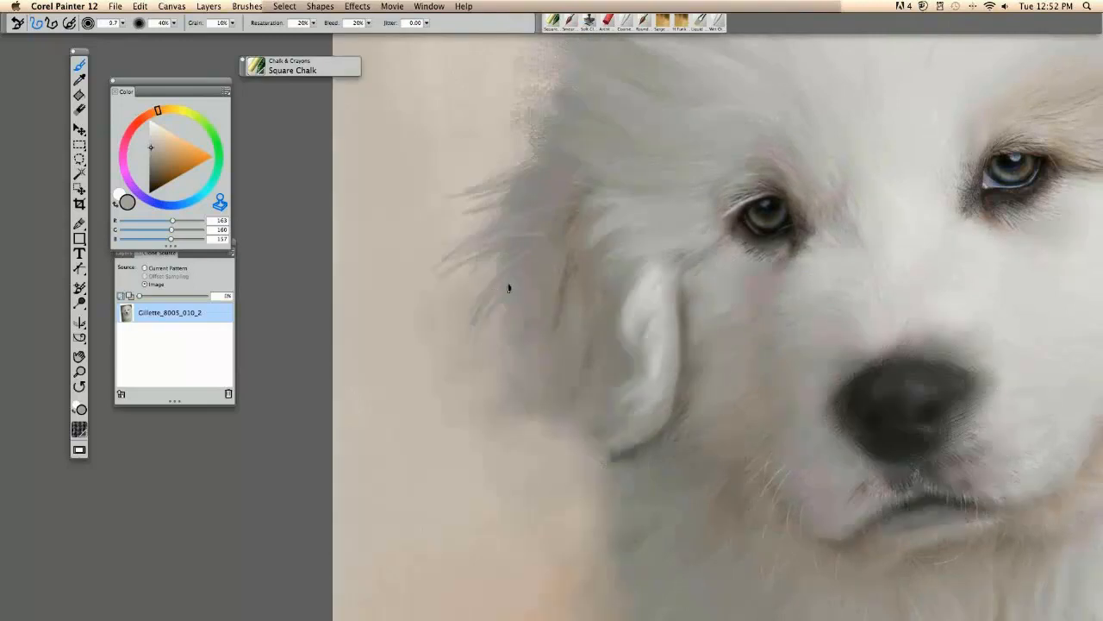
Paint strands down the ear's lower outer edge and bottom with sampled fur grays, comparing repeatedly with the source photo
drag(478, 264, 462, 219)
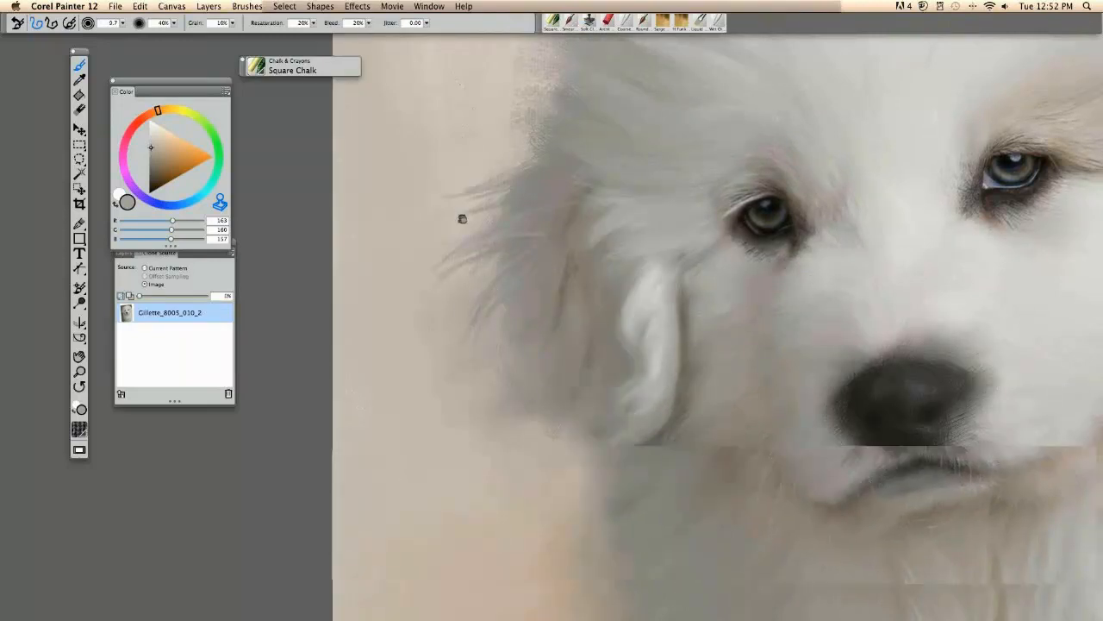
alt+click(516, 240)
key(super+t)
alt+click(537, 329)
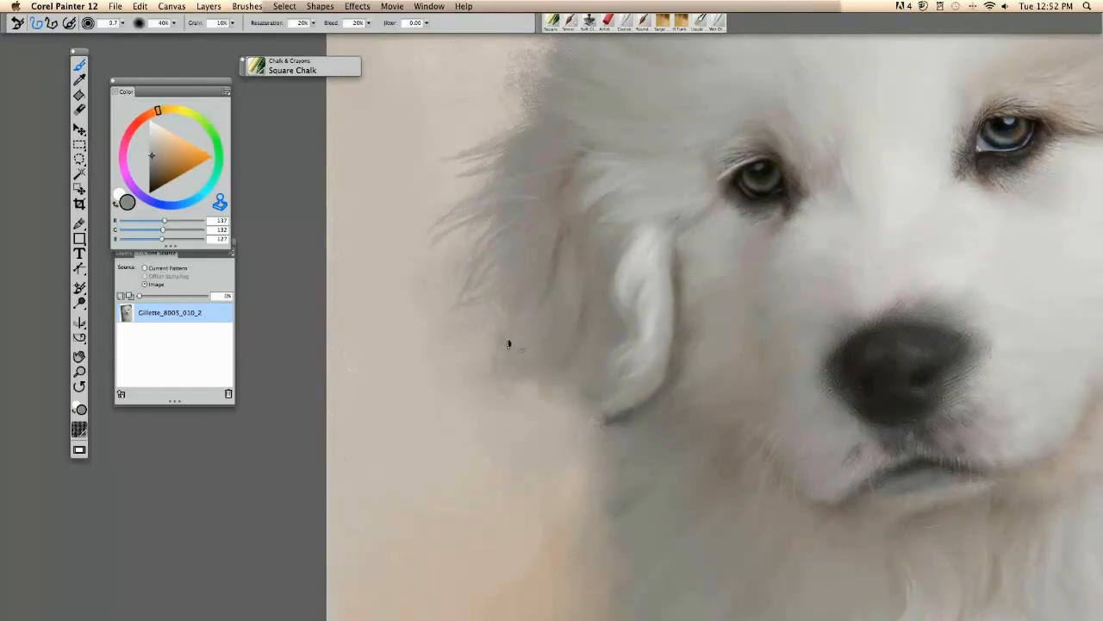
key(super+t)
key(super+t)
key(super+t)
alt+click(517, 303)
key(super+t)
key(super+t)
key(super+t)
key(super+t)
Choose a near-white paint color for the ear highlights, checking the fur in the source photo
alt+click(559, 257)
click(162, 169)
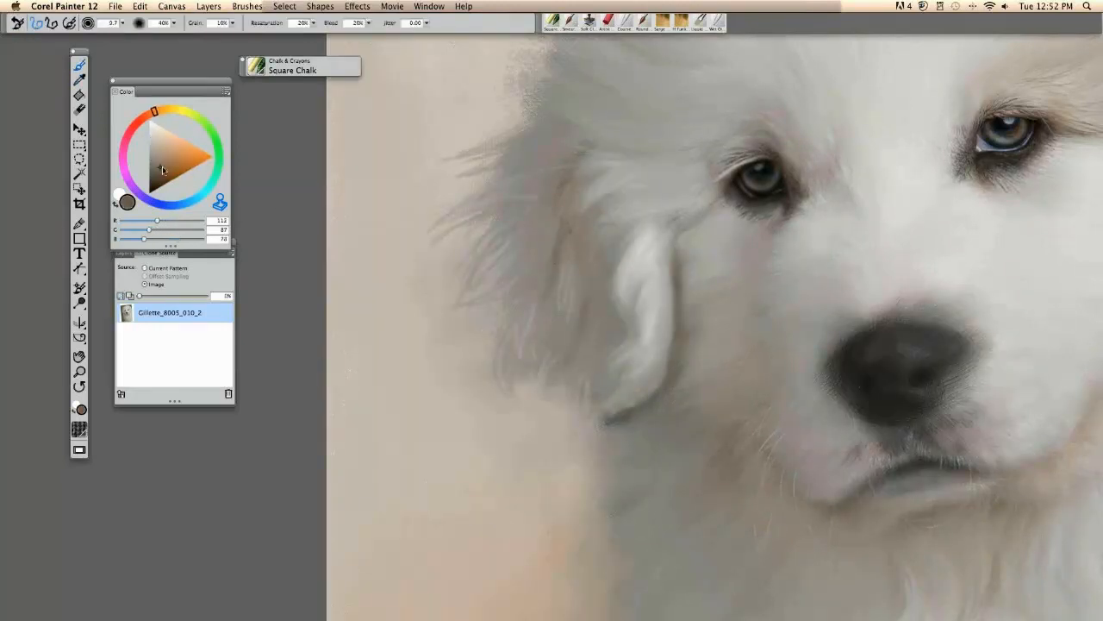
drag(158, 160, 153, 138)
key(super+t)
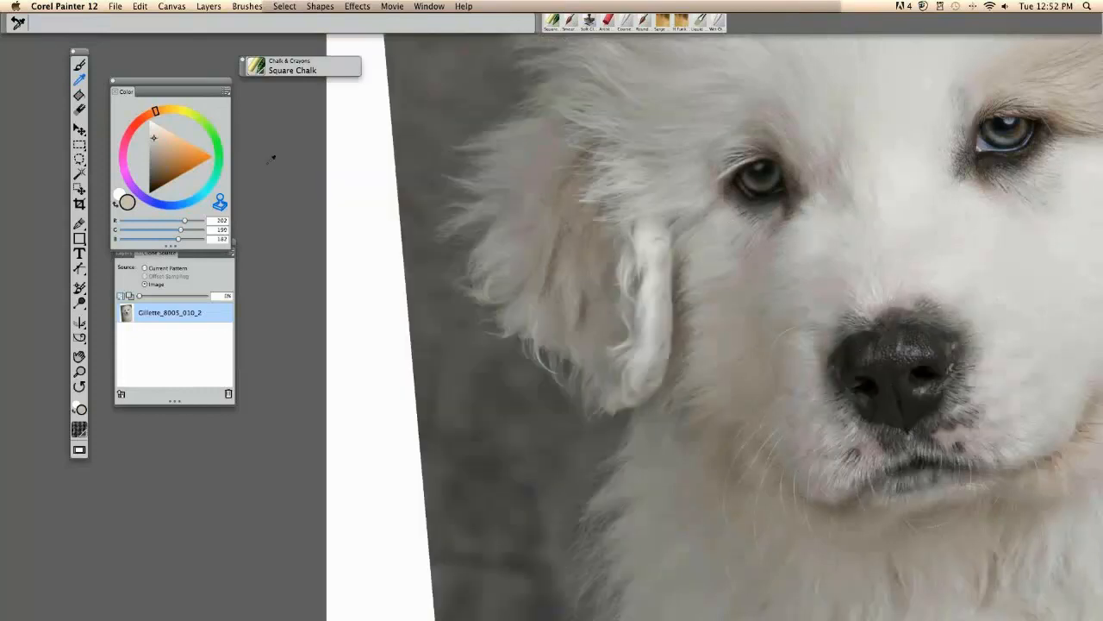
key(super+t)
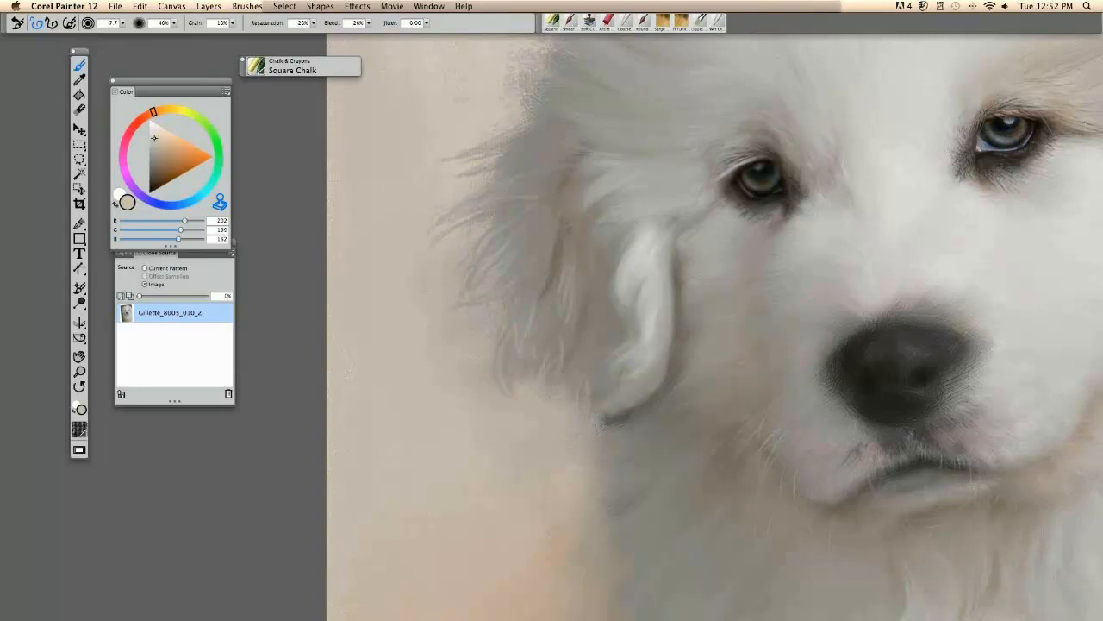
drag(672, 259, 647, 388)
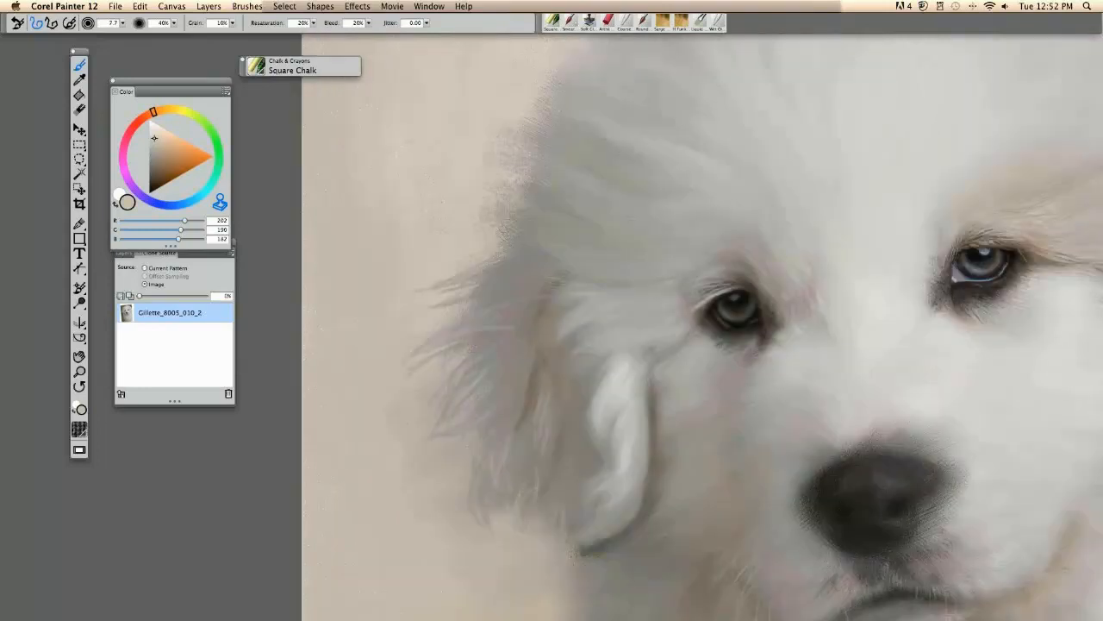
drag(633, 427, 603, 331)
drag(154, 143, 149, 125)
Paint near-white highlight strands on the ear's white curl and the fur above it at 20% opacity, following the source photo
key(super+t)
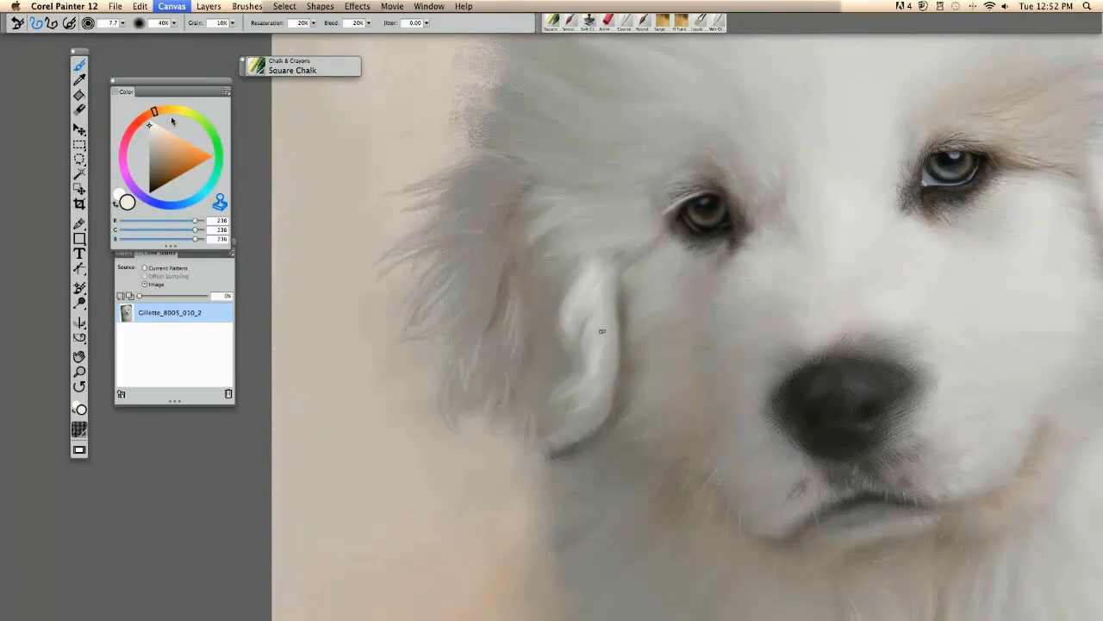
key(super+t)
key(super+t)
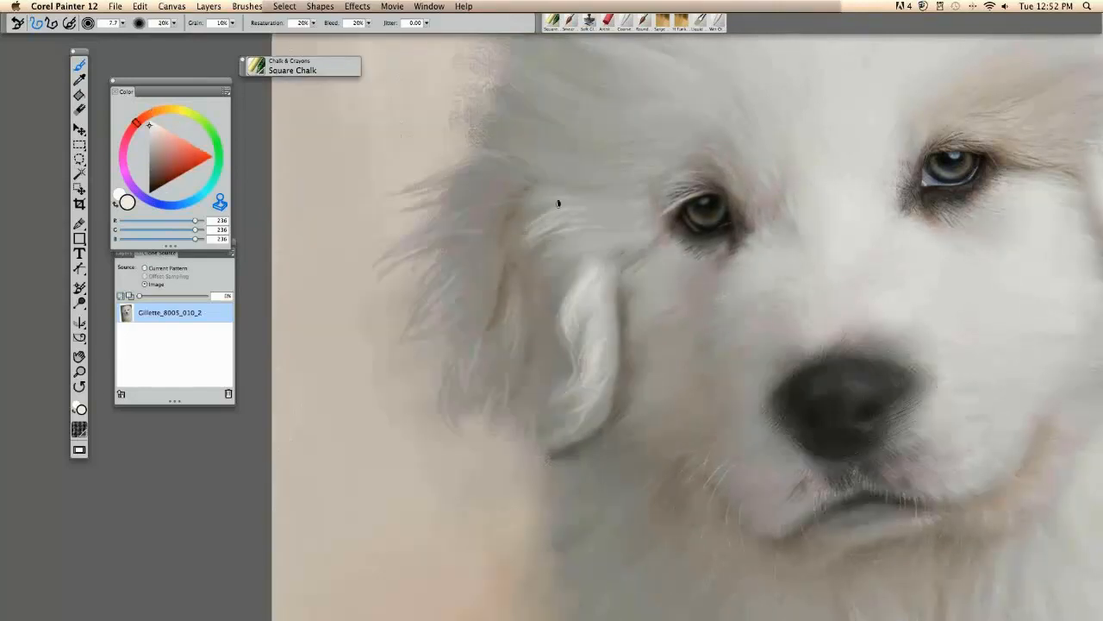
key(super+t)
key(super+t)
drag(461, 279, 514, 278)
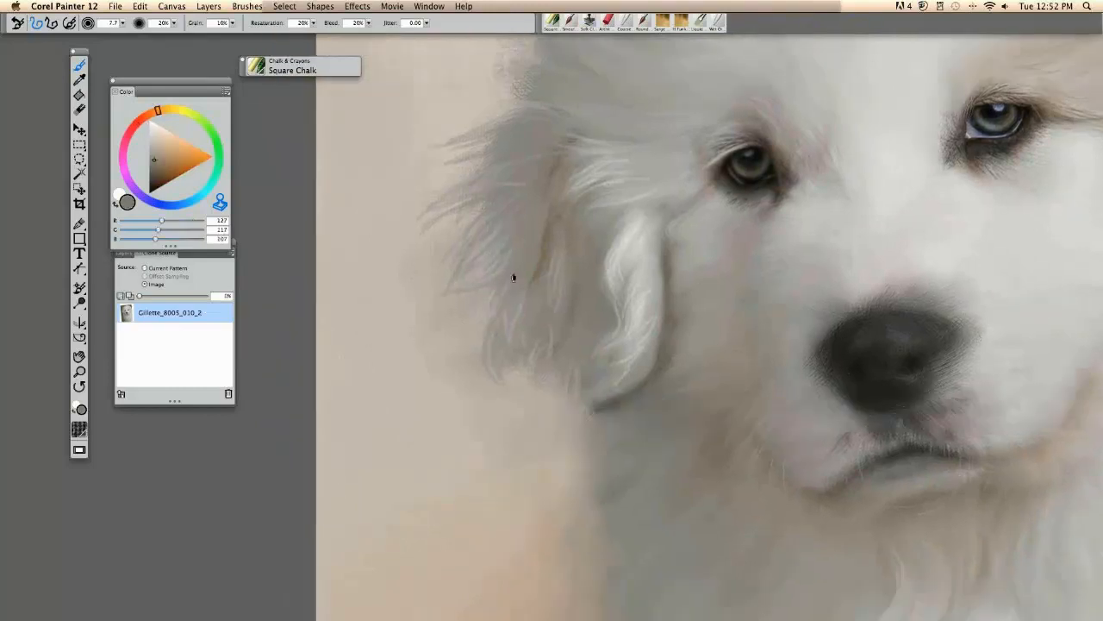
Switch the brush to Smeary Round from the Oils category
click(298, 66)
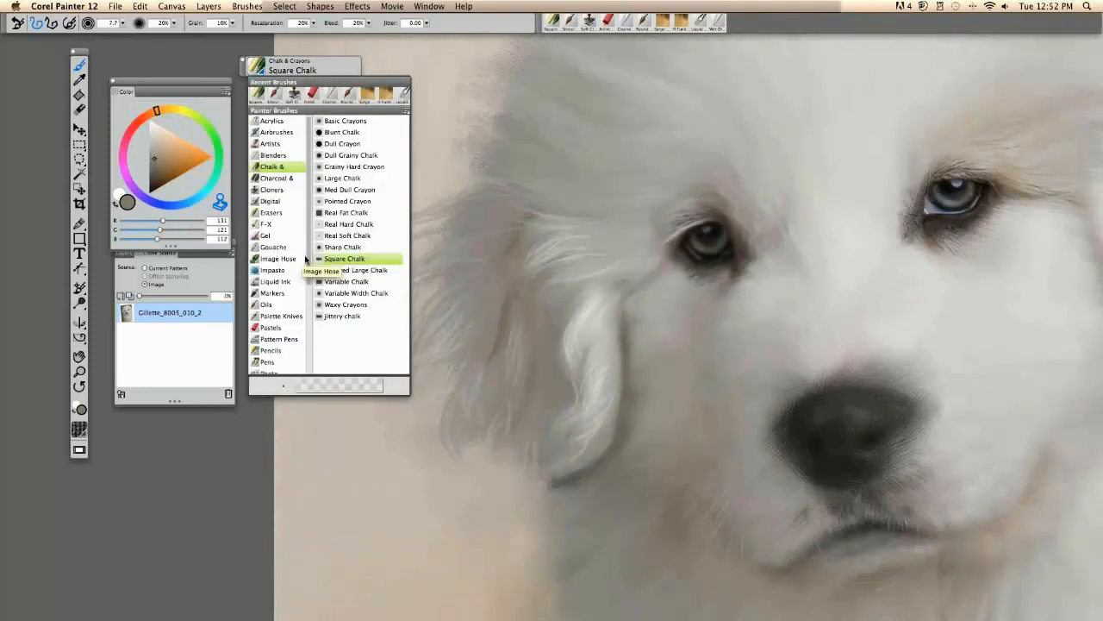
click(265, 305)
click(345, 305)
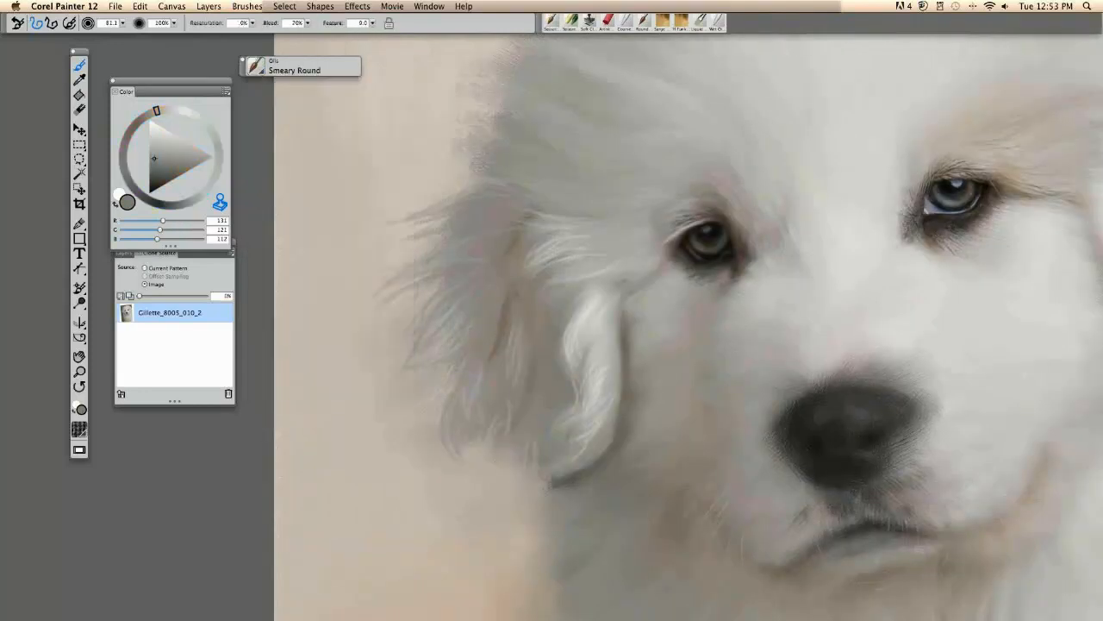
Blend the outer ear strands into the background and surrounding fur with Smeary Round at size 81.1, and check the face
click(391, 240)
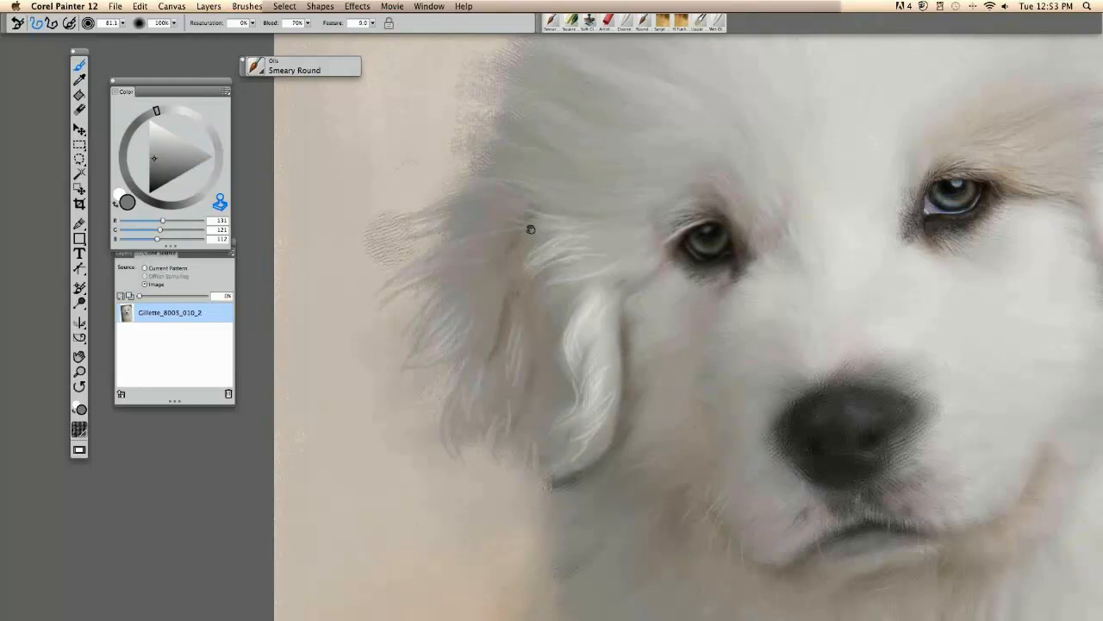
drag(531, 229, 564, 202)
key(ctrl+z)
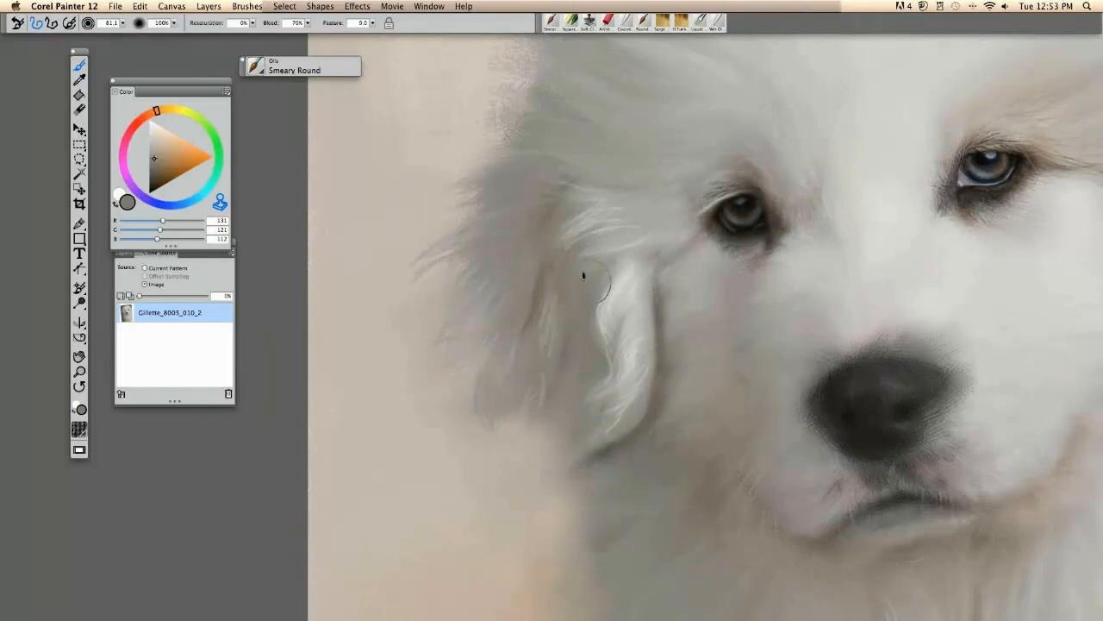
key(super+minus)
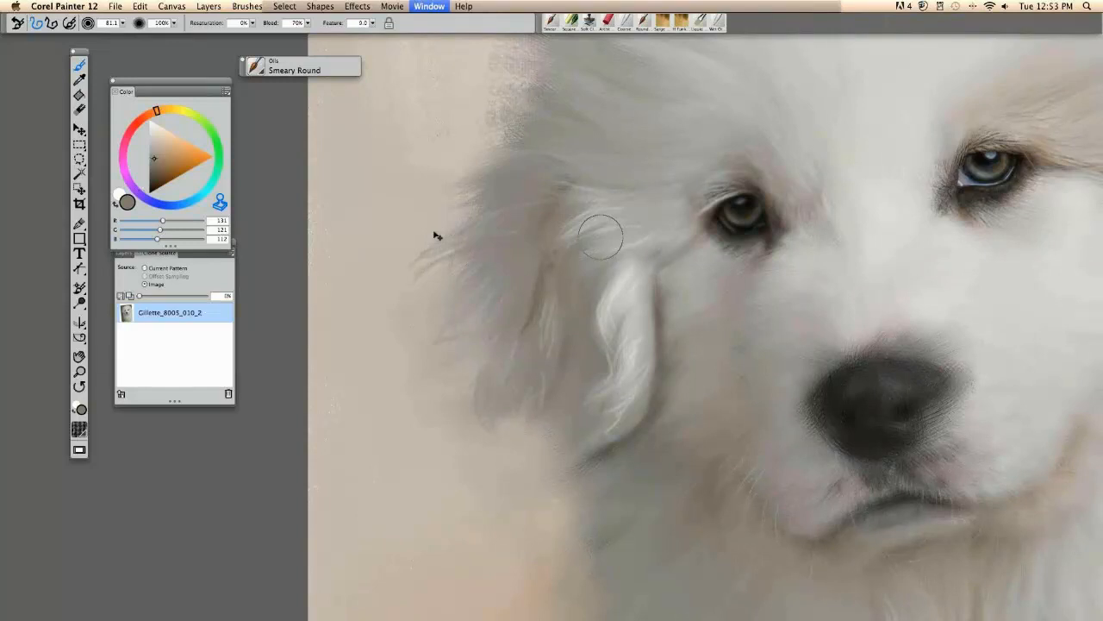
key(super+minus)
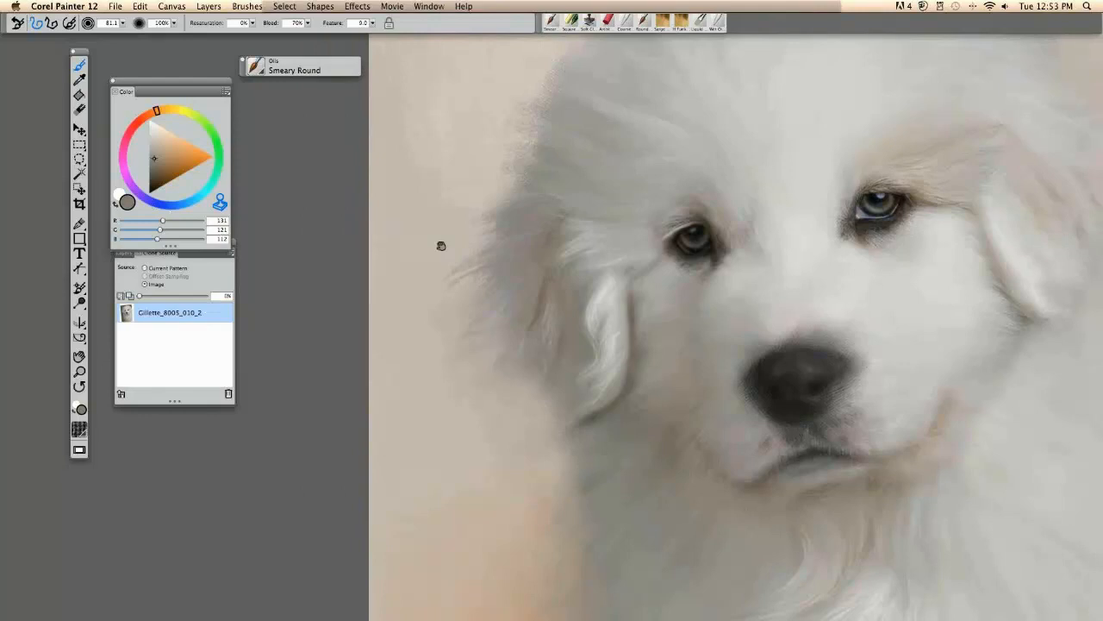
drag(441, 246, 373, 289)
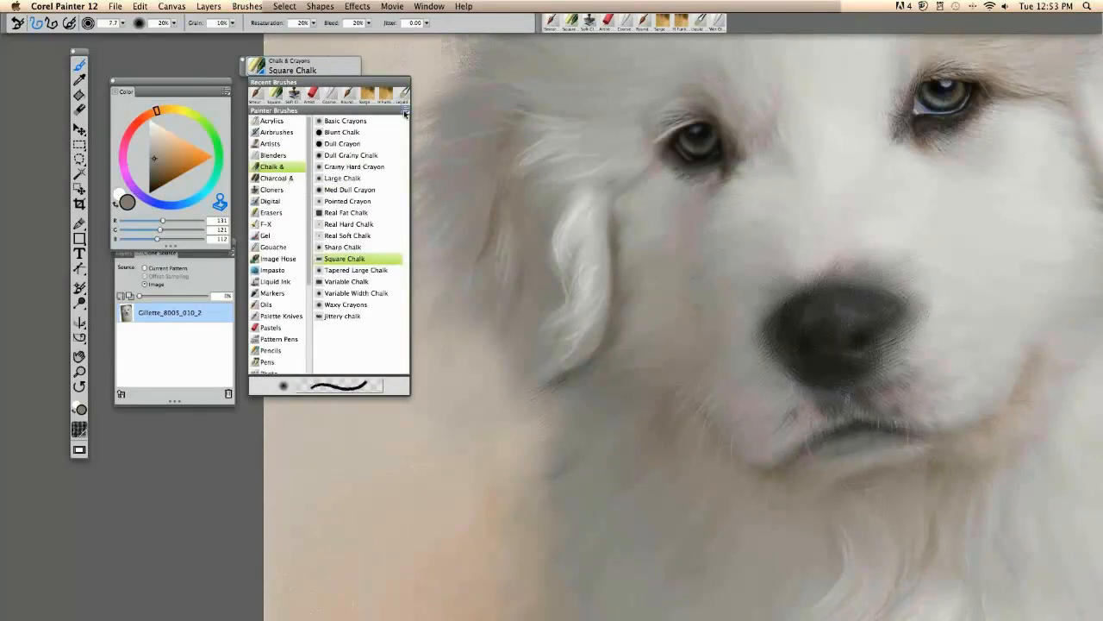
Import the Animal Brush category file from the Desktop and choose its EXTRA Fave Color Small brush
click(405, 114)
mouse_move(465, 235)
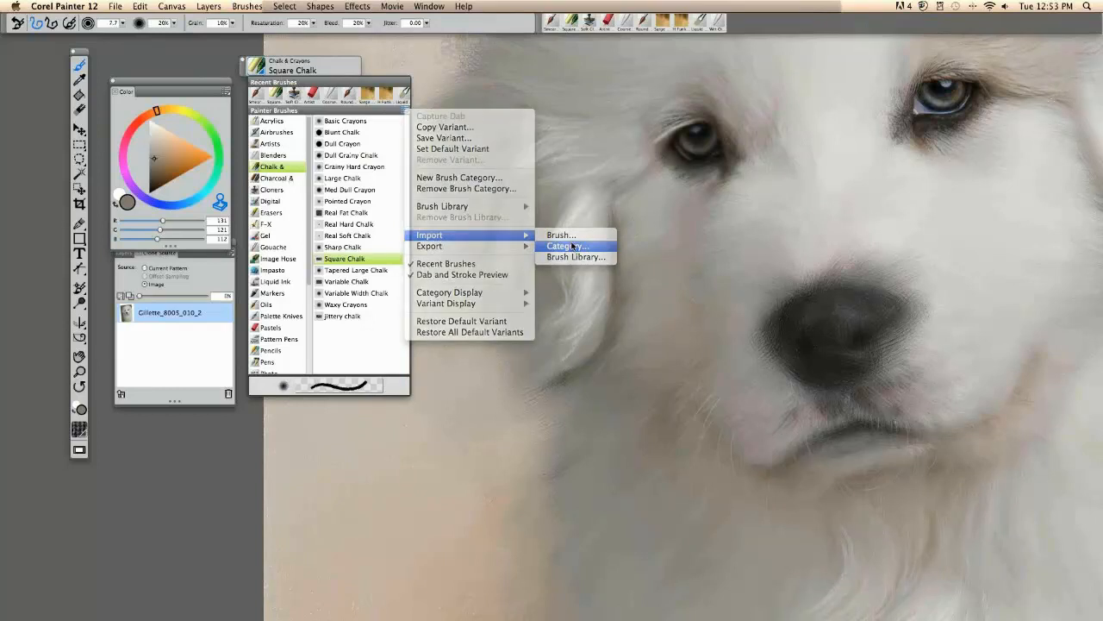
click(572, 247)
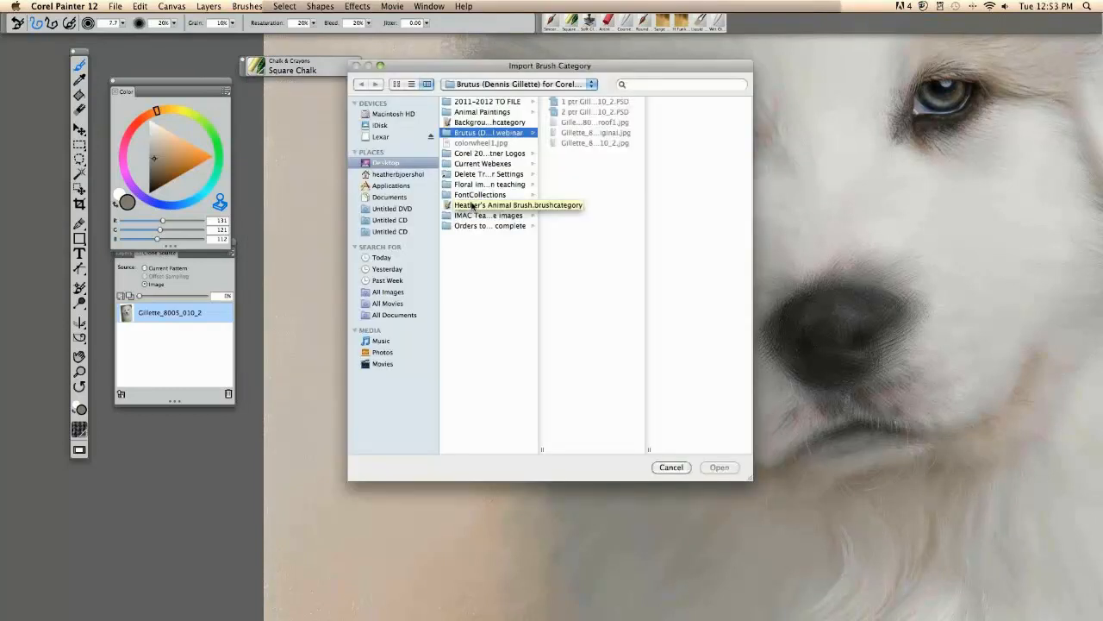
click(472, 205)
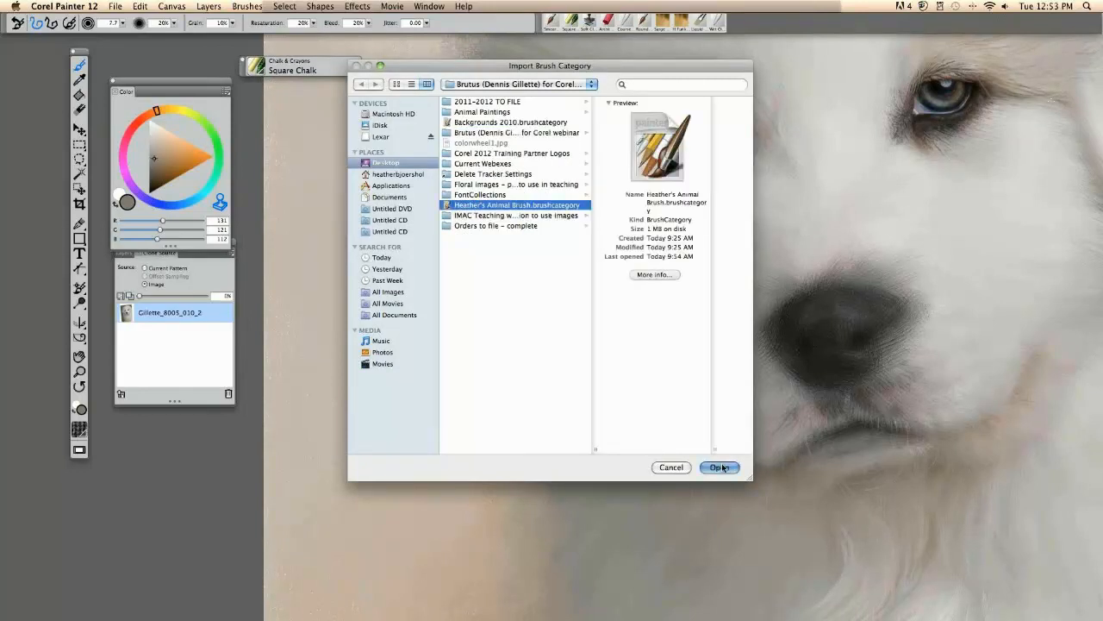
click(721, 467)
click(254, 75)
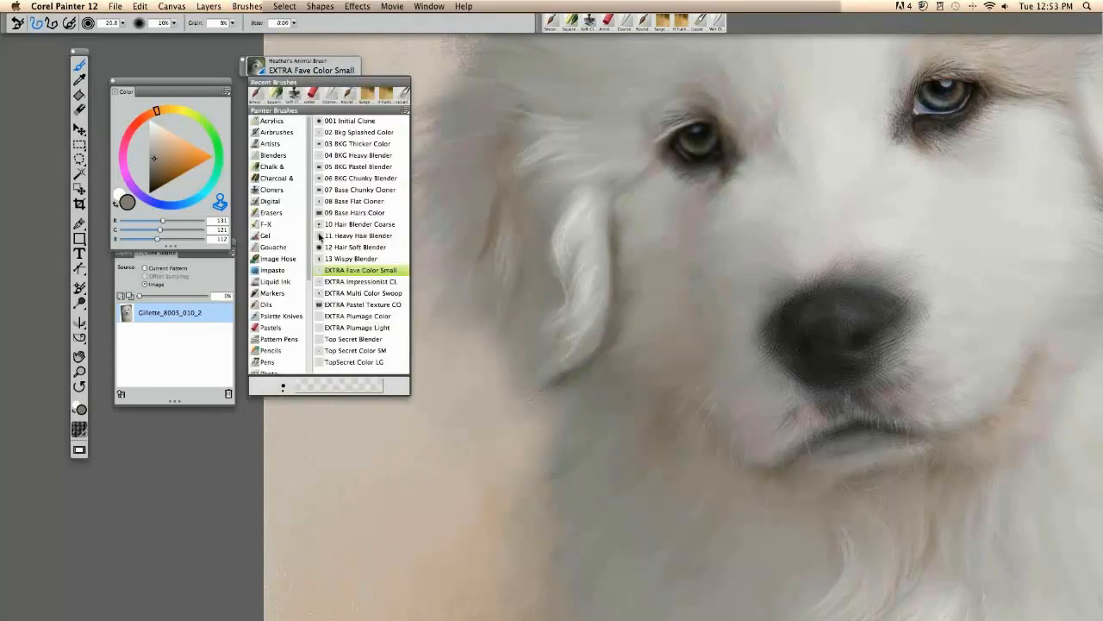
click(347, 270)
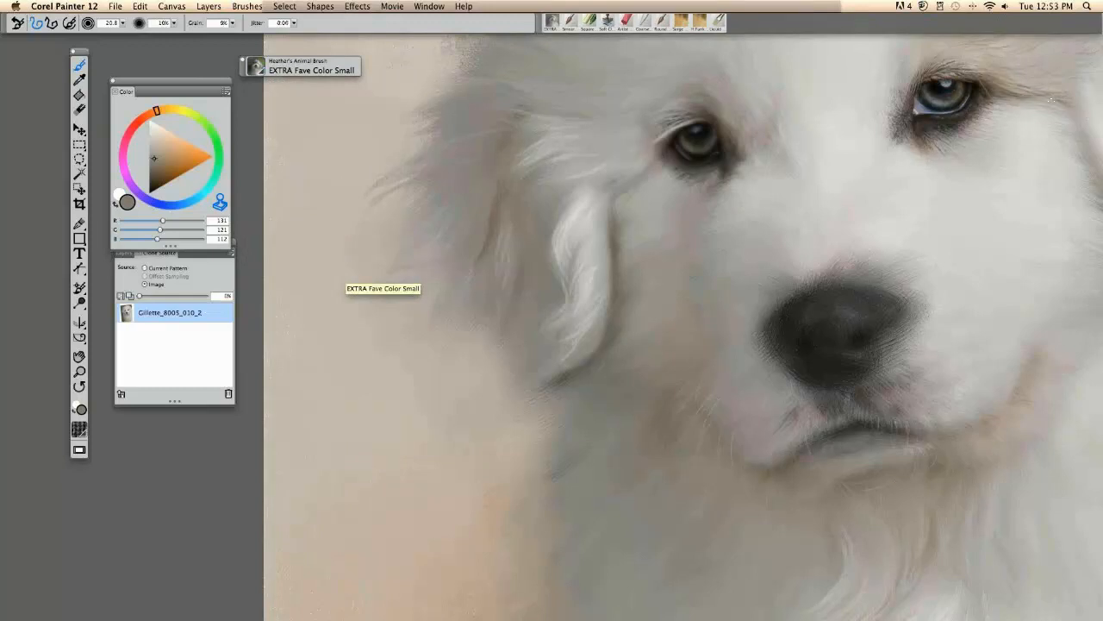
Sample nearby fur grays and paint fine strands at the lower tip of the ear with EXTRA Fave Color Small
scroll(577, 333, left, 3)
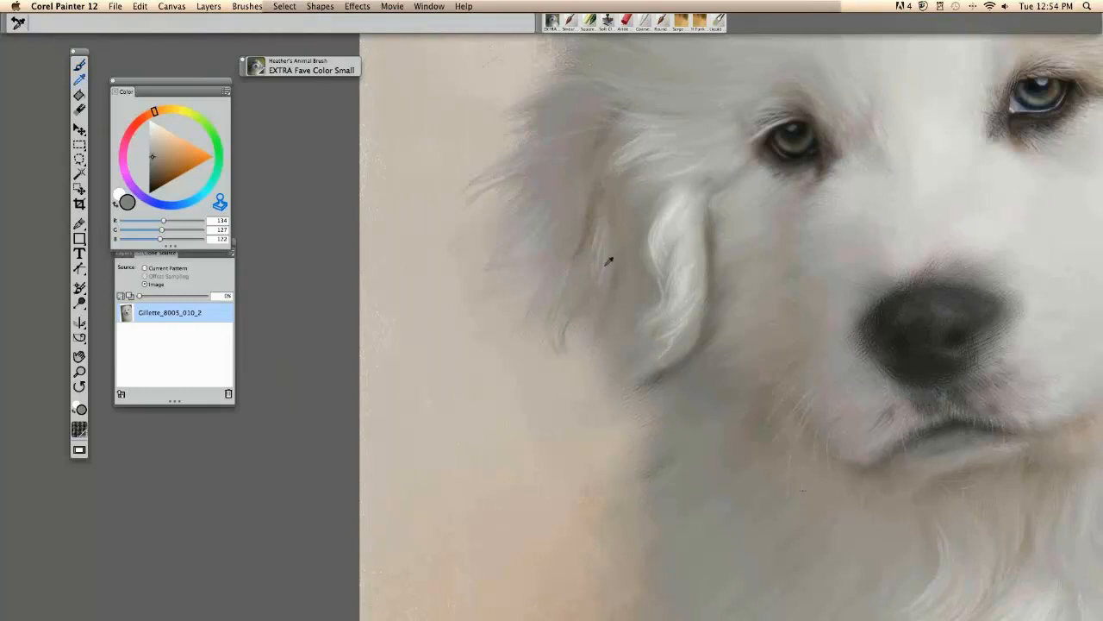
alt+click(608, 261)
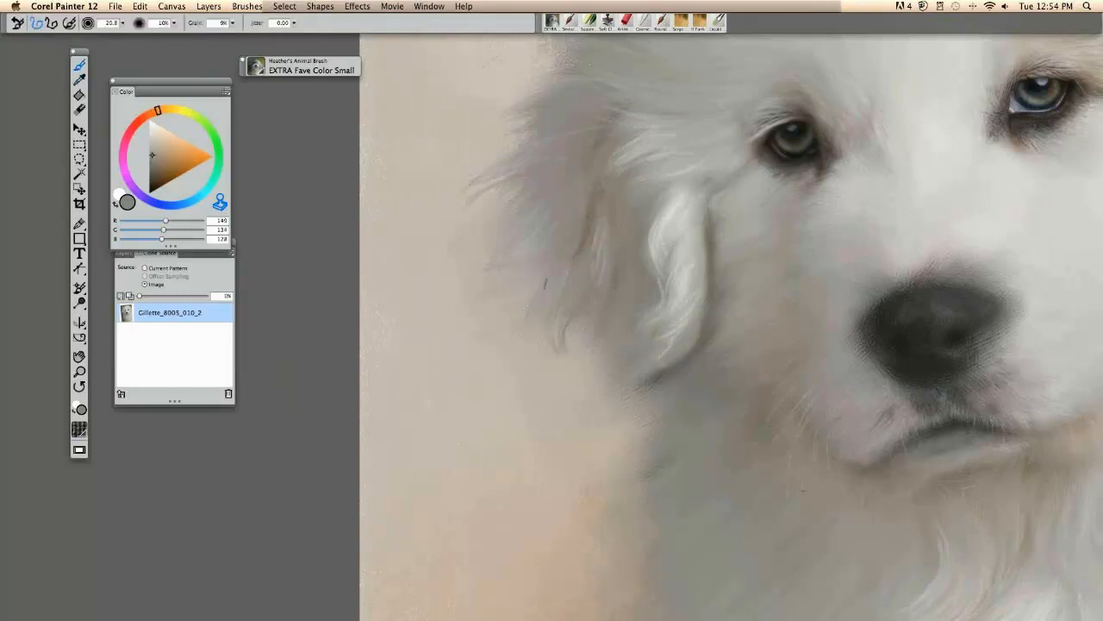
alt+click(663, 362)
drag(672, 364, 636, 385)
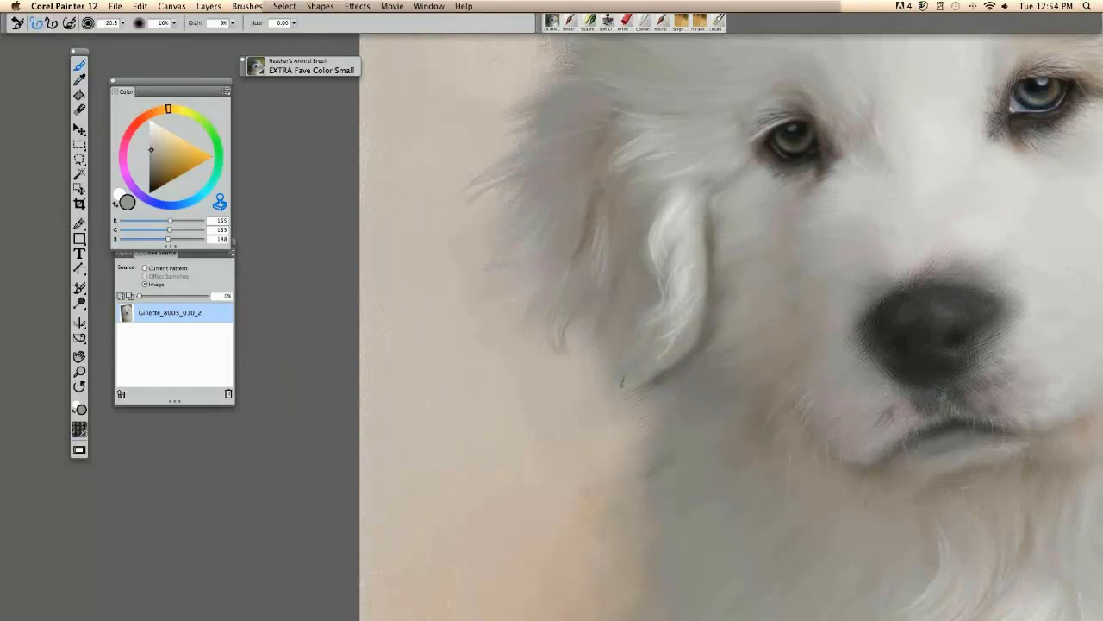
alt+click(653, 371)
alt+click(655, 370)
drag(654, 367, 618, 388)
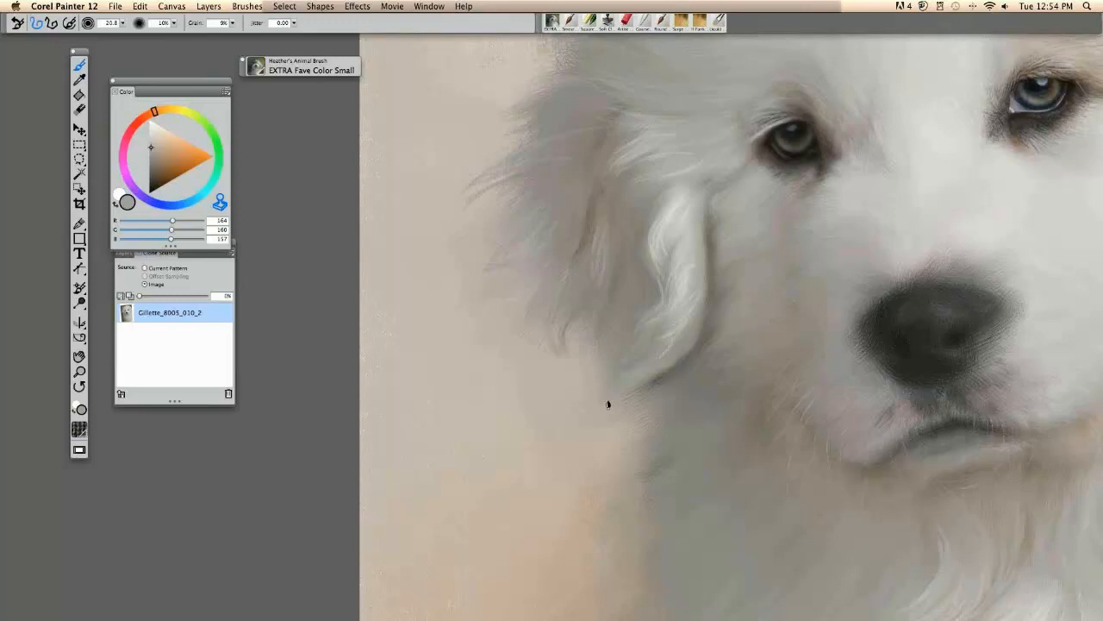
Compare with the source photo, sample darker fur grays, and paint strands on the ear and head edge with EXTRA Fave Color Small
key(super+t)
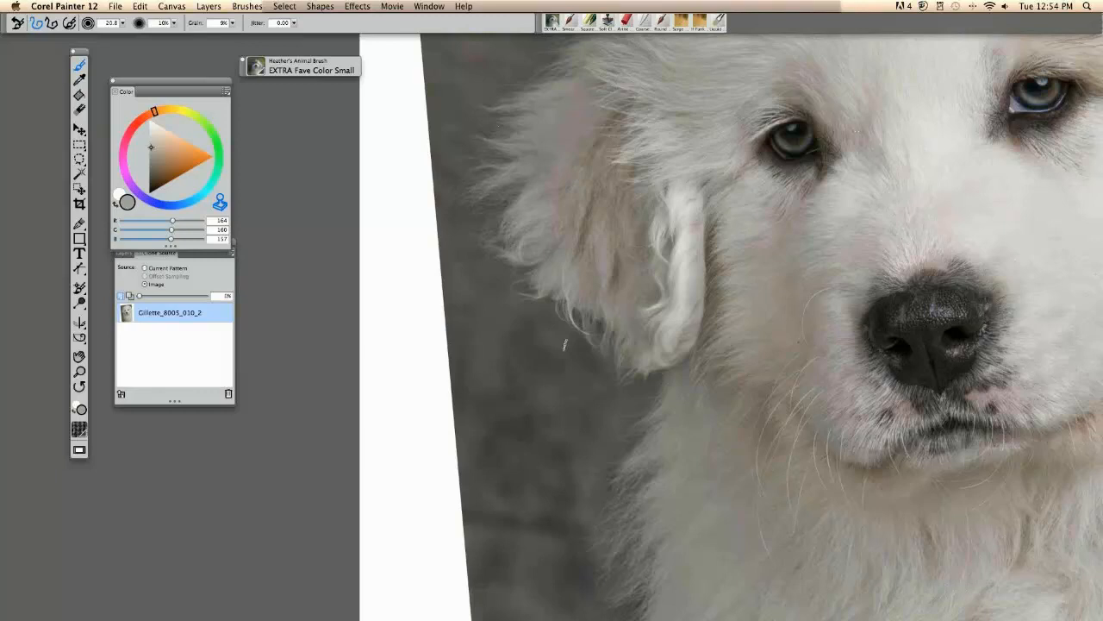
alt+click(608, 296)
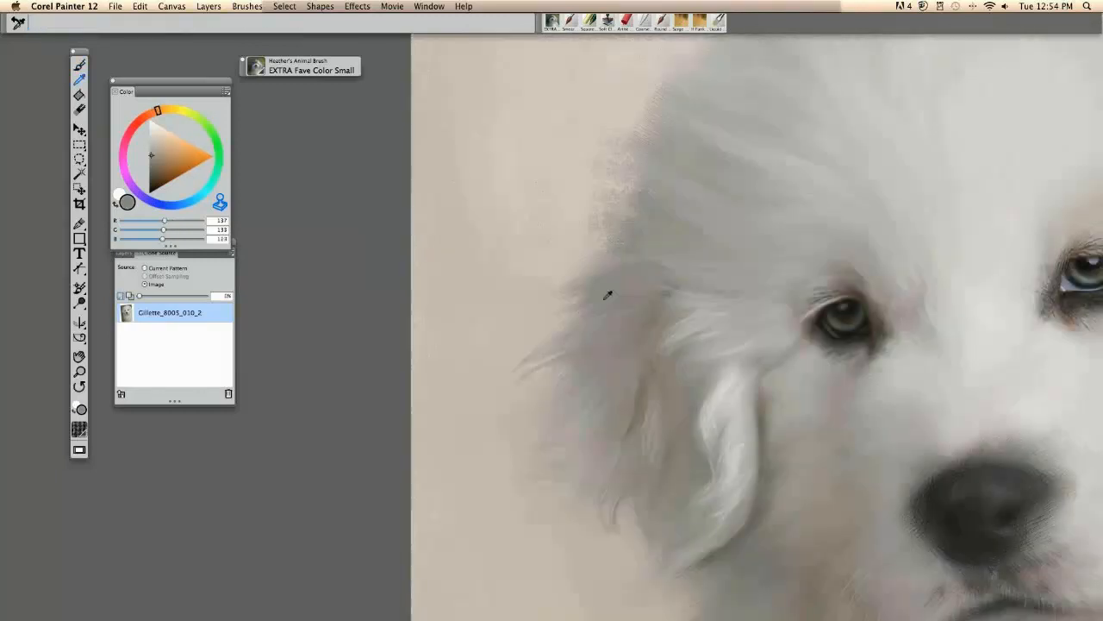
drag(588, 294, 545, 341)
alt+click(640, 216)
mouse_move(636, 186)
mouse_down()
mouse_move(569, 196)
mouse_move(602, 160)
mouse_up()
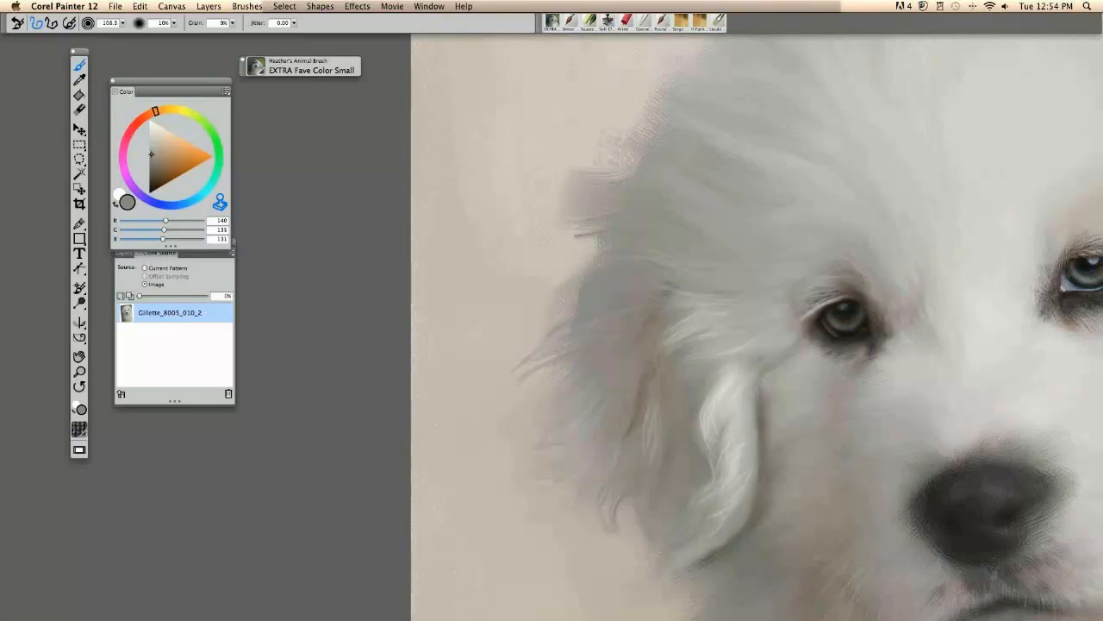
Check the fur direction in the source photo and paint lighter outward strands along the side of the head above the ear
key(super+t)
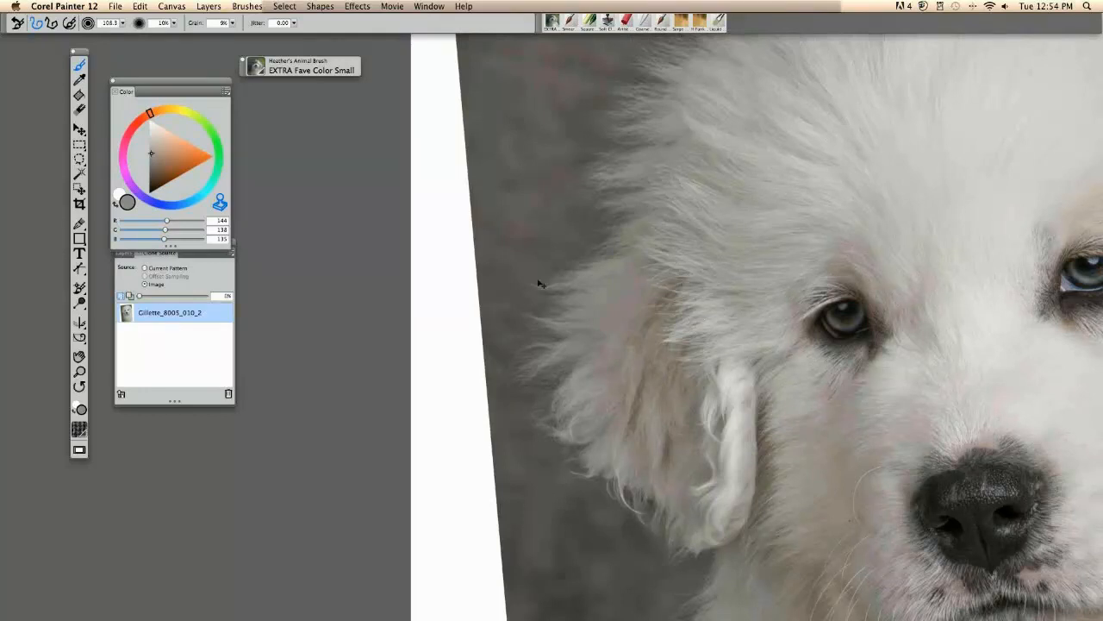
key(super+t)
drag(600, 165, 524, 192)
drag(585, 226, 507, 238)
drag(590, 260, 494, 260)
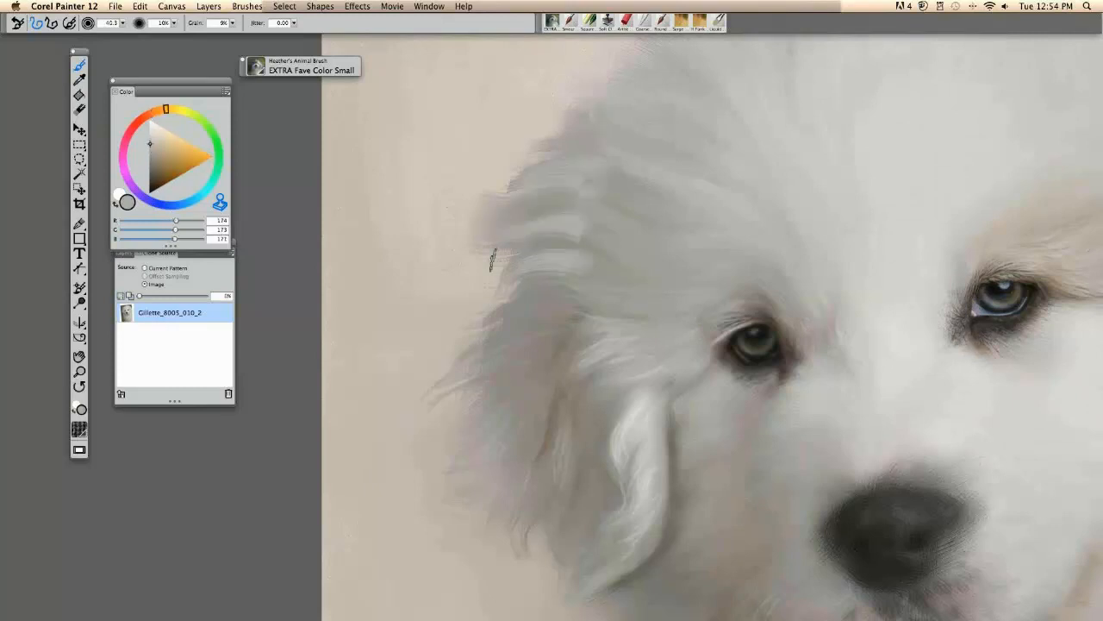
Blend the new strands above the ear into the head and background with Smeary Round at size 52
key(super+minus)
key(super+minus)
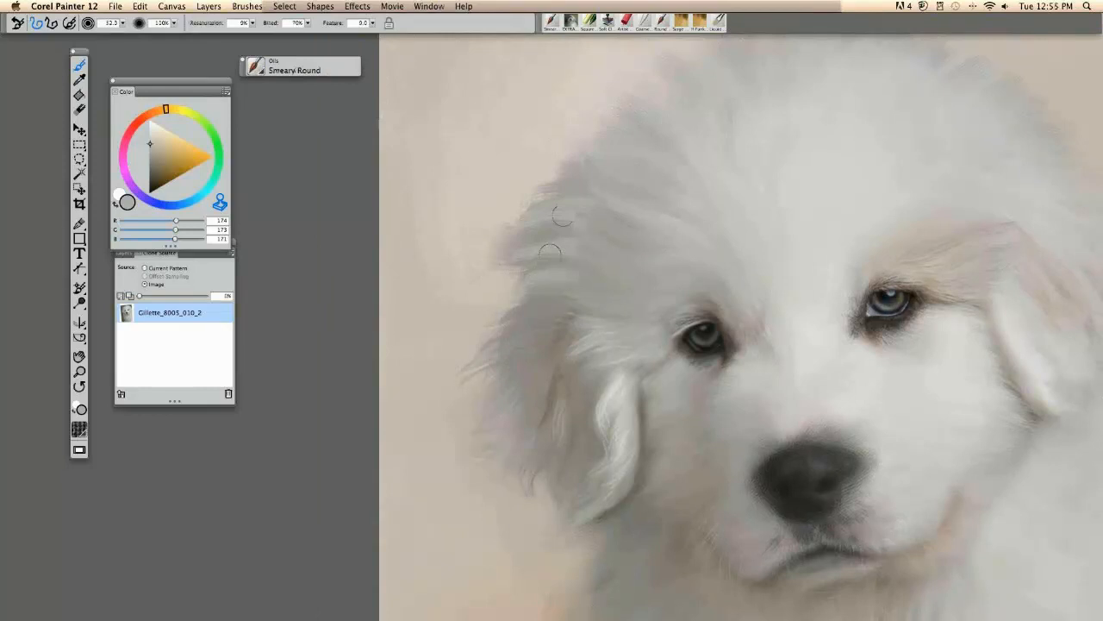
key(super+minus)
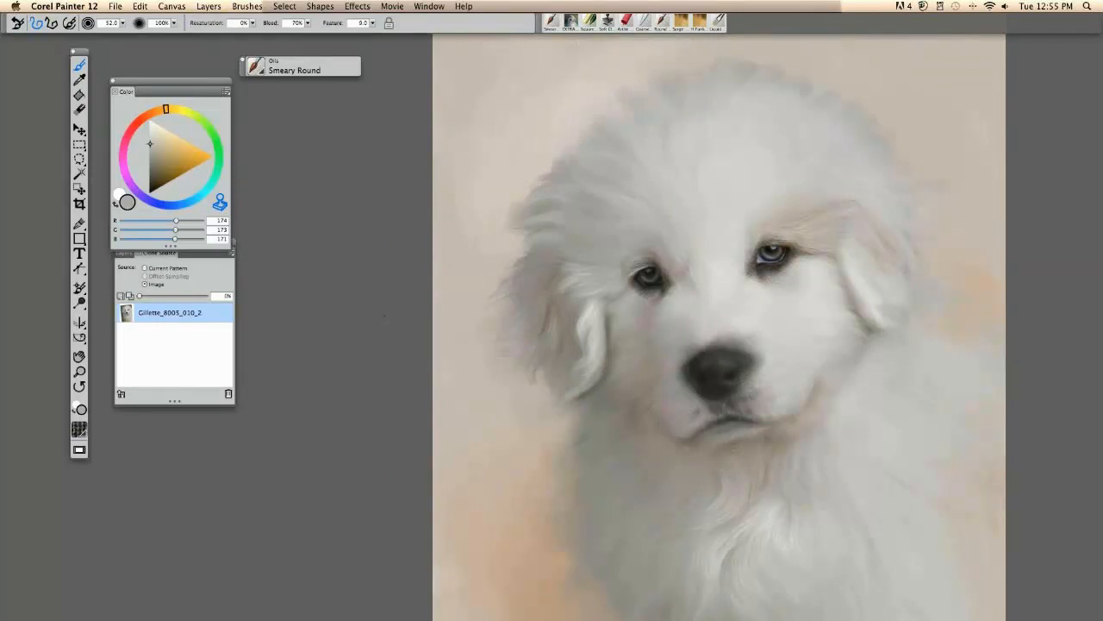
Try smearing over the iris of the blue-toned eye with Smeary Round, and undo the stroke
drag(502, 405, 308, 293)
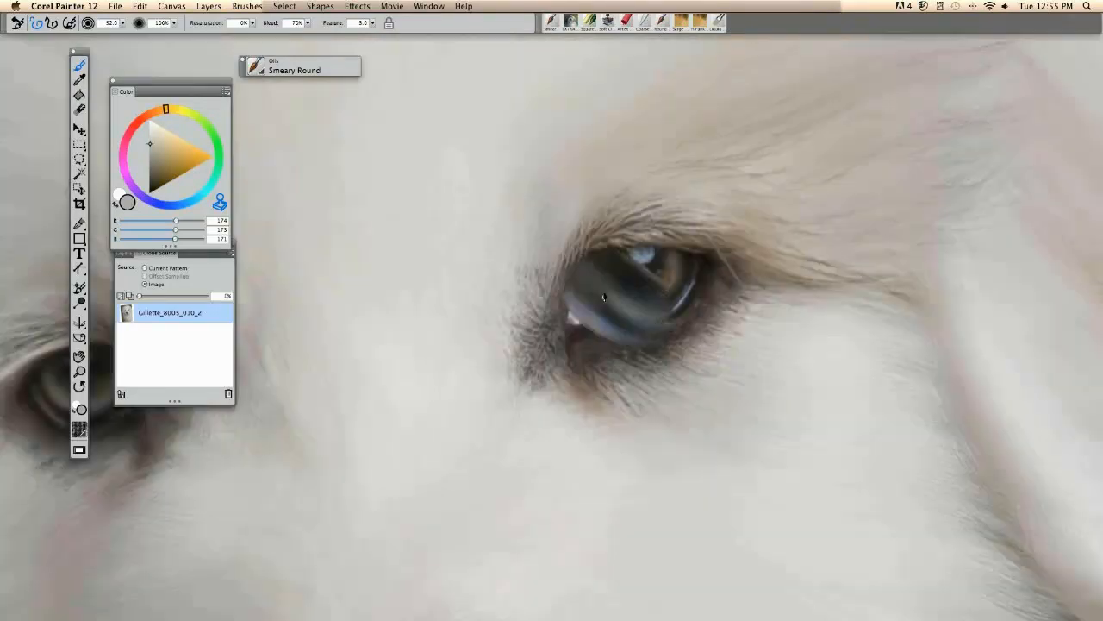
drag(605, 299, 597, 301)
key(super+z)
Shrink Smeary Round to about size 18, set Resaturation and Bleed to 20%, and turn on Clone Color
drag(455, 226, 466, 226)
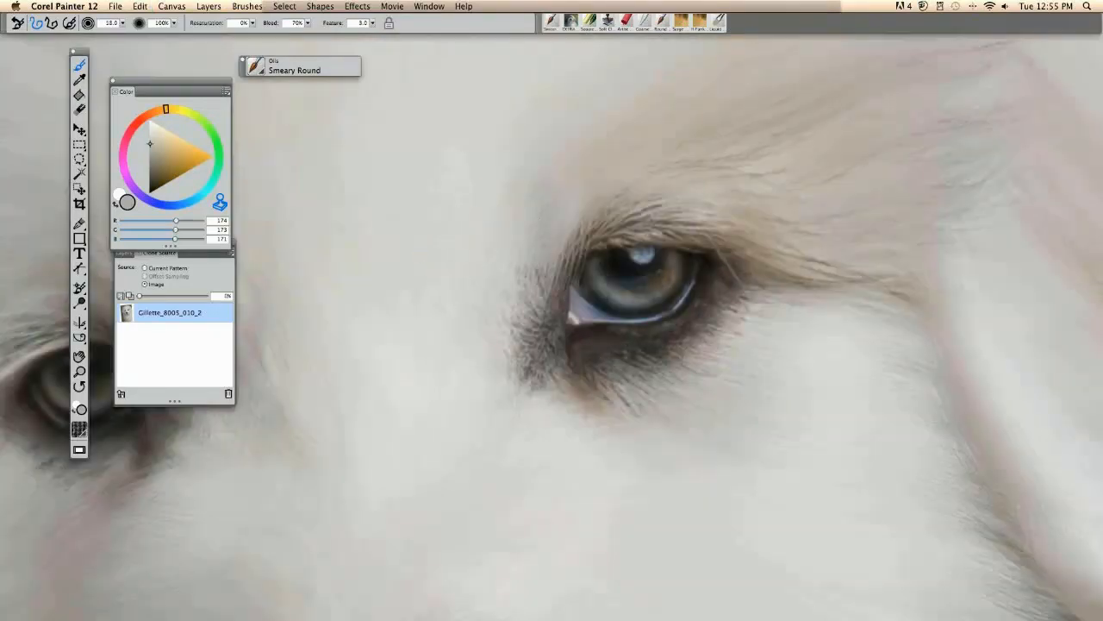
click(243, 22)
text(20)
click(219, 201)
key(Tab)
text(20)
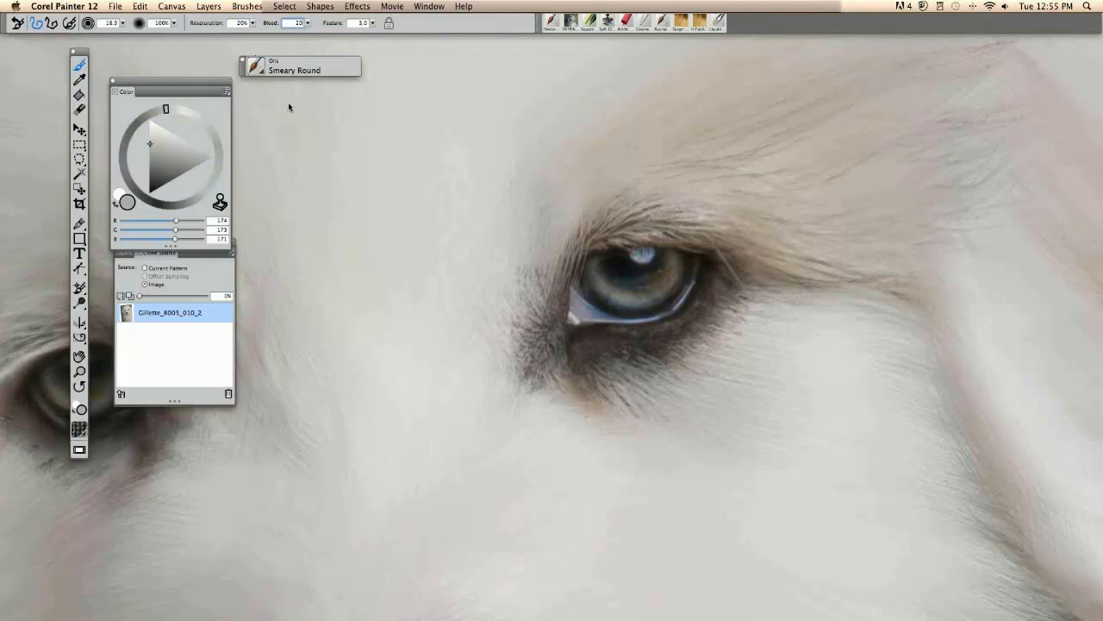
key(Return)
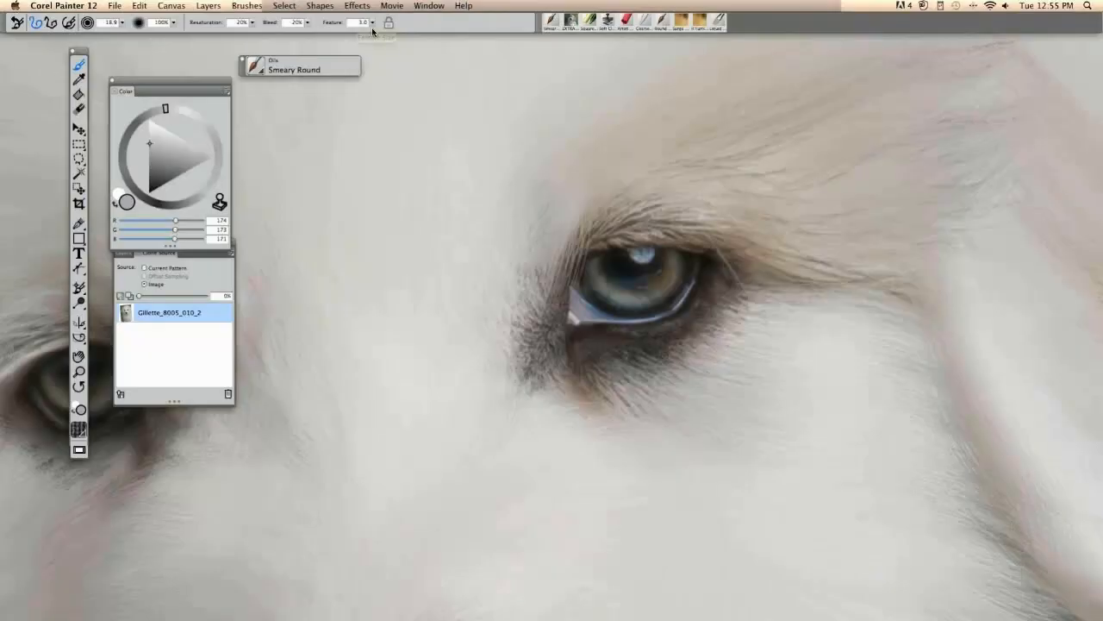
Smear the fur at the inner corner and below the blue-toned eye, following the hair direction and comparing with the source photo
mouse_move(571, 250)
mouse_down()
mouse_move(515, 367)
mouse_move(601, 372)
mouse_move(613, 393)
mouse_move(660, 409)
mouse_move(645, 412)
mouse_up()
key(super+t)
key(super+t)
key(super+t)
key(super+t)
mouse_move(613, 372)
mouse_down()
mouse_move(684, 378)
mouse_move(642, 359)
mouse_move(704, 363)
mouse_move(659, 356)
mouse_move(708, 344)
mouse_move(679, 338)
mouse_move(748, 324)
mouse_move(698, 330)
mouse_move(732, 305)
mouse_move(695, 416)
mouse_up()
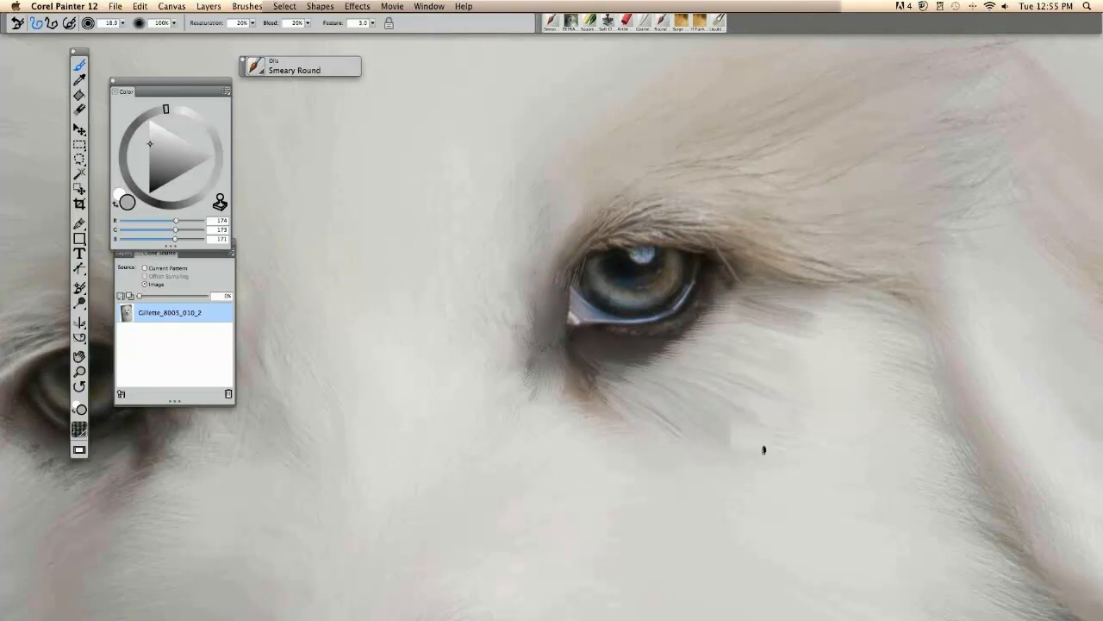
Set the brush opacity to 50% and soften the fur below the eye and the lashes above it, checking against the source photo
key(super+t)
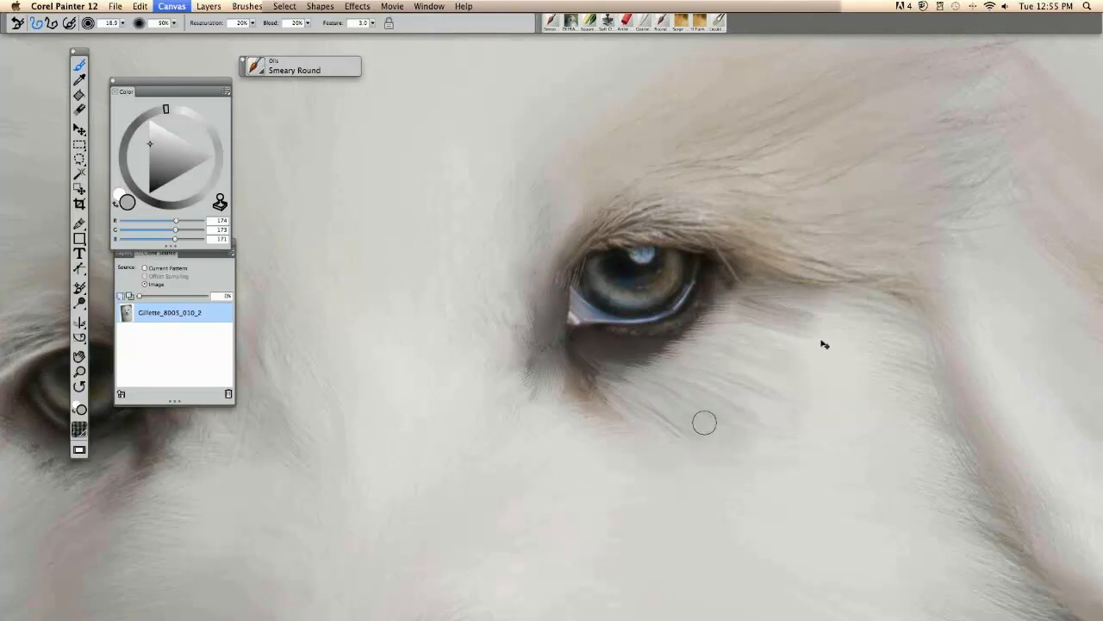
key(super+t)
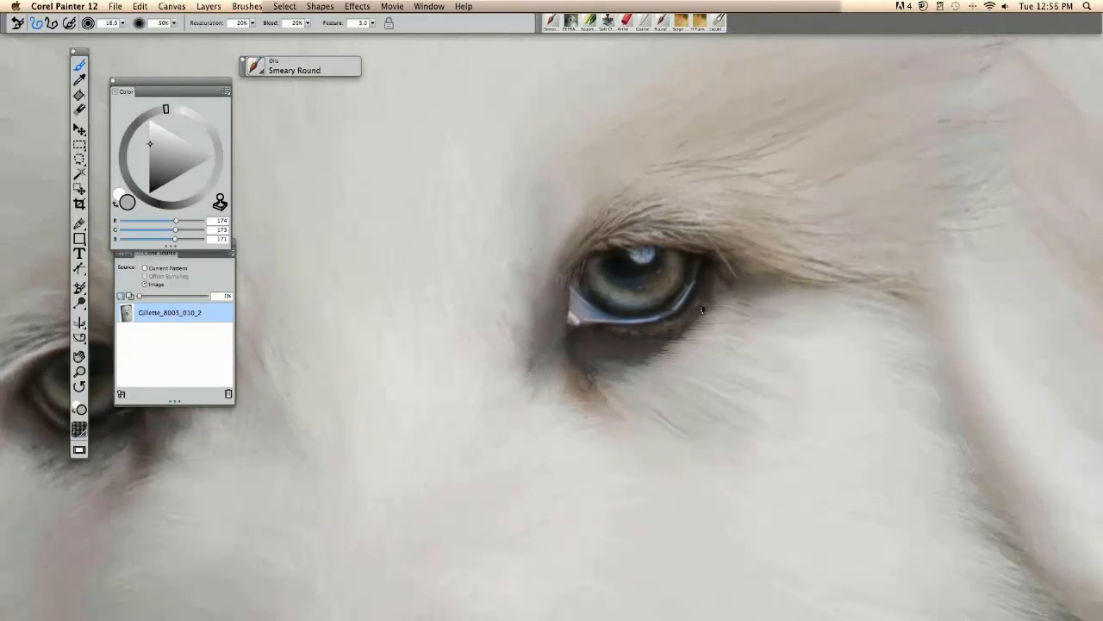
key(super+t)
key(super+t)
key(super+t)
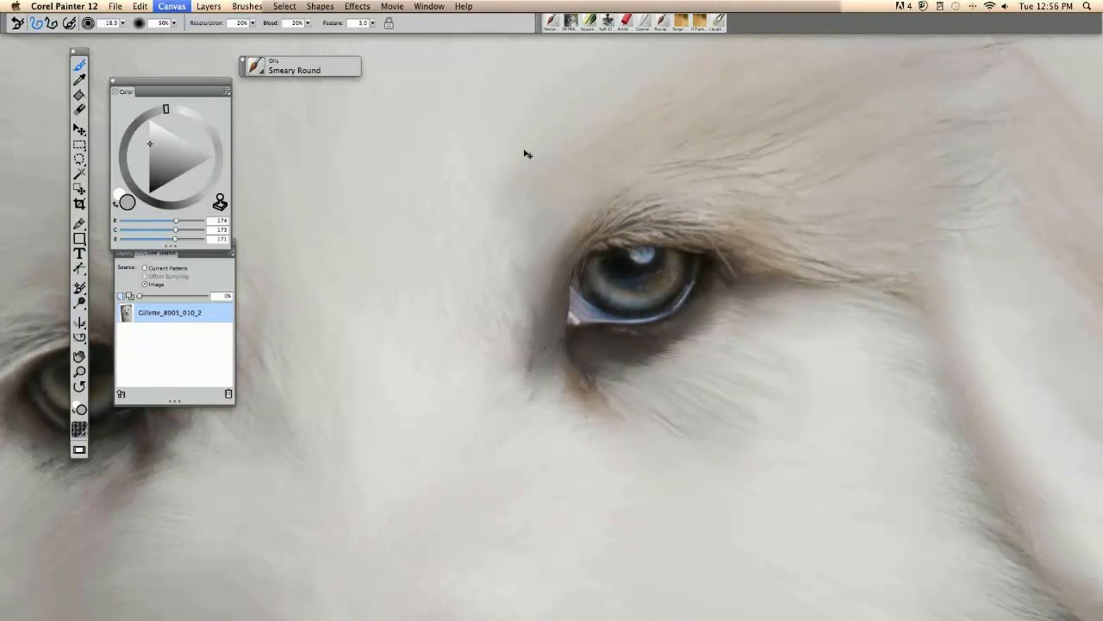
key(super+t)
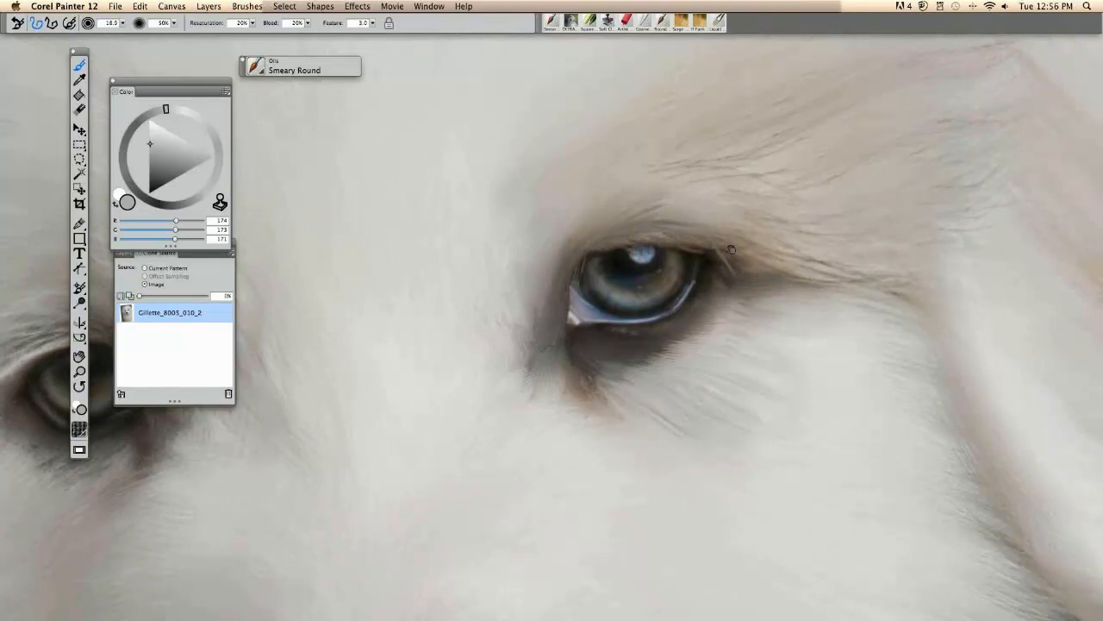
Smooth the fur at the eye's outer corner, across the tan brow and down the cheek toward the ear edge
drag(731, 250, 735, 280)
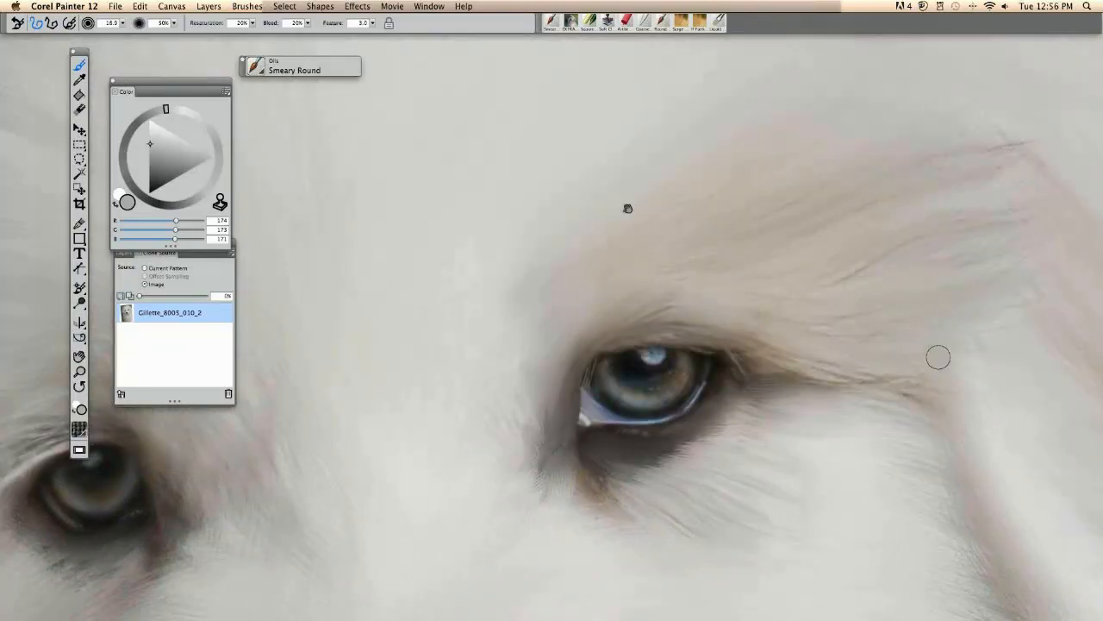
drag(627, 209, 589, 181)
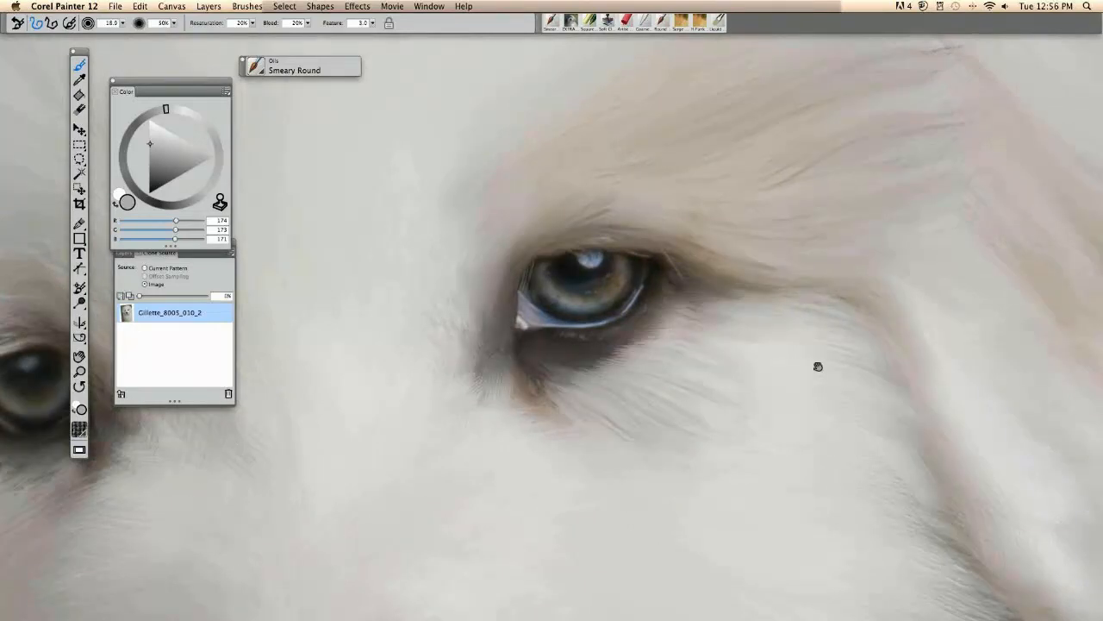
drag(818, 366, 792, 250)
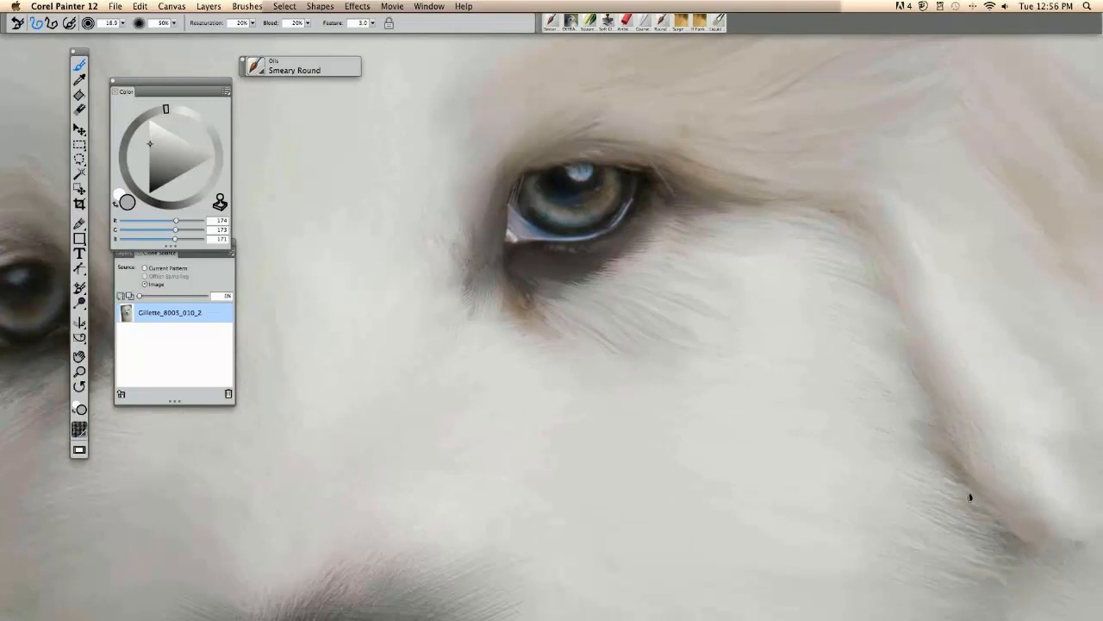
drag(969, 497, 885, 462)
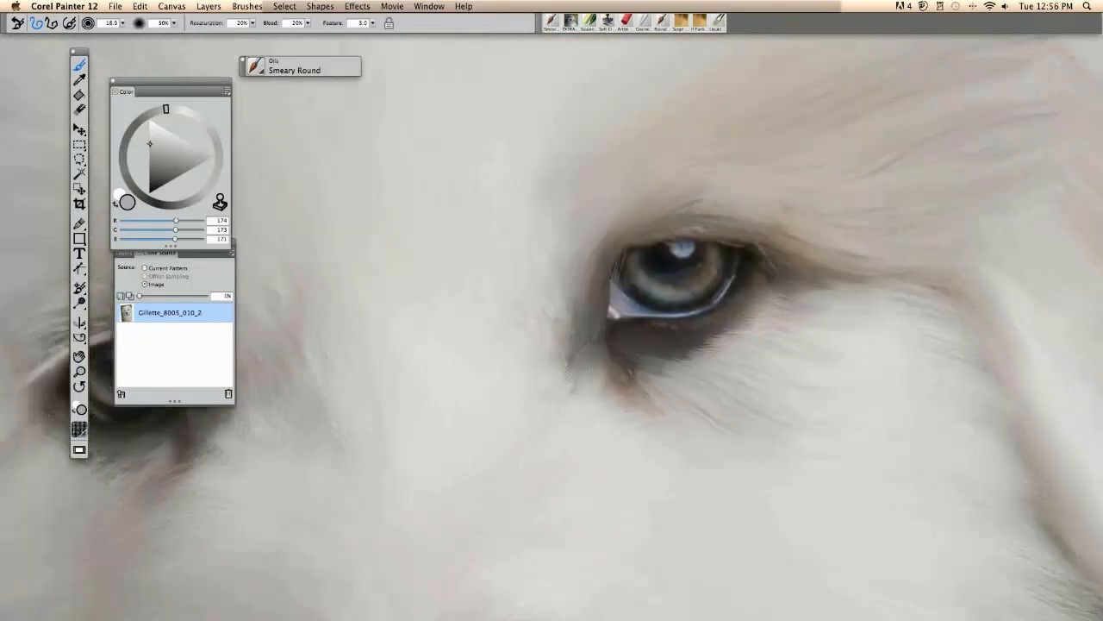
Blend the fur around the eye's inner corner and below the lower lid, using the source photo as reference
key(super+t)
key(super+t)
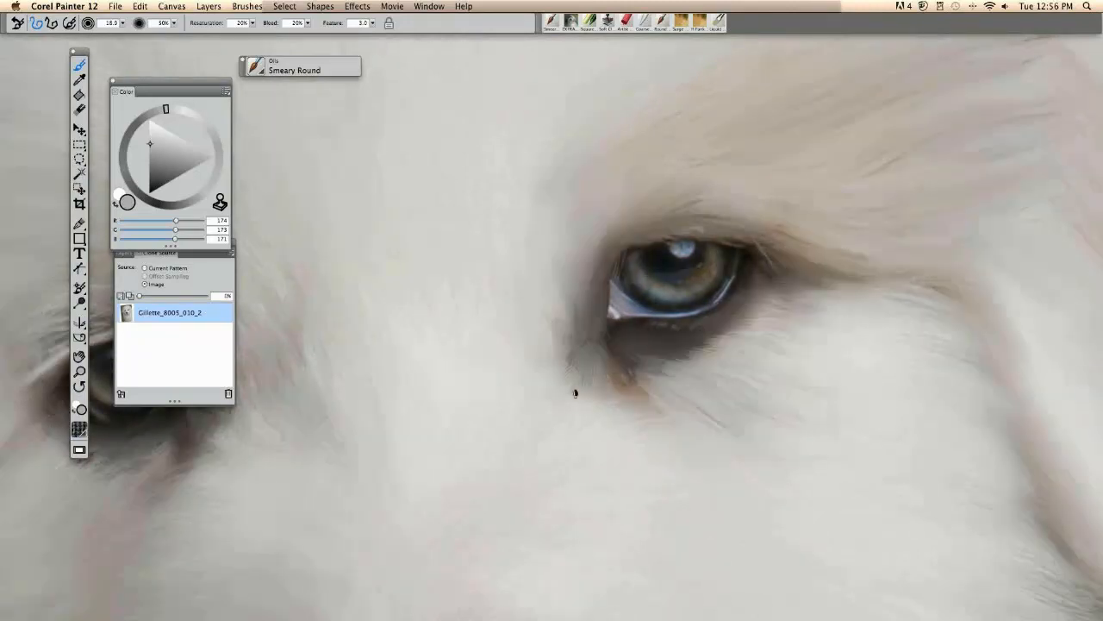
key(super+t)
key(super+t)
key(super+t)
mouse_move(712, 347)
mouse_down()
mouse_move(648, 350)
mouse_move(703, 375)
mouse_move(712, 341)
mouse_move(725, 336)
mouse_move(735, 355)
mouse_move(702, 350)
mouse_up()
key(super+minus)
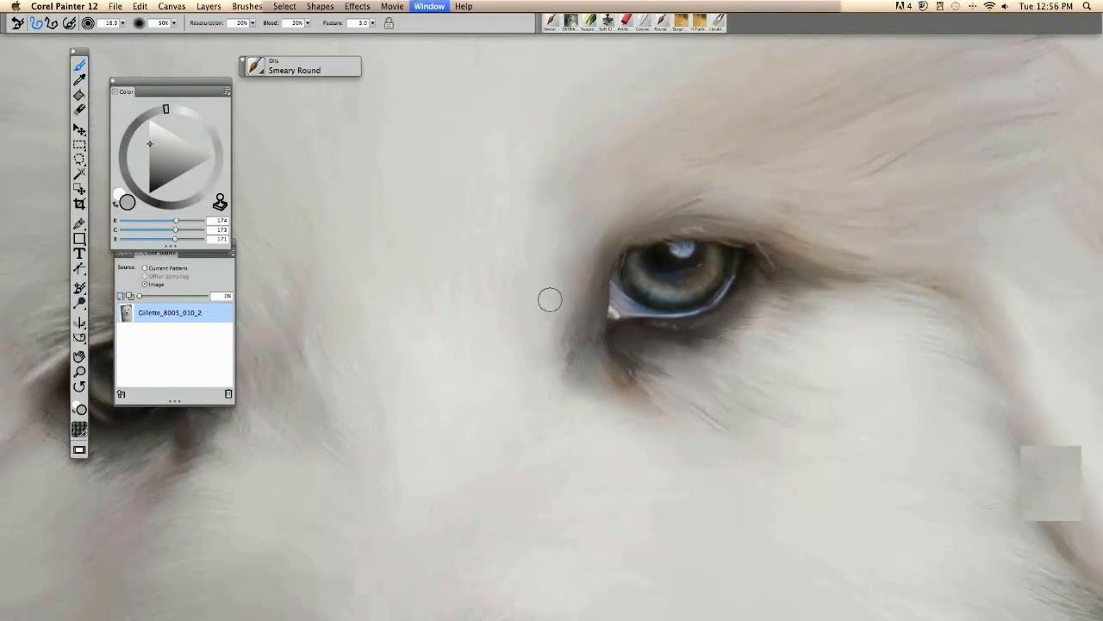
key(super+minus)
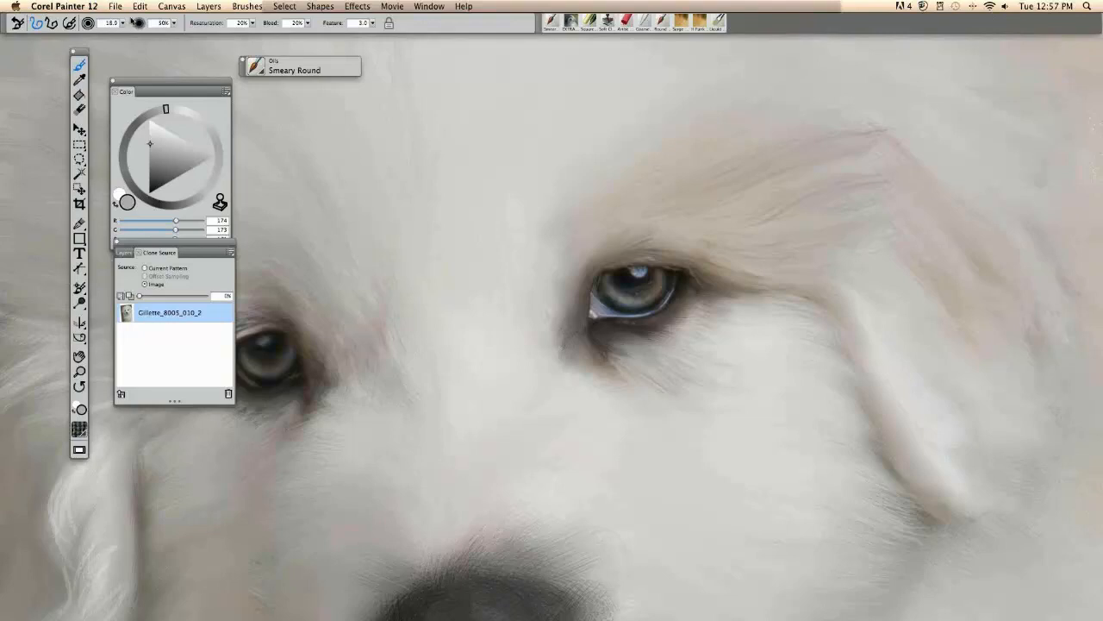
Save the painting as a new Photoshop-format version, numbering its file name with the prefix 3
click(107, 6)
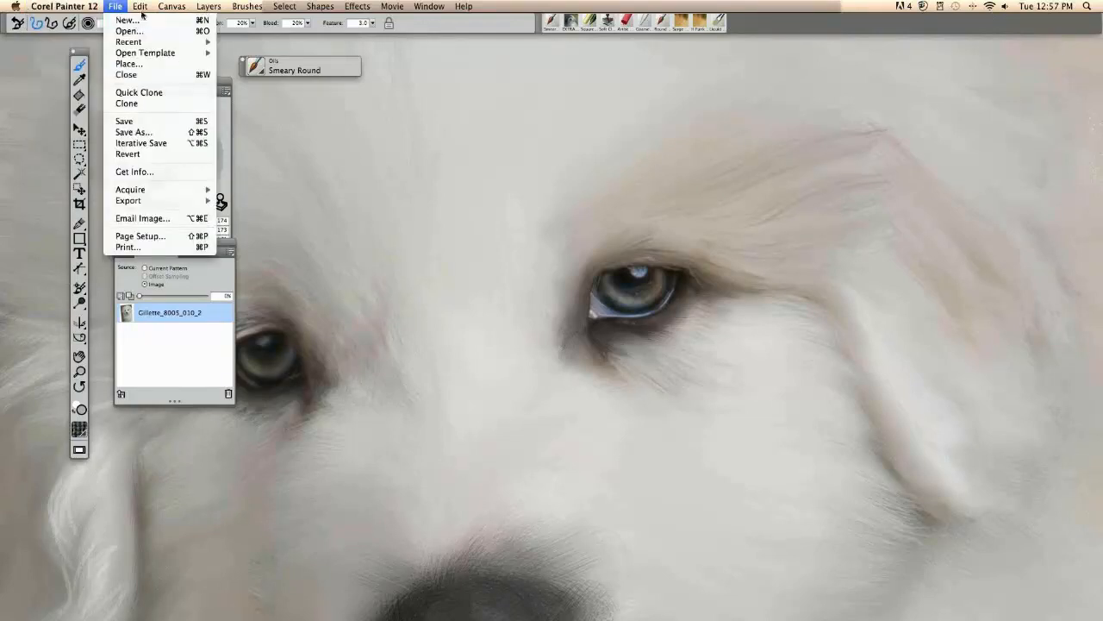
click(133, 132)
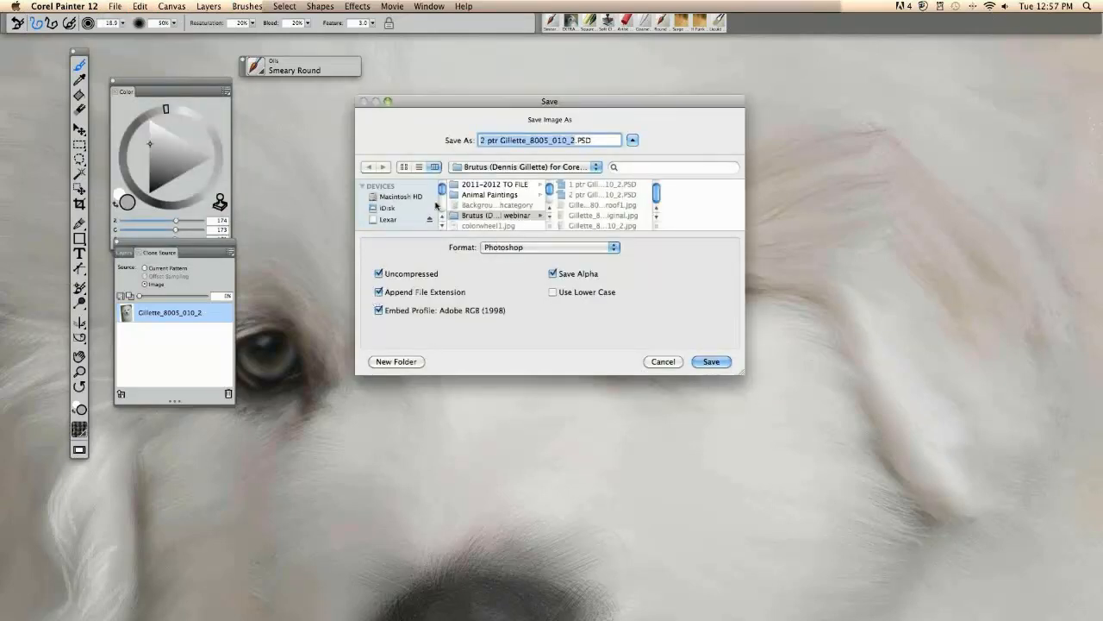
drag(486, 141, 413, 138)
key(Return)
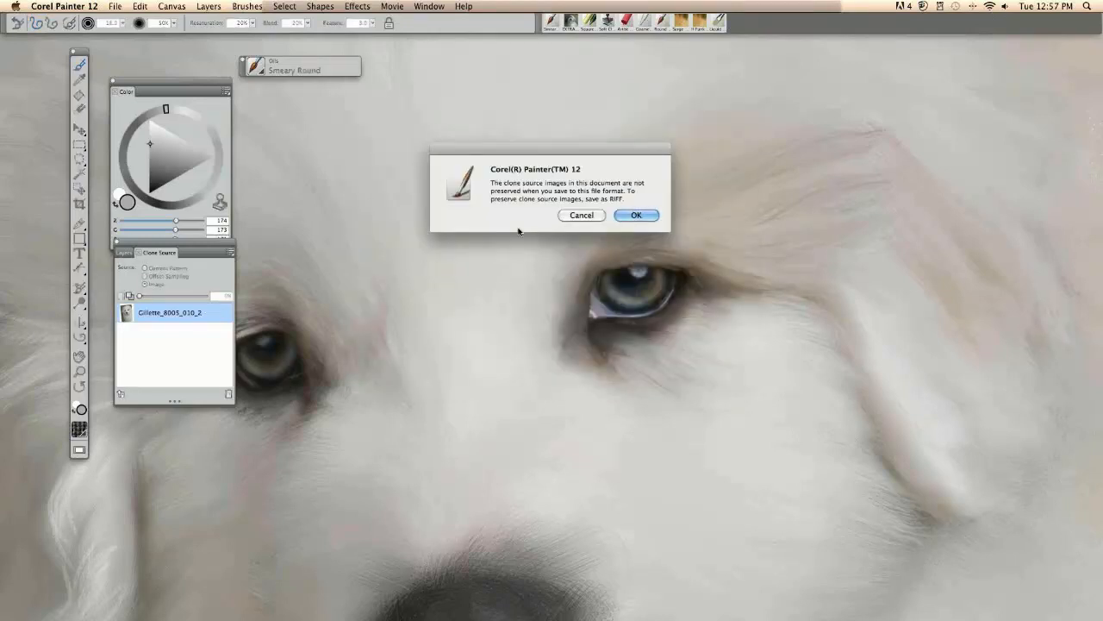
click(563, 216)
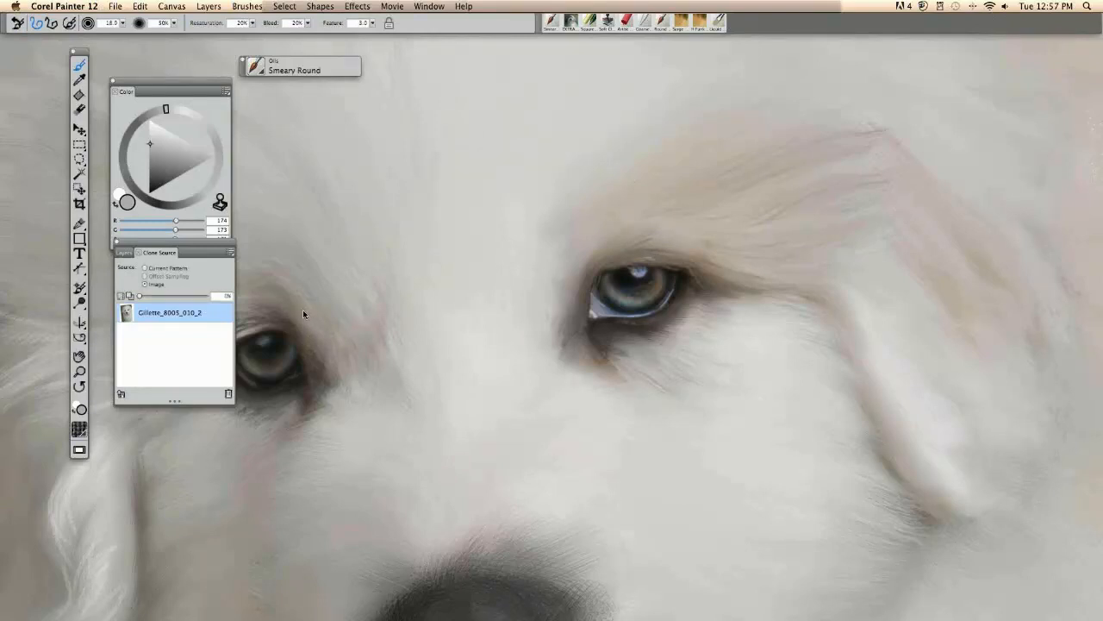
Leave full-screen view to reposition the painting's window, delete its clone source image, and return to full-screen view
key(super+m)
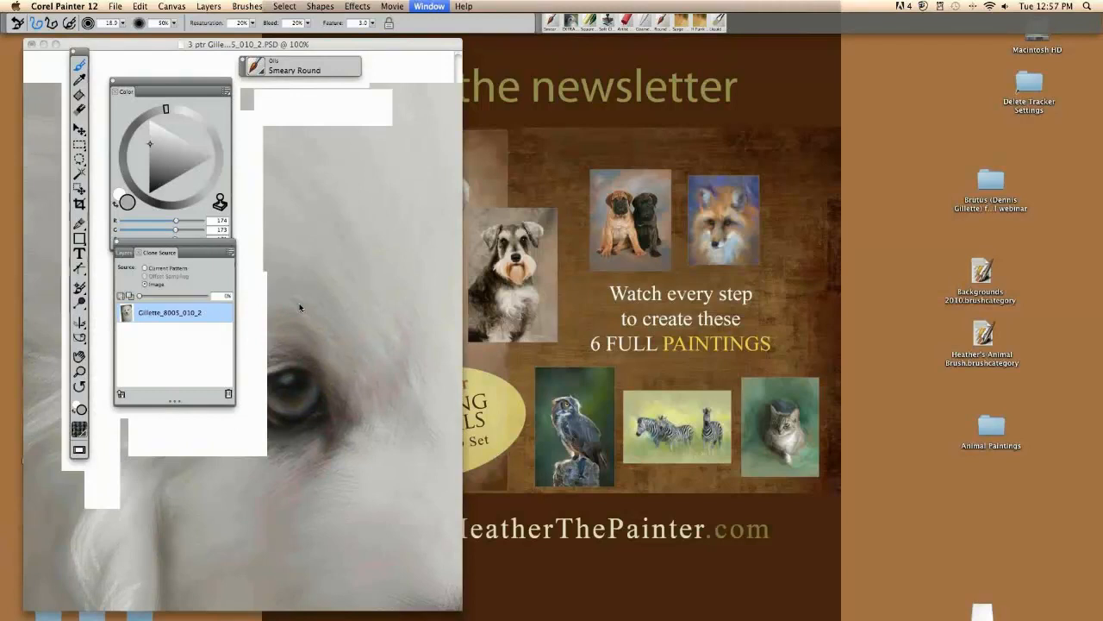
mouse_move(242, 44)
mouse_down()
mouse_move(477, 54)
mouse_move(449, 53)
mouse_up()
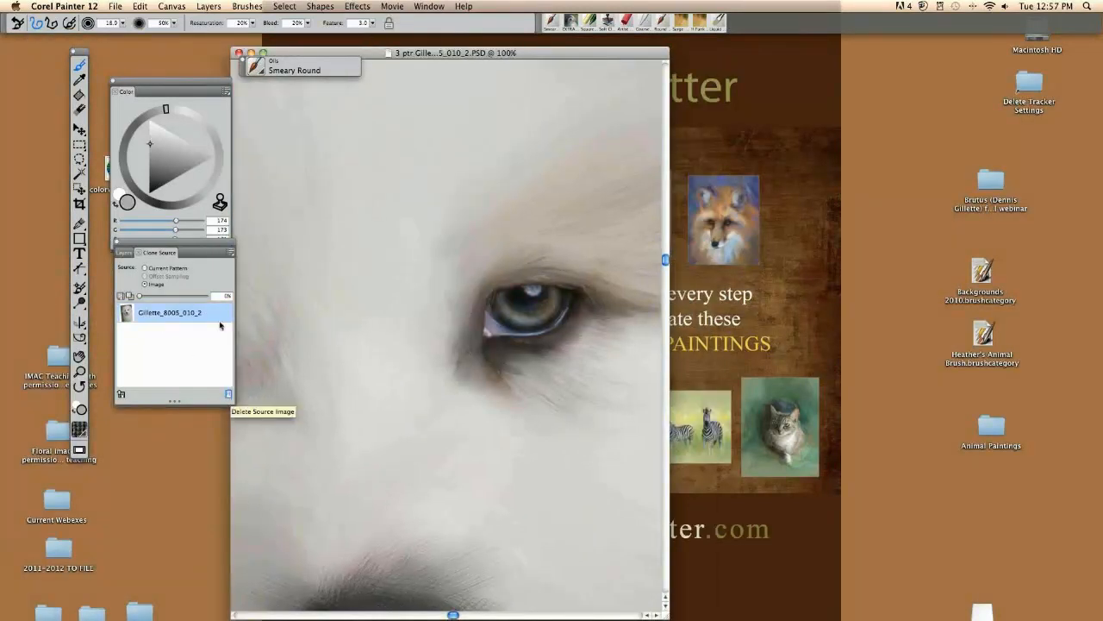
click(228, 394)
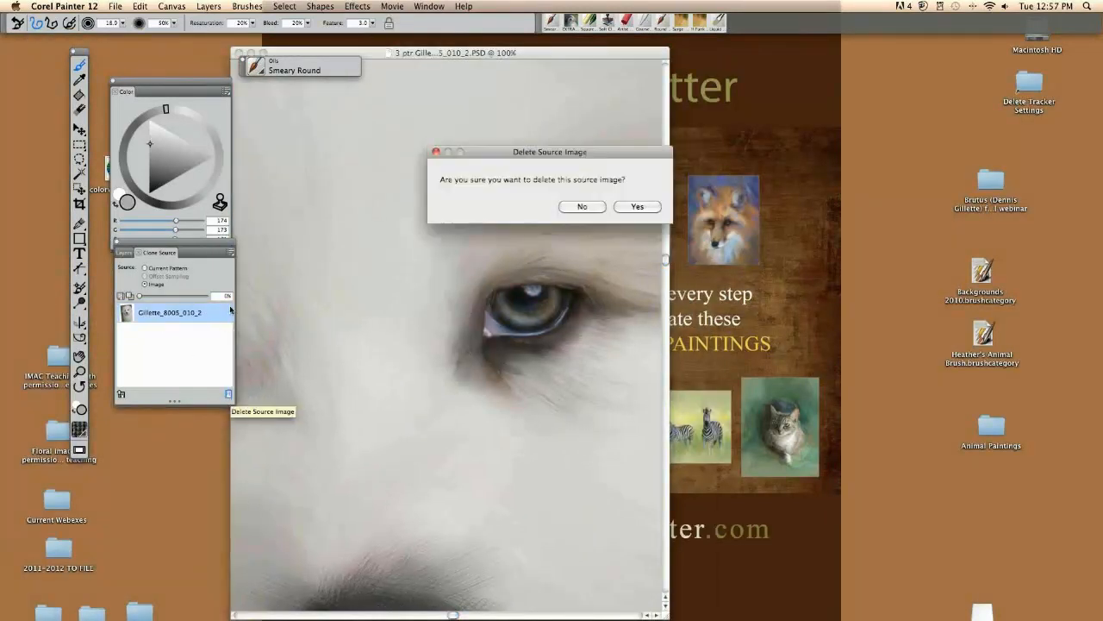
click(636, 206)
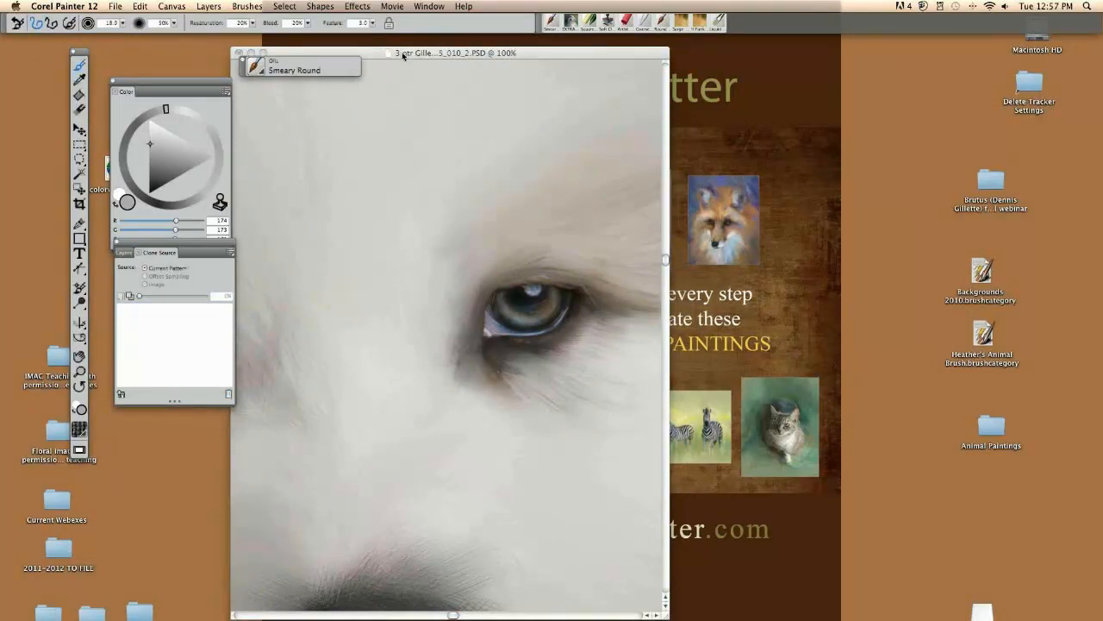
click(402, 55)
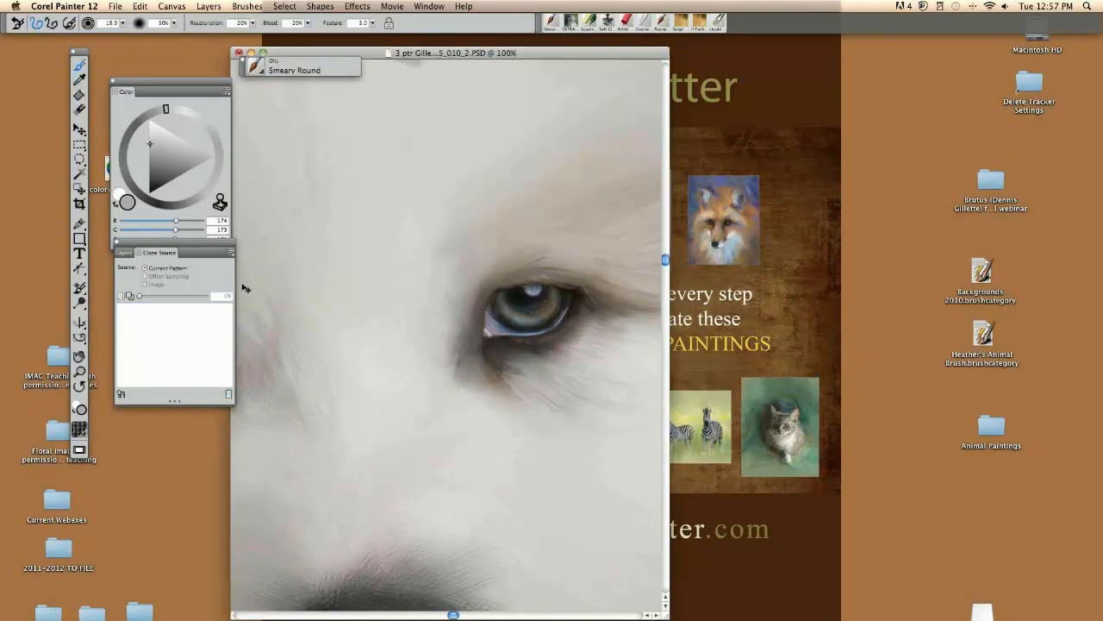
key(super+m)
Try a Smeary Round stroke between the eyes with no source image loaded, and undo it
drag(371, 364, 440, 312)
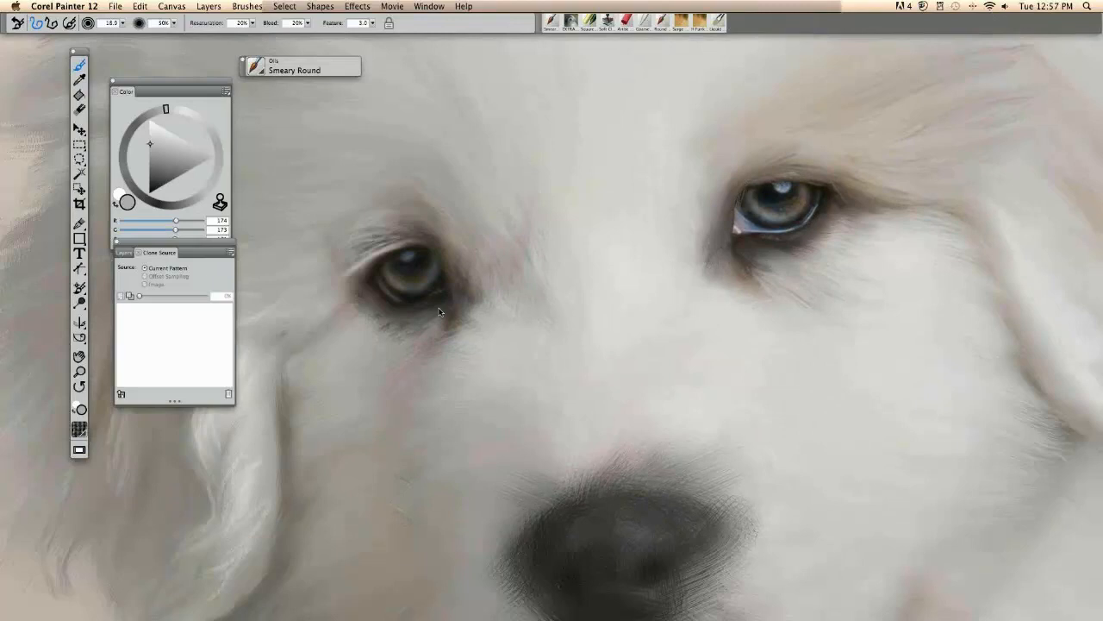
drag(526, 340, 584, 247)
key(super+z)
Load Gillette_8005_010_2.jpg as the clone source image and set the source type to Image
click(120, 395)
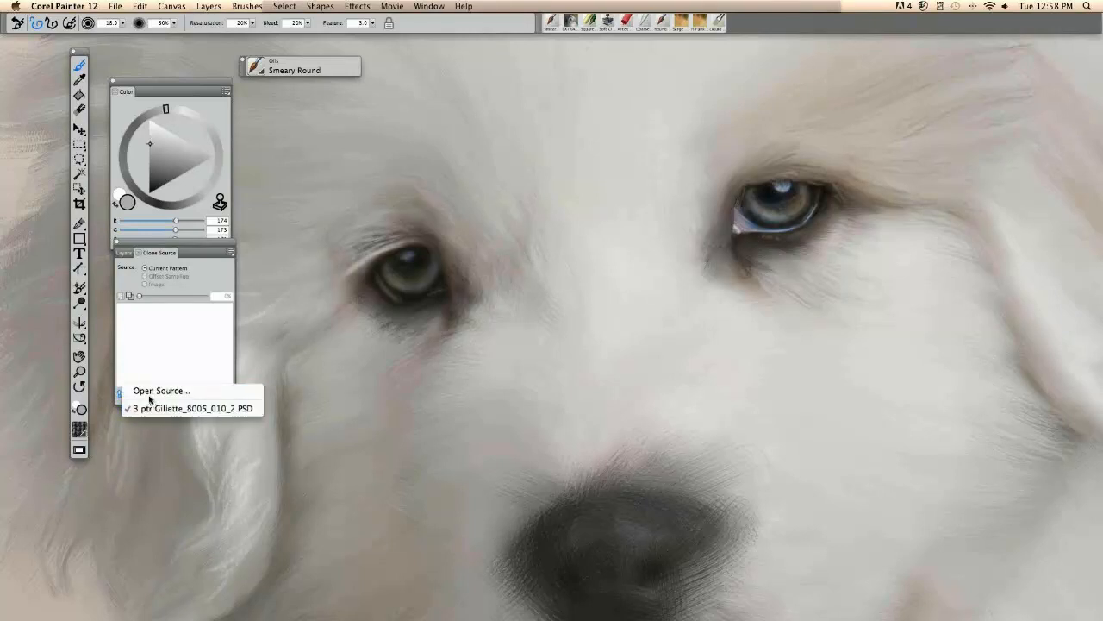
click(136, 392)
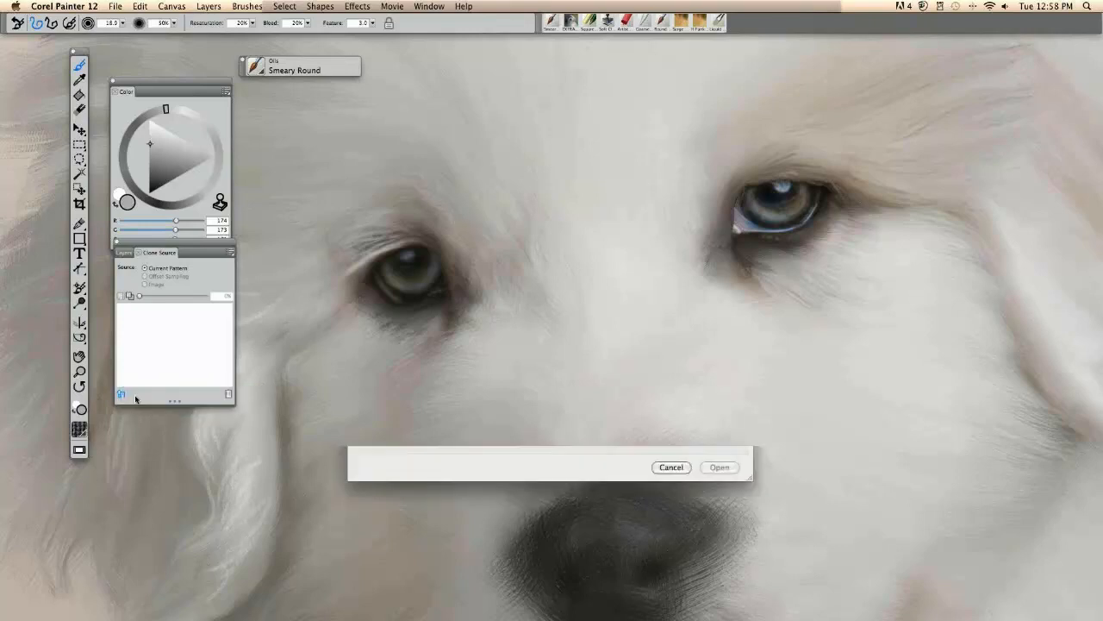
click(395, 83)
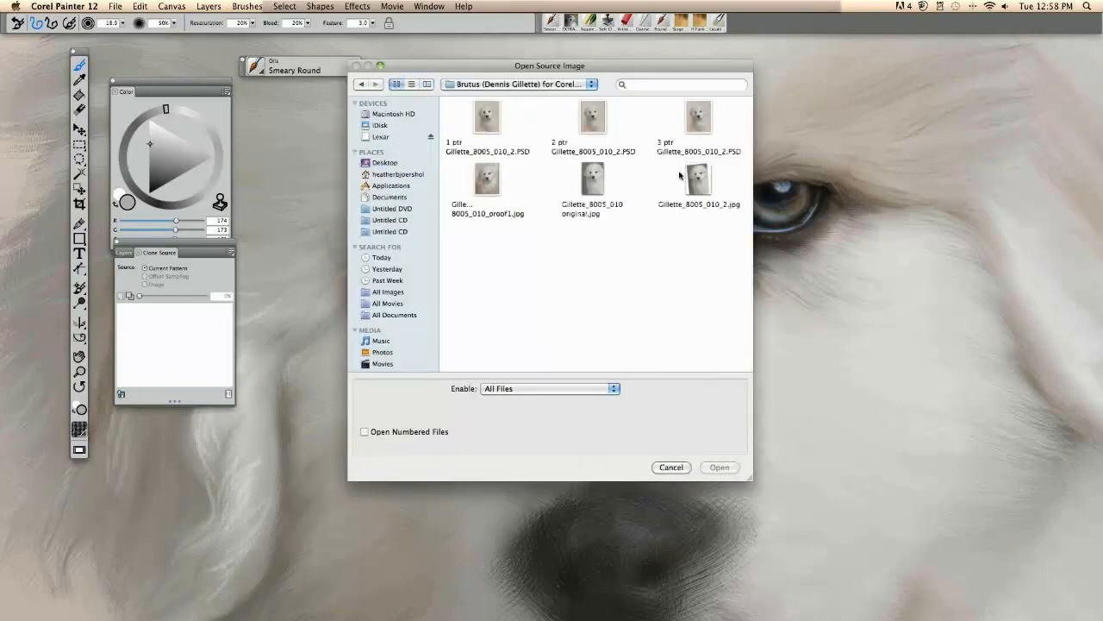
click(694, 194)
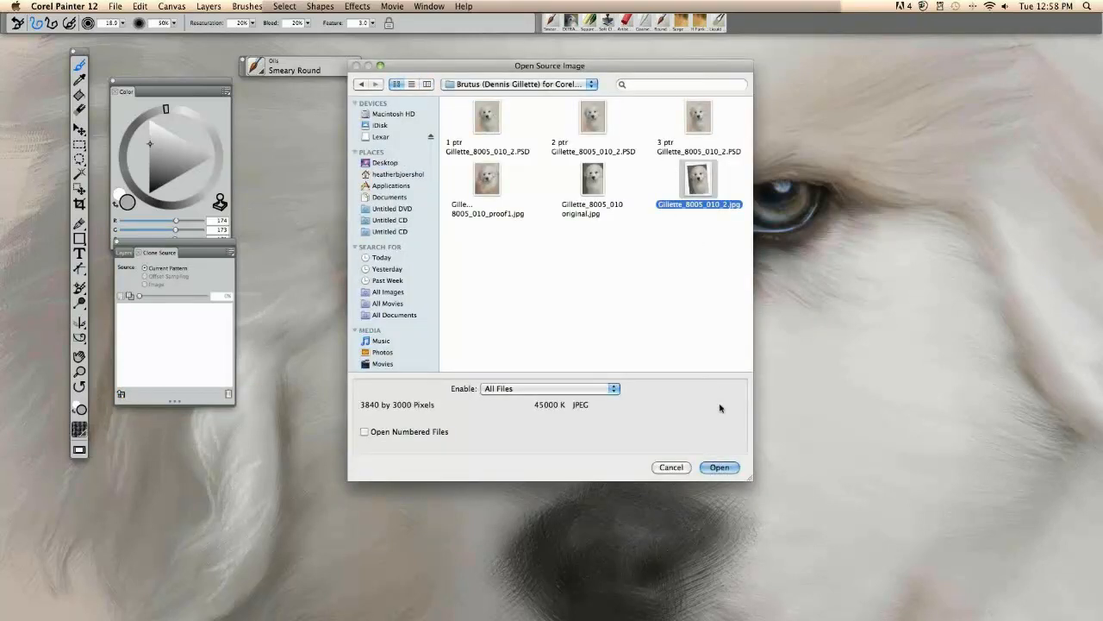
click(718, 467)
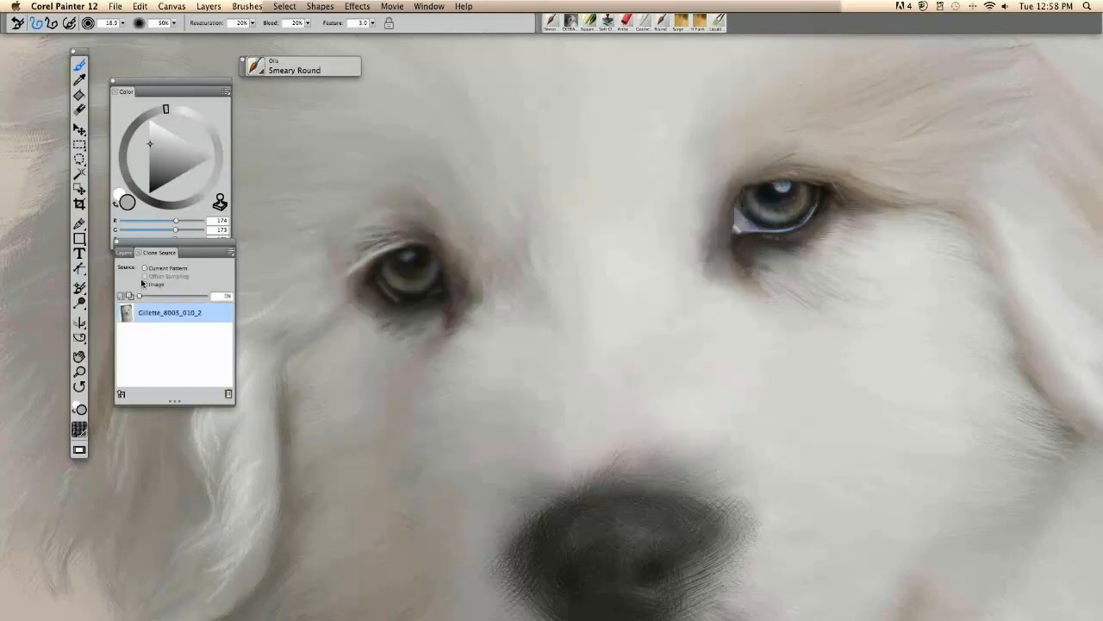
click(144, 284)
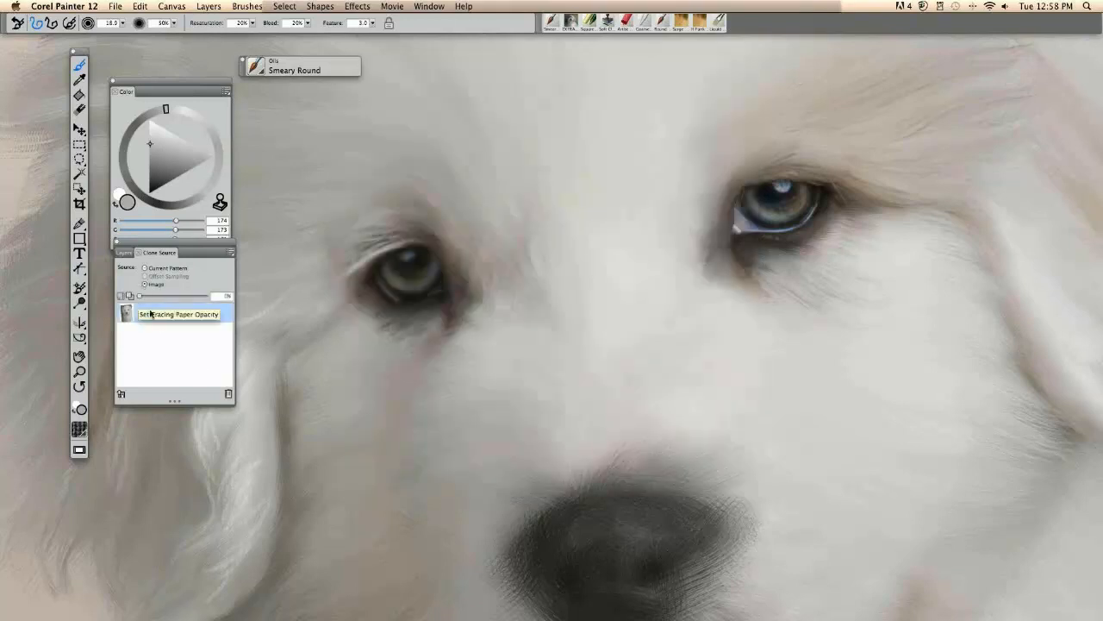
Compare the painted fur around the eyes, forehead and ear with the source photo by toggling tracing paper
key(super+t)
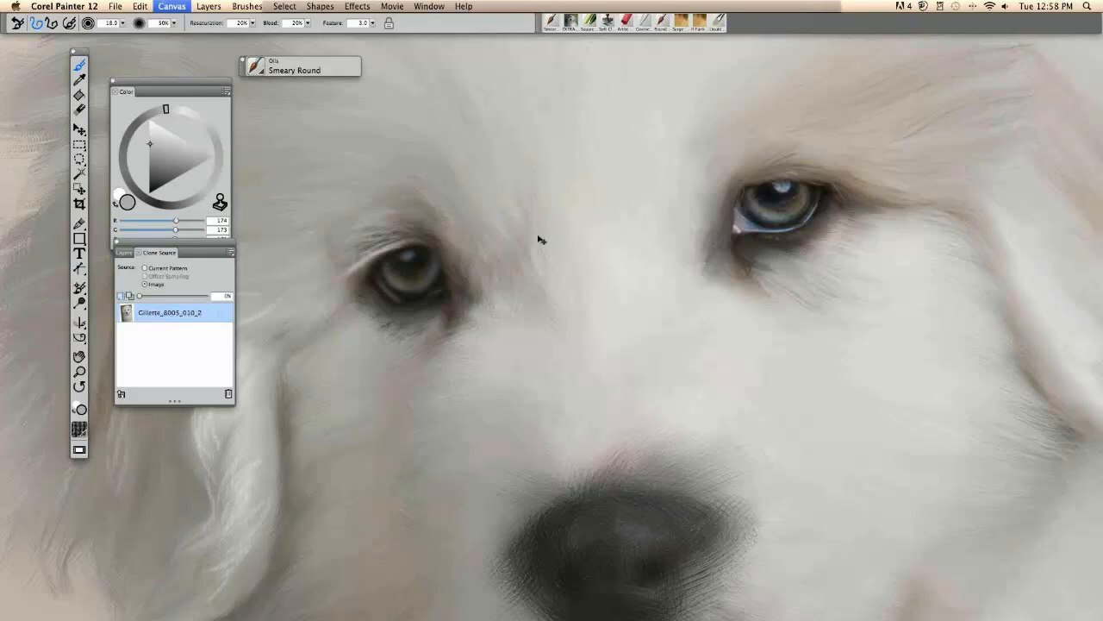
key(super+t)
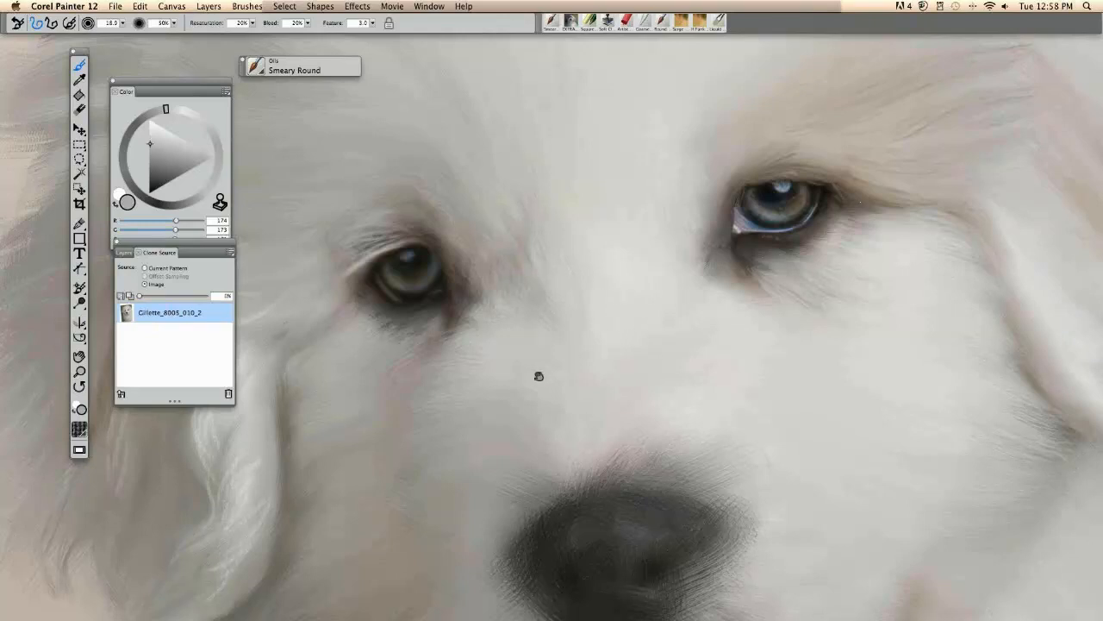
drag(538, 377, 507, 398)
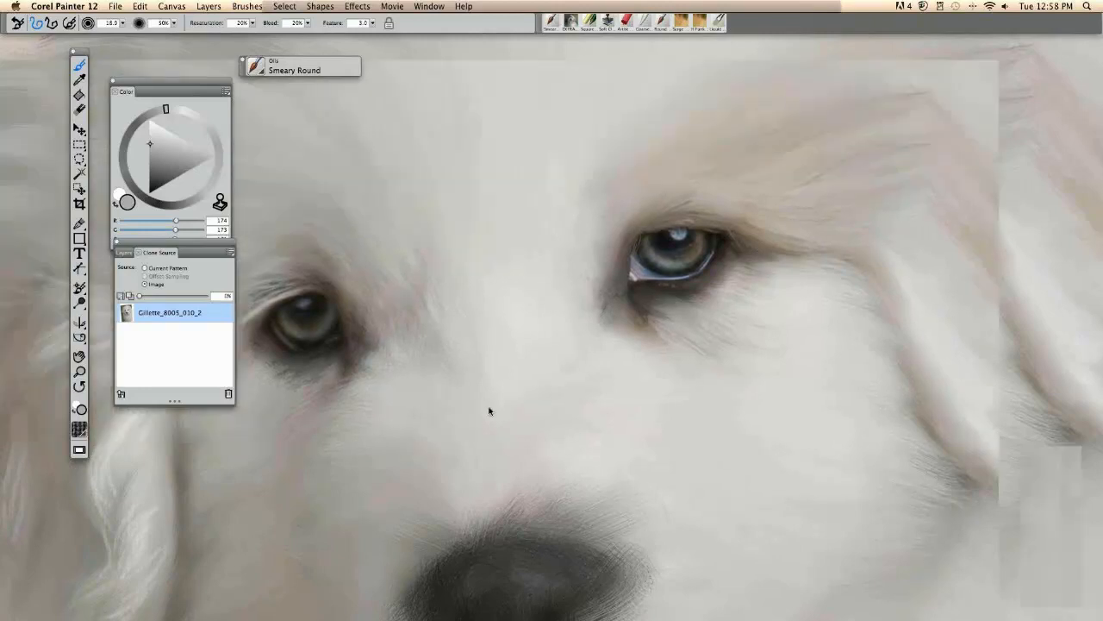
key(super+t)
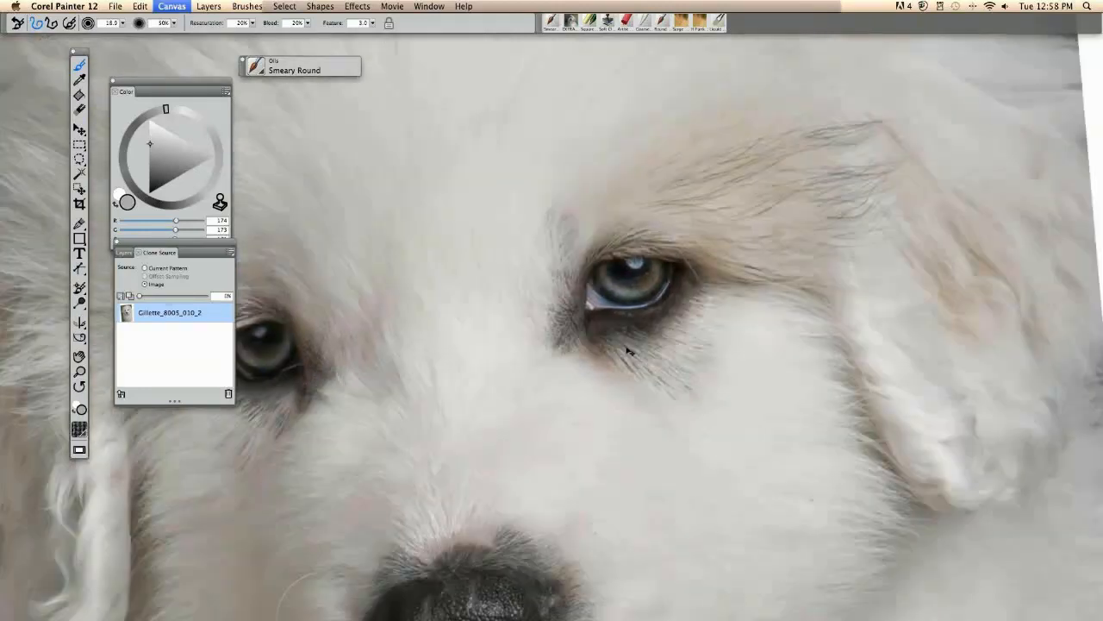
key(super+t)
key(super+t)
key(super+t)
key(super+t)
key(super+t)
key(super+t)
key(super+t)
key(super+t)
key(super+t)
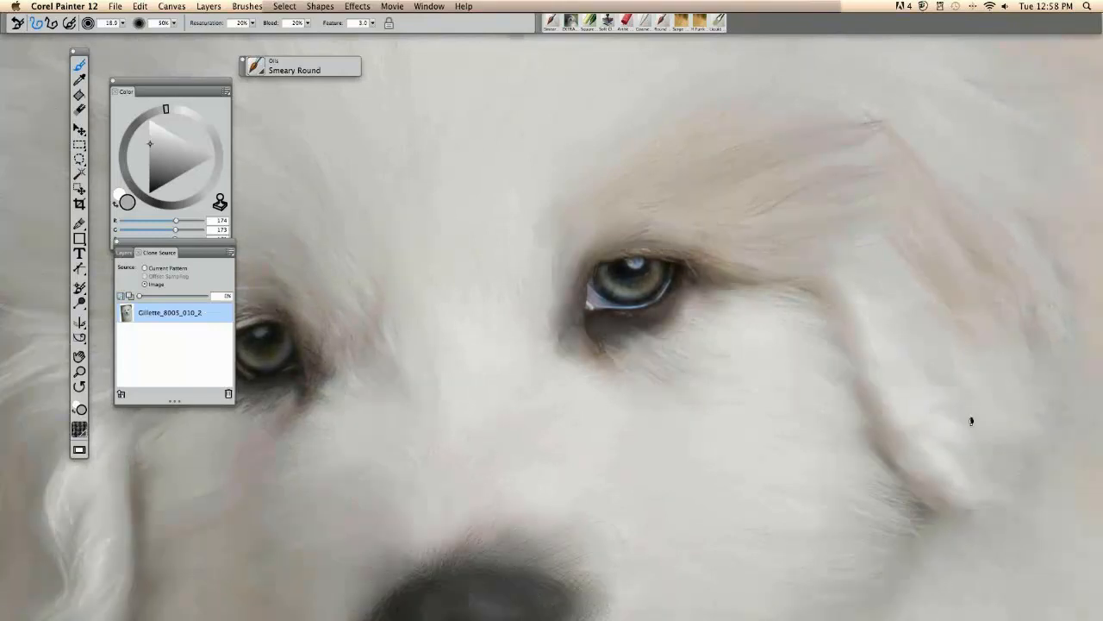
key(super+t)
key(super+t)
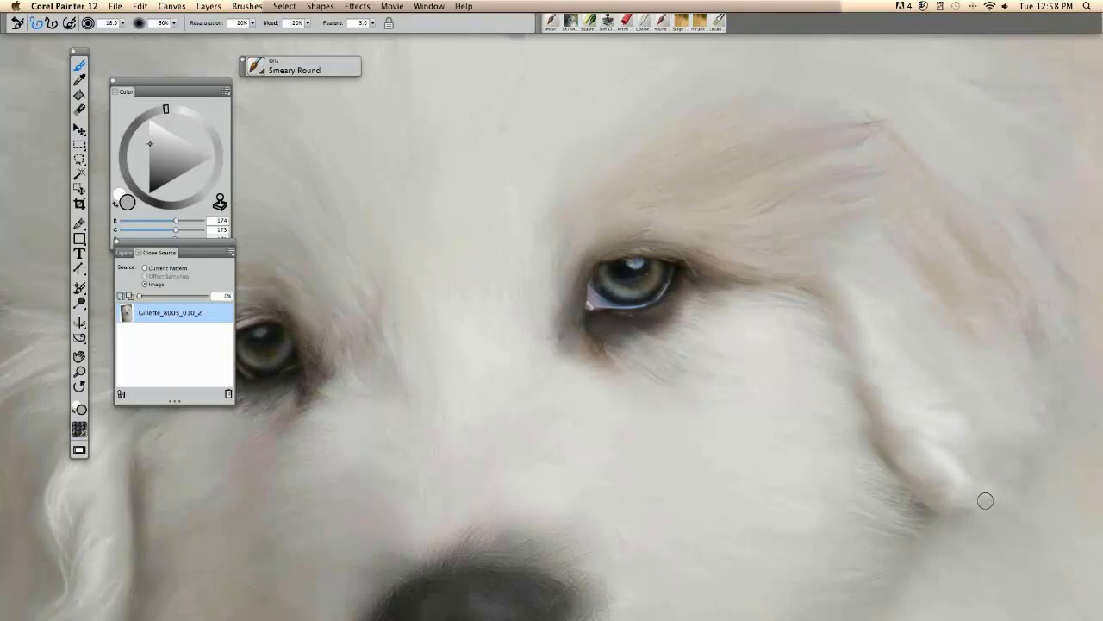
key(super+t)
key(super+t)
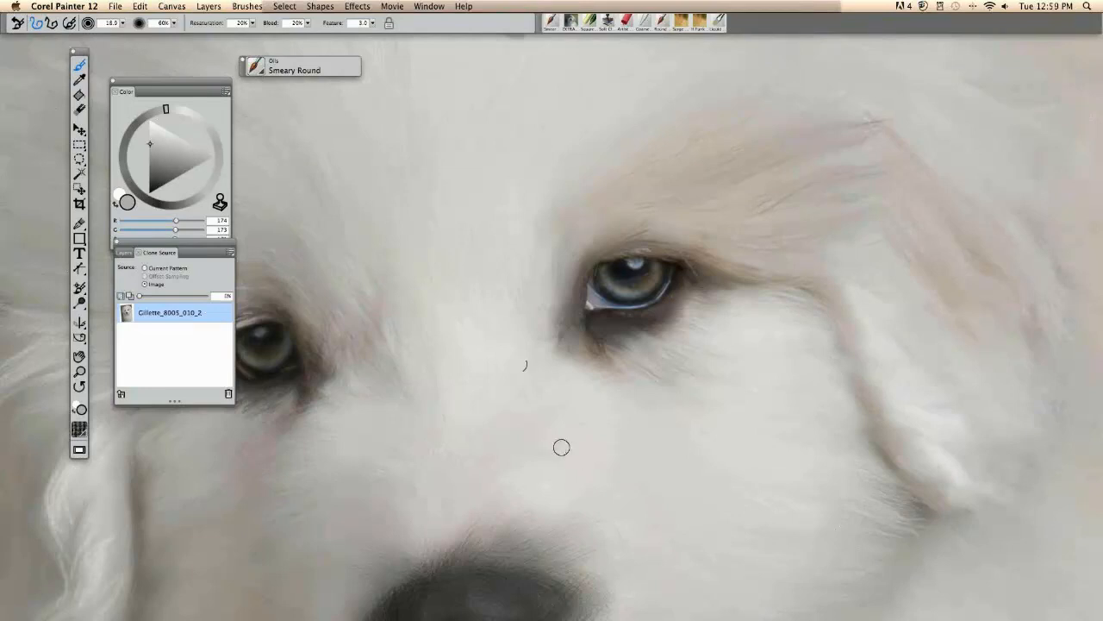
key(super+t)
key(super+t)
drag(440, 351, 436, 353)
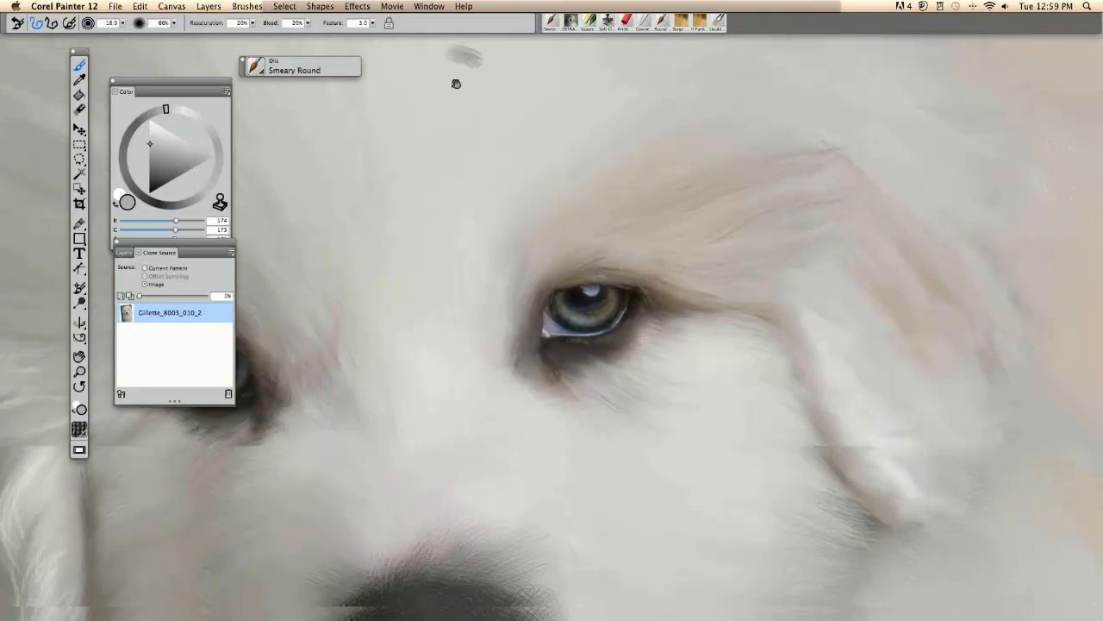
drag(456, 84, 438, 96)
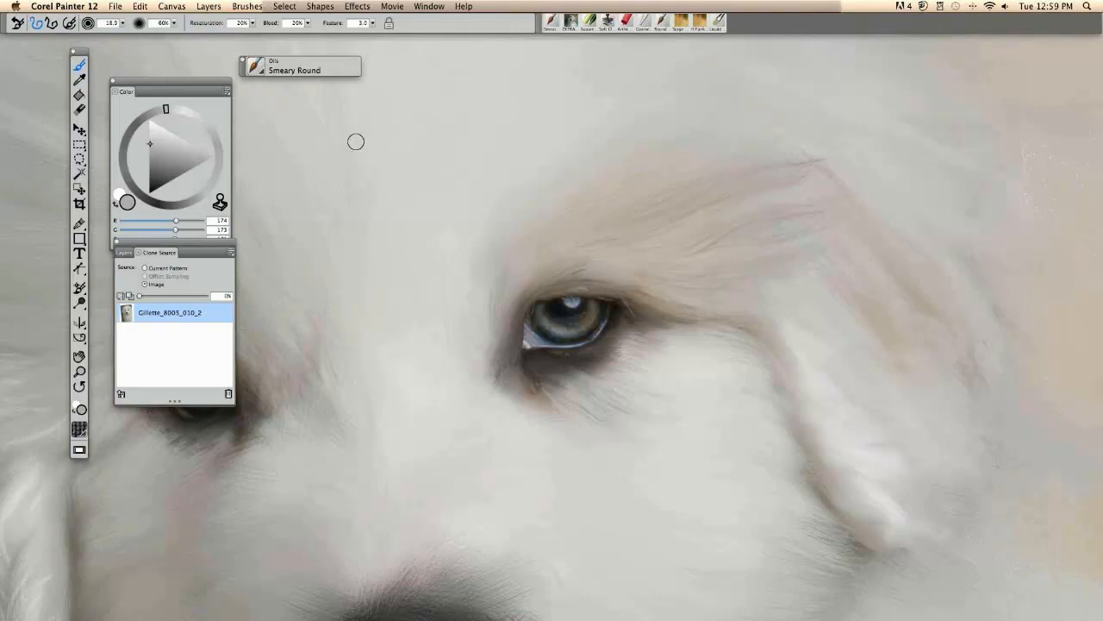
Hide the painting program, switch to Finder and open the Delete Tracker Settings folder from the desktop
click(60, 7)
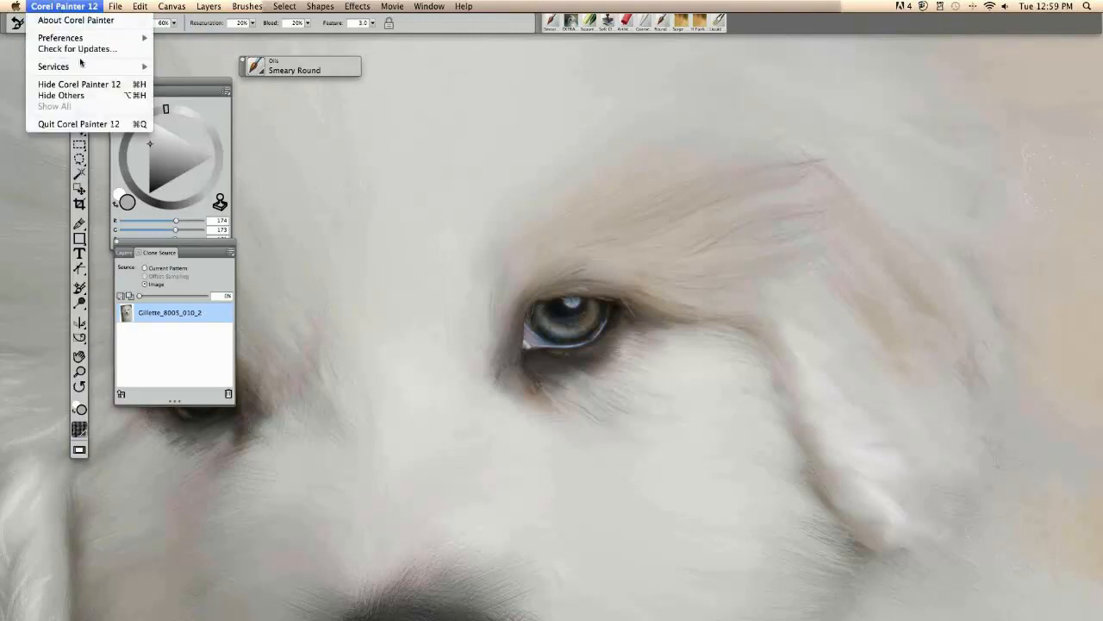
click(207, 82)
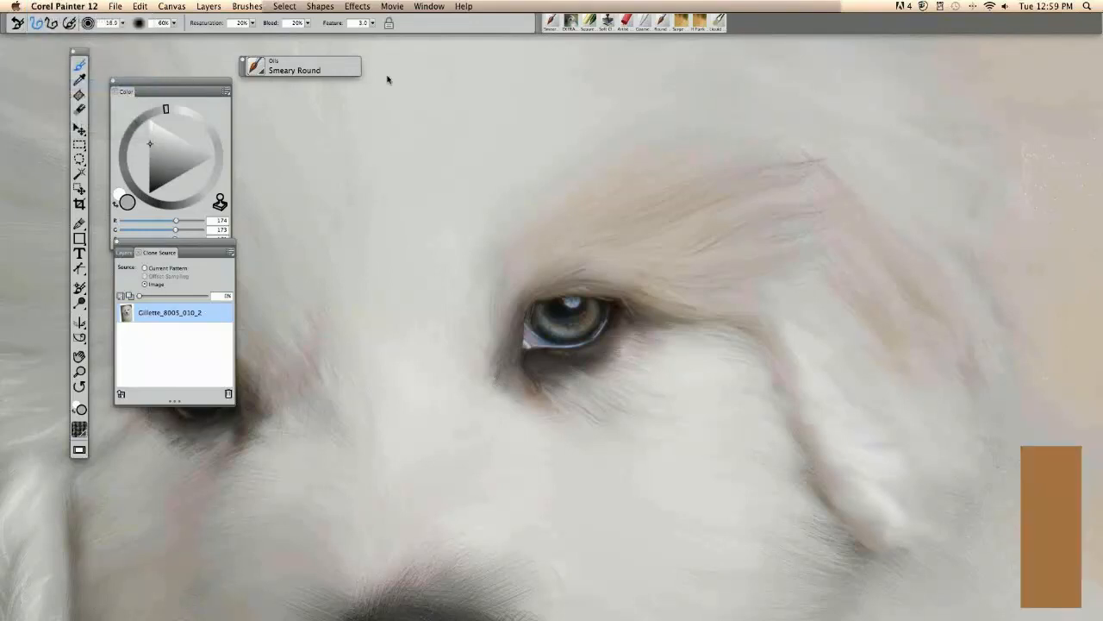
key(super+h)
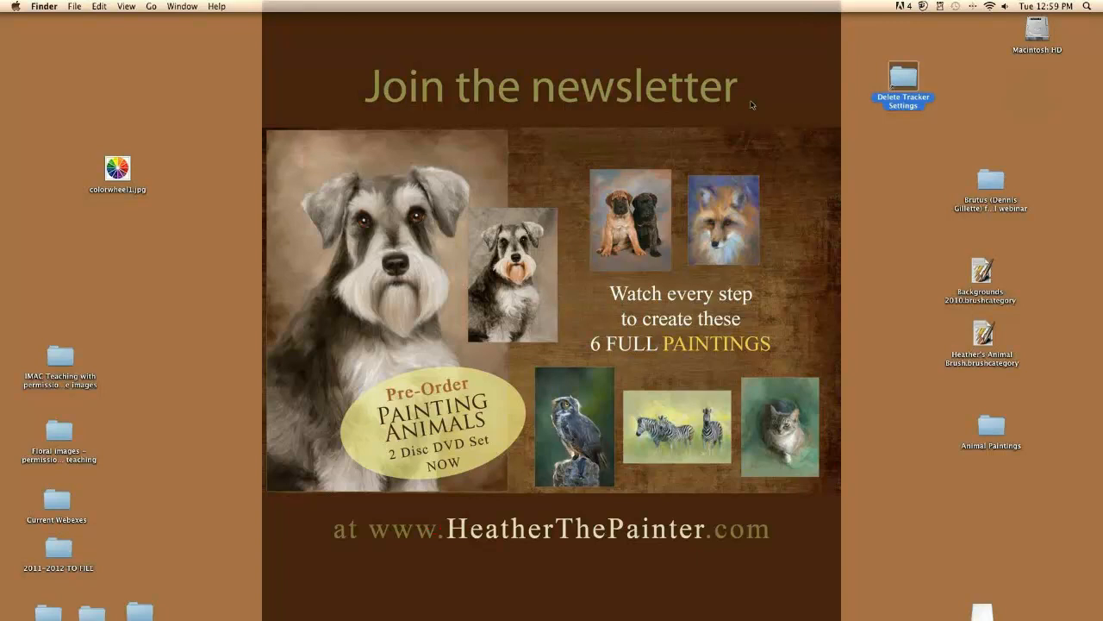
double_click(892, 78)
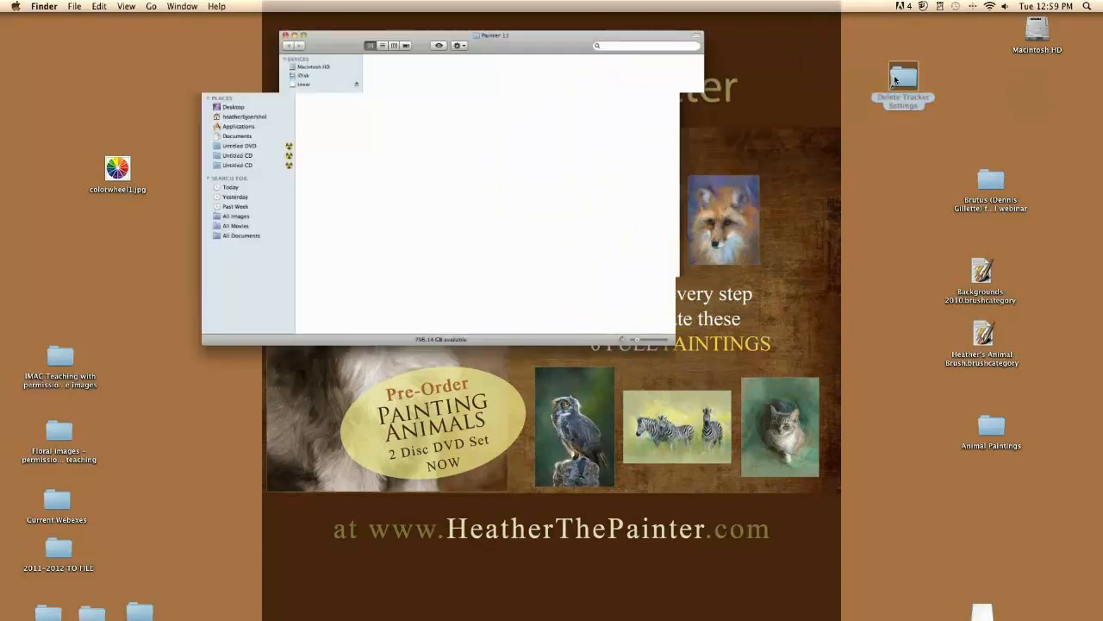
click(237, 46)
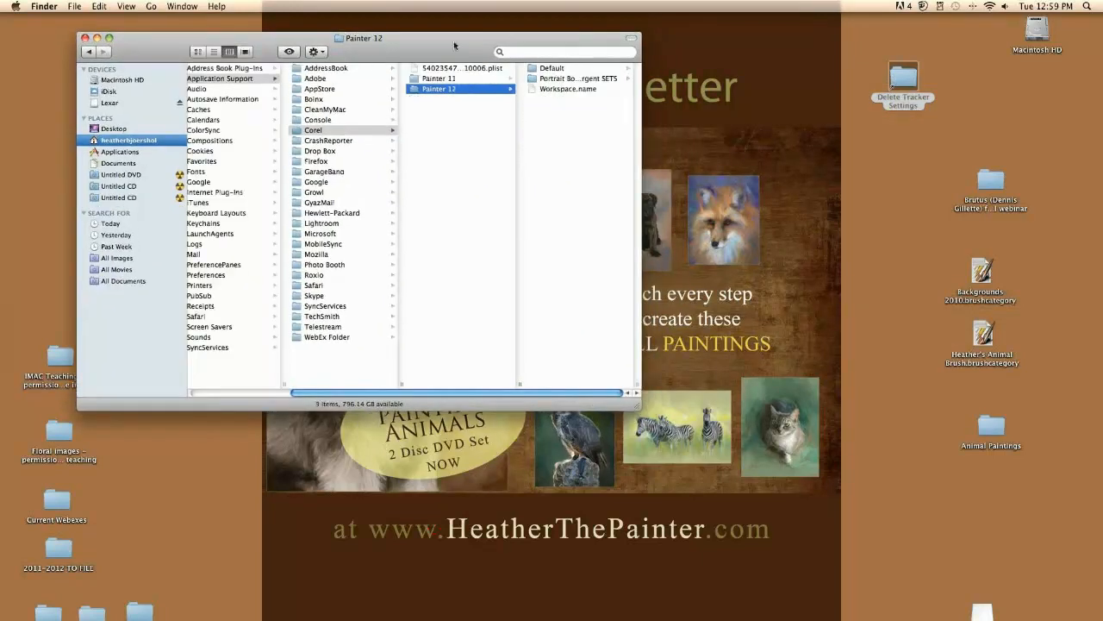
drag(454, 40, 429, 42)
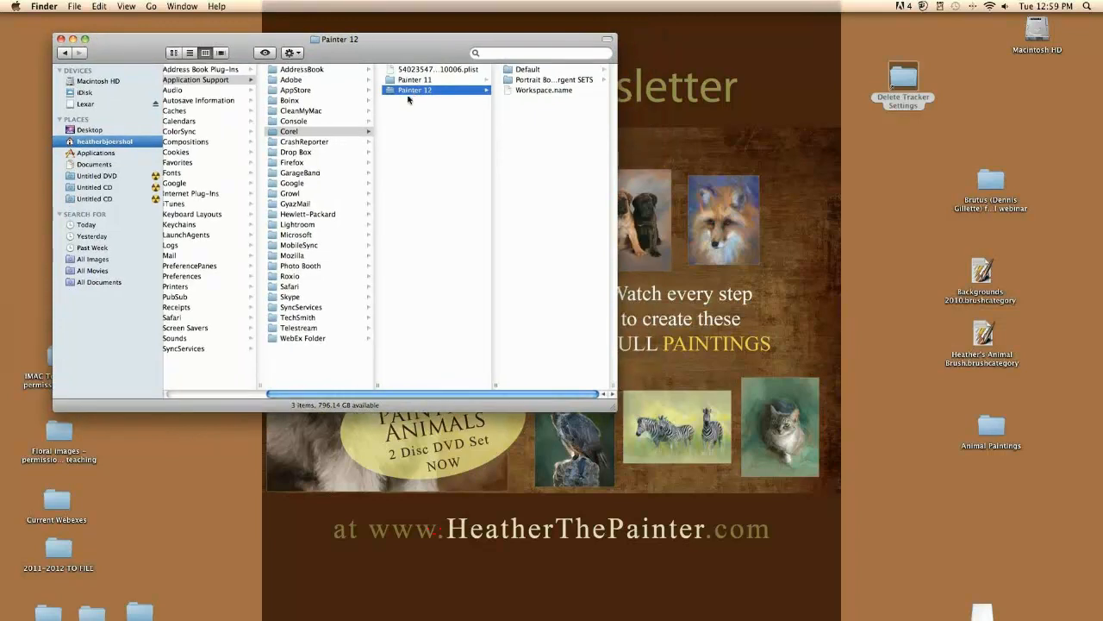
Browse the Painter 12 Default workspace folder down to the contents of its Painter 12 Brushes folder
click(512, 74)
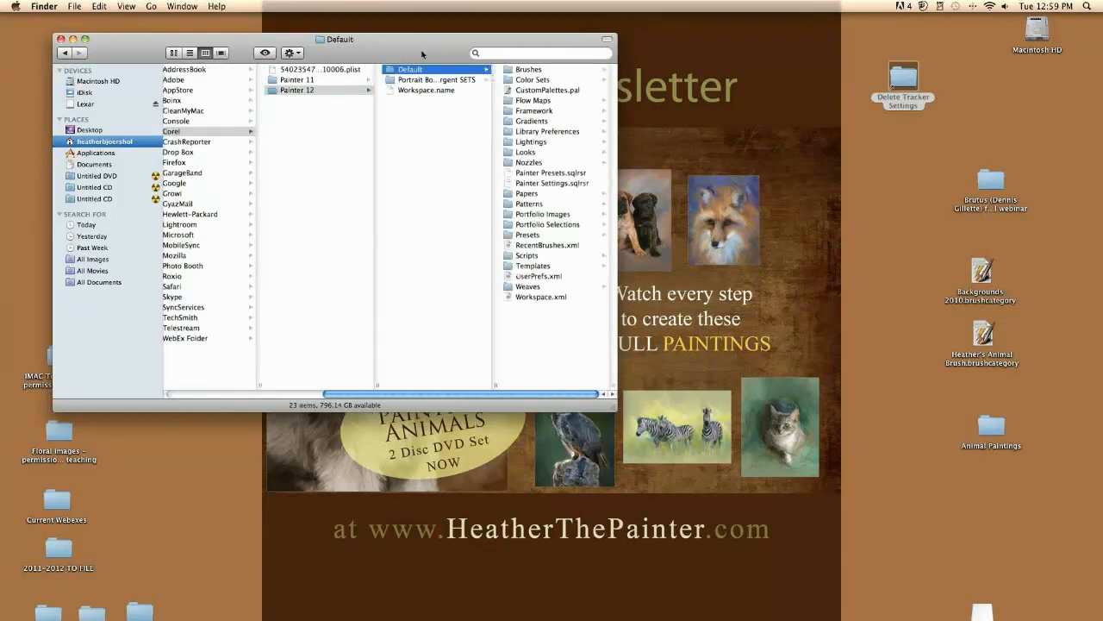
drag(421, 54, 437, 57)
click(544, 70)
click(556, 74)
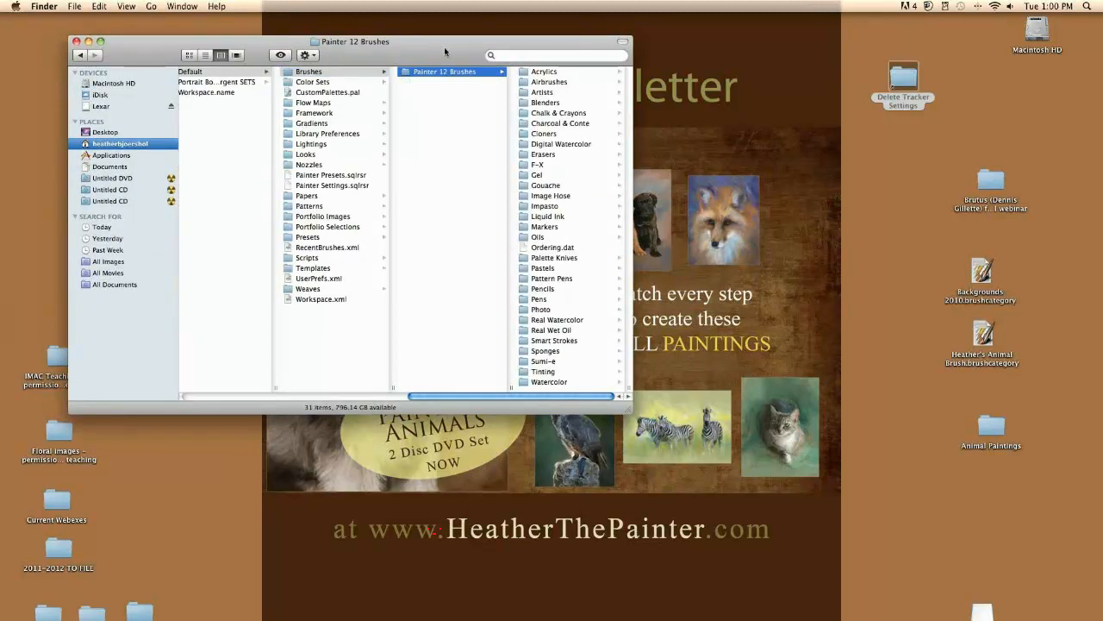
mouse_move(444, 47)
mouse_down()
mouse_move(426, 53)
mouse_move(439, 52)
mouse_up()
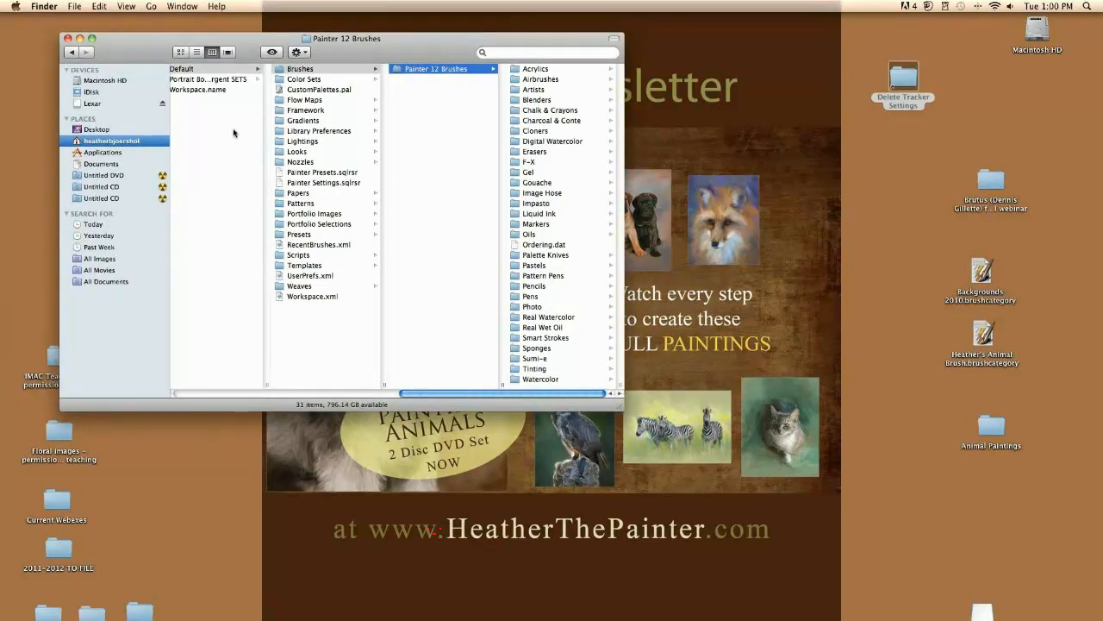
Select all files in the Landscape Brushes folder of Painter 11's first custom workspace for copying
drag(435, 396, 335, 396)
click(246, 79)
click(363, 69)
click(466, 69)
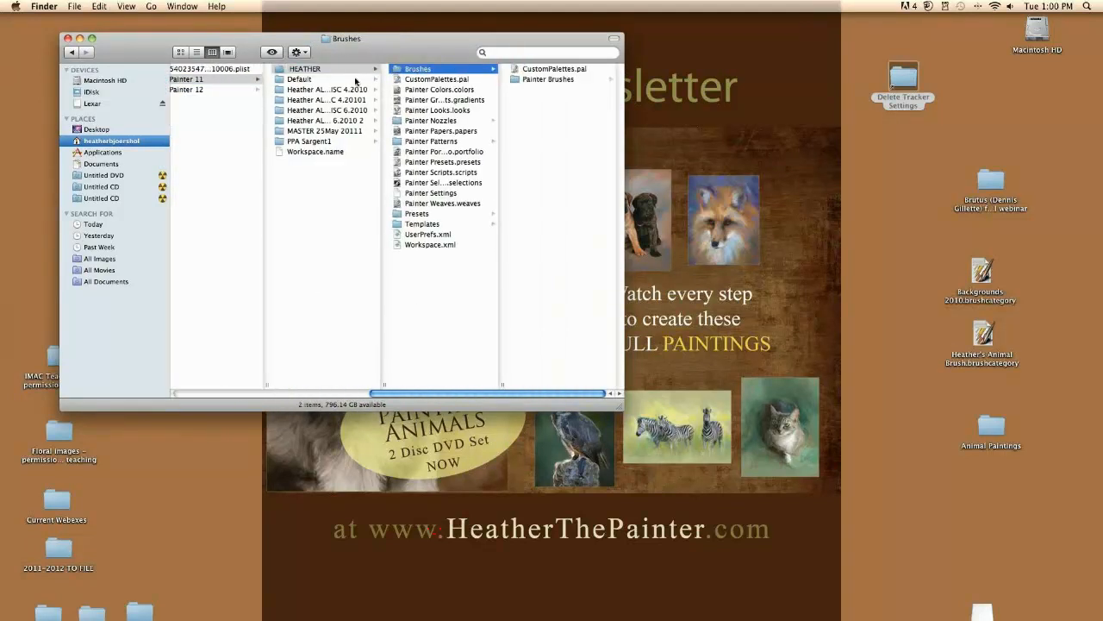
click(546, 79)
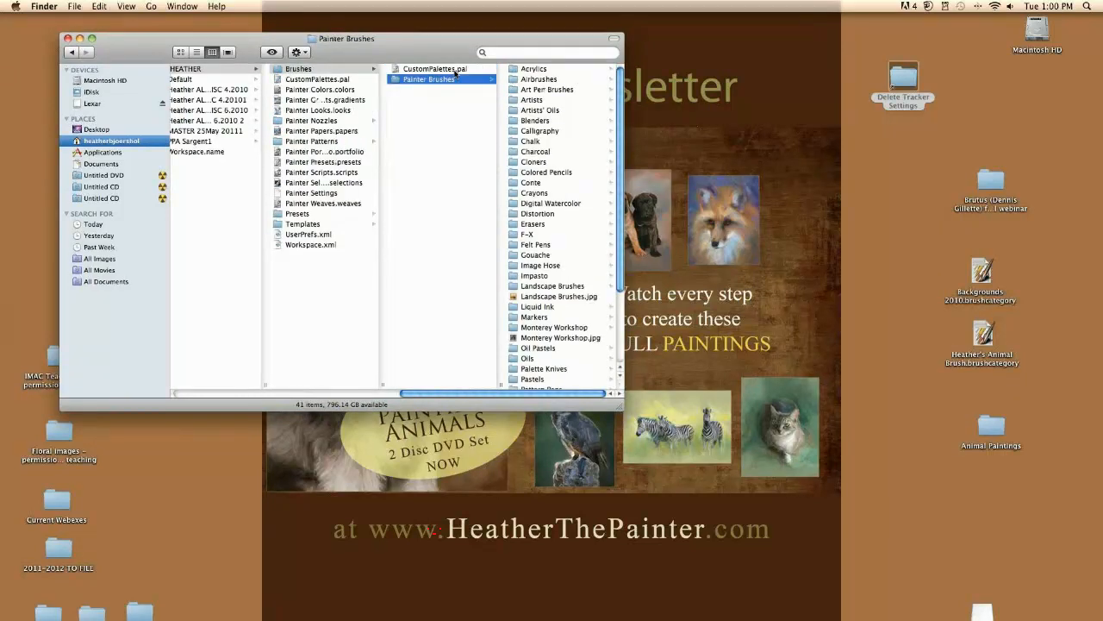
click(551, 285)
click(537, 69)
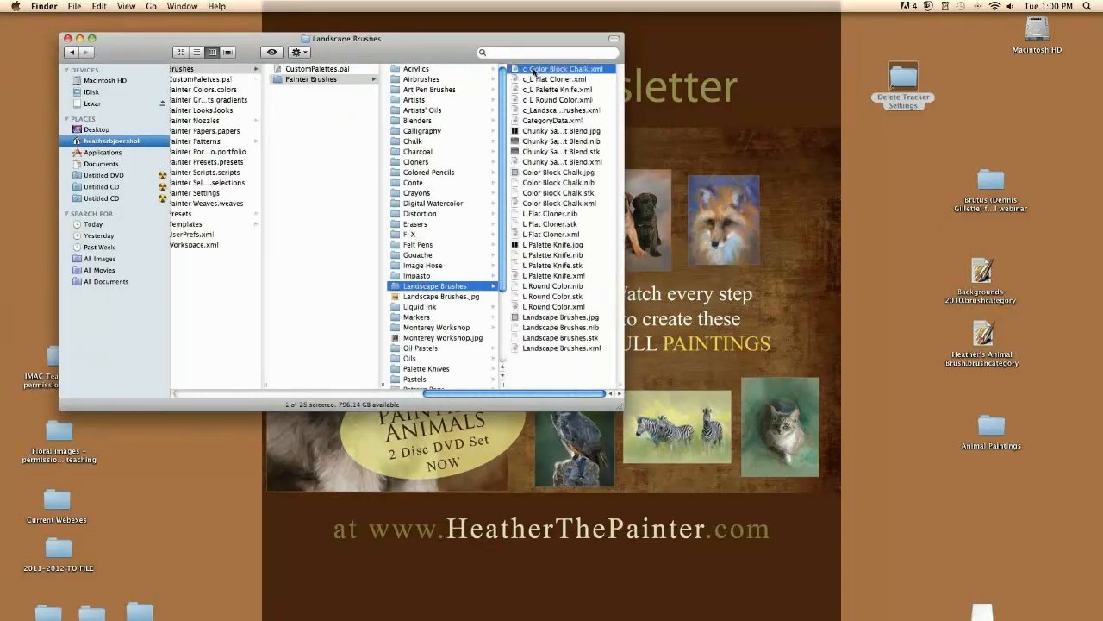
key(super+a)
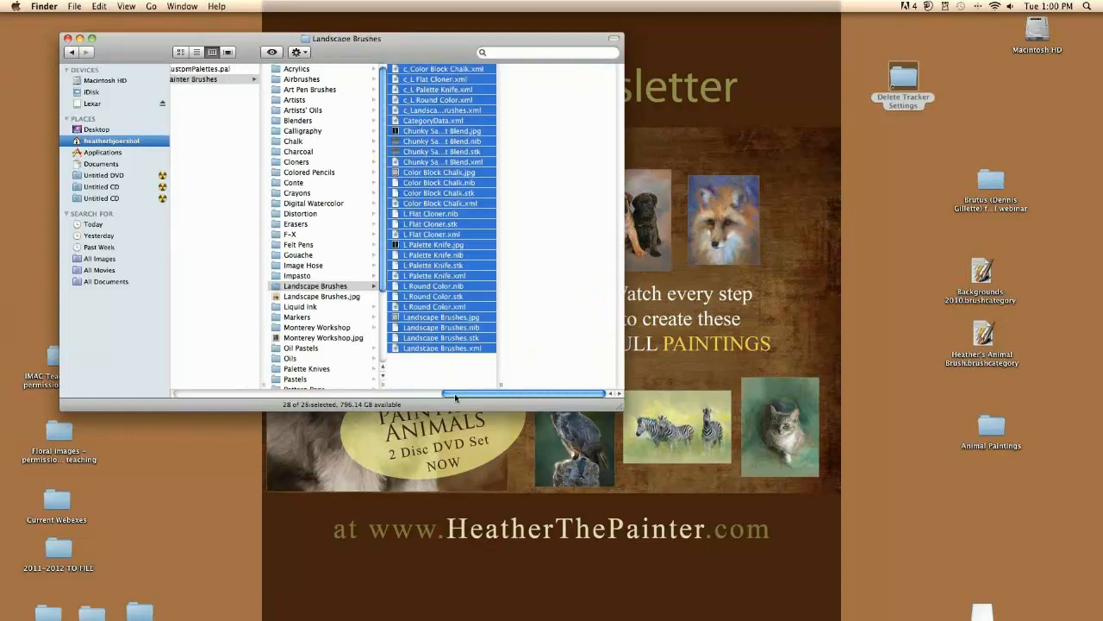
Copy the selected landscape brush files into the Gouache brush folder of Painter 12's "Portrait Bo...argent SETS" workspace
drag(455, 393, 390, 329)
scroll(390, 329, left, 5)
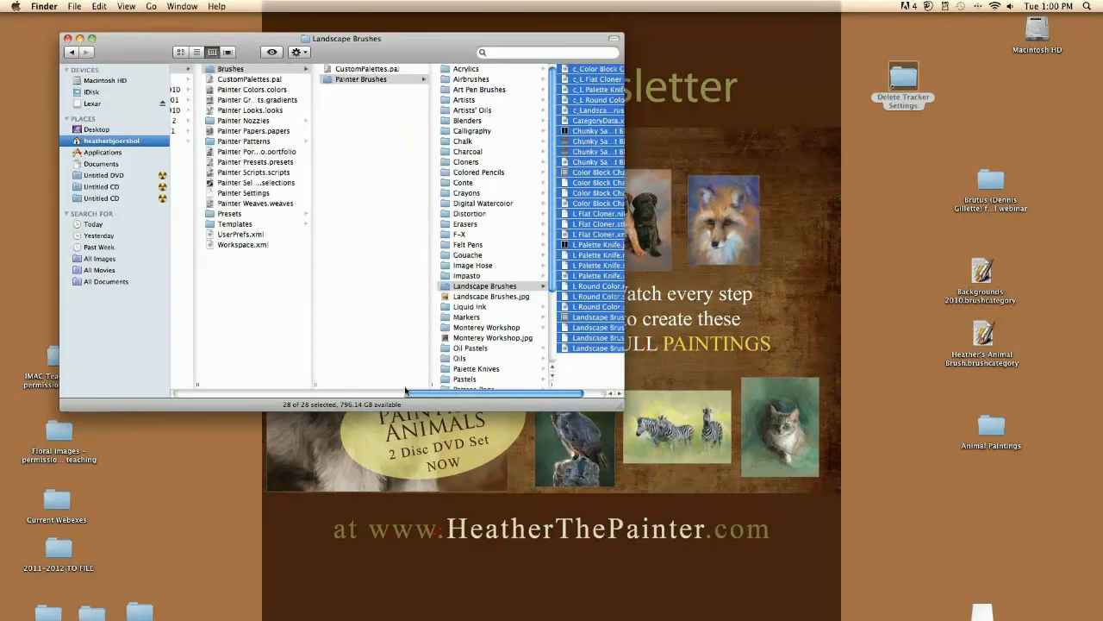
click(216, 70)
click(215, 80)
click(215, 88)
click(307, 69)
click(436, 69)
key(Right)
click(243, 80)
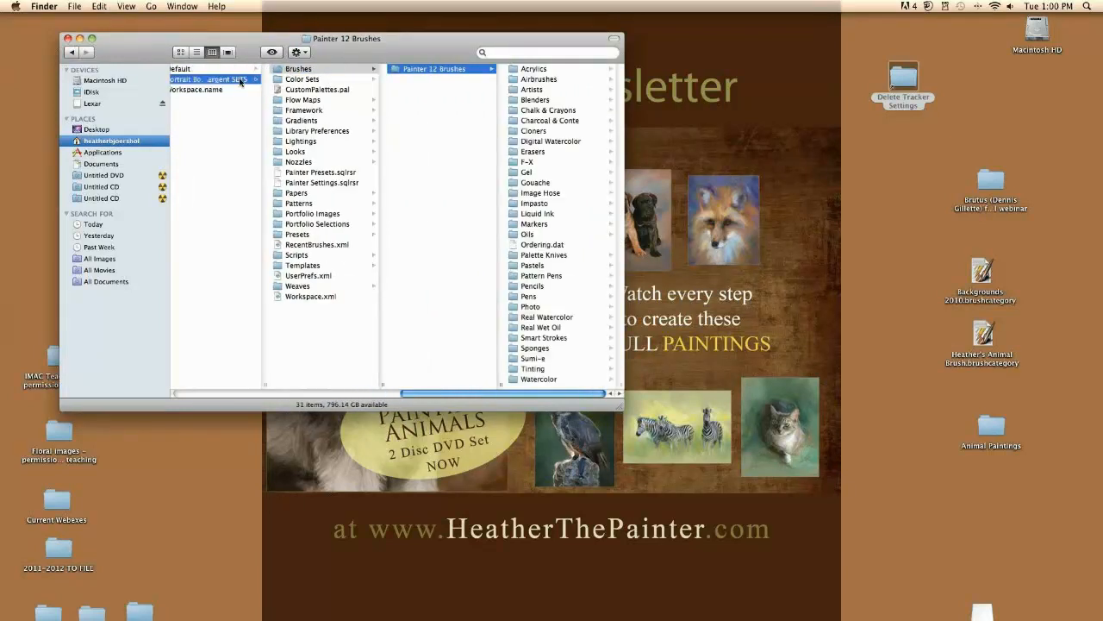
double_click(309, 68)
key(Right)
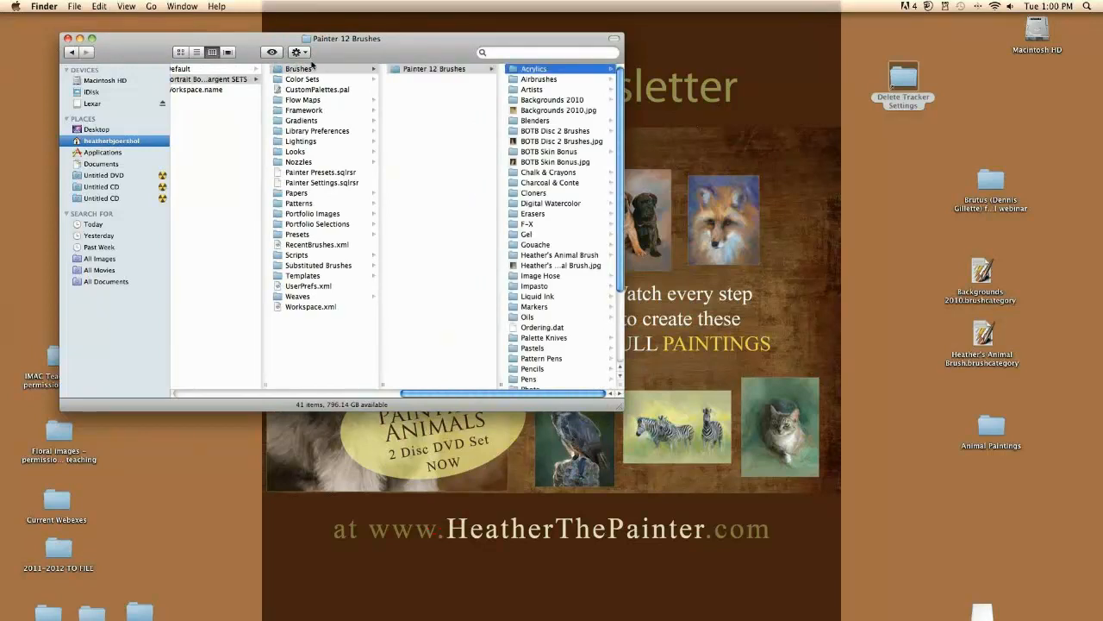
click(535, 244)
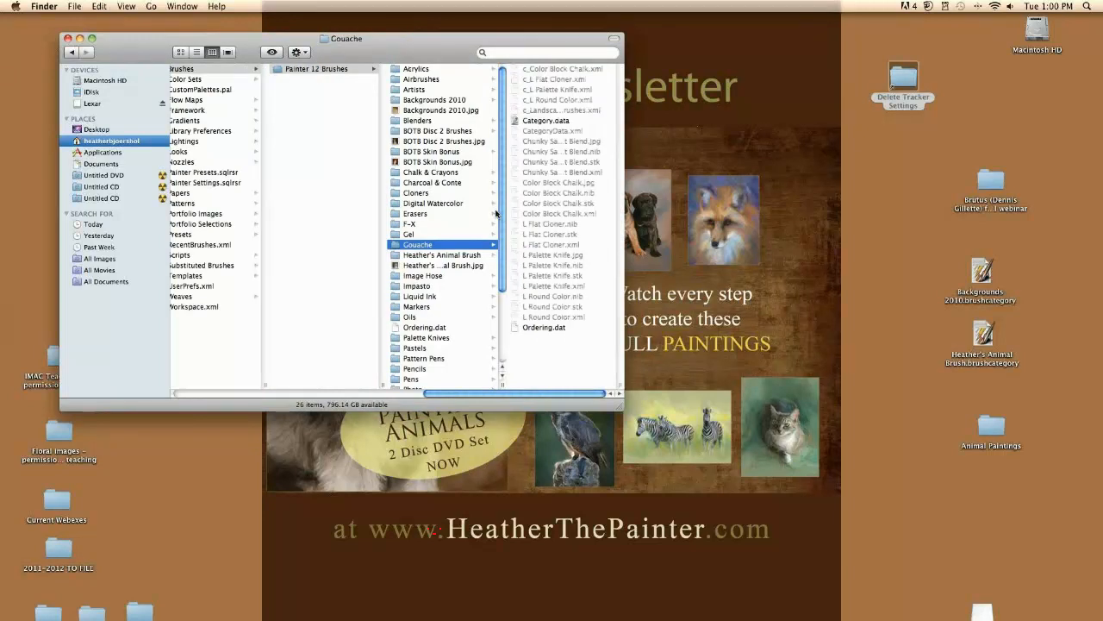
Quit Corel Painter 12 and relaunch it to load the newly copied brushes
mouse_move(1091, 345)
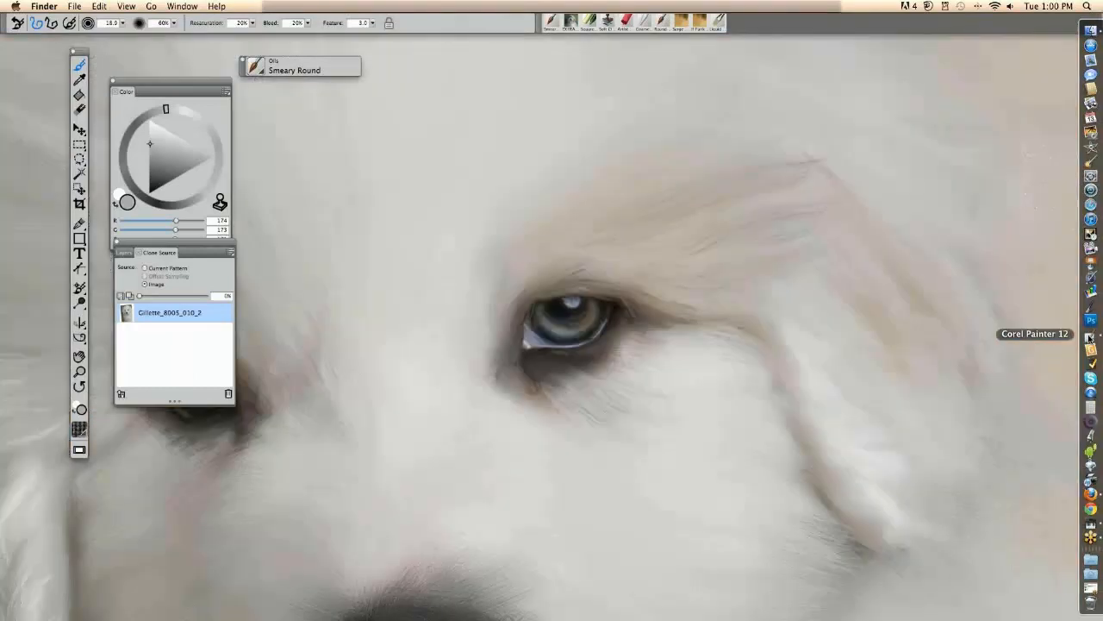
click(64, 6)
click(75, 125)
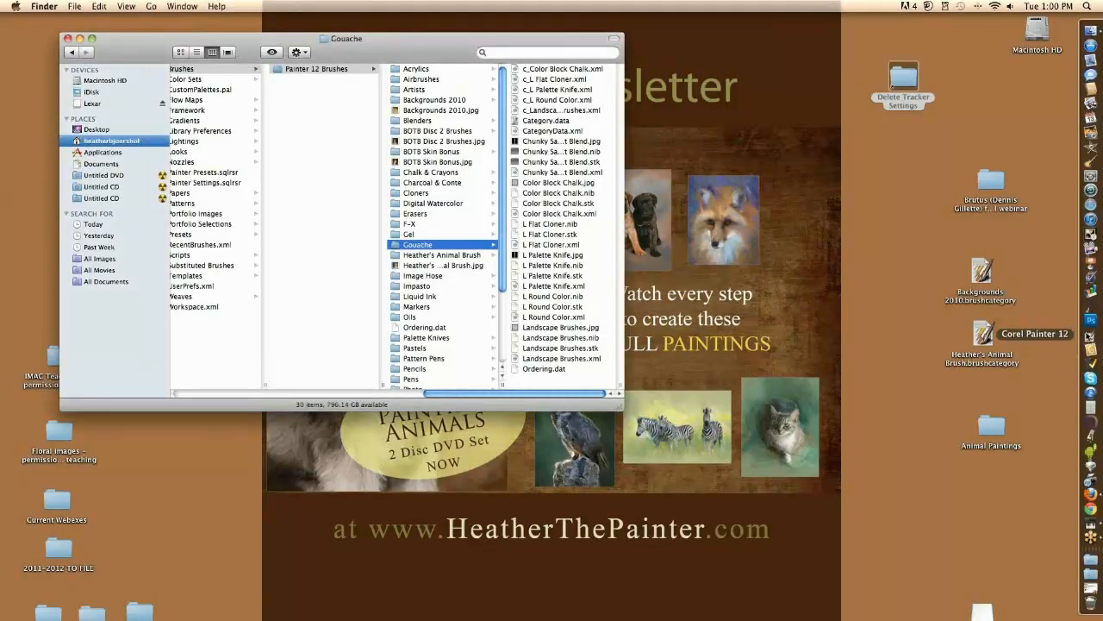
click(1091, 340)
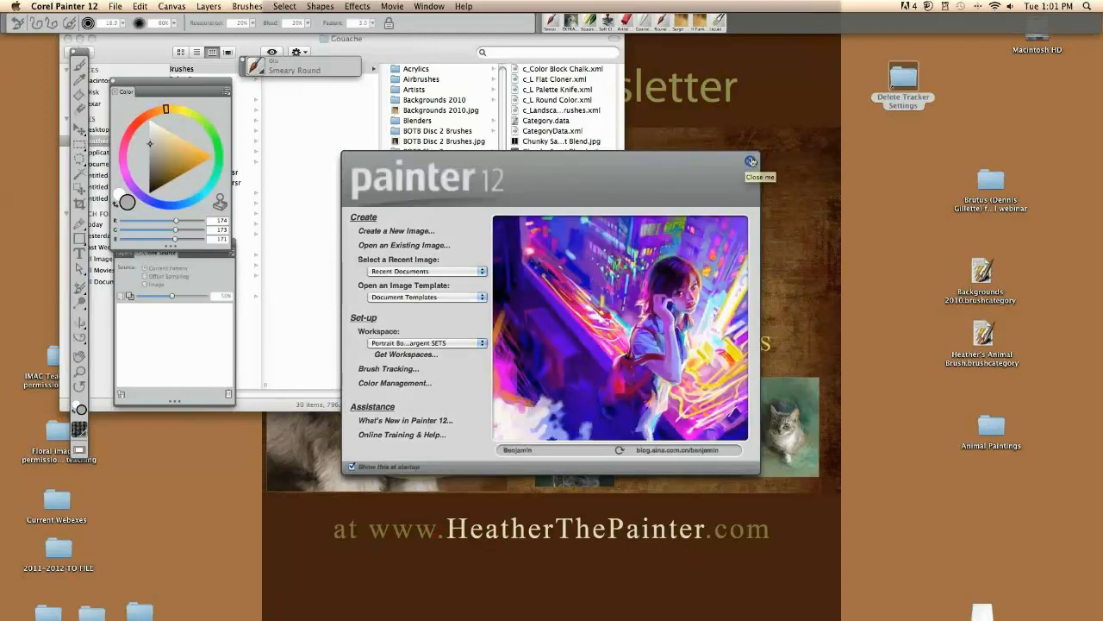
Dismiss the welcome screen and show the Gouache category in the brush library to check the transferred landscape brushes
click(750, 161)
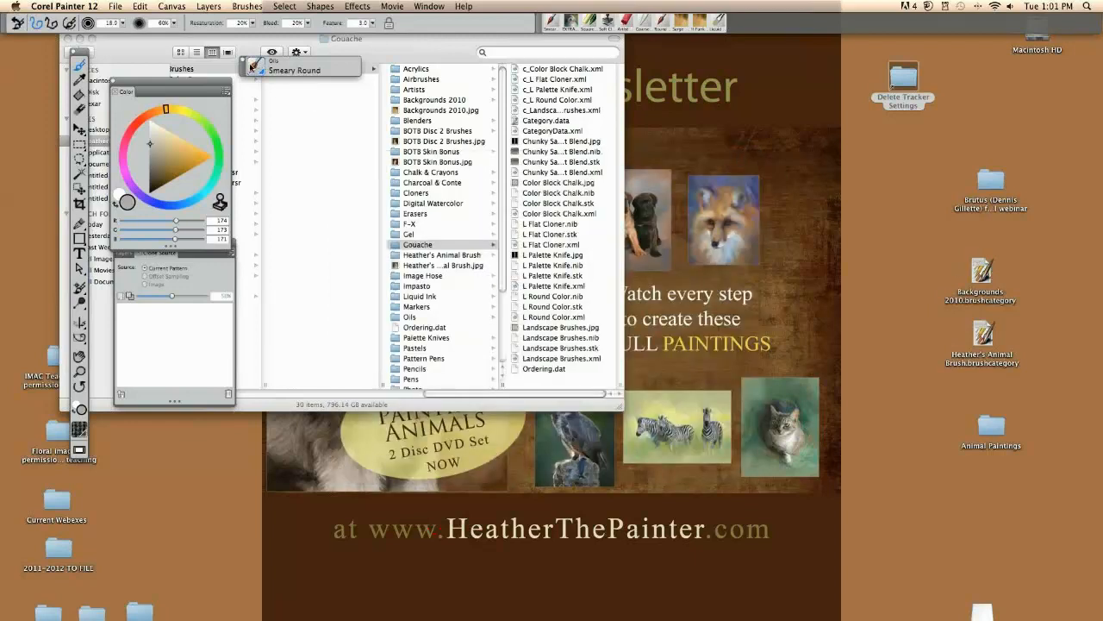
click(252, 67)
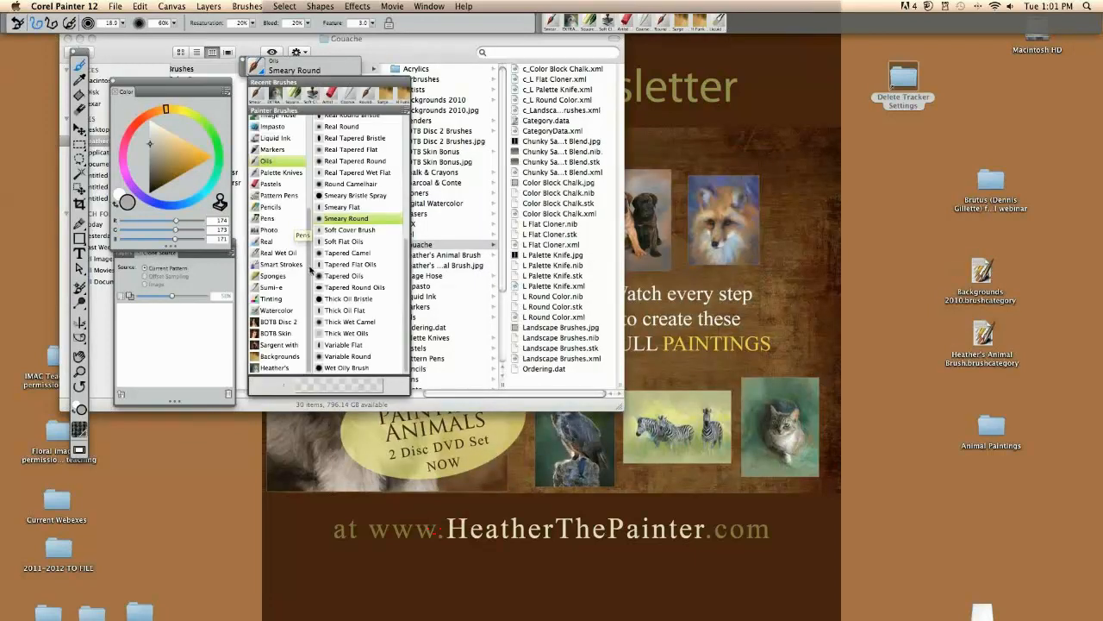
drag(309, 273, 304, 200)
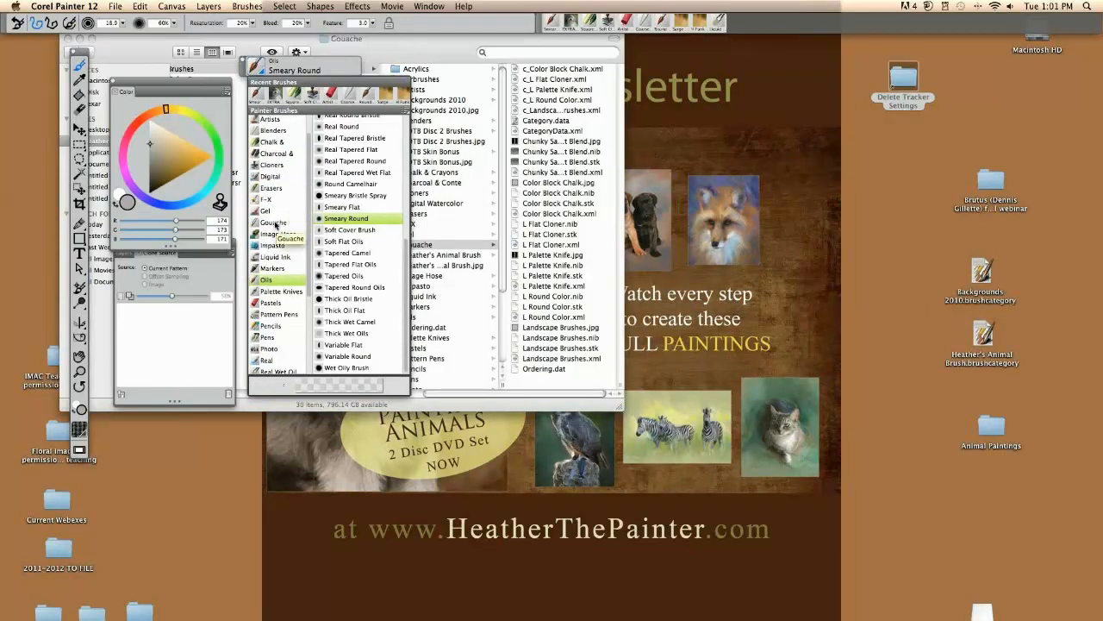
click(271, 223)
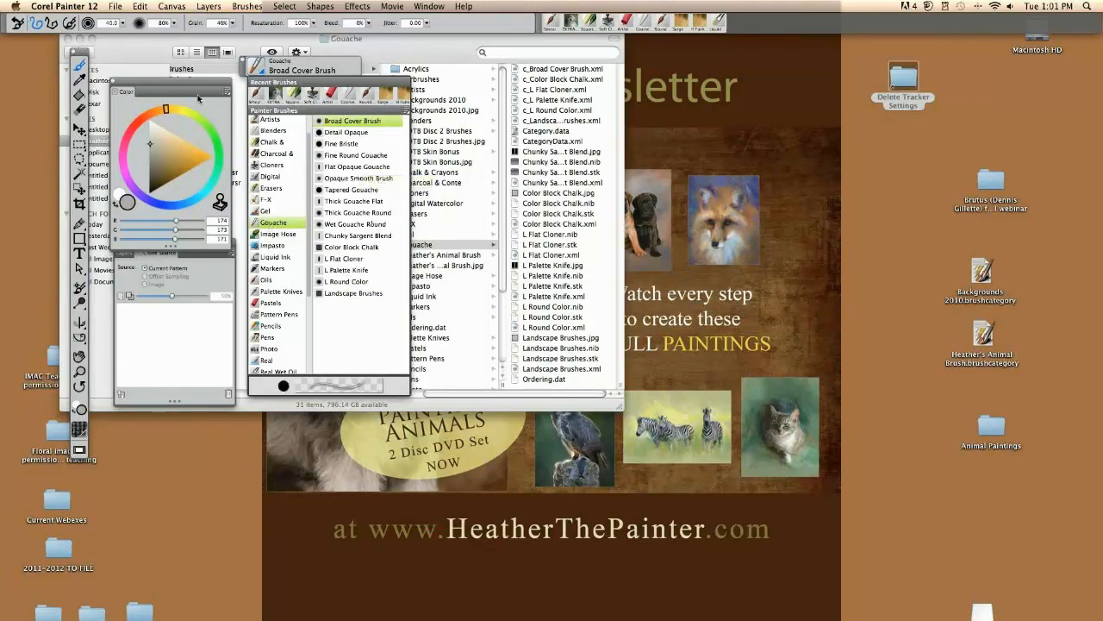
Open Gillette_8005_010_2.jpg and 3 ptr Gillette_8005_010_2.PSD together and show the puppy painting in full-screen view
key(super+n)
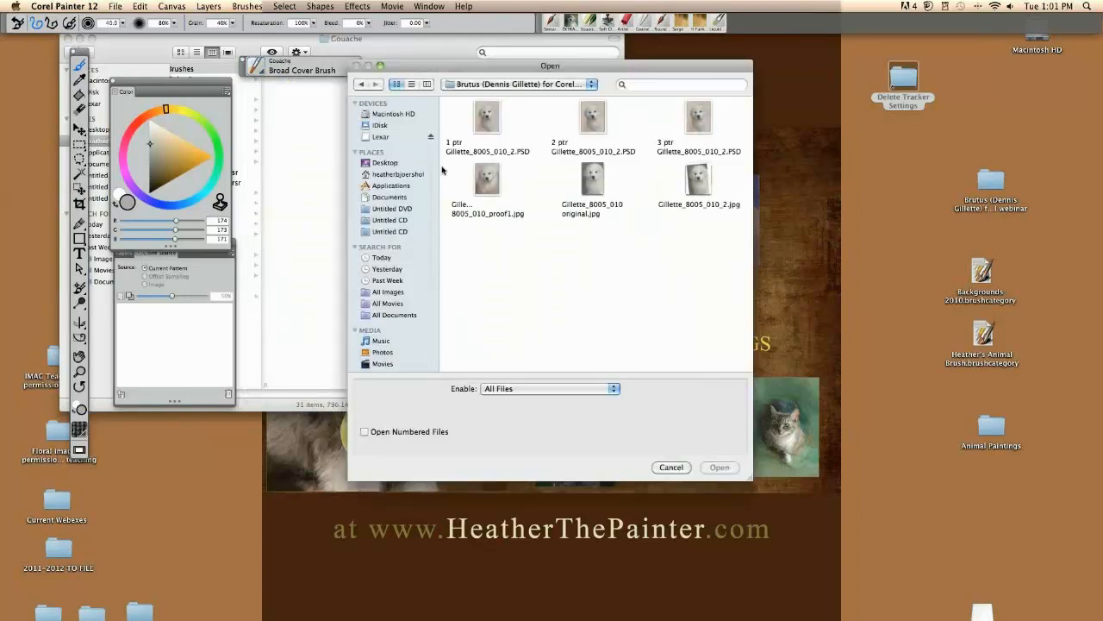
drag(457, 69, 482, 74)
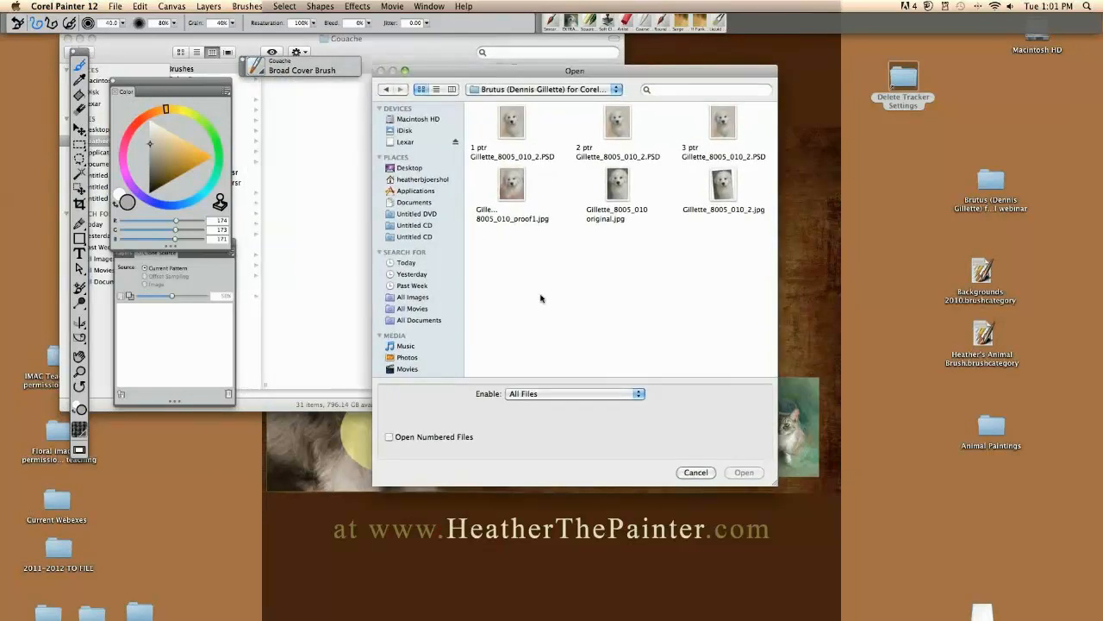
click(698, 179)
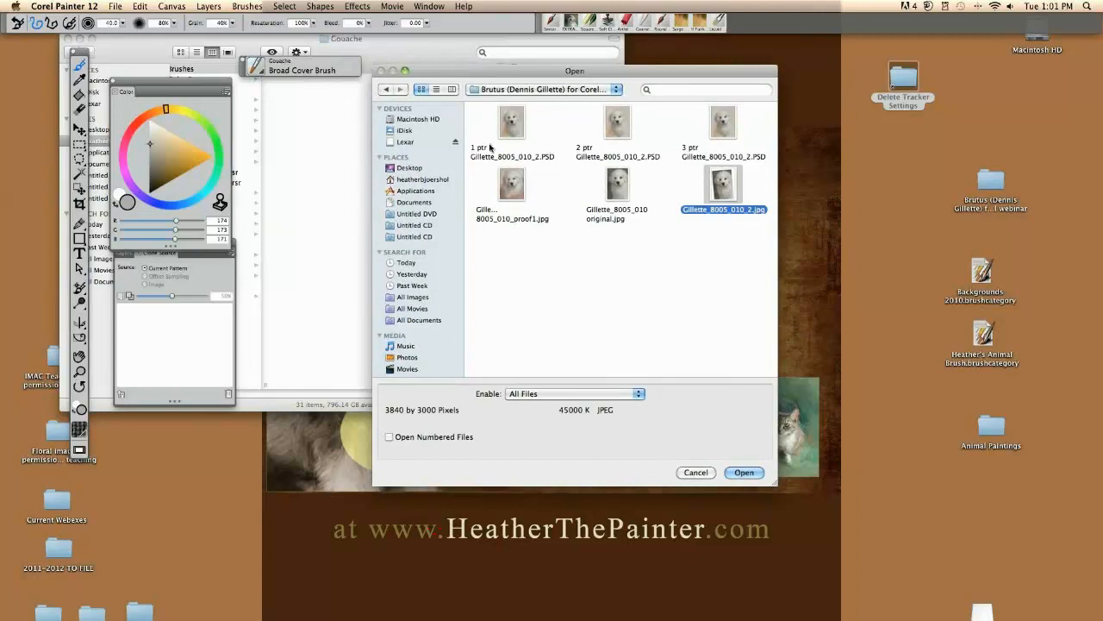
super+click(734, 127)
double_click(734, 127)
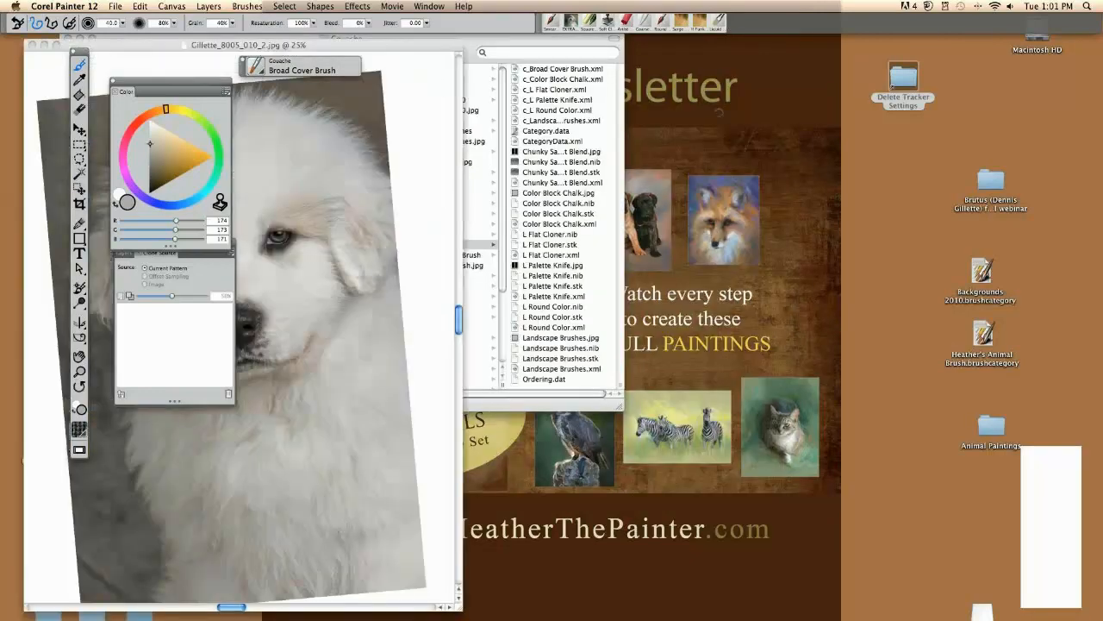
key(super+m)
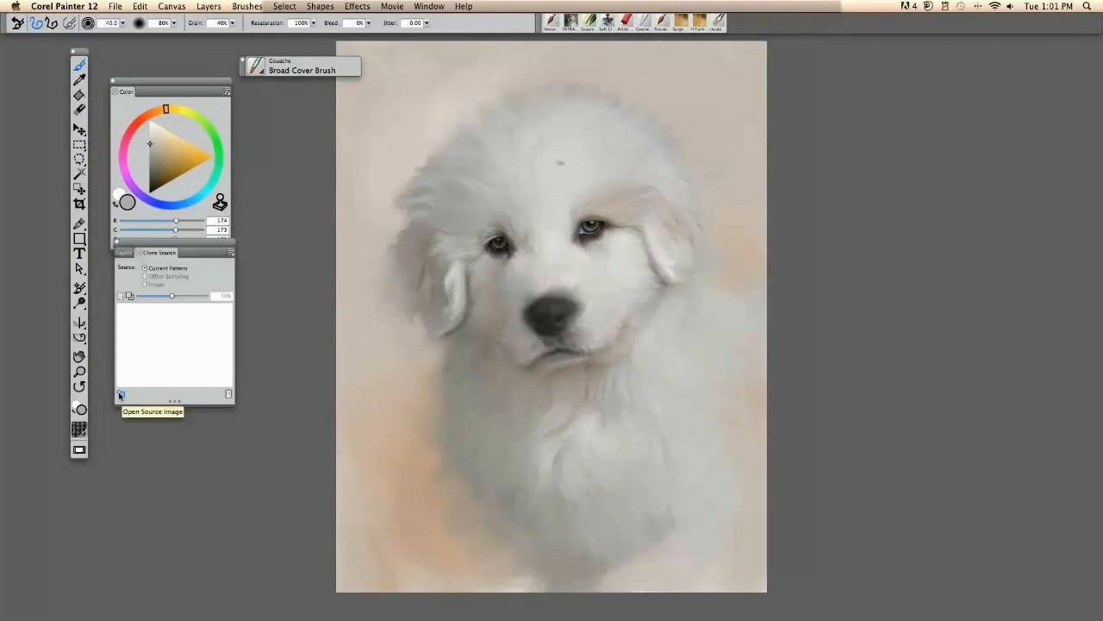
Set Gillette_8005_010_2.jpg as the painting's clone source image with tracing paper opacity at 0%
click(122, 394)
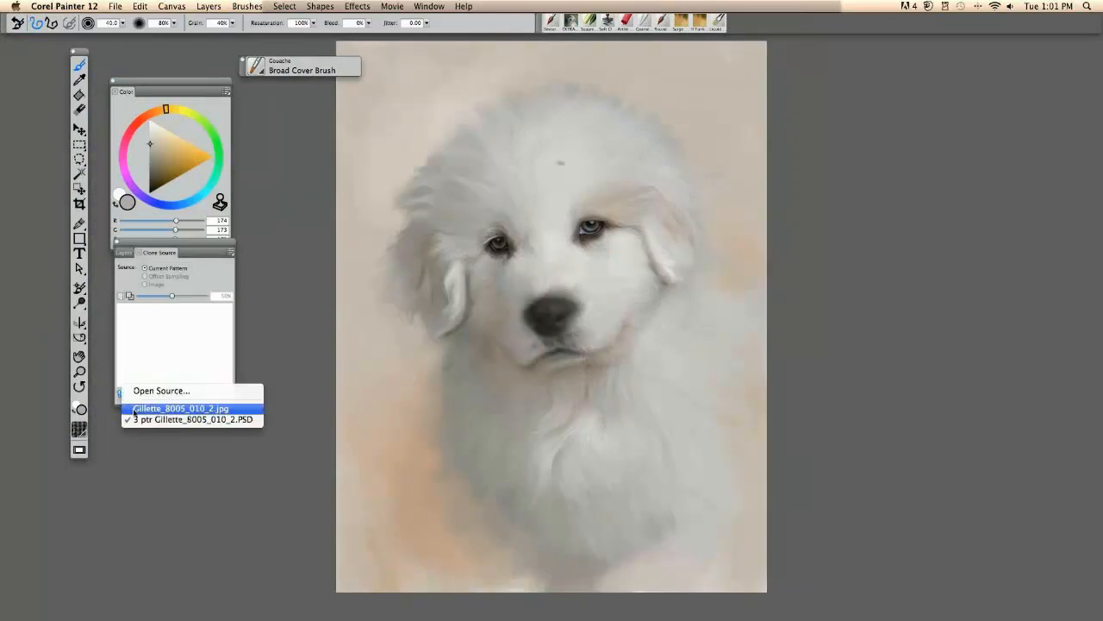
click(149, 412)
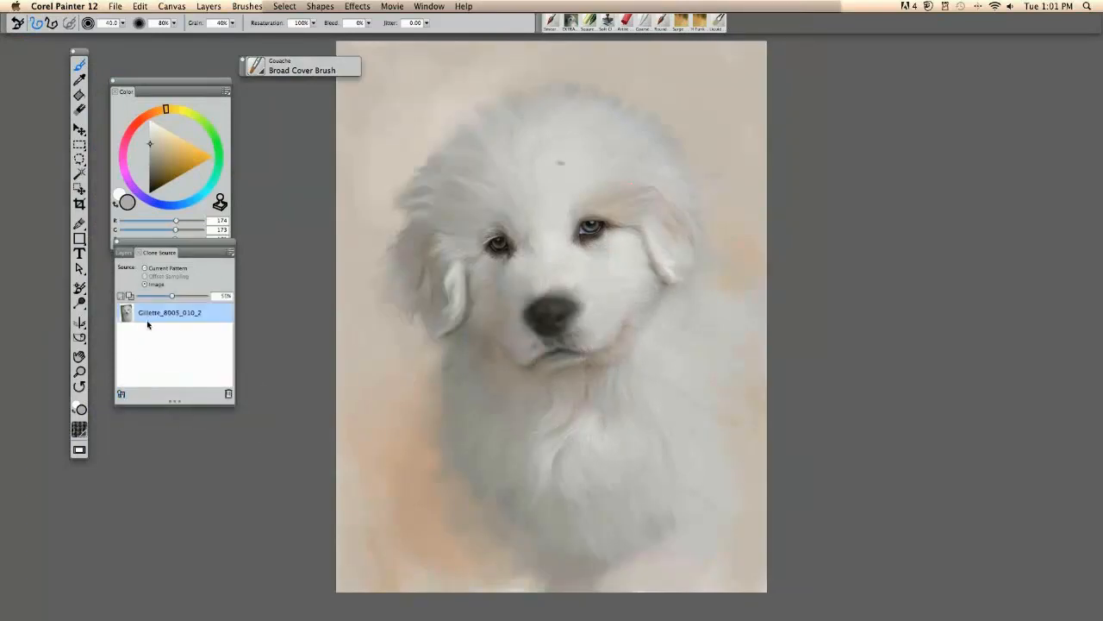
key(super+t)
drag(540, 262, 528, 358)
Blend the catchlight in the puppy's eye on the image's right with the Smeary Round brush in clone color, comparing it against the source photo
key(super+plus)
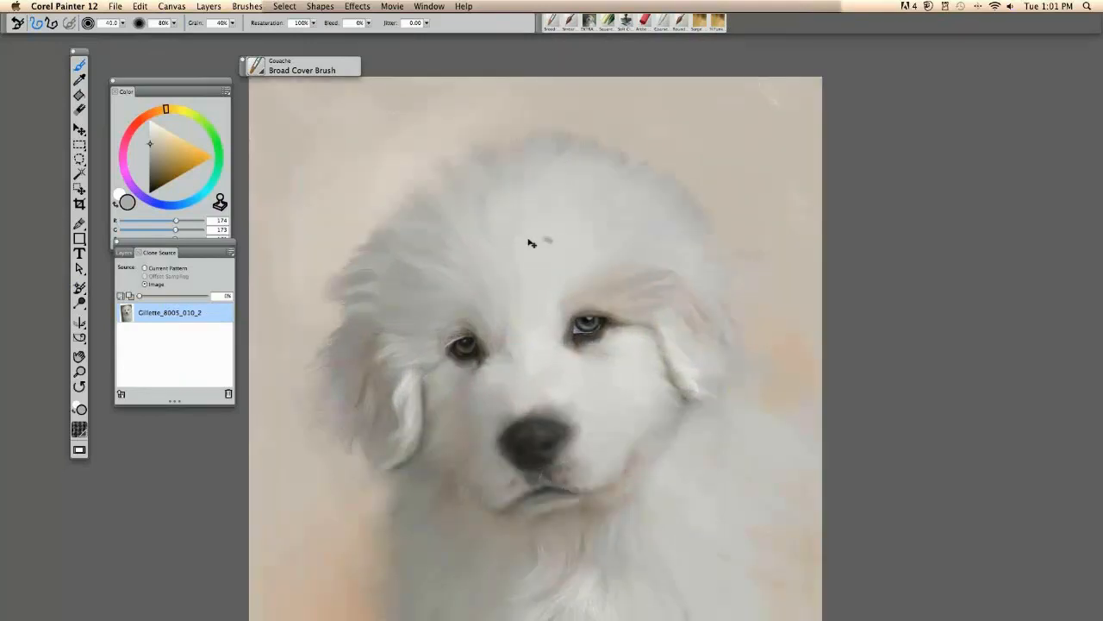
key(super+plus)
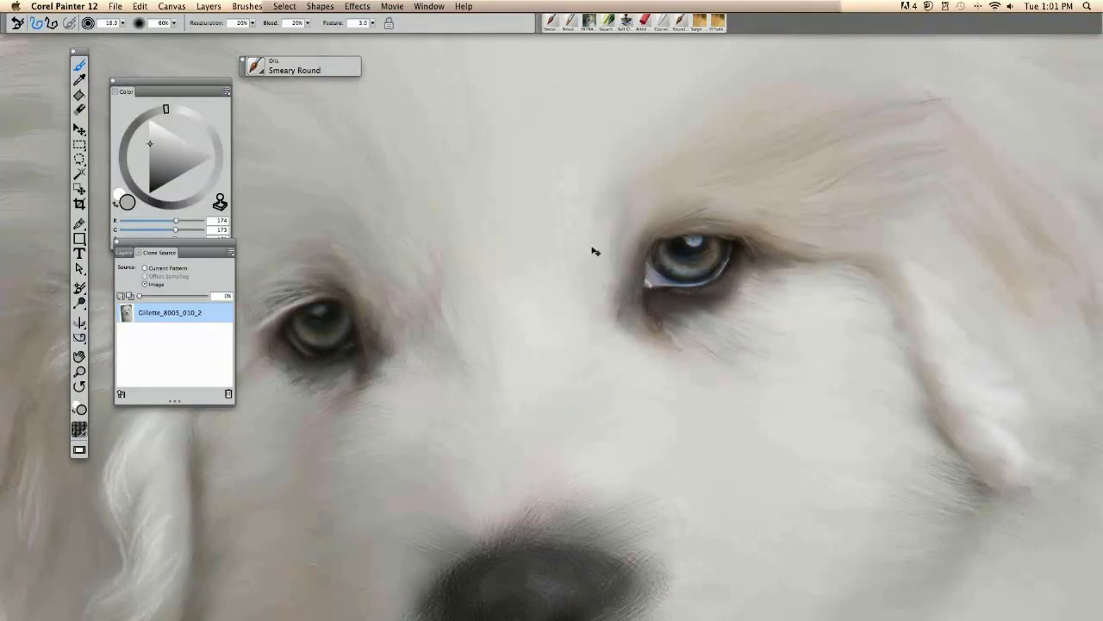
key(super+plus)
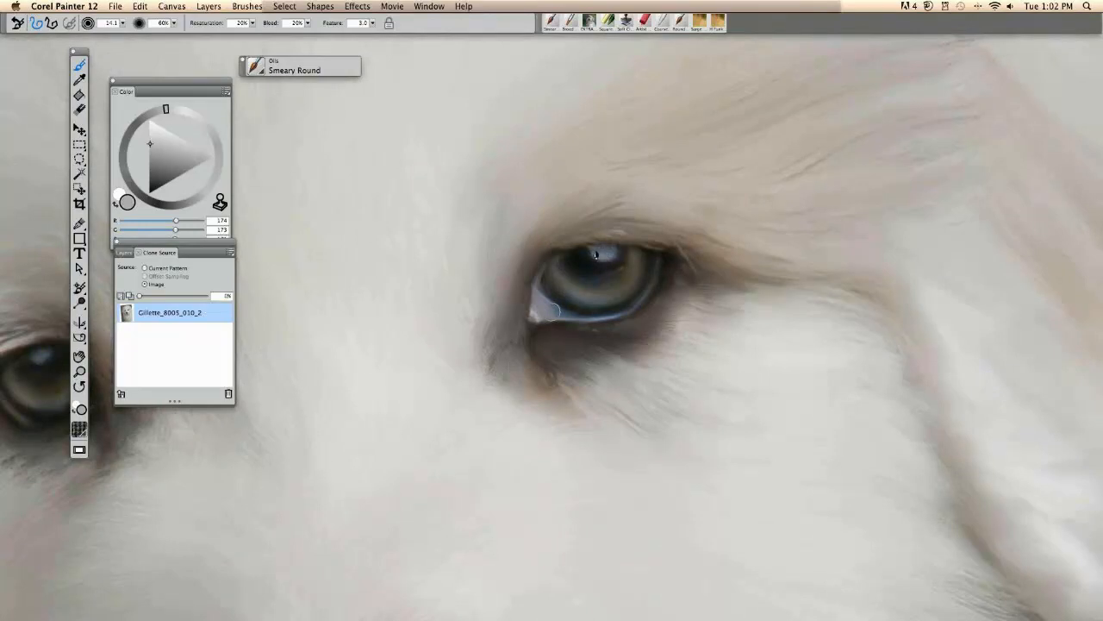
drag(595, 254, 636, 247)
key(super+t)
key(super+t)
key(super+t)
key(super+t)
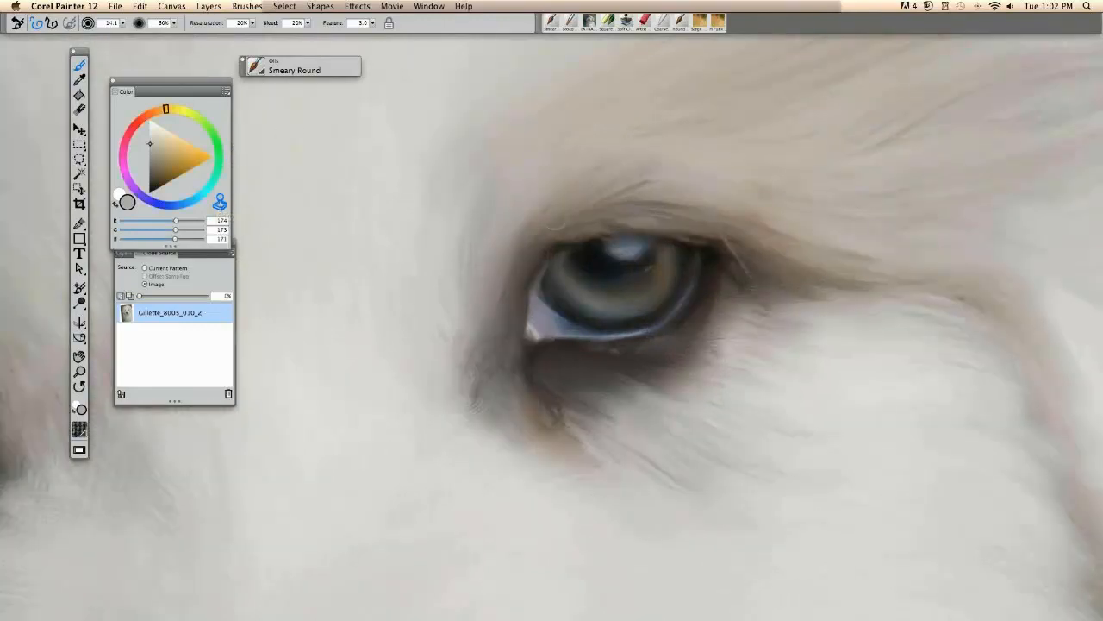
key(super+t)
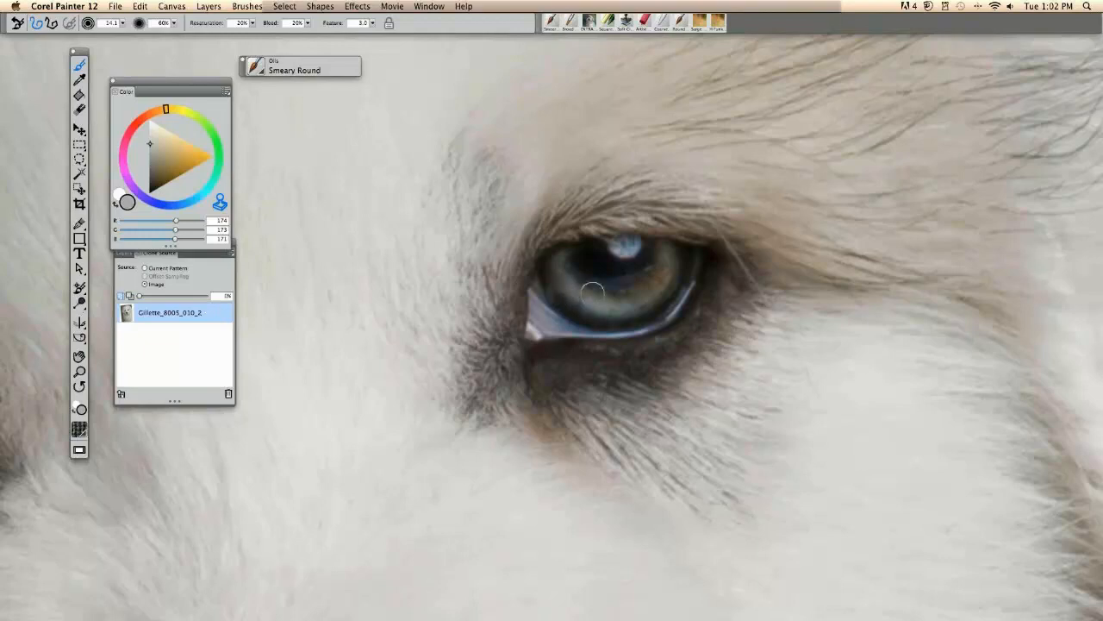
key(super+t)
Sample the iris color, shift it to muted blue (97, 122, 141), and paint the lower iris, adding a lighter blue (137, 170, 197)
alt+click(606, 301)
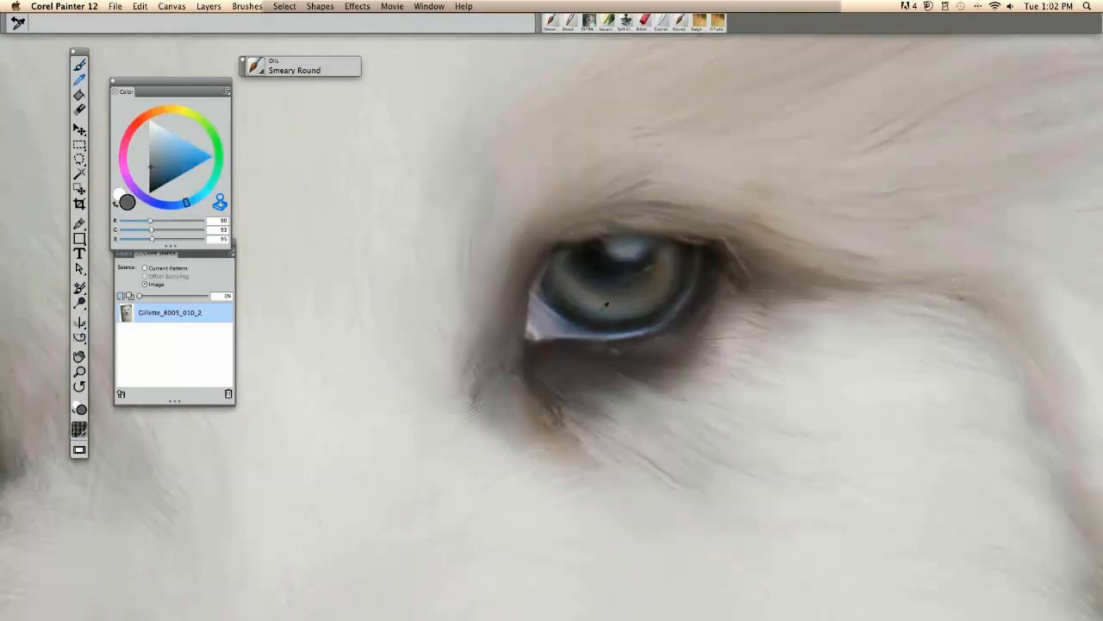
click(160, 159)
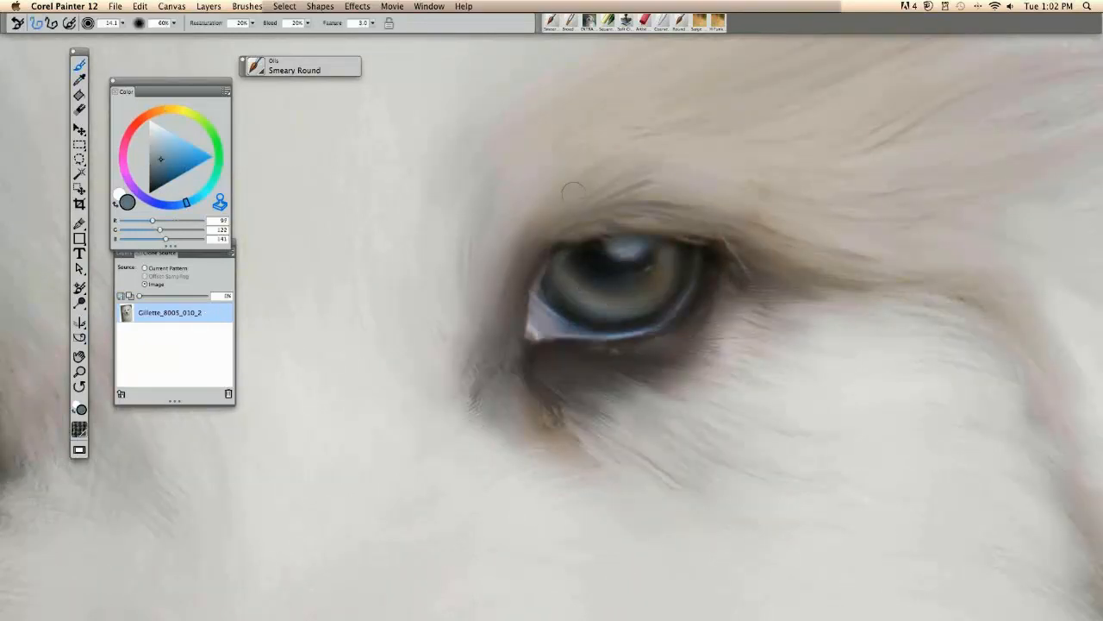
drag(544, 173, 554, 175)
key(super+t)
key(super+t)
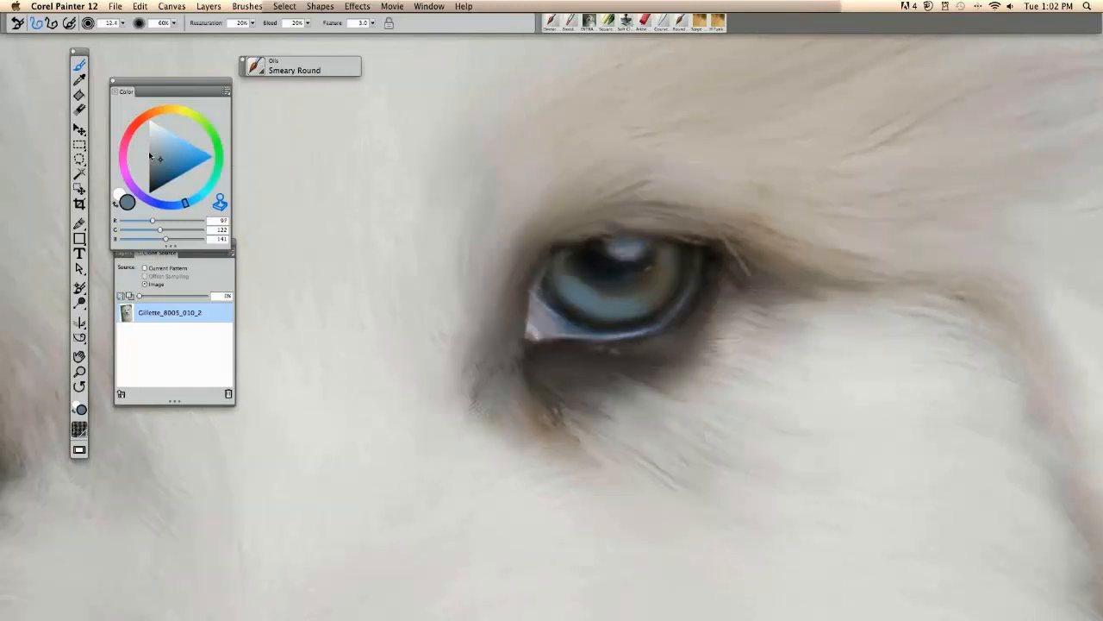
drag(162, 158, 164, 145)
drag(581, 294, 607, 304)
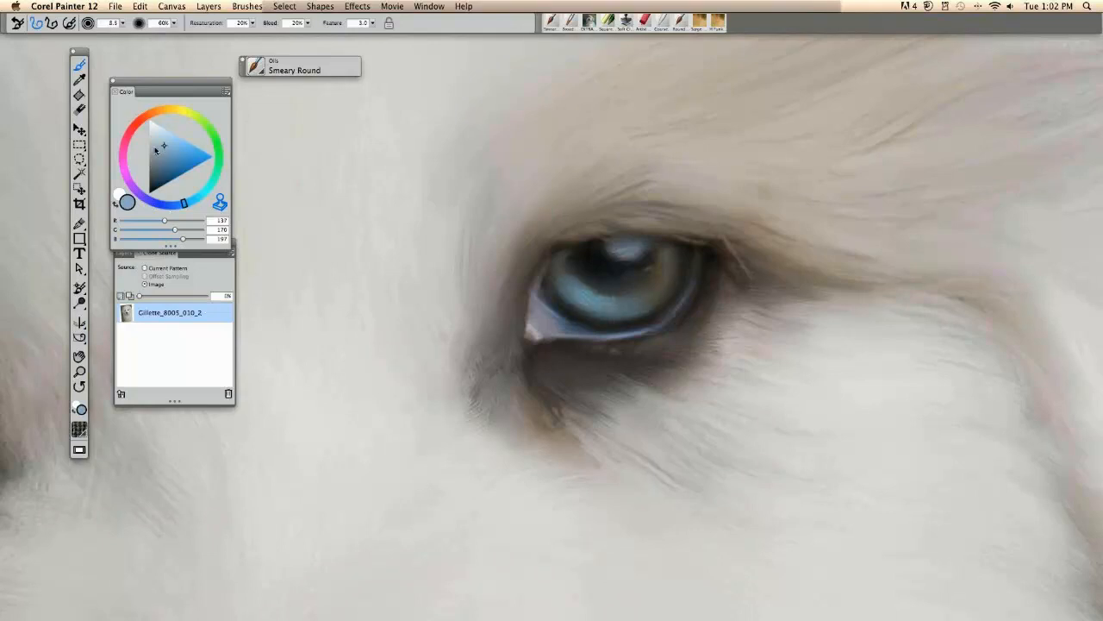
Enlarge the brush to about 7 and add small pale blue highlights to the lower iris, undoing the last stroke
drag(164, 137, 167, 130)
key([)
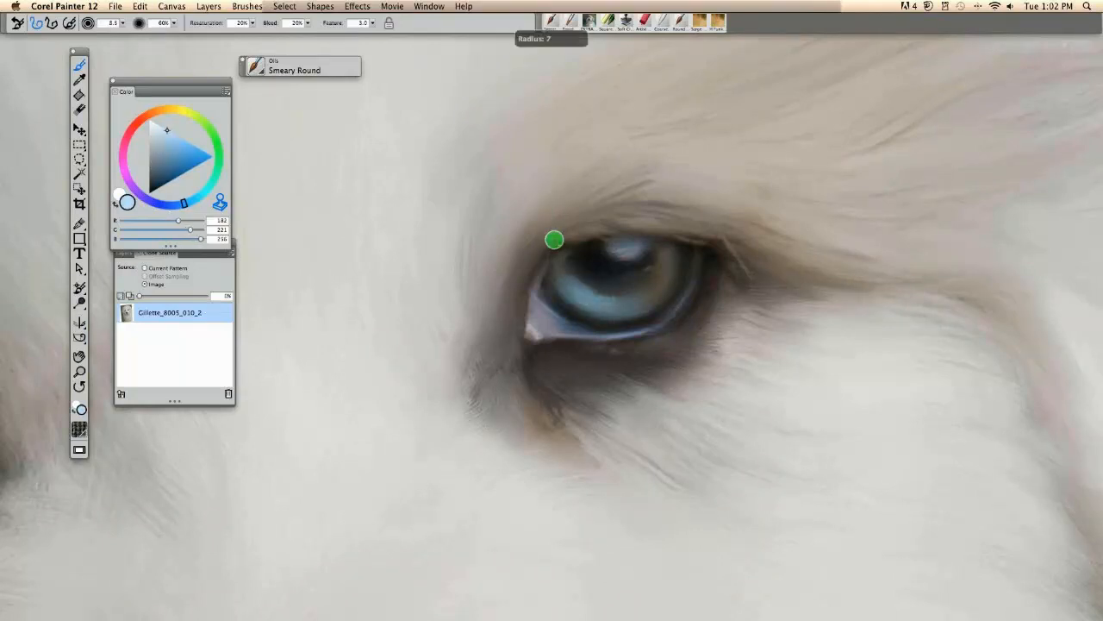
drag(593, 300, 603, 295)
drag(621, 255, 593, 301)
key(super+z)
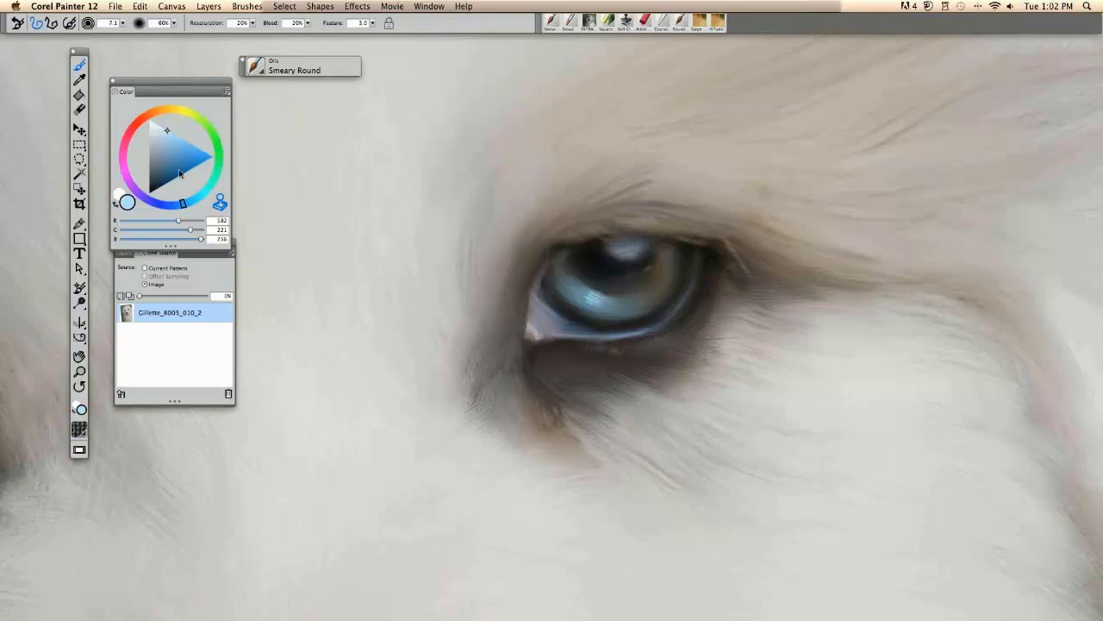
Brighten the eye's catchlight with near-white (234, 234, 234) and check it from farther out
drag(160, 143, 149, 126)
key(super+t)
key(super+t)
drag(627, 252, 615, 245)
key(super+minus)
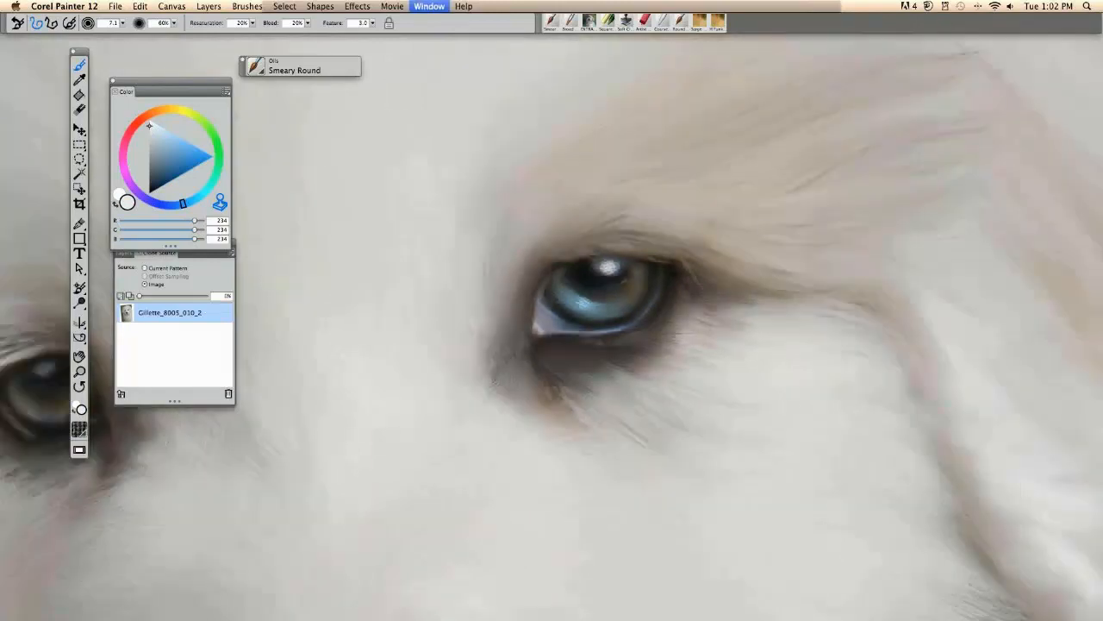
key(super+minus)
key(super+minus)
key(super+plus)
key(super+plus)
key(super+plus)
Sample the brown in the iris, warm it to 121, 81, 49, and paint it into the outer part of the iris
alt+click(662, 274)
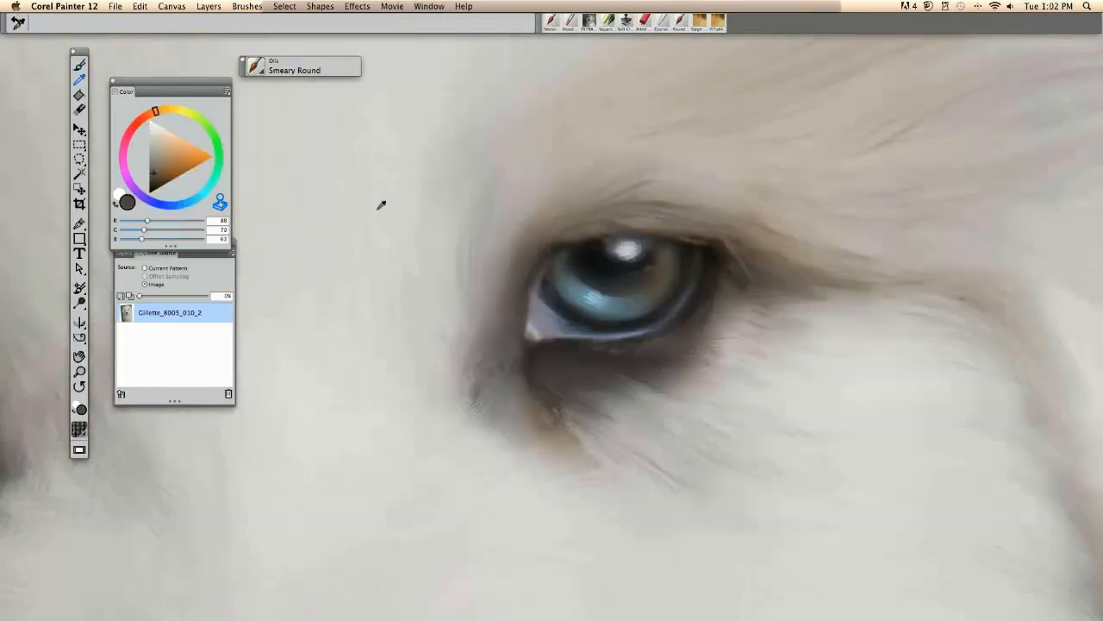
click(166, 170)
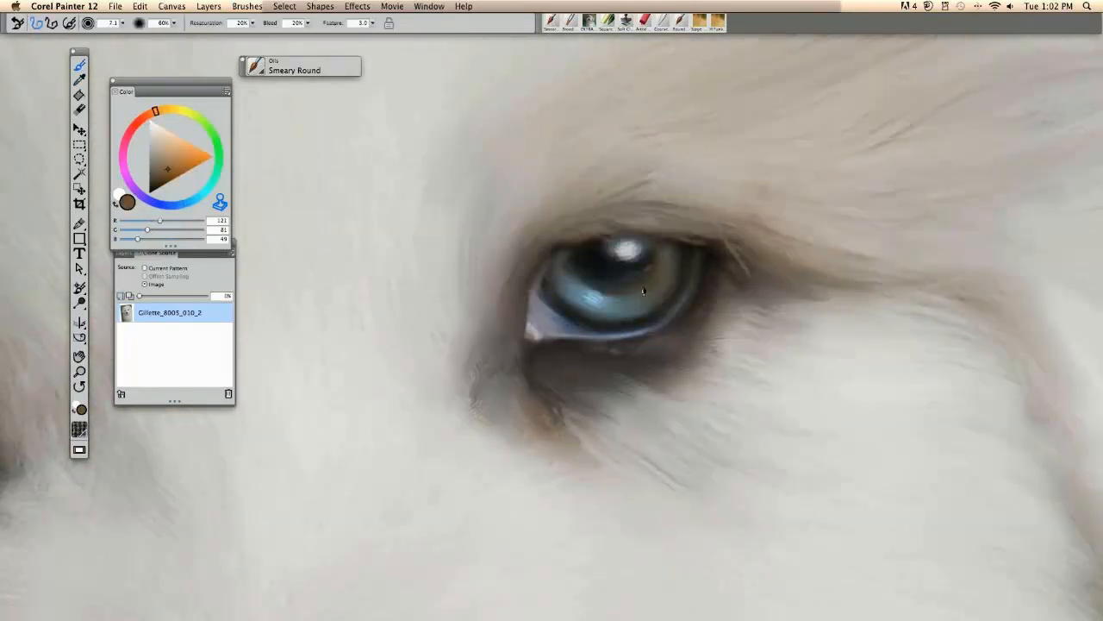
key(super+t)
key(super+t)
Paint yellow-green (145, 172, 74) accents into the lower part of the iris
click(189, 111)
drag(190, 110, 196, 114)
click(173, 158)
key(super+t)
key(super+t)
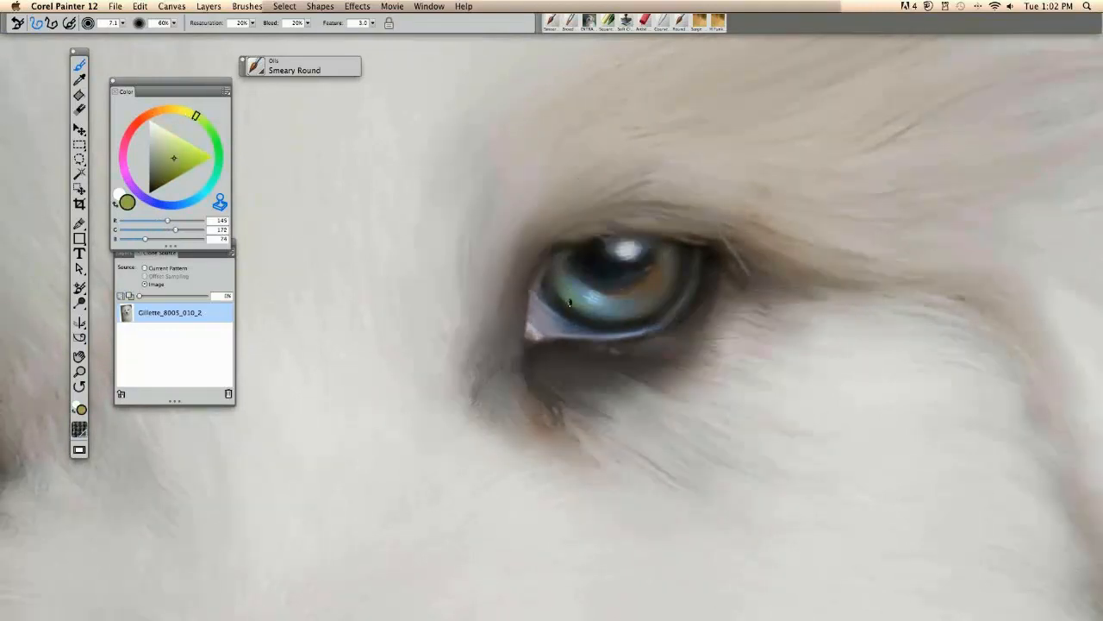
key(super+t)
key(super+t)
Add pale grey-green (185, 188, 174) touches to the lower iris, comparing against the source photo
drag(167, 156, 156, 144)
key(super+t)
key(super+t)
key(super+t)
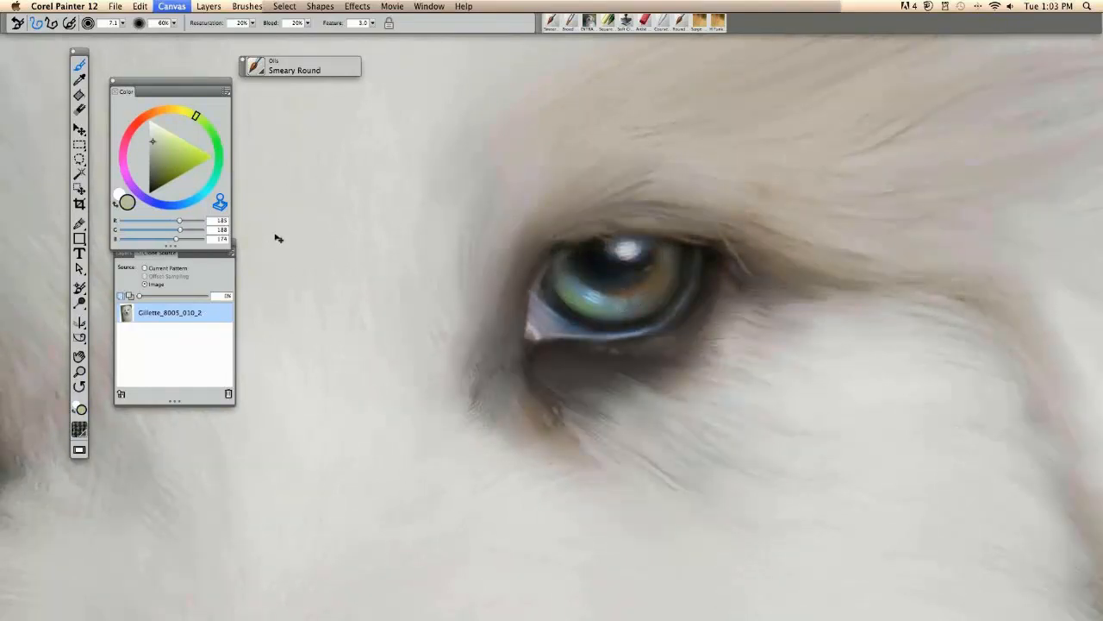
key(super+t)
Switch the brush to Square Chalk from the Chalk & Crayons category
click(255, 66)
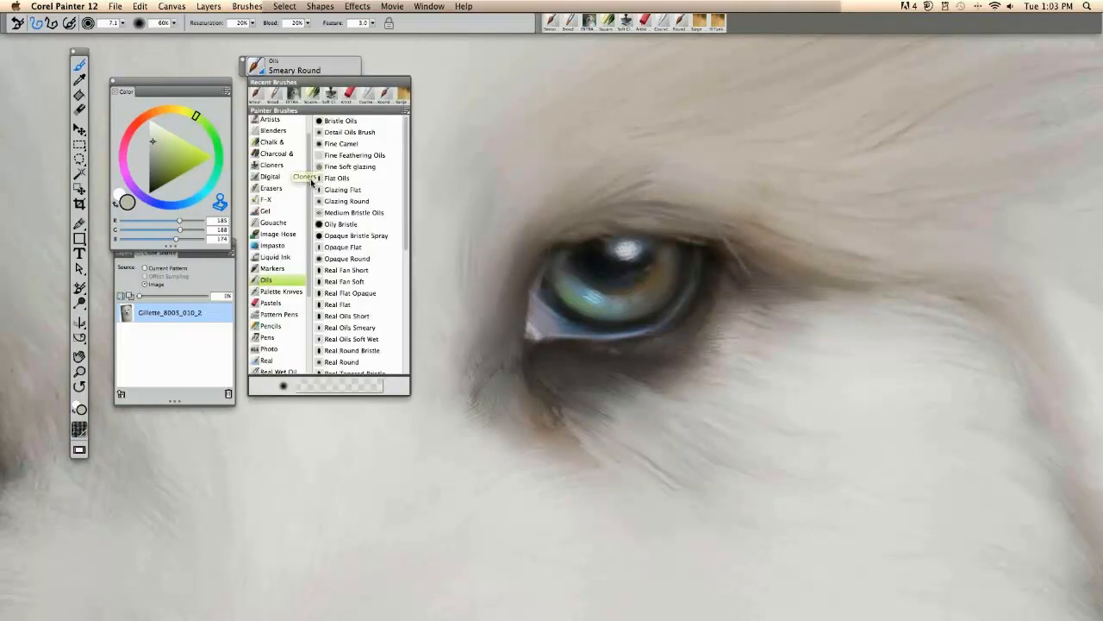
scroll(293, 166, up, 2)
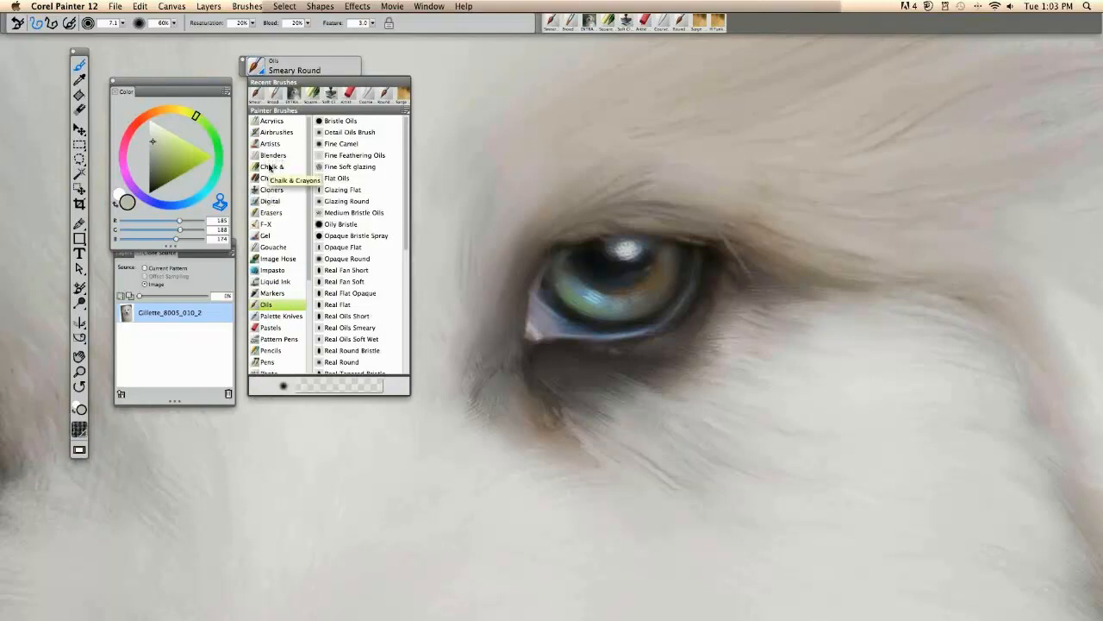
click(273, 167)
click(349, 252)
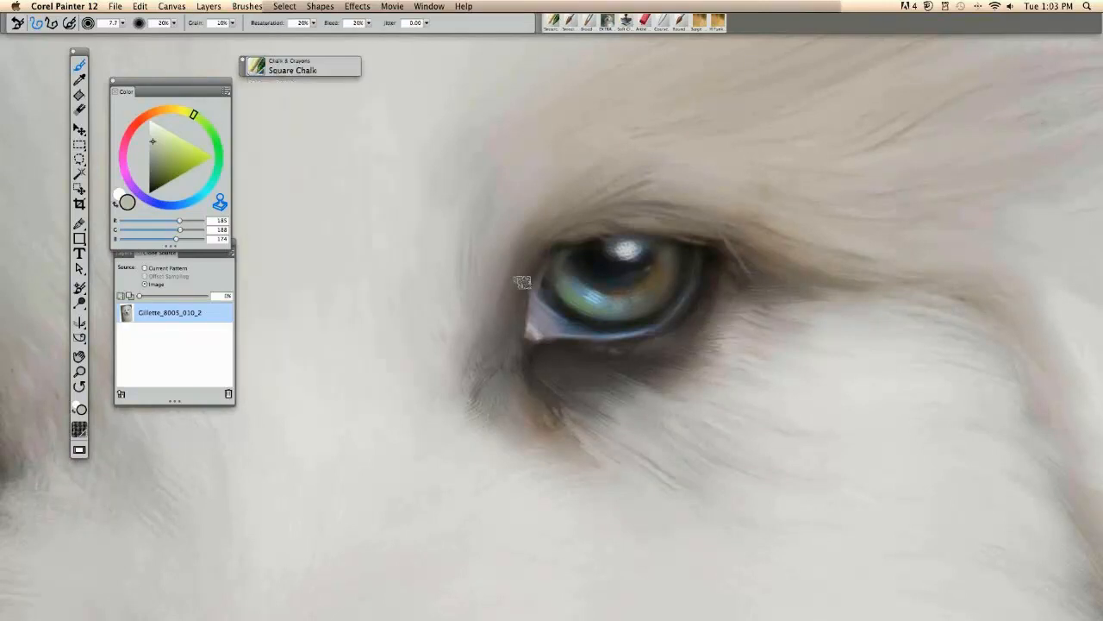
Paint the white of the eye at the inner corner with a greyed violet (162, 154, 178)
click(140, 195)
click(156, 149)
drag(155, 149, 155, 146)
key(super+t)
key(super+t)
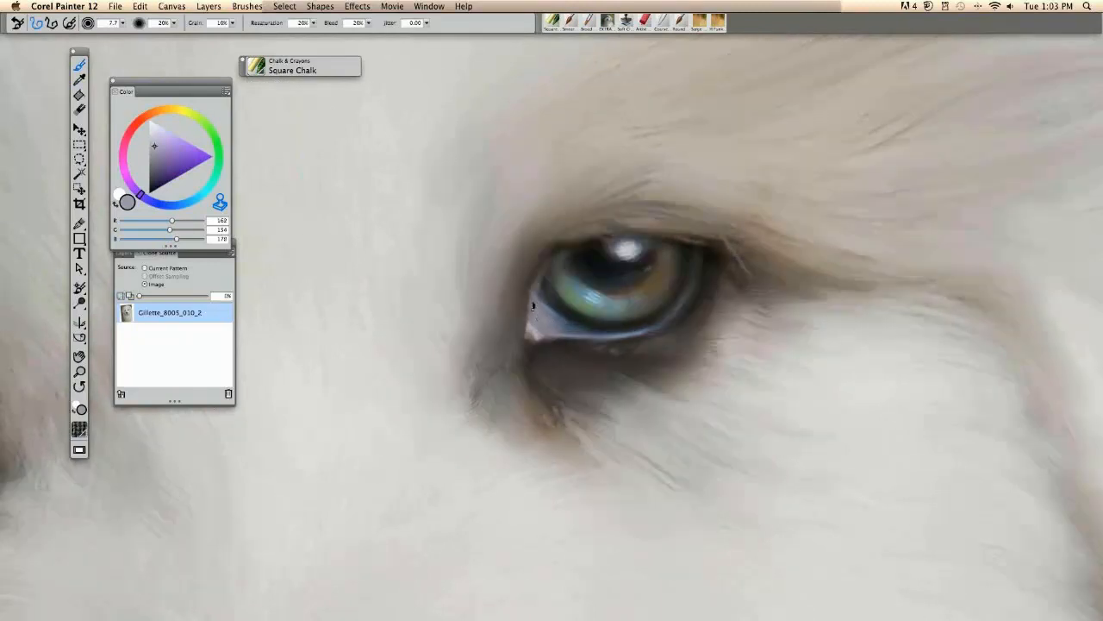
Lighten the inner corner of the eye with pale violet (198, 185, 219) using a chalk size of about 3.5
drag(154, 149, 157, 134)
key(super+t)
key(super+t)
key(super+t)
key(super+t)
key(super+t)
key(super+t)
key(super+t)
key(super+t)
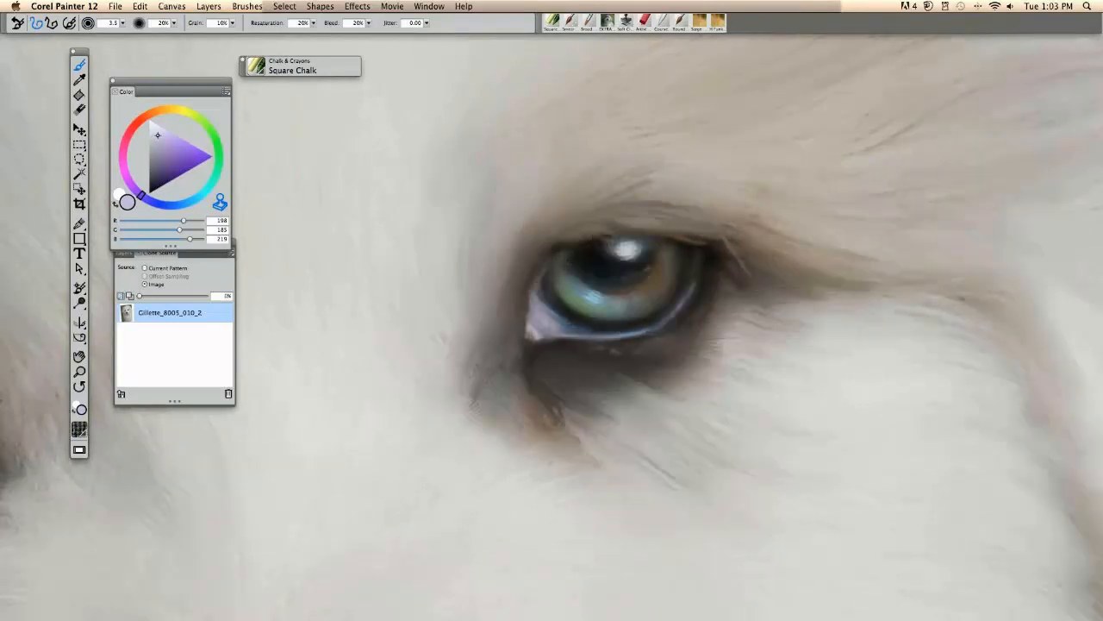
Add very light lavender (237, 226, 255) highlights to the inner corner and moist lower rim of the eye, checking from farther out
drag(156, 134, 156, 124)
key(super+t)
key(super+t)
key(super+t)
key(super+t)
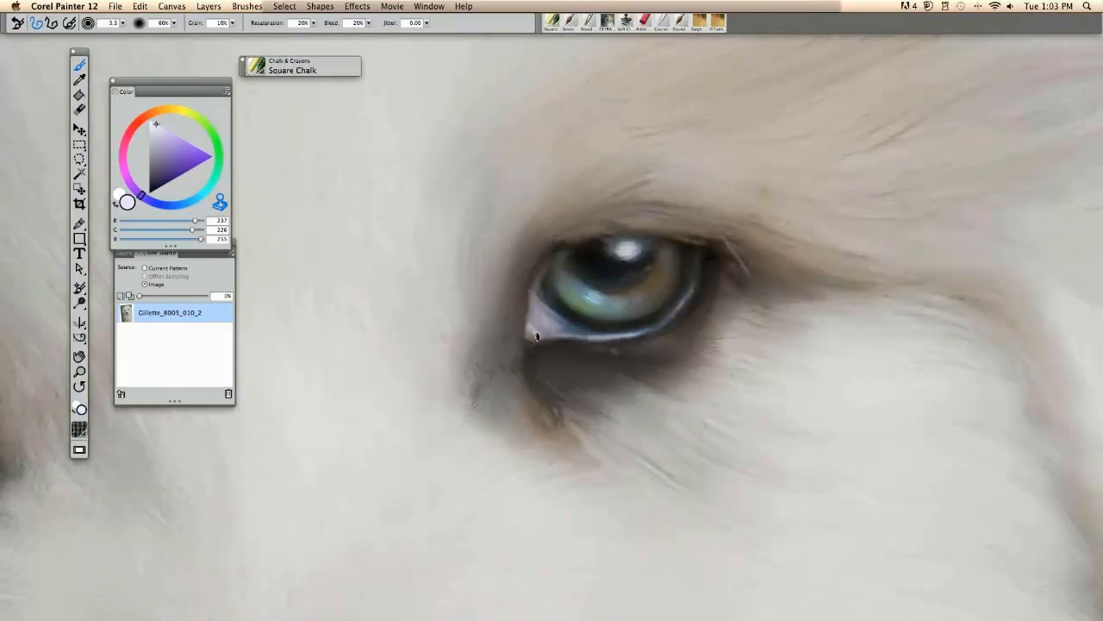
key(super+t)
key(super+t)
key(super+4)
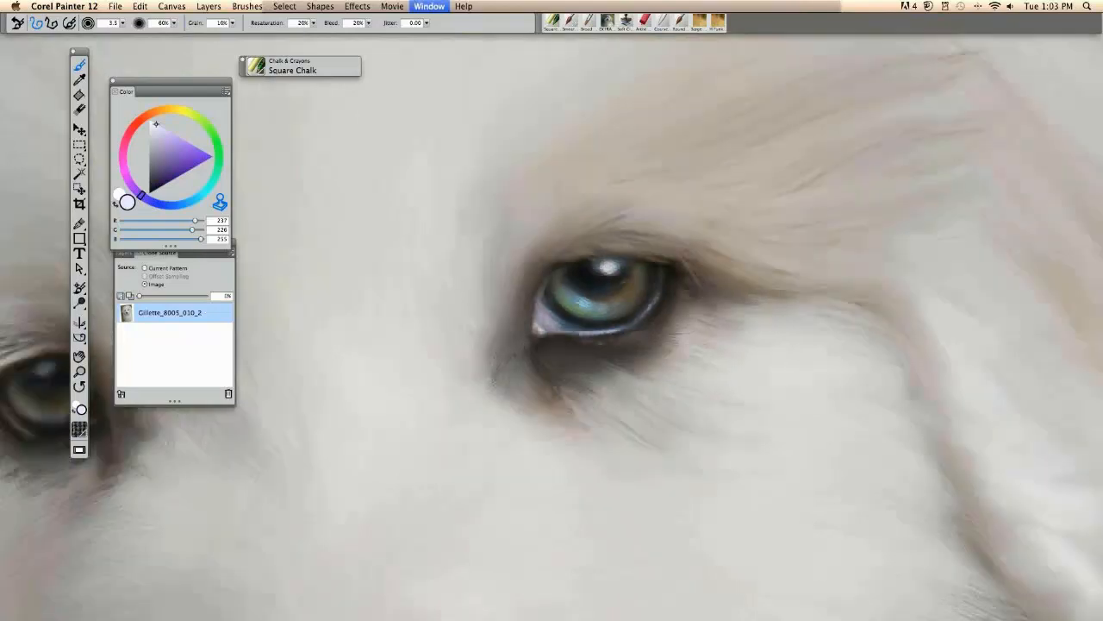
key(super+minus)
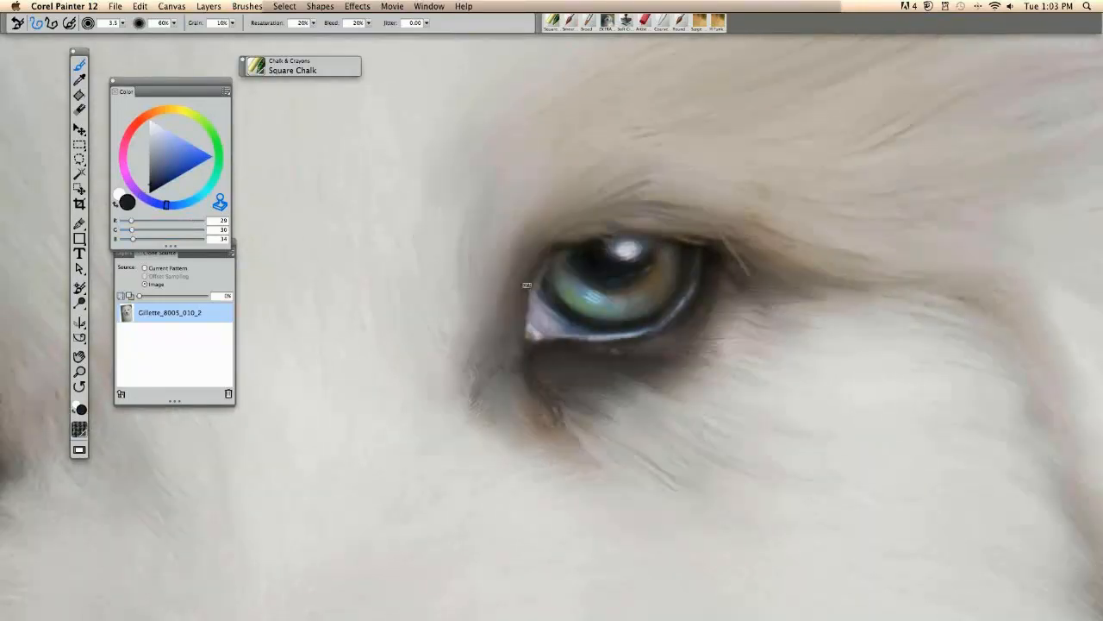
Sample the brow fur above the eye and lighten the chalk color to pale tan (209, 195, 183), comparing the area with the tracing reference
alt+click(540, 300)
alt+click(540, 302)
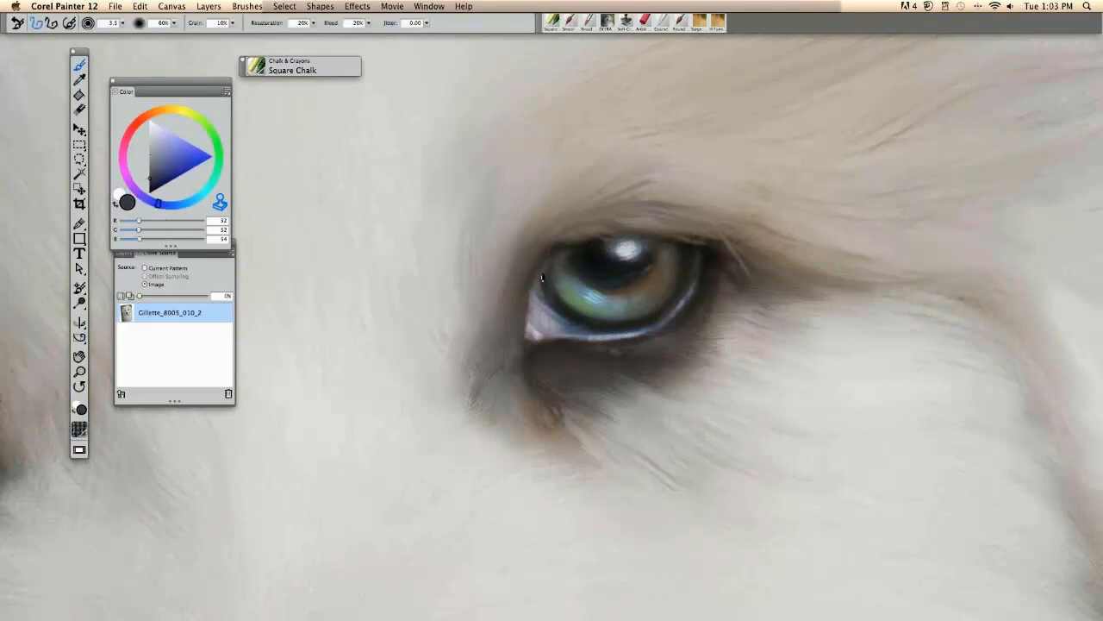
alt+click(647, 169)
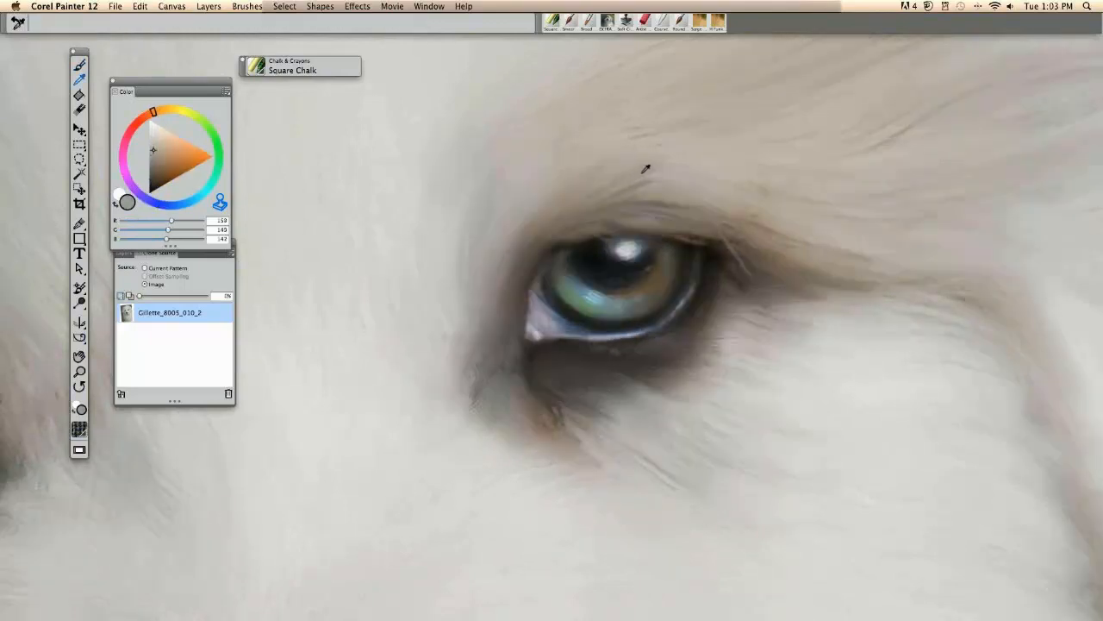
click(155, 137)
key(super+t)
key(super+t)
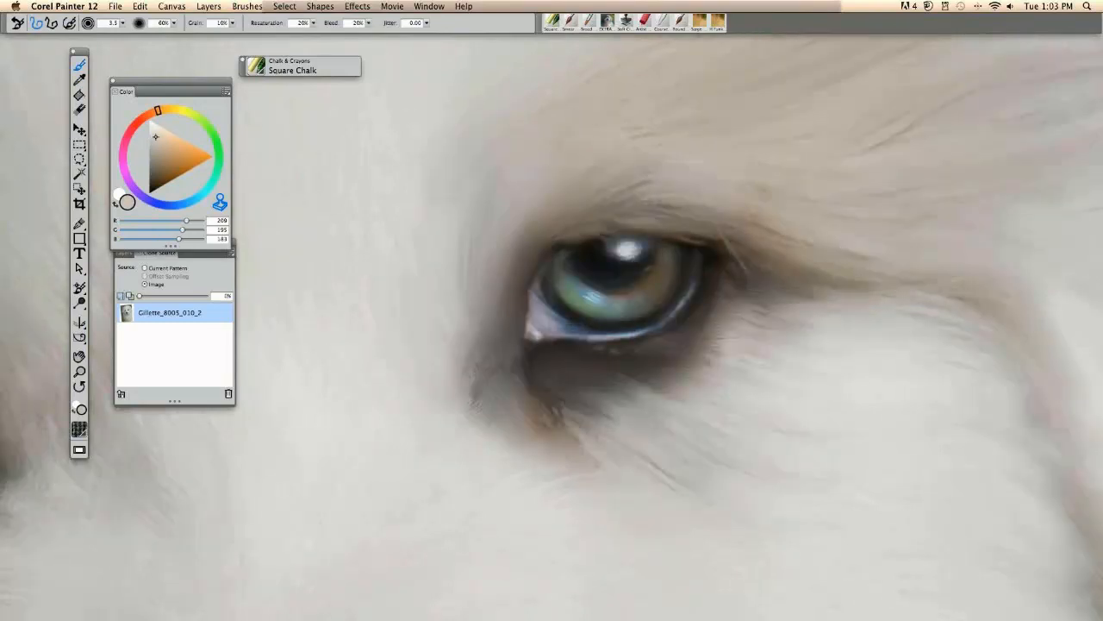
key(super+t)
key(super+t)
Stroke light cream (241, 223, 207) chalk hairs along the upper eyelid, following the tracing reference
click(156, 128)
key(super+t)
key(super+t)
drag(638, 231, 748, 219)
key(super+t)
key(super+t)
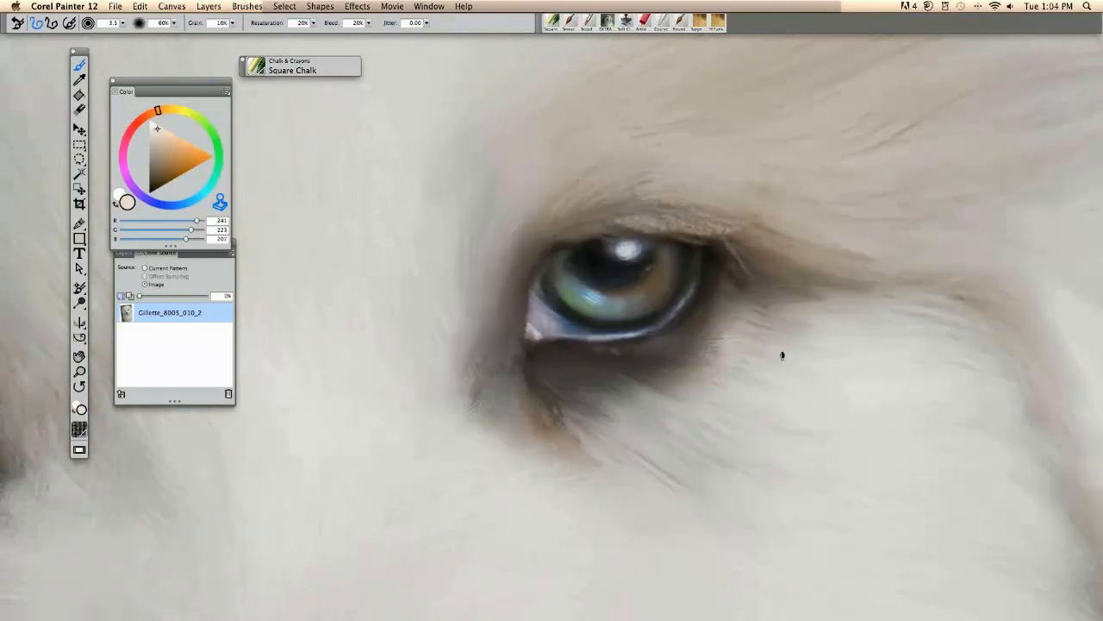
key(super+t)
key(super+t)
Sample nearby fur tones and add soft chalk hairs beside the inner end of the upper eyelid
alt+click(569, 186)
alt+click(746, 342)
drag(536, 224, 527, 253)
Darken the sampled brow color to deep brown (71, 53, 39) for fine chalk hairs around the eye at size 1.5
alt+click(684, 169)
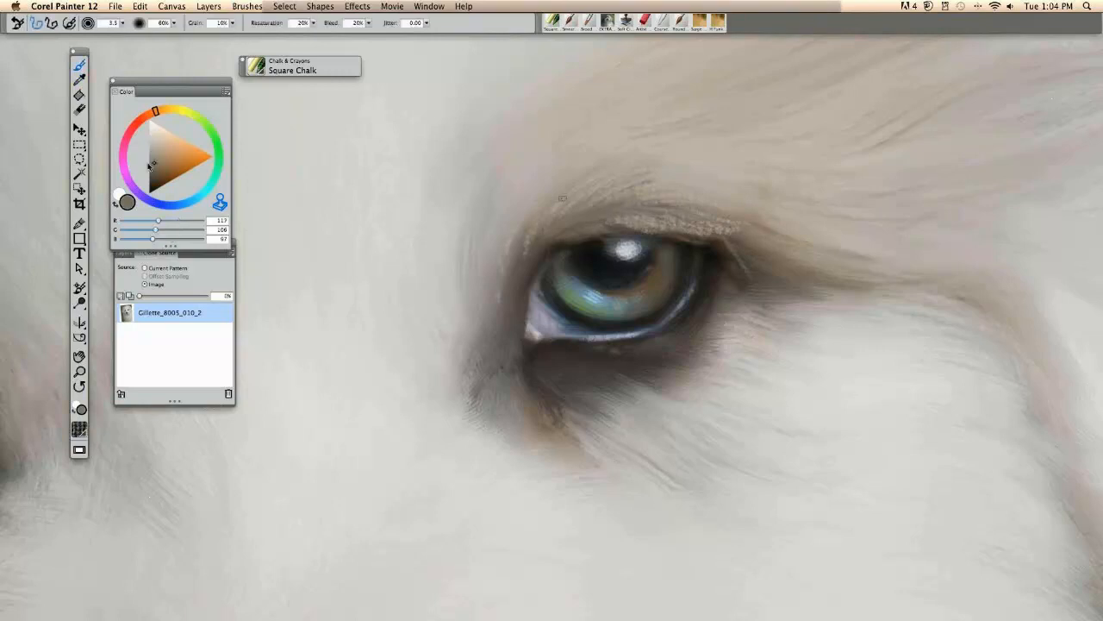
click(156, 178)
click(157, 178)
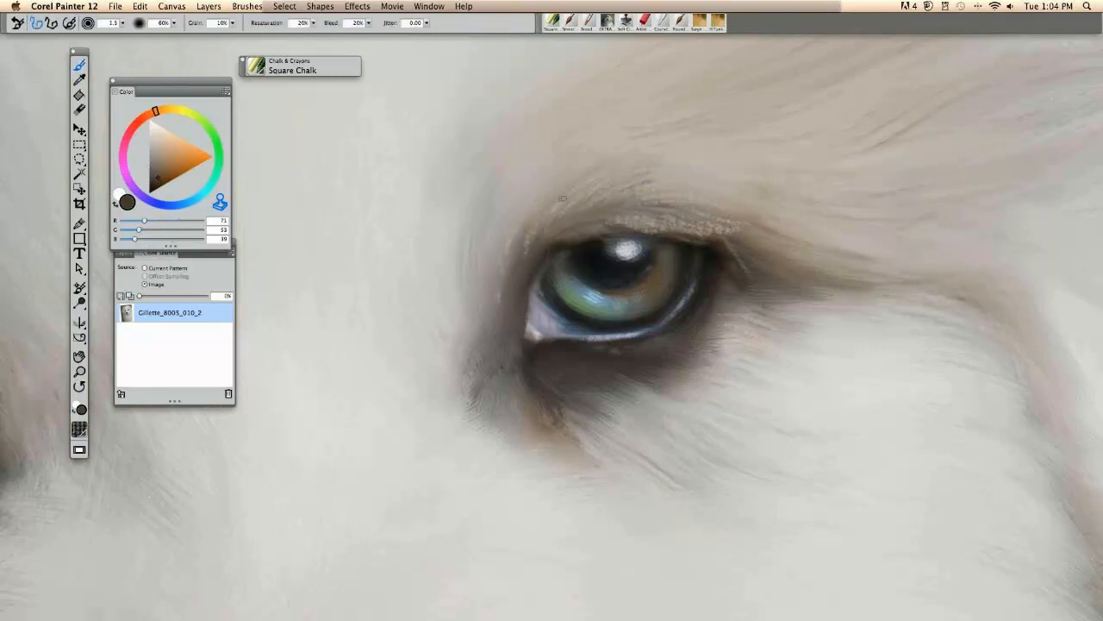
key(super+t)
key(super+t)
Enlarge the chalk to 2.5 and add pale (229, 223, 219) hairs to the fur around the eye, checking against the tracing reference
key(bracketright)
key(super+t)
key(super+t)
key(super+t)
key(super+t)
key(super+t)
key(super+t)
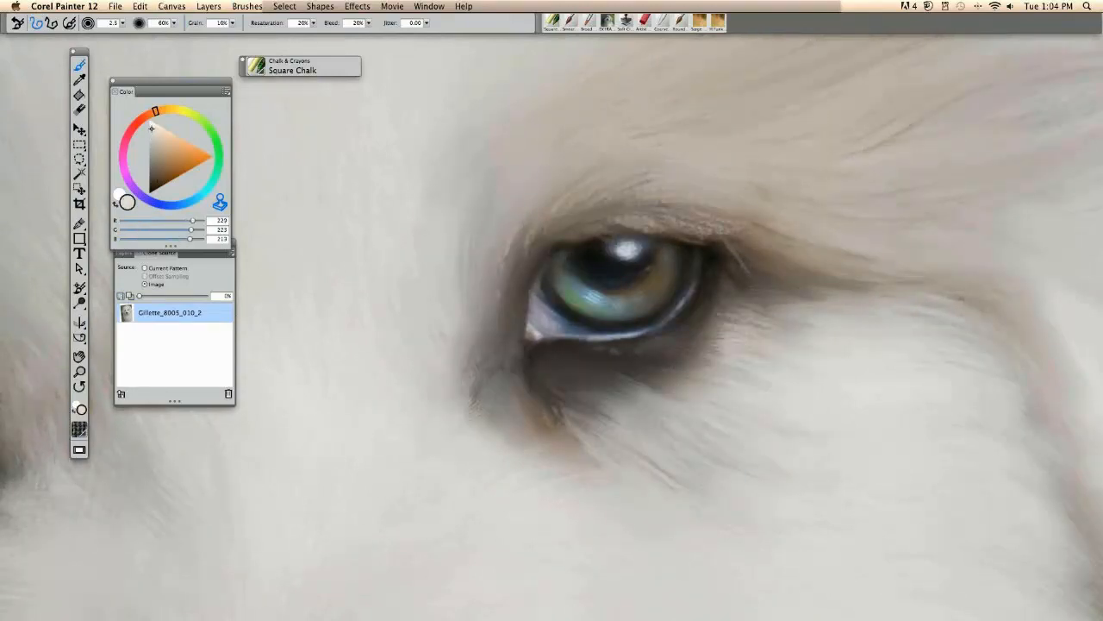
Switch to the Detail Oils Brush from the Oils category, with 30% resaturation and a size of 5.4
click(251, 66)
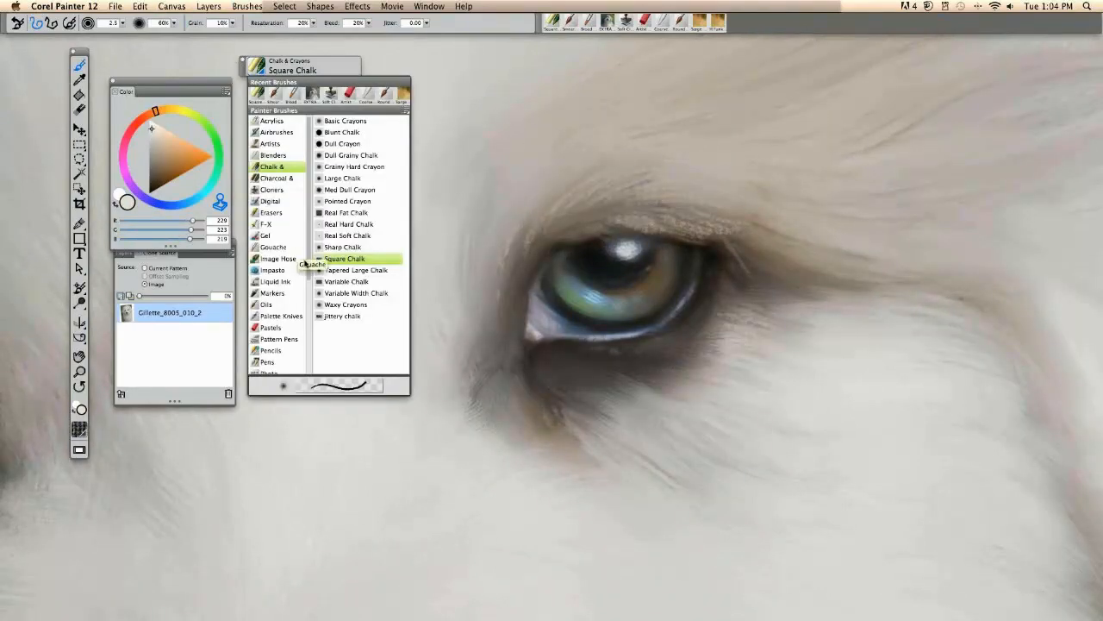
scroll(305, 274, down, 2)
scroll(294, 259, down, 5)
click(267, 229)
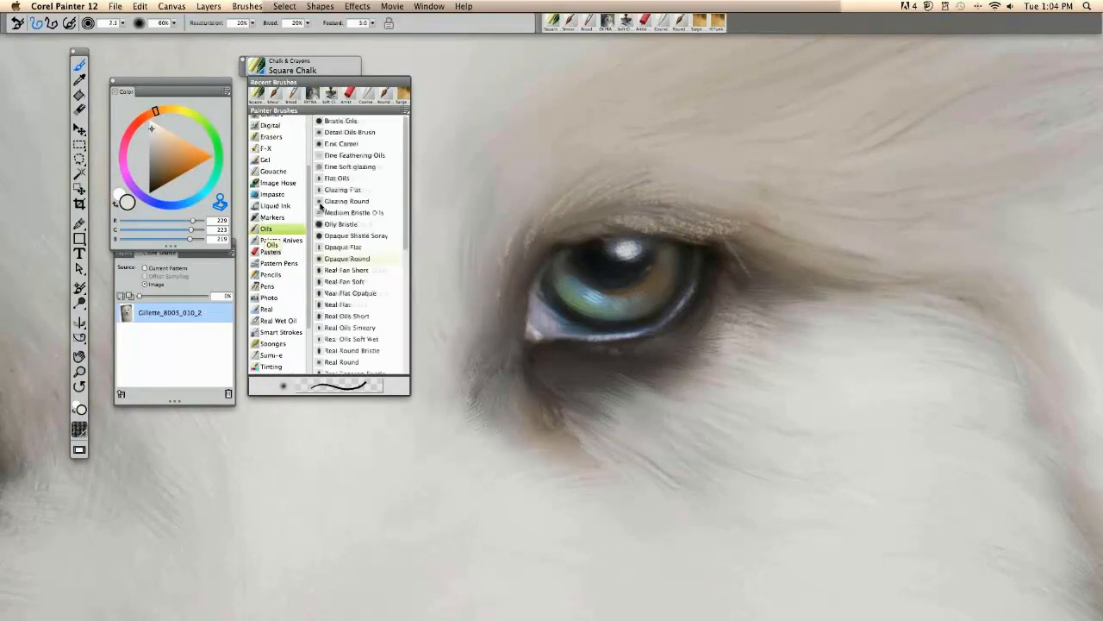
click(349, 131)
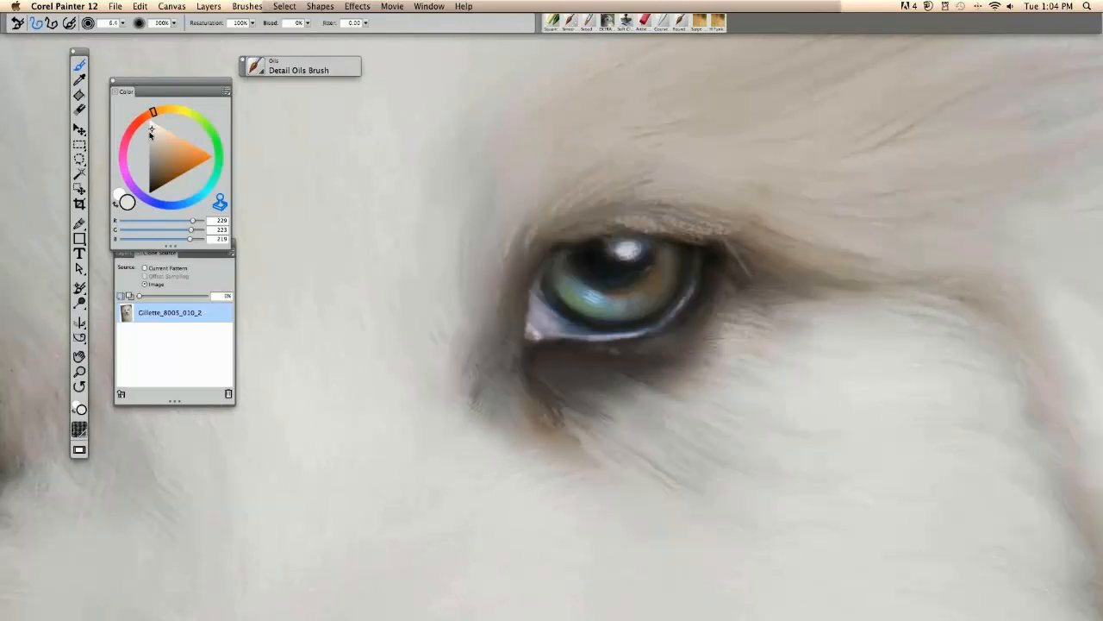
drag(231, 23, 266, 29)
text(30)
key(Return)
key(bracketleft)
Paint fine pale hairs along the upper eyelid from the inner corner to the outer end, following the tracing reference
drag(619, 194, 657, 185)
drag(610, 206, 679, 192)
key(super+t)
key(super+t)
drag(622, 218, 727, 237)
mouse_move(648, 212)
mouse_down()
mouse_move(719, 234)
mouse_move(740, 225)
mouse_up()
key(super+t)
key(super+t)
drag(586, 223, 619, 231)
mouse_move(574, 223)
mouse_down()
mouse_move(597, 228)
mouse_move(618, 189)
mouse_move(606, 229)
mouse_up()
key(super+t)
key(super+t)
Sample the warm grey fur color (181, 174, 168) and paint soft highlights on the lower eye rim and inner corner
alt+click(547, 178)
key(super+t)
key(super+t)
key(super+t)
key(super+t)
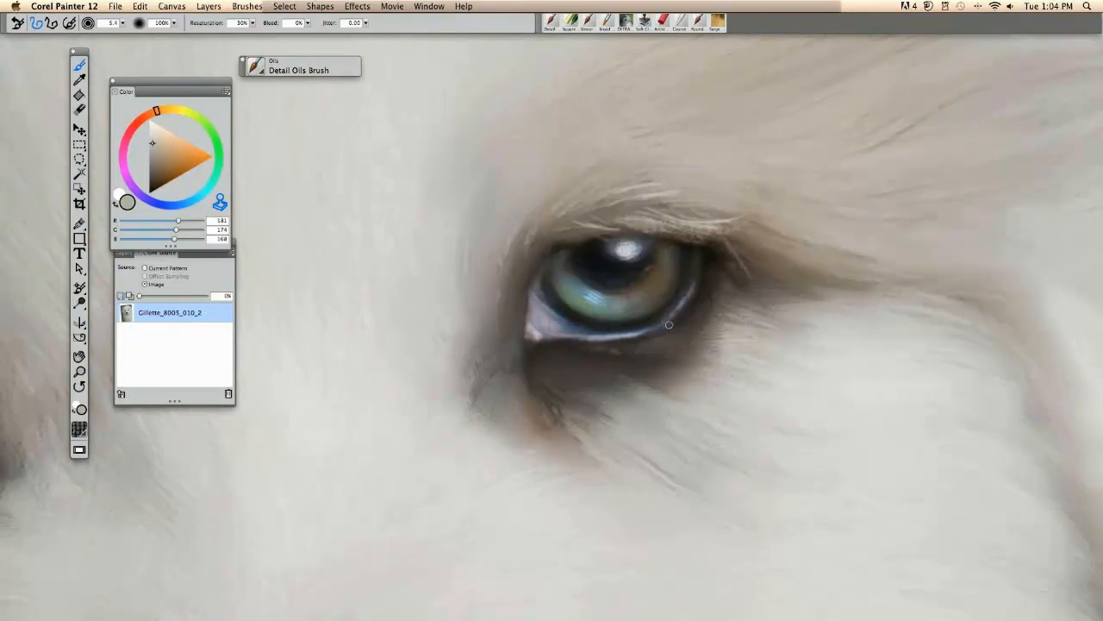
drag(685, 316, 645, 332)
key(super+t)
key(super+t)
drag(528, 333, 534, 337)
key(super+t)
key(super+t)
Check the detailed eye from farther out and save the painting in Photoshop format with the Adobe RGB (1998) profile embedded
key(super+minus)
key(super+minus)
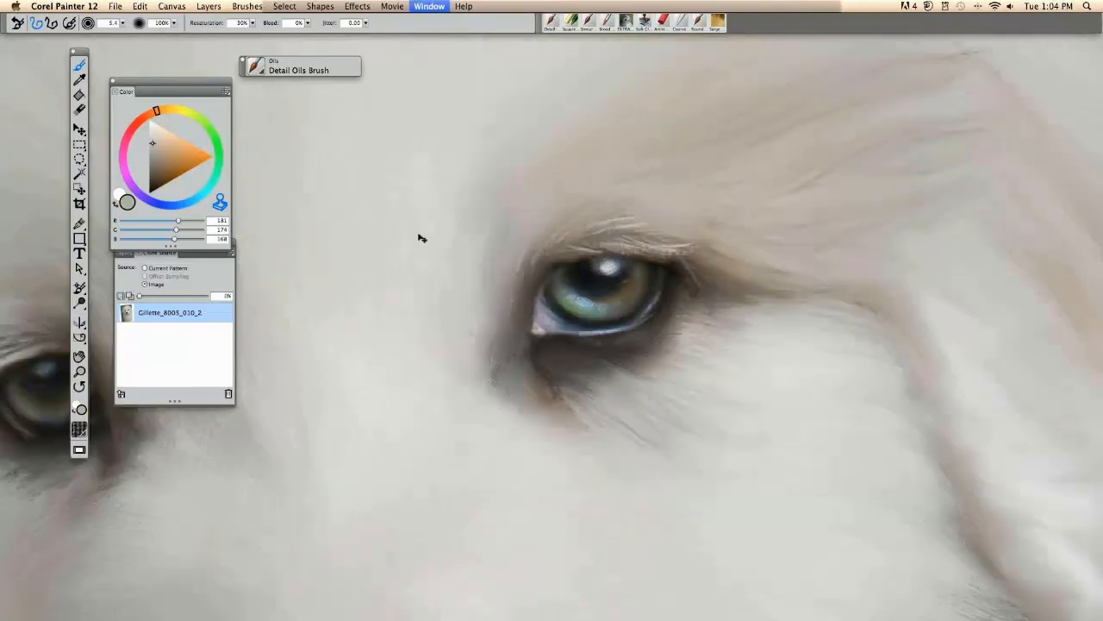
key(super+minus)
key(super+minus)
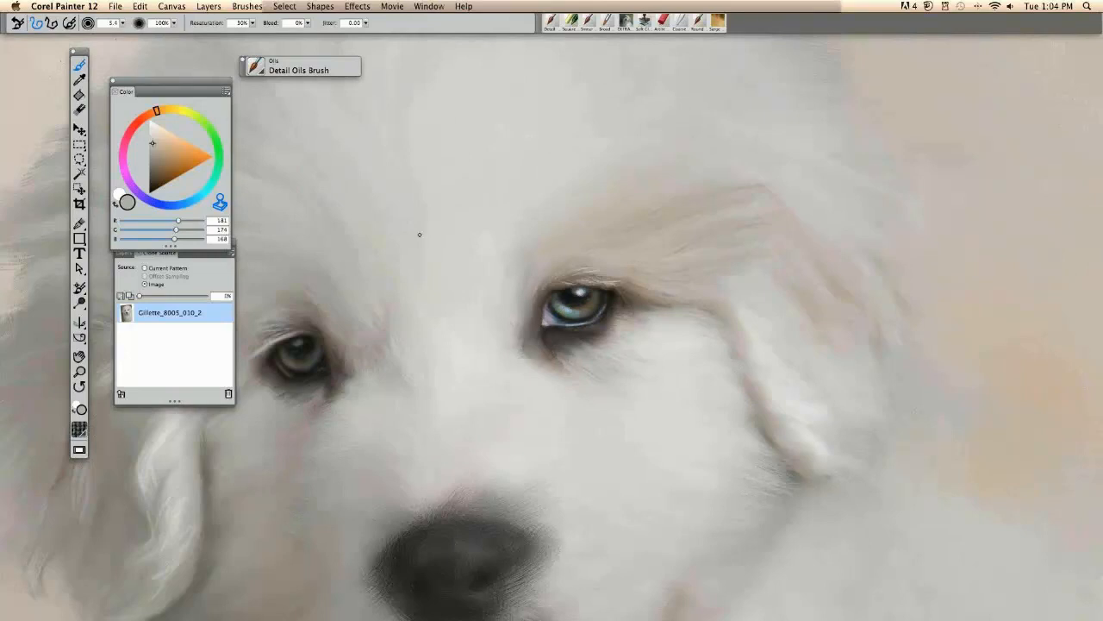
key(super+plus)
key(super+plus)
key(super+plus)
key(shift+super+s)
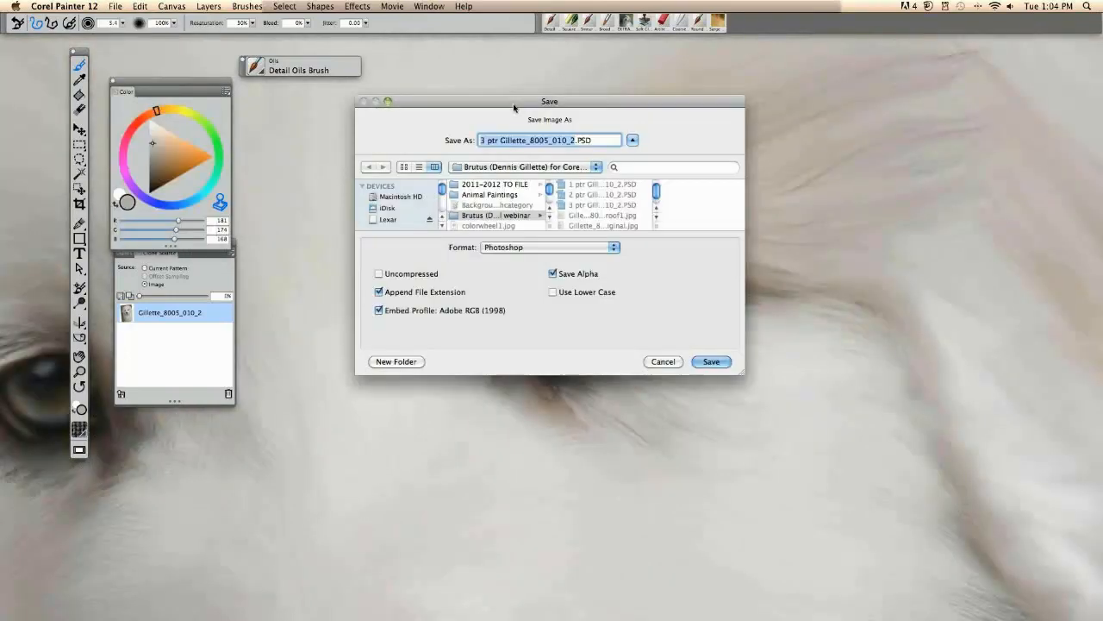
key(Return)
click(633, 171)
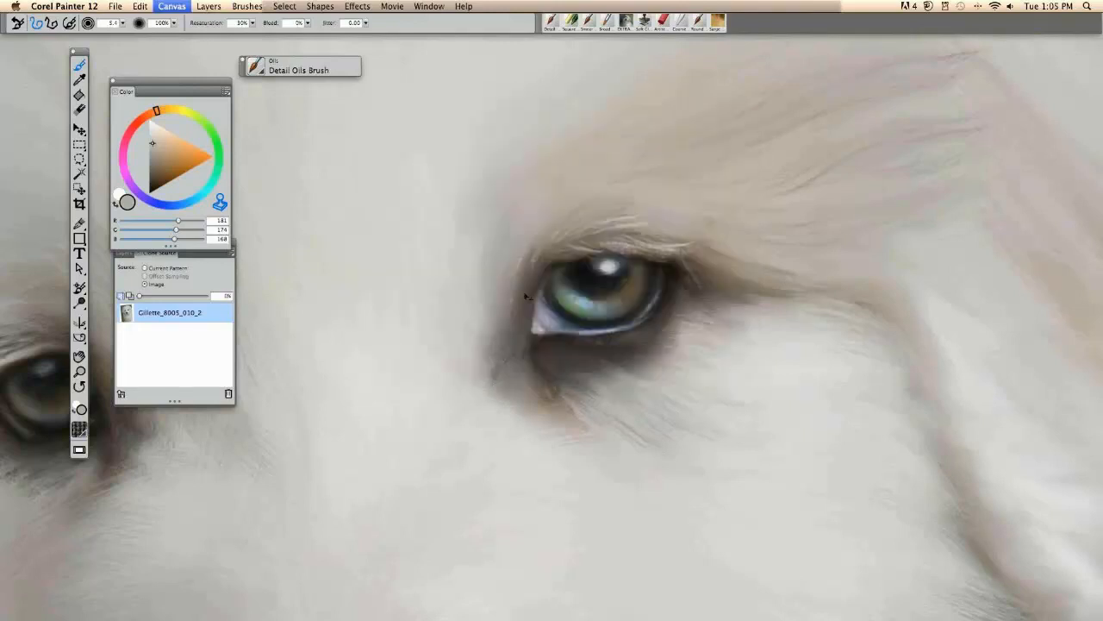
Dab orange-brown (174, 104, 44) into the lower part of the iris with the Detail Oils Brush
key(super+t)
click(182, 162)
key(super+t)
drag(613, 301, 608, 307)
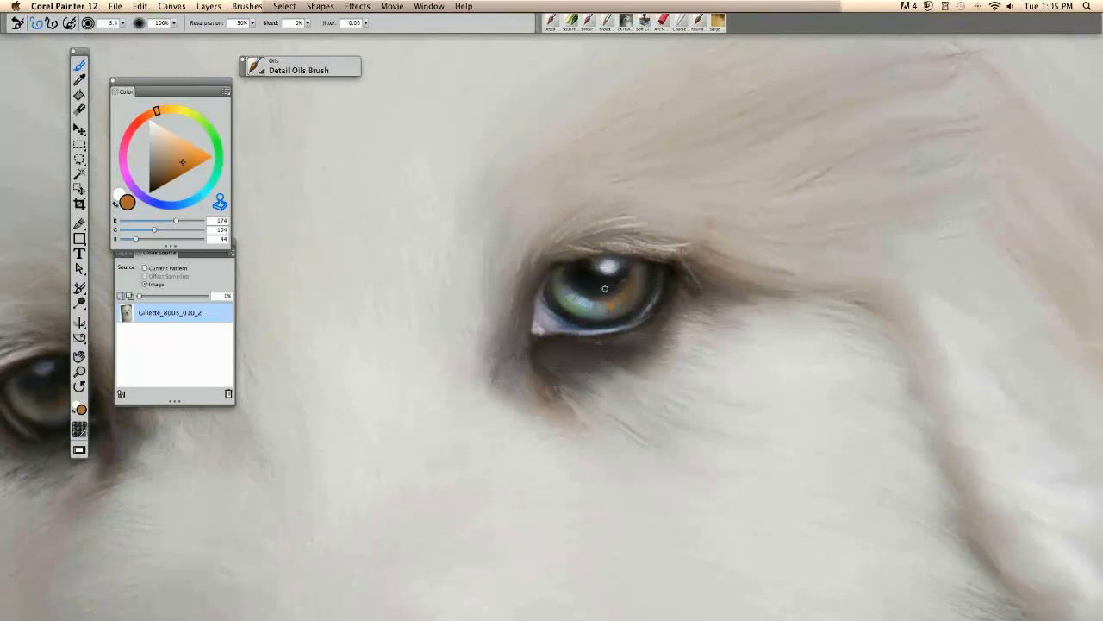
Switch to the Smeary Round oils brush and blend the orange-brown into the iris and eye edge
click(254, 69)
scroll(328, 253, down, 5)
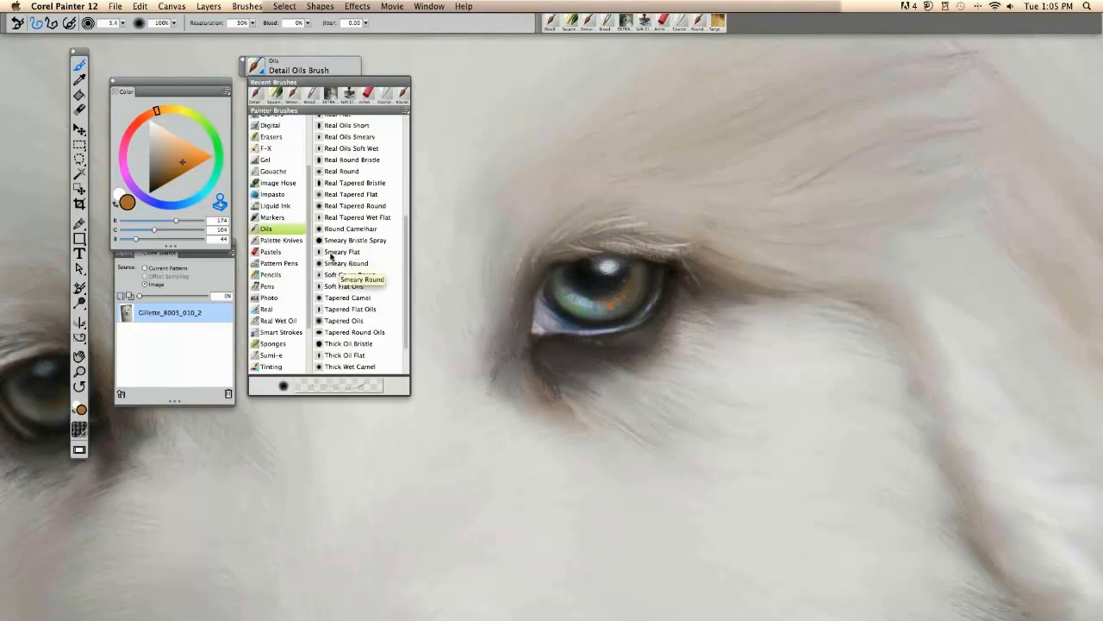
click(333, 263)
drag(550, 289, 541, 261)
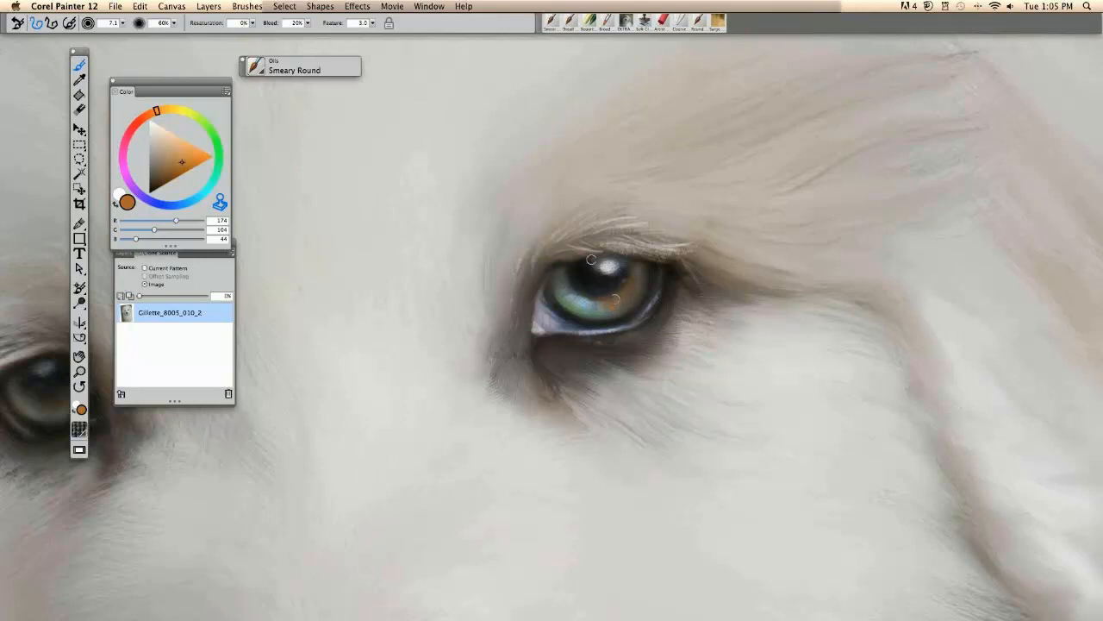
Examine the detailed eye against the other eye and the whole portrait from farther out
key(super+minus)
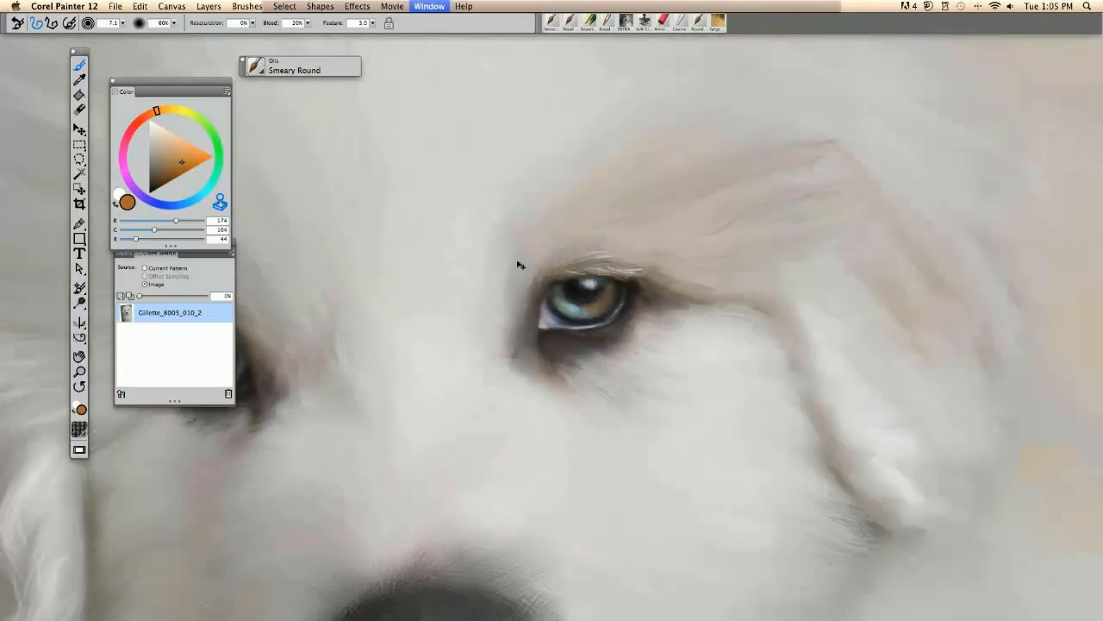
key(super+minus)
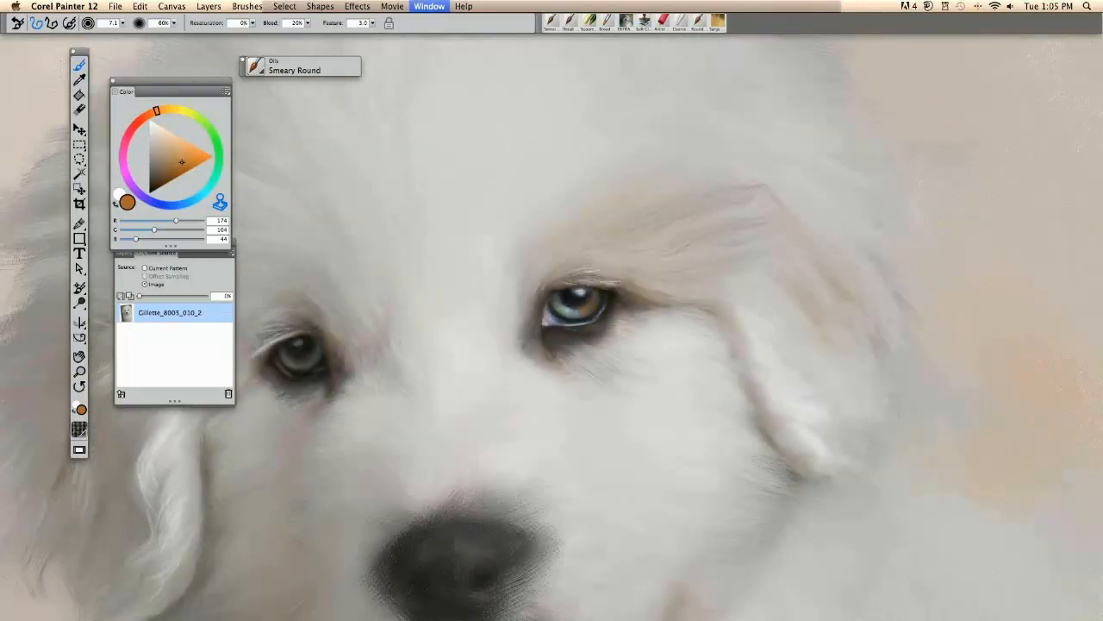
key(super+minus)
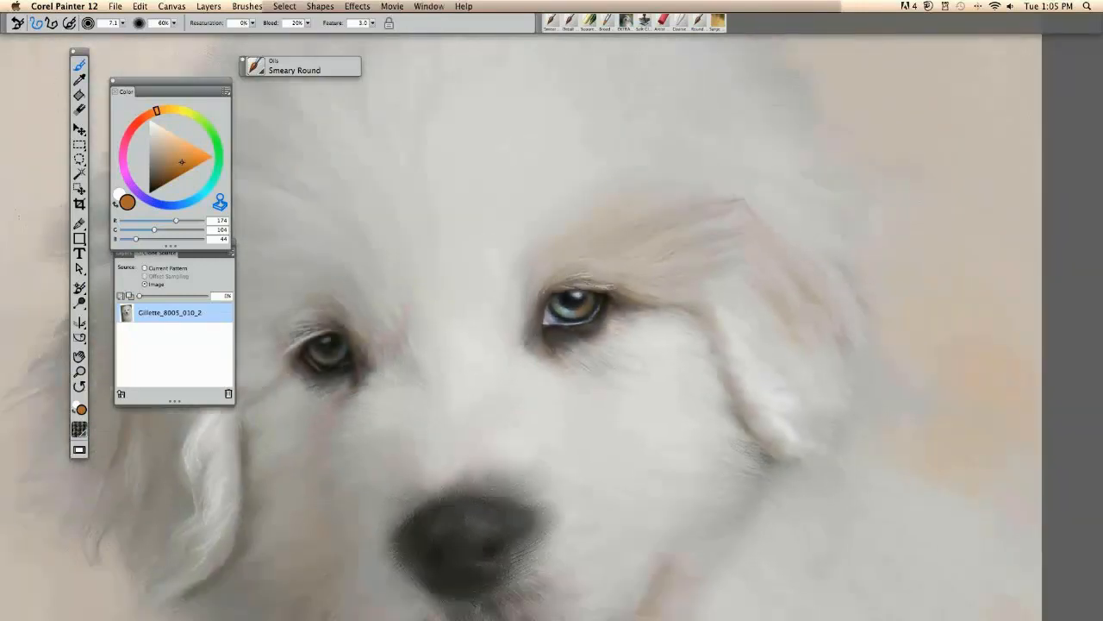
key(super+minus)
key(Return)
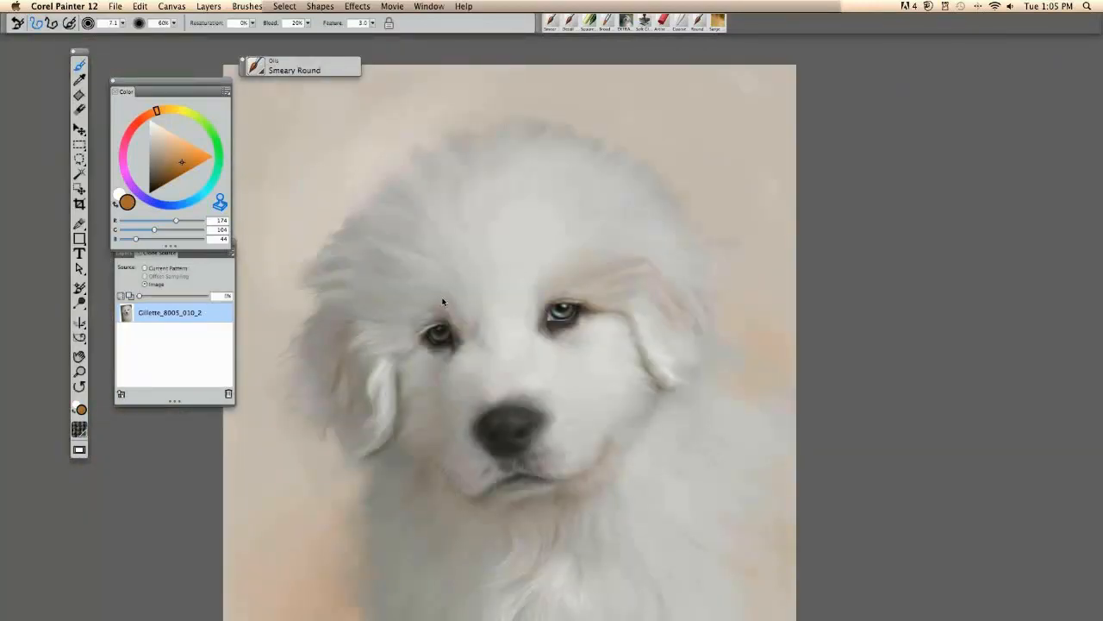
key(super+plus)
key(super+plus)
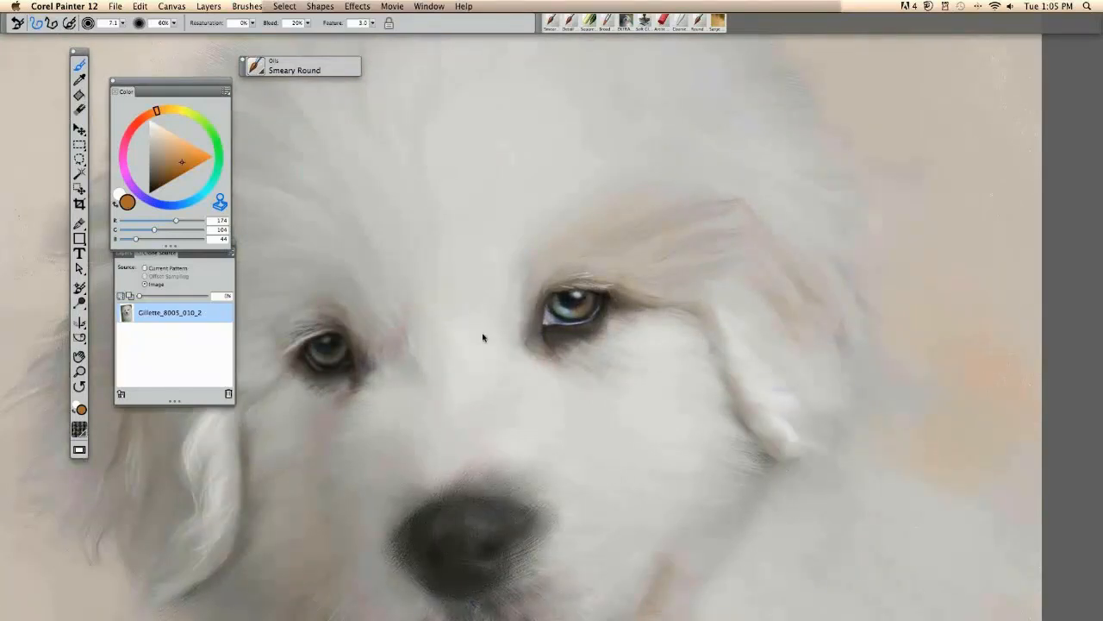
Use Smeary Round with clone color to define the nostril nearer the detailed eye, and enlarge the brush to 12.1
drag(482, 337, 544, 191)
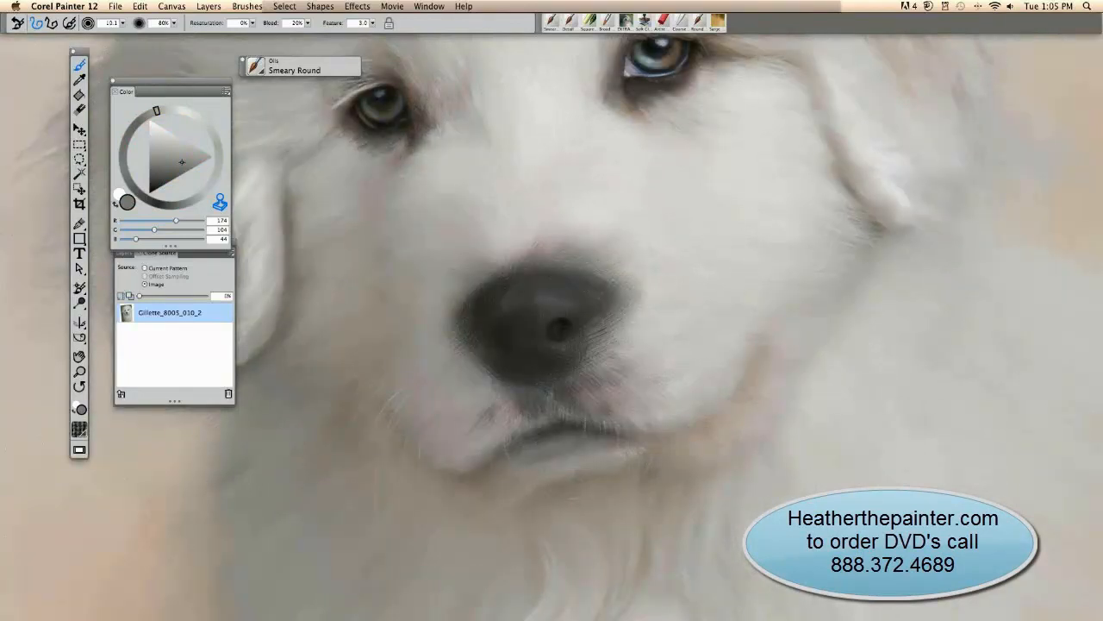
drag(552, 323, 559, 338)
key(super+t)
key(super+t)
key(])
Darken the other nostril with cloned color, checking its shape against the tracing reference
key(super+t)
key(super+t)
key(super+t)
key(super+t)
key(super+t)
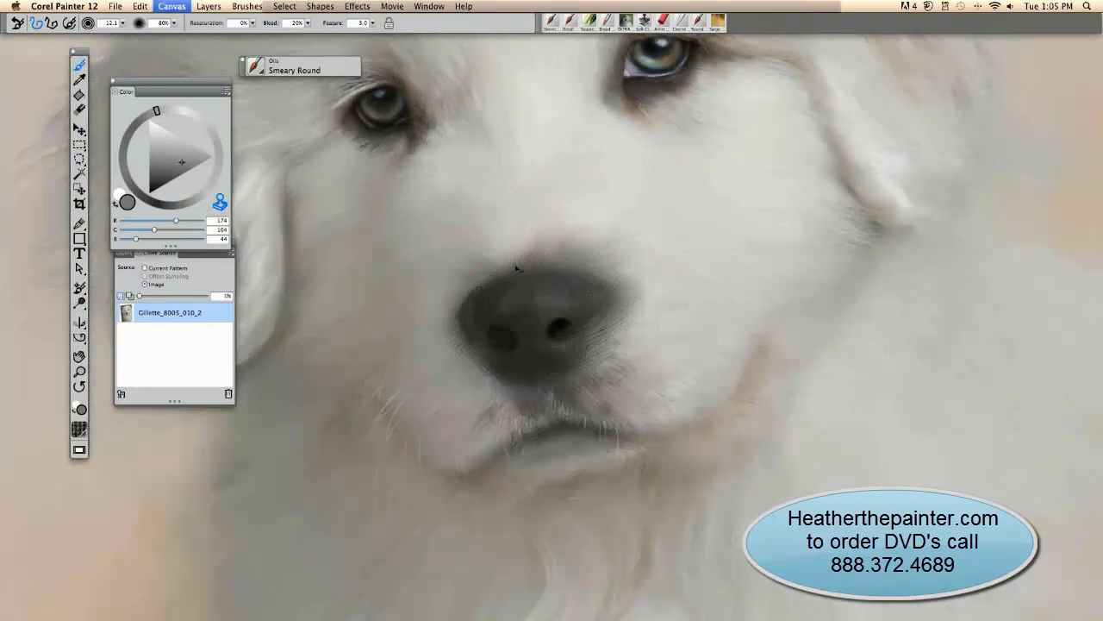
Refine both nostrils and the lower part of the nose with cloned color, comparing repeatedly with the tracing reference
key(super+t)
key(super+t)
key(super+t)
key(super+t)
key(super+t)
key(super+t)
key(super+t)
key(super+t)
key(super+t)
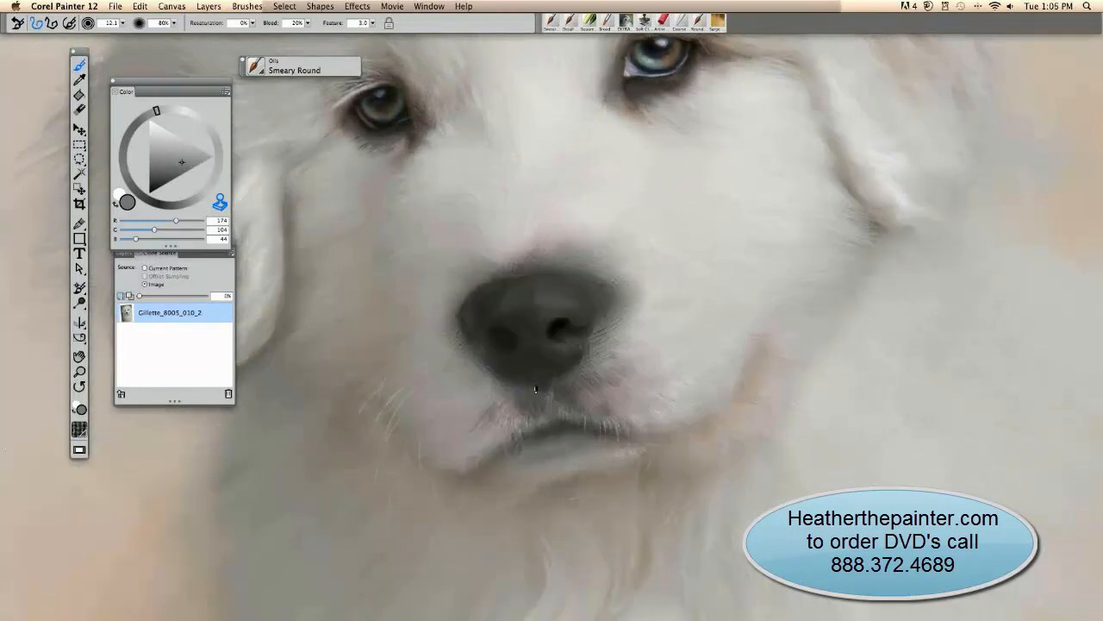
Shape the nostril edges and the crease down the center of the nose, following the tracing reference
key(super+t)
key(super+t)
key(super+t)
key(super+t)
key(super+t)
key(super+t)
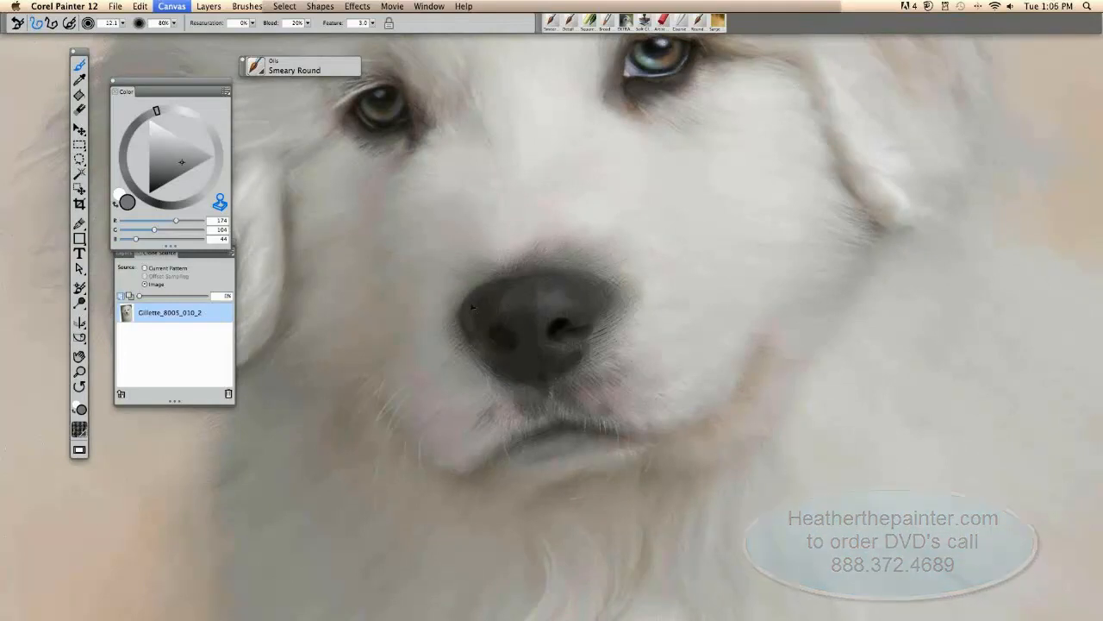
Add cloned light grey highlights to the top of the nose with Smeary Round at 20% resaturation
key(super+t)
key(super+t)
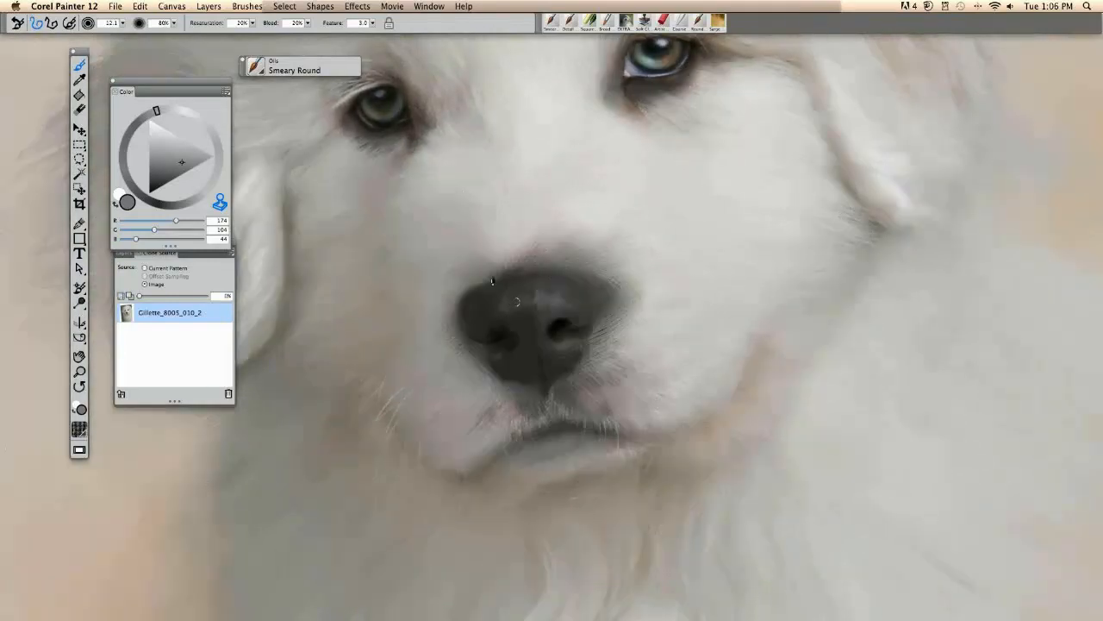
key(super+t)
key(super+t)
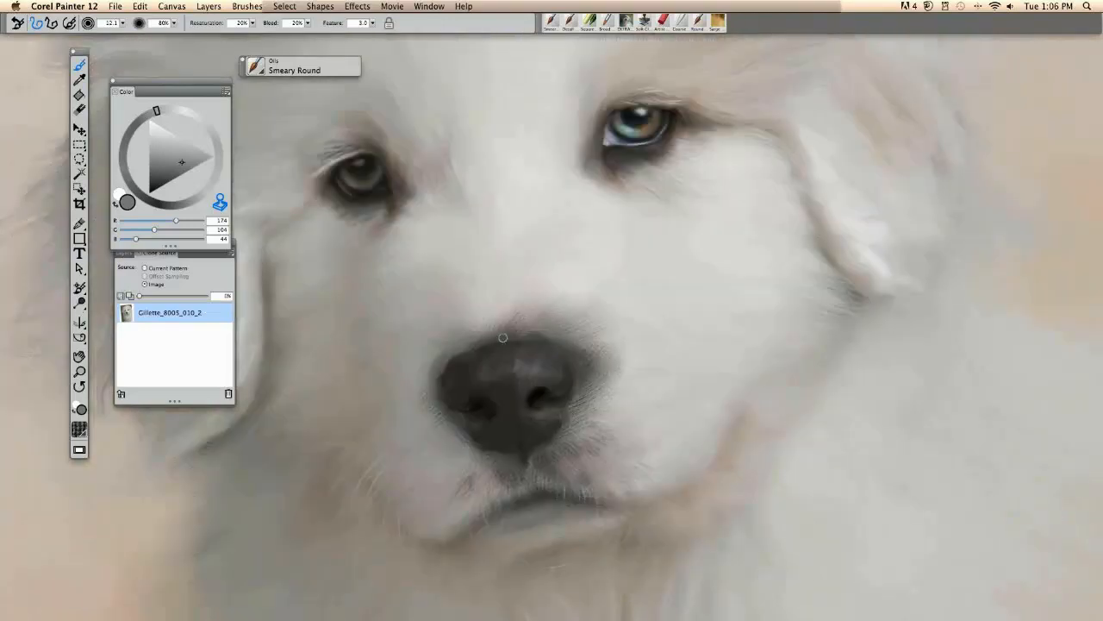
key(super+t)
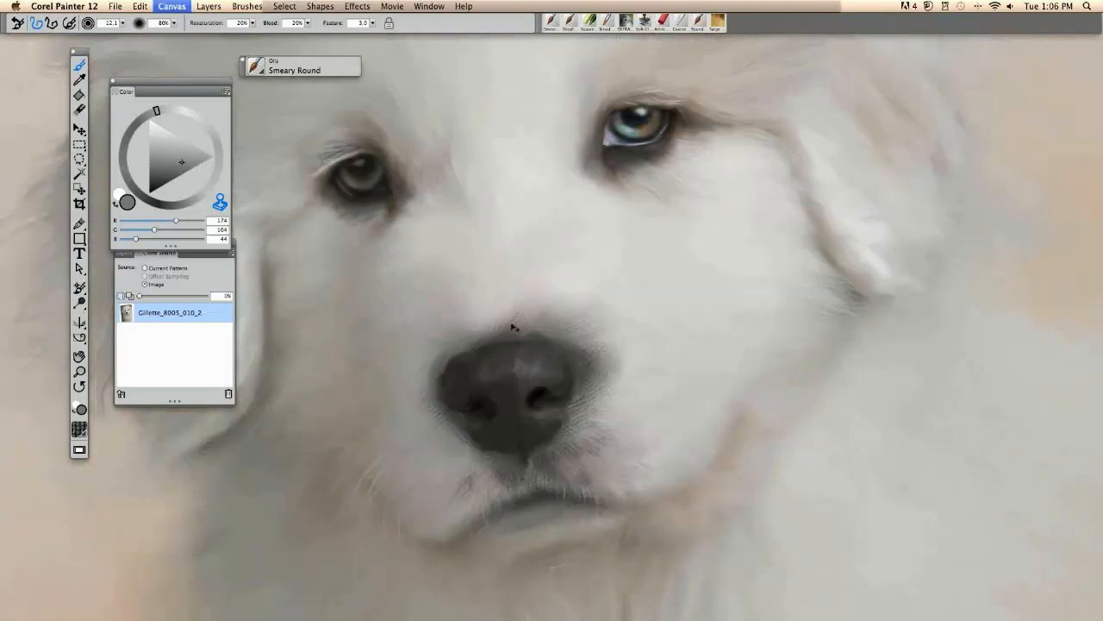
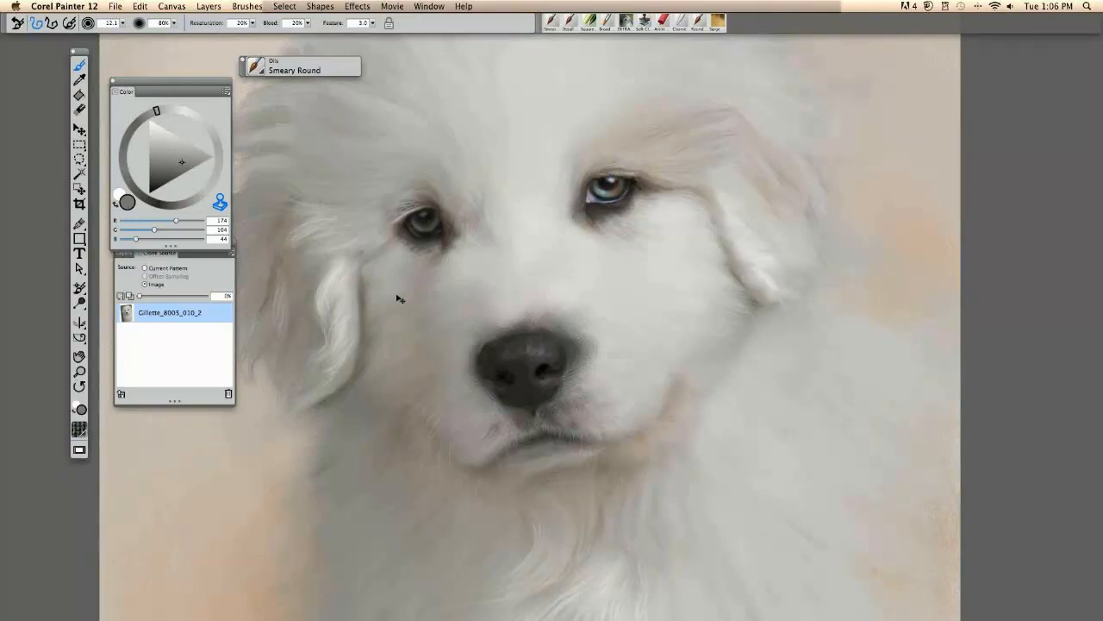
Review the nose up close and save the portrait in its current format without preserving the clone source images
key(super+plus)
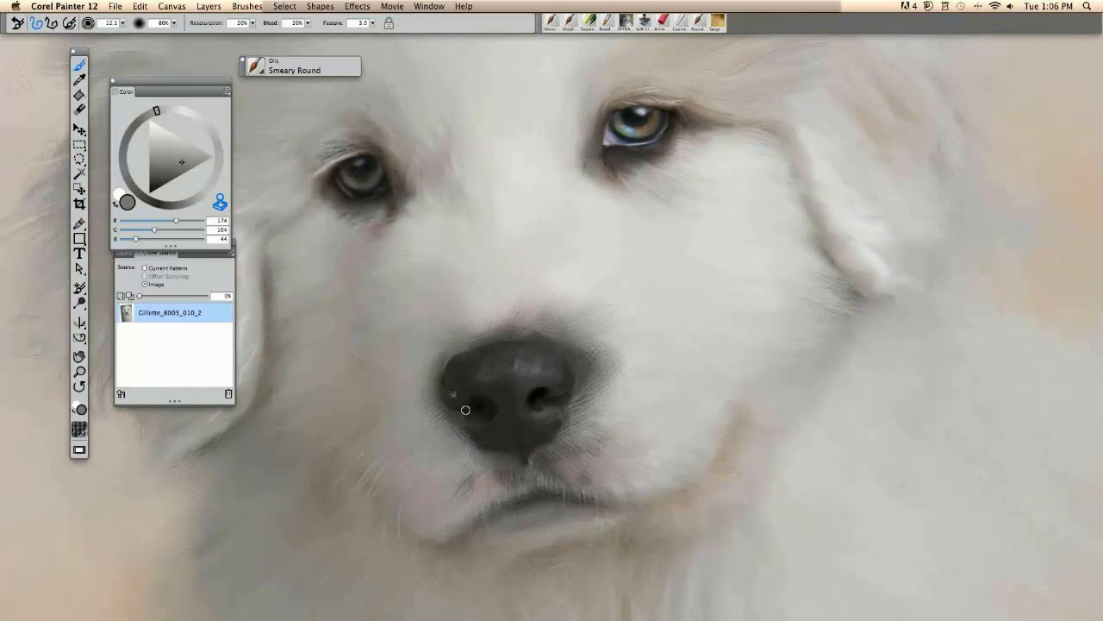
drag(452, 393, 544, 235)
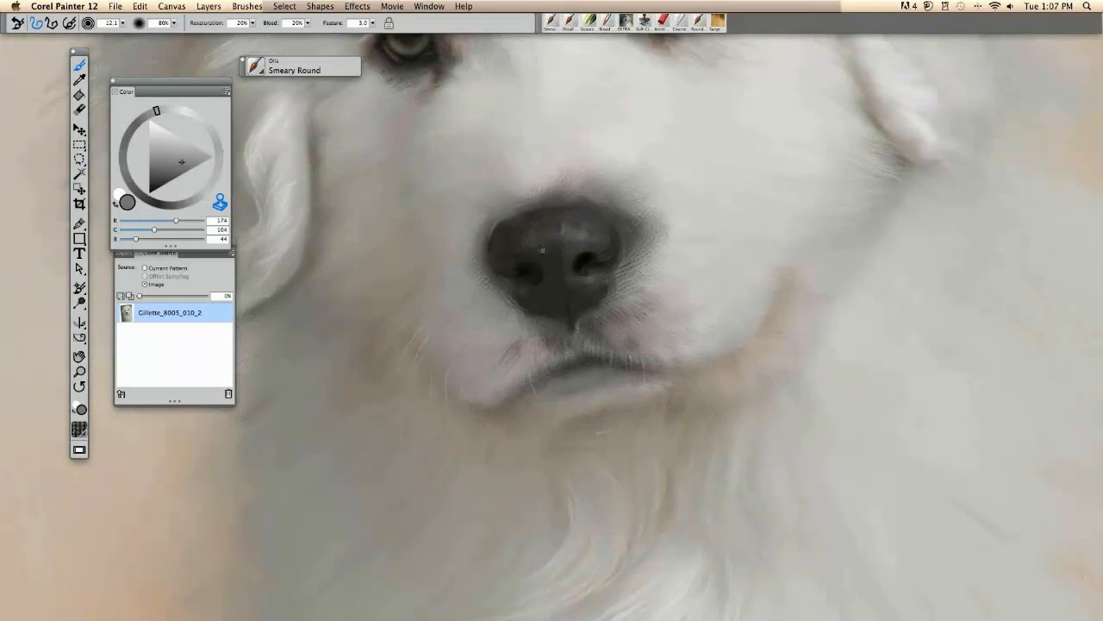
key(super+s)
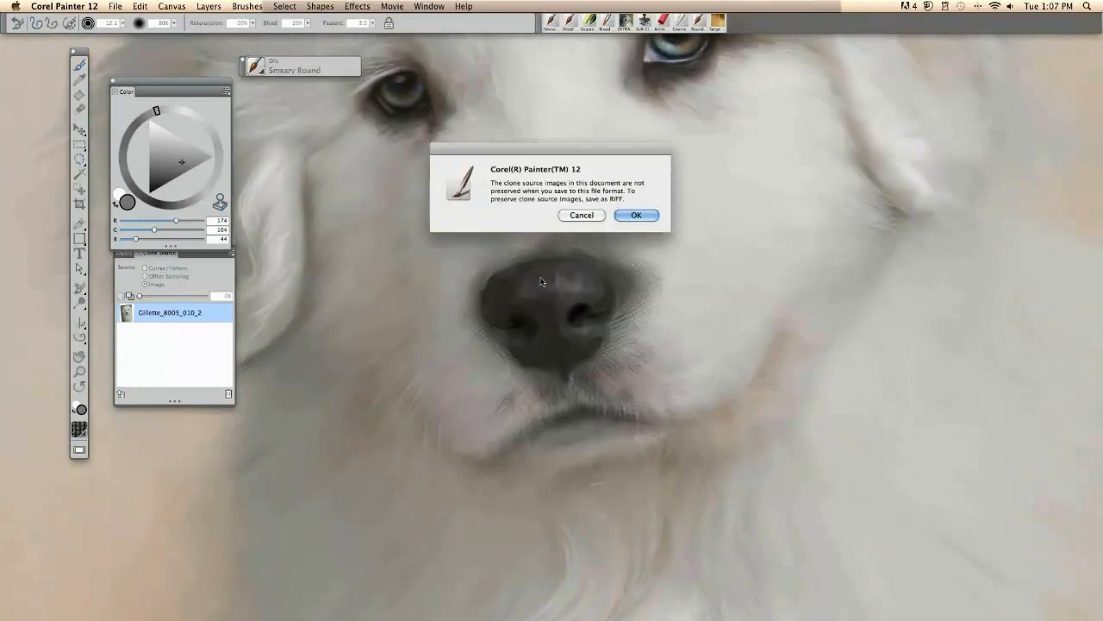
key(Return)
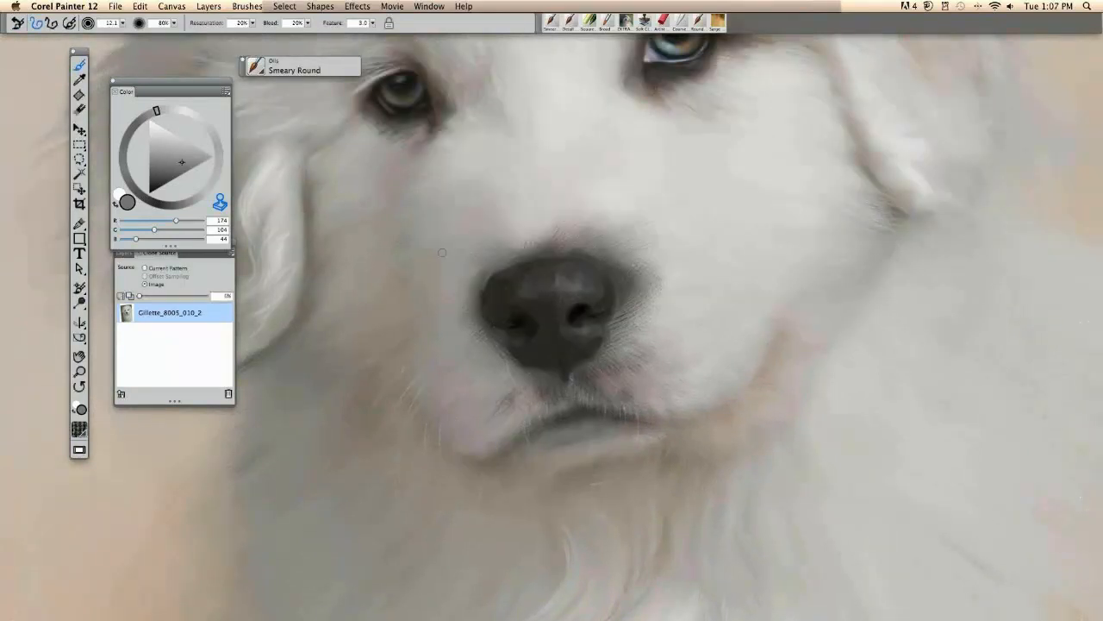
Refine the fur edges around the nose with Smeary Round, comparing repeatedly with the tracing reference
key(super+minus)
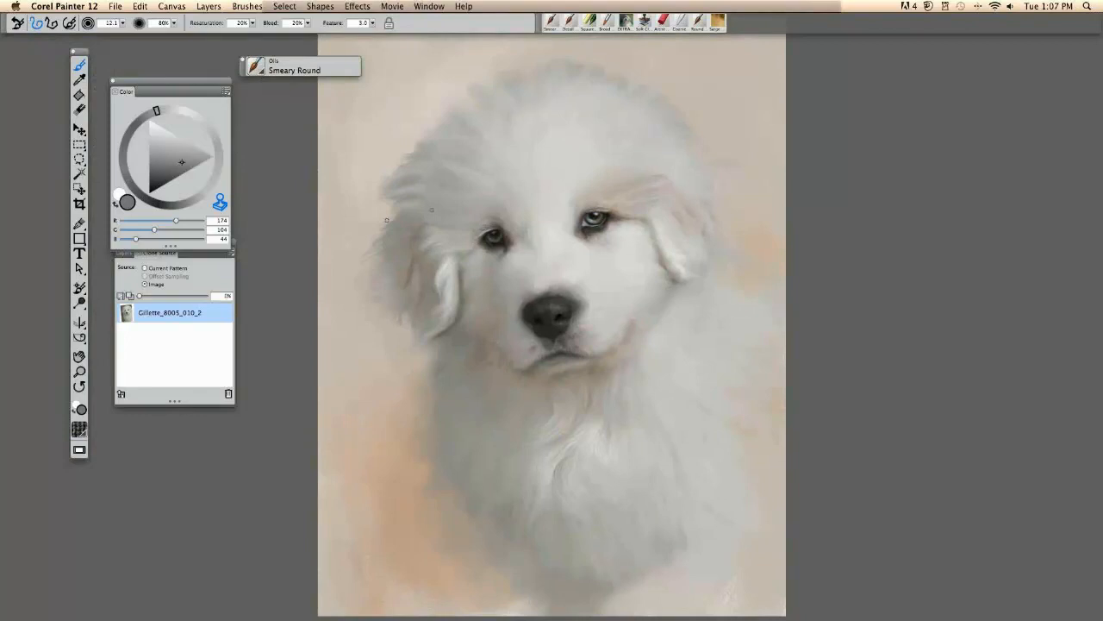
key(super+plus)
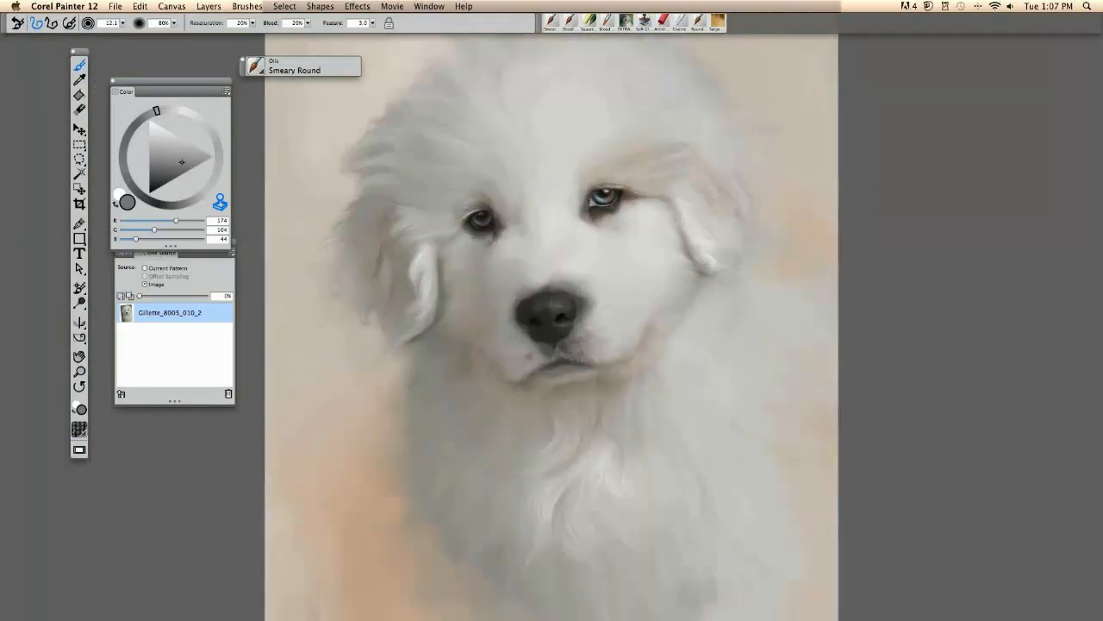
key(super+plus)
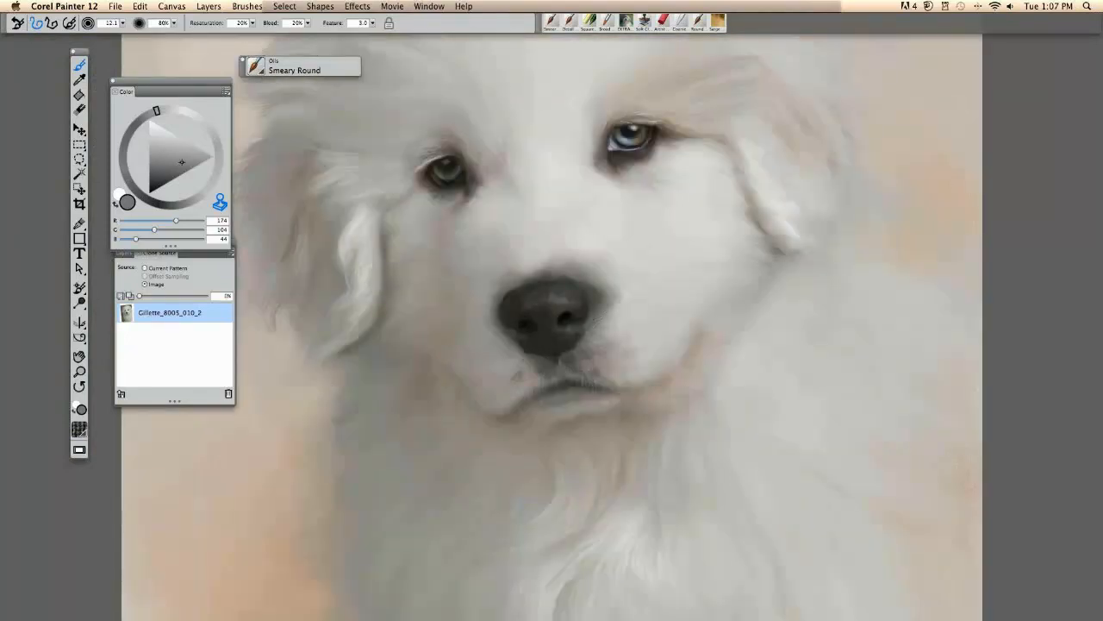
key(super+plus)
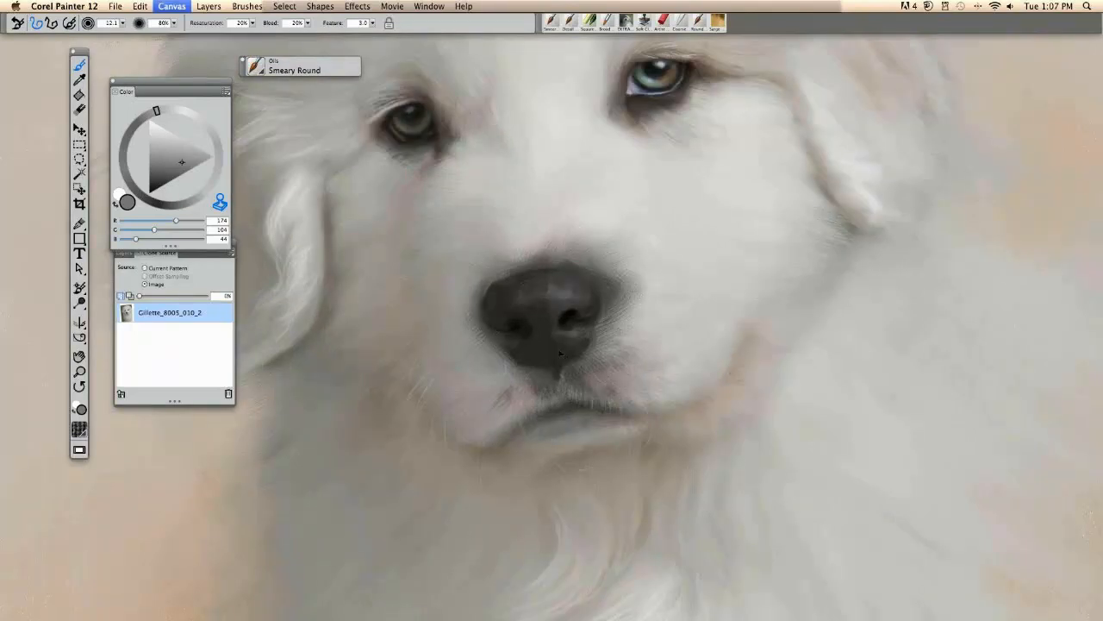
key(super+t)
key(super+t)
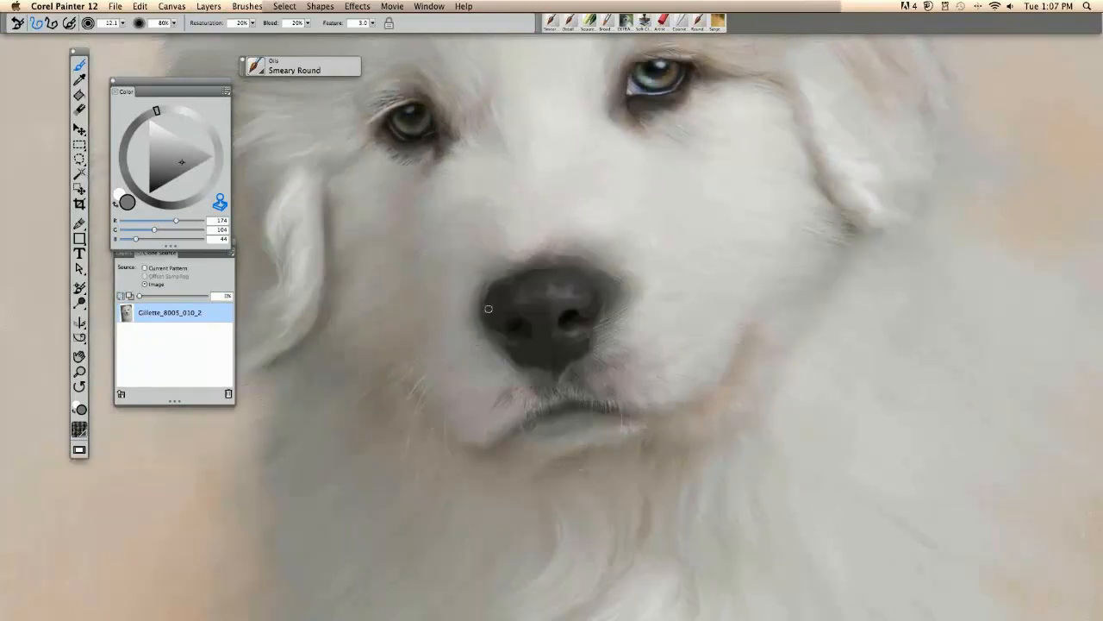
key(super+t)
key(super+t)
key(super+t)
key(super+t)
key(super+t)
key(super+t)
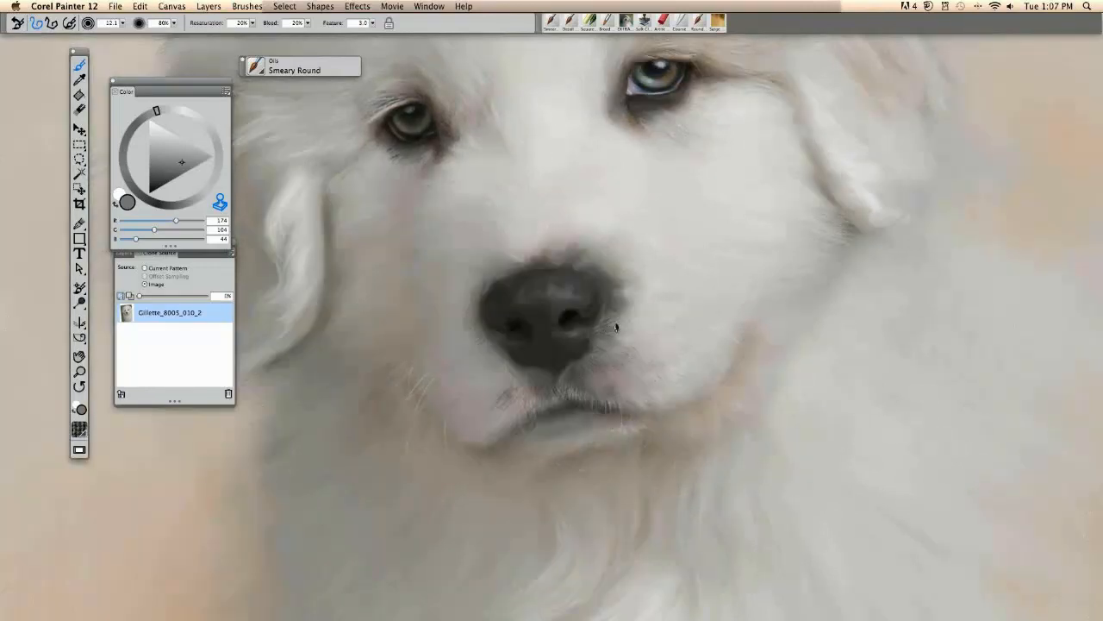
Blend fine fur strokes between the nose and mouth and across the muzzle, following the tracing reference
key(super+t)
key(super+t)
key(super+t)
key(super+t)
key(super+t)
key(super+t)
mouse_move(518, 409)
mouse_down()
mouse_move(517, 378)
mouse_move(508, 383)
mouse_up()
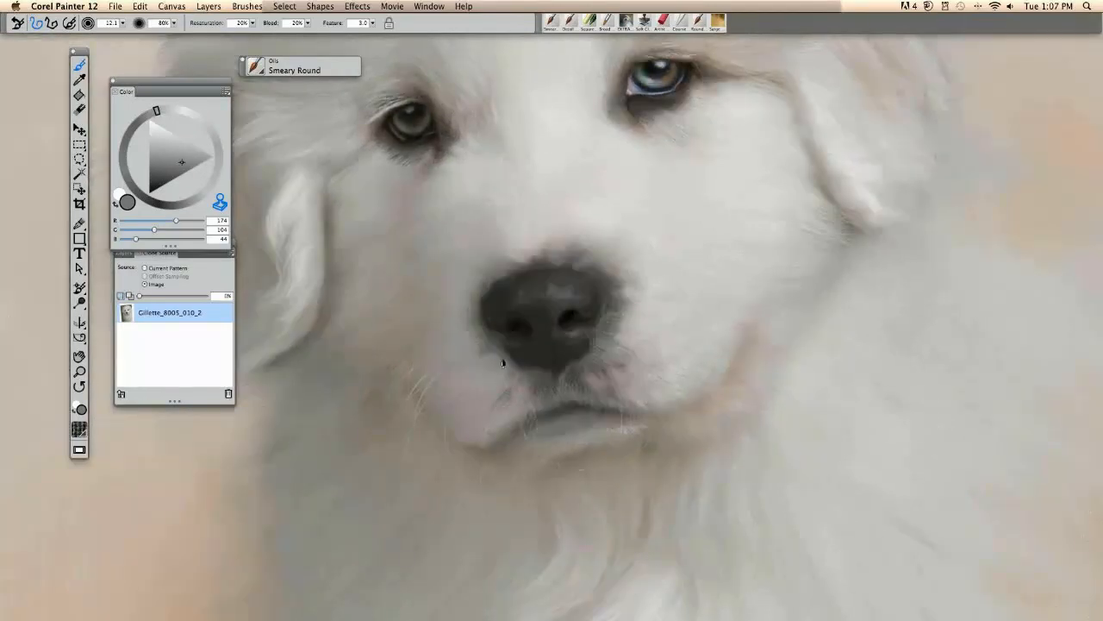
key(super+t)
key(super+t)
key(super+t)
key(super+t)
key(super+t)
key(super+t)
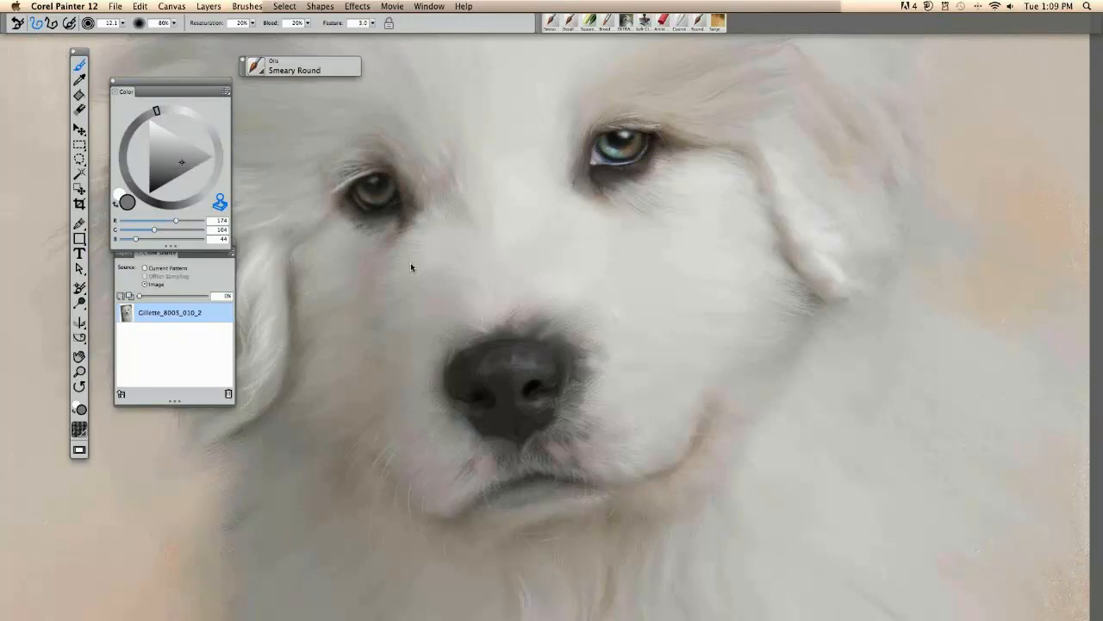
Align the Clone Source panel and the brush selector with the Color panel, and view the brush library options
click(181, 356)
drag(149, 242, 149, 257)
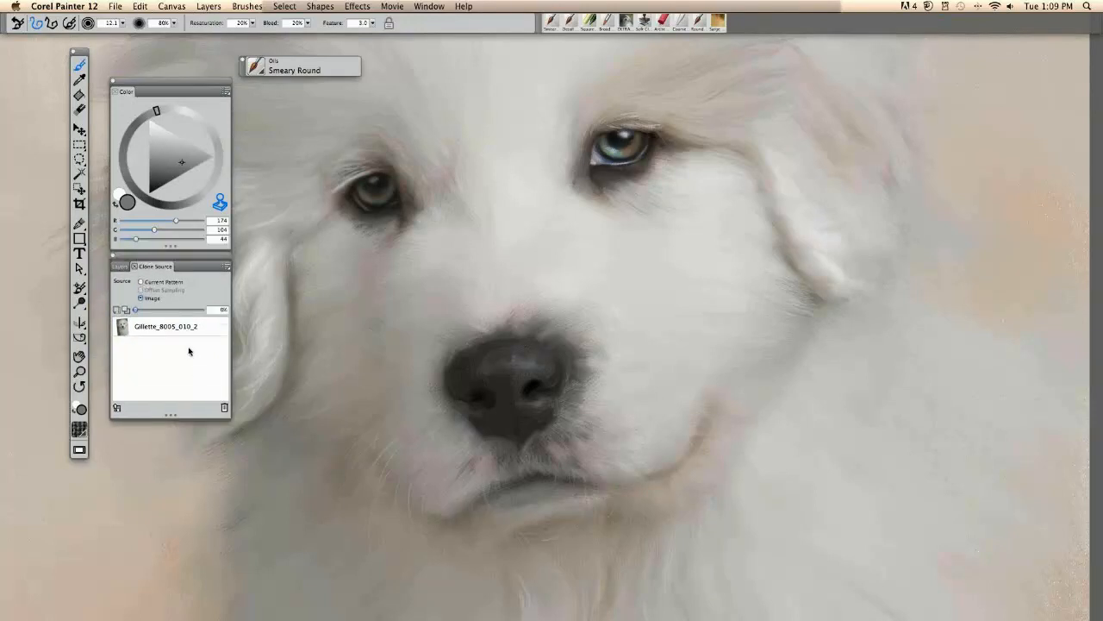
click(260, 71)
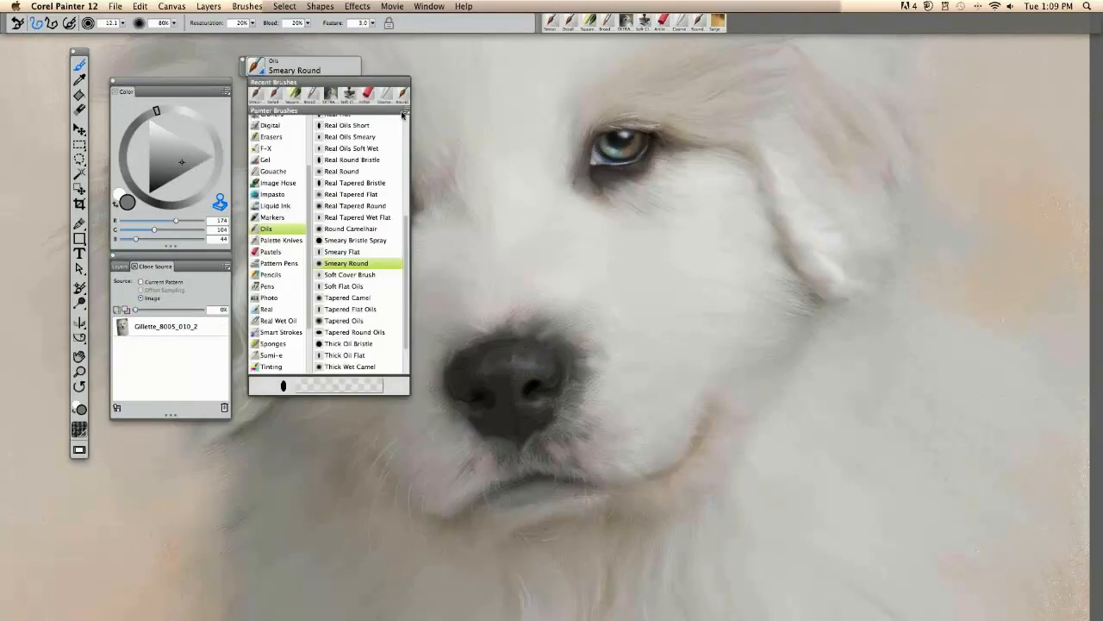
click(406, 112)
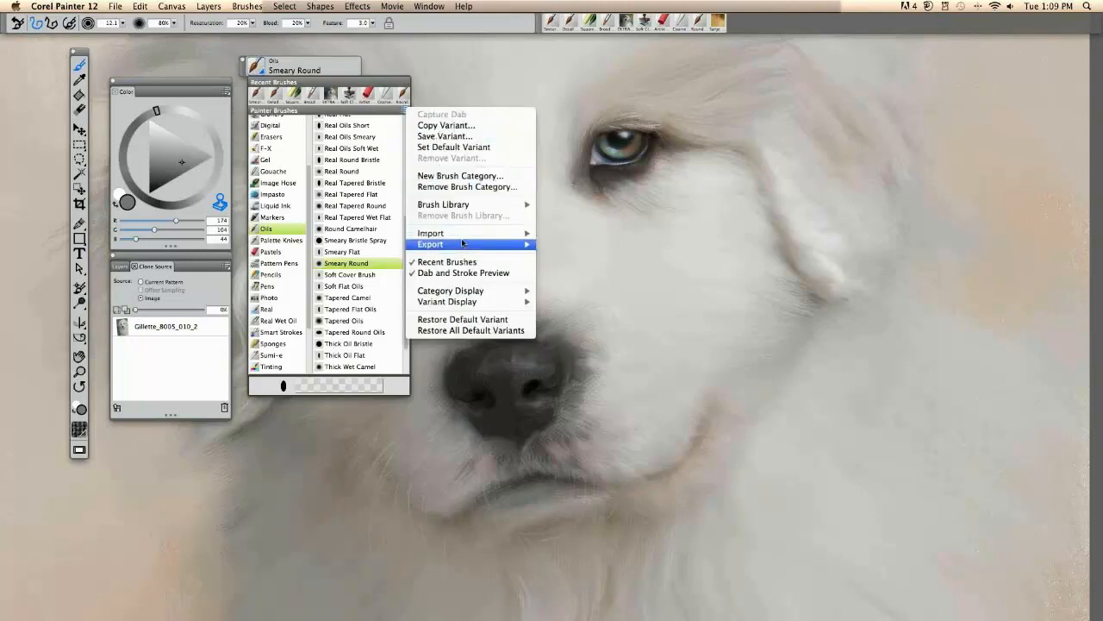
click(316, 76)
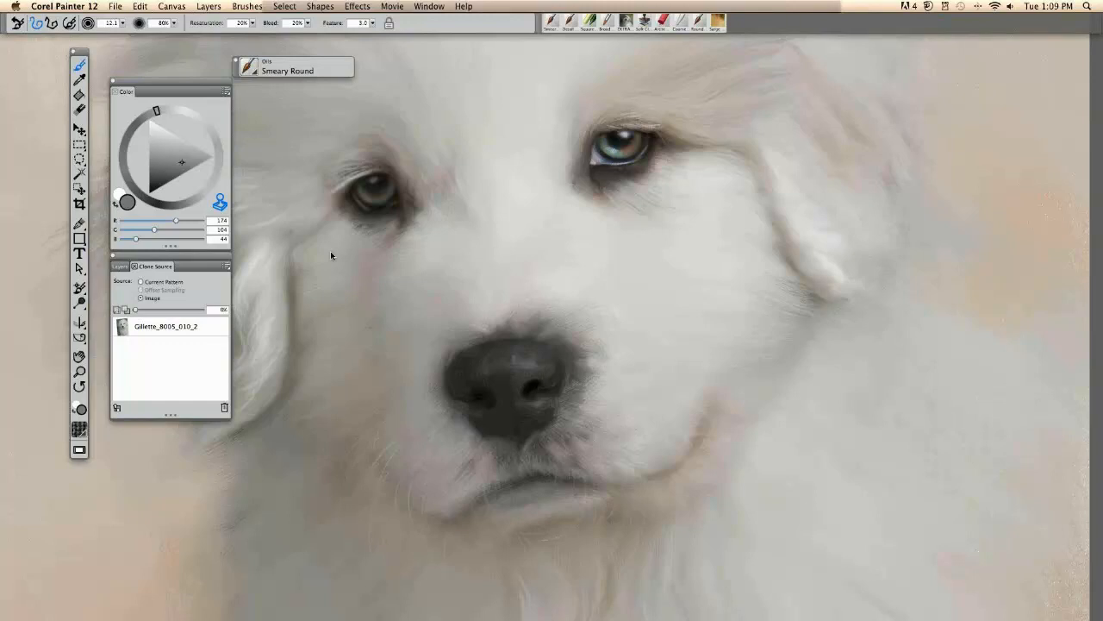
Choose the Liquid Oil variant from the Real Wet Oil brushes
click(250, 68)
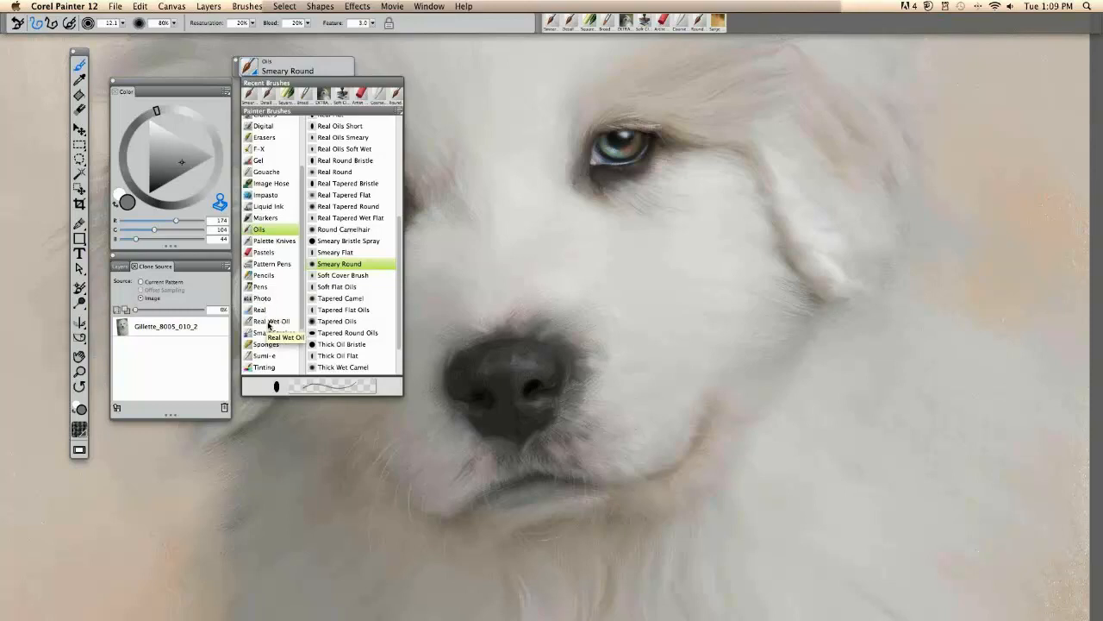
click(269, 322)
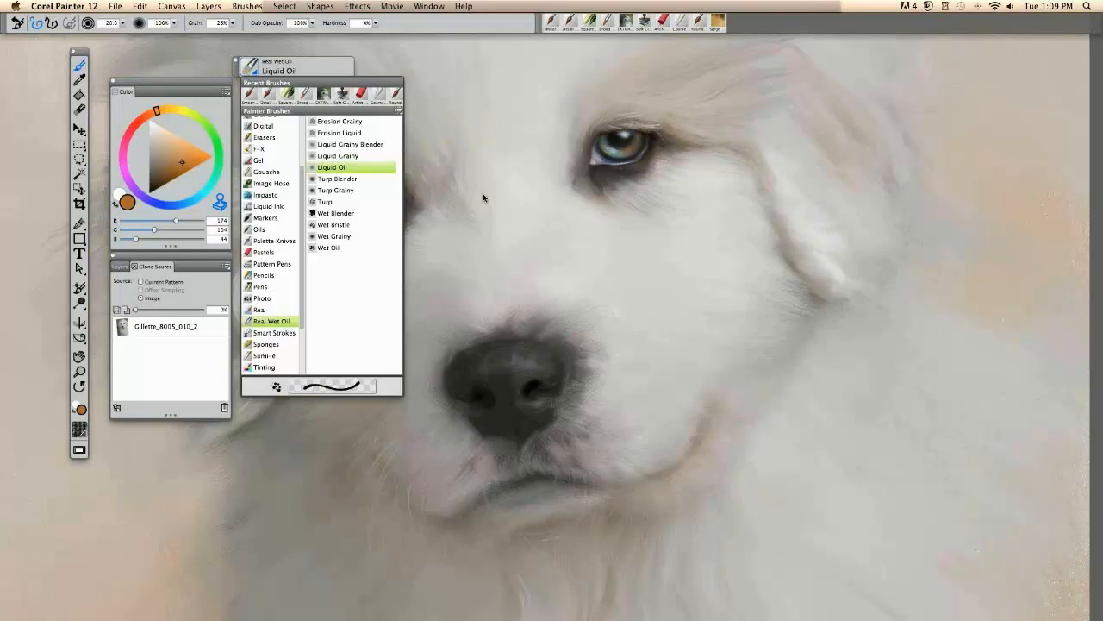
click(515, 191)
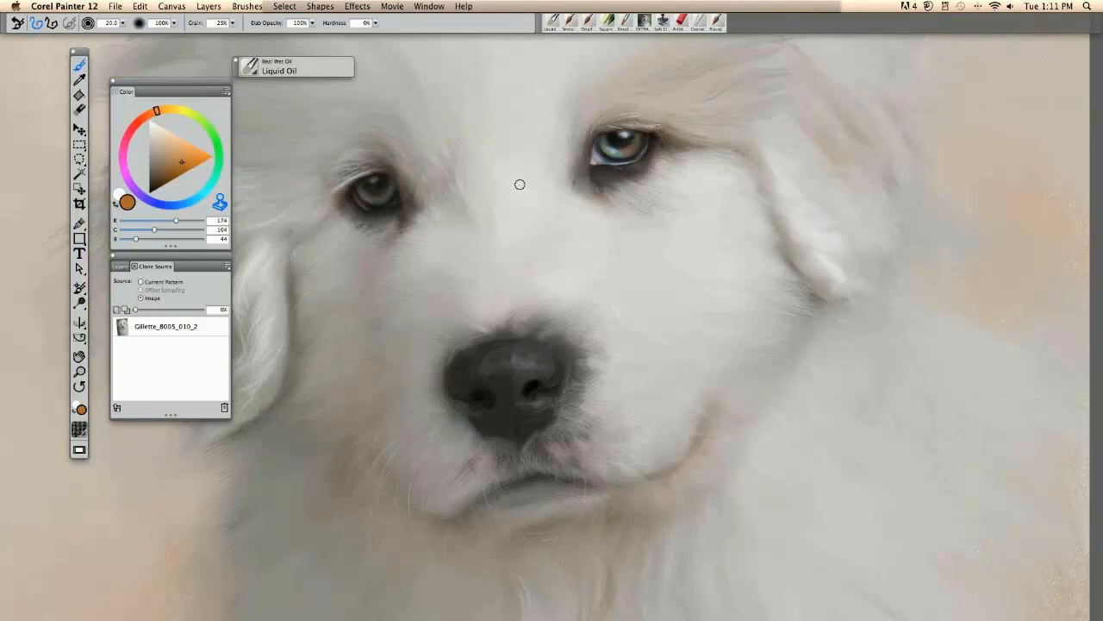
Add a small pale peach highlight to the upper part of the nose with Liquid Oil
click(526, 365)
click(161, 128)
key(super+z)
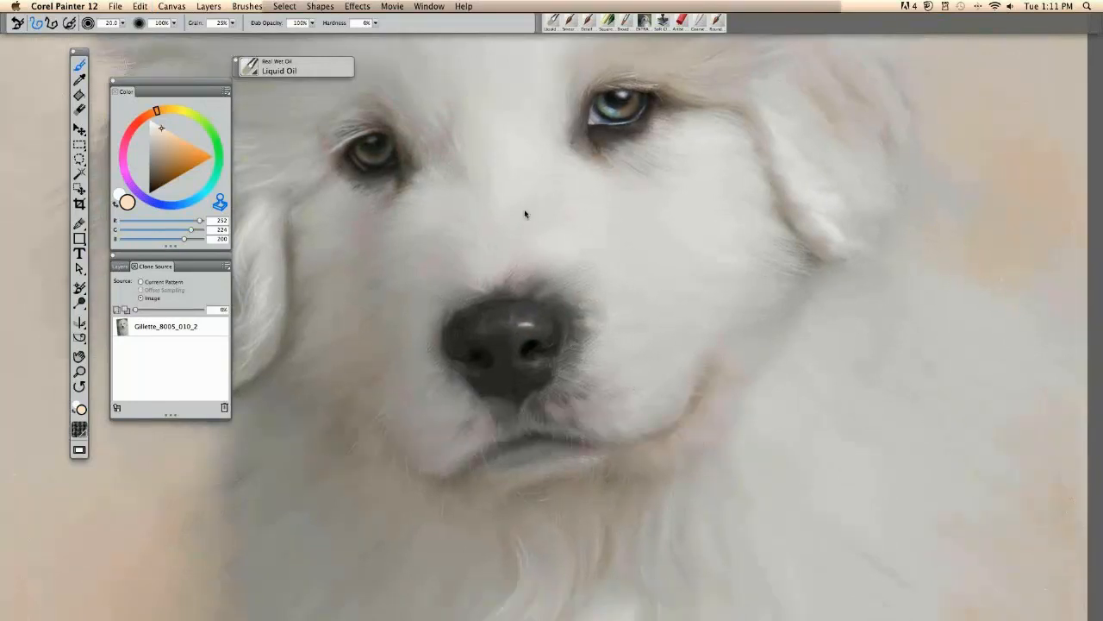
Blend the nose around the highlight with dark greys sampled from it, checking against the tracing reference
key(super+t)
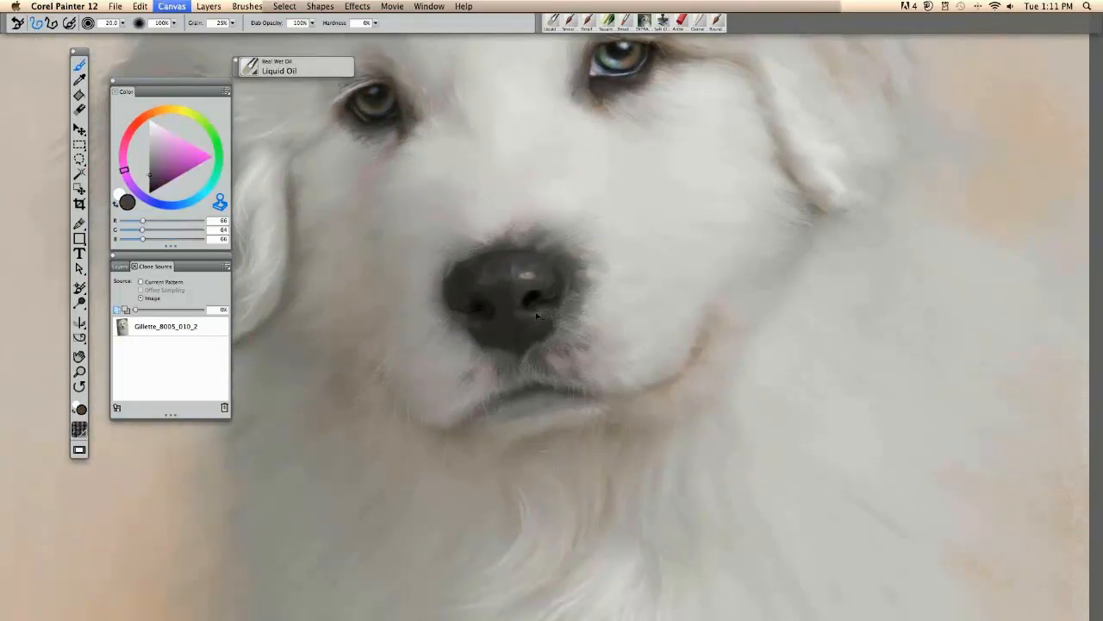
key(super+t)
key(super+t)
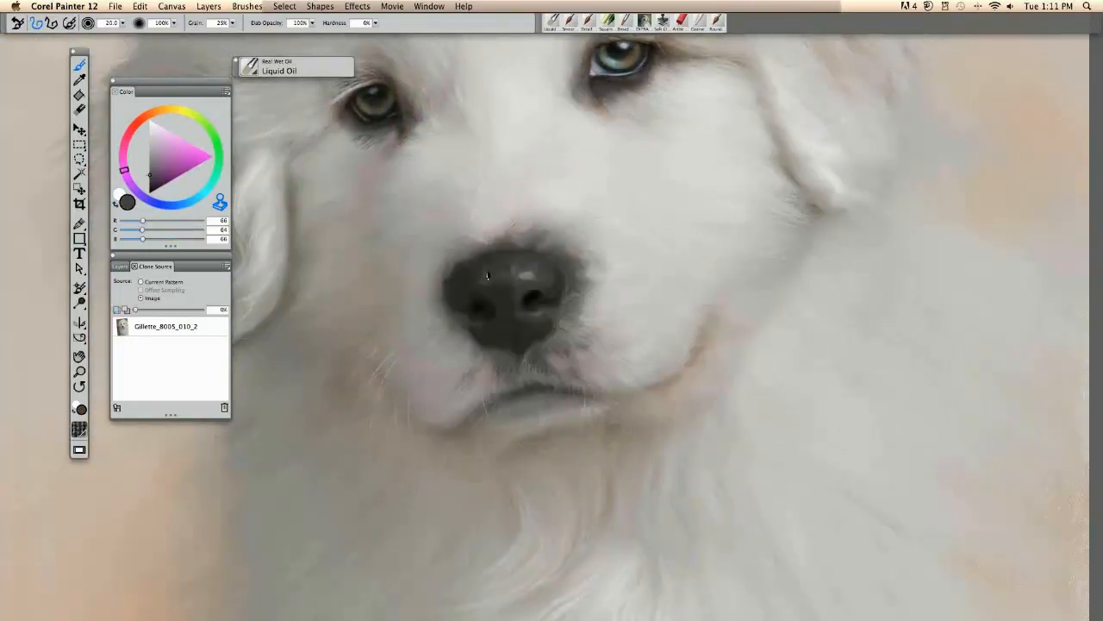
alt+click(485, 270)
key(super+t)
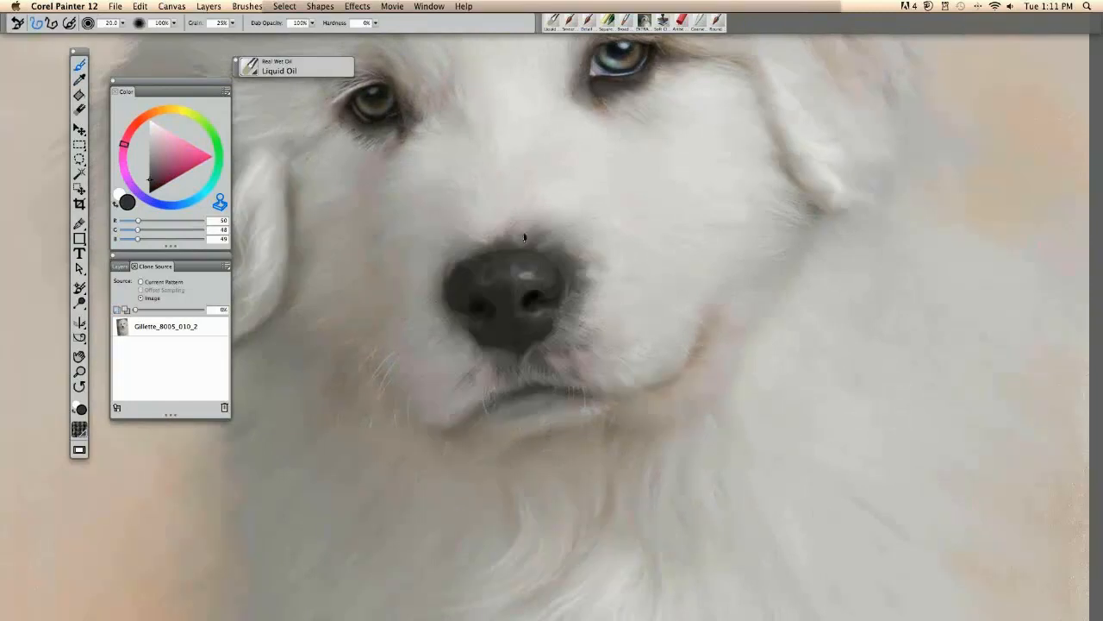
alt+click(481, 276)
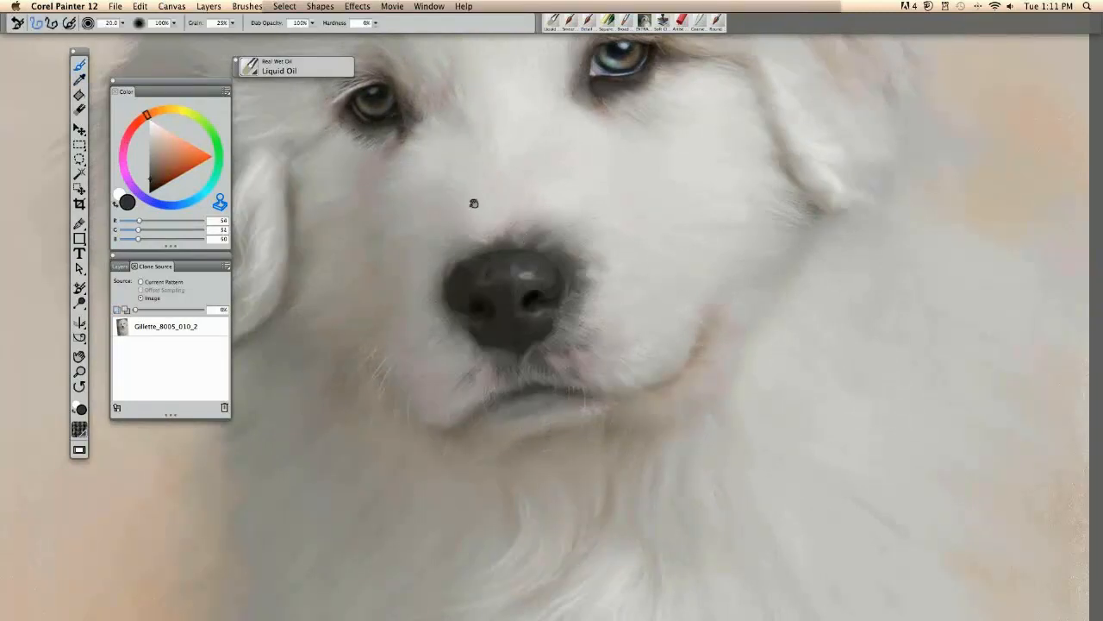
mouse_move(474, 204)
mouse_down()
mouse_move(437, 311)
mouse_move(457, 415)
mouse_up()
Switch to Square Chalk from the Chalk & Crayons brushes and choose white as the painting color
click(293, 67)
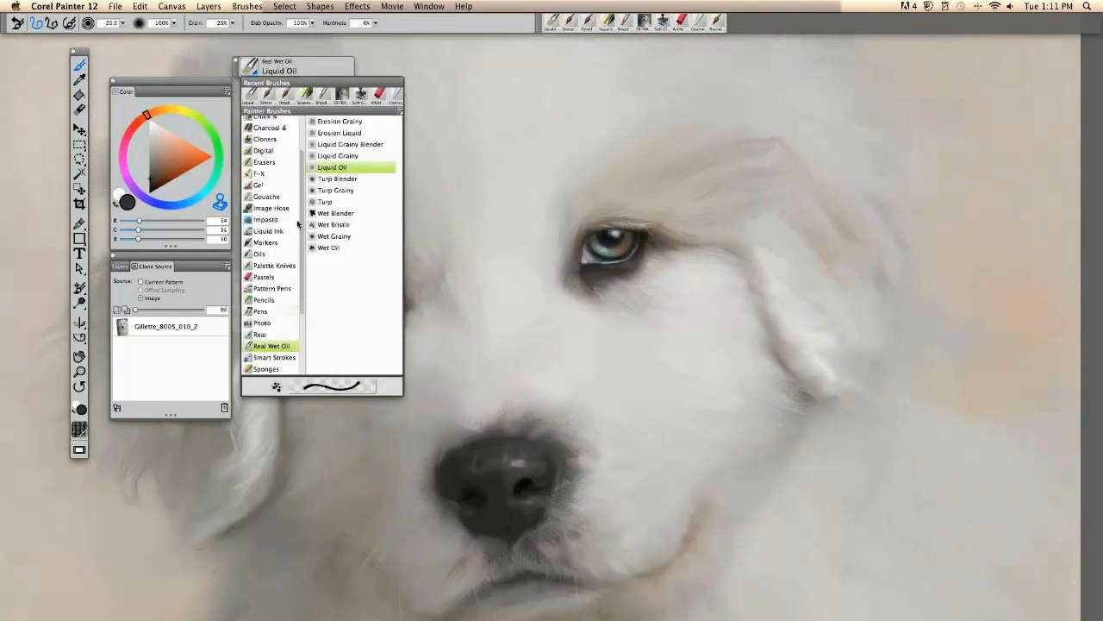
drag(300, 222, 300, 185)
click(258, 168)
click(337, 259)
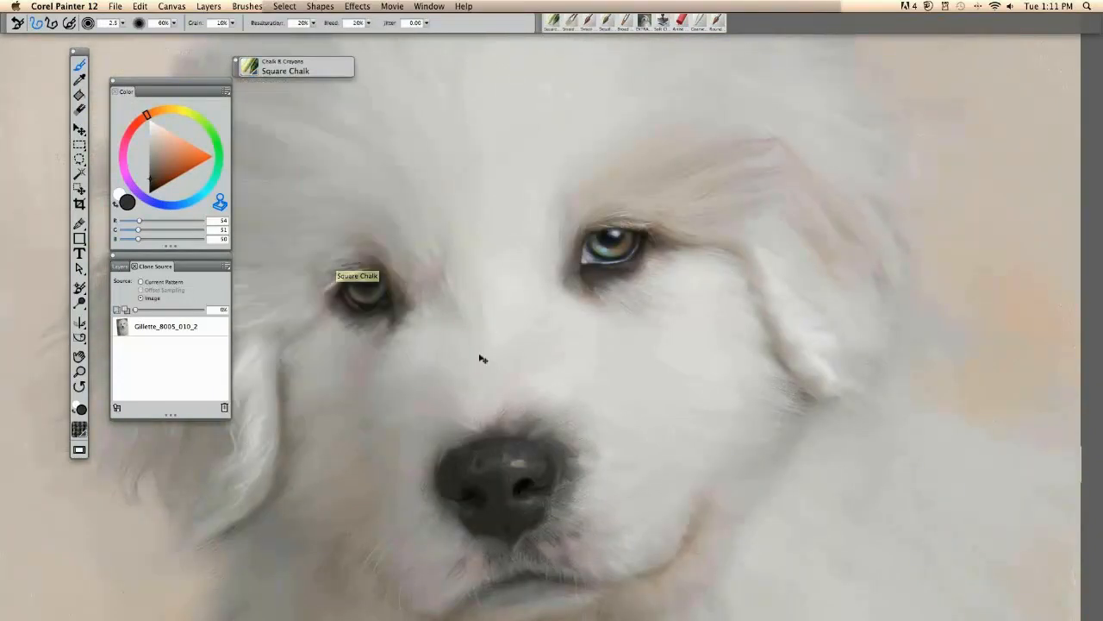
key(super+plus)
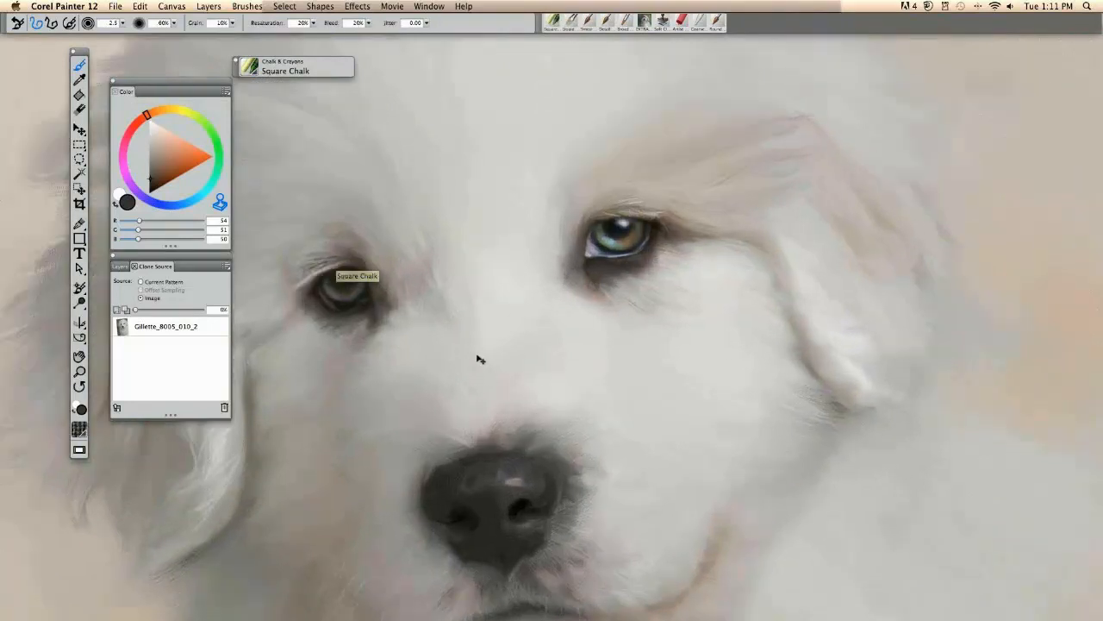
drag(154, 132, 149, 119)
Paint fine white hairs beside the inner corner of the blue-toned eye with Square Chalk at size 4.5, following the tracing reference
key(super+t)
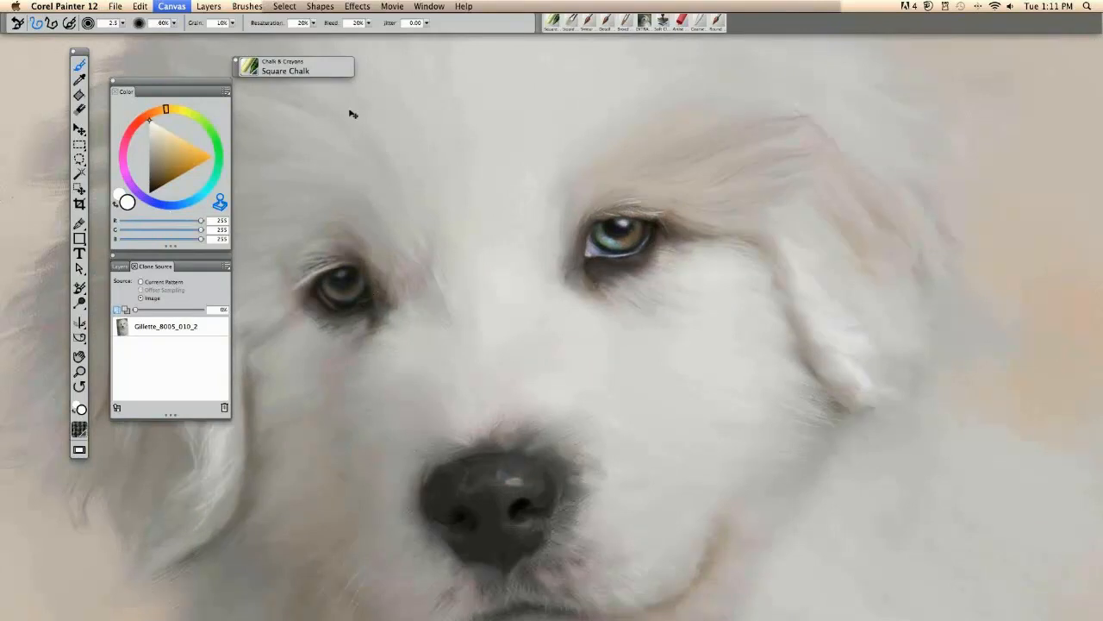
key(super+t)
key(bracketright)
key(bracketright)
key(super+t)
key(super+t)
key(super+t)
key(super+t)
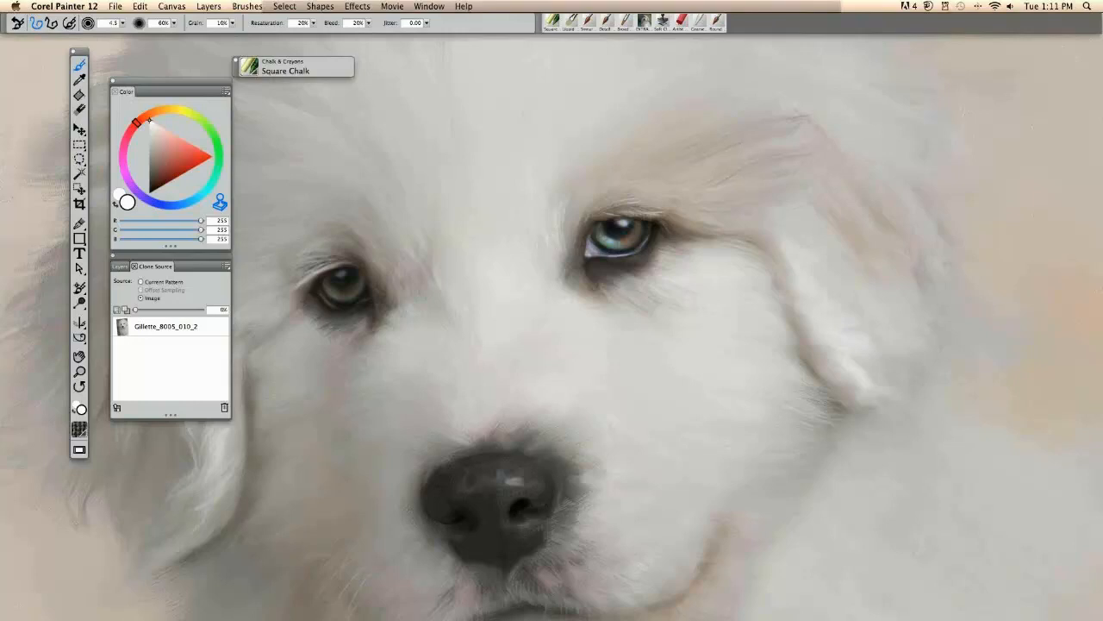
Sample a mid grey from the fur below the blue-toned eye and paint fine darker hairs around it
alt+click(651, 312)
key(super+t)
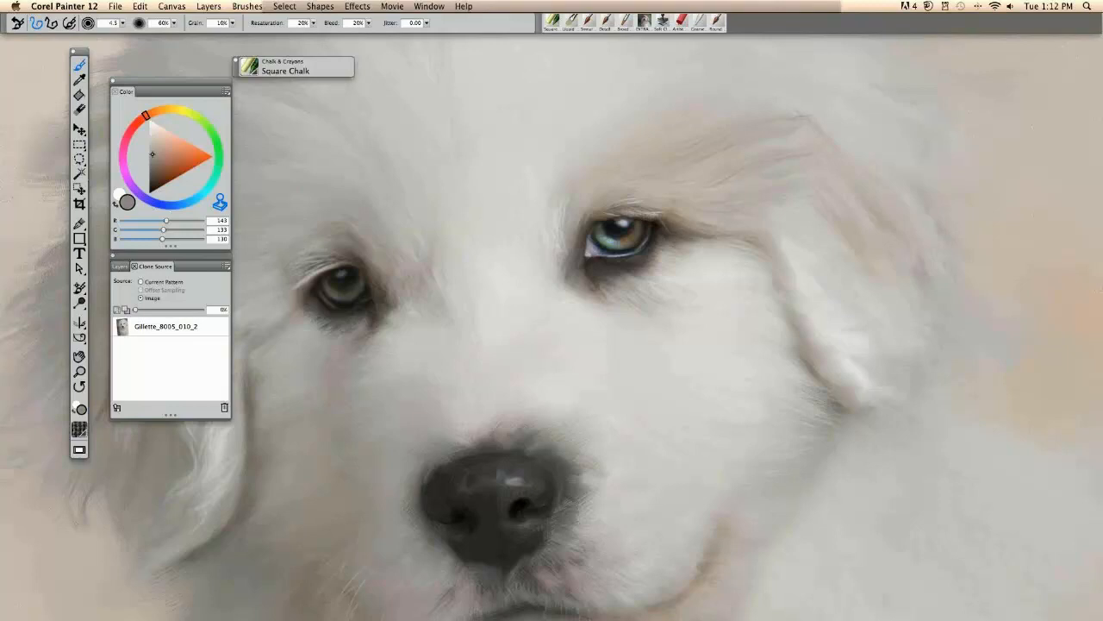
drag(604, 388, 562, 352)
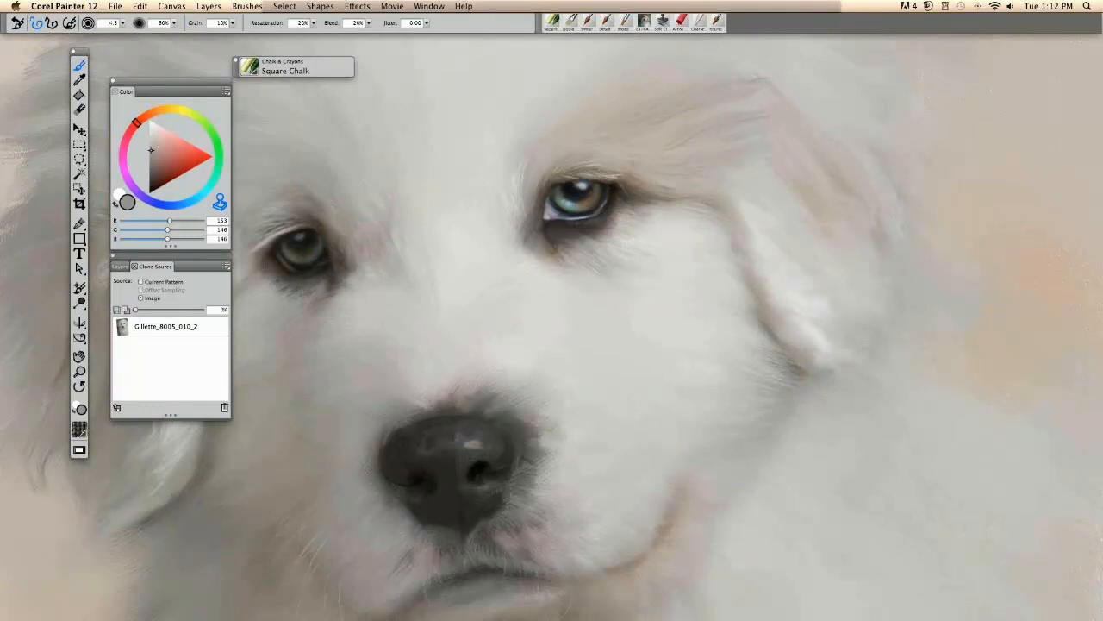
drag(552, 345, 607, 357)
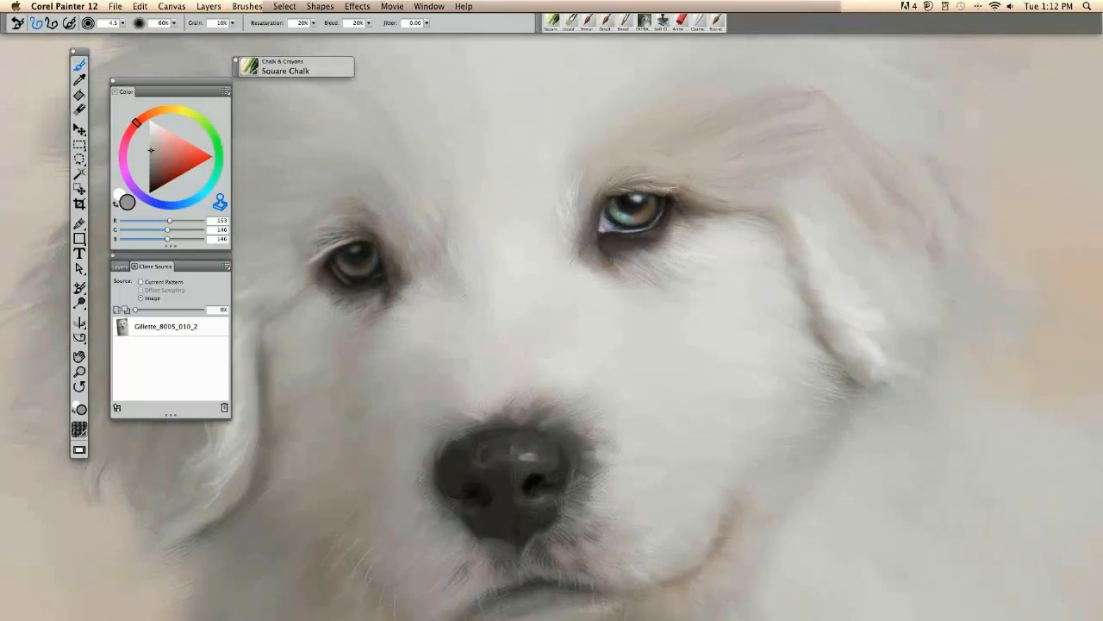
Sample a light grey from the bridge of the nose and paint light hairs around and under the blue-toned eye
alt+click(526, 317)
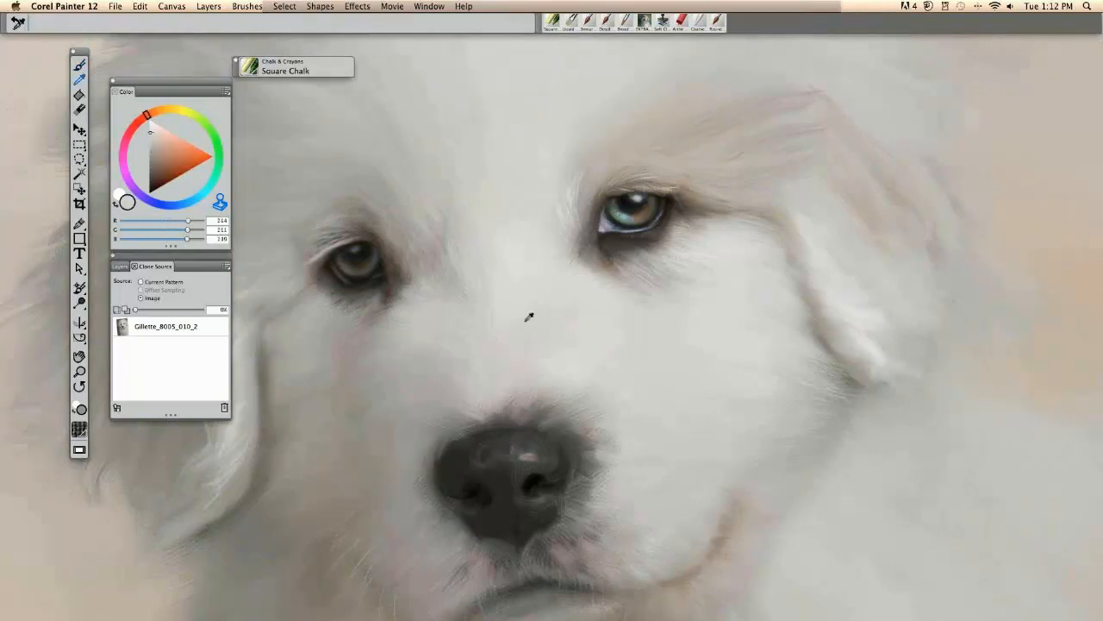
key(super+t)
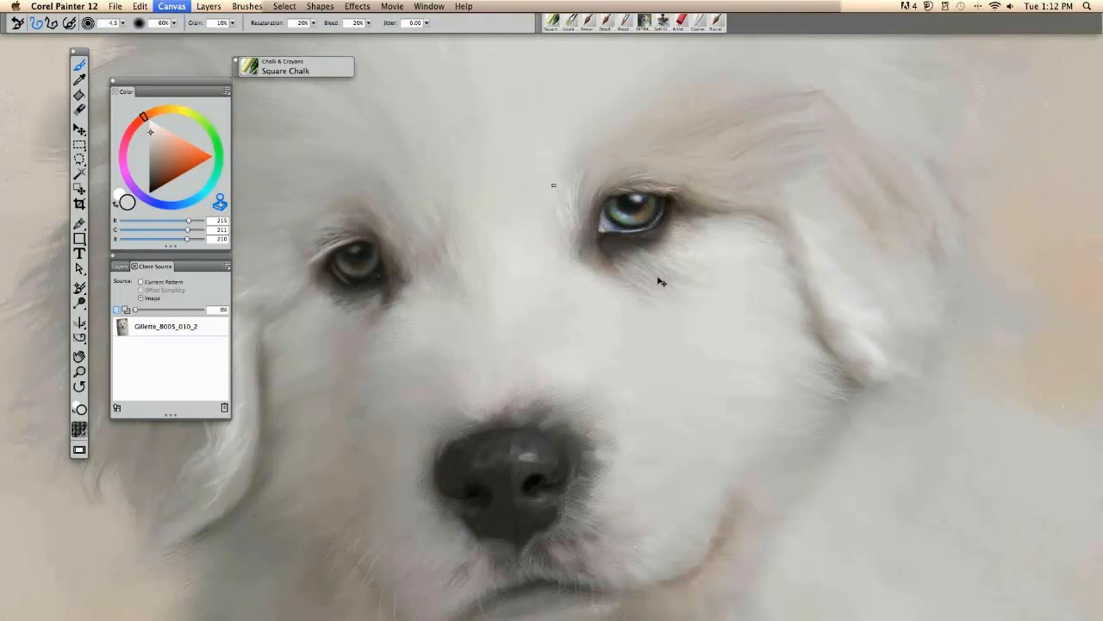
key(super+t)
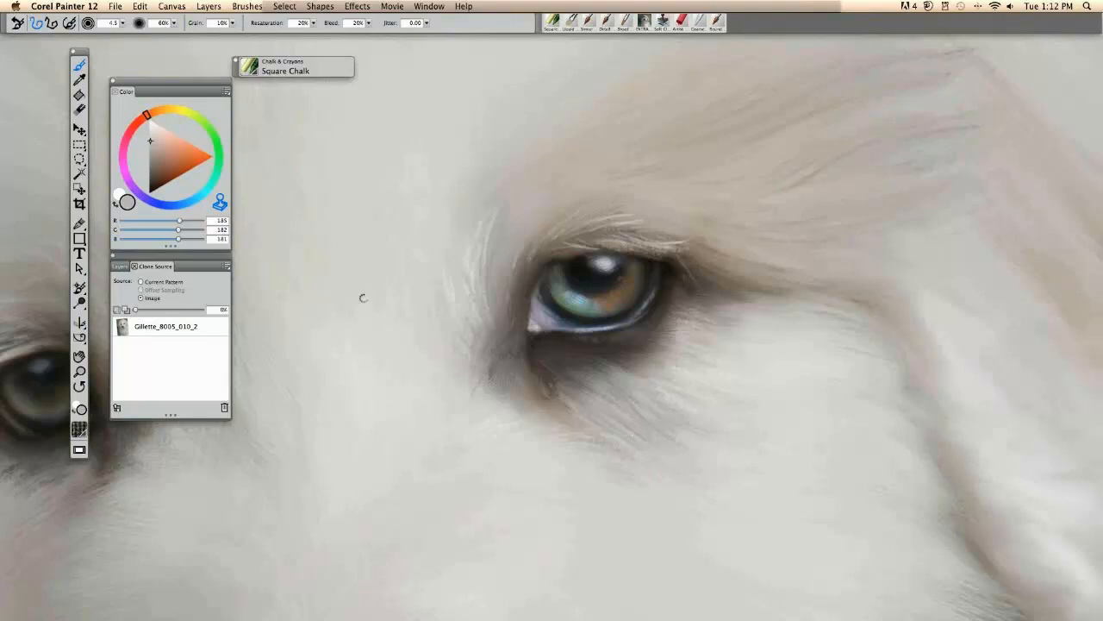
Sample a greyish beige painting color from the tan fur above the blue-toned eye
key(super+t)
alt+click(541, 124)
alt+click(791, 151)
click(789, 150)
click(680, 119)
Compare the painted eyes and surrounding fur with the original source photo
key(super+grave)
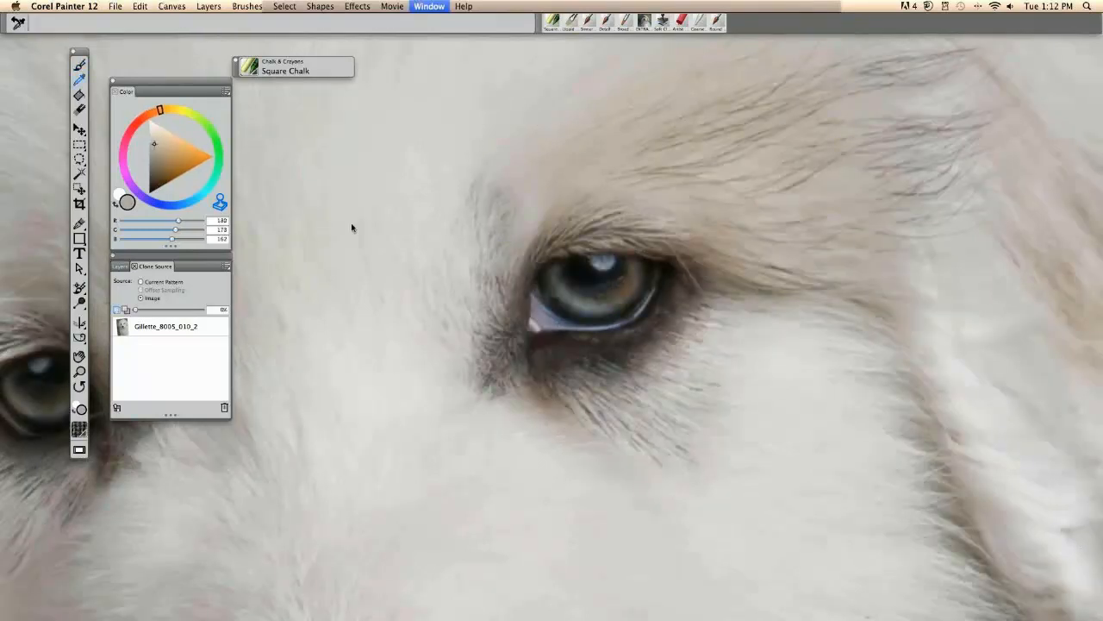
key(super+minus)
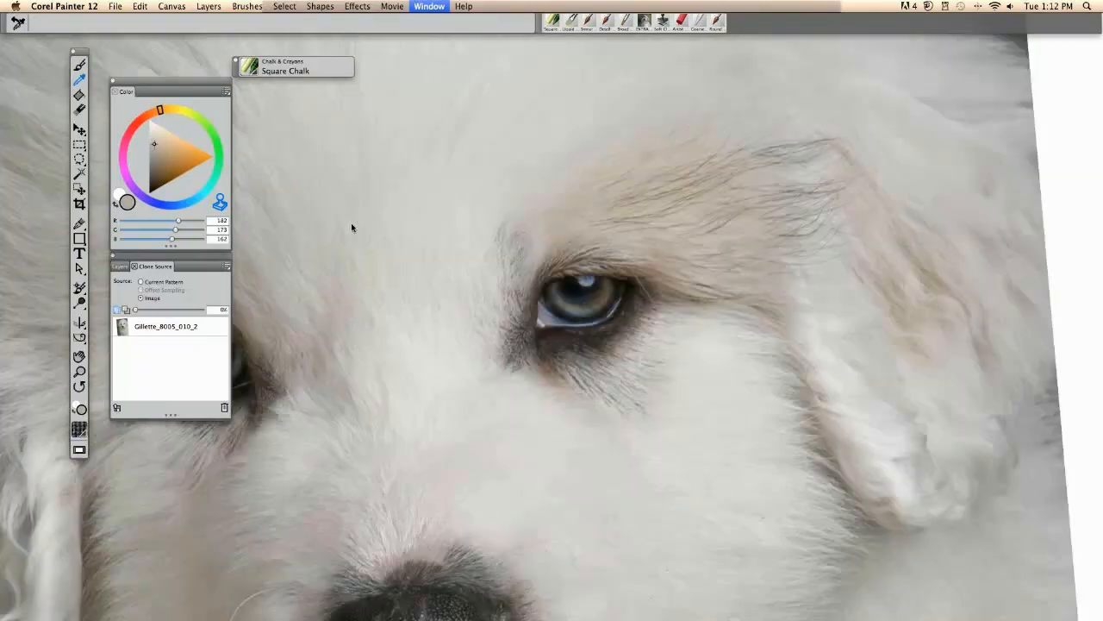
key(super+minus)
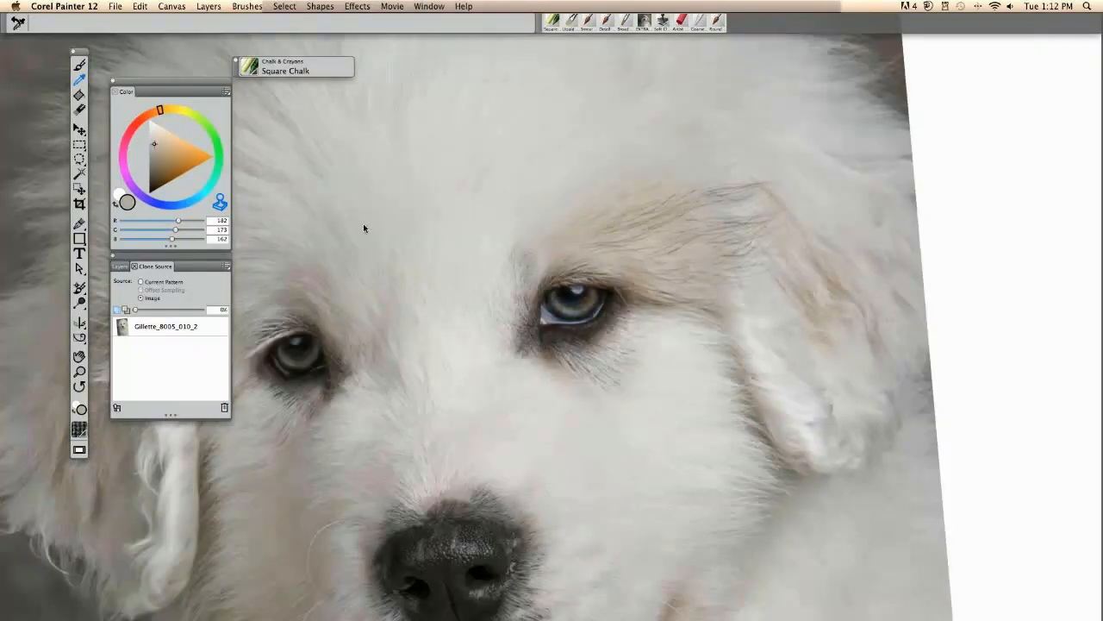
key(super+grave)
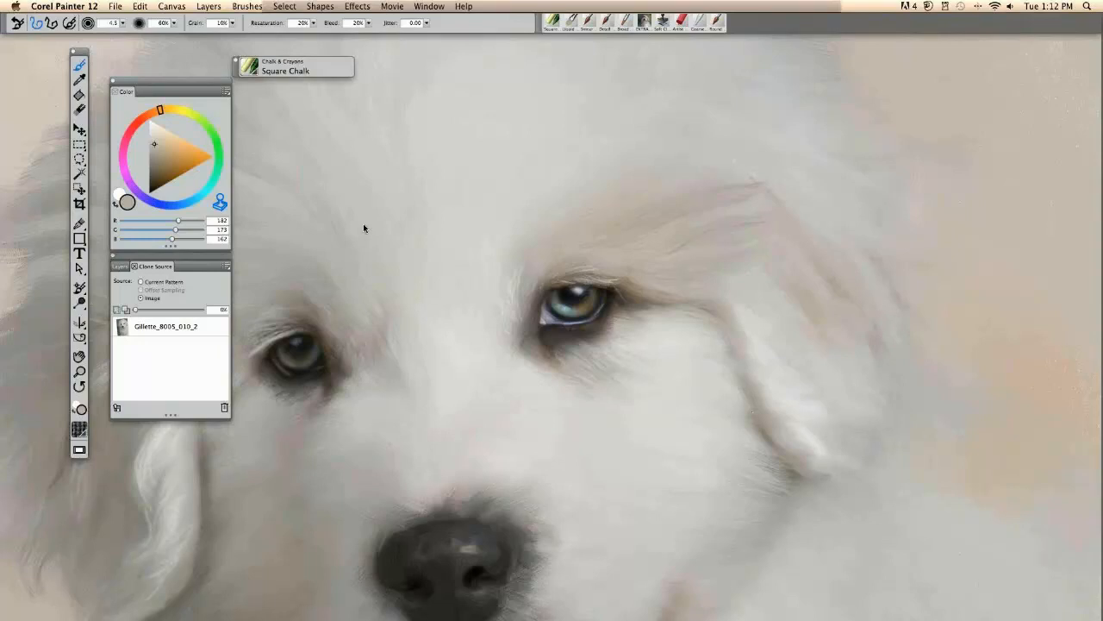
Sample and compare colors from the tan fur above the blue-toned eye, the nose and the pale bridge of the muzzle
key(d)
click(640, 218)
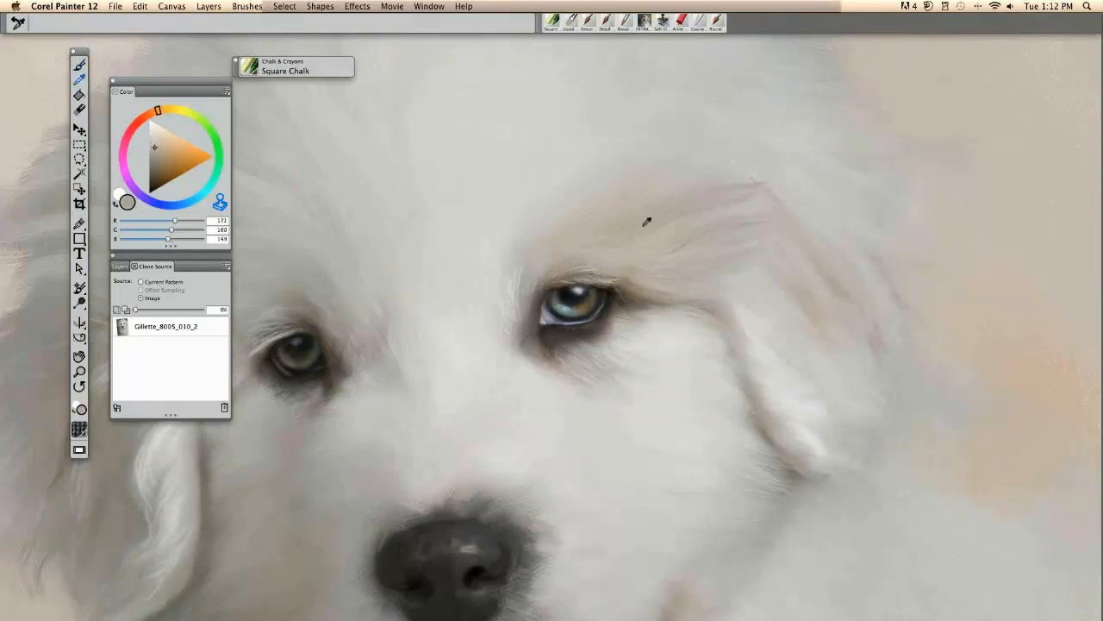
drag(602, 217, 587, 246)
key(super+minus)
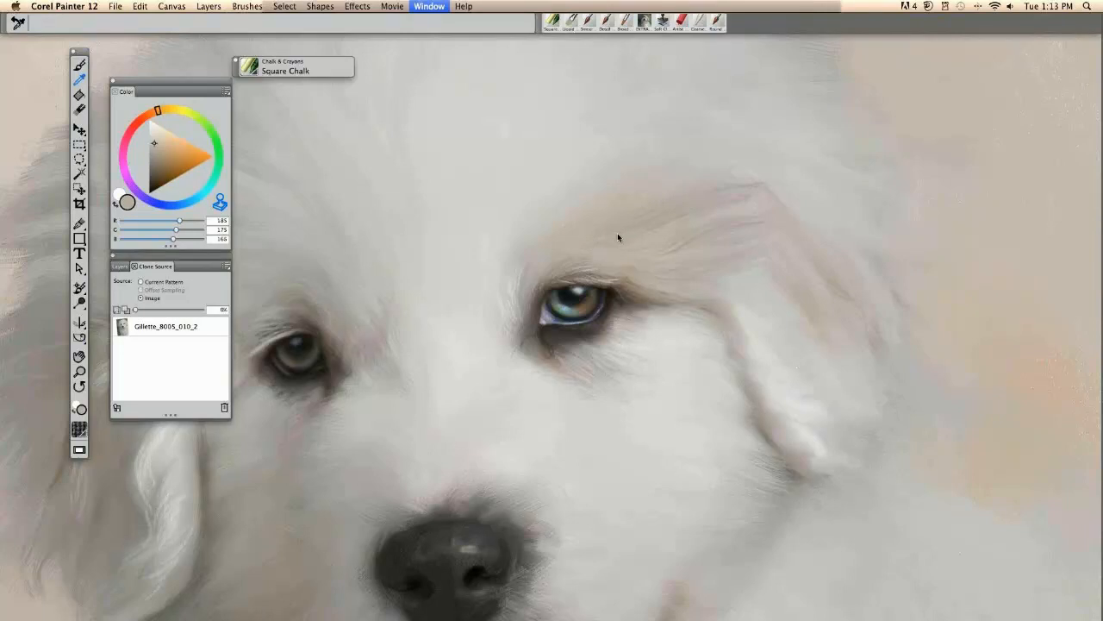
key(super+minus)
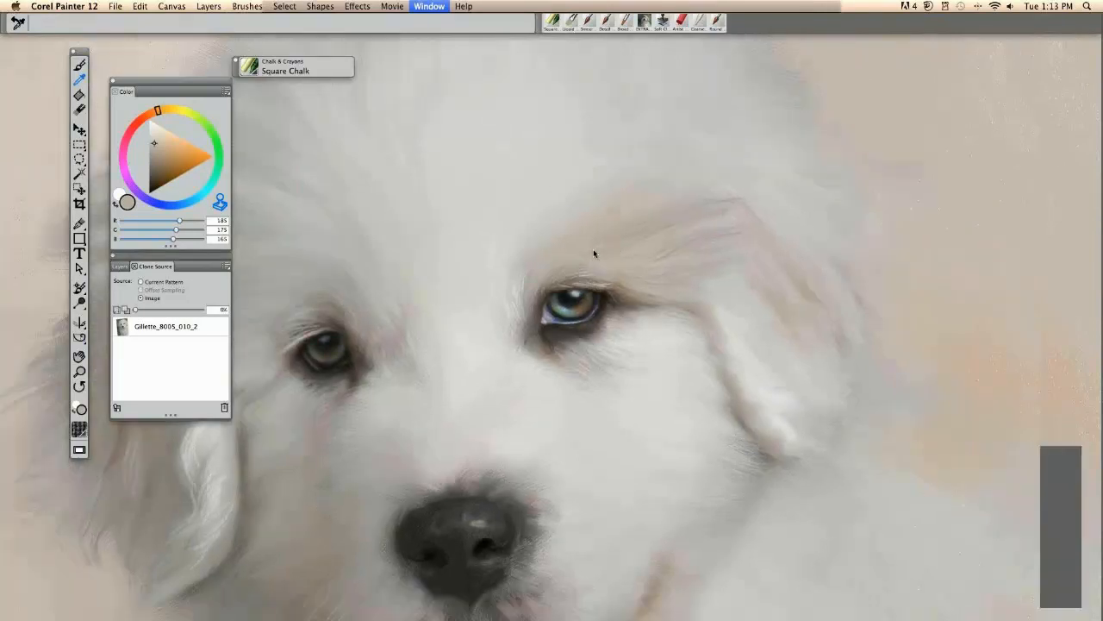
click(466, 503)
key(super+minus)
click(502, 381)
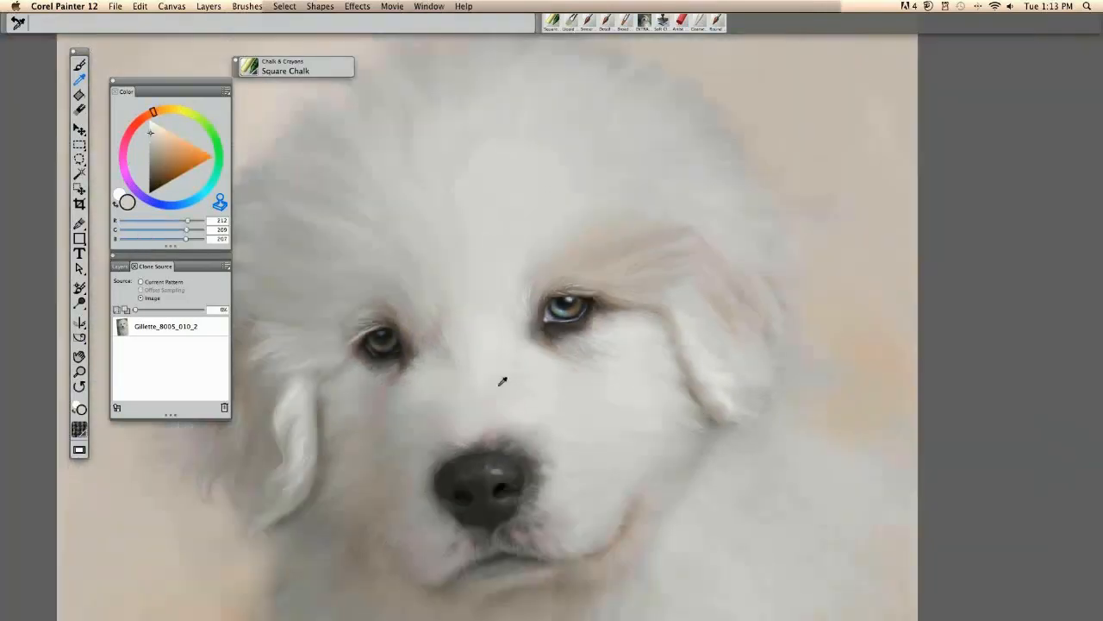
Sample the tan fur above the blue-toned eye, warm the color to a brown of RGB 168, 129, 98, and paint fine hairs there
click(601, 251)
key(b)
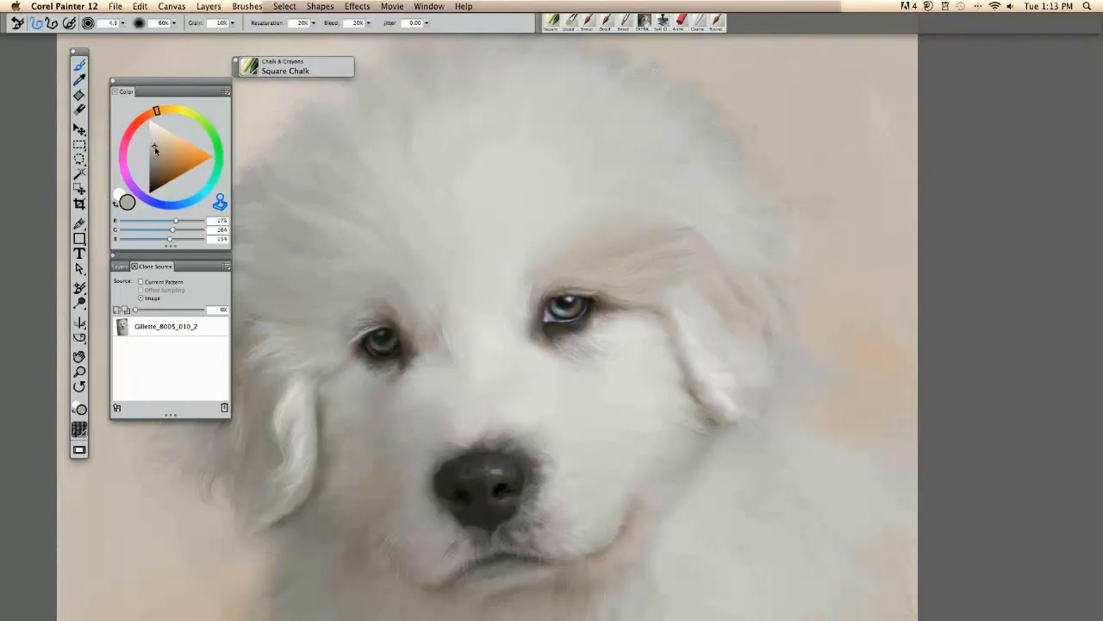
click(157, 147)
key(super+plus)
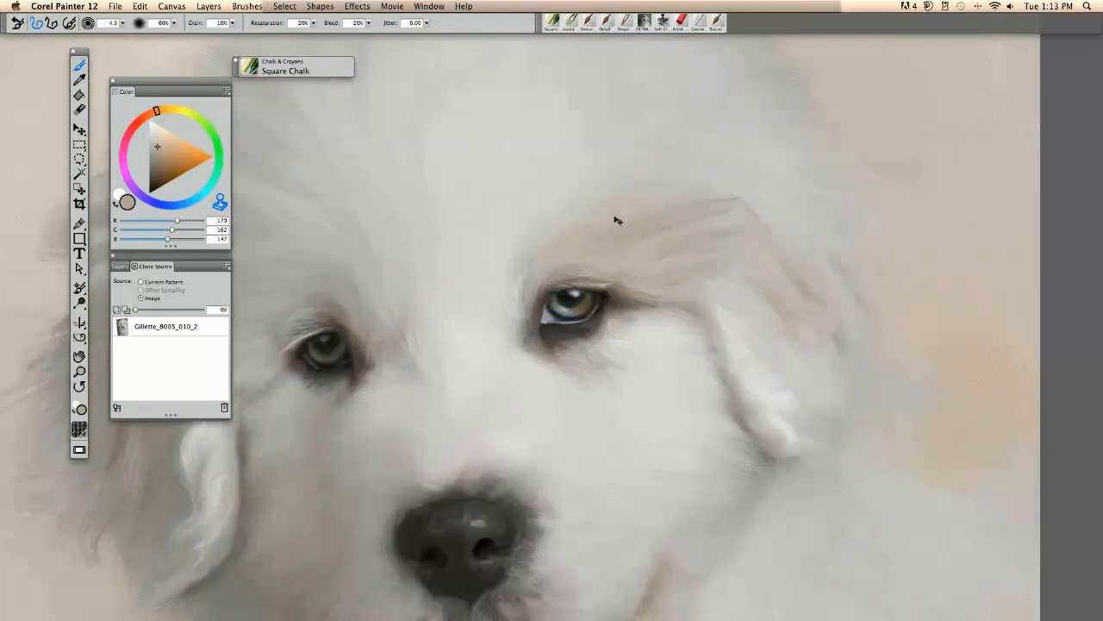
key(super+plus)
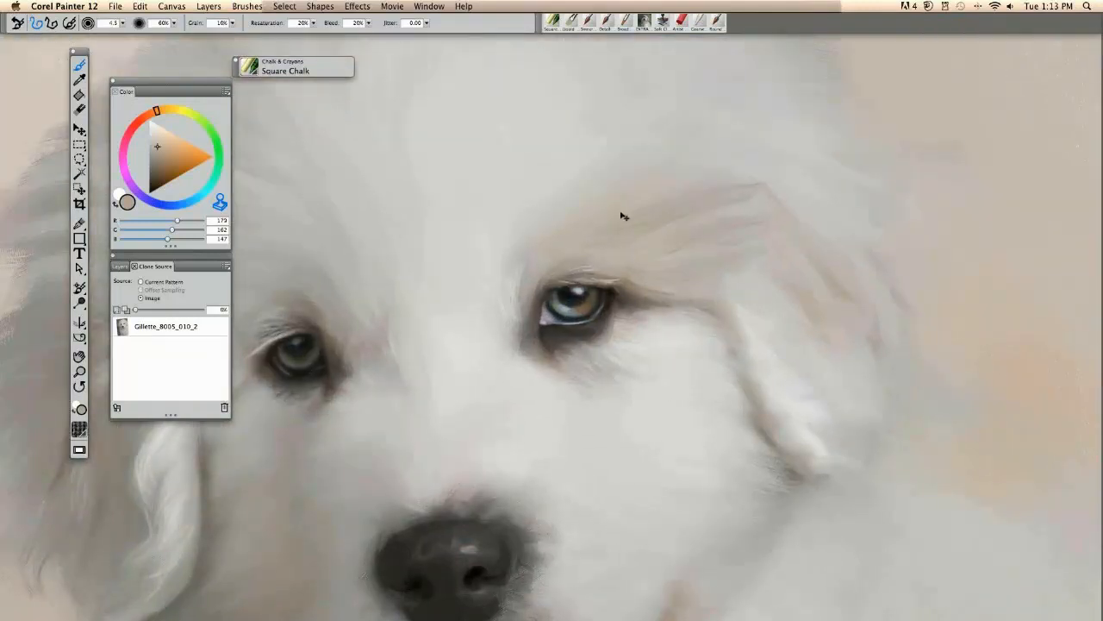
key(super+plus)
key(super+plus)
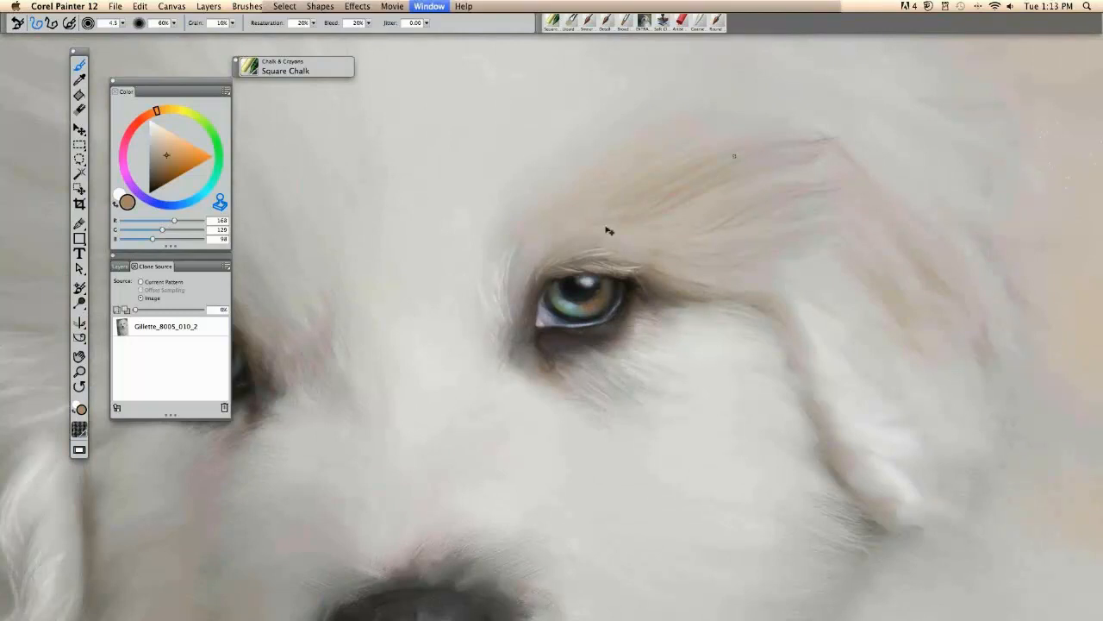
Take the painting out of full-screen view, reduce it to 25% and place its window over the source photo
key(super+minus)
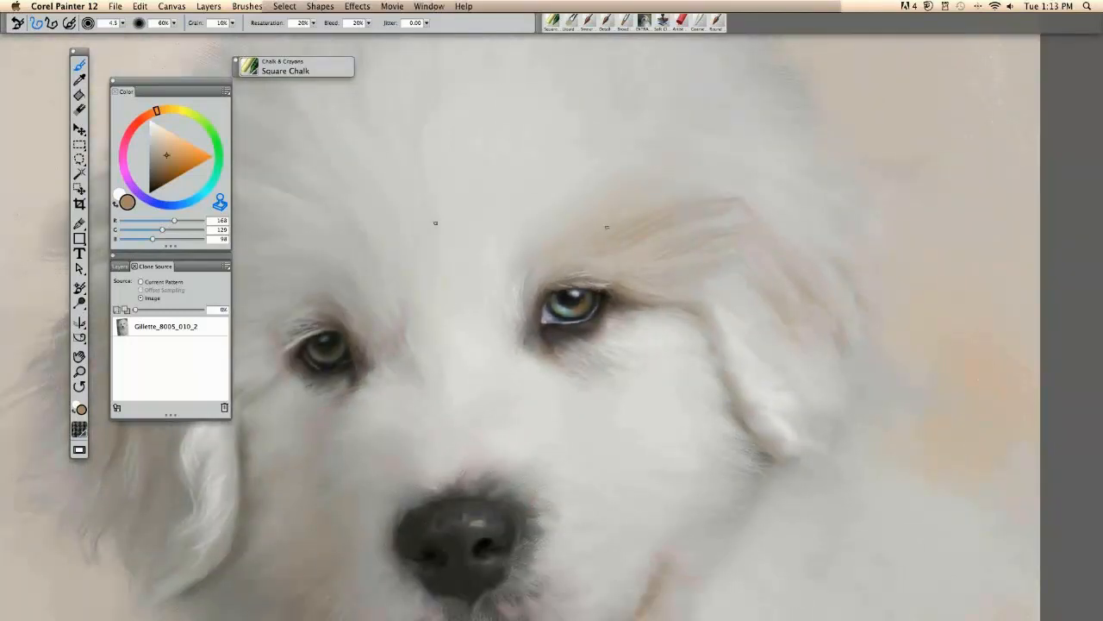
key(super+m)
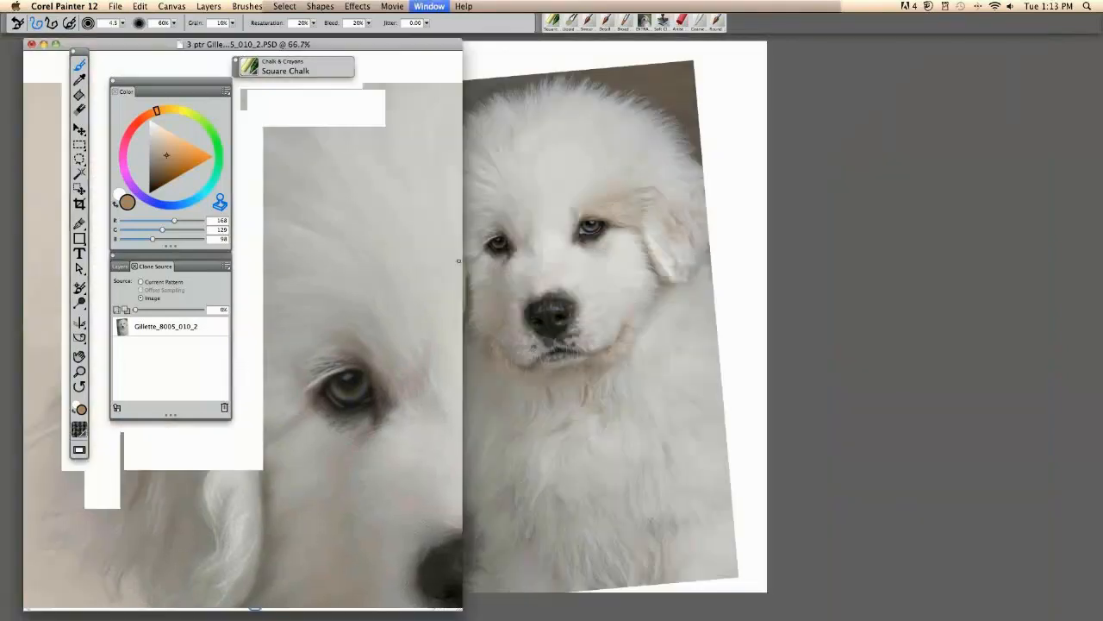
key(super+minus)
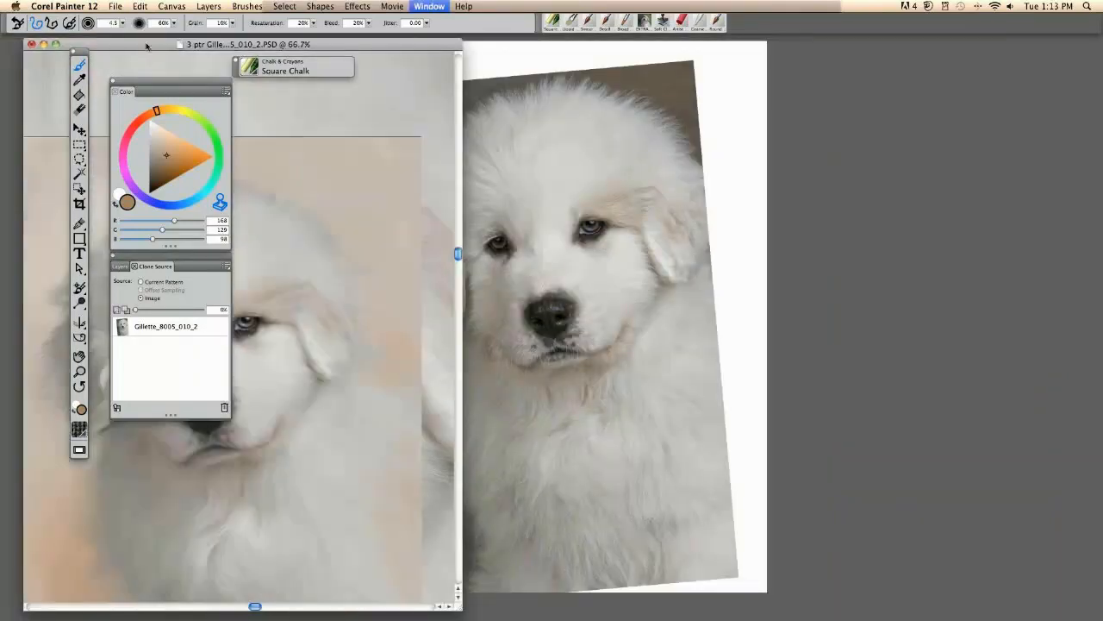
drag(147, 47, 594, 39)
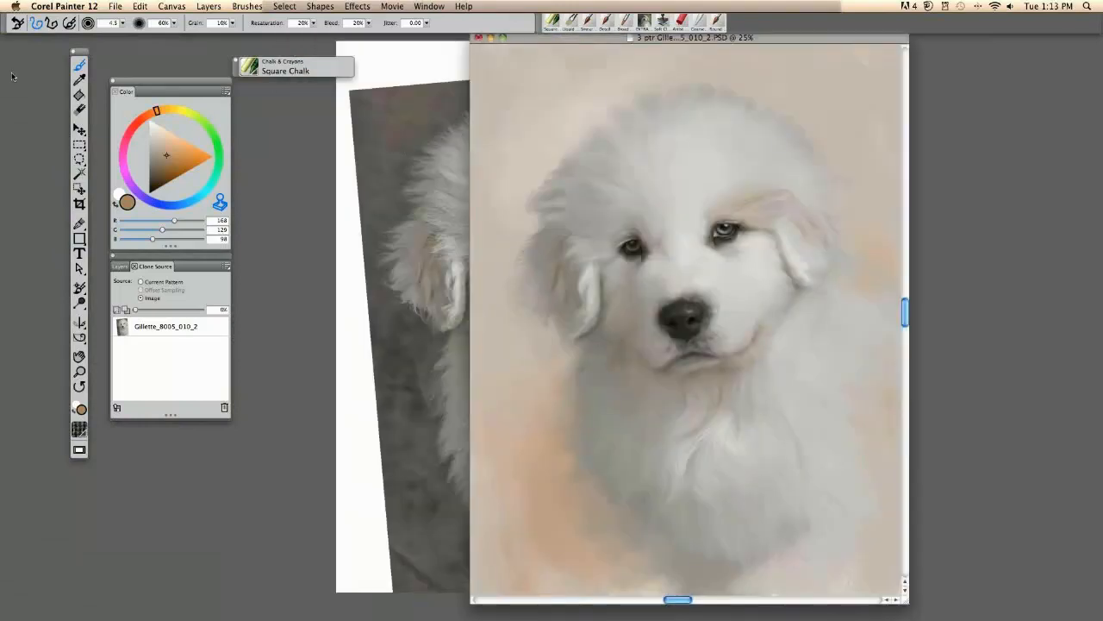
Hide Painter, open the colorwheel1.jpg color wheel from the desktop in Preview and move it clear of the other desktop files
click(65, 6)
click(109, 85)
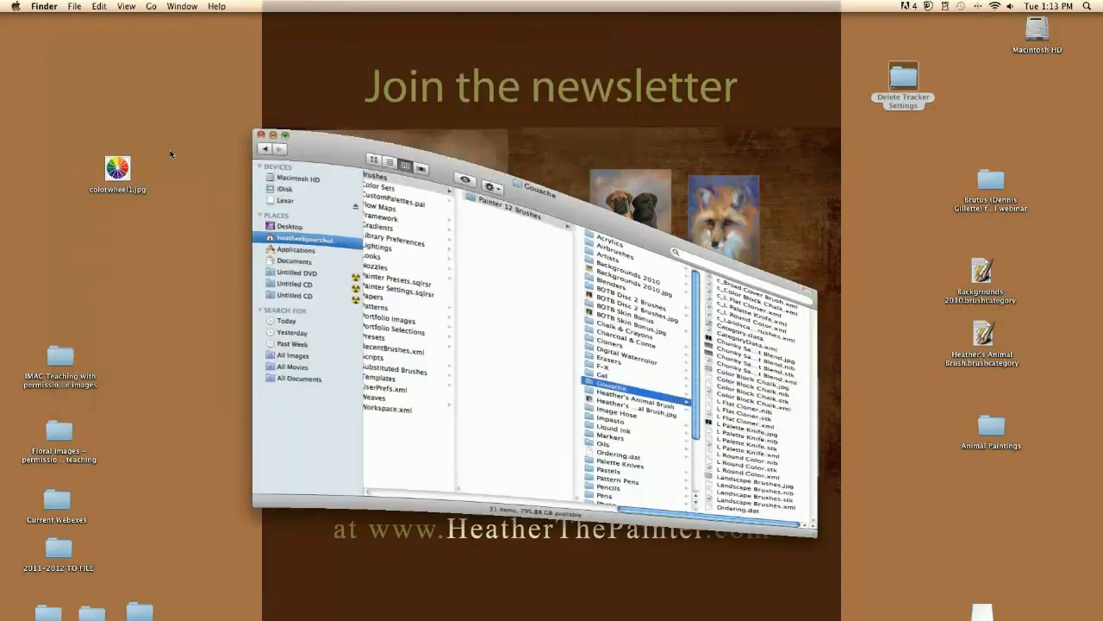
double_click(117, 168)
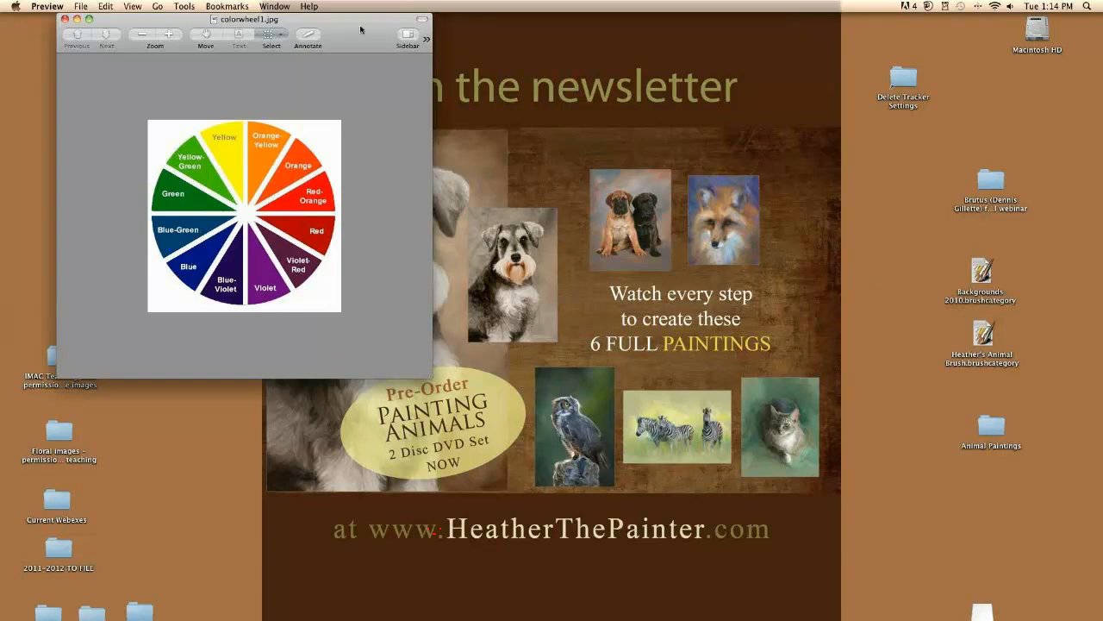
drag(360, 30, 318, 30)
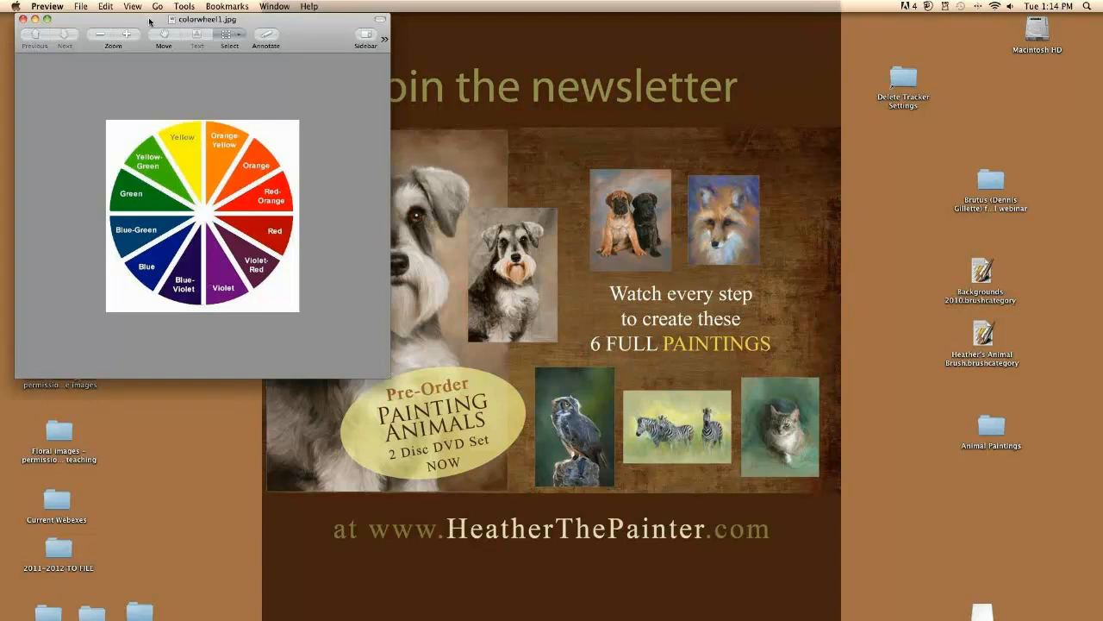
drag(150, 22, 897, 20)
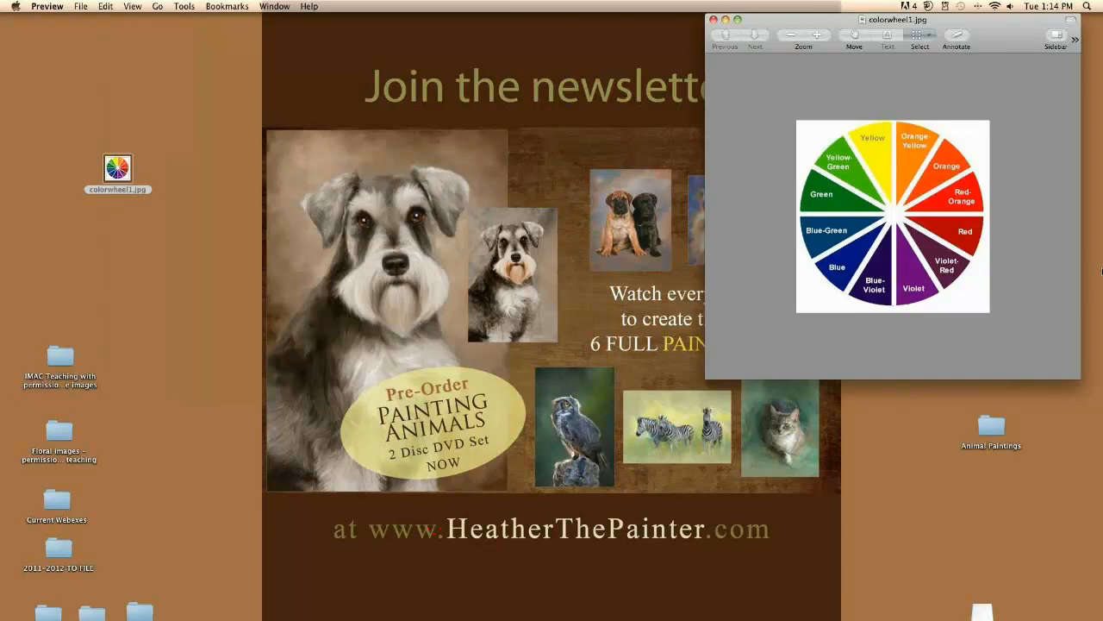
mouse_move(1097, 270)
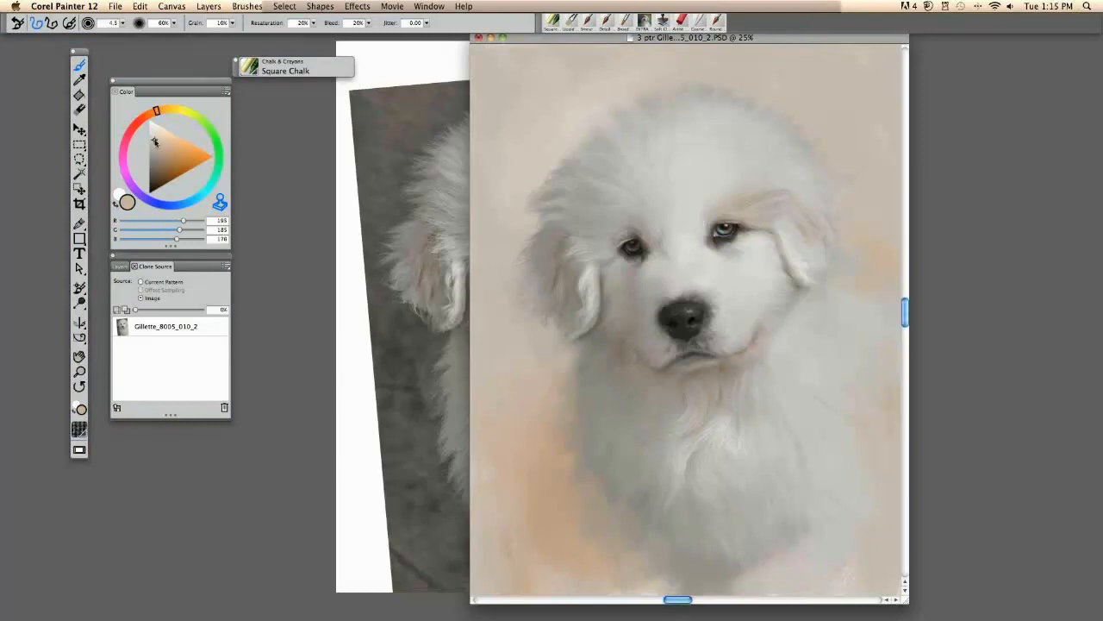
Shift the painting color to a warmer, more saturated beige of RGB 175, 151, 131 and reposition the painting window
drag(156, 144, 159, 149)
drag(534, 41, 428, 48)
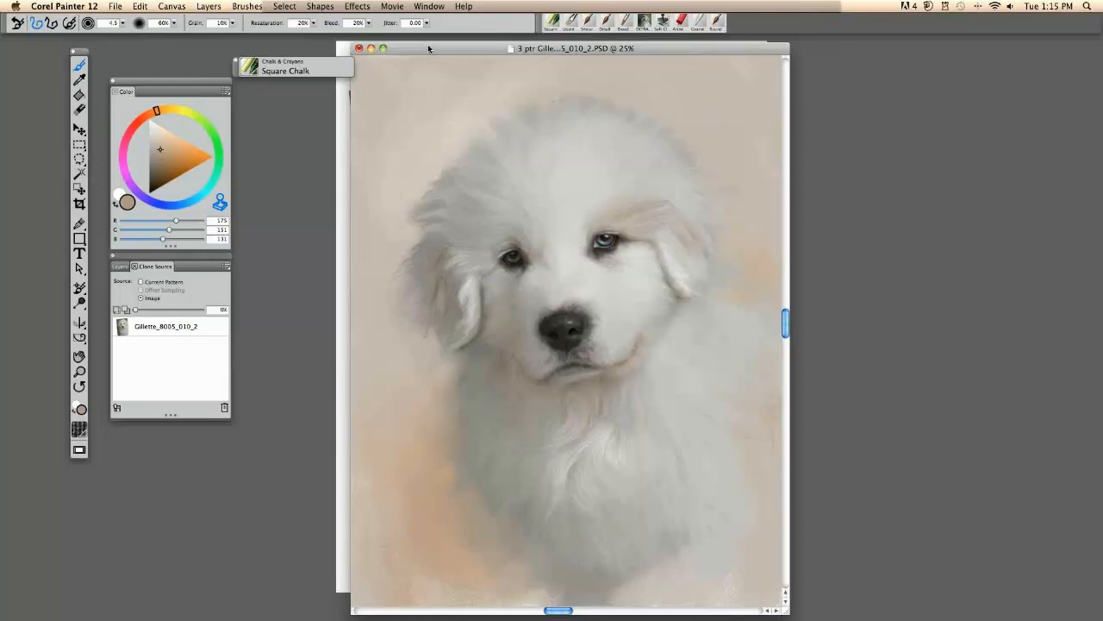
drag(452, 44, 490, 44)
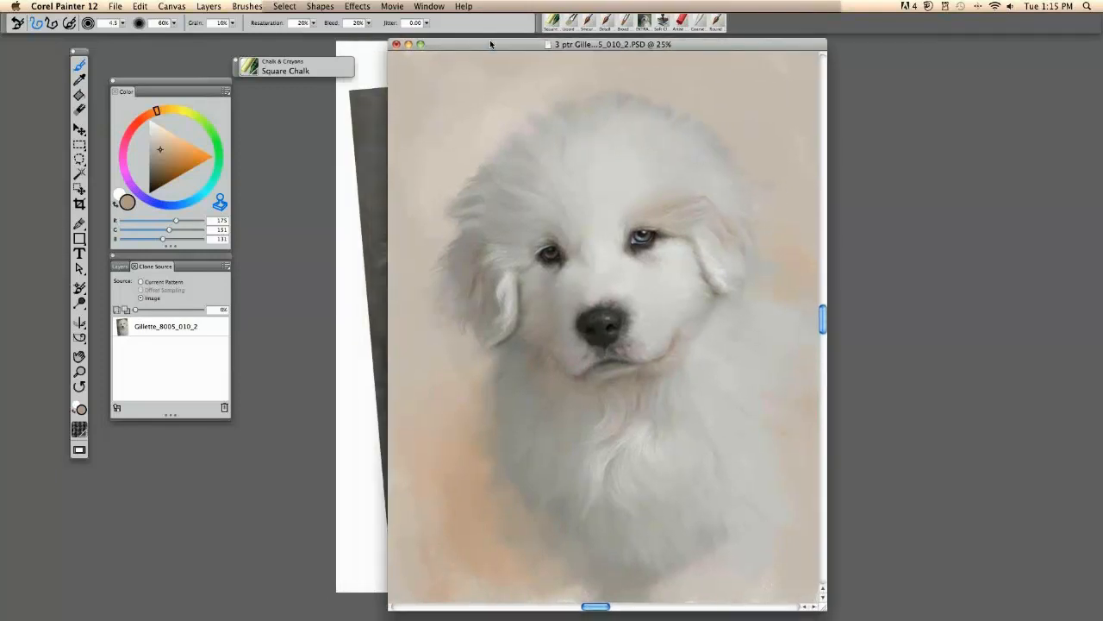
Sample a grey from the shaded chest fur and warm it to RGB 155, 135, 119
key(d)
click(520, 424)
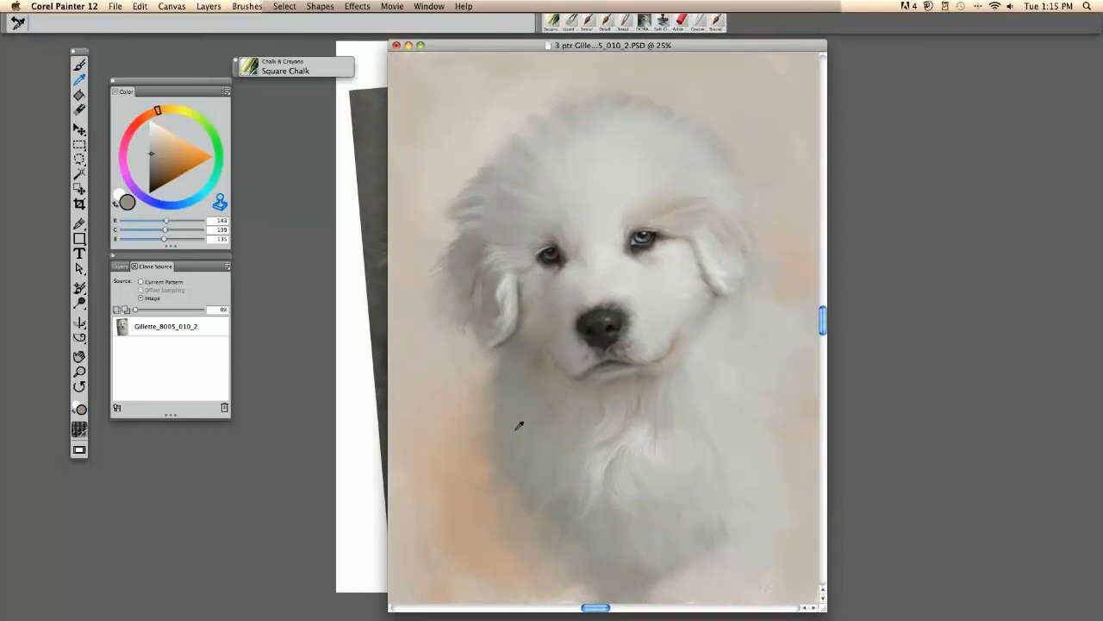
key(b)
drag(150, 154, 158, 154)
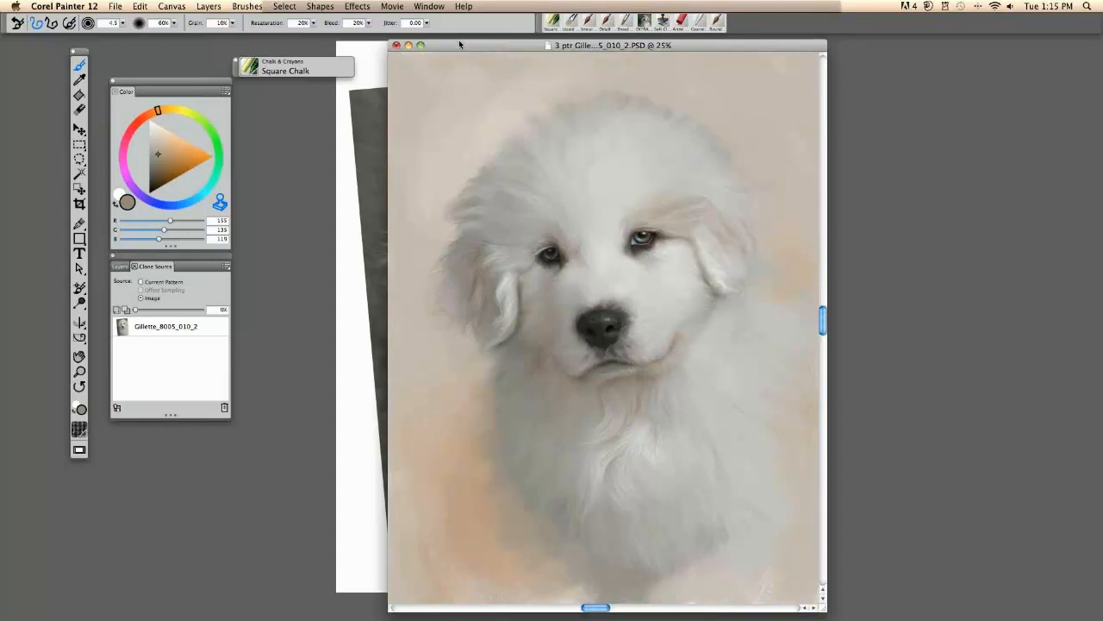
Return the painting to full-screen view on the puppy's face and set the painting color to a pinkish beige of RGB 195, 169, 159
drag(459, 43, 461, 44)
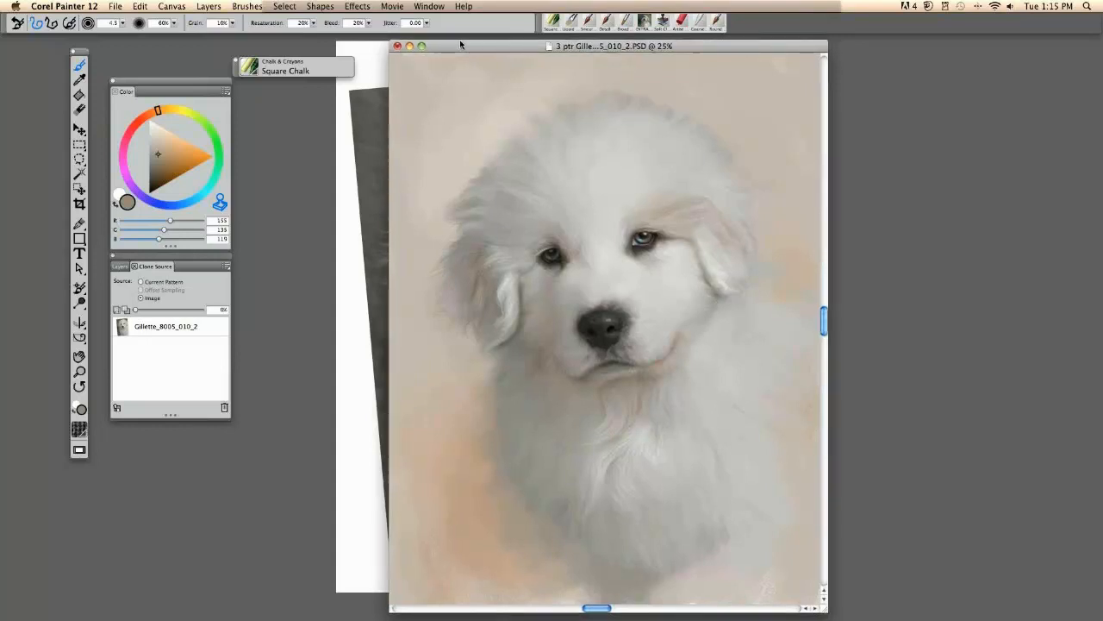
drag(460, 45, 434, 41)
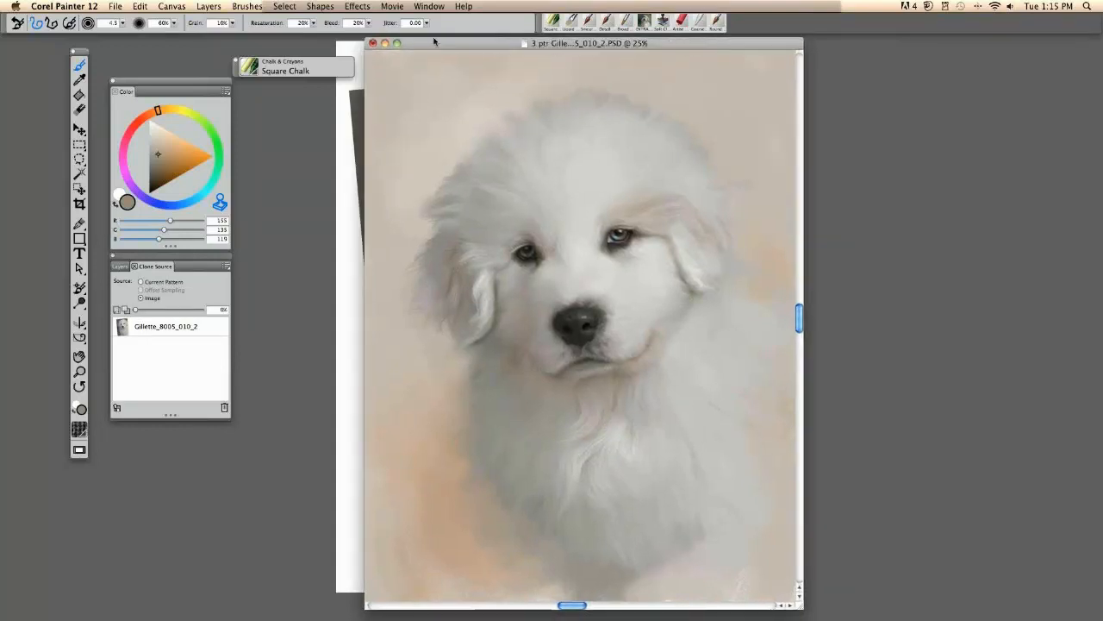
key(super+m)
drag(511, 179, 636, 320)
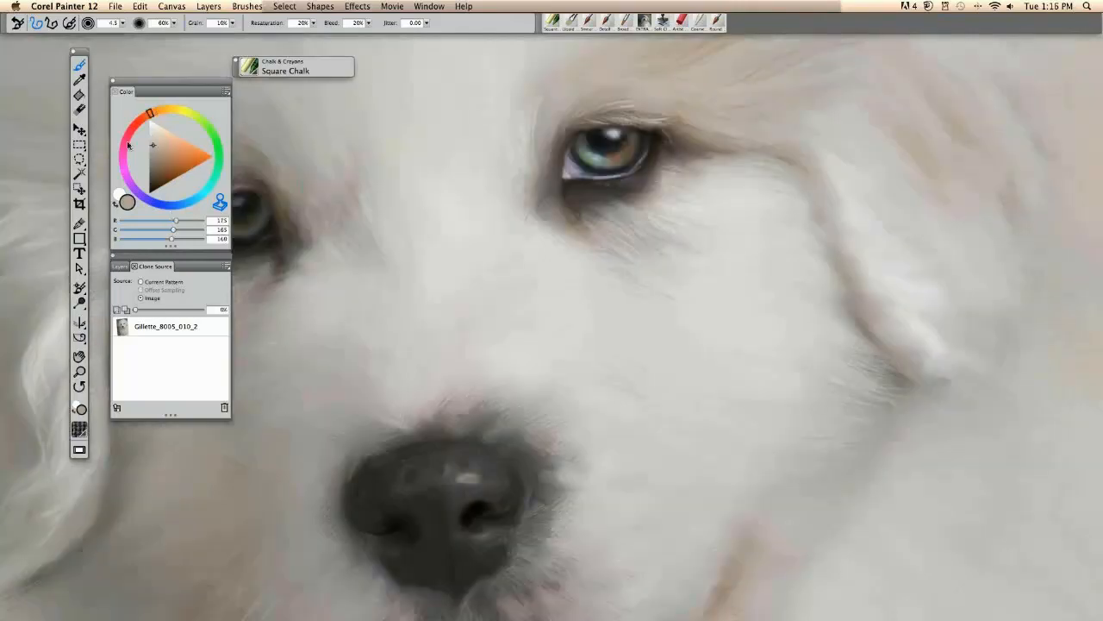
click(158, 142)
drag(497, 308, 507, 299)
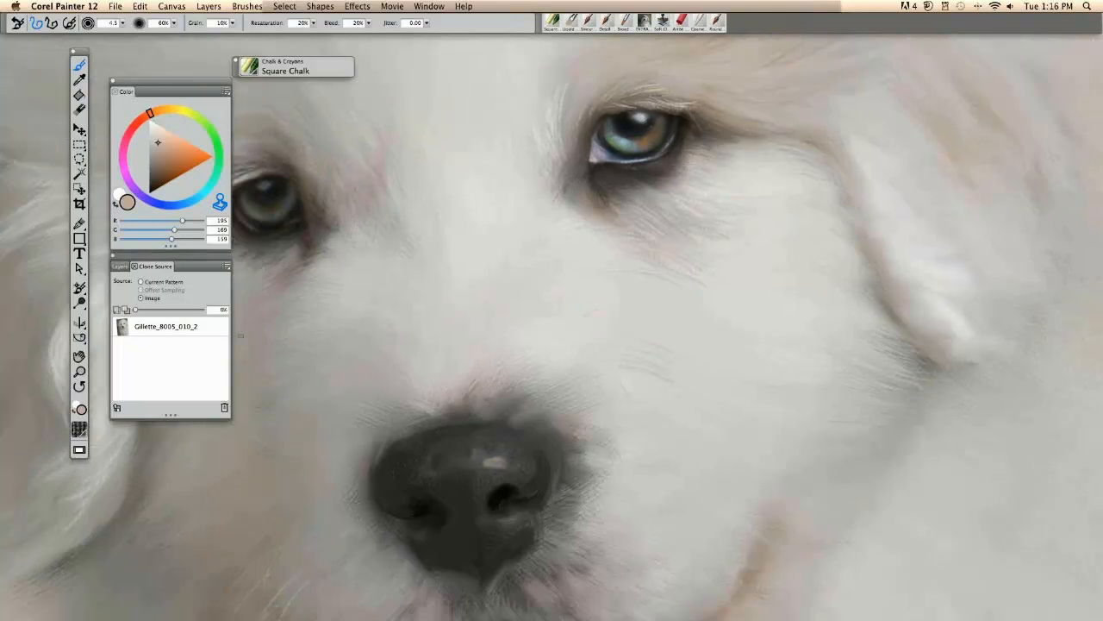
Check the available paper textures and switch the paper to Basic Paper
click(80, 428)
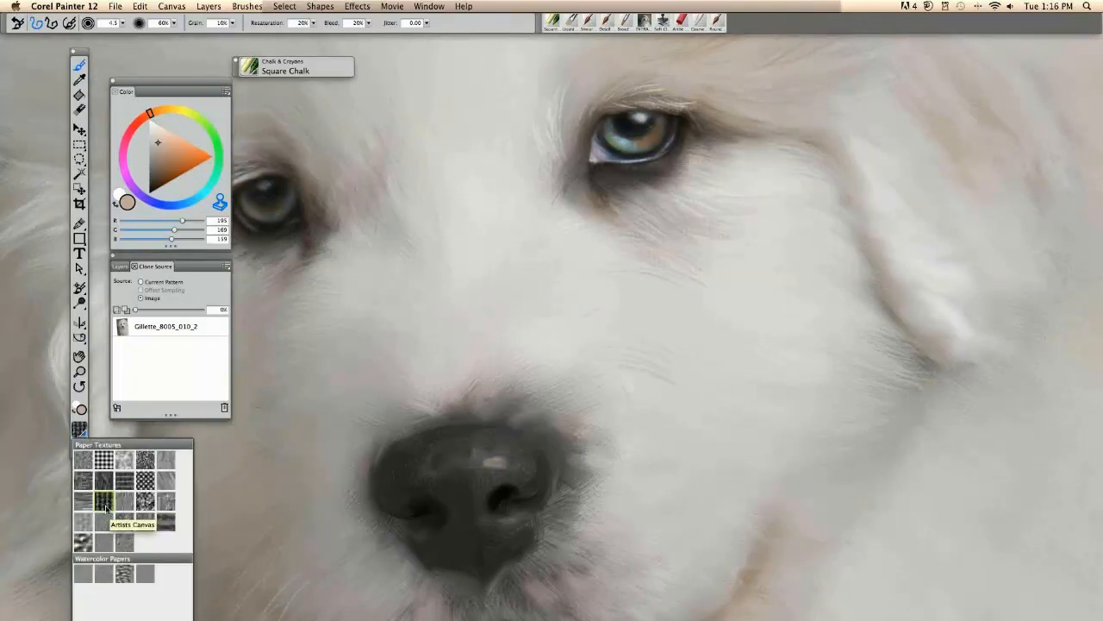
click(579, 362)
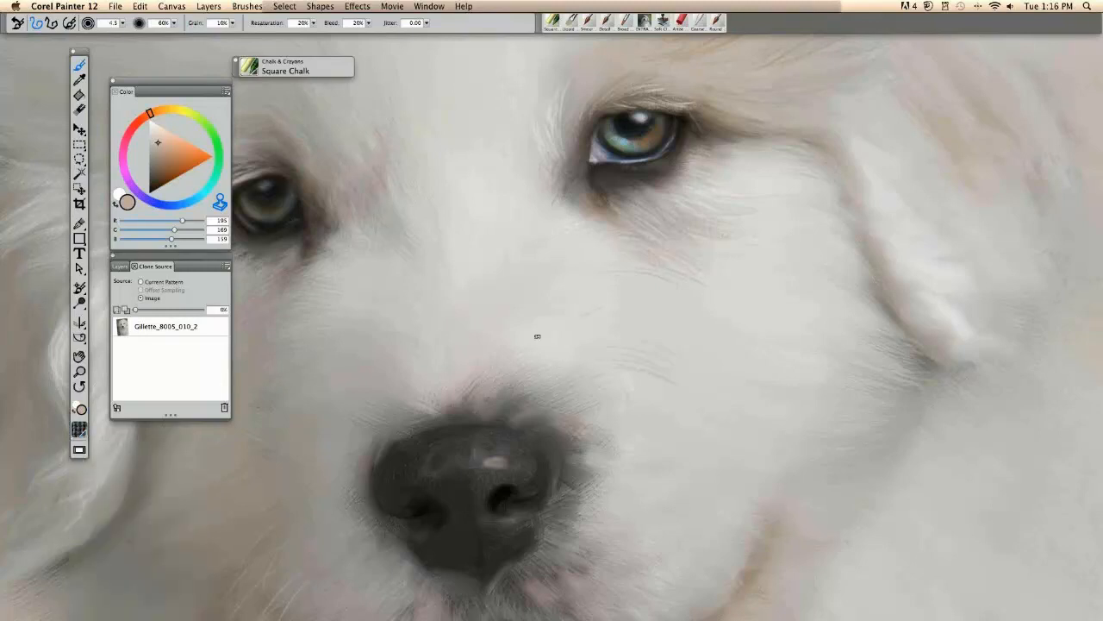
click(77, 428)
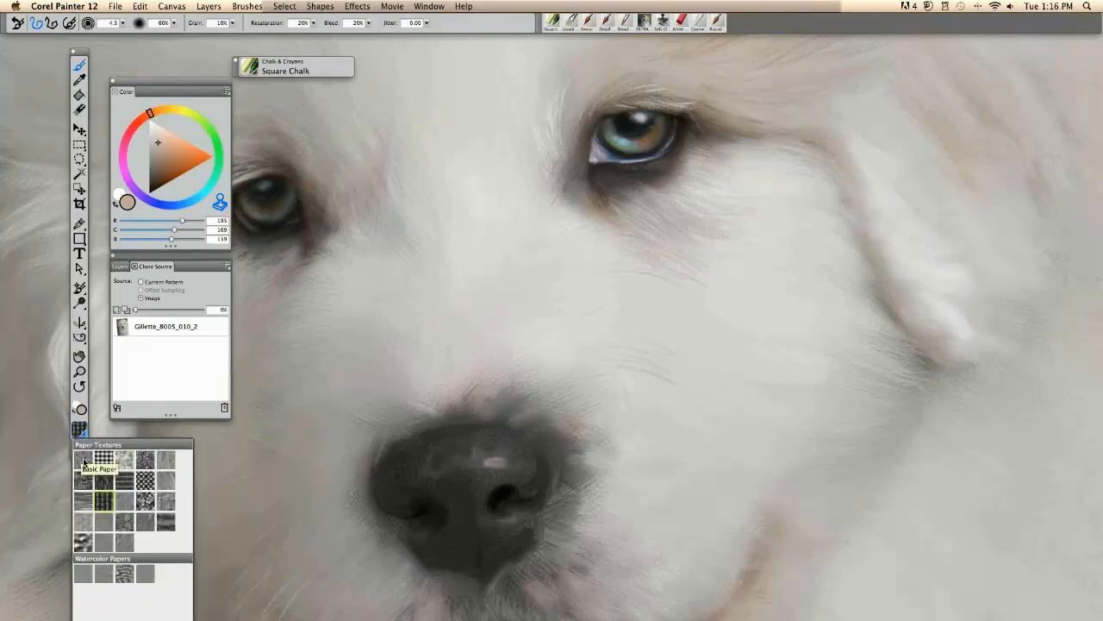
click(83, 462)
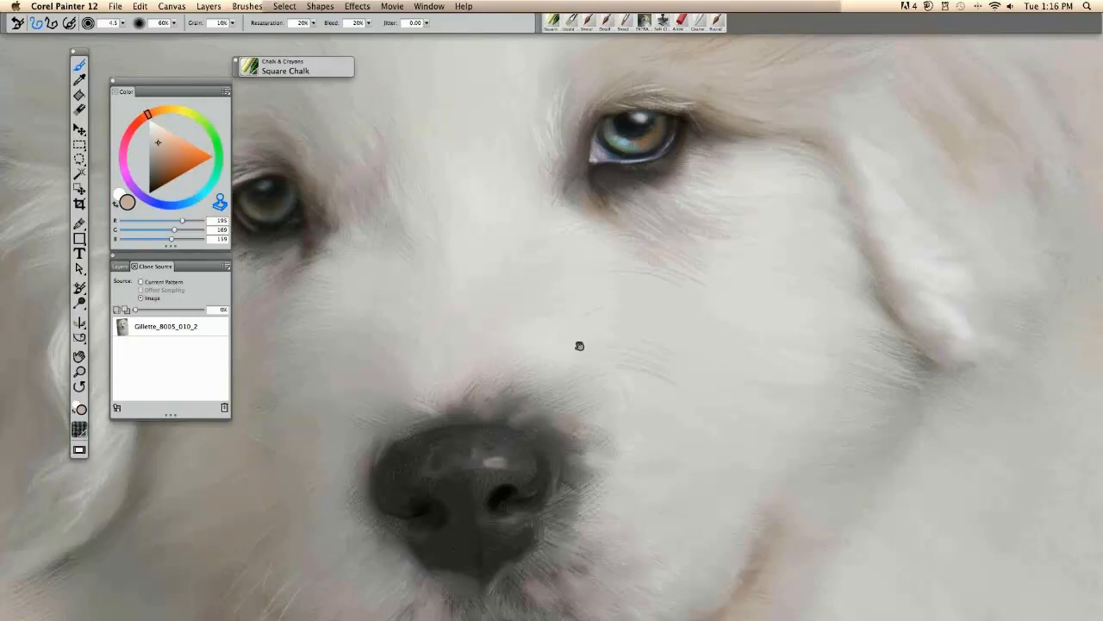
Pick a near-white of RGB 250, 250, 250 for the fur beside the inner corner of the blue-toned eye
drag(579, 346, 566, 350)
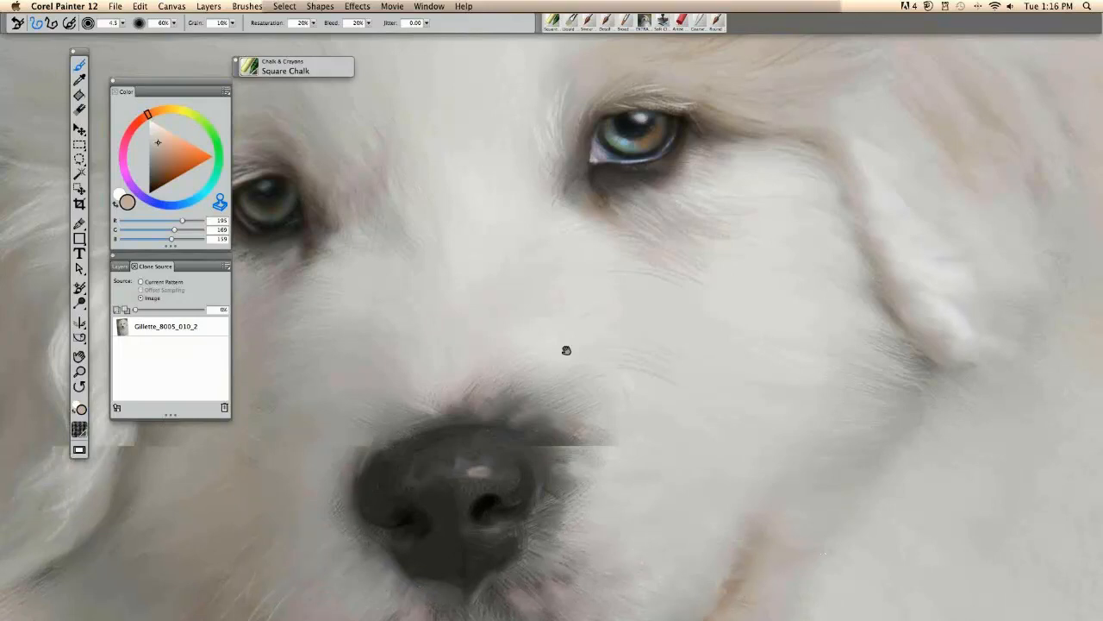
key(super+minus)
alt+click(413, 291)
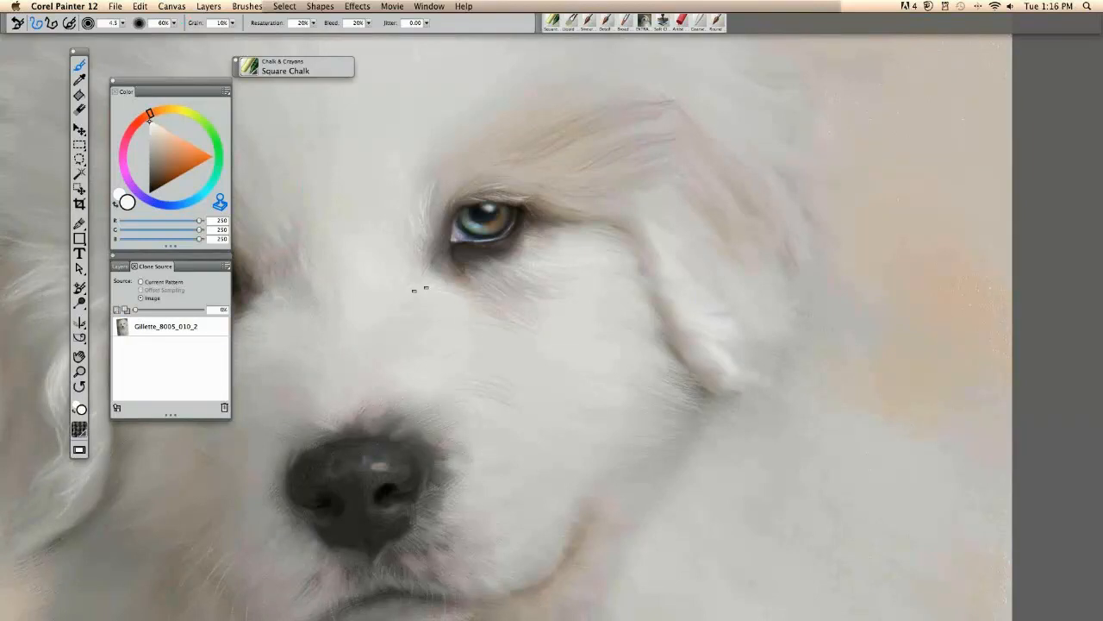
Compare the painted fur around the eyes and ear with the source photo using tracing paper
key(super+t)
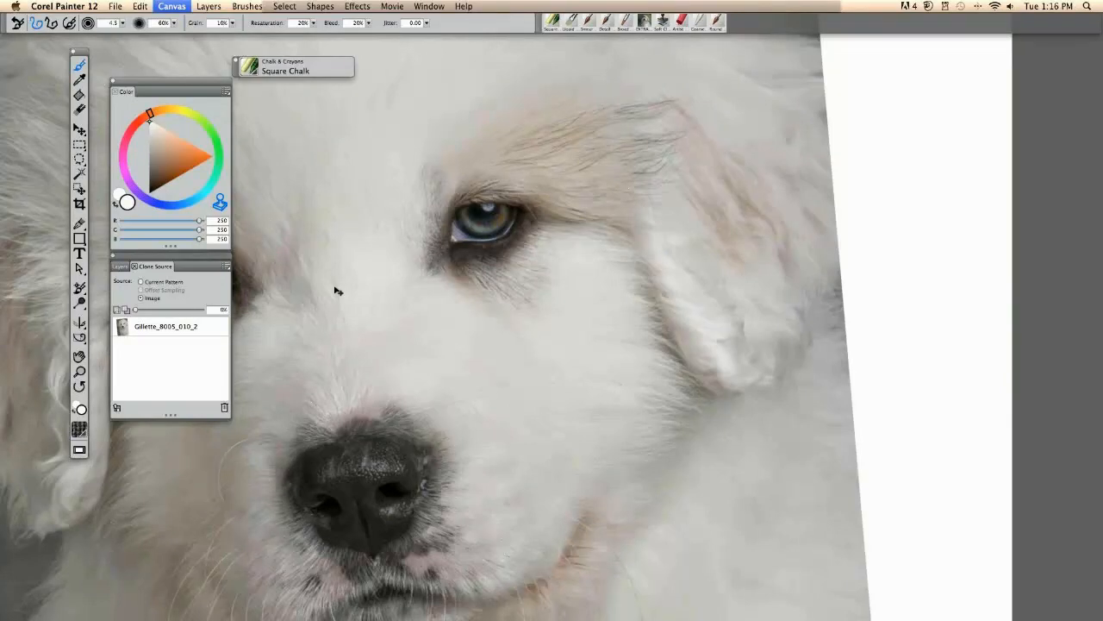
key(super+t)
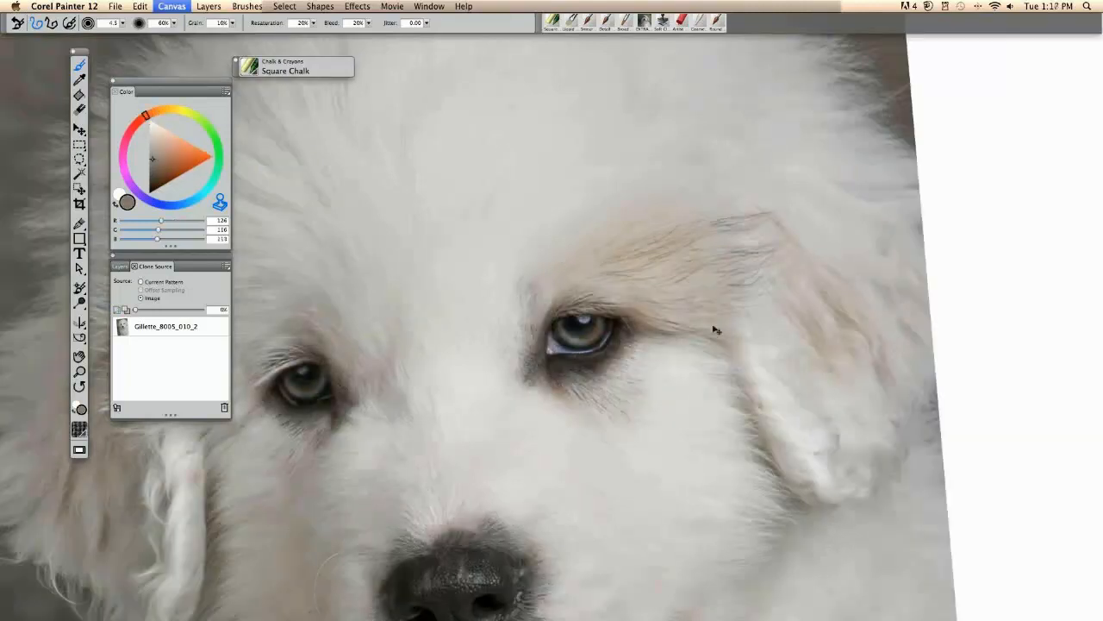
key(super+t)
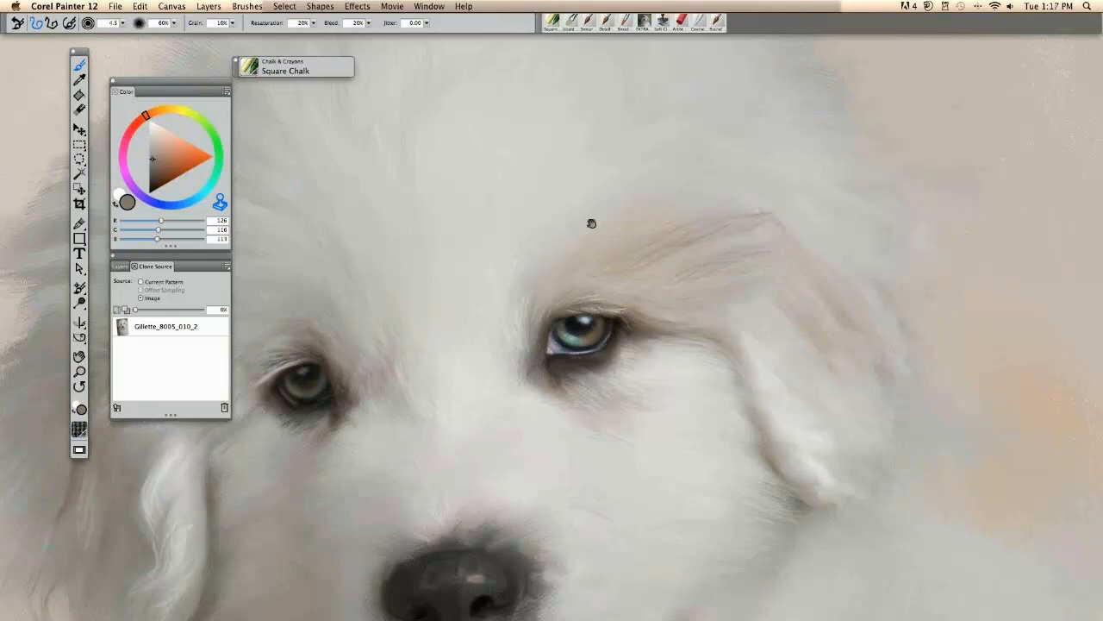
drag(592, 223, 600, 208)
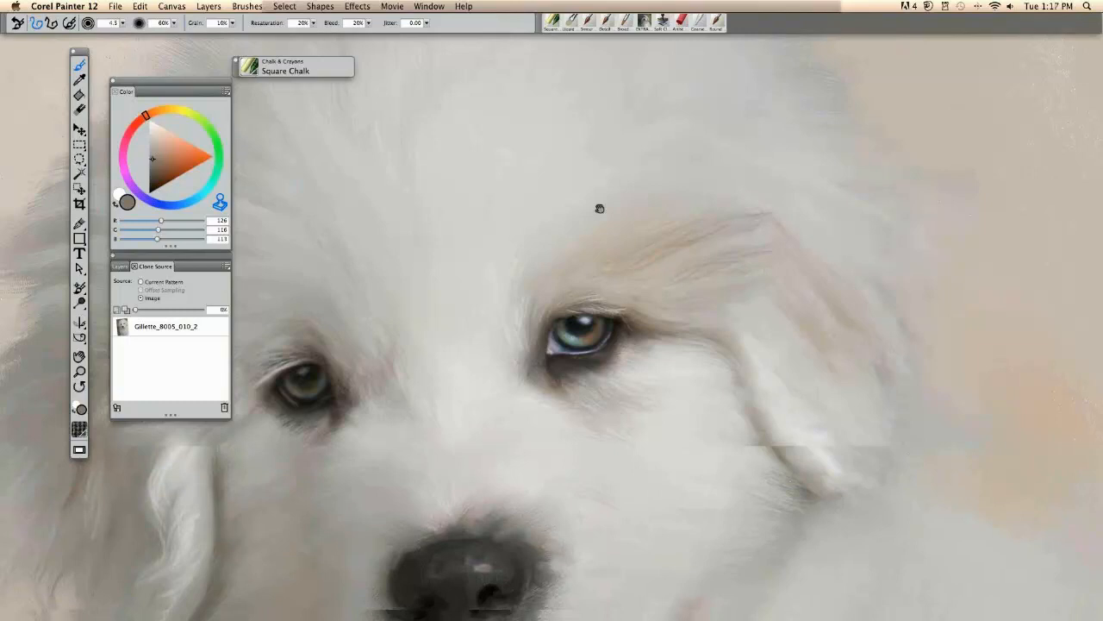
Check the light hairs around the brow, eyes and ear flap against the source photo with tracing paper
key(super+t)
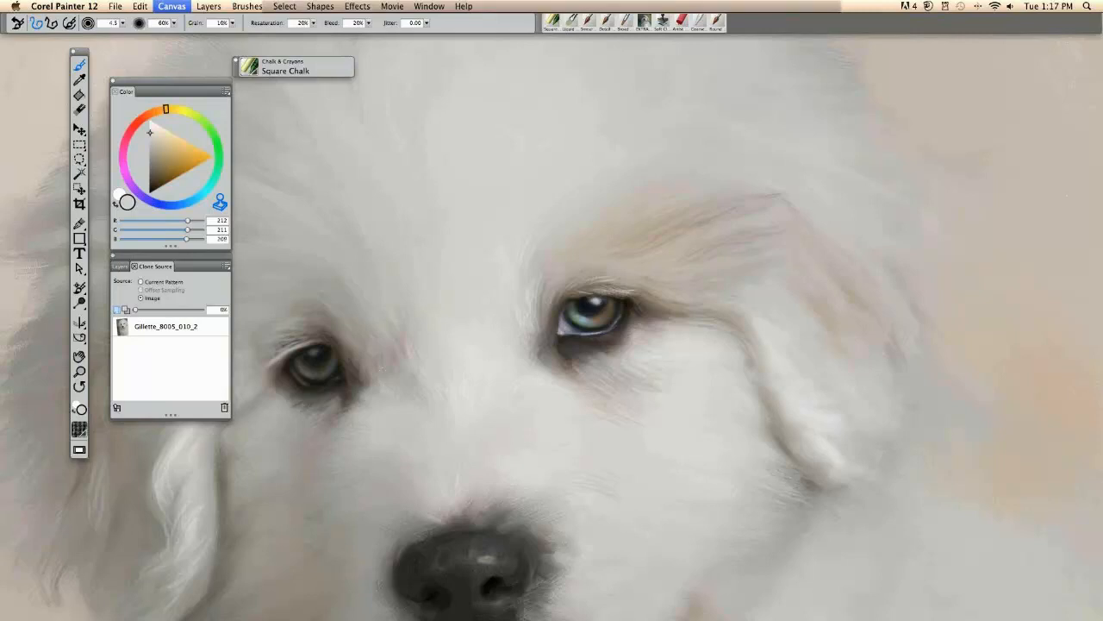
key(super+t)
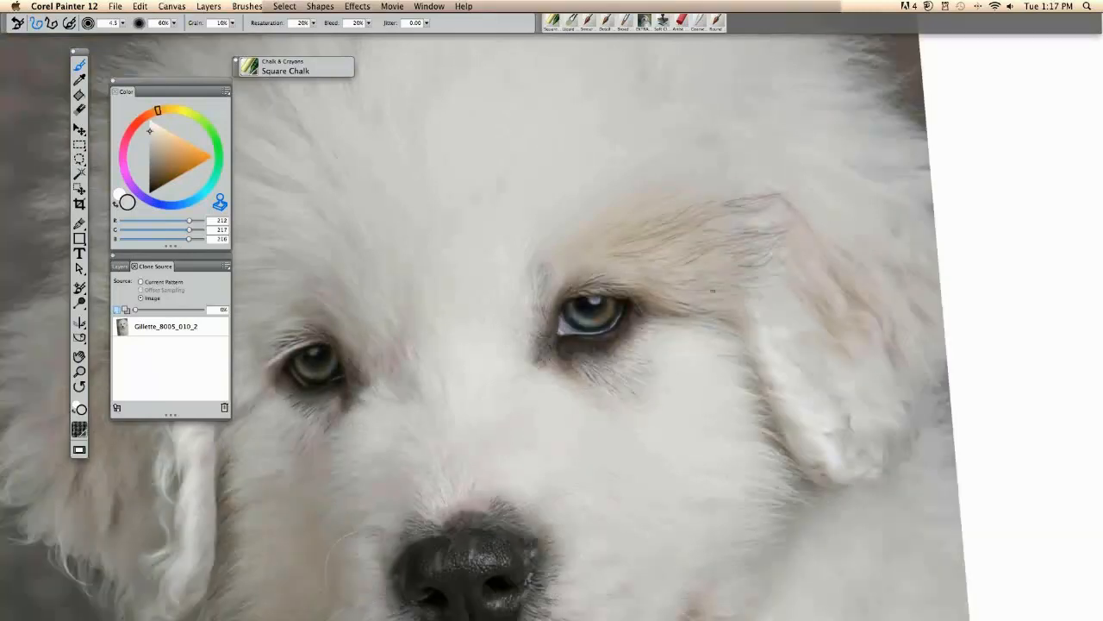
key(super+t)
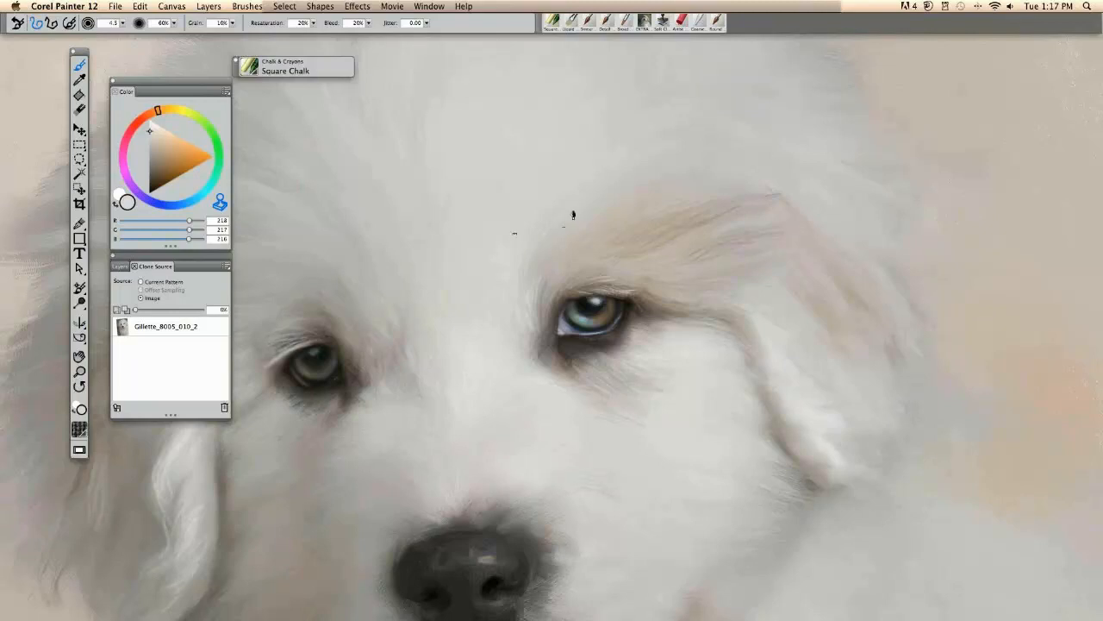
key(super+t)
key(super+t)
key(super+t)
key(super+t)
key(super+t)
key(super+t)
Sample a warm gray of RGB 172, 167, 161 for the fur beneath the blue-toned eye and recheck the area against the photo
alt+click(405, 327)
alt+click(503, 329)
key(super+t)
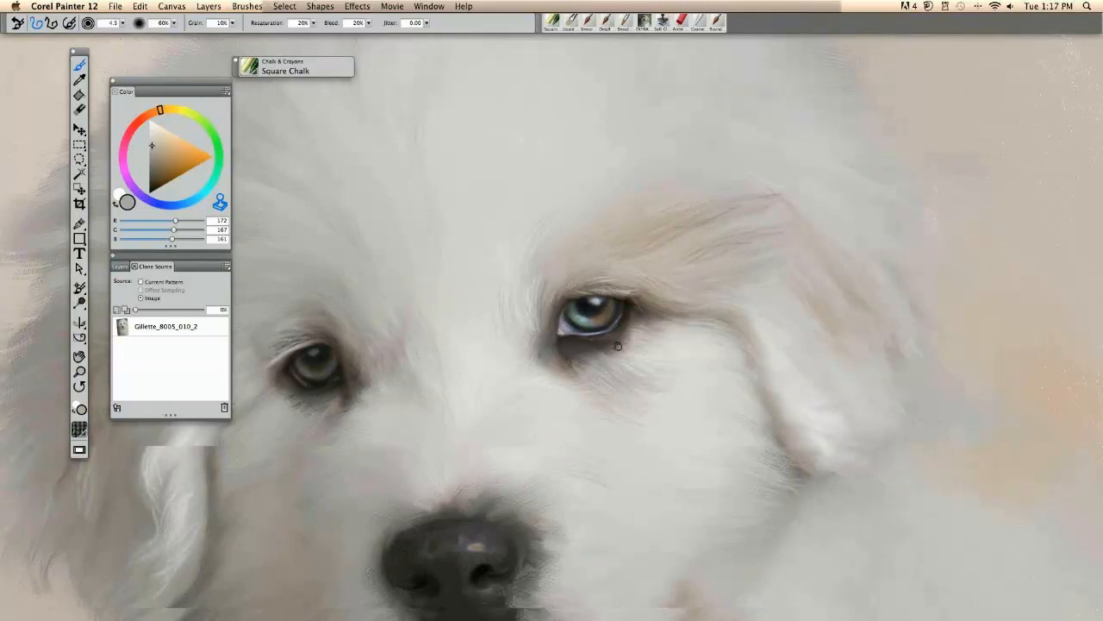
Save the puppy painting in its current state
key(super+0)
key(super+s)
key(Return)
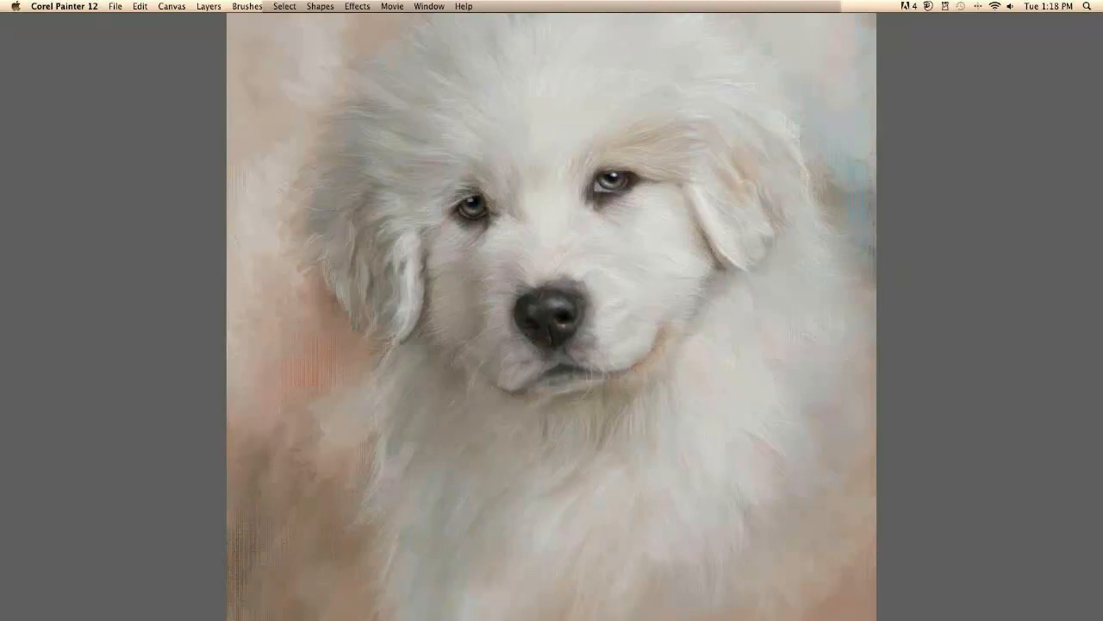
Examine the finished portrait's face, head outline, ears, chest fur and background texture
key(super+plus)
drag(457, 240, 450, 322)
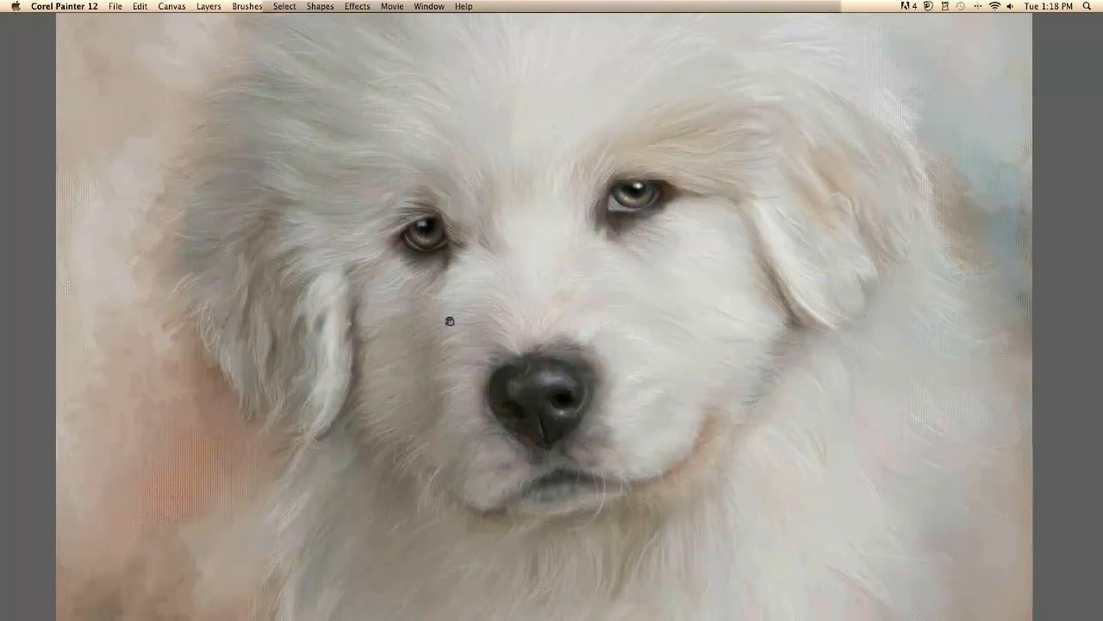
drag(449, 321, 451, 354)
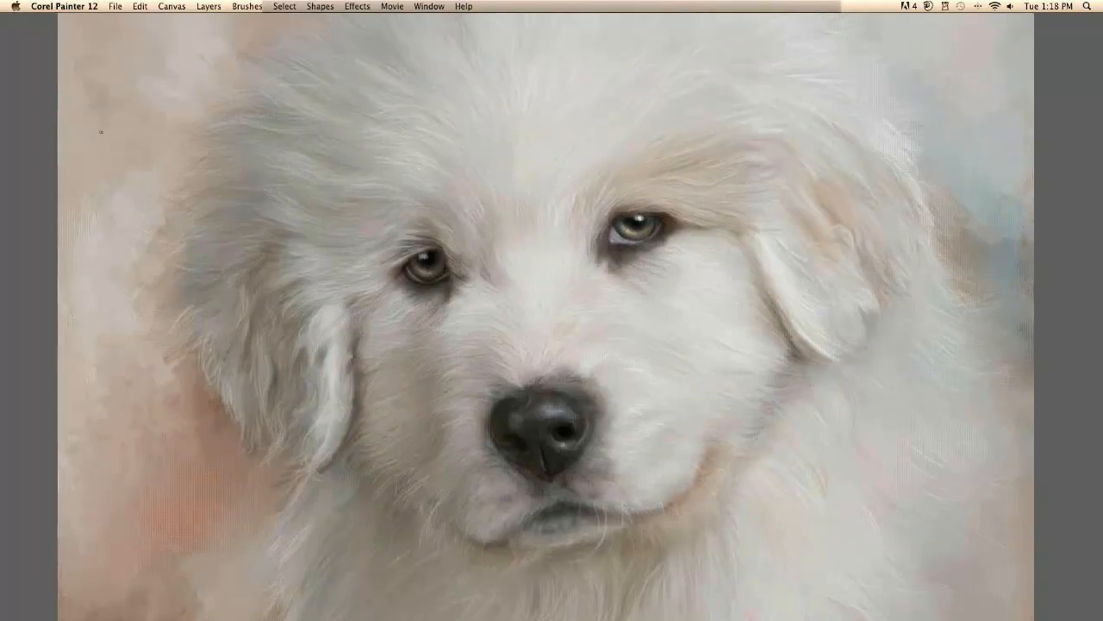
drag(310, 170, 236, 421)
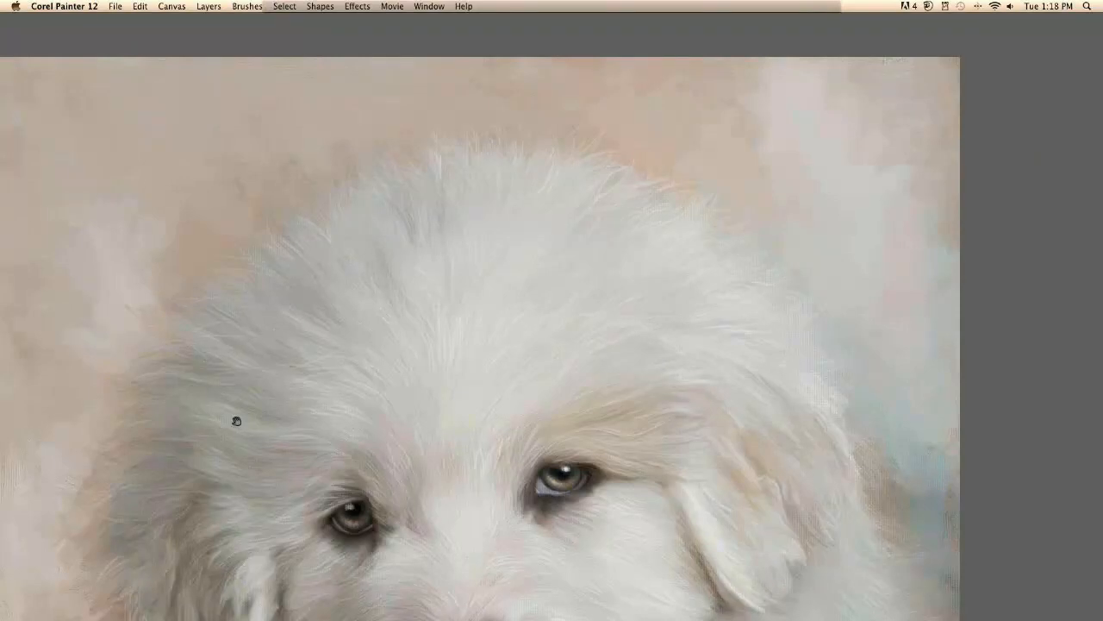
scroll(236, 421, down, 15)
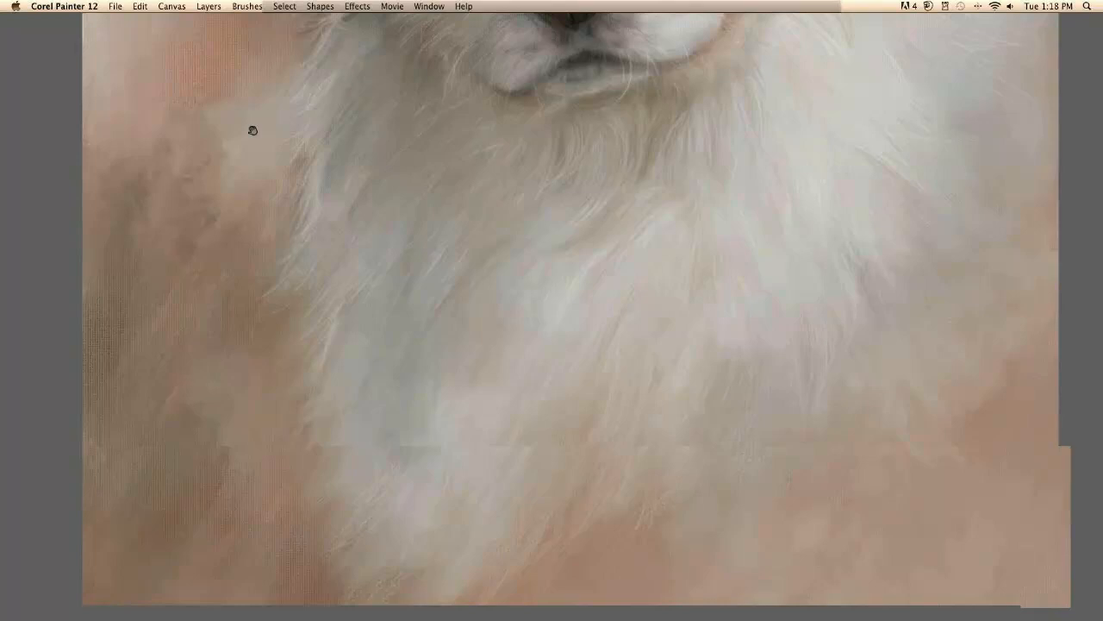
key(super+equal)
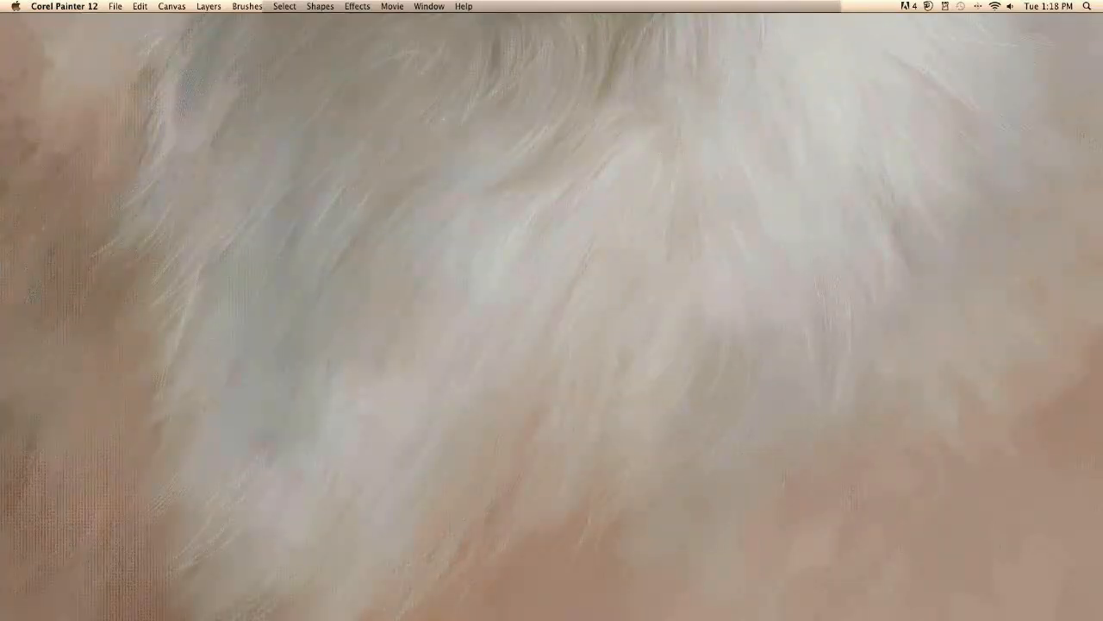
key(super+minus)
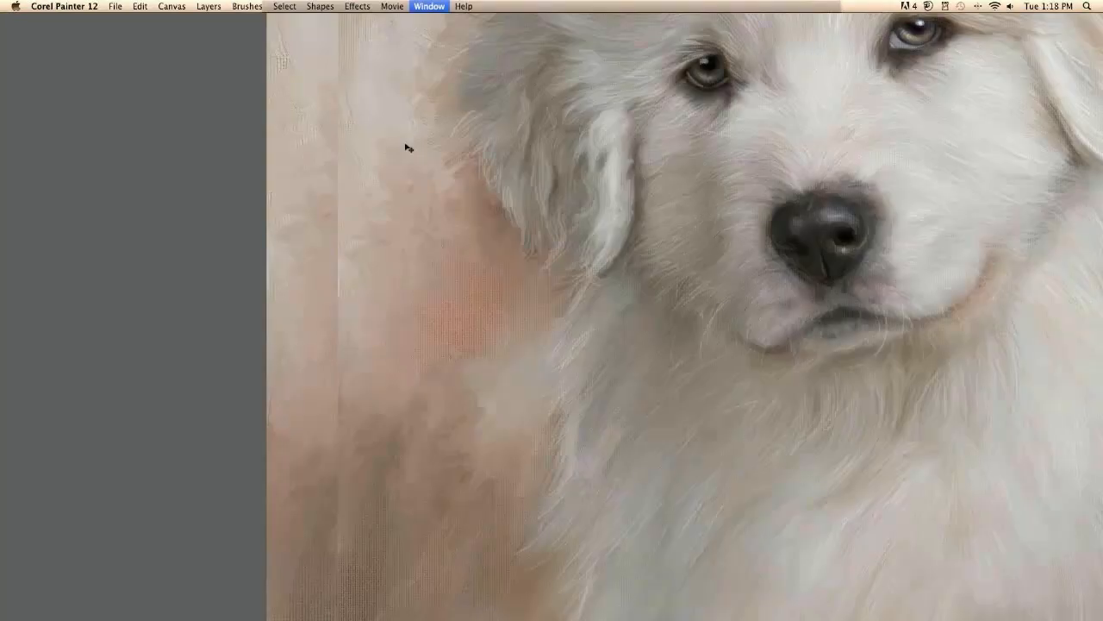
scroll(409, 148, up, 10)
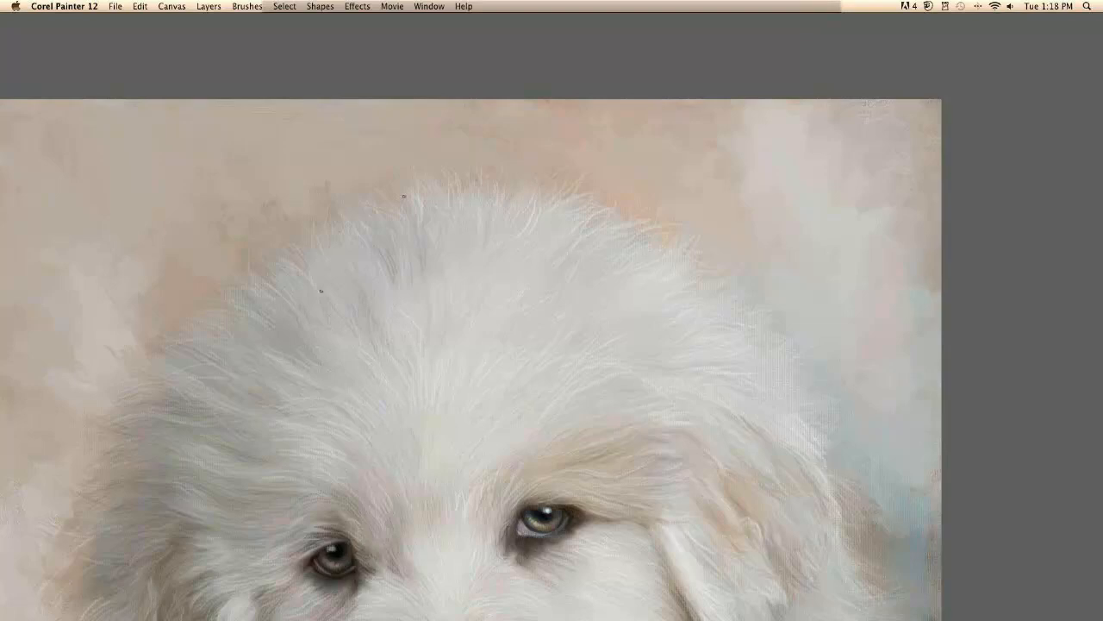
scroll(403, 197, down, 10)
scroll(404, 196, right, 3)
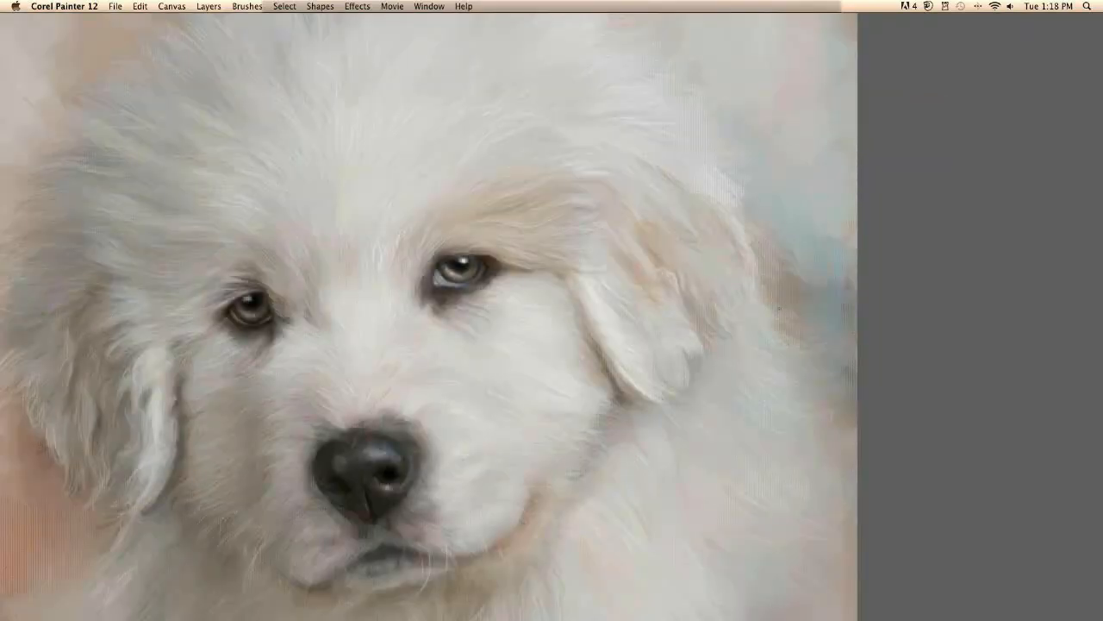
scroll(410, 278, down, 5)
scroll(410, 278, left, 6)
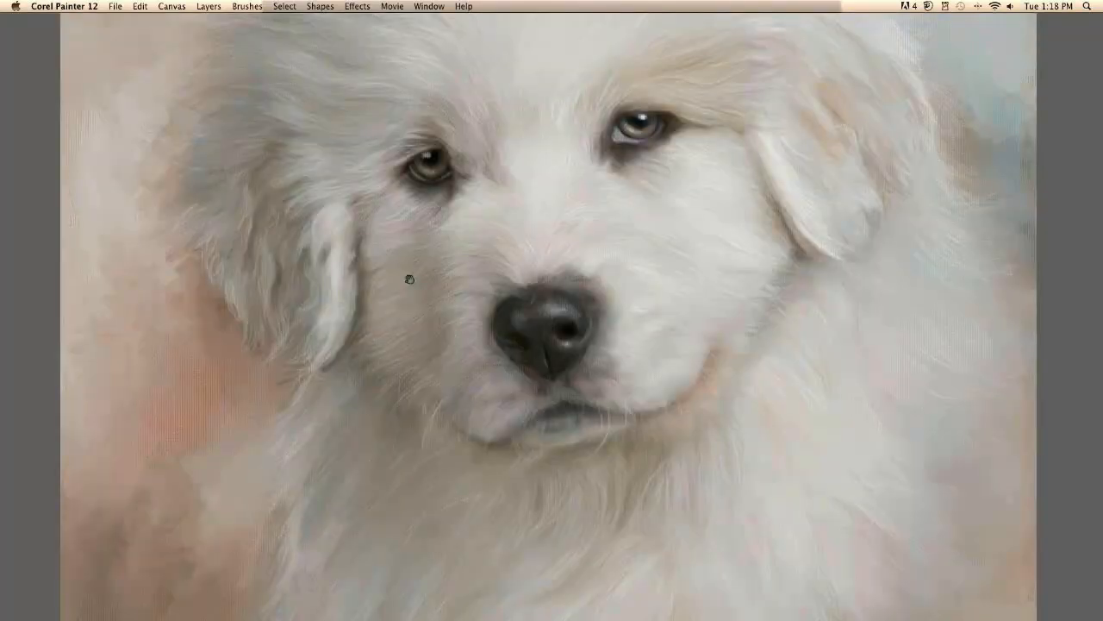
scroll(410, 279, up, 3)
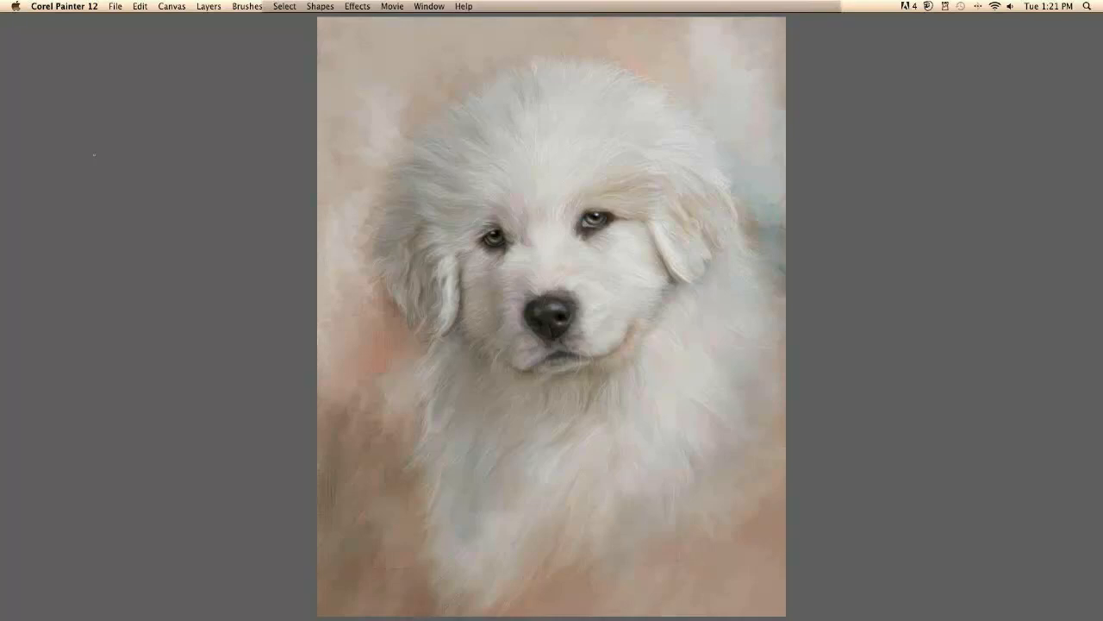
Inspect the fine hair strokes around the eyes, nose and muzzle of the finished portrait up close
key(super+plus)
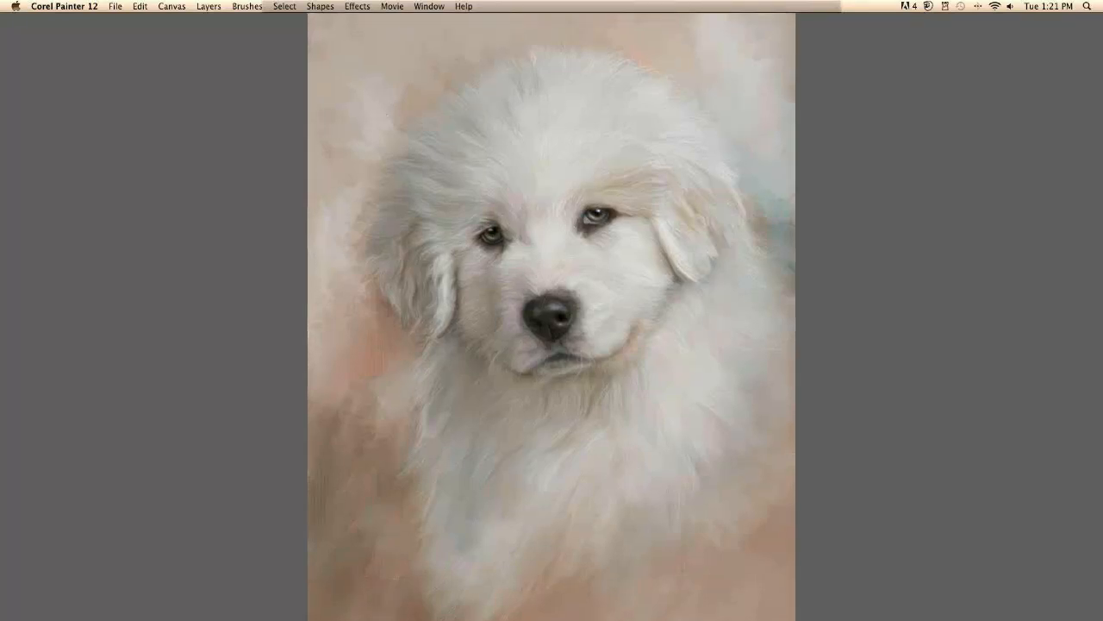
key(super+plus)
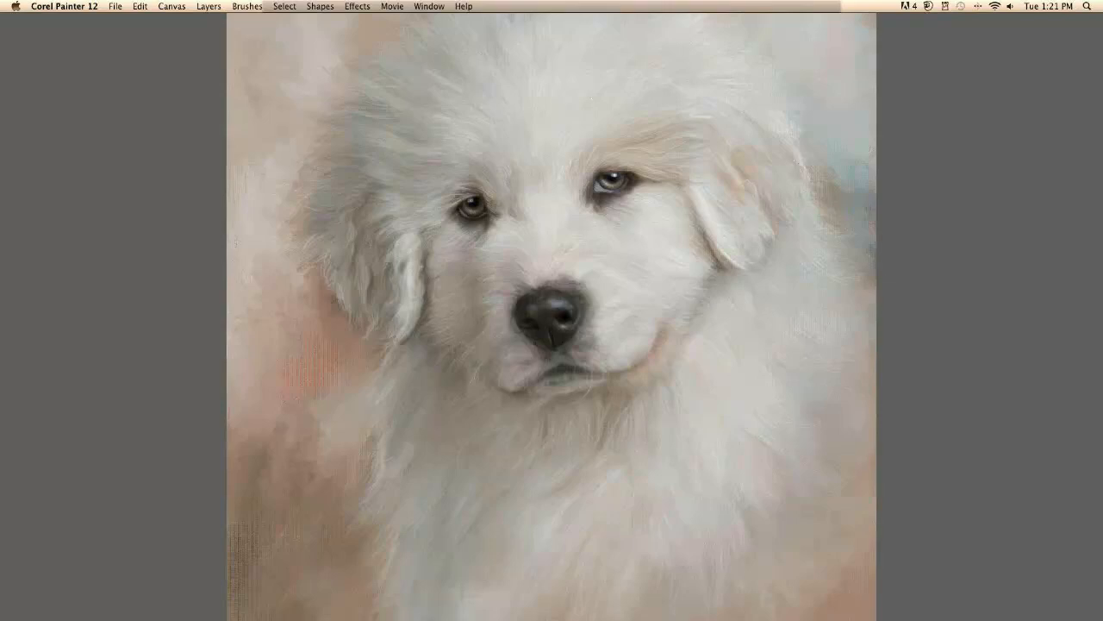
key(super+plus)
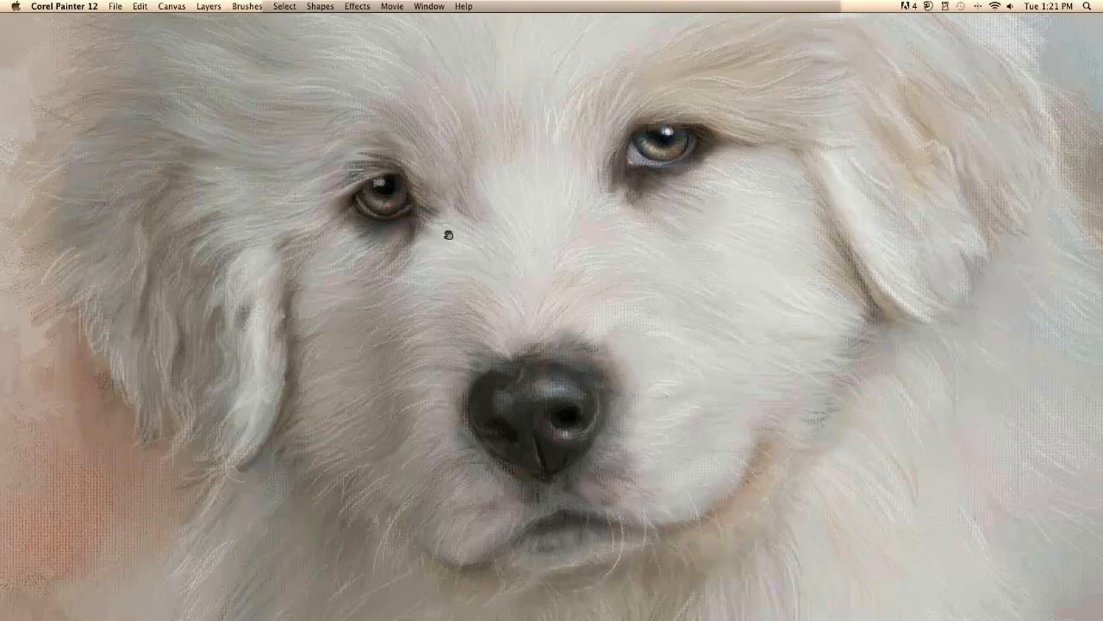
drag(448, 235, 451, 269)
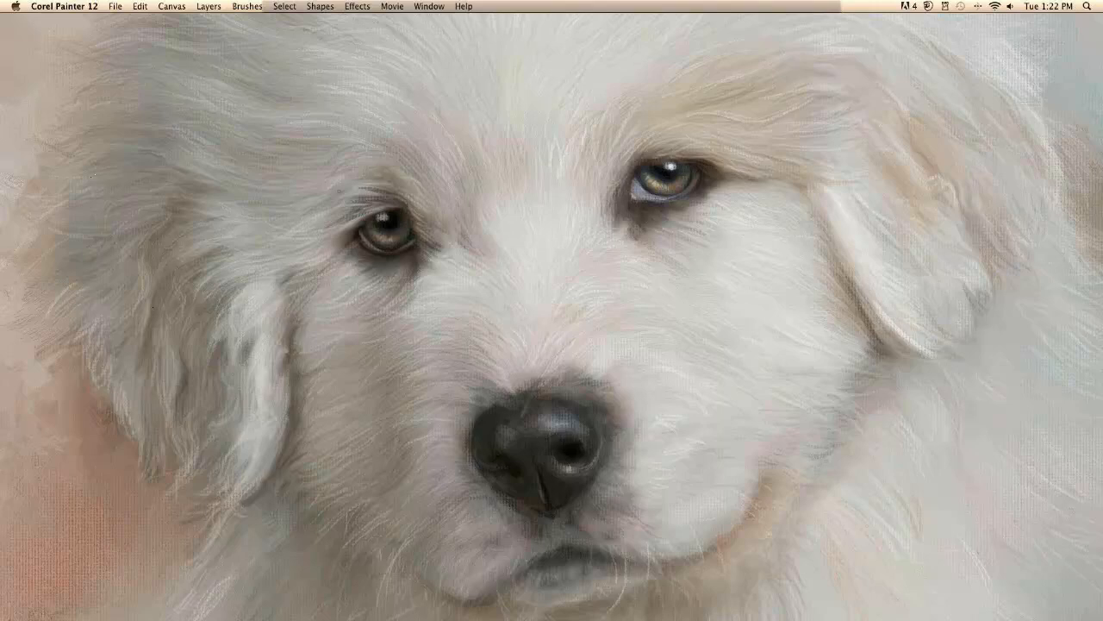
key(super+minus)
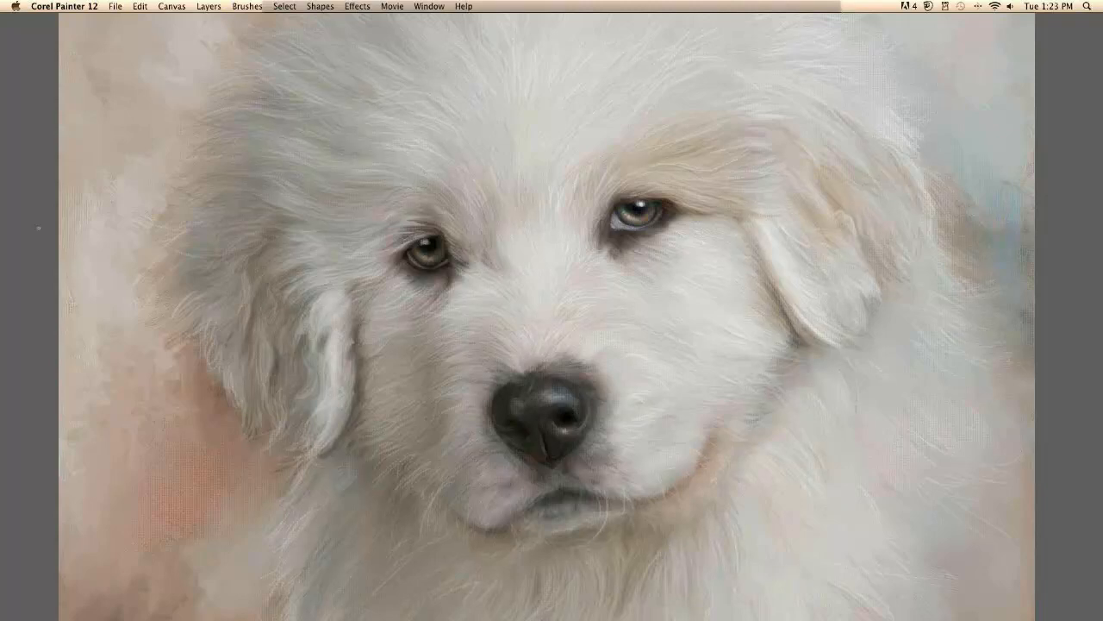
Hide Corel Painter 12 and close the open Preview window to reveal the desktop
click(54, 6)
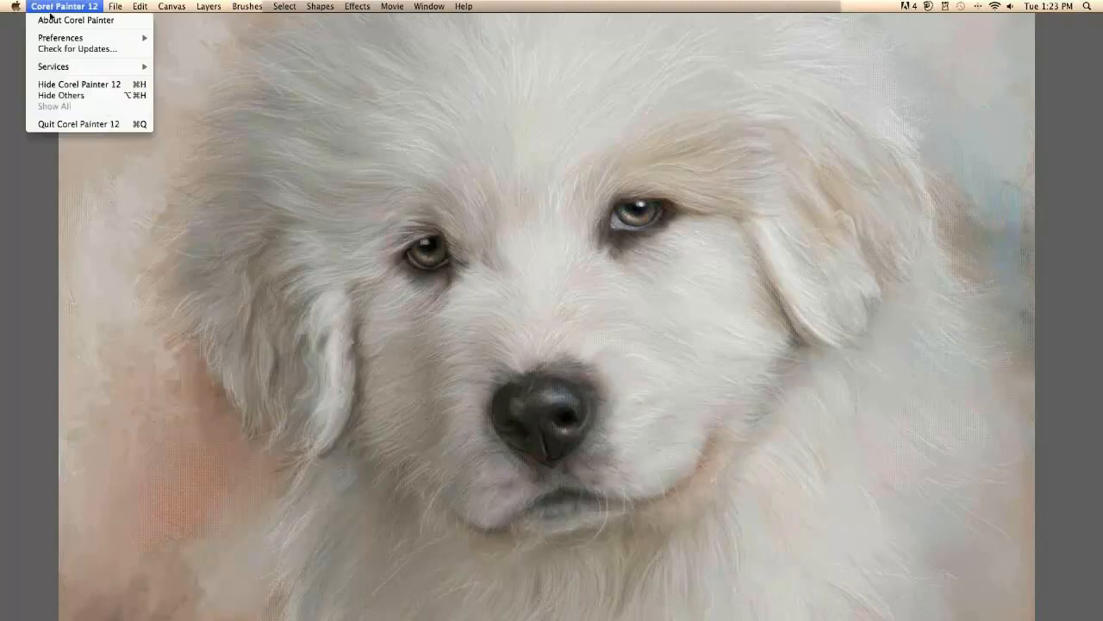
click(89, 86)
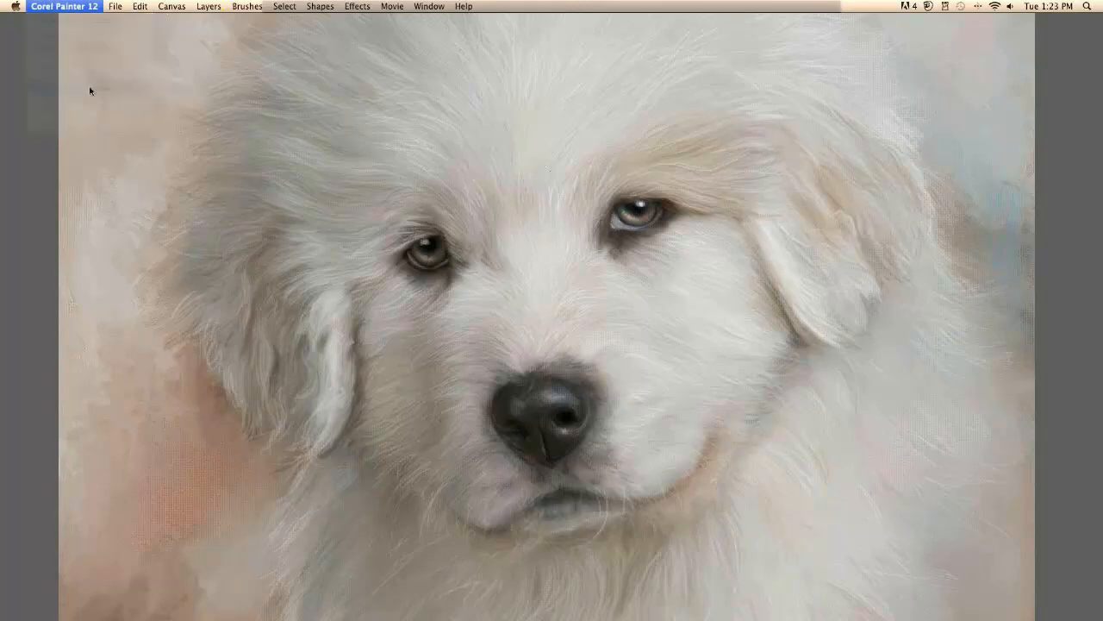
key(super+w)
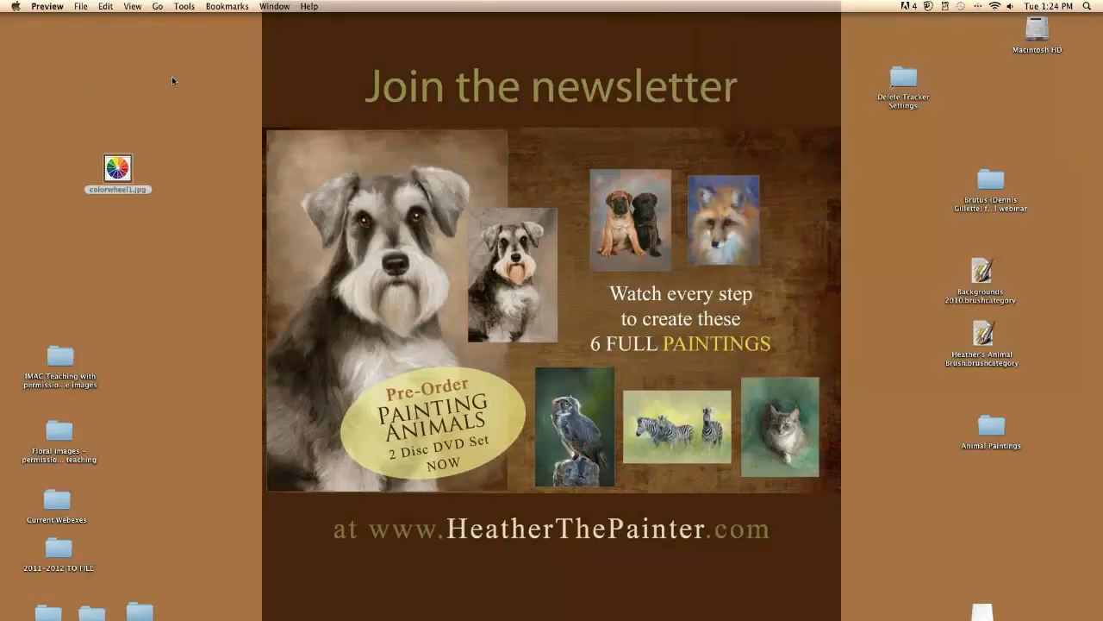